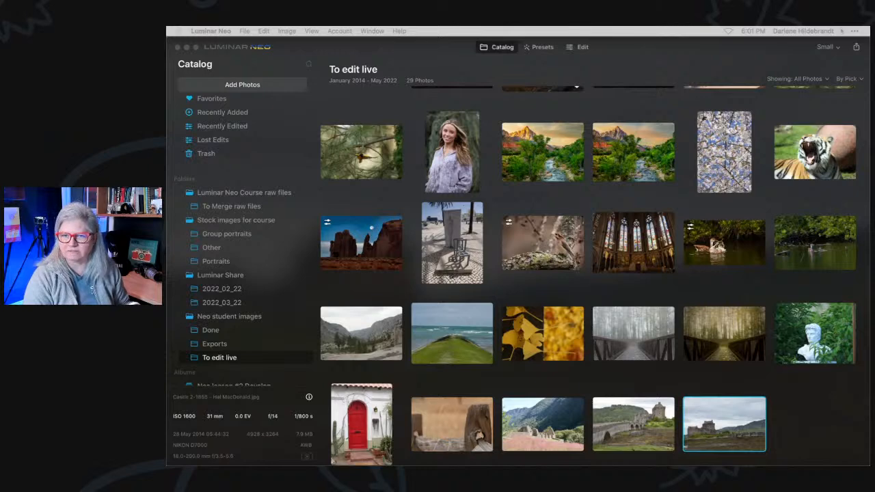
Check the application for available updates.
scroll(313, 131, "up", 3)
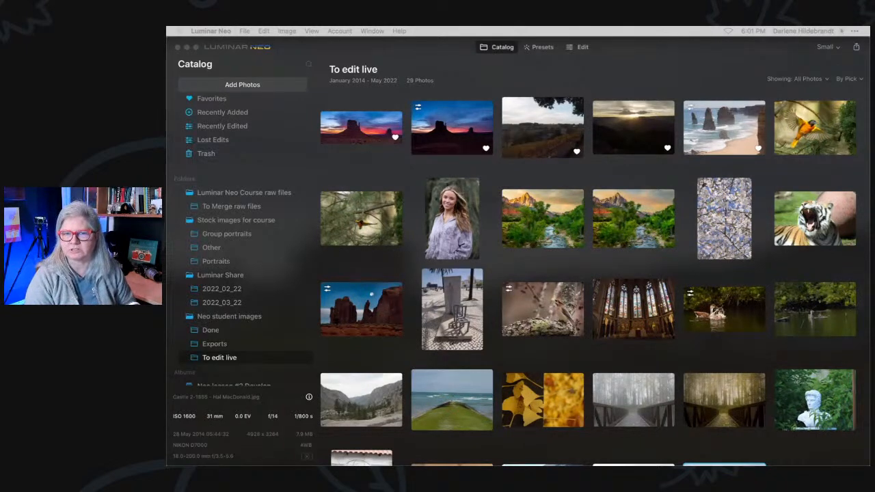
left_click(408, 60)
left_click(214, 30)
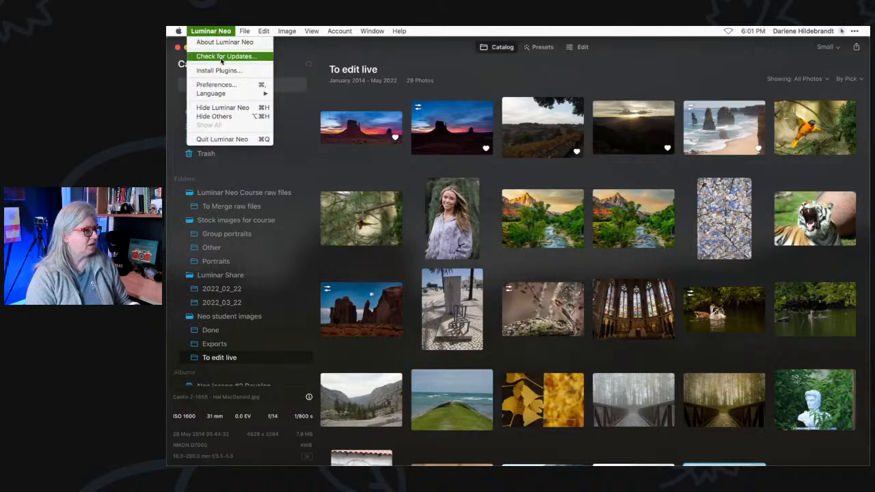
left_click(221, 59)
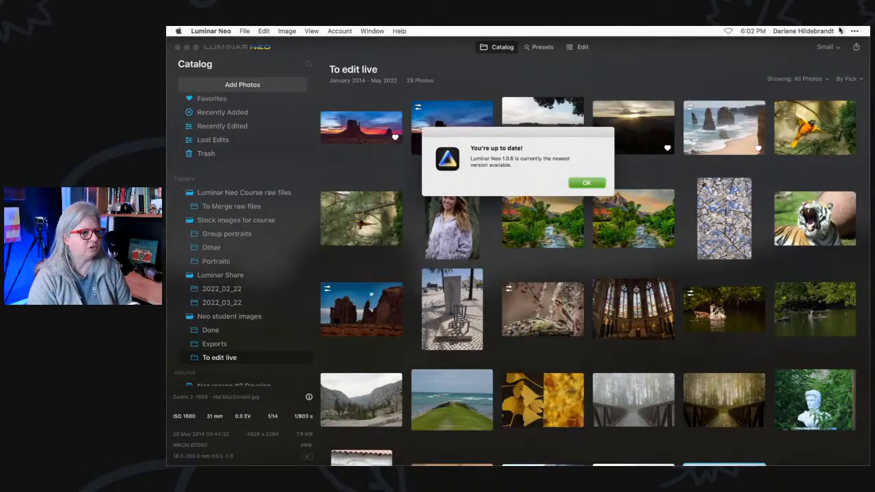
Turn on the cursor highlight and dismiss the software update notice.
left_click(841, 31)
left_click(826, 57)
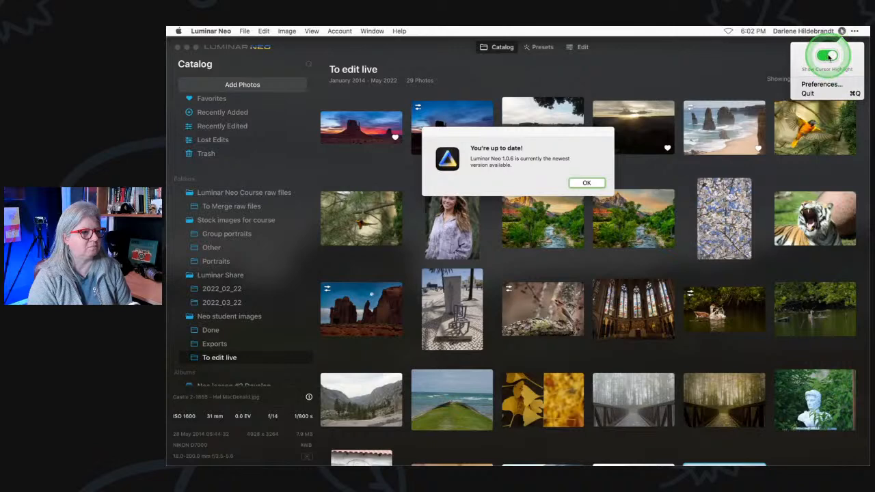
left_click(586, 183)
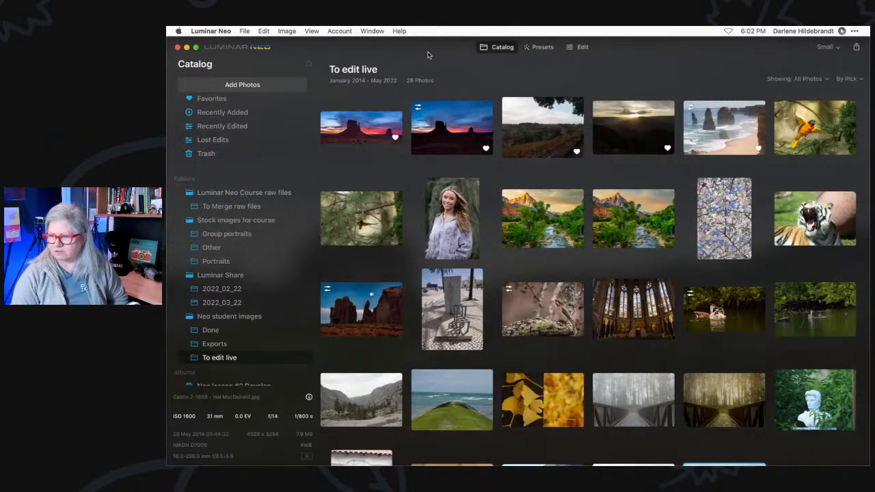
Select the dark Monument Valley Mittens at Sunrise-1 photo in the To edit live folder and check its file information.
mouse_move(807, 452)
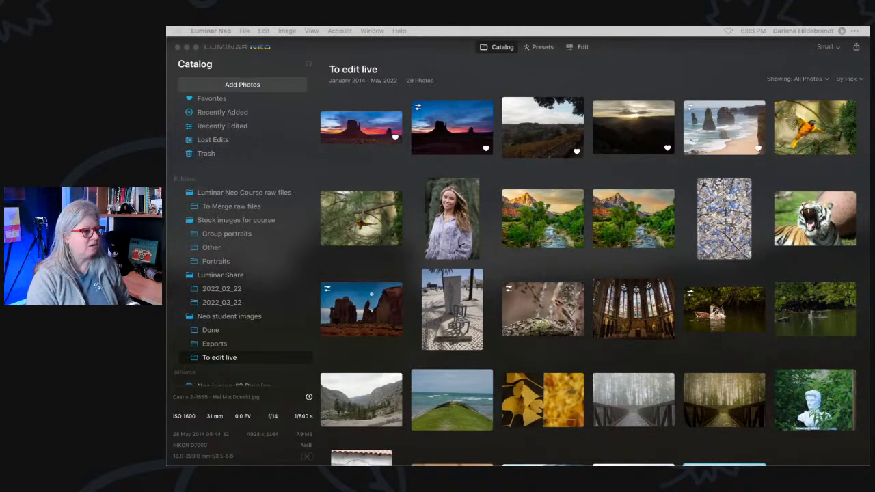
left_click(680, 87)
scroll(681, 187, "up", 1)
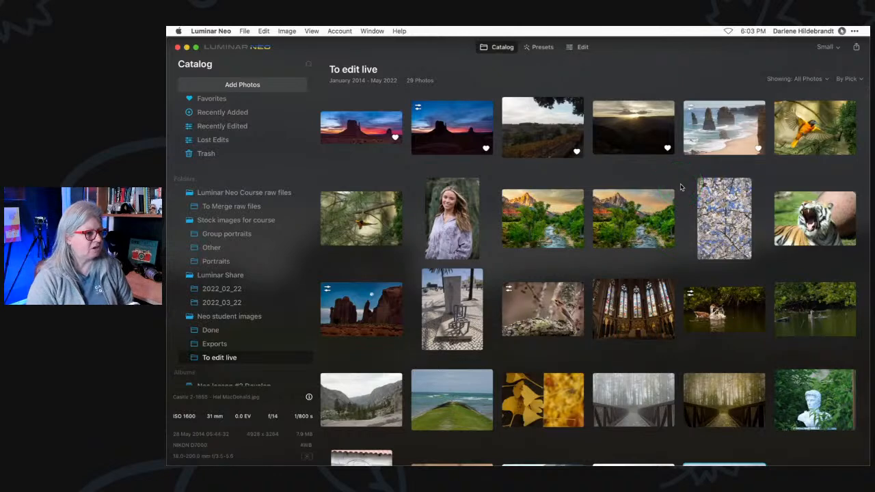
left_click(452, 136)
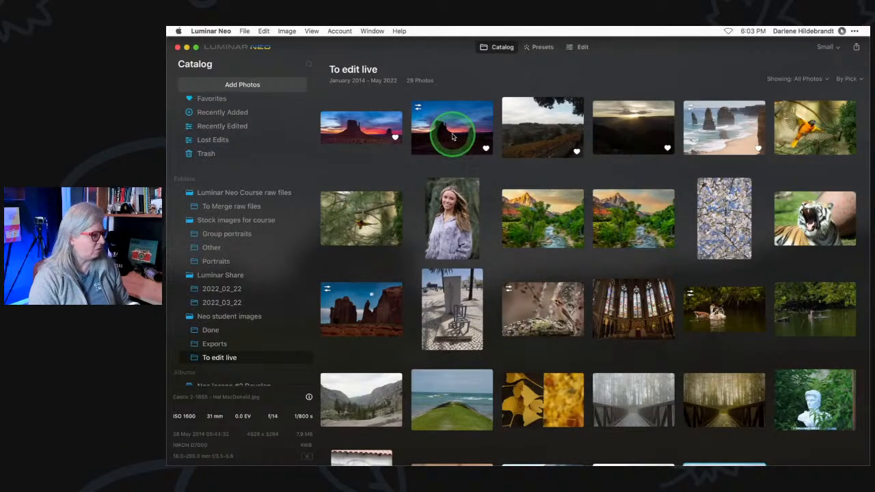
left_click(449, 135)
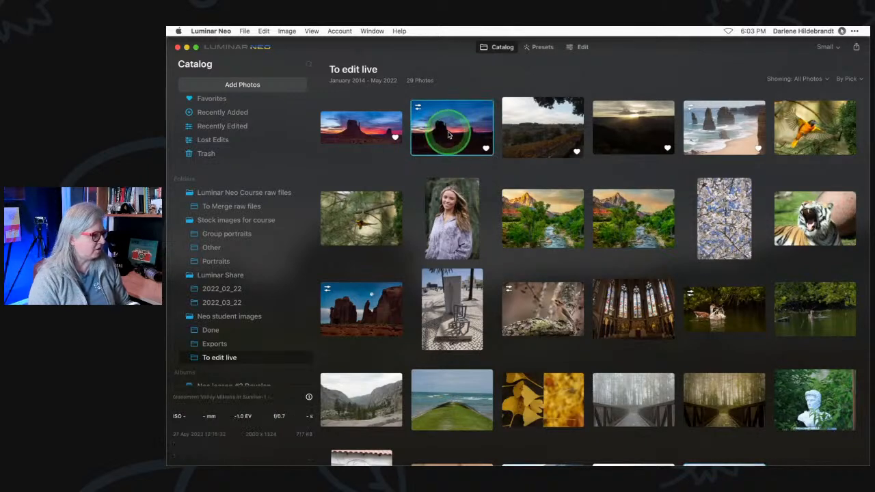
left_click(309, 397)
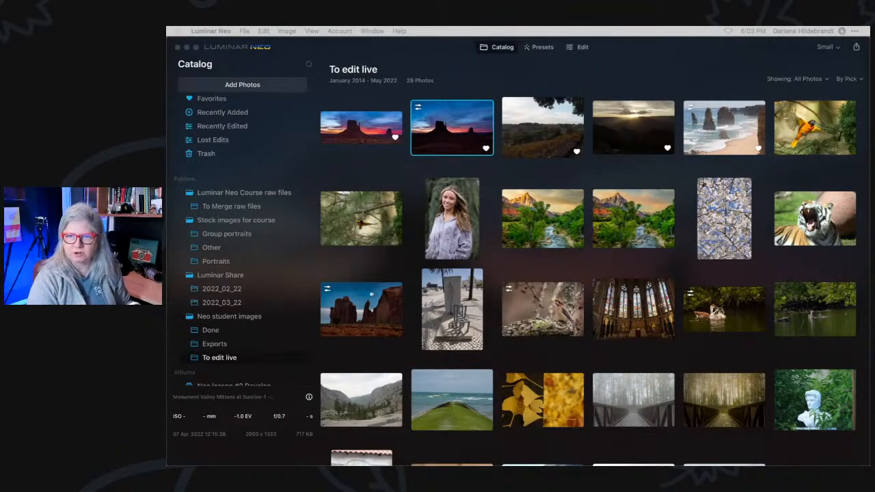
left_click(459, 118)
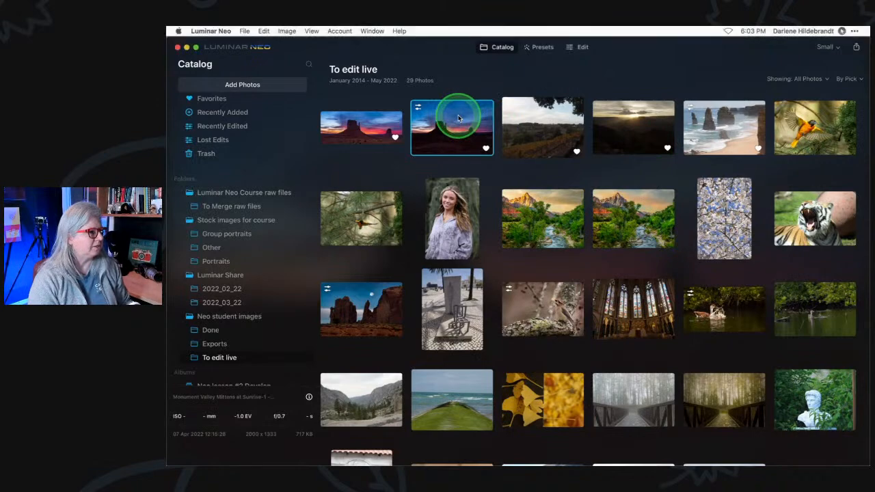
View the Monument Valley Mittens at Sunrise-2 panorama enlarged, advance to the Sunrise-1 photo and open it for editing.
double_click(364, 130)
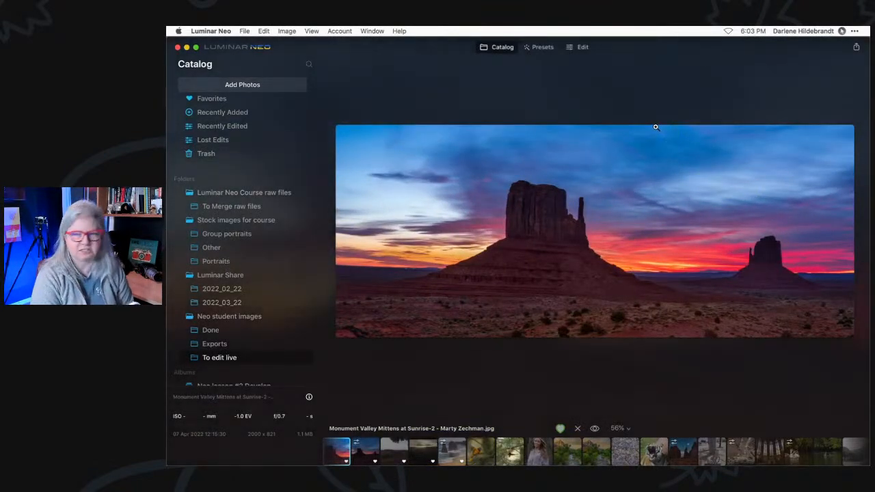
key("Right")
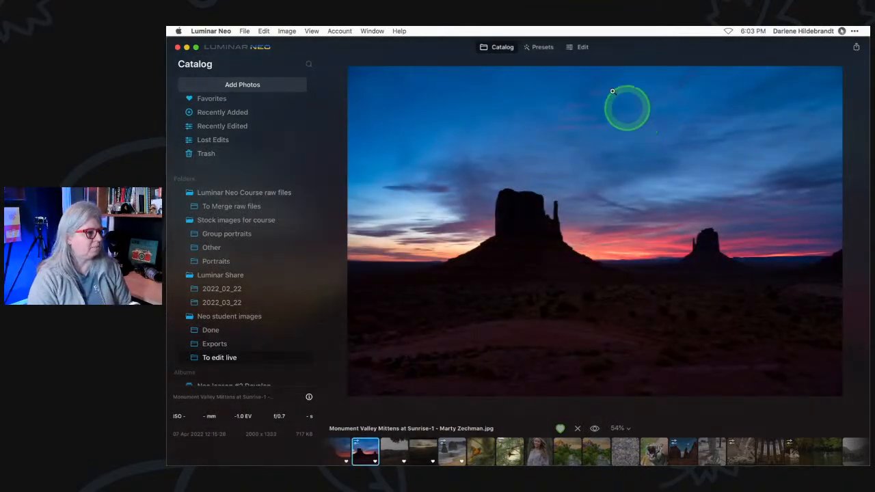
left_click(582, 47)
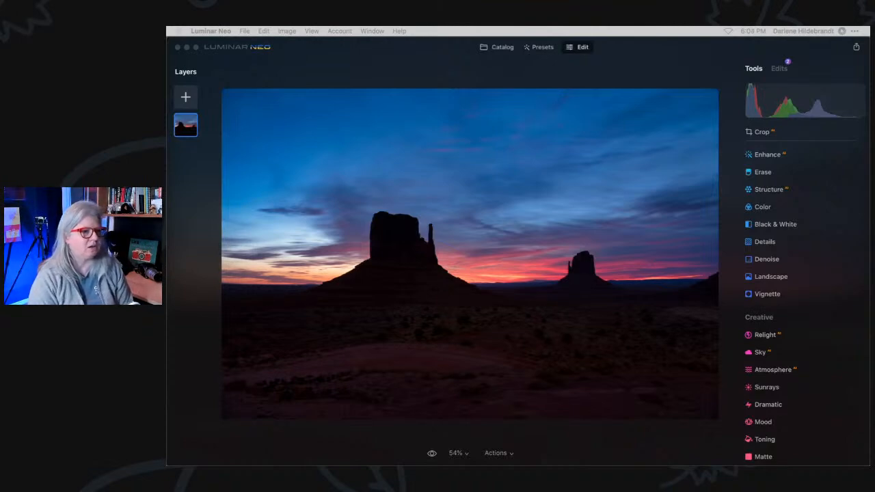
Check that the Show Histogram display option is enabled.
left_click(678, 79)
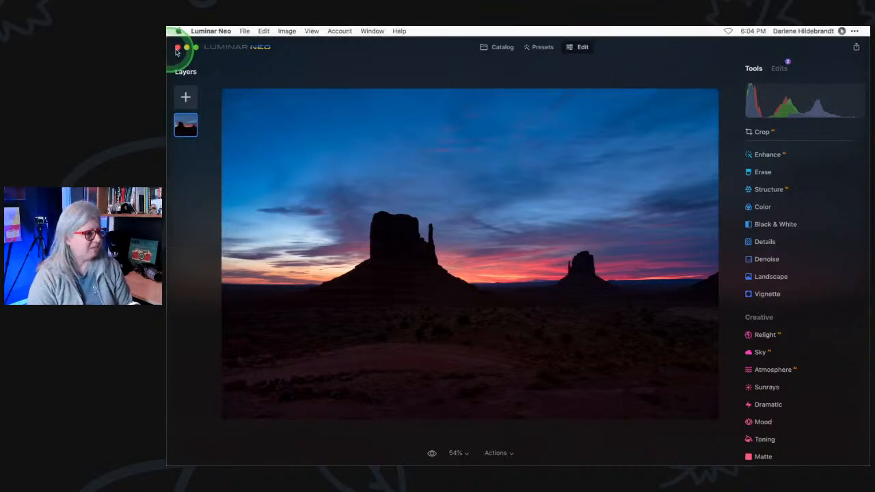
left_click(313, 30)
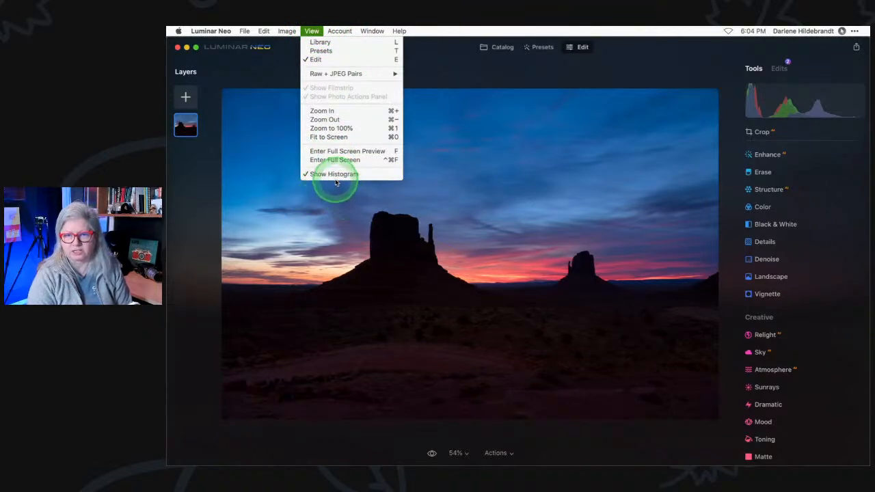
left_click(648, 61)
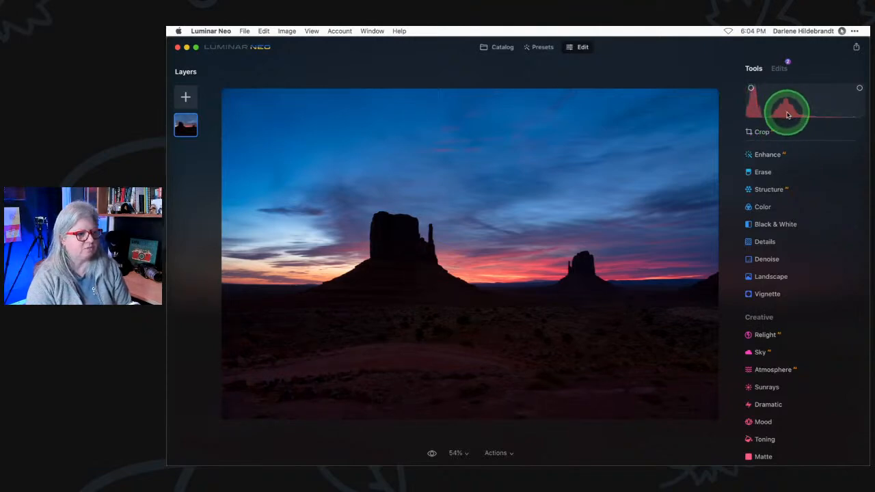
Cycle the histogram through its red, green, blue and luminance channels back to the combined view.
left_click(786, 114)
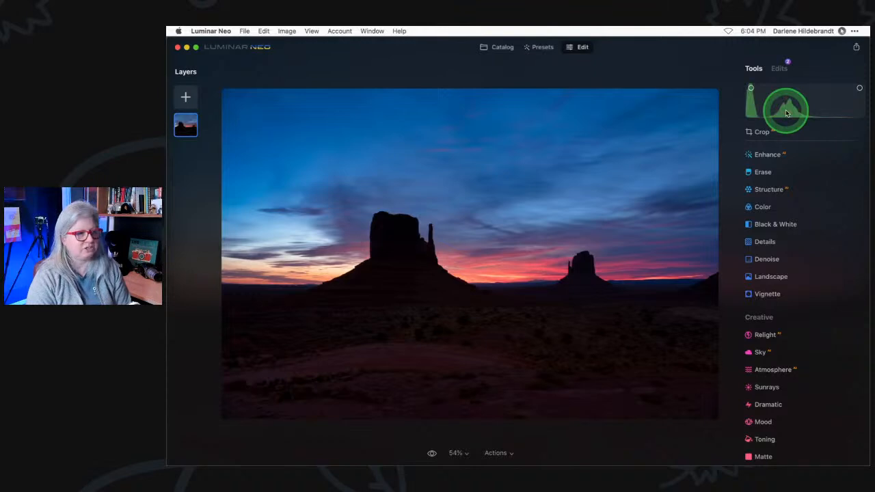
left_click(767, 114)
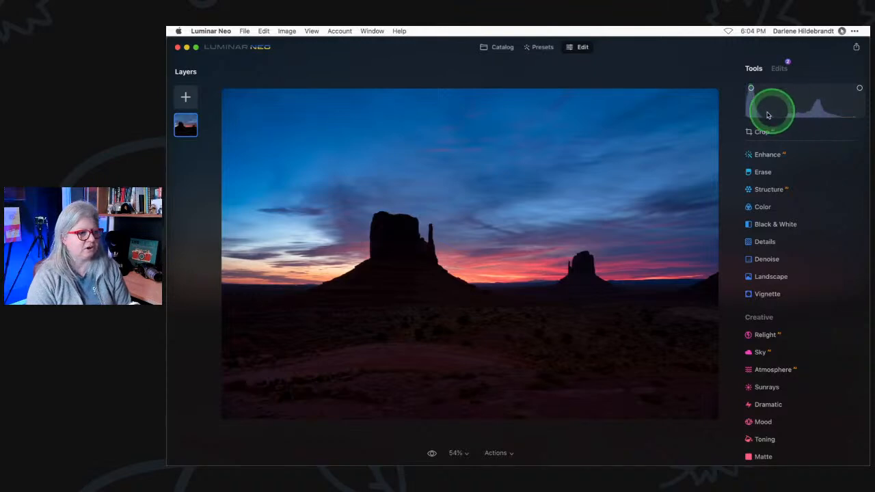
left_click(816, 113)
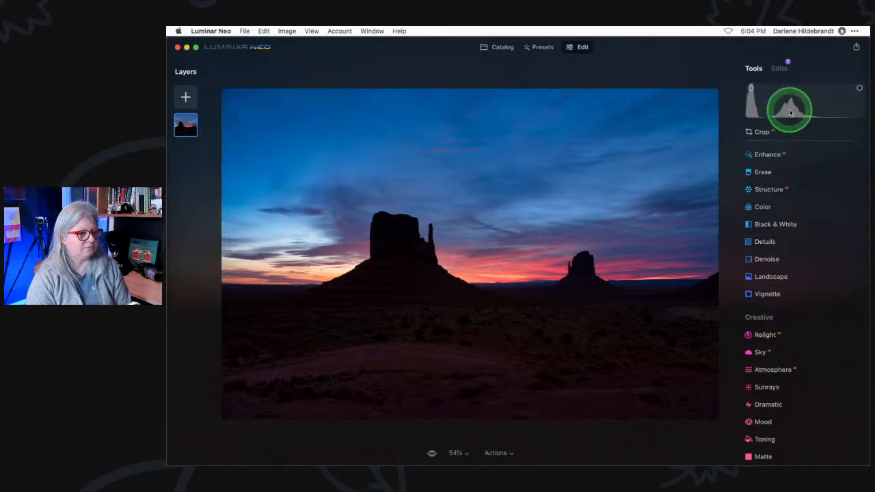
left_click(789, 109)
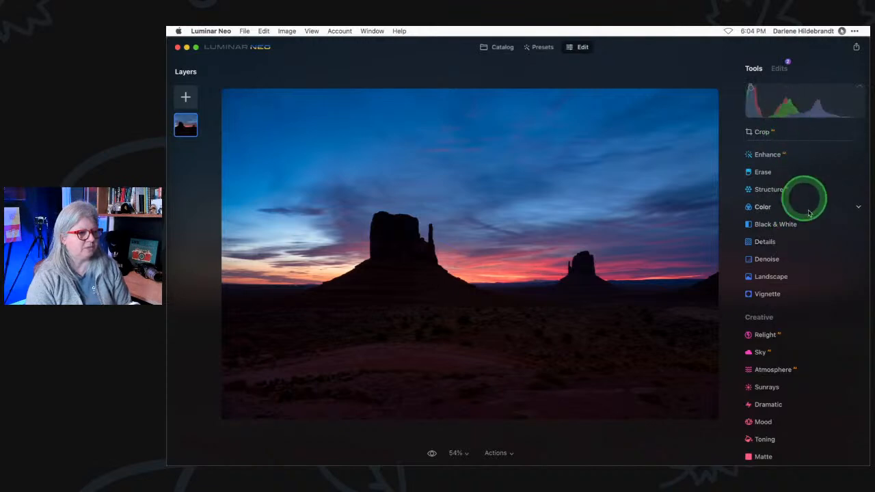
Toggle the histogram's highlight and shadow clipping warnings on and off to inspect clipped areas of the photo.
left_click(860, 88)
left_click(750, 89)
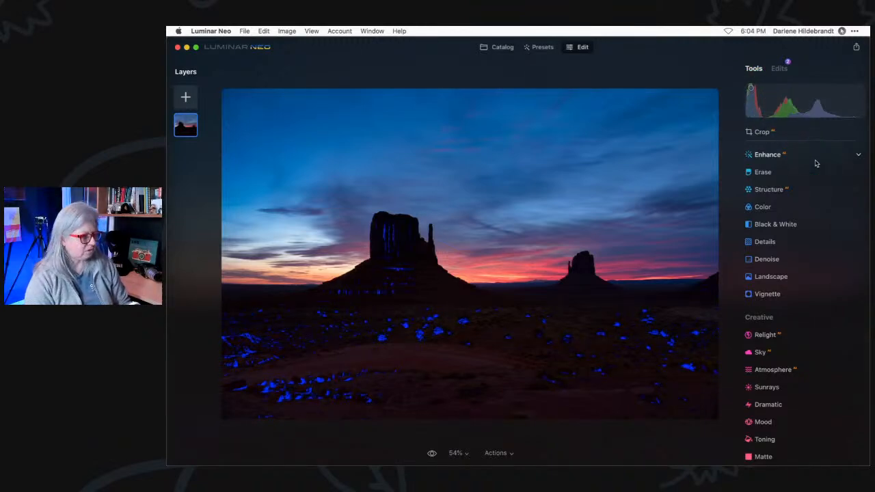
key("j")
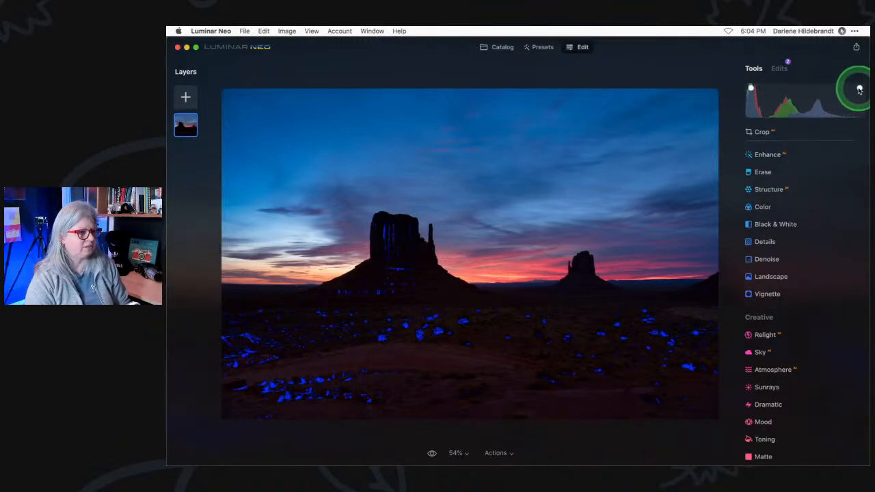
key("j")
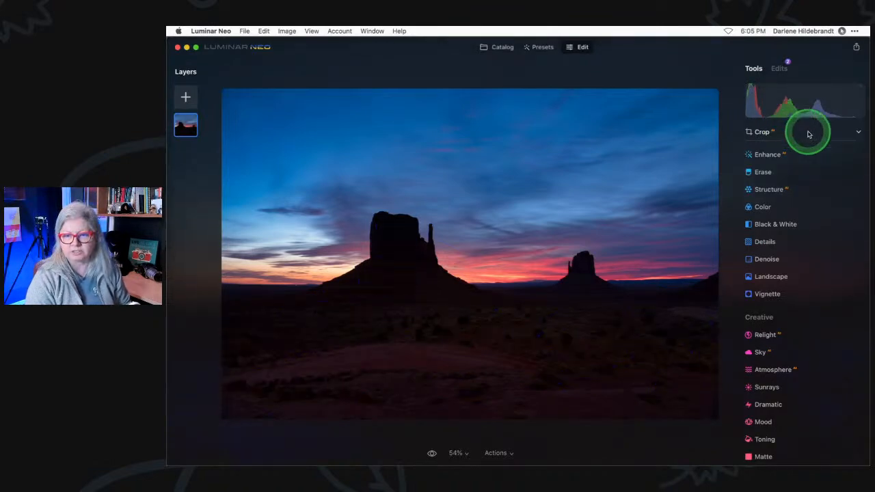
key("j")
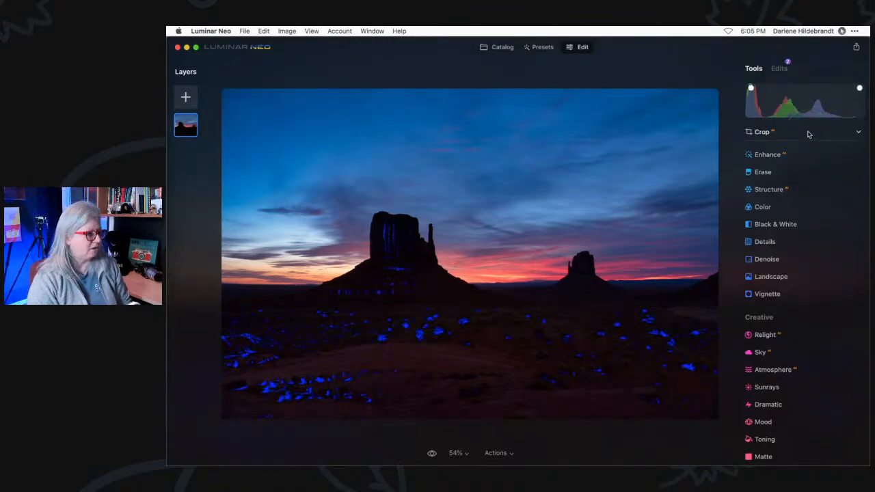
key("j")
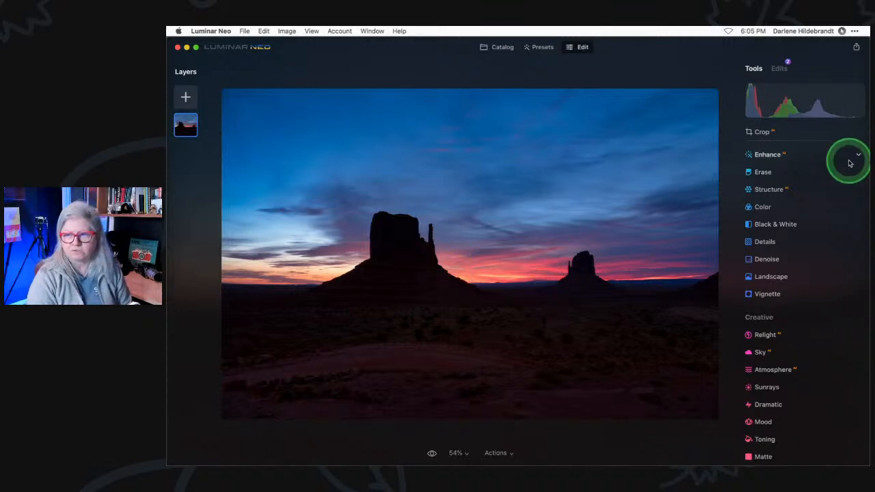
Open the list of edits already applied to the photo and inspect the Enhance adjustment's settings.
left_click(823, 199)
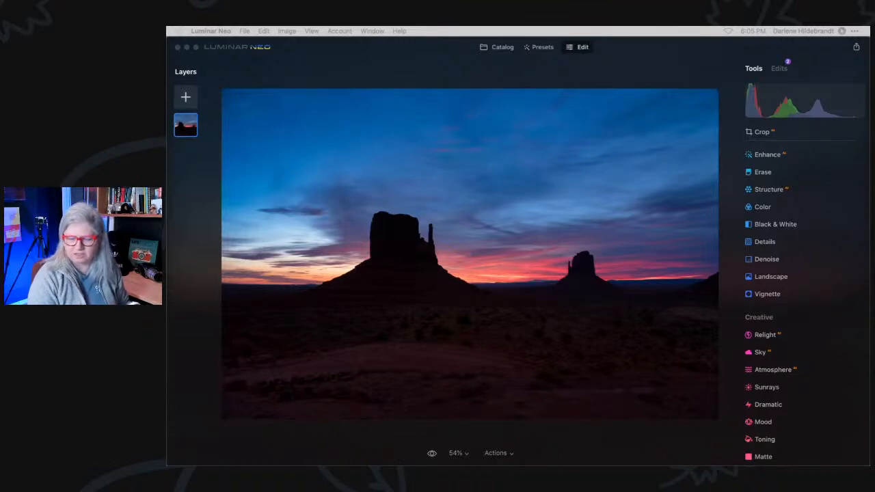
left_click(729, 74)
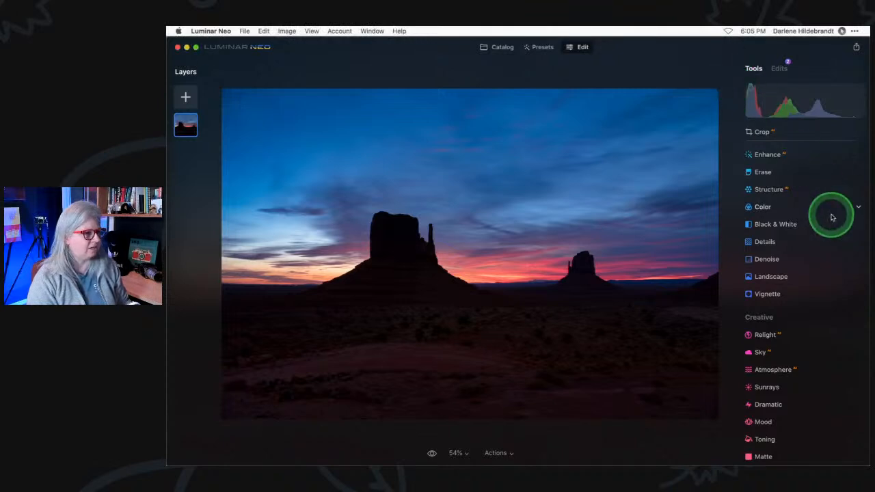
scroll(832, 218, "up", 3)
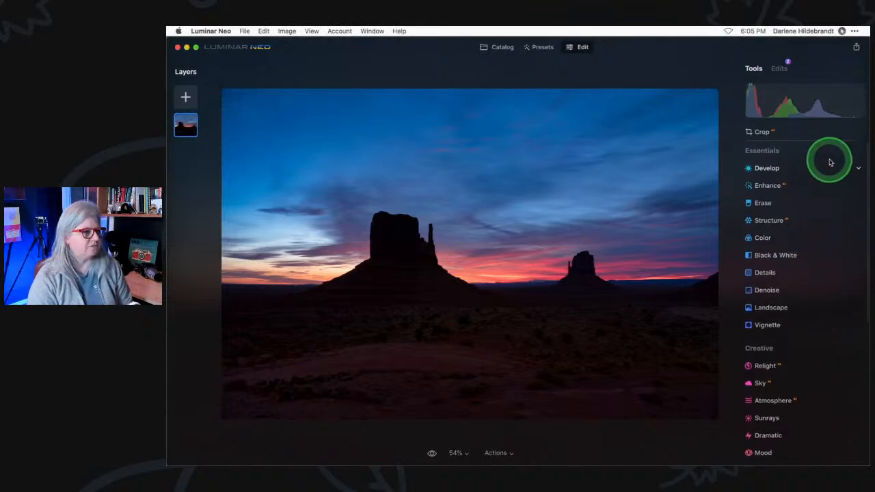
left_click(781, 69)
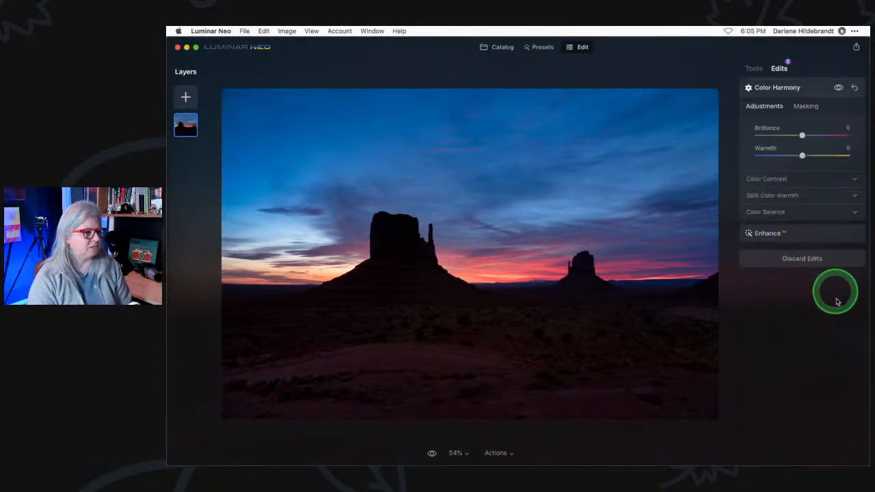
left_click(809, 233)
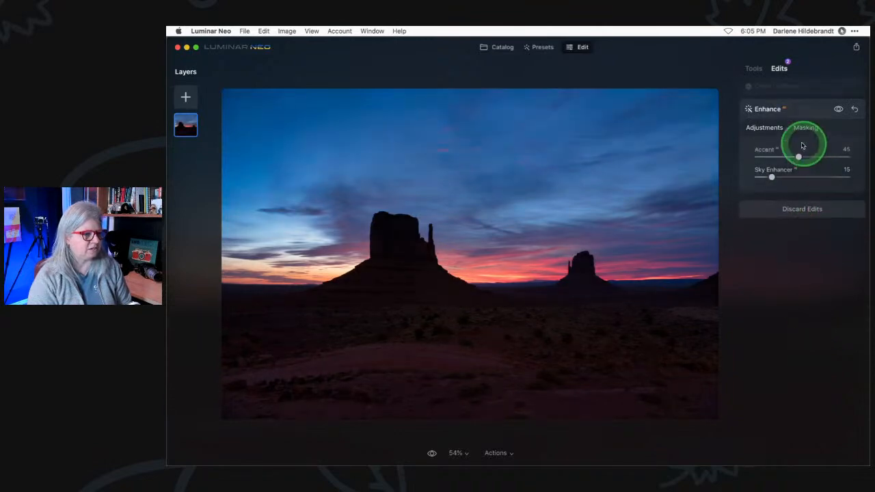
Reset the photo's existing Enhance and Color Harmony adjustments to their default values.
left_click(779, 68)
left_click(793, 257)
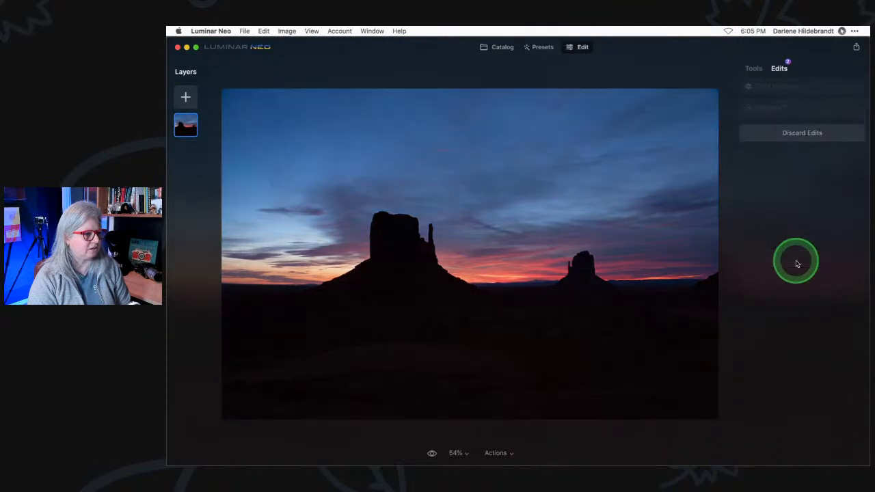
left_click(804, 108)
left_click(855, 110)
left_click(853, 88)
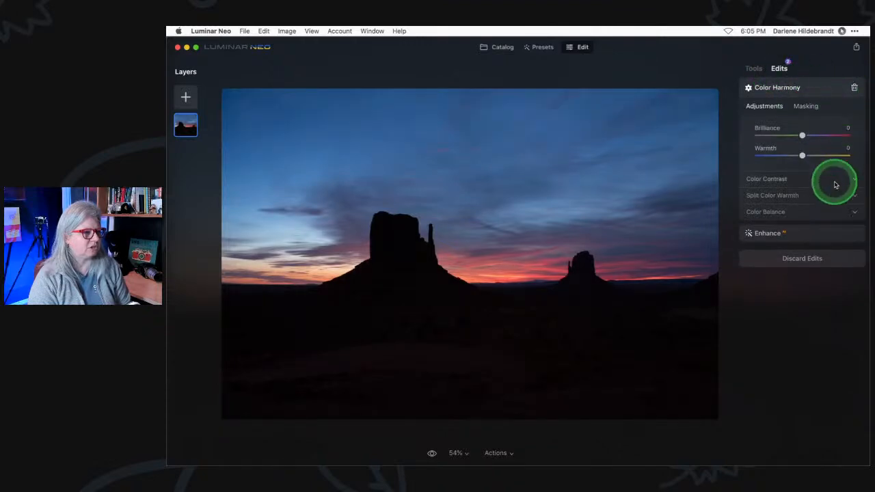
Delete the Color Harmony and Enhance adjustments from the applied edits and return to the list of editing tools.
left_click(853, 88)
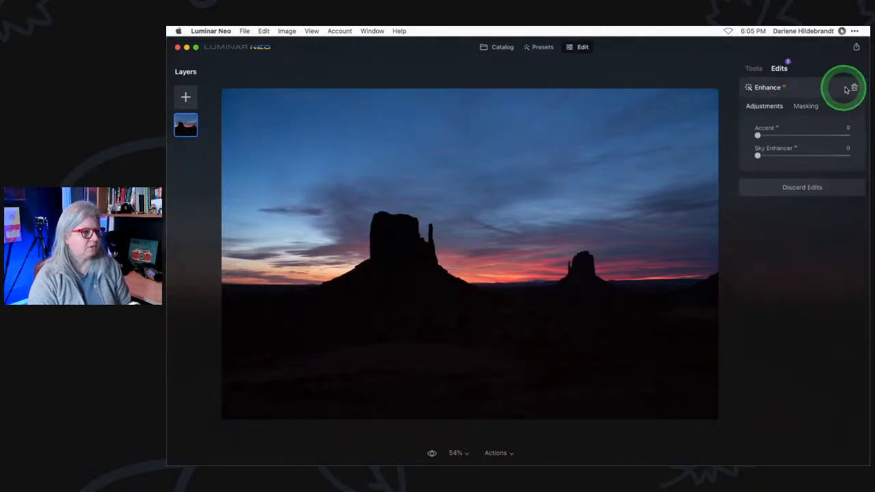
left_click(851, 87)
left_click(758, 69)
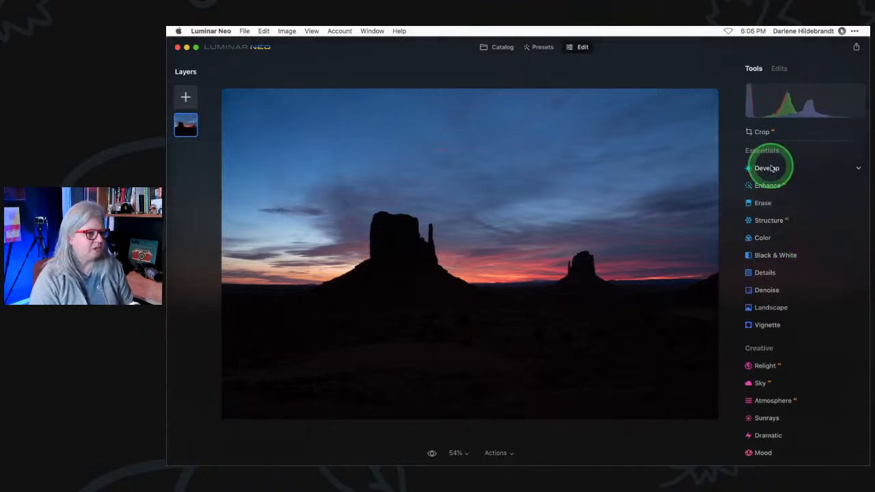
Enable Auto Defringe in the Develop tool's Optics settings.
left_click(770, 169)
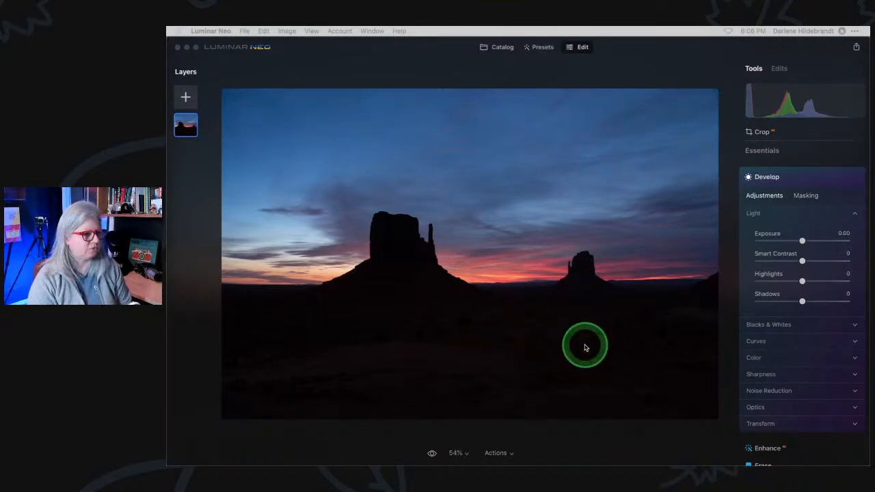
scroll(809, 197, "down", 1)
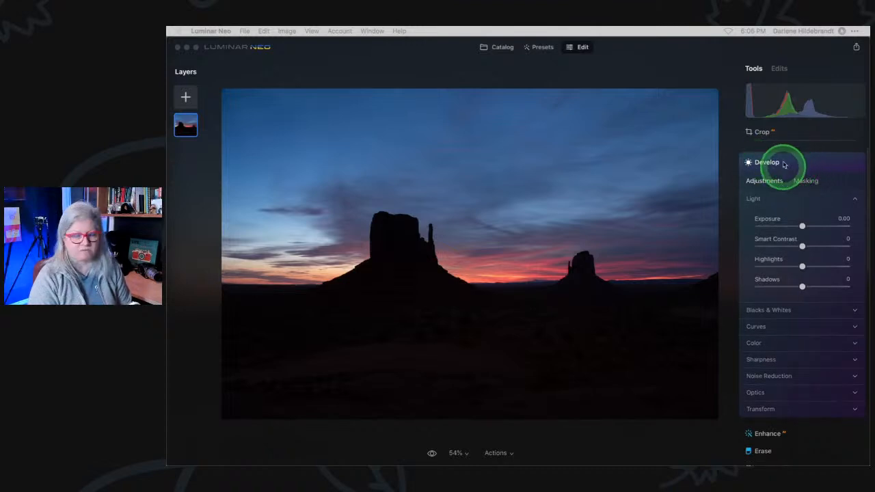
left_click(755, 390)
scroll(785, 307, "down", 2)
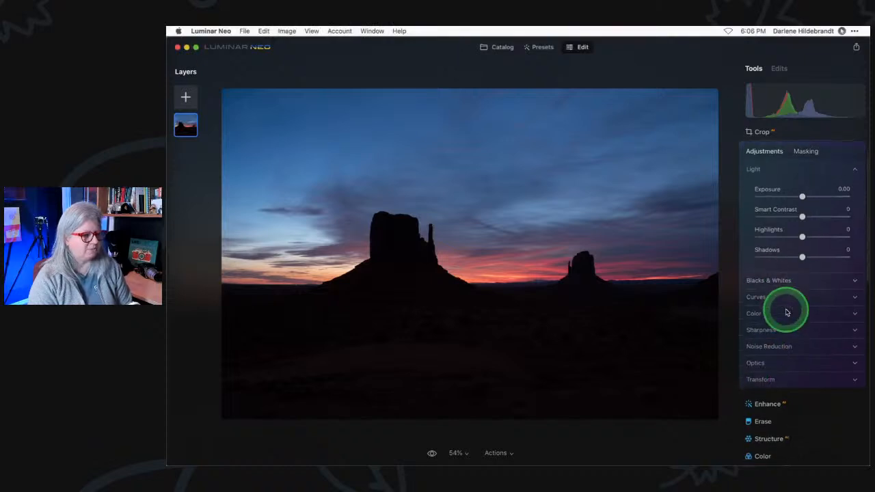
left_click(757, 361)
scroll(801, 297, "down", 3)
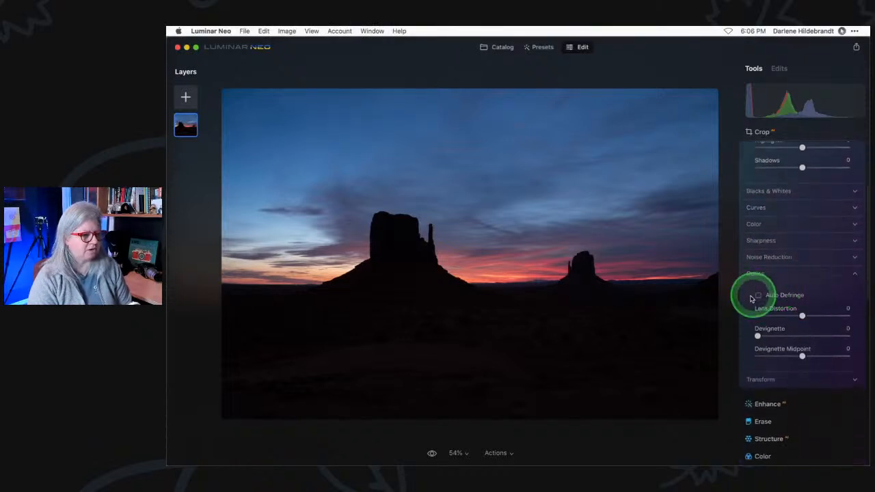
left_click(759, 298)
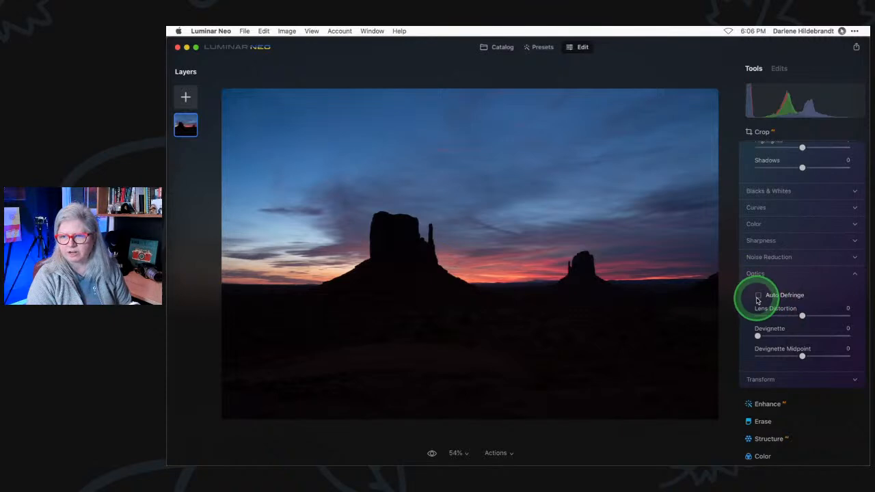
scroll(772, 298, "down", 2)
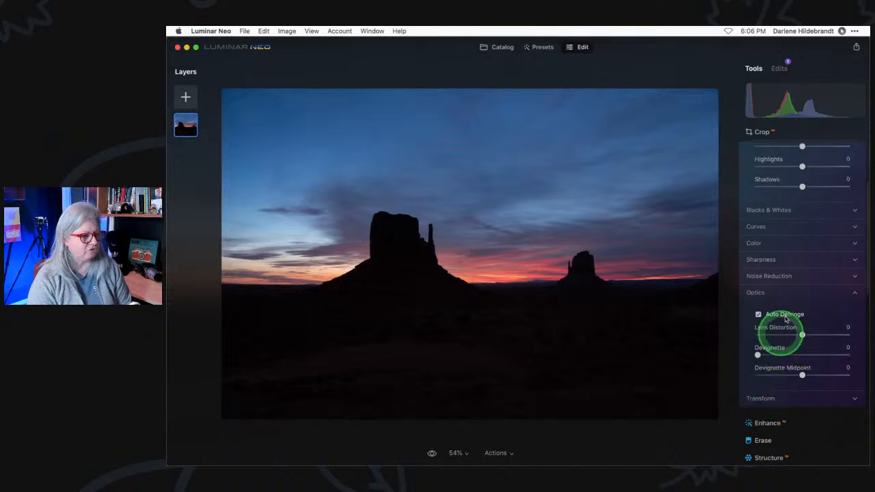
Brighten the photo by lowering the white point of the Develop curve, backing off enough to avoid clipping the highlights near the horizon.
scroll(783, 315, "up", 5)
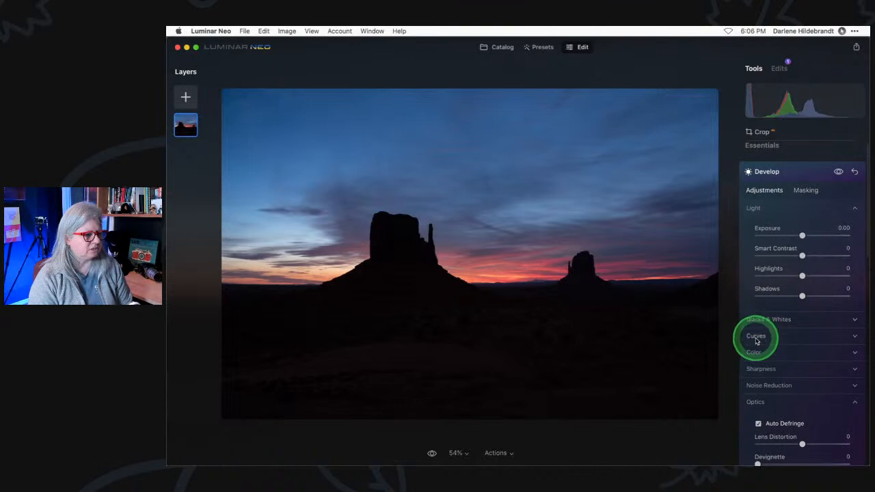
left_click(756, 336)
scroll(759, 319, "down", 3)
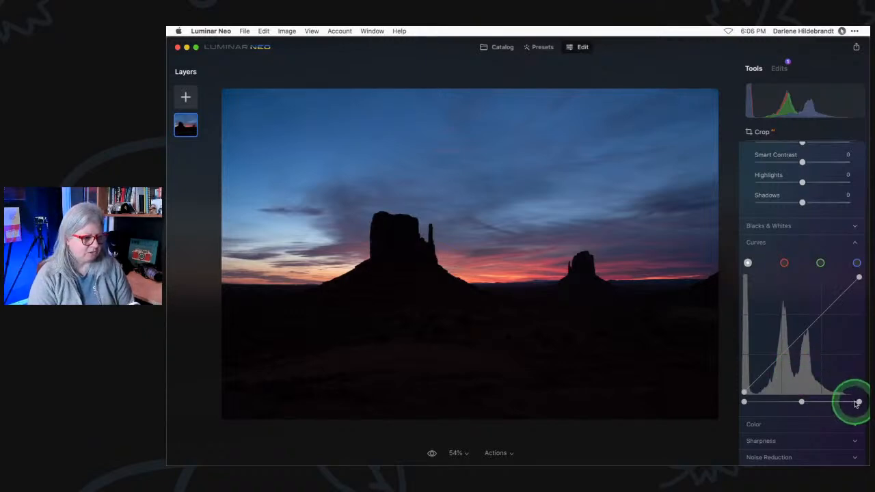
left_click_drag(858, 402, 854, 401)
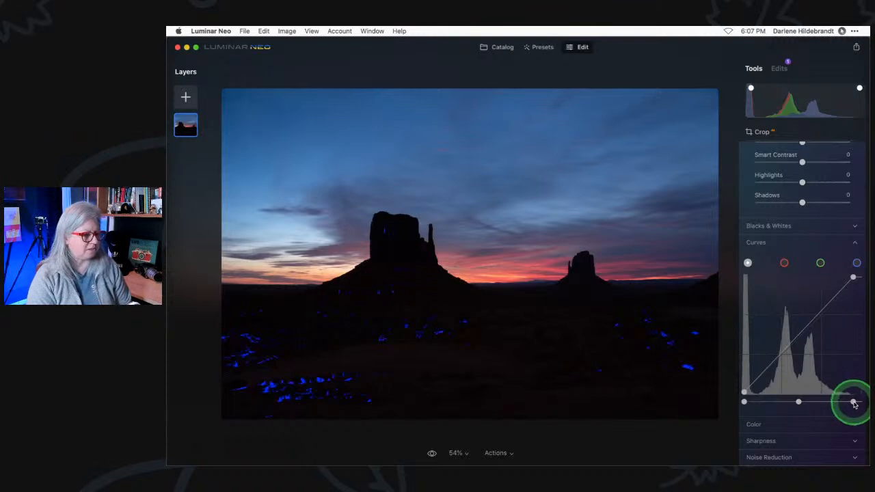
left_click_drag(850, 402, 834, 402)
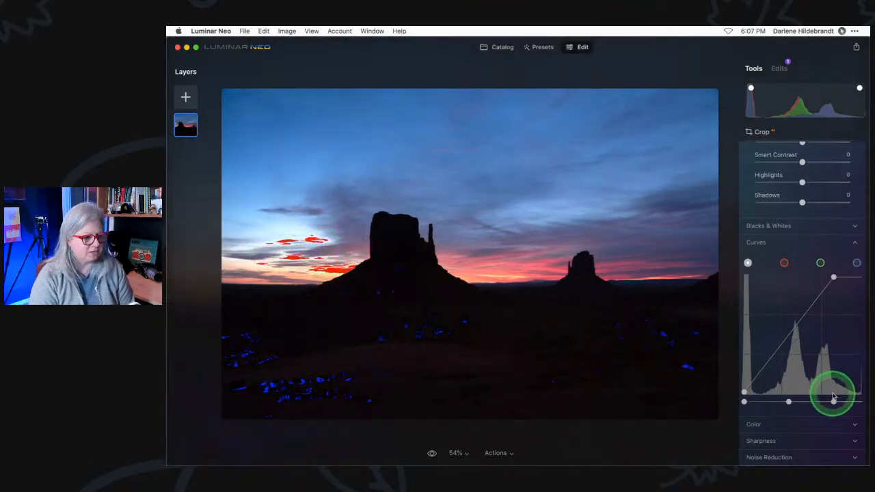
left_click_drag(832, 402, 849, 402)
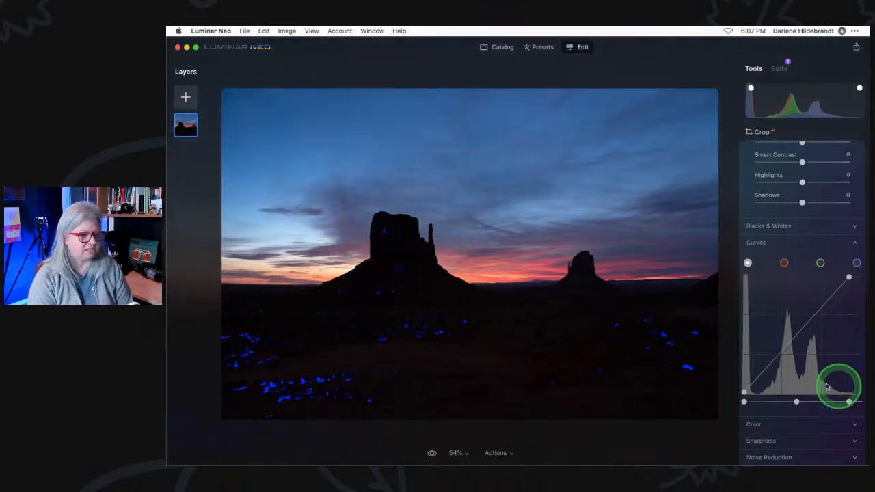
Raise the Shadows in Develop's Light settings to 13.
scroll(828, 390, "up", 1)
scroll(828, 389, "up", 3)
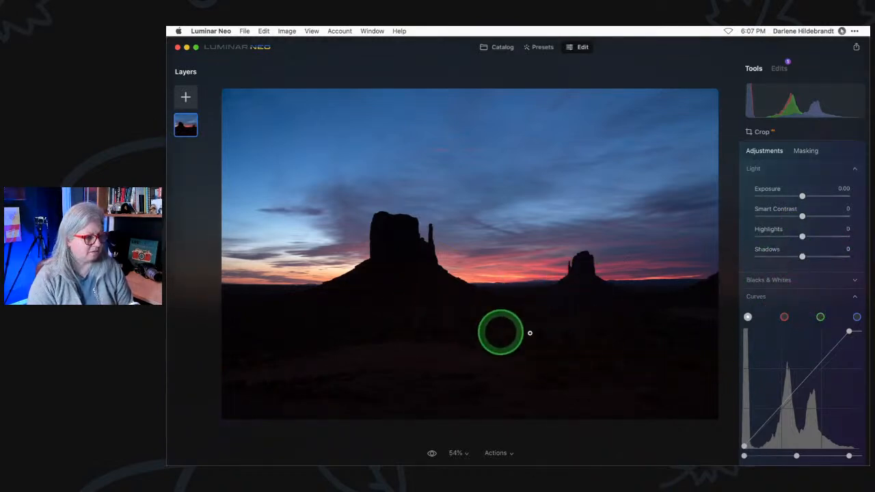
mouse_move(802, 256)
left_mouse_down()
mouse_move(867, 257)
mouse_move(754, 256)
mouse_move(806, 258)
left_mouse_up()
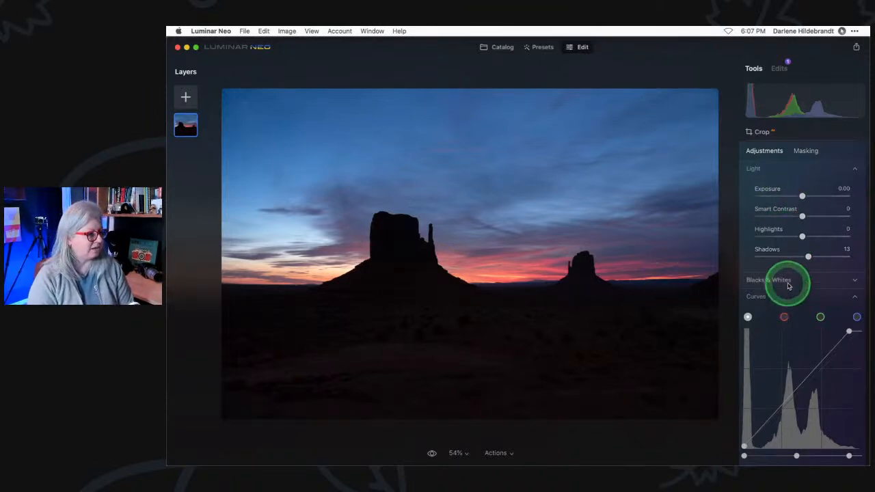
Collapse the Curves and Optics settings and expand the Color settings of the Develop tool.
scroll(786, 286, "down", 1)
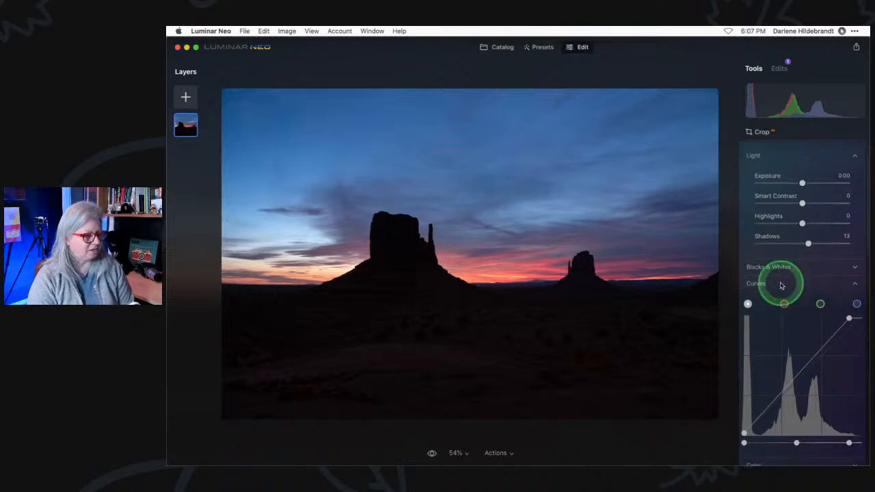
left_click(782, 283)
scroll(781, 284, "down", 3)
left_click(755, 275)
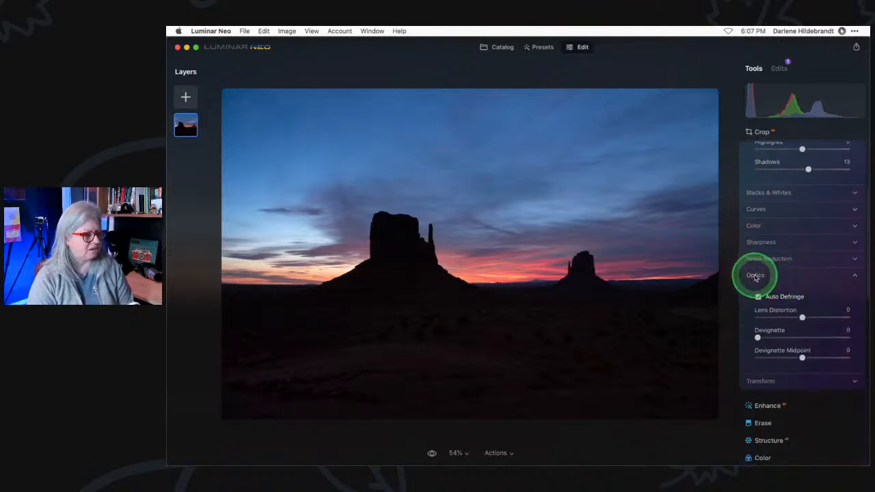
scroll(761, 260, "up", 5)
left_click(754, 333)
scroll(779, 263, "down", 3)
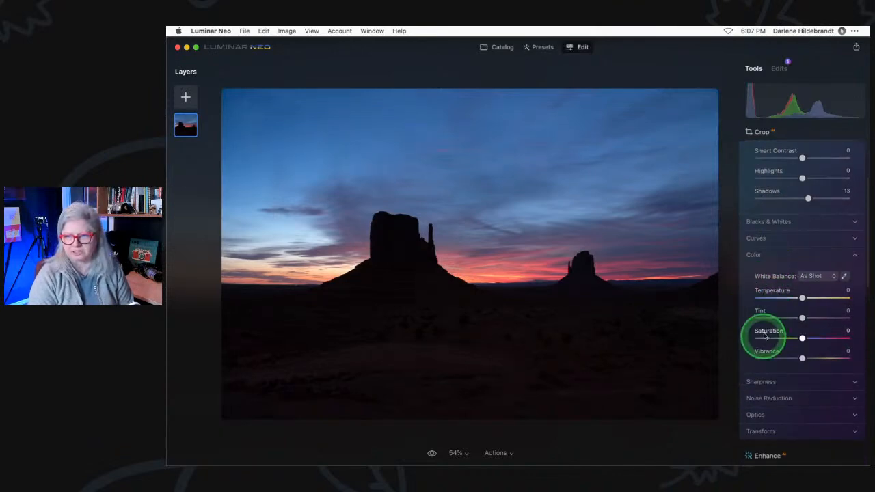
Try a warm white balance with Temperature 69 and Tint 21, and reset the Tint to 0.
scroll(765, 335, "up", 1)
scroll(802, 304, "down", 1)
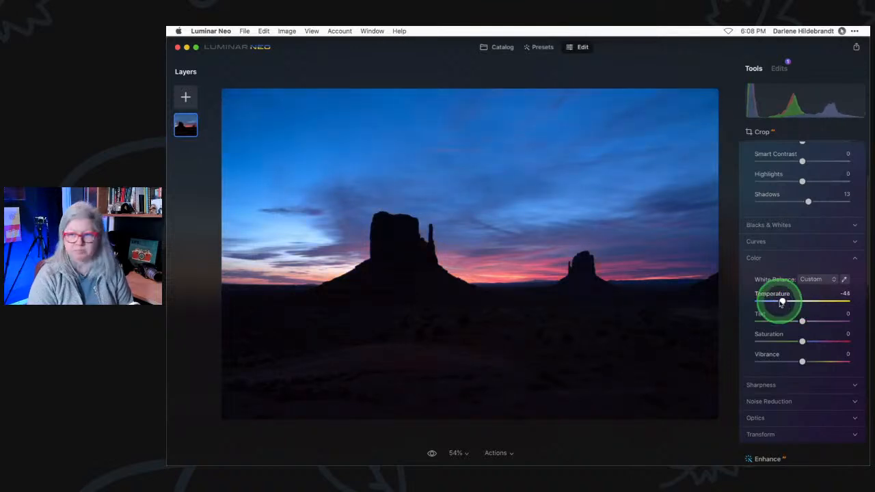
left_click_drag(791, 304, 821, 302)
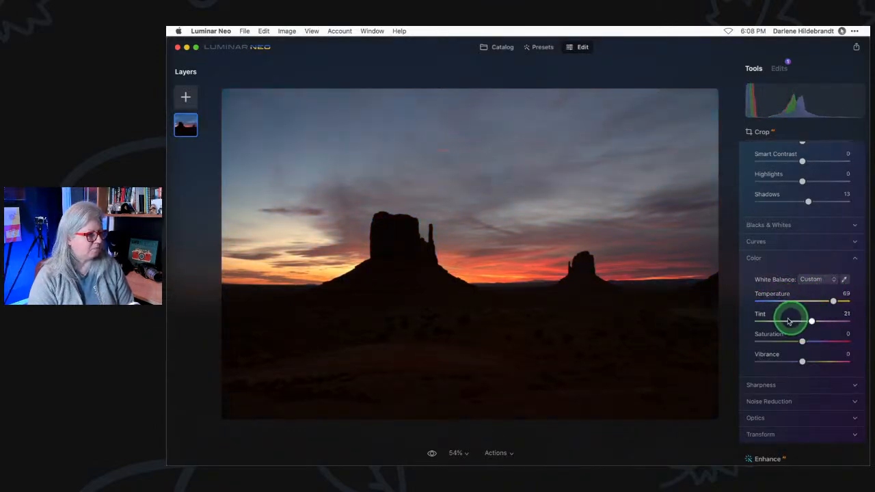
double_click(830, 322)
left_click(833, 303)
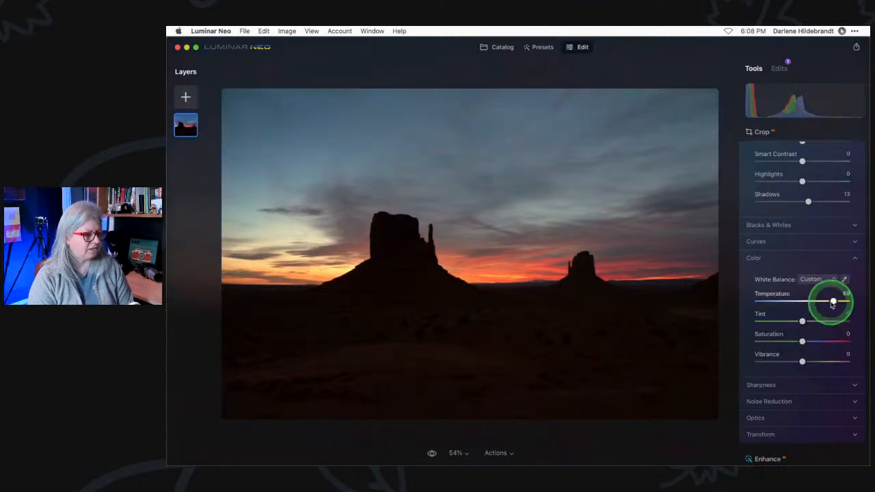
Set the white balance Temperature to -23 and Tint to 19, and compare the photo with its unedited version.
left_click_drag(833, 302, 801, 305)
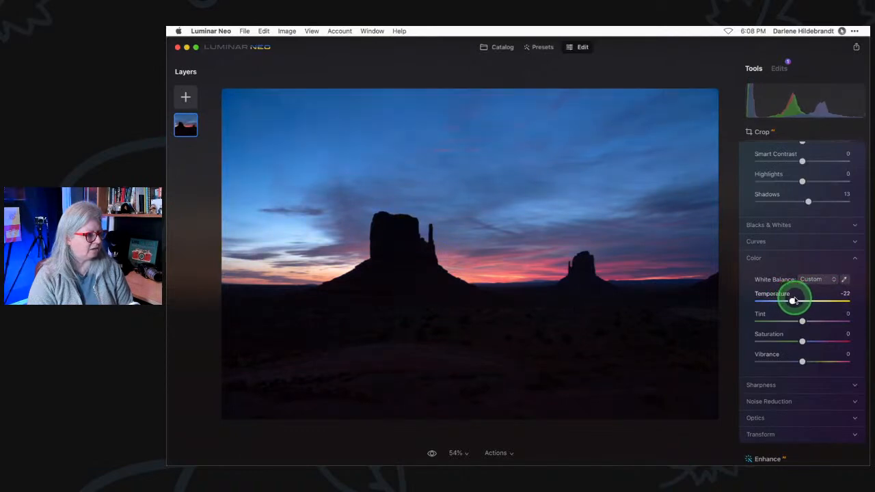
left_click(803, 321)
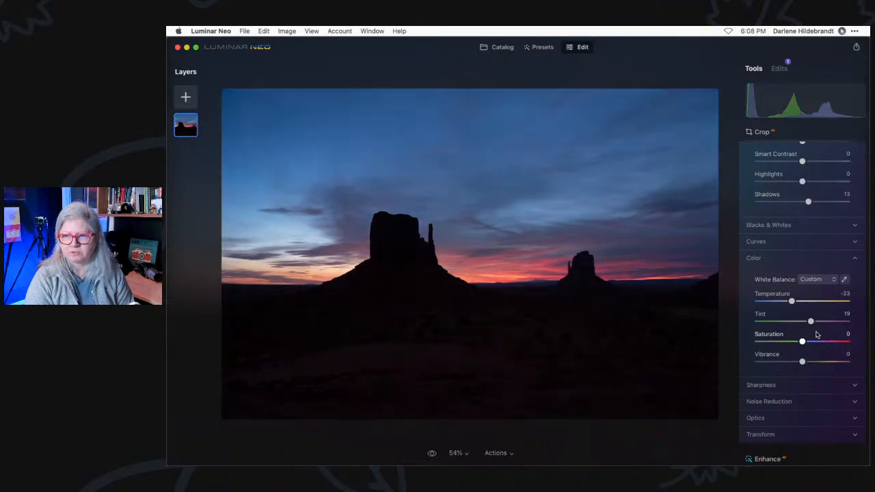
key("backslash")
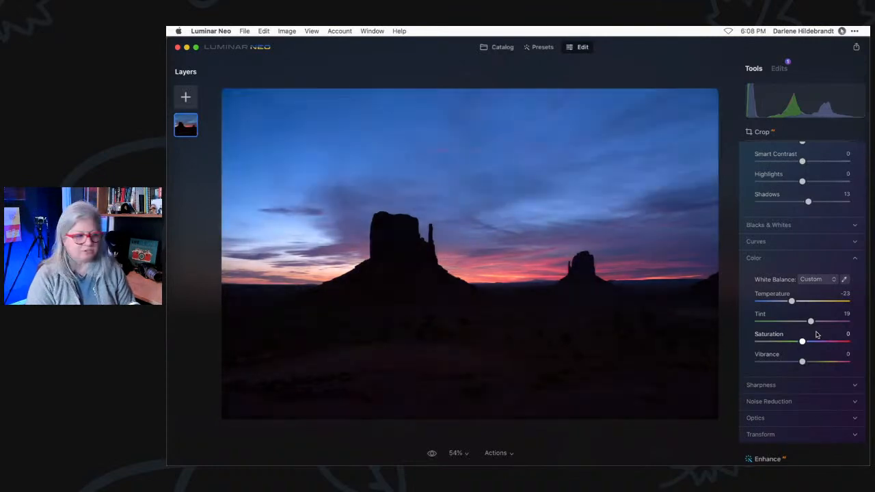
Set Exposure to 0.50 and Highlights to -45 in Develop's Light settings, and close the Develop tool.
scroll(817, 334, "up", 3)
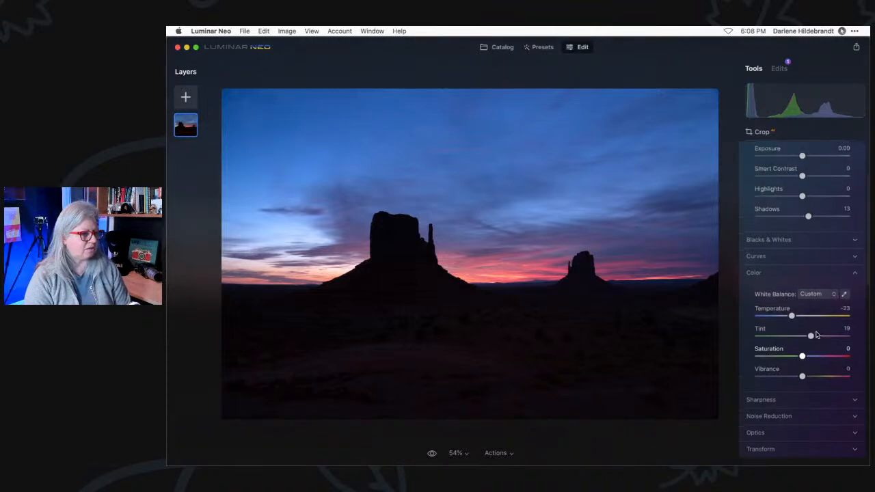
left_click_drag(802, 184, 805, 186)
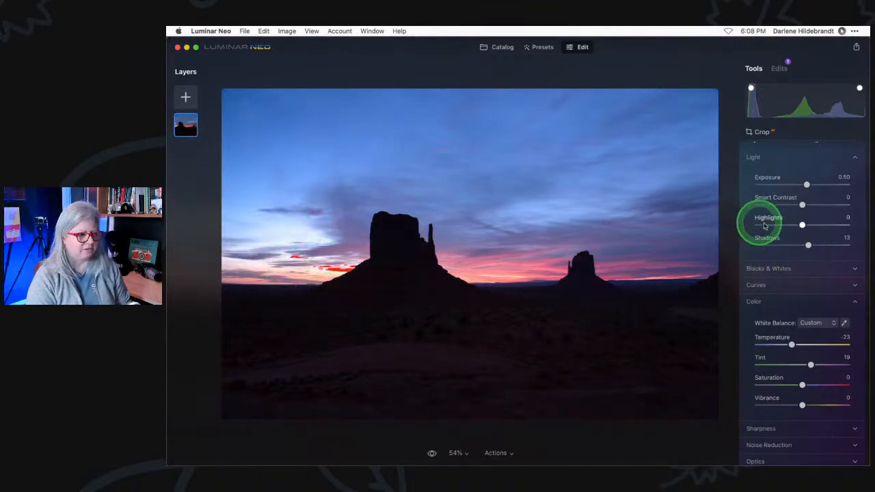
left_click_drag(803, 226, 782, 226)
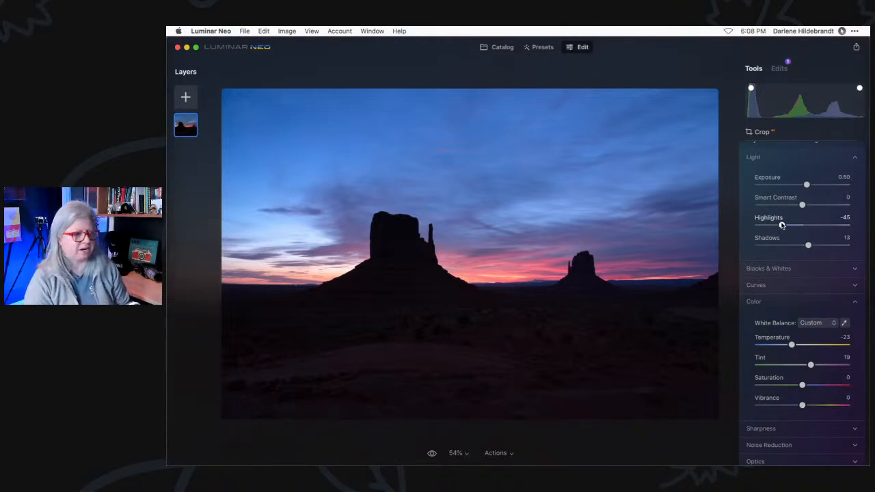
scroll(783, 225, "up", 5)
left_click(773, 179)
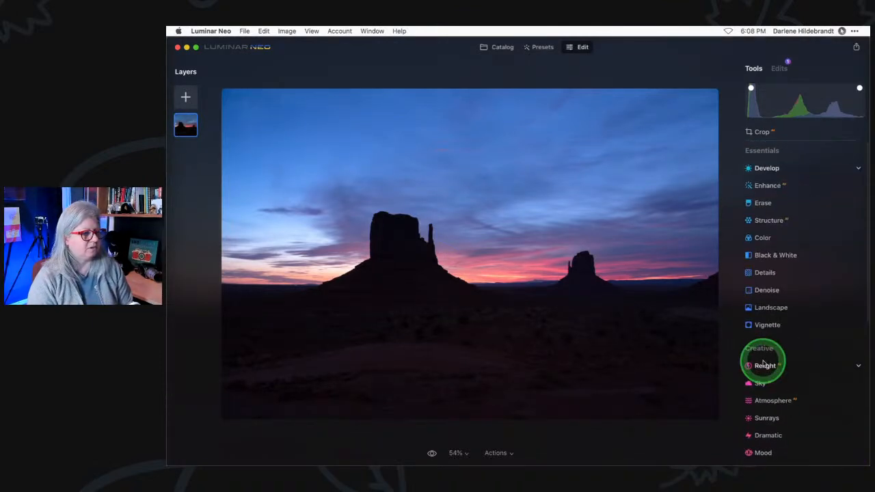
Apply the Enhance tool with Accent set to 66.
left_click(768, 186)
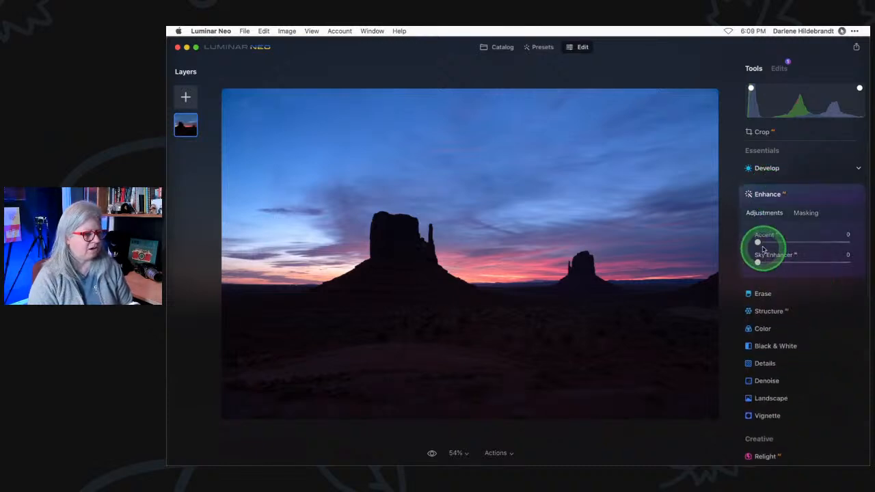
left_click_drag(757, 242, 851, 239)
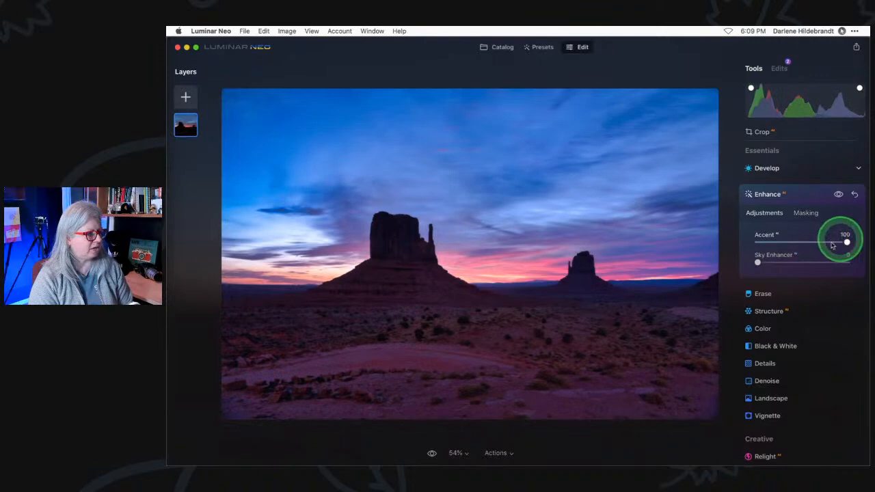
left_click_drag(846, 242, 828, 242)
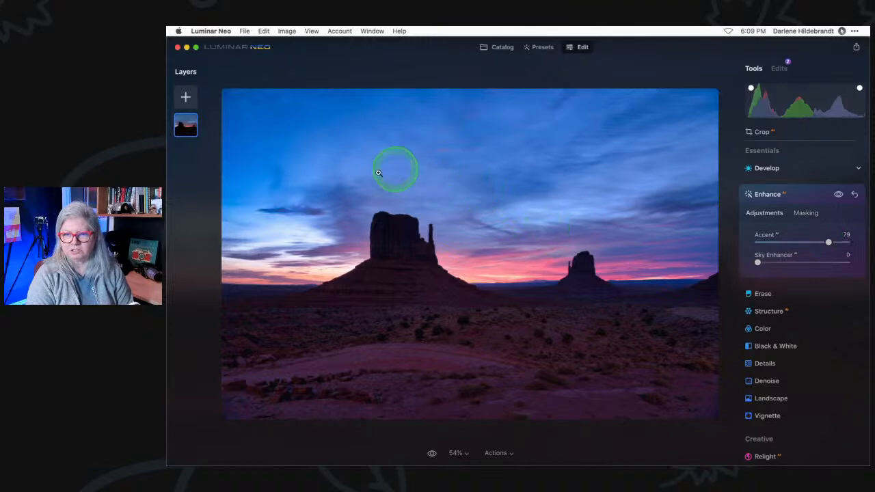
left_click_drag(833, 247, 817, 232)
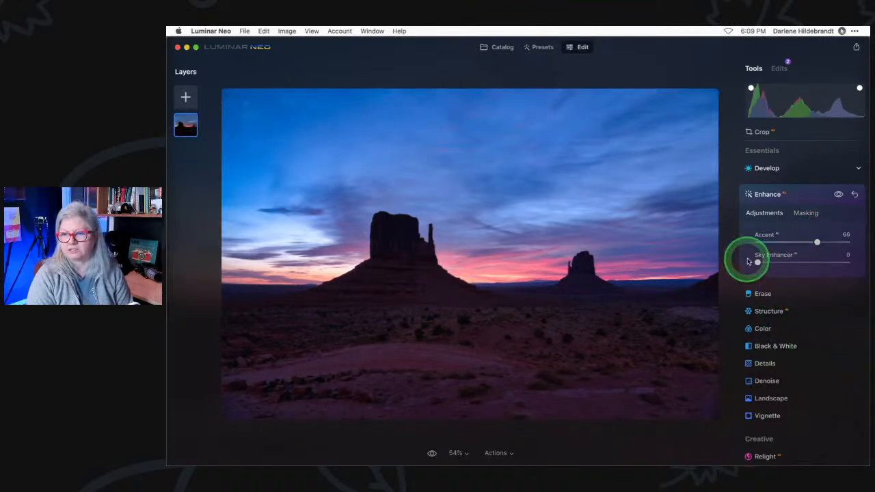
Try Sky Enhancer at 100 and settle on a value of 14.
mouse_move(757, 263)
left_mouse_down()
mouse_move(801, 261)
mouse_move(734, 260)
mouse_move(847, 261)
left_mouse_up()
left_click(764, 303)
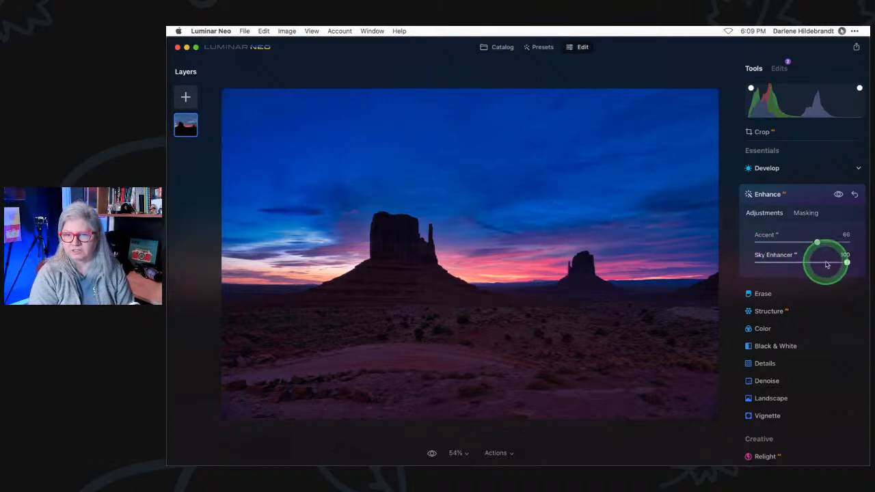
left_click_drag(845, 261, 772, 261)
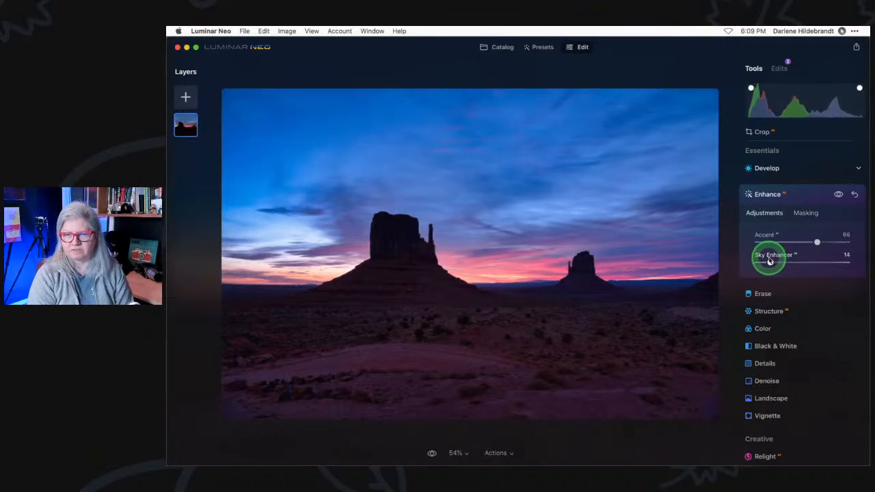
Toggle the Enhance adjustment off and on to compare its effect on the photo, and return to the list of tools.
left_click(838, 195)
left_click(838, 196)
left_click(838, 197)
left_click(837, 196)
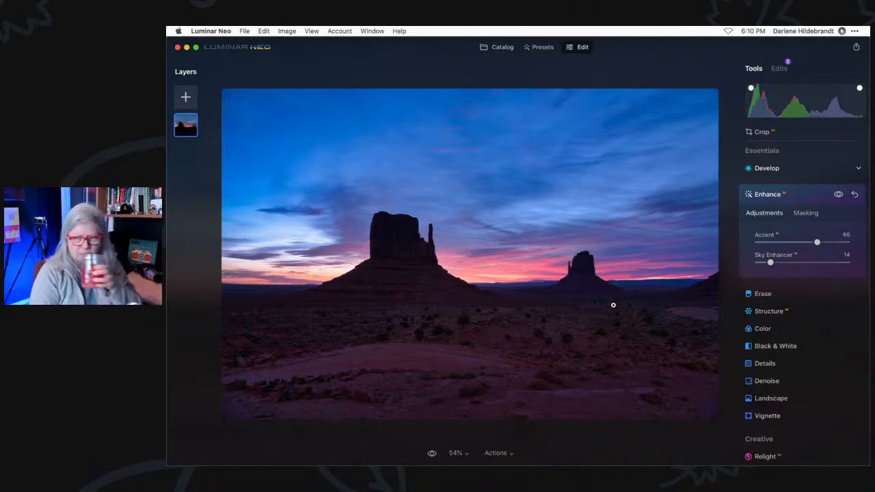
left_click(807, 199)
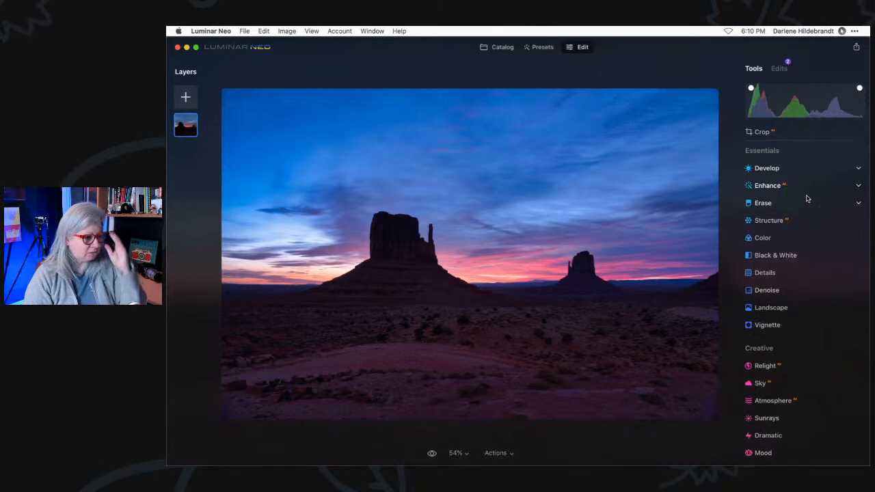
left_click(807, 199)
left_click(776, 257)
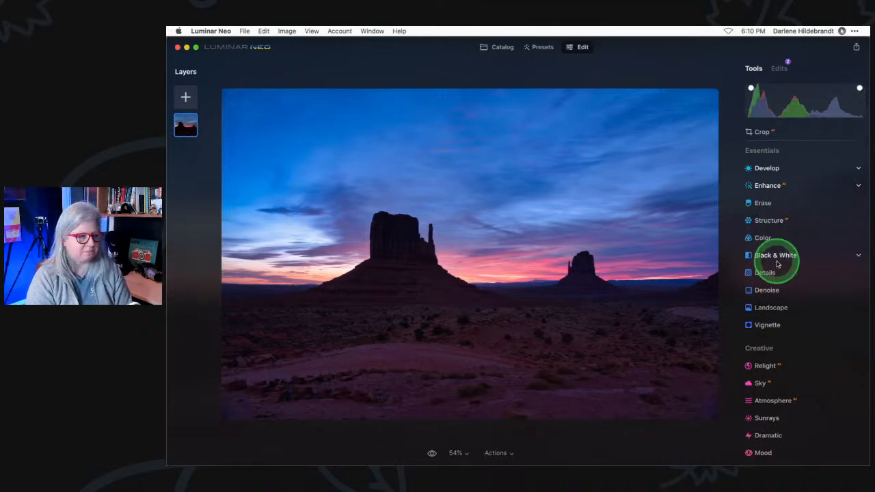
Set Color Contrast in the Color Harmony tool to Amount 48 and Hue 141.
scroll(777, 263, "down", 5)
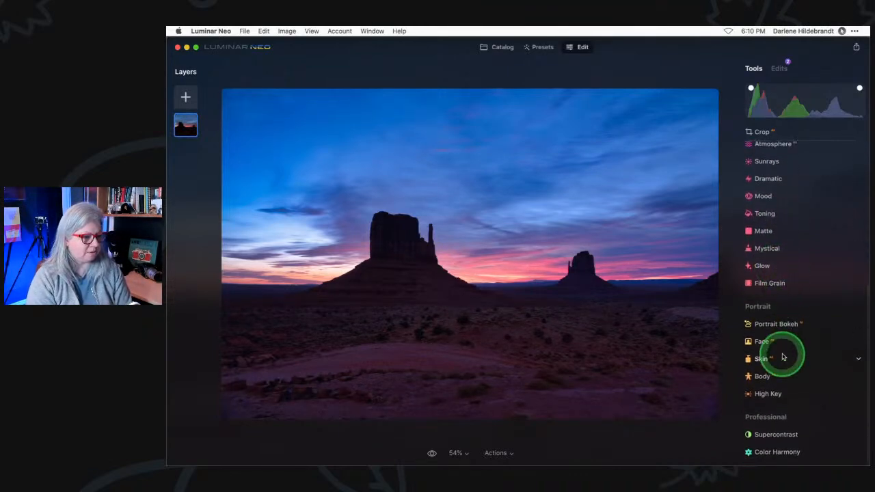
left_click(779, 452)
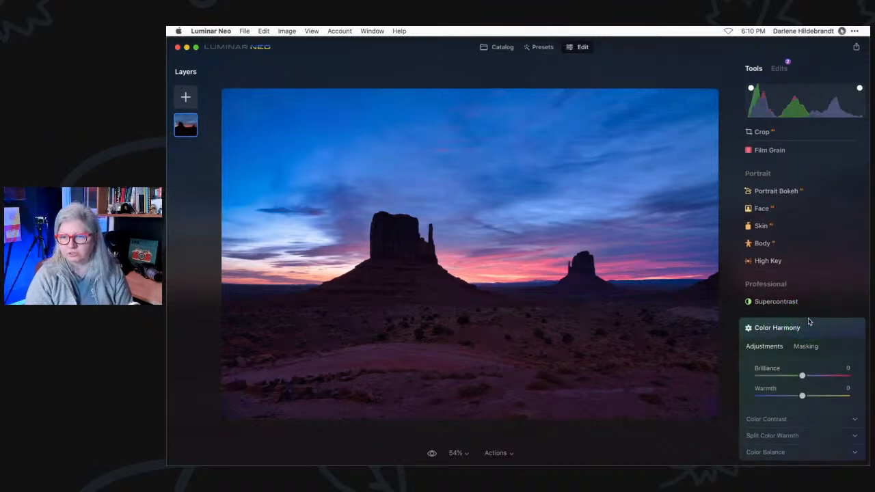
left_click(769, 418)
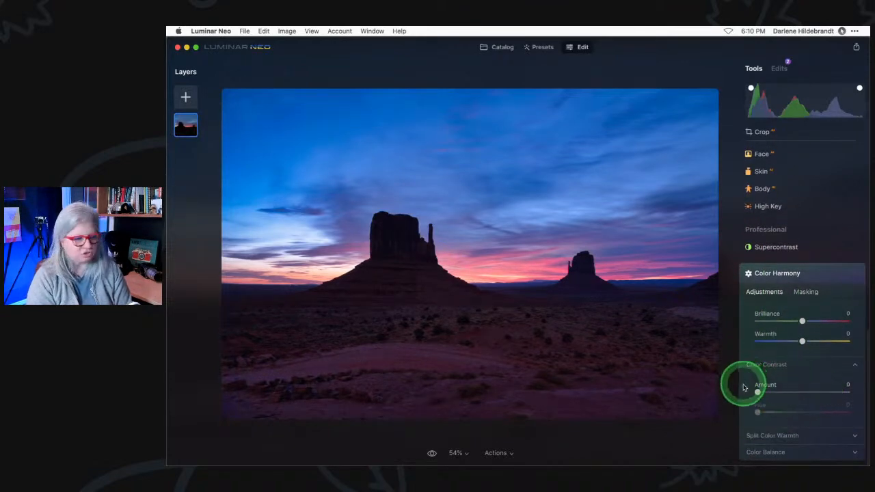
left_click_drag(758, 392, 801, 389)
left_click_drag(757, 412, 791, 413)
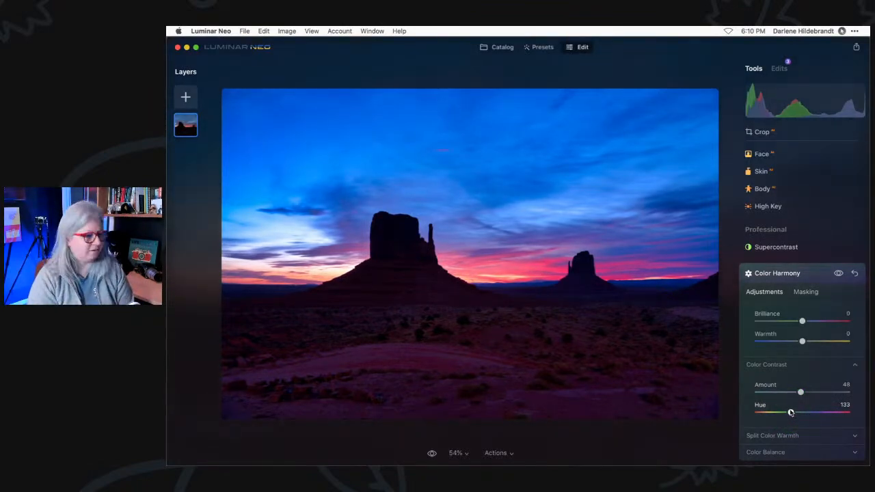
mouse_move(791, 413)
left_mouse_down()
mouse_move(823, 411)
mouse_move(793, 410)
left_mouse_up()
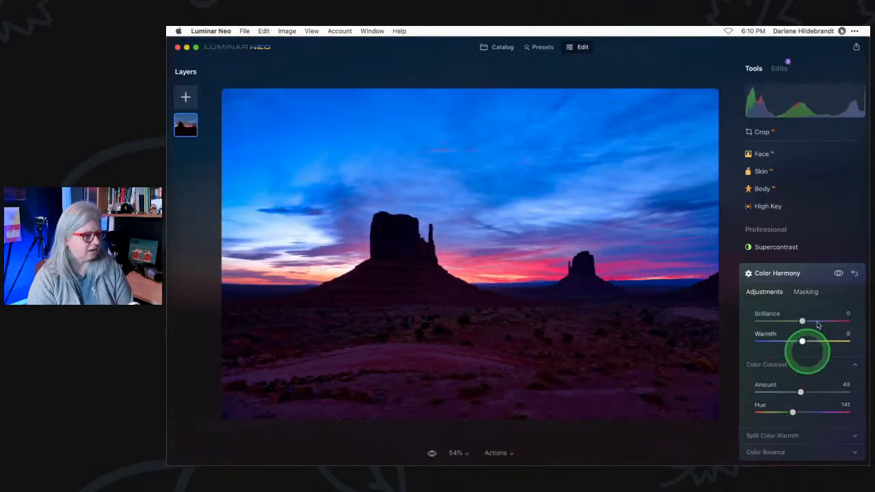
Toggle Color Harmony off and on to compare the effect of its color contrast on the photo.
left_click(839, 273)
left_click(839, 273)
left_click(839, 273)
left_click(839, 273)
left_click(839, 273)
left_click(839, 273)
left_click(839, 272)
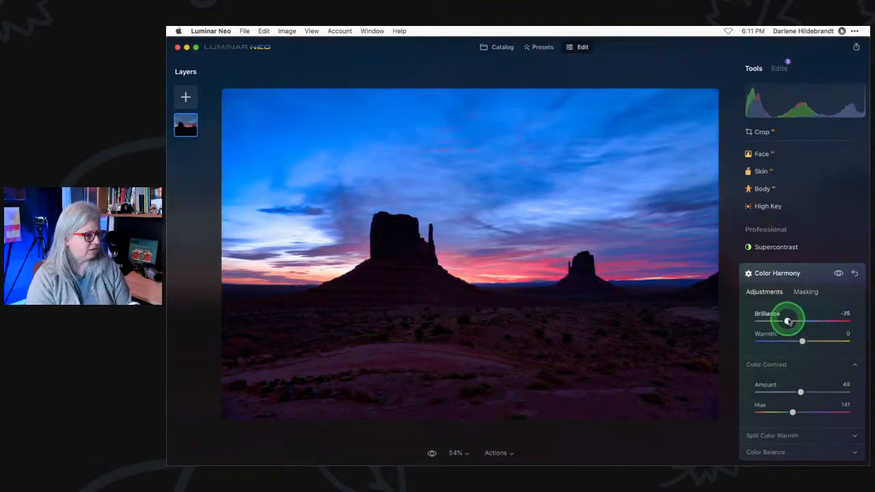
Set Color Harmony's Brilliance to -20 and the Cool value under Split Color Warmth to 13.
mouse_move(789, 322)
left_mouse_down()
mouse_move(805, 321)
mouse_move(720, 323)
mouse_move(850, 321)
mouse_move(732, 322)
mouse_move(836, 317)
mouse_move(781, 322)
left_mouse_up()
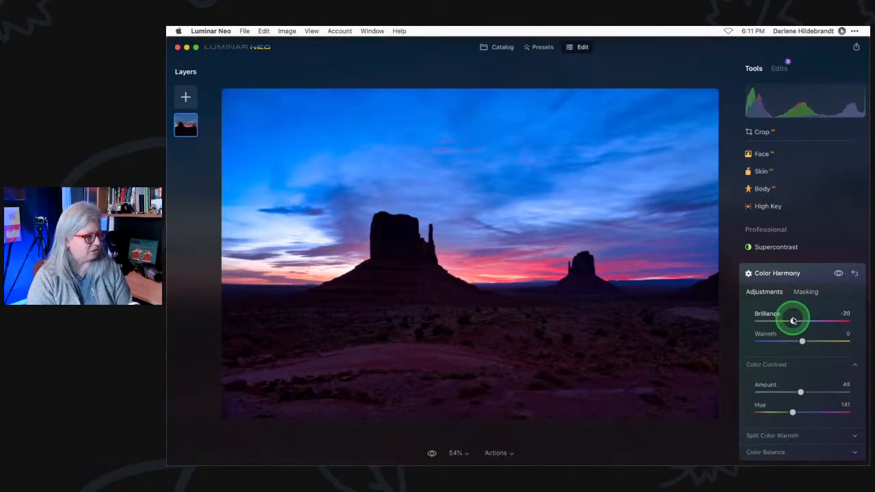
left_click(761, 438)
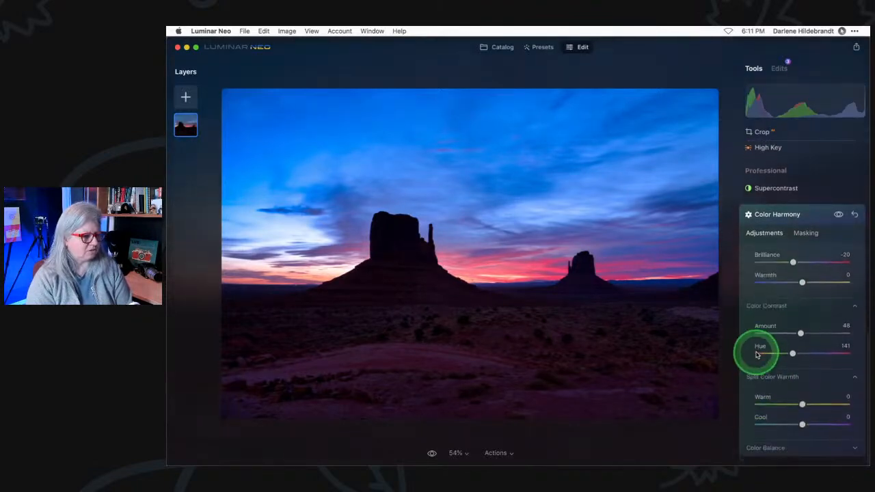
mouse_move(802, 428)
left_mouse_down()
mouse_move(828, 429)
mouse_move(782, 427)
mouse_move(844, 427)
mouse_move(727, 426)
mouse_move(829, 427)
mouse_move(787, 427)
mouse_move(819, 425)
left_mouse_up()
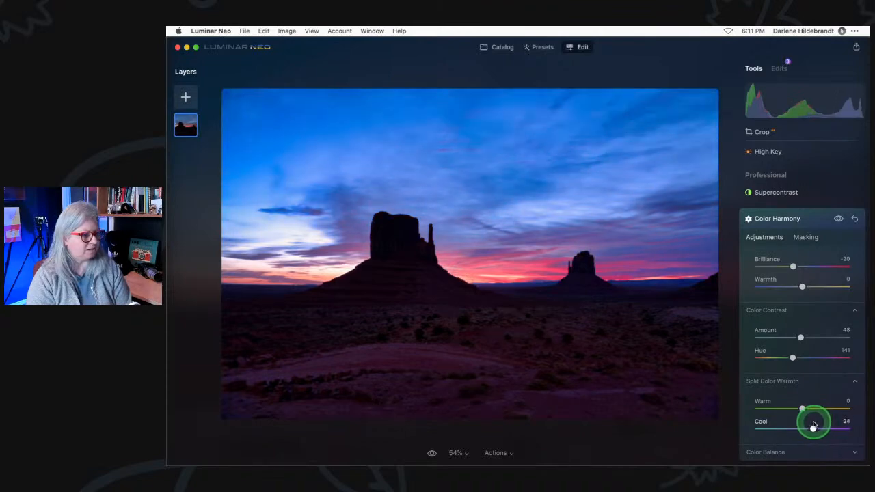
left_click_drag(789, 409, 809, 429)
left_click(812, 428)
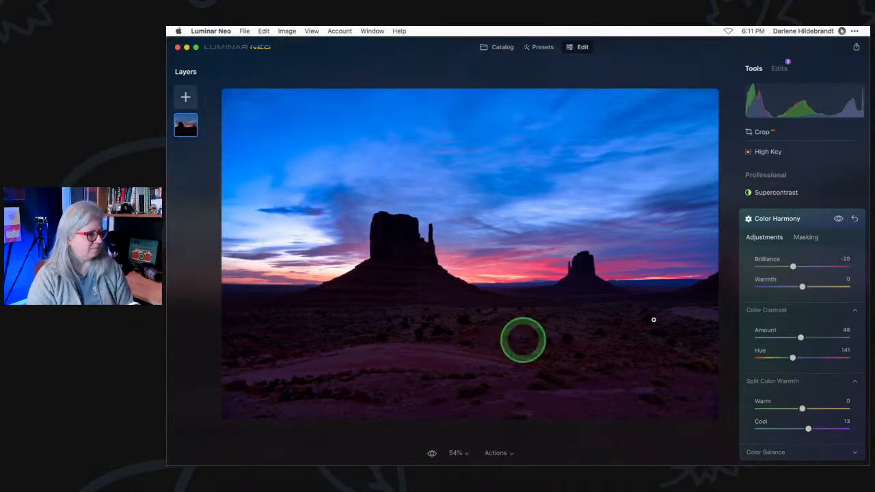
Compare the photo with and without the combined Brilliance, Color Contrast and Split Color Warmth adjustments.
left_click(840, 219)
left_click(840, 219)
left_click(839, 219)
left_click(839, 219)
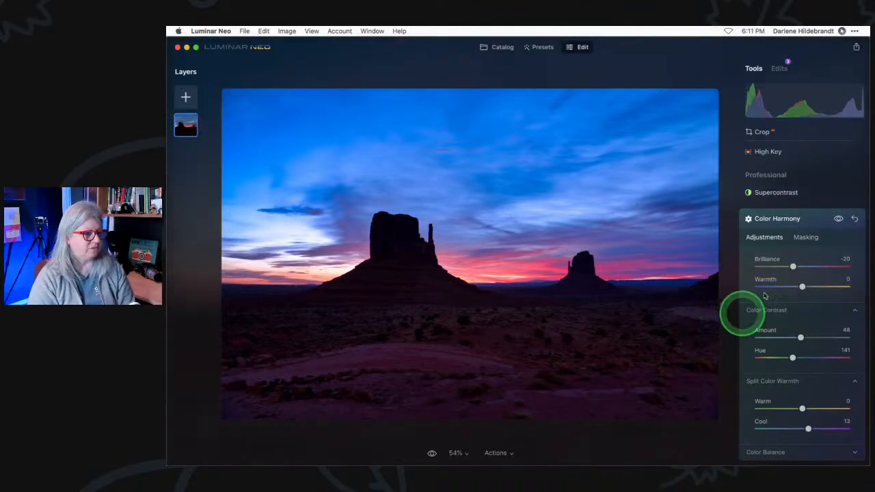
left_click(839, 219)
left_click(839, 219)
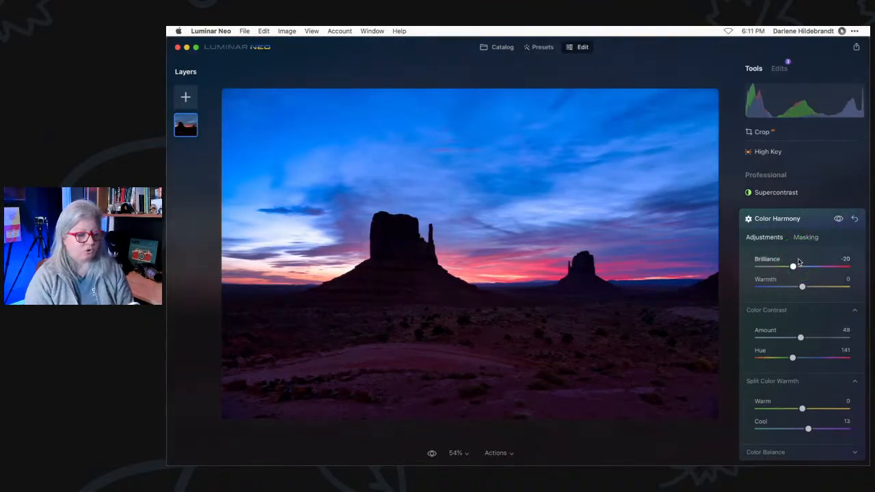
Open Color Harmony's masking options, look through the mask actions, and bring up the AI Mask areas.
left_click(806, 238)
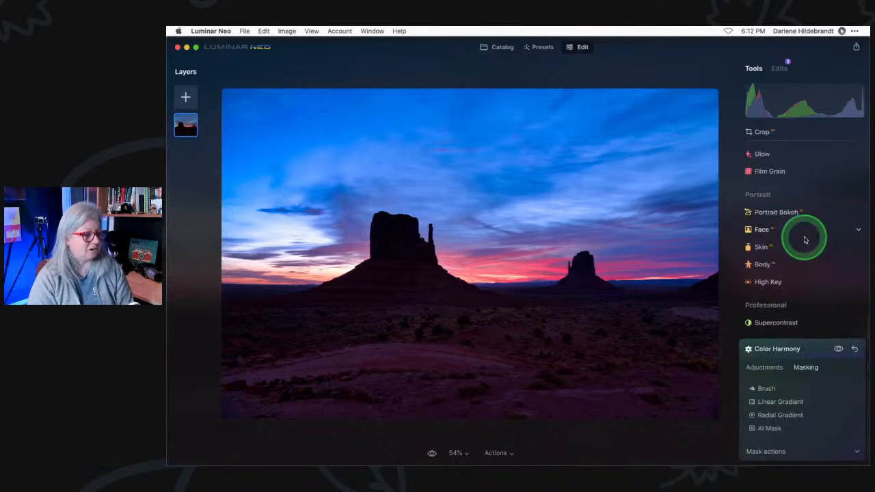
left_click(780, 380)
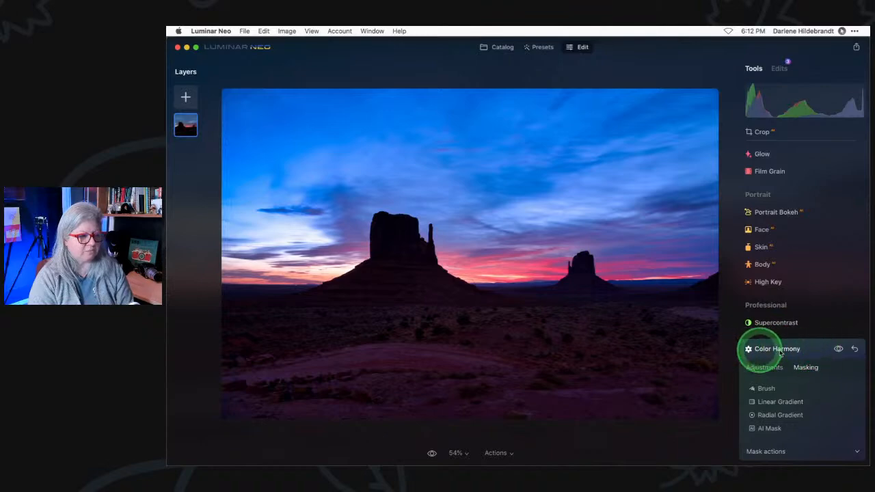
left_click(797, 452)
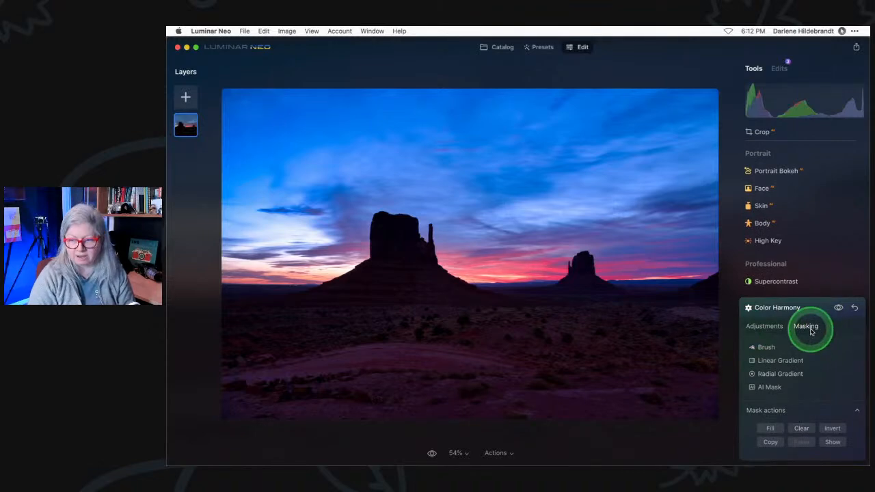
left_click(769, 388)
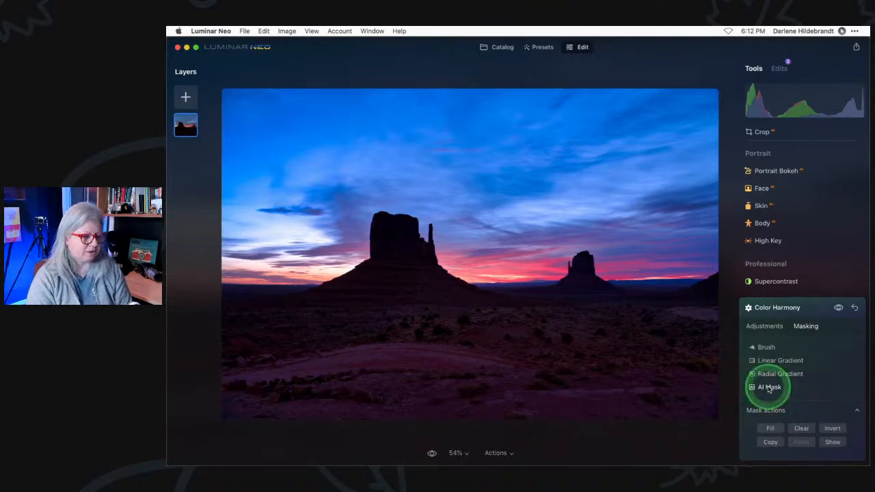
left_click(770, 442)
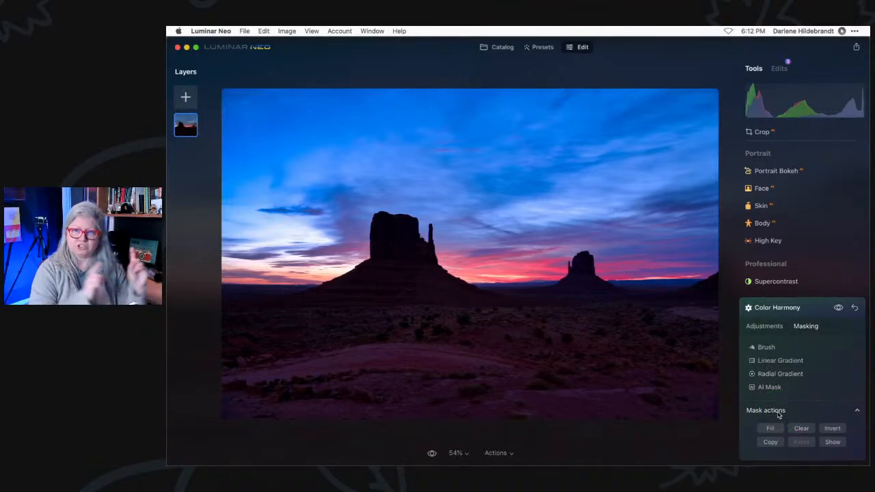
left_click(771, 388)
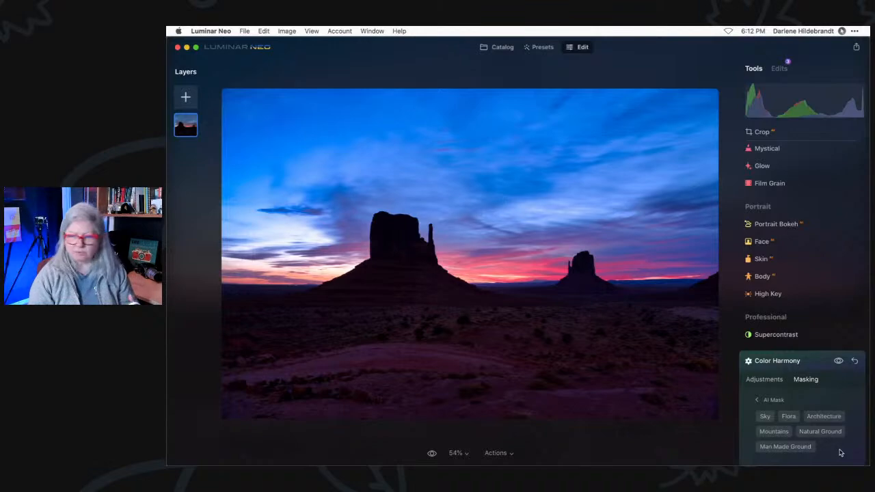
Try the Mountains, Man Made Ground, Natural Ground, Architecture and Flora areas as AI masks for Color Harmony.
left_click(767, 433)
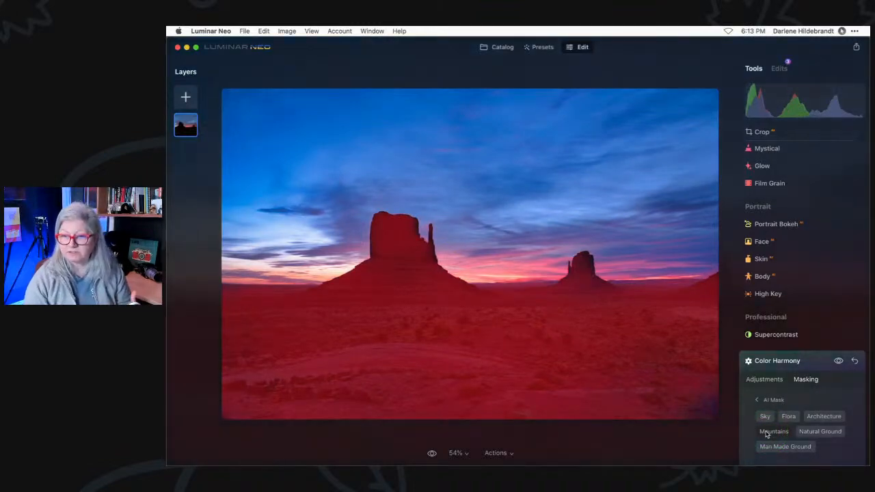
left_click(767, 434)
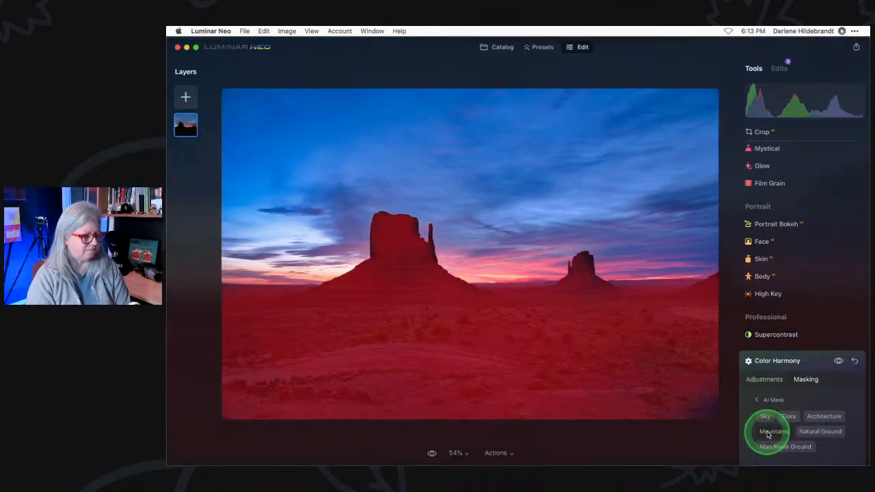
left_click(771, 445)
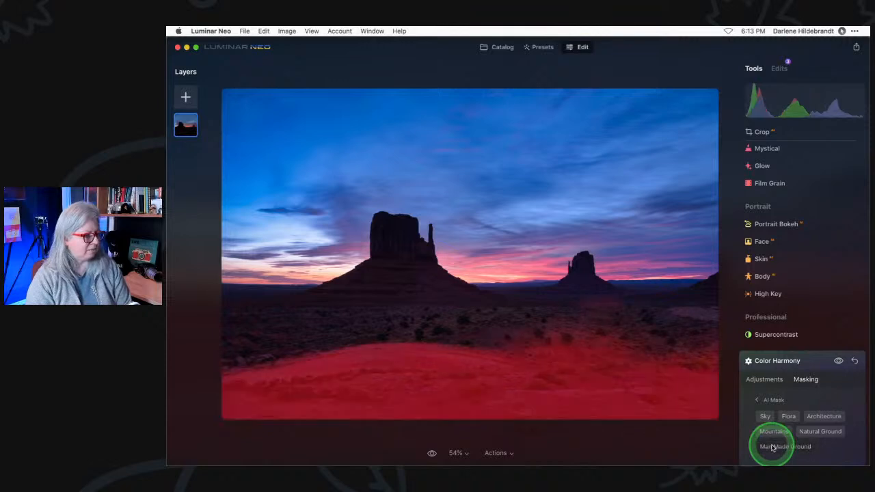
left_click(774, 448)
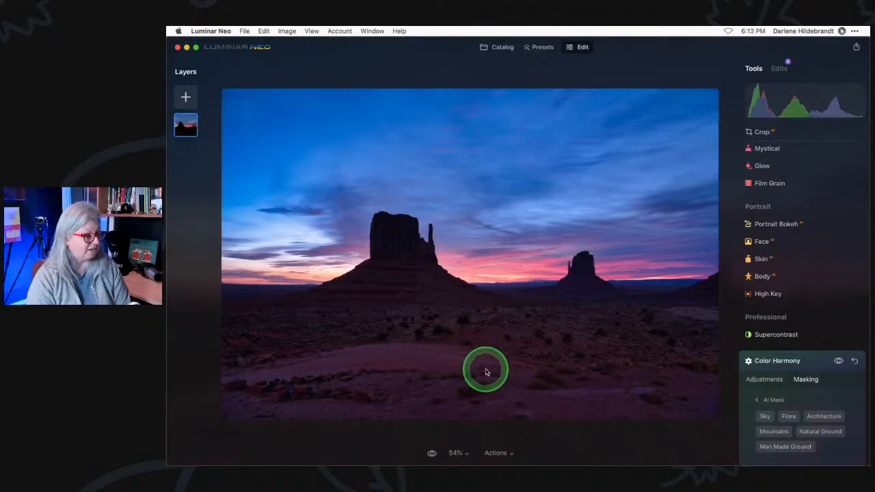
left_click(812, 431)
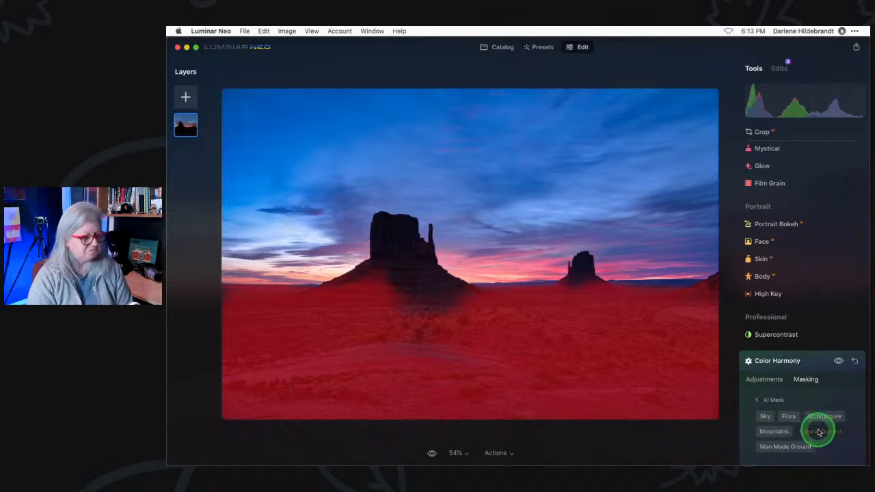
left_click(823, 416)
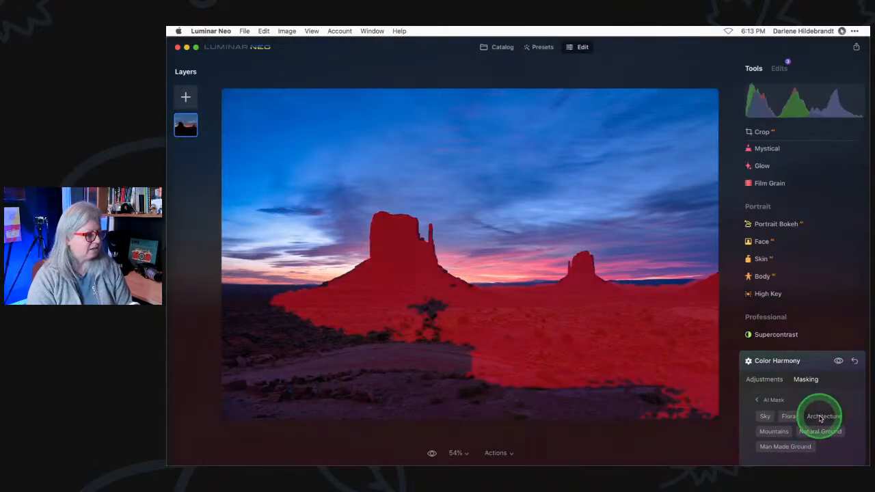
left_click(789, 417)
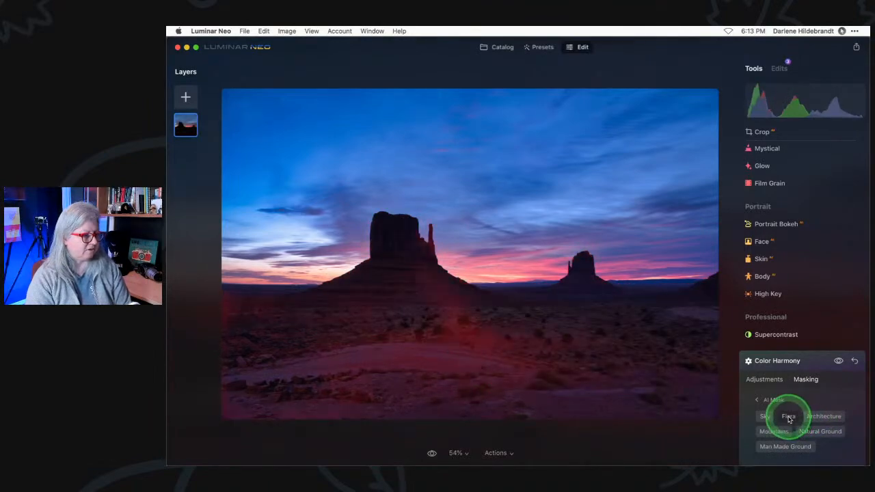
Limit Color Harmony to the Sky area with the AI Mask, and toggle the adjustment off and on.
left_click(764, 417)
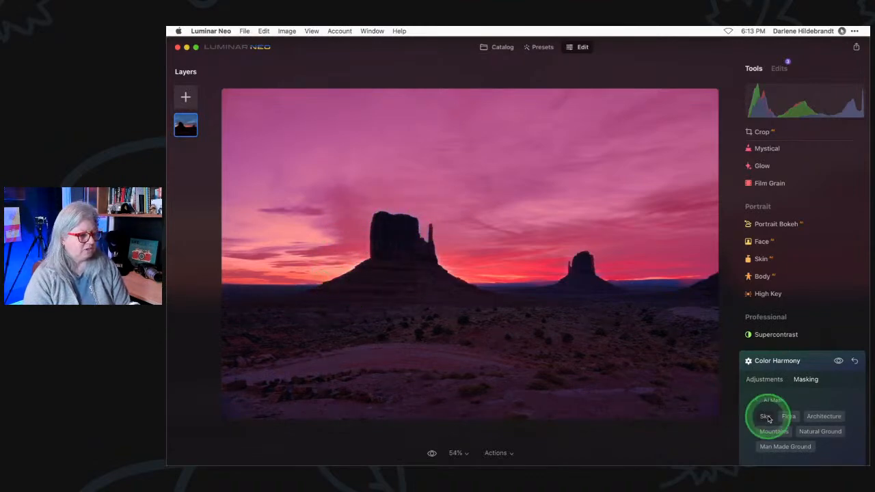
scroll(790, 397, "down", 1)
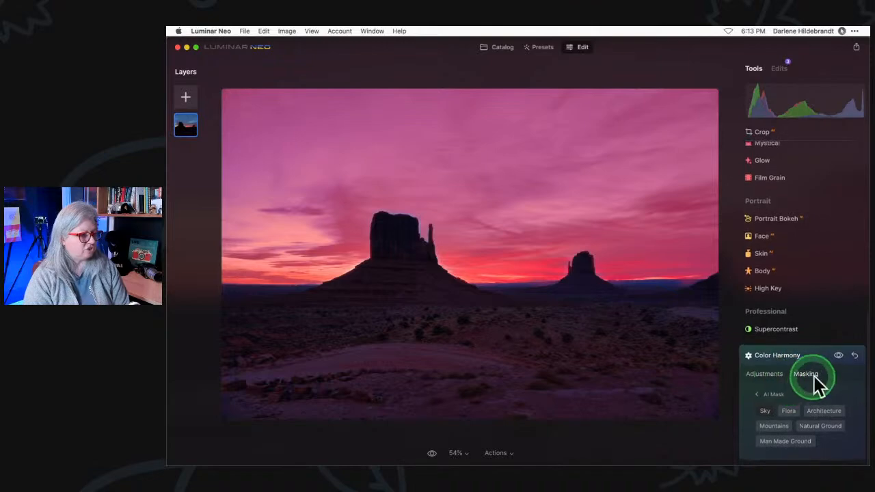
left_click(838, 356)
left_click(839, 355)
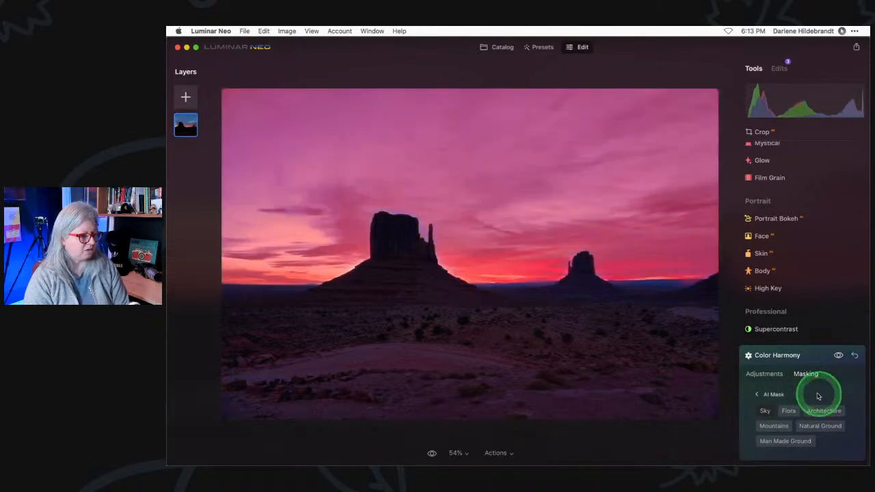
Return to Color Harmony's mask types and show and hide the sky mask overlay with the mask actions.
left_click(770, 395)
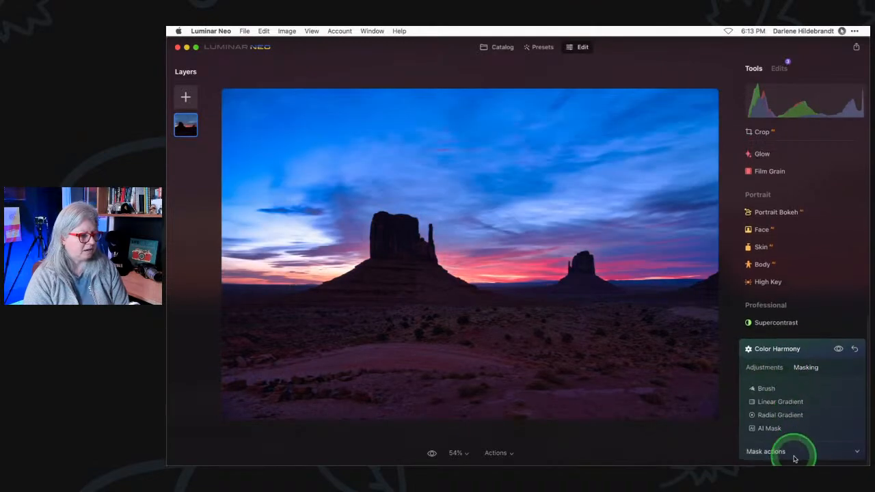
left_click(797, 451)
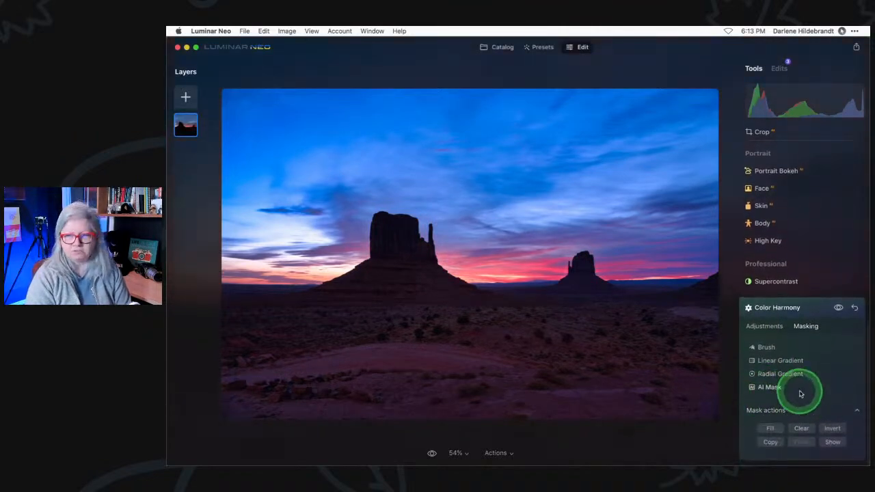
left_click(763, 412)
left_click(759, 448)
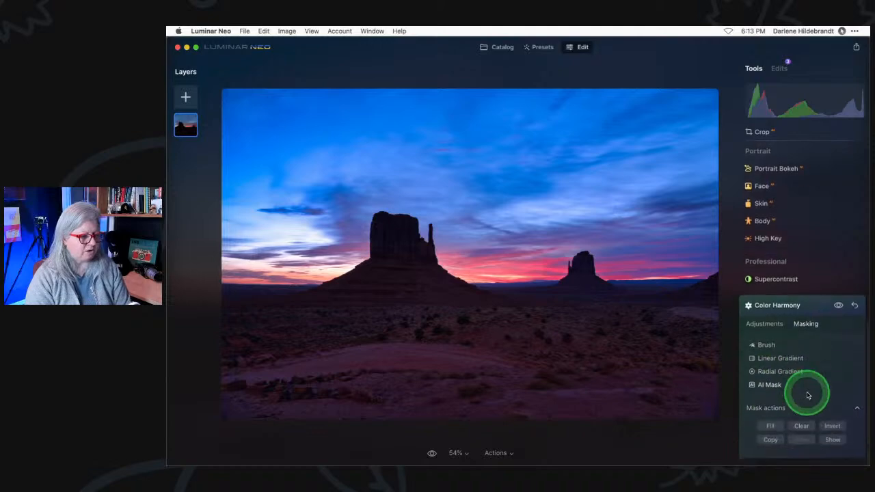
left_click(830, 442)
left_click(831, 442)
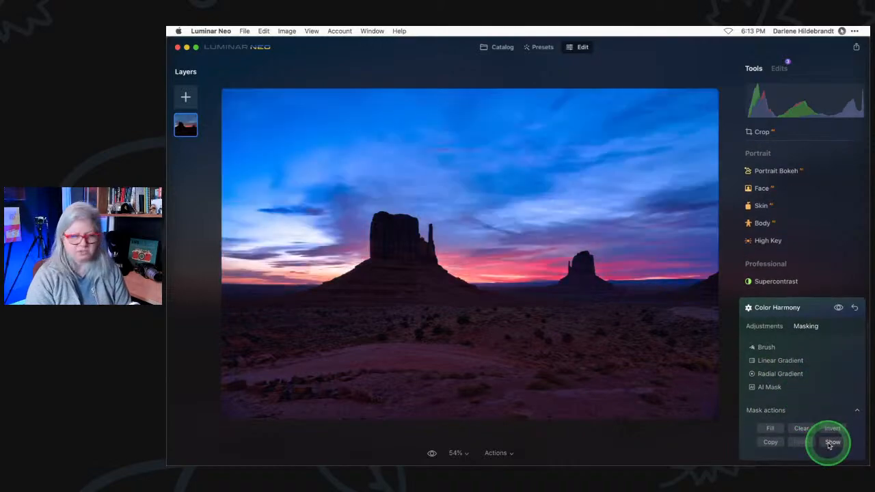
left_click(831, 442)
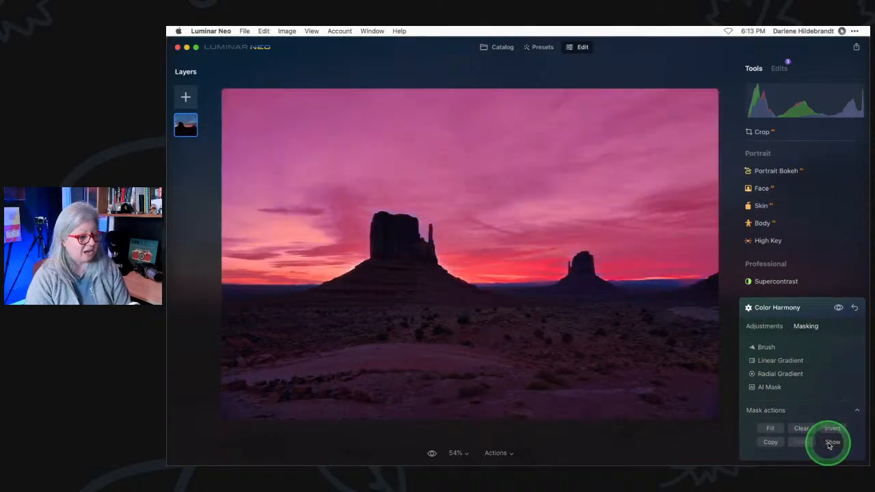
left_click(831, 442)
Toggle the sky-masked Color Harmony off and on to compare its effect, and return to its adjustments.
left_click(839, 308)
left_click(839, 309)
left_click(838, 308)
left_click(839, 308)
left_click(839, 309)
left_click(839, 309)
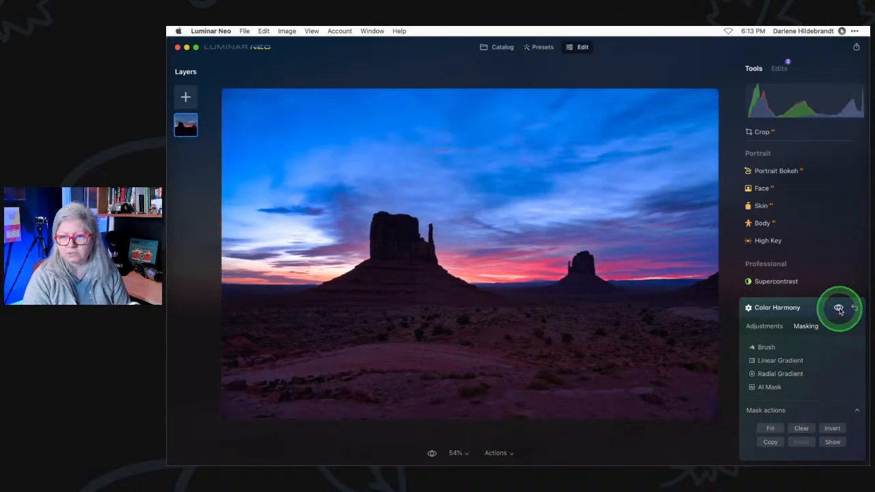
left_click(770, 328)
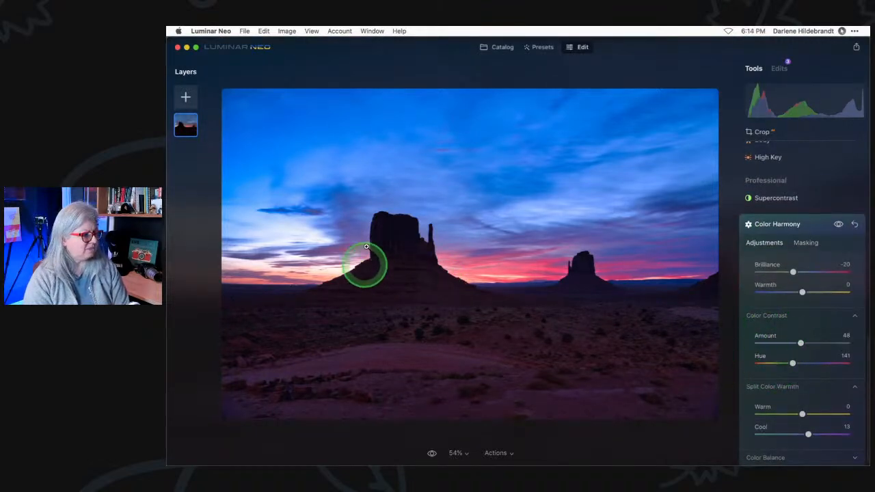
Set Color Harmony's Warmth to 24 and its Color Contrast Amount to 33.
mouse_move(799, 344)
left_mouse_down()
mouse_move(760, 342)
mouse_move(784, 341)
left_mouse_up()
mouse_move(802, 292)
left_mouse_down()
mouse_move(824, 292)
mouse_move(814, 293)
left_mouse_up()
left_click_drag(783, 343, 786, 343)
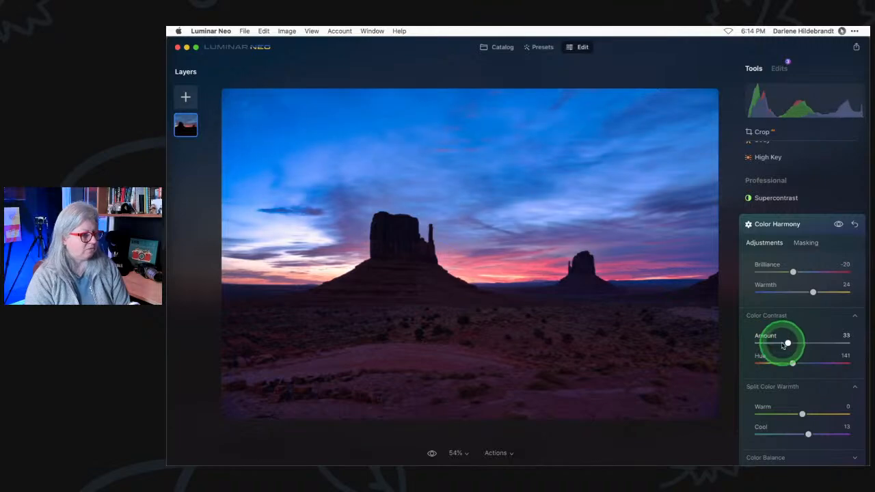
Toggle Color Harmony off and on repeatedly to compare its effect on the photo, and collapse its settings.
left_click(839, 224)
left_click(838, 225)
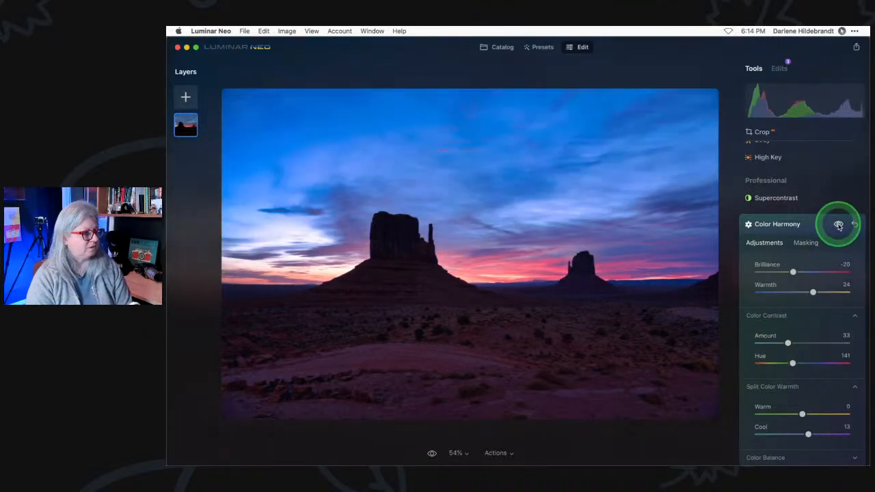
left_click(839, 225)
left_click(839, 225)
left_click(839, 225)
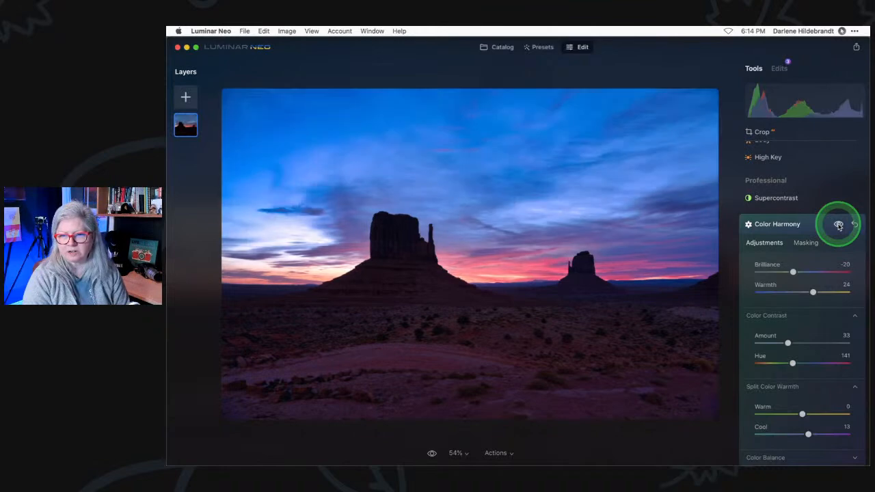
left_click(839, 225)
left_click(839, 225)
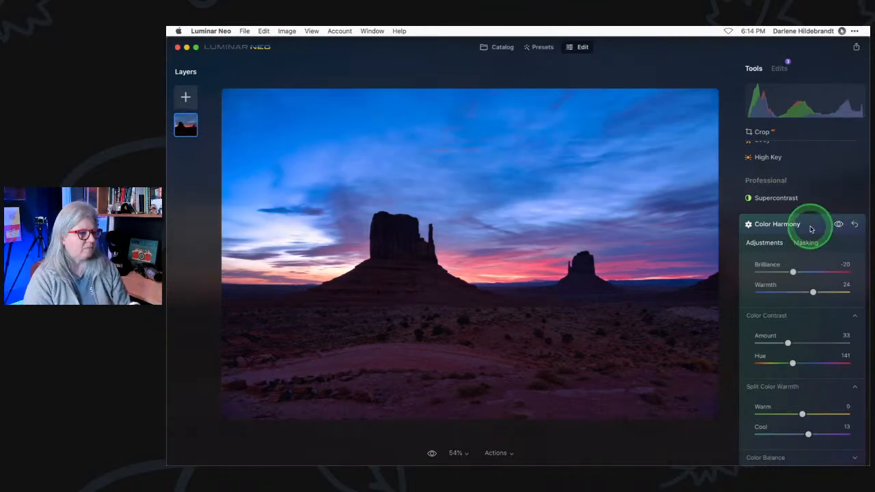
left_click(810, 225)
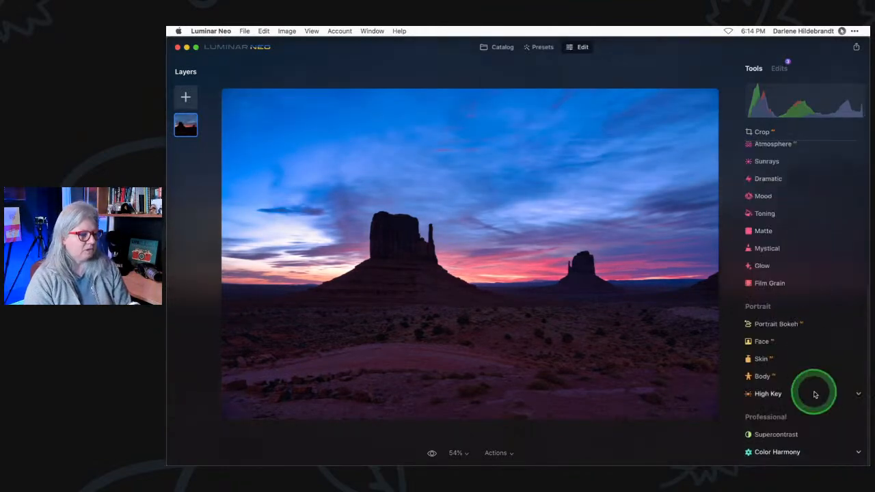
Apply Supercontrast with Midtones Contrast 10, Midtones Balance 40, Shadows Contrast 50 and Shadows Balance -41.
left_click(777, 436)
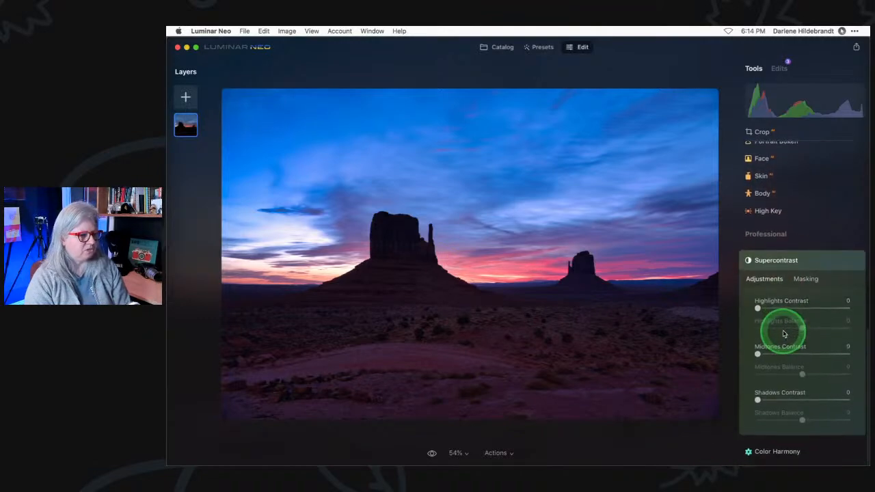
left_click(756, 282)
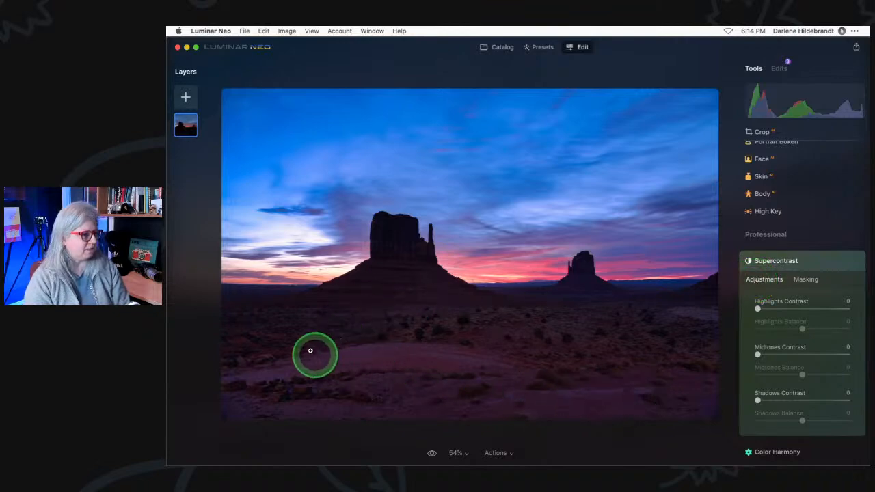
left_click_drag(757, 400, 784, 420)
left_click_drag(757, 354, 801, 355)
left_click_drag(802, 375, 761, 353)
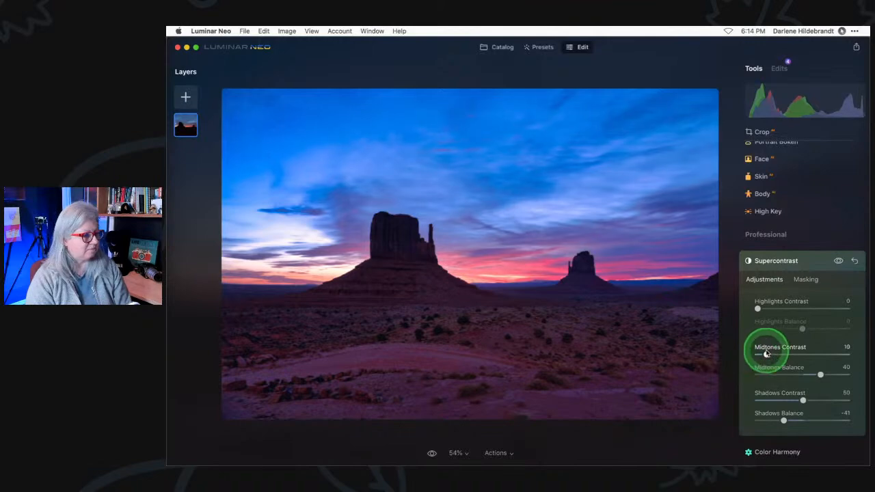
Toggle Supercontrast off and on to compare the midtone and shadow contrast.
left_click(838, 261)
left_click(839, 262)
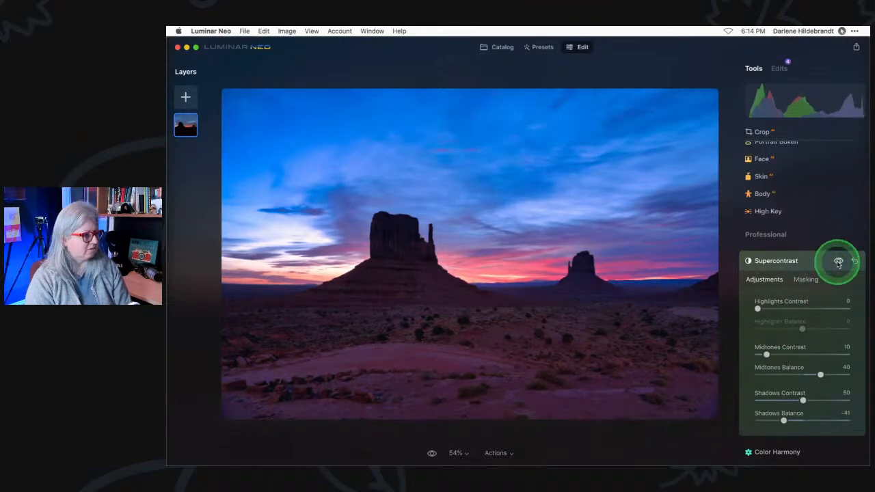
left_click(838, 262)
left_click(839, 262)
Try stronger shadow contrast, and settle Shadows Contrast at 36 and Shadows Balance at -21.
left_click_drag(803, 400, 826, 400)
mouse_move(784, 421)
left_mouse_down()
mouse_move(768, 420)
mouse_move(816, 419)
mouse_move(747, 420)
mouse_move(820, 417)
mouse_move(732, 415)
mouse_move(800, 421)
left_mouse_up()
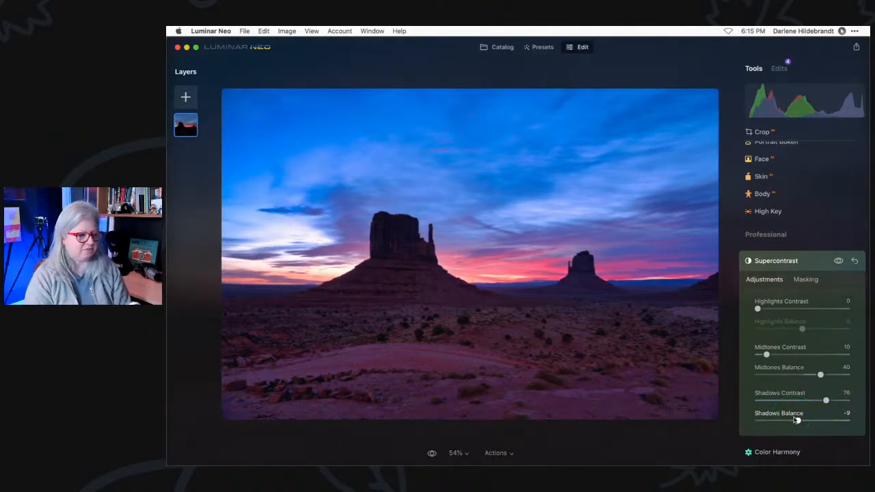
mouse_move(794, 420)
left_mouse_down()
mouse_move(754, 418)
mouse_move(793, 422)
left_mouse_up()
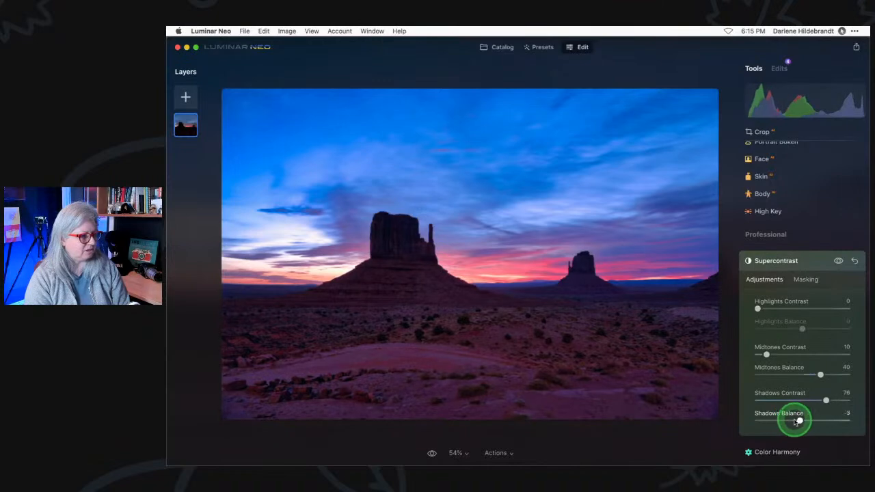
left_click_drag(826, 400, 791, 401)
Check the photo with and without the revised Supercontrast, and collapse its settings.
left_click(838, 262)
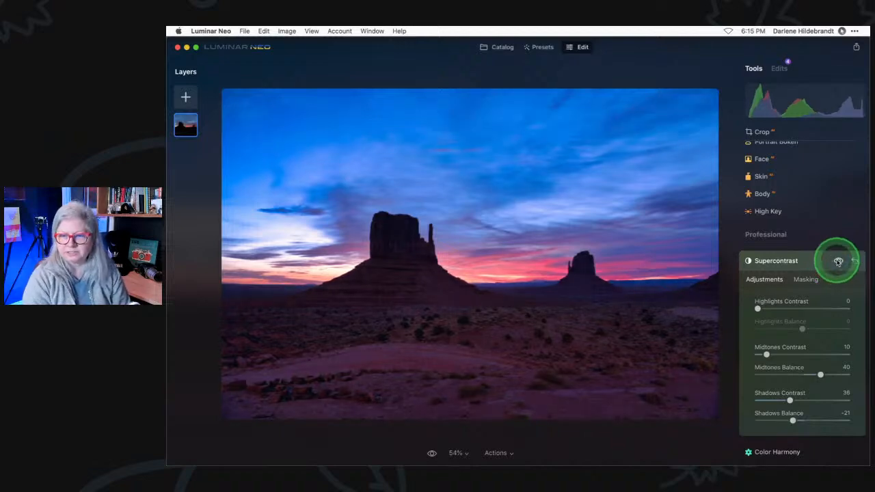
left_click(838, 262)
left_click(838, 262)
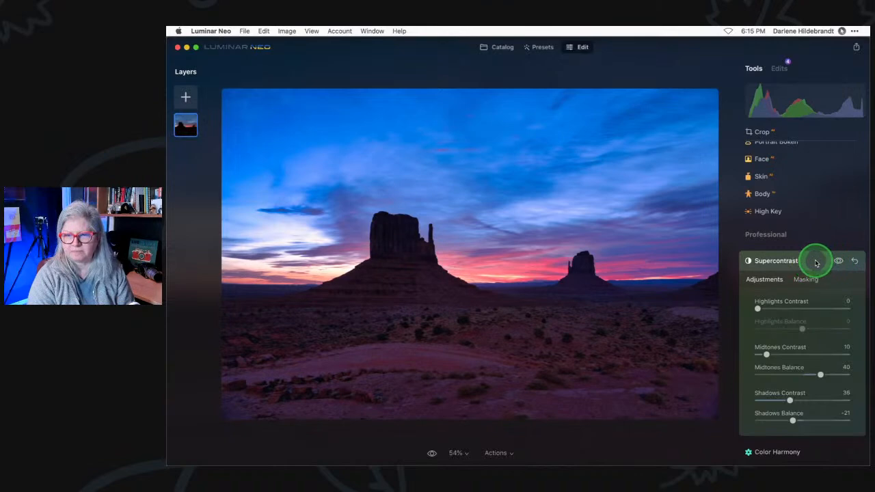
left_click(816, 263)
Start cropping the photo and apply the automatic AI composition crop in the Original ratio.
scroll(815, 263, "up", 5)
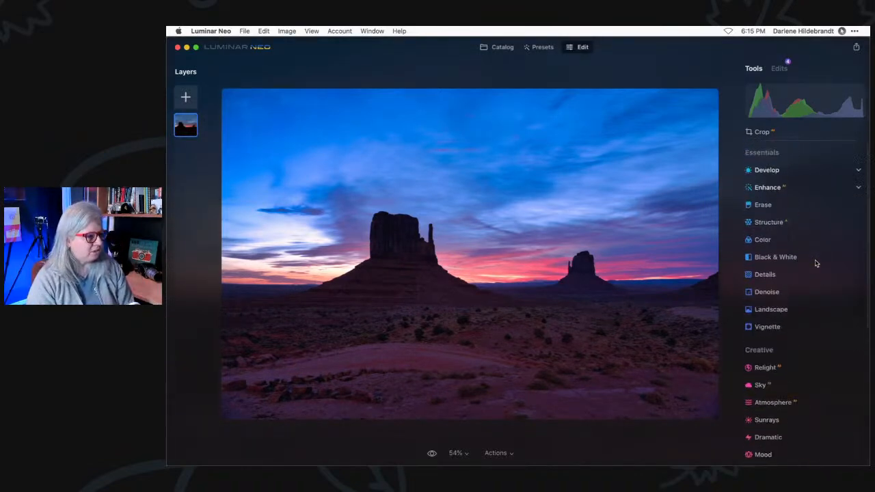
left_click(793, 176)
left_click(763, 133)
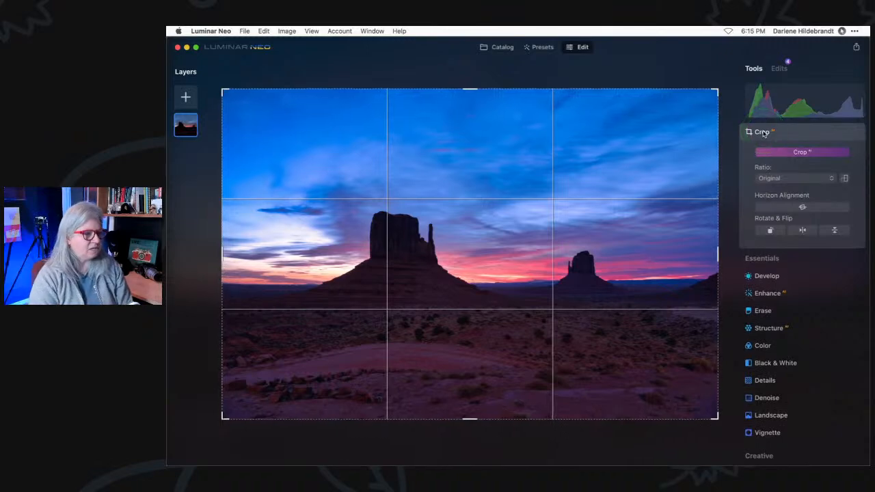
left_click(795, 153)
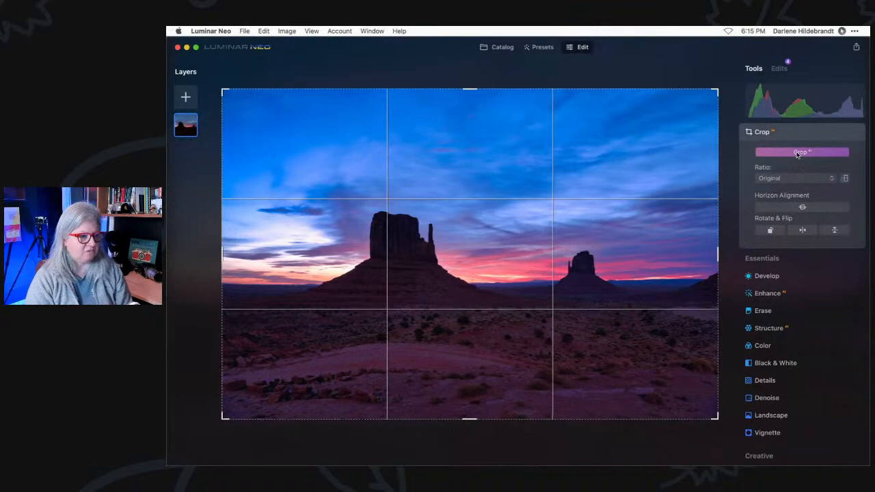
left_click(797, 154)
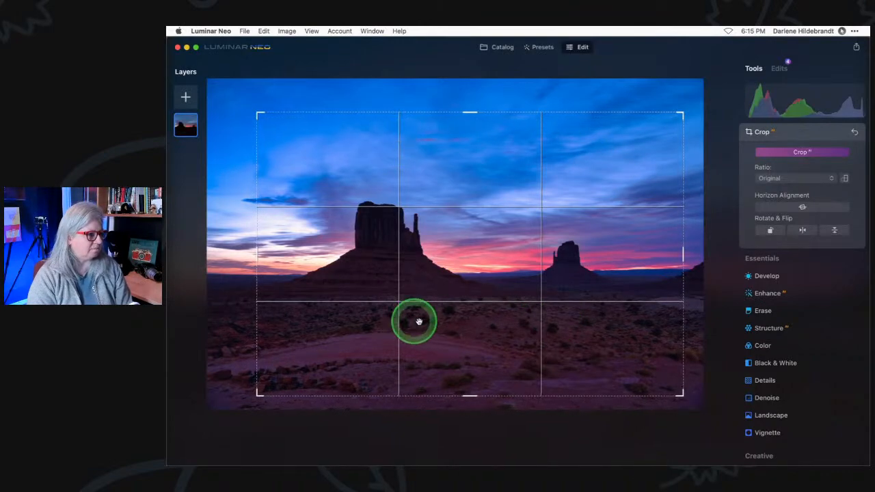
Shift the photo down inside the crop frame to put the horizon on the lower third line, and rotate it slightly to straighten it.
left_click_drag(449, 308, 433, 374)
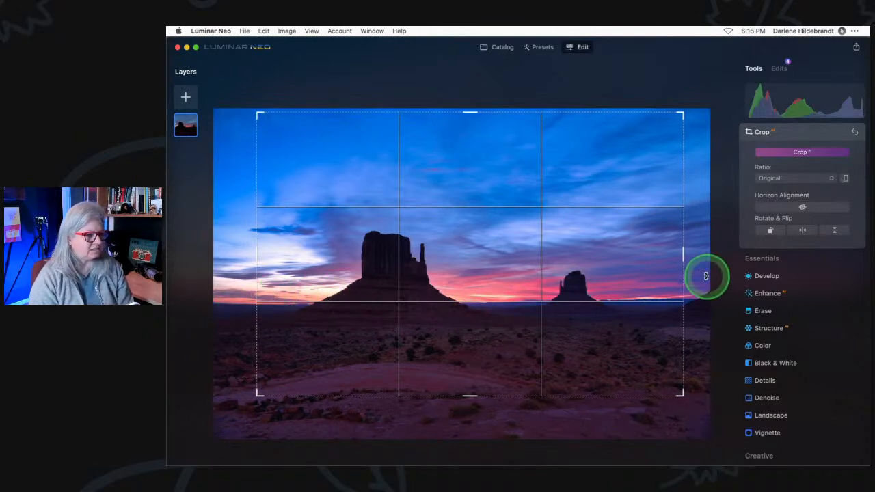
left_click_drag(804, 209, 805, 209)
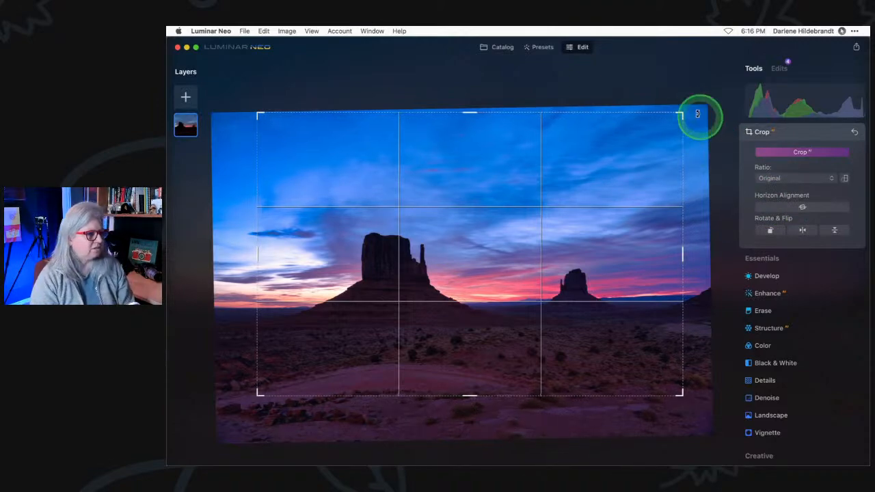
left_click_drag(694, 159, 696, 157)
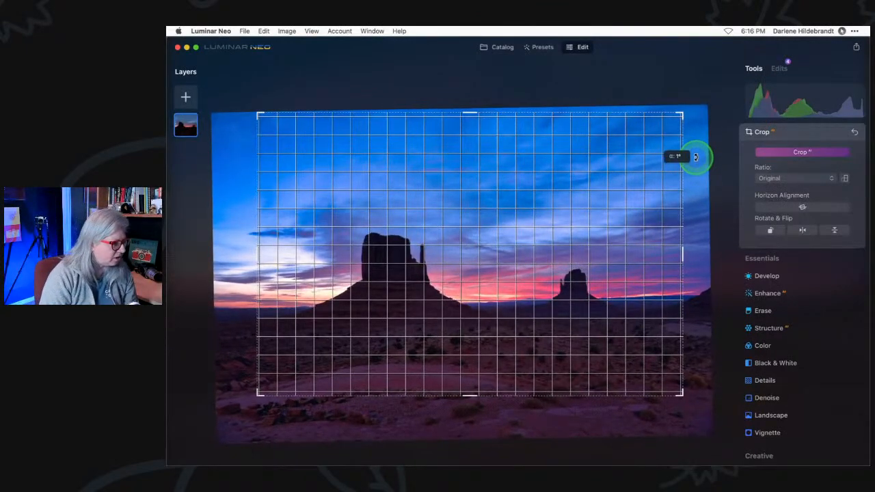
left_click_drag(696, 158, 696, 159)
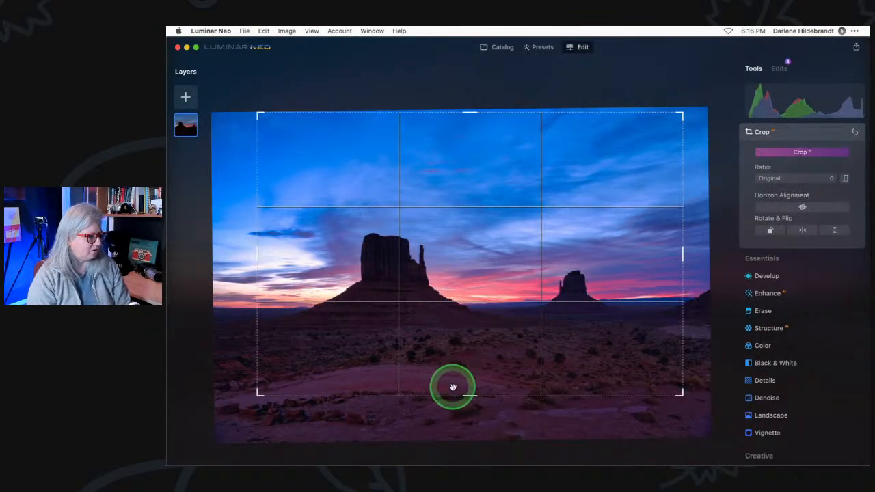
Change the crop ratio to Free, adjust the frame's lower edge and apply the crop.
left_click(811, 180)
left_click(793, 190)
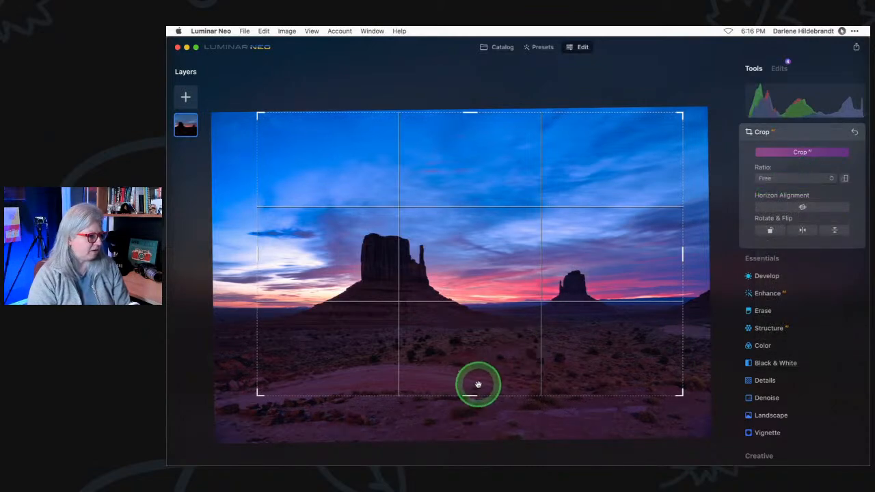
mouse_move(473, 394)
left_mouse_down()
mouse_move(471, 387)
mouse_move(468, 408)
mouse_move(469, 396)
left_mouse_up()
key("Return")
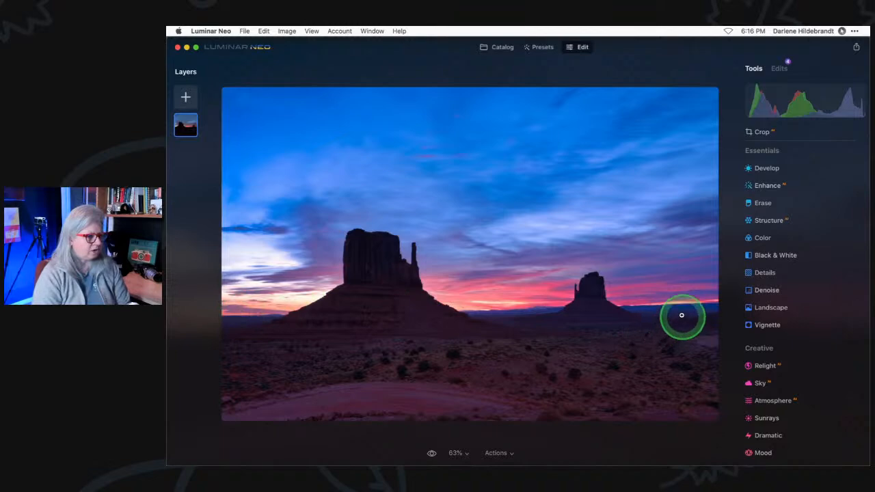
Reopen the crop, rotate the photo slightly clockwise to level the horizon, and apply it.
left_click(762, 132)
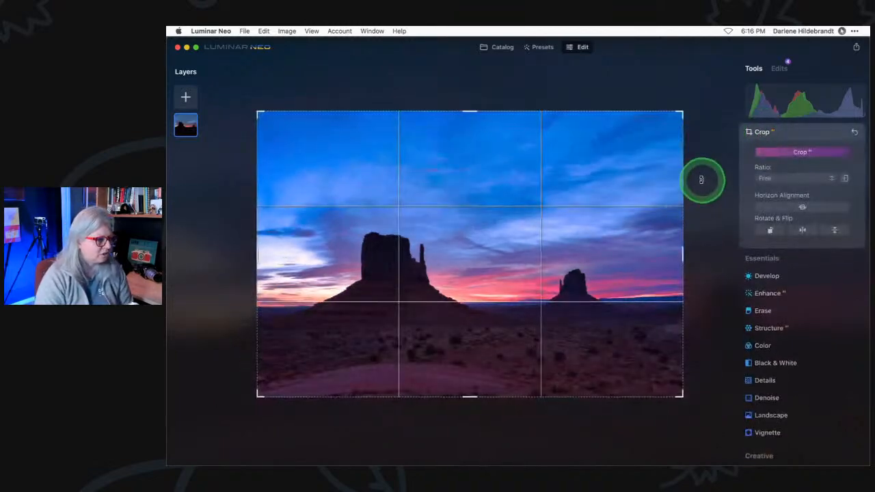
left_click_drag(699, 181, 709, 177)
left_click_drag(690, 146, 691, 154)
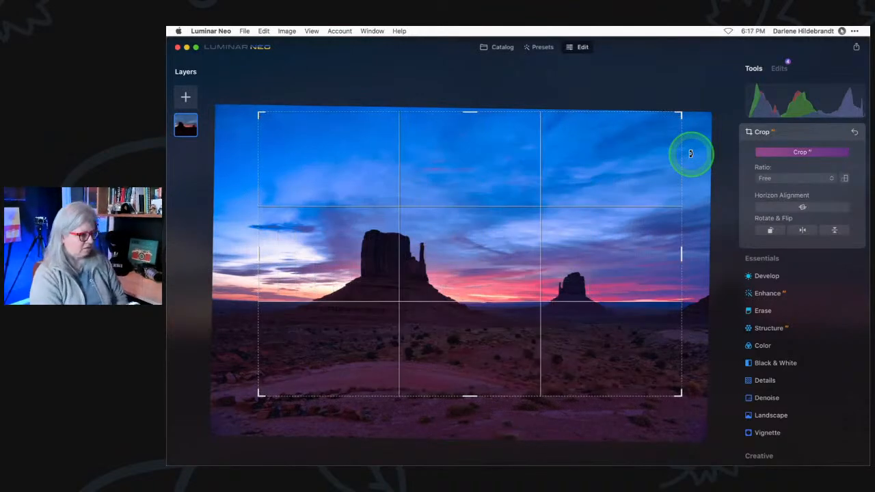
key("Return")
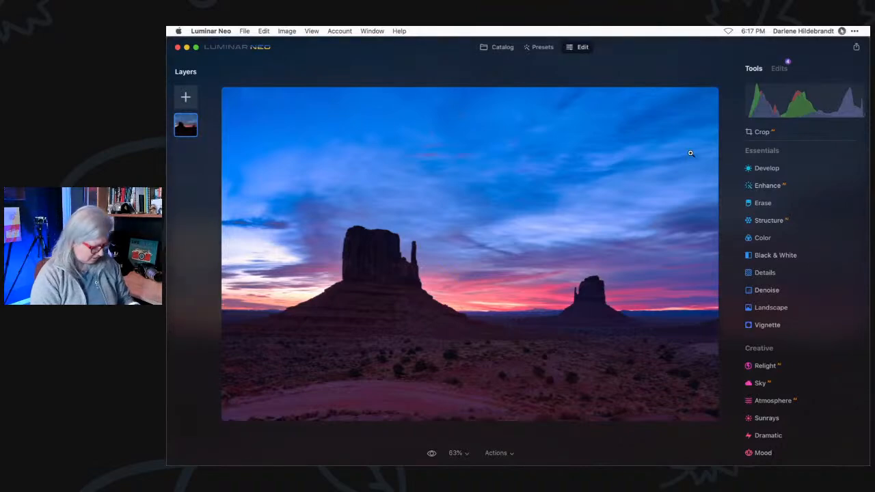
View the edited photo large in the catalog and compare it back and forth with the panoramic Monument Valley Mittens at Sunrise-2 version.
key("g")
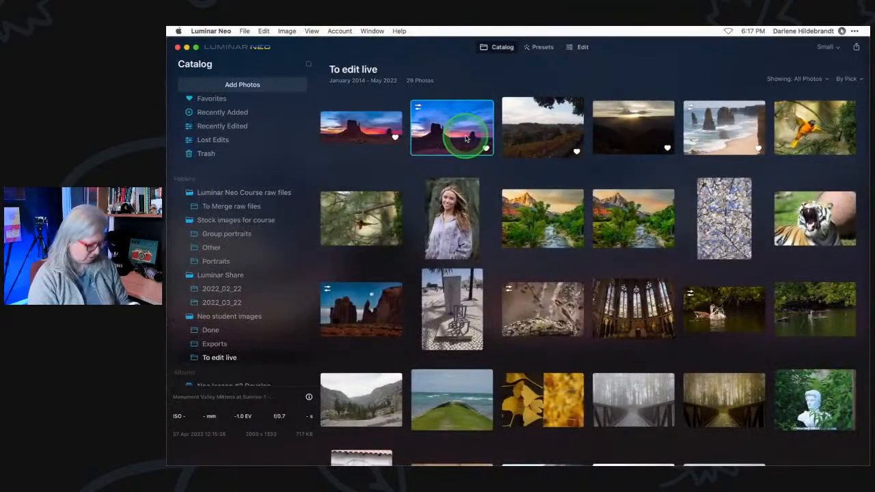
double_click(465, 139)
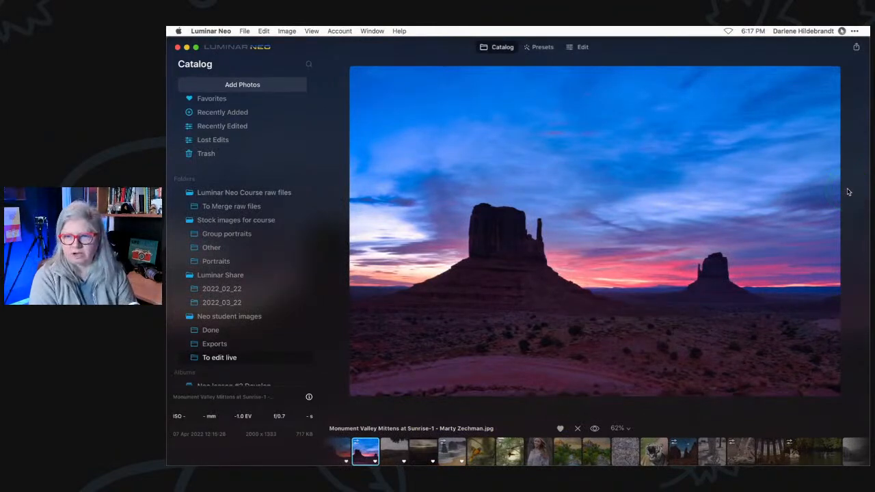
key("Left")
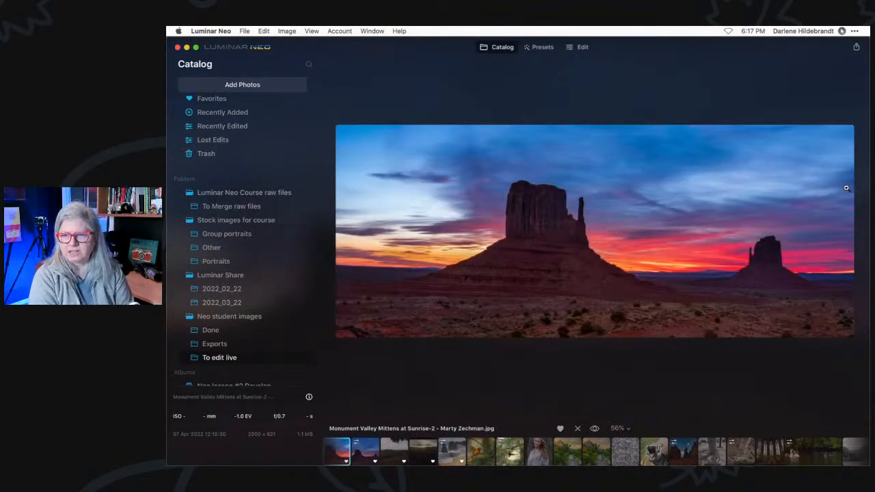
key("Right")
key("Left")
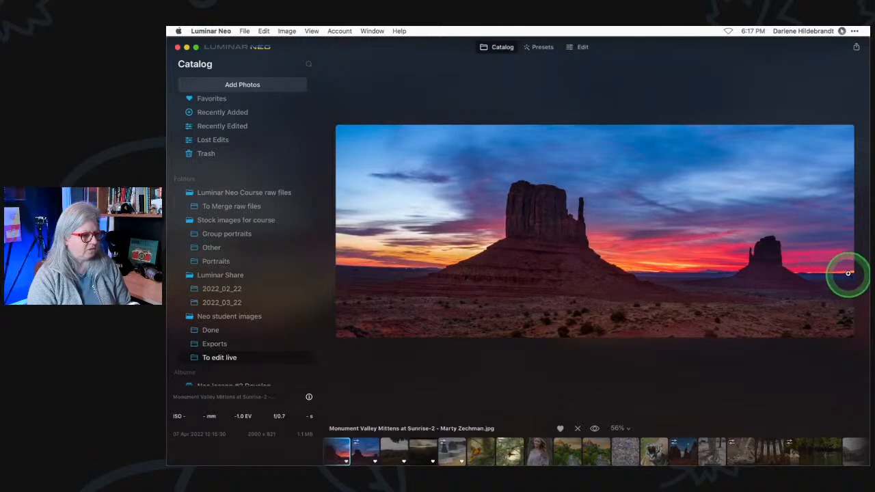
key("Right")
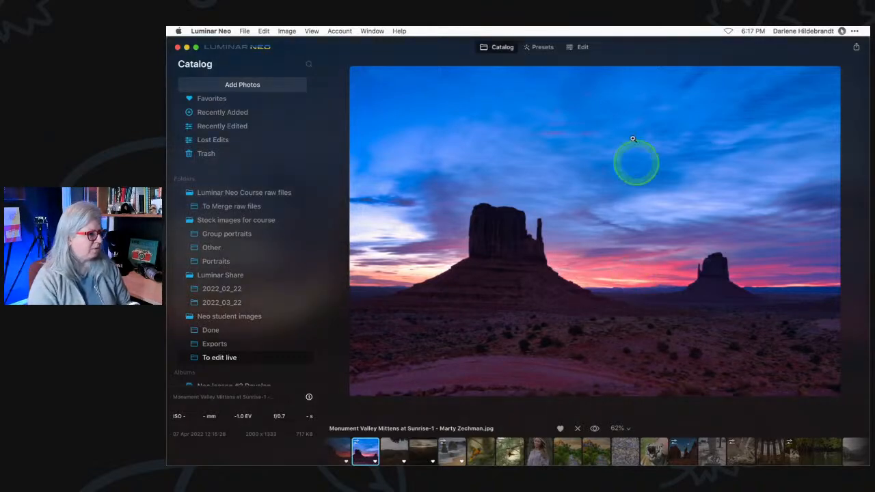
Return to editing the Sunrise-1 photo and set the Mood tool's Amount to 50.
left_click(581, 47)
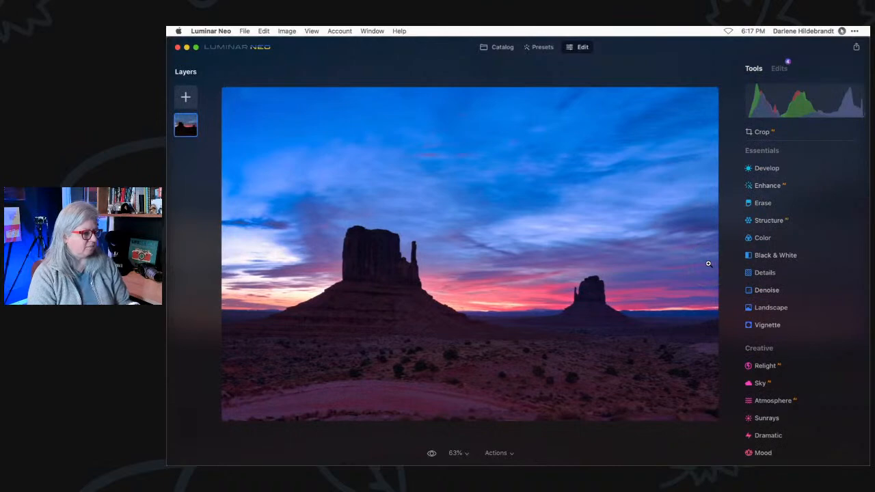
scroll(841, 264, "down", 5)
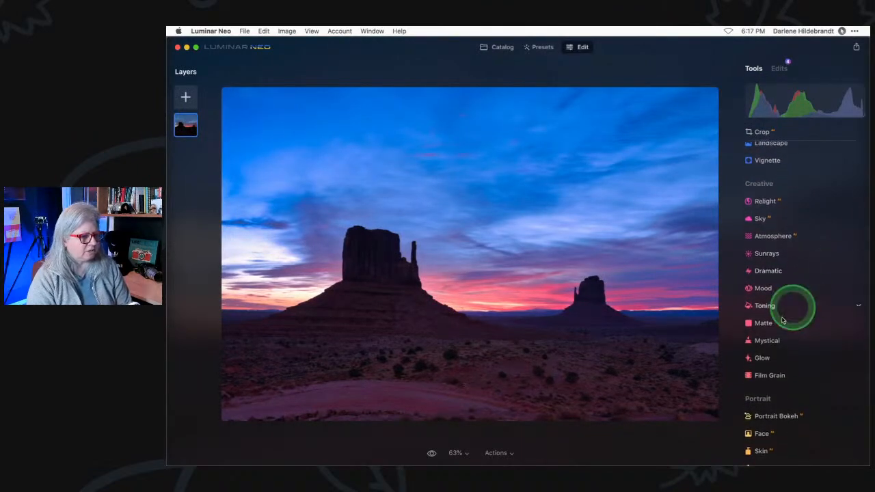
left_click(764, 289)
scroll(766, 288, "down", 2)
left_click_drag(785, 275, 802, 274)
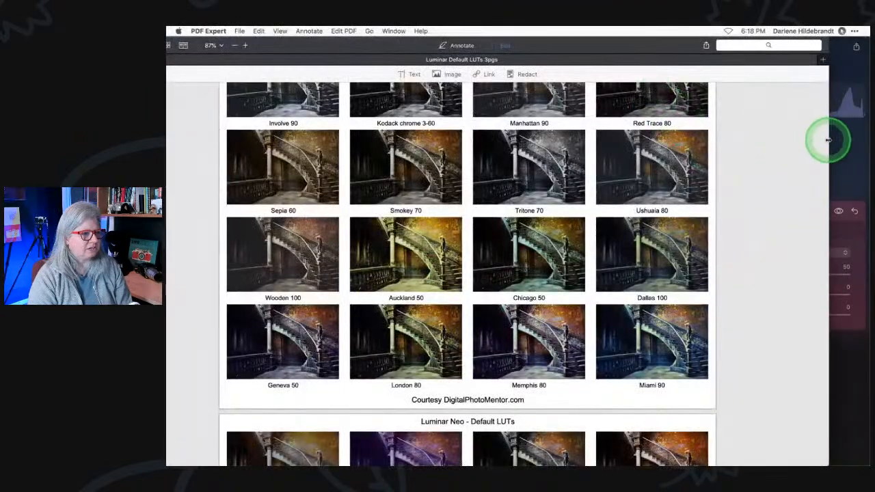
Reposition the Luminar Default LUTs reference sheet in PDF Expert and review its sample looks.
left_click_drag(828, 137, 740, 140)
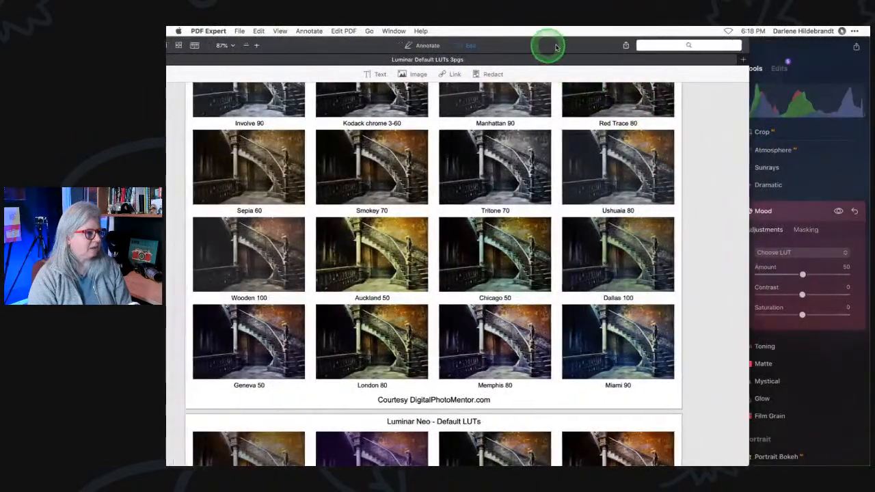
left_click_drag(551, 43, 639, 42)
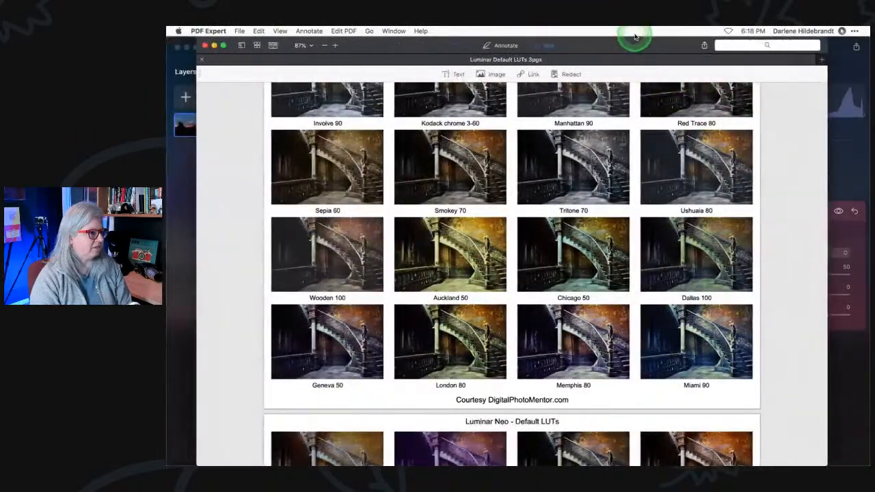
scroll(696, 201, "up", 5)
scroll(696, 202, "up", 5)
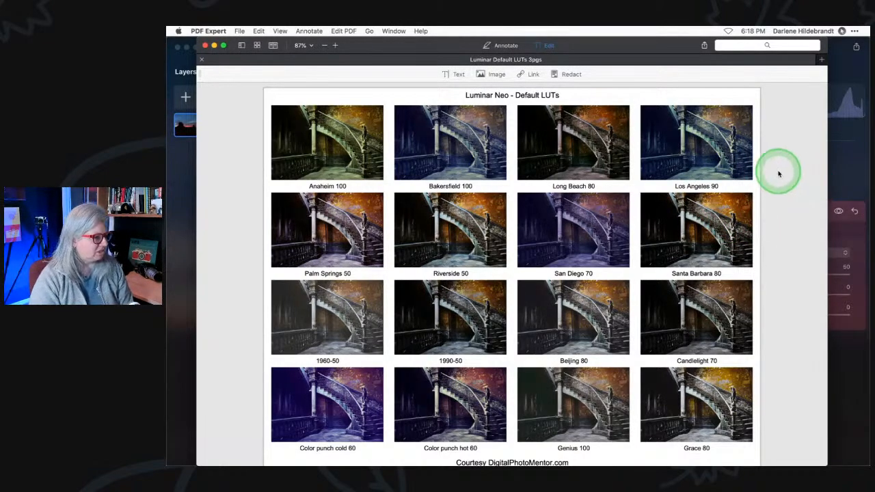
scroll(778, 173, "down", 1)
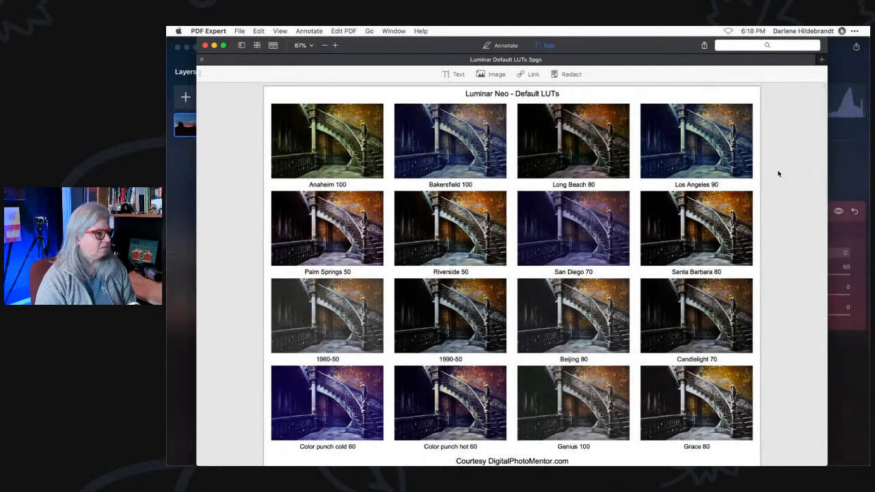
scroll(778, 174, "down", 3)
scroll(778, 174, "down", 10)
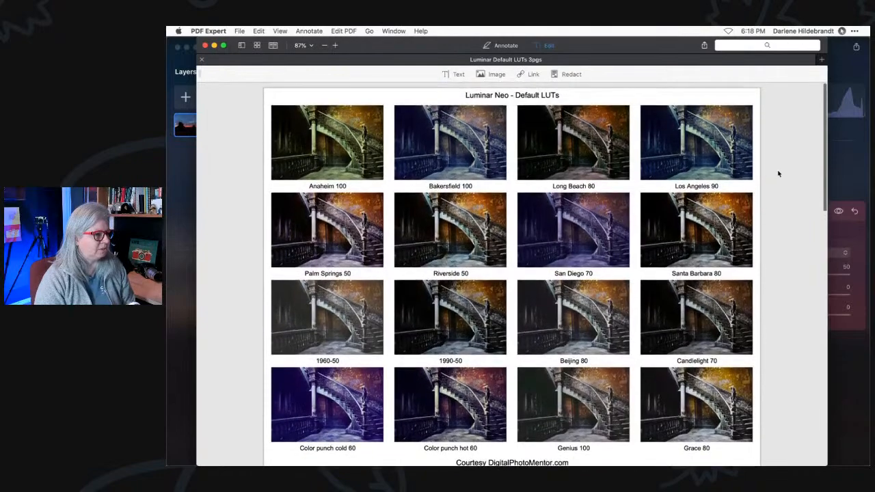
left_click(836, 185)
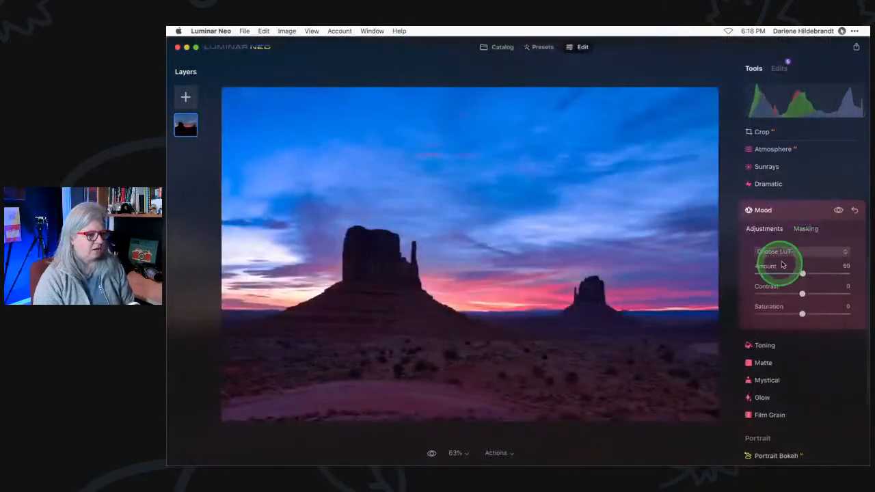
Apply the Bakersfield LUT in the Mood tool and set Amount to 57.
left_click_drag(799, 273, 790, 251)
left_click(789, 252)
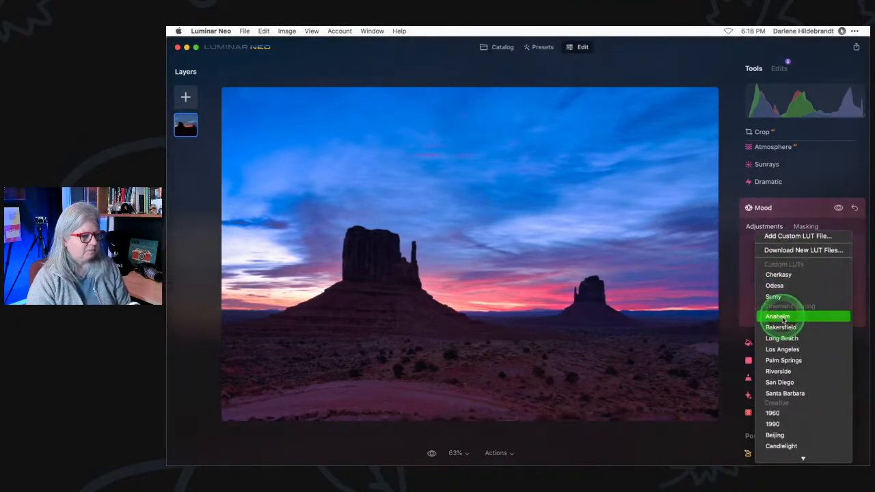
left_click(783, 336)
mouse_move(806, 271)
left_mouse_down()
mouse_move(846, 271)
mouse_move(769, 271)
mouse_move(823, 271)
left_mouse_up()
Try the Long Beach, Santa Barbara and Color Punch Cold LUTs on the photo, consulting the LUT reference sheet in PDF Expert for looks.
left_click(800, 249)
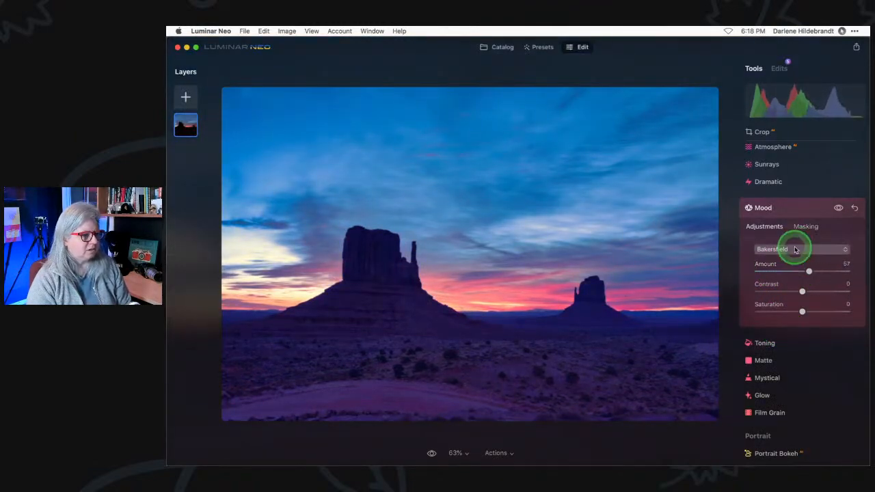
left_click(792, 275)
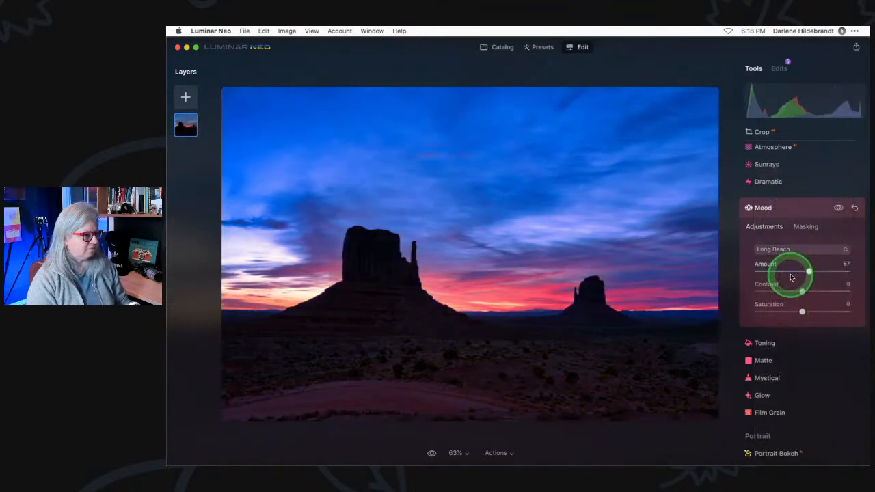
key("super+Tab")
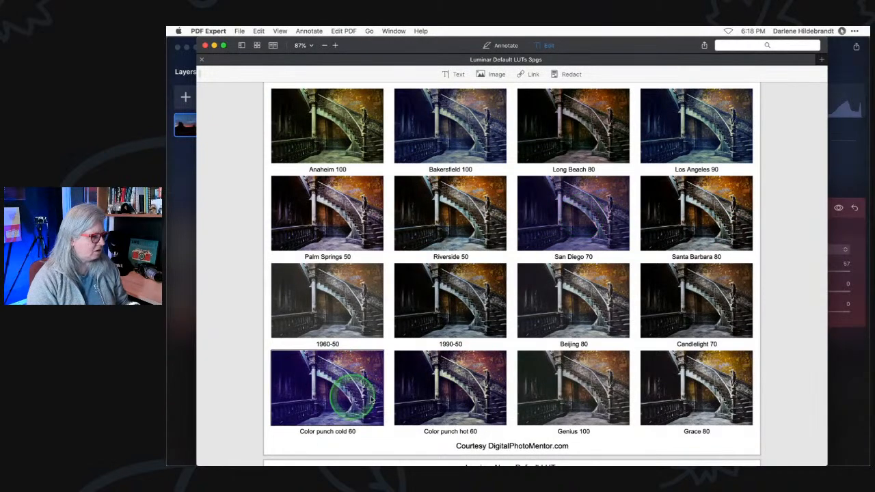
left_click(853, 366)
left_click(797, 250)
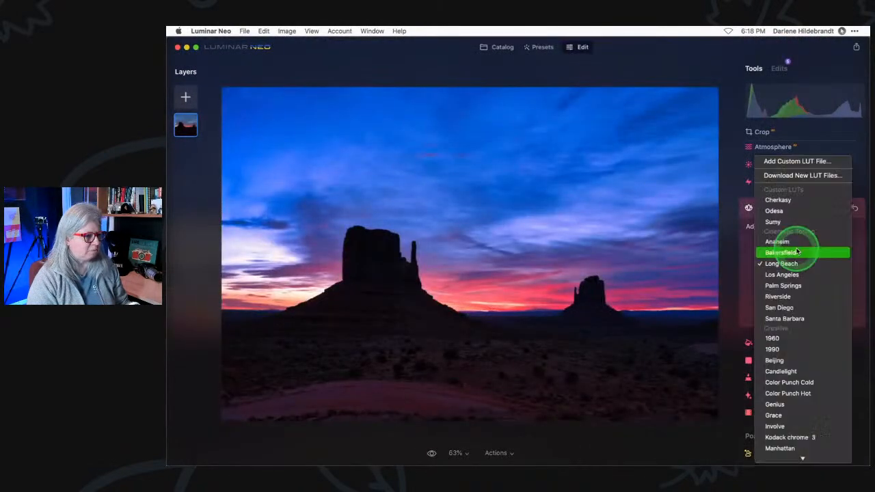
left_click(784, 318)
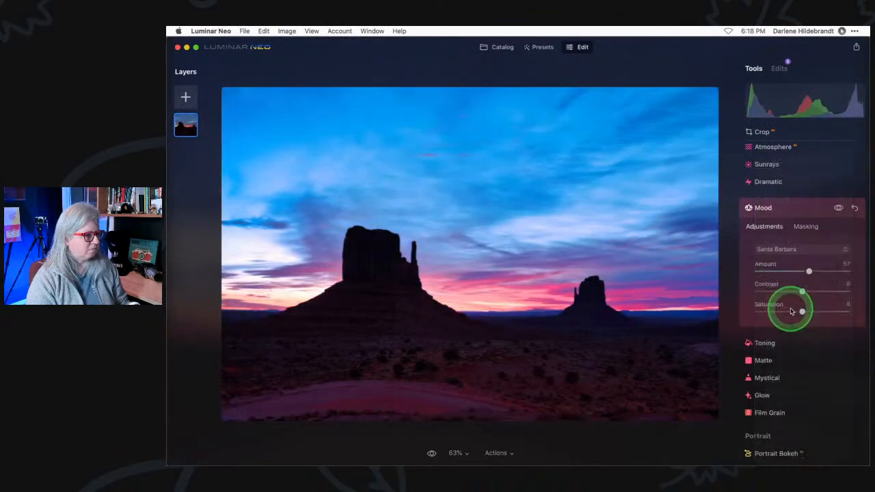
left_click(781, 250)
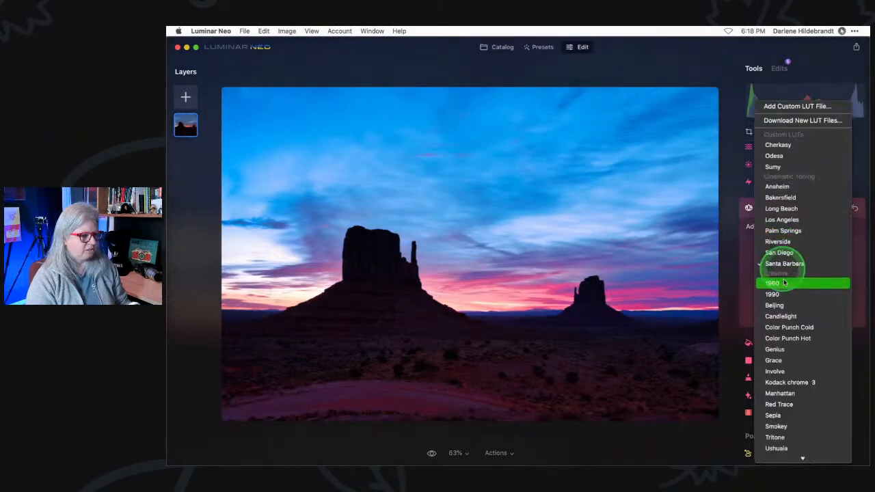
left_click(786, 331)
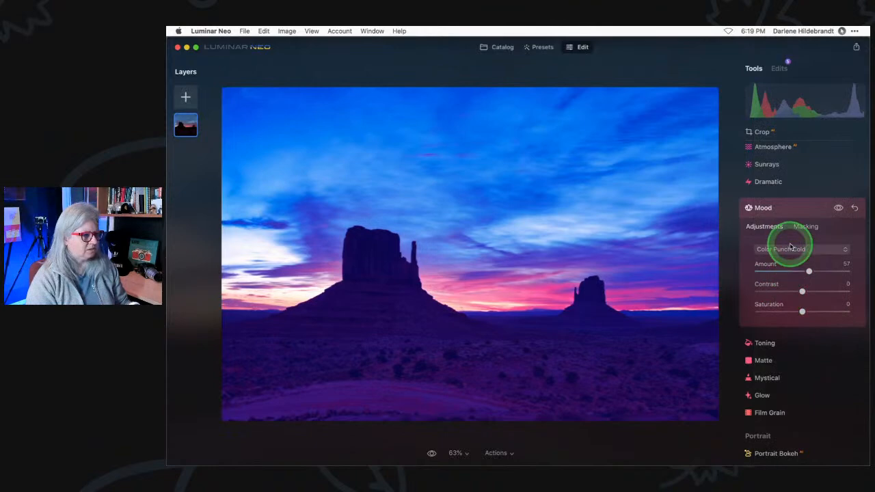
Try the Los Angeles, Palm Springs and Riverside LUTs on the photo.
left_click(789, 245)
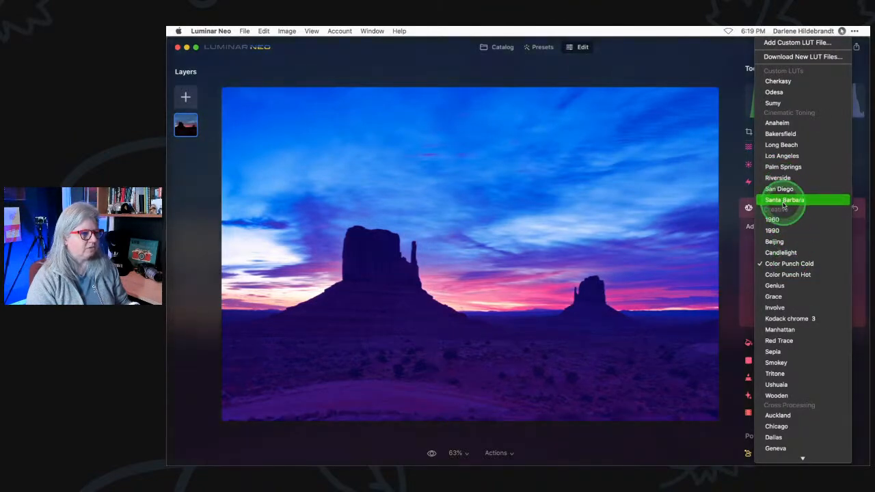
left_click(779, 157)
left_click(782, 249)
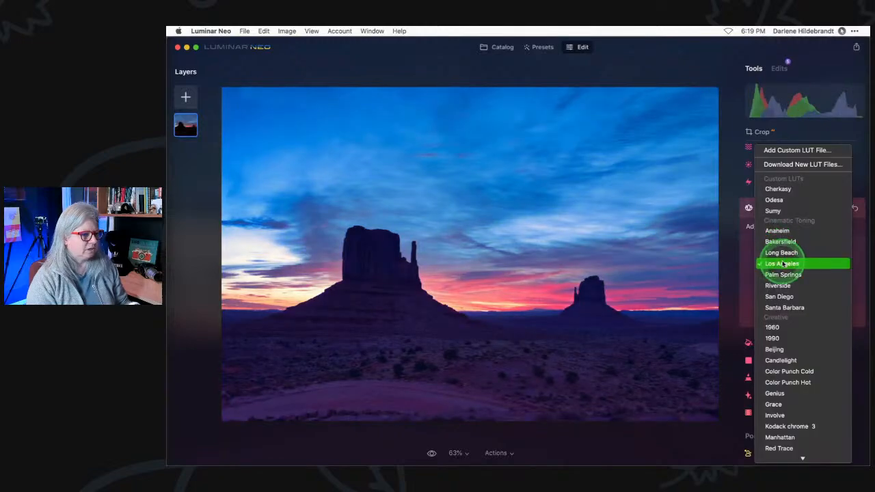
left_click(783, 274)
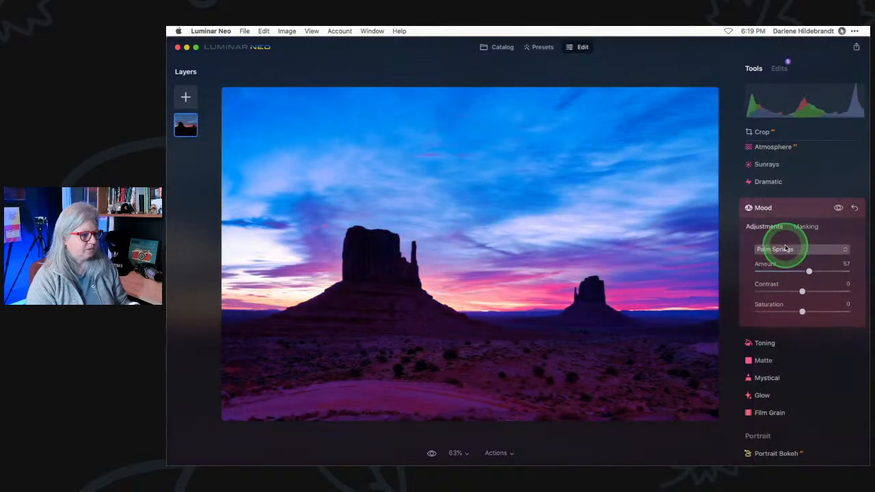
left_click(781, 249)
left_click(779, 275)
Apply the San Diego LUT to the photo and collapse the Mood tool.
left_click(781, 250)
left_click(783, 271)
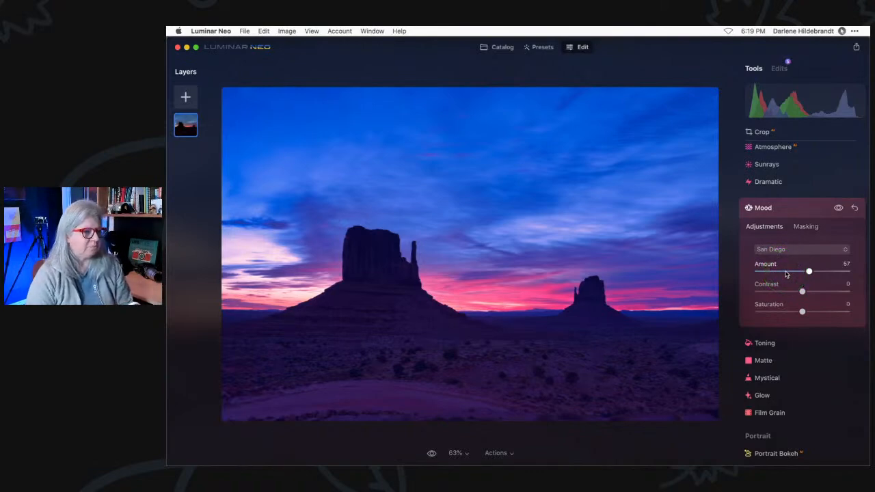
left_click(795, 219)
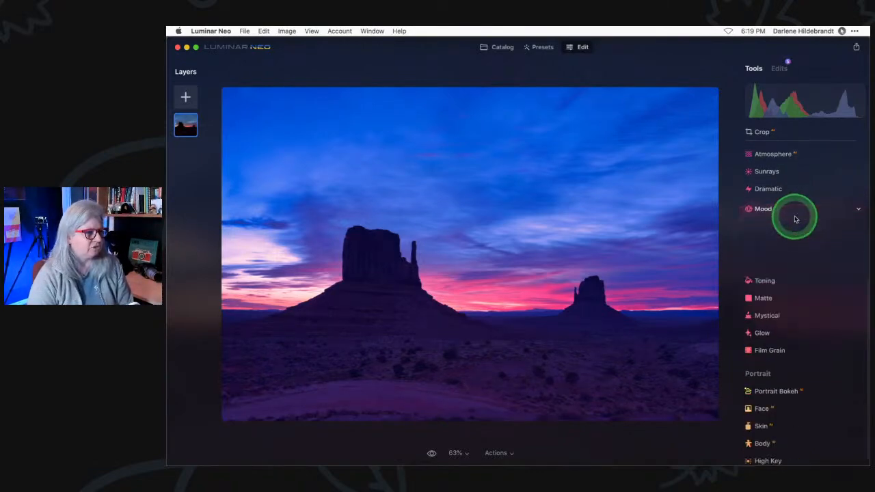
Review the list of applied edits, inspecting the photo at the initial Develop stage and then the Mood stage.
left_click(780, 69)
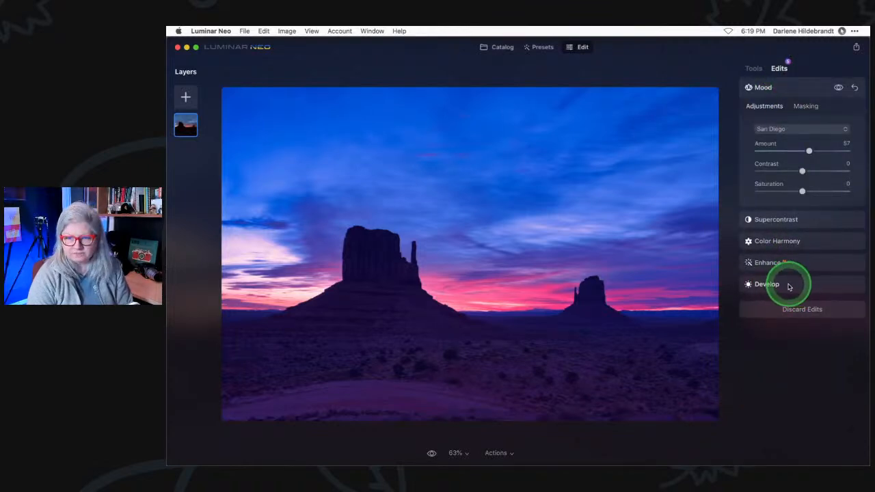
left_click(786, 285)
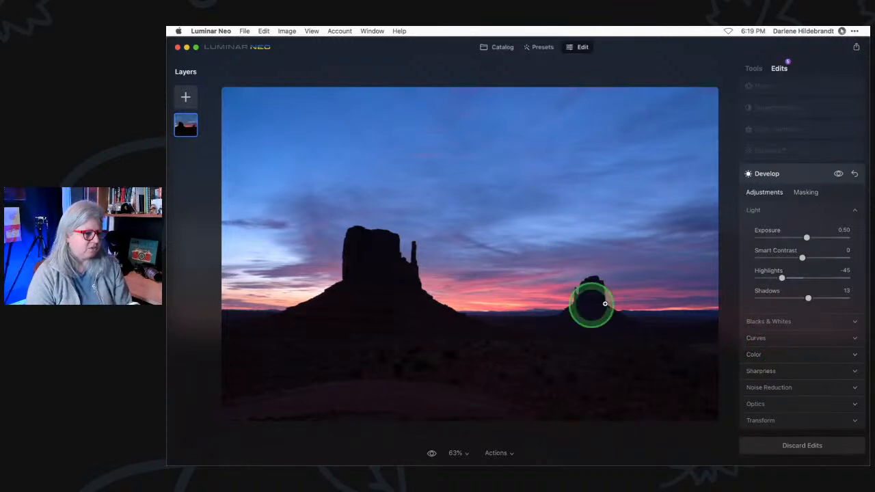
left_click(809, 87)
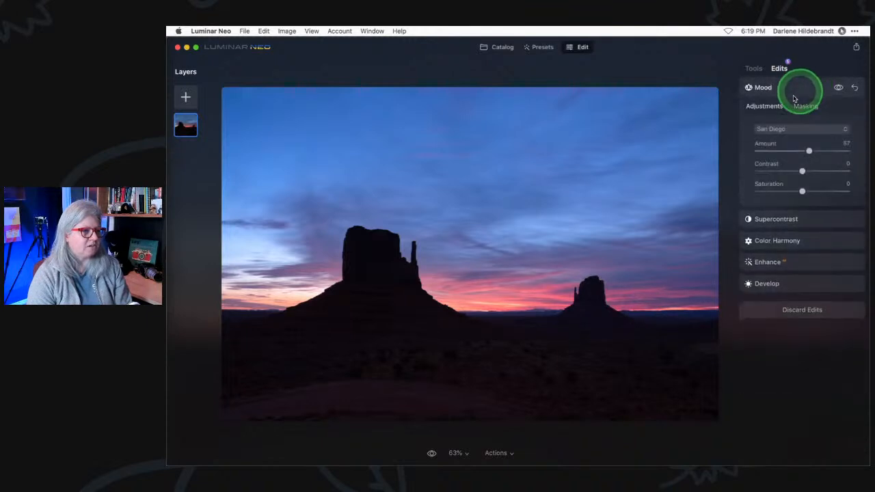
Add a new Develop adjustment on top of the existing edits with Temperature 17 and Tint -16.
left_click(755, 69)
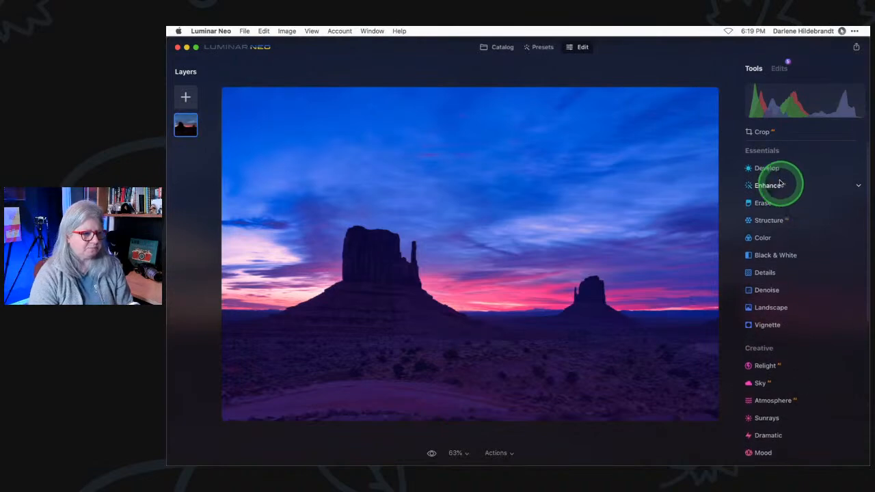
left_click(771, 171)
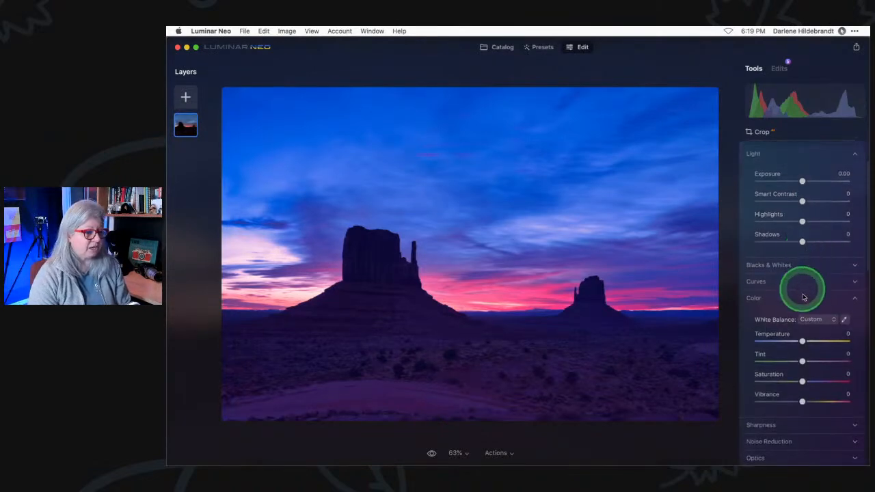
left_click_drag(802, 341, 810, 343)
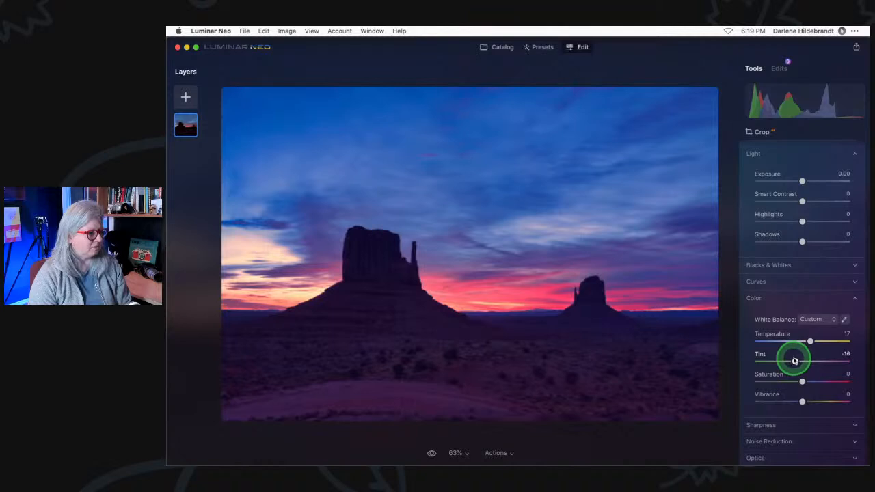
Reopen the original Develop edit, set its Temperature to -11 and Tint to 8, and return to the tool list.
left_click(779, 69)
scroll(809, 408, "down", 1)
left_click(809, 408)
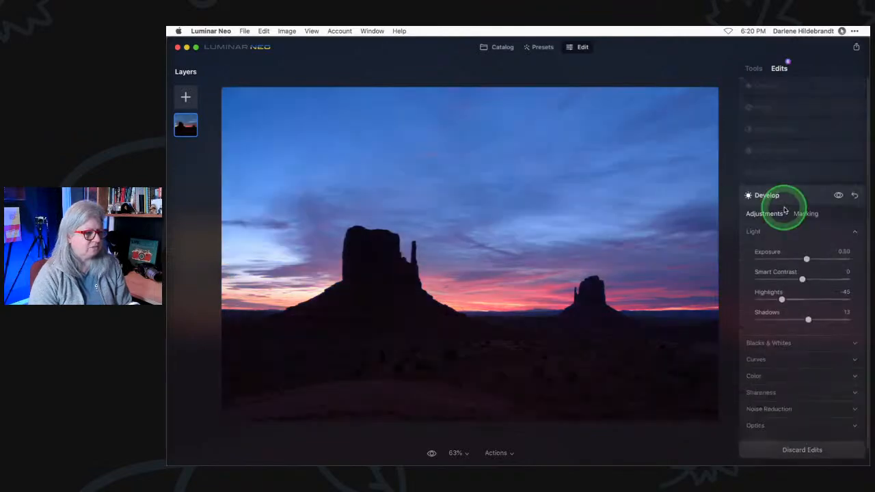
left_click(758, 357)
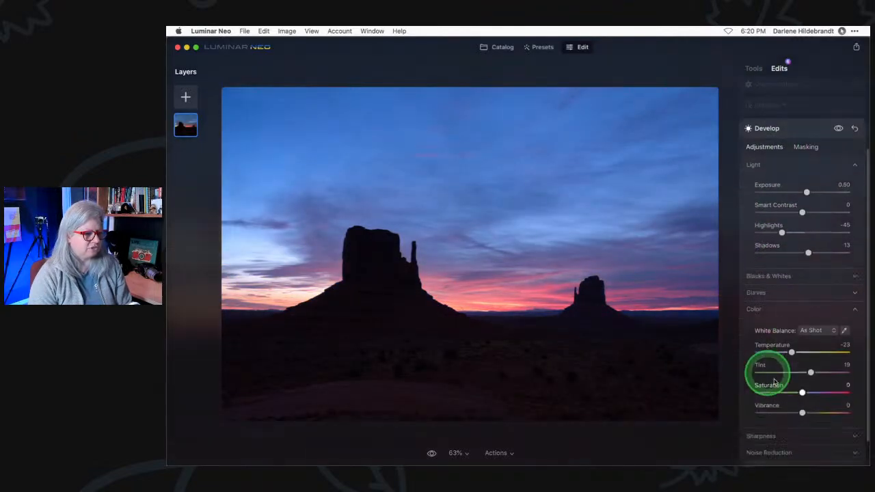
left_click_drag(792, 324, 797, 324)
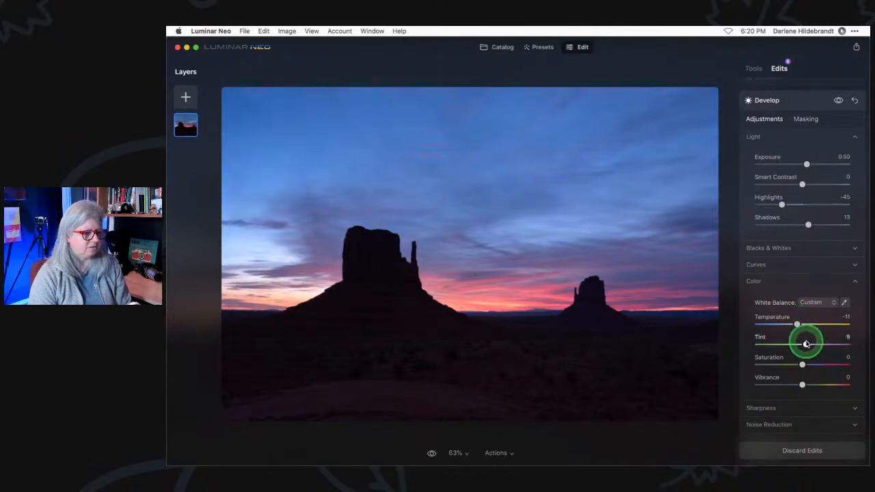
scroll(794, 107, "up", 5)
left_click(787, 80)
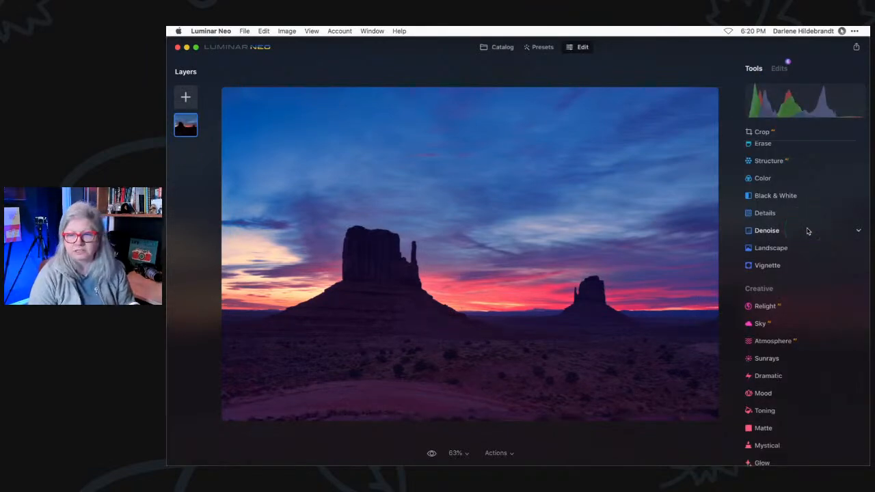
Tone the photo's shadows using Toning with Amount 90, Saturation 37 and Hue 77.
left_click(807, 231)
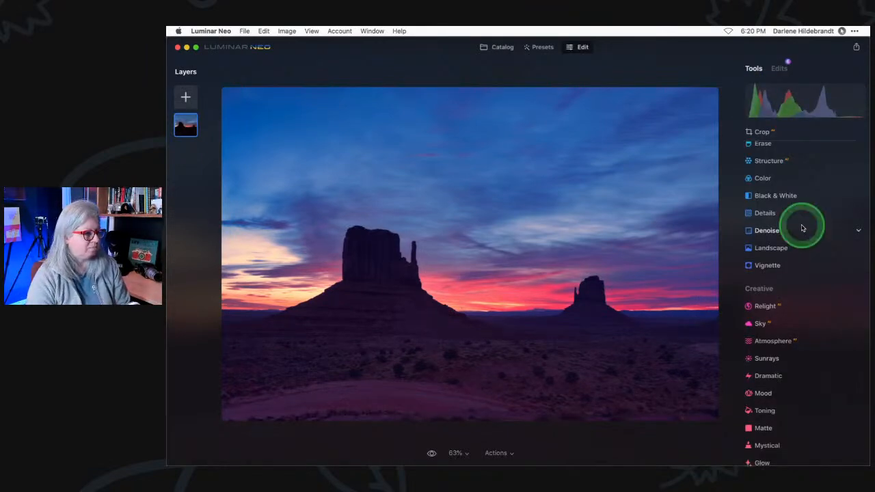
scroll(801, 229, "down", 5)
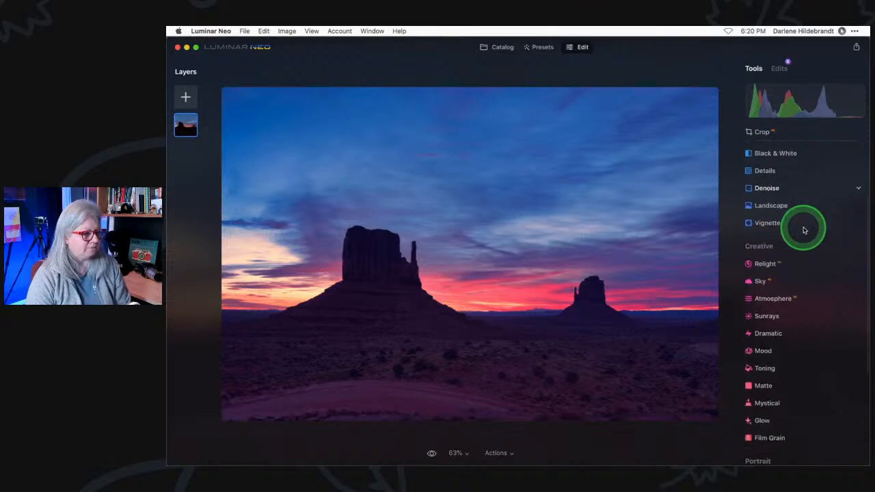
left_click(765, 301)
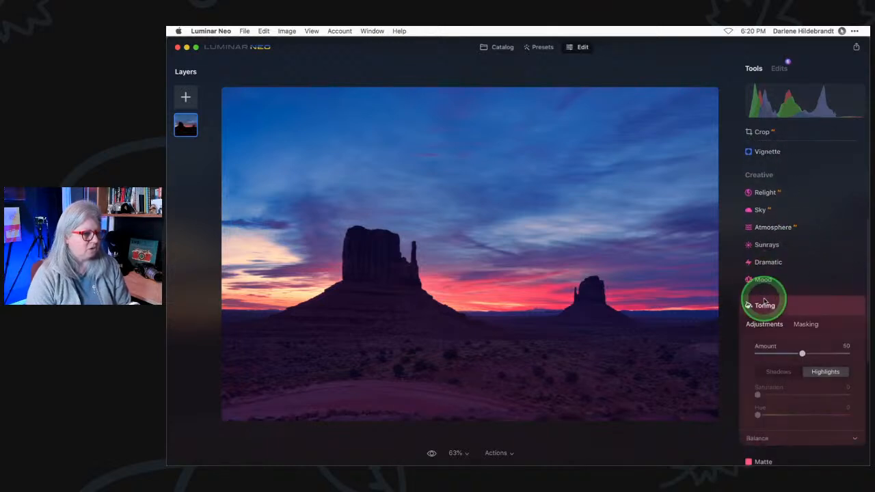
scroll(765, 300, "down", 2)
left_click(815, 302)
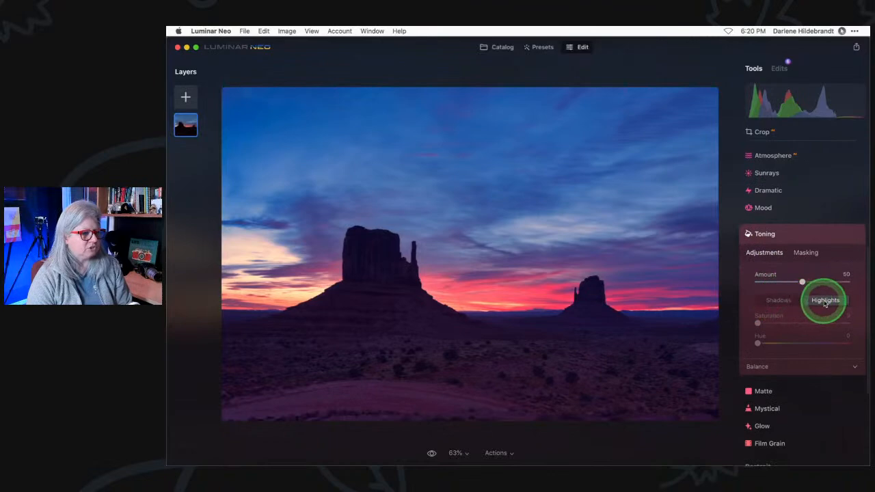
left_click(778, 301)
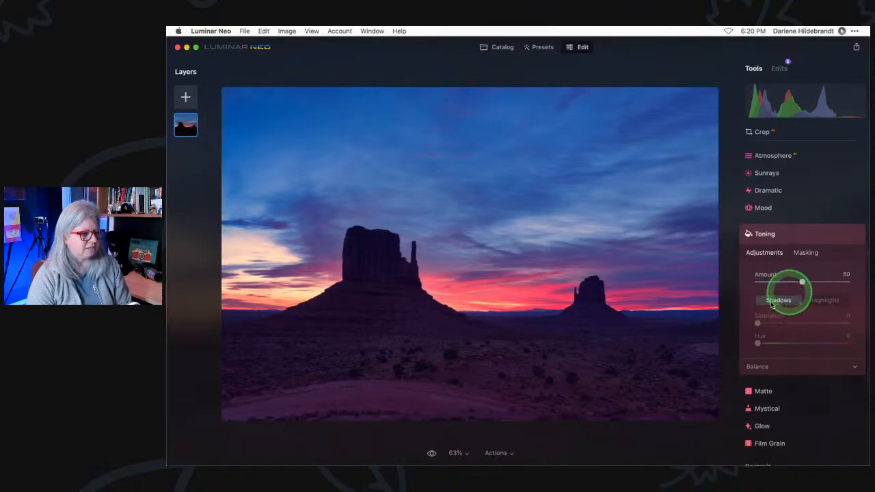
left_click_drag(795, 290, 838, 282)
left_click_drag(758, 323, 791, 323)
left_click_drag(750, 346, 765, 344)
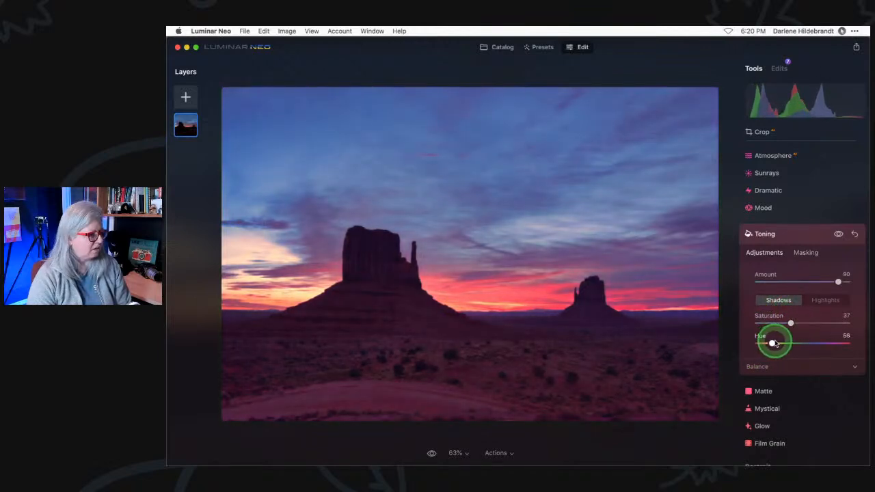
left_click_drag(780, 344, 776, 343)
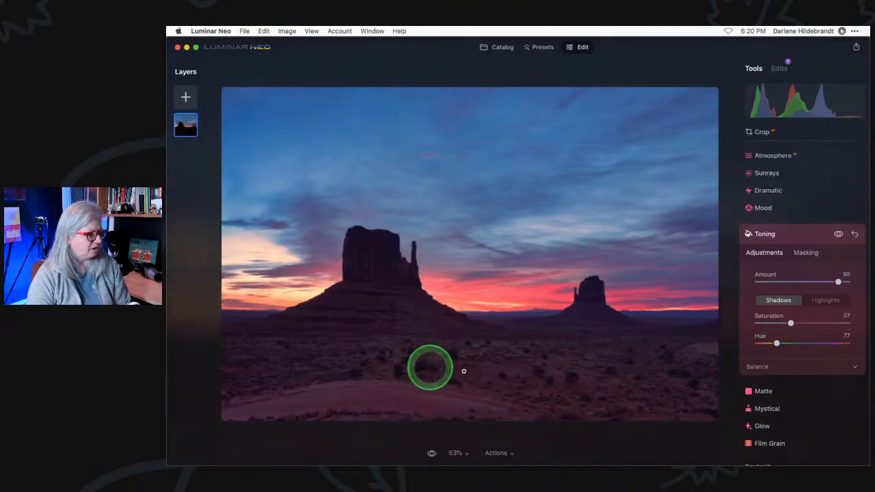
Increase the Toning shadow Saturation to 77 and reduce the overall Amount to 59.
left_click_drag(791, 323, 827, 323)
left_click_drag(778, 342, 777, 344)
mouse_move(838, 282)
left_mouse_down()
mouse_move(766, 282)
mouse_move(811, 280)
left_mouse_up()
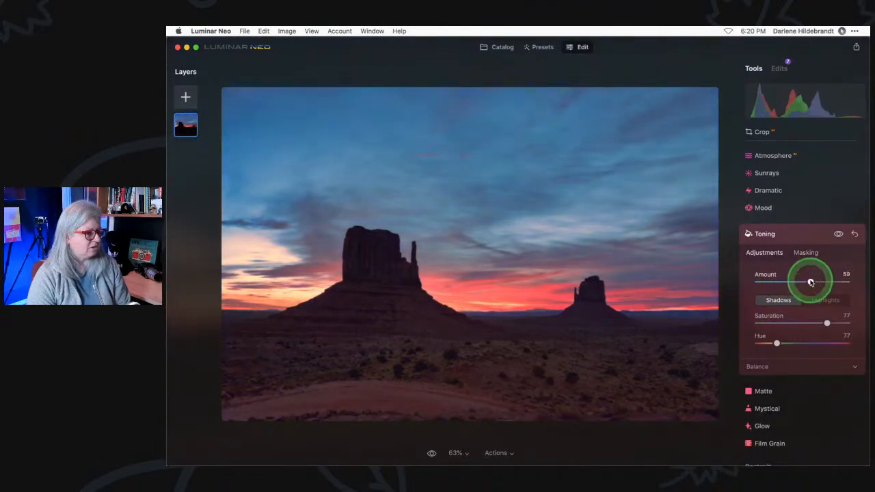
Create an AI mask for the Toning adjustment and select Sky as the masked area.
left_click(807, 250)
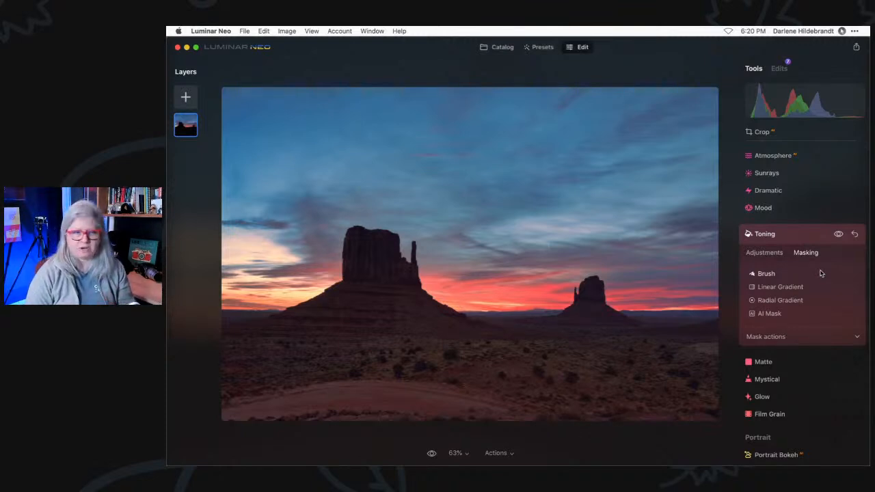
left_click(773, 313)
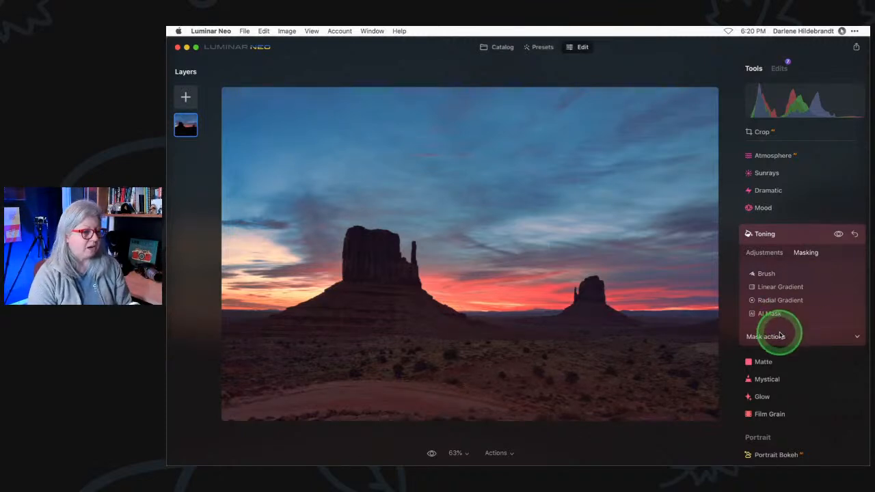
left_click(770, 313)
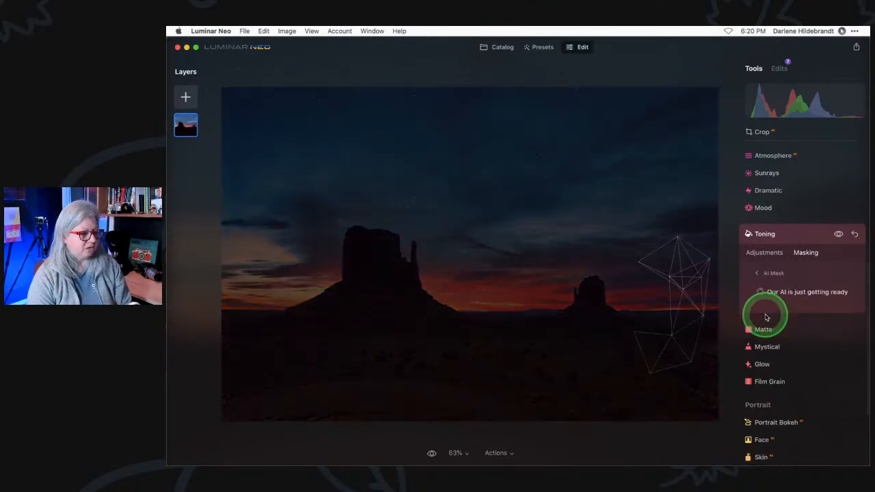
left_click(766, 315)
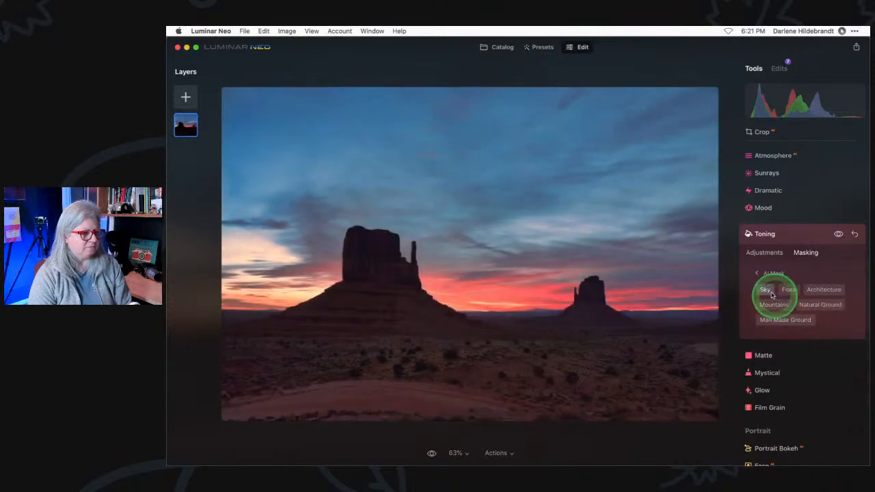
left_click(808, 310)
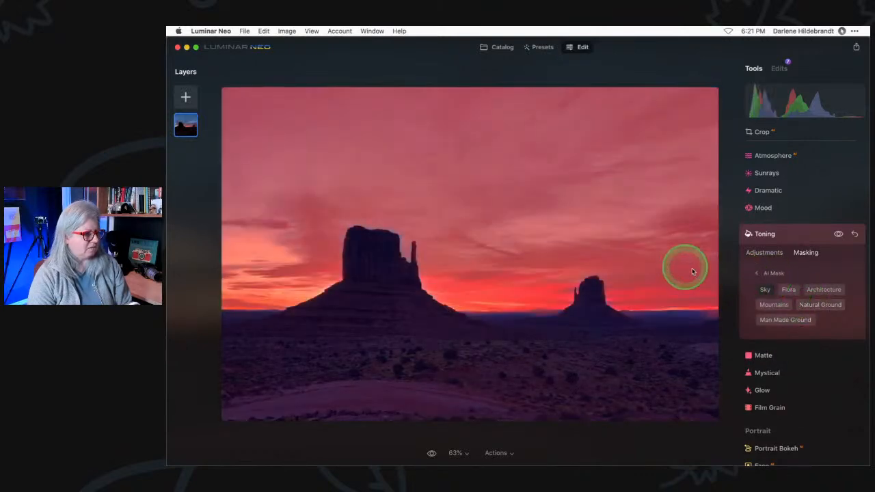
Reopen the Toning AI mask, try the Mountains area instead of Sky, and switch back to Sky.
left_click(758, 274)
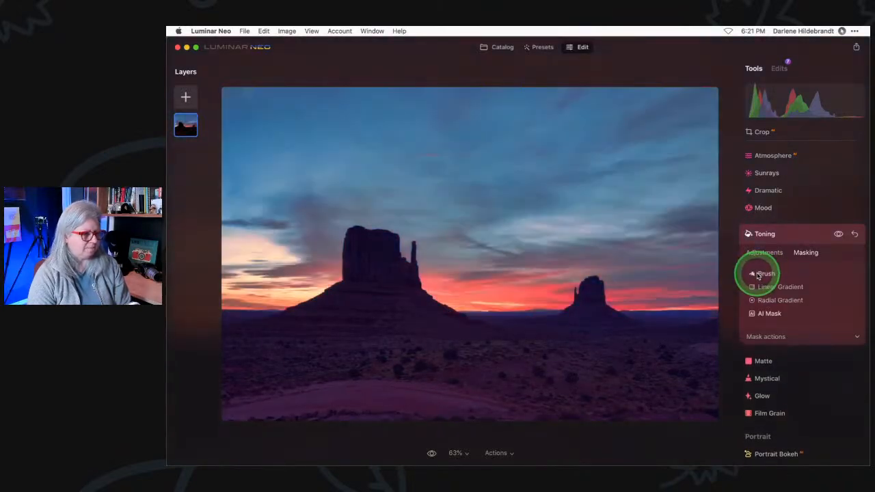
left_click(767, 314)
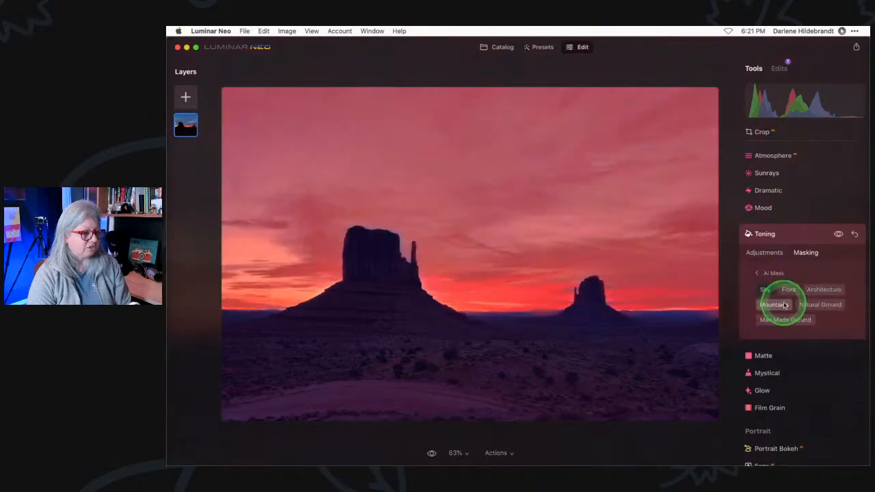
left_click(767, 290)
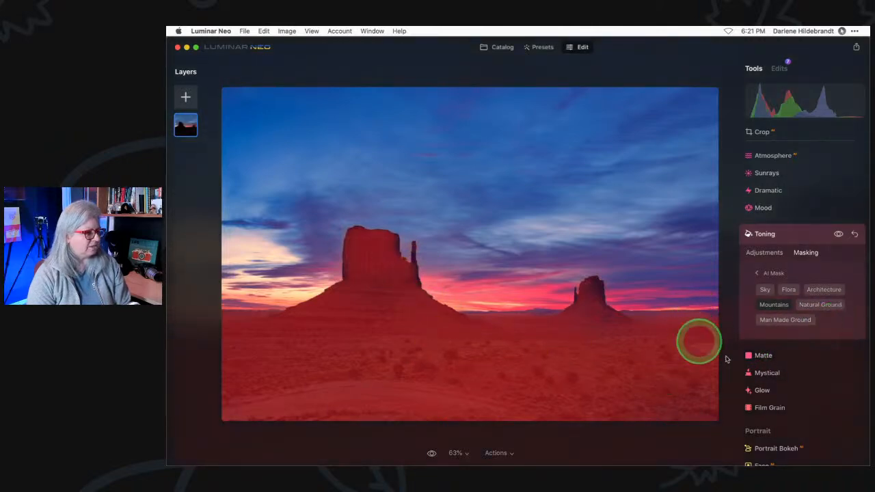
left_click(765, 291)
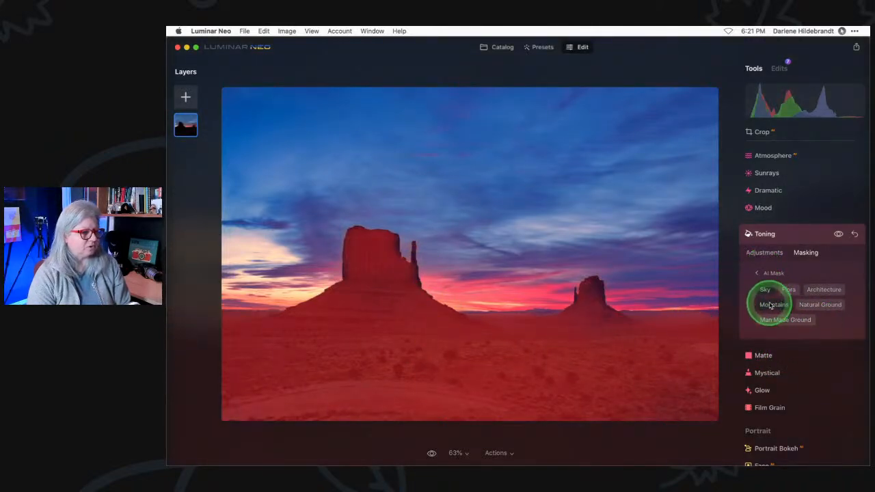
left_click(819, 305)
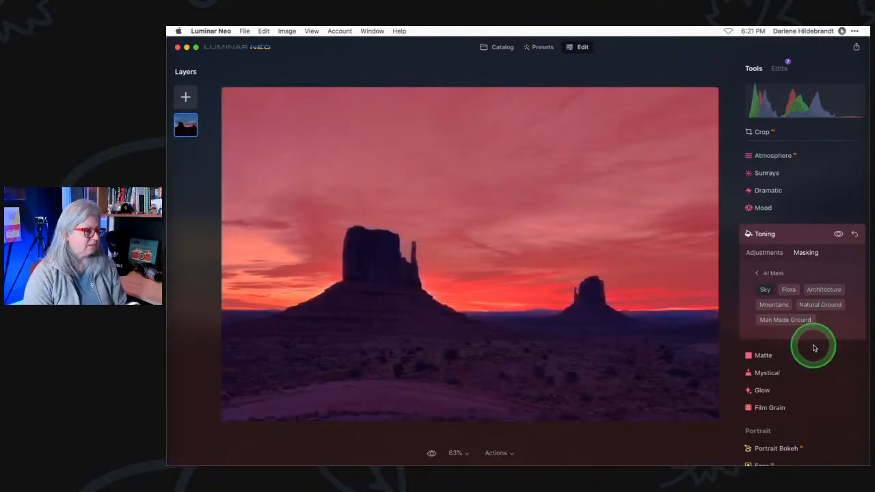
Invert the Toning tool's Sky mask so the toning applies to the land instead of the sky.
left_click(773, 274)
left_click(792, 336)
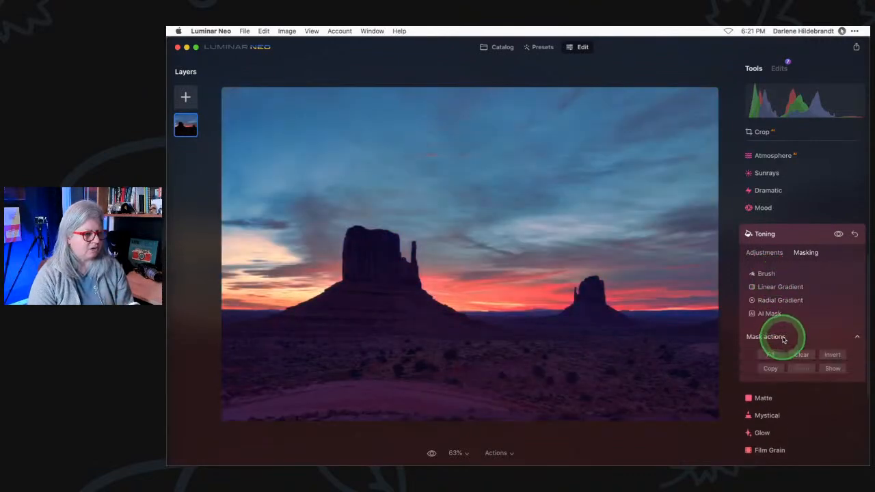
left_click(832, 354)
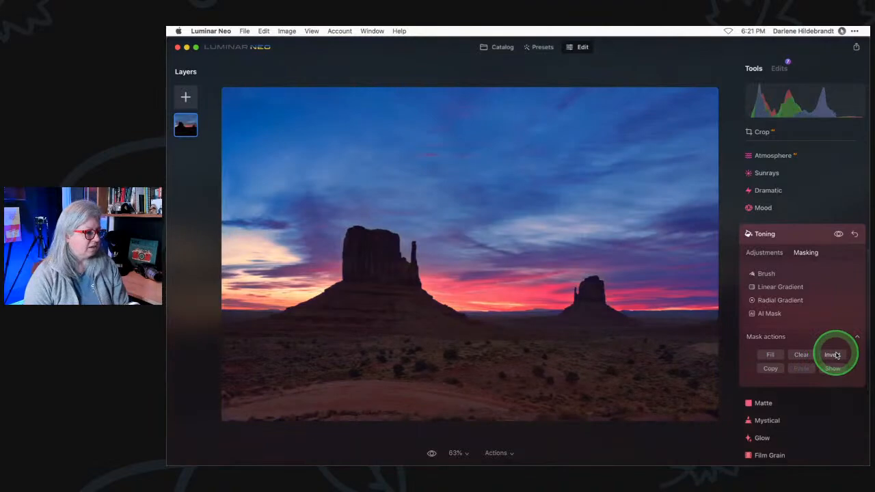
Display the Toning mask overlay, check it in both normal and inverted form, and hide it with the land still masked.
left_click(833, 368)
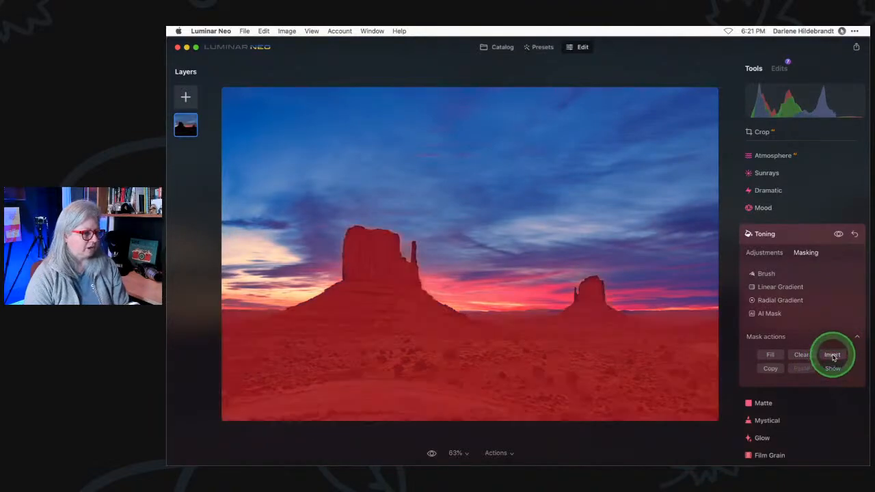
left_click(833, 355)
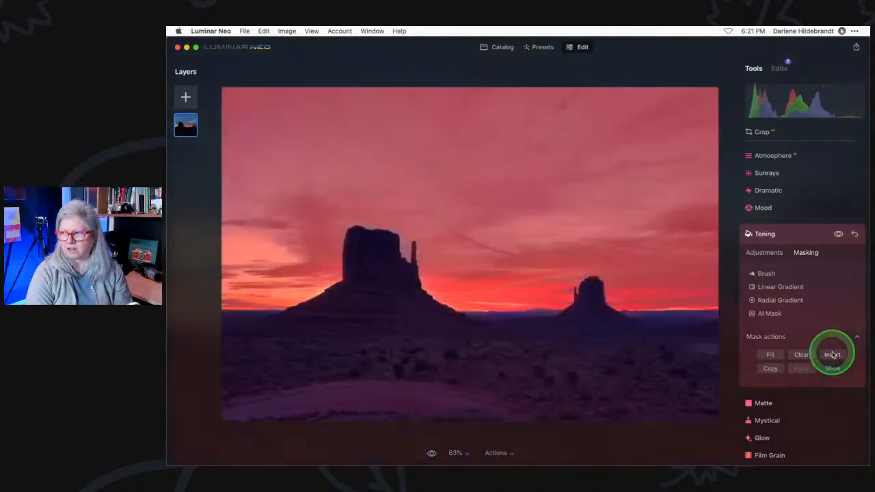
left_click(833, 355)
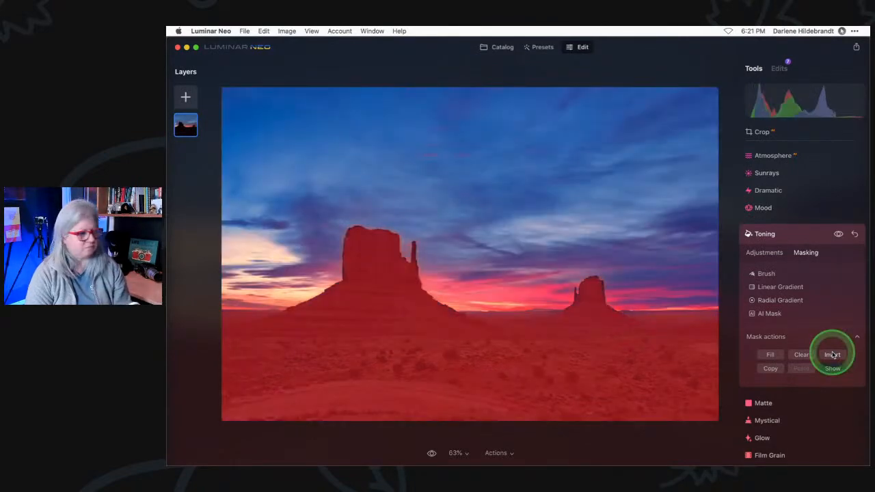
left_click(833, 369)
Compare the photo with and without the Toning adjustment, and collapse the Toning tool.
left_click(838, 235)
left_click(839, 236)
left_click(839, 235)
left_click(839, 235)
left_click(839, 235)
left_click(839, 235)
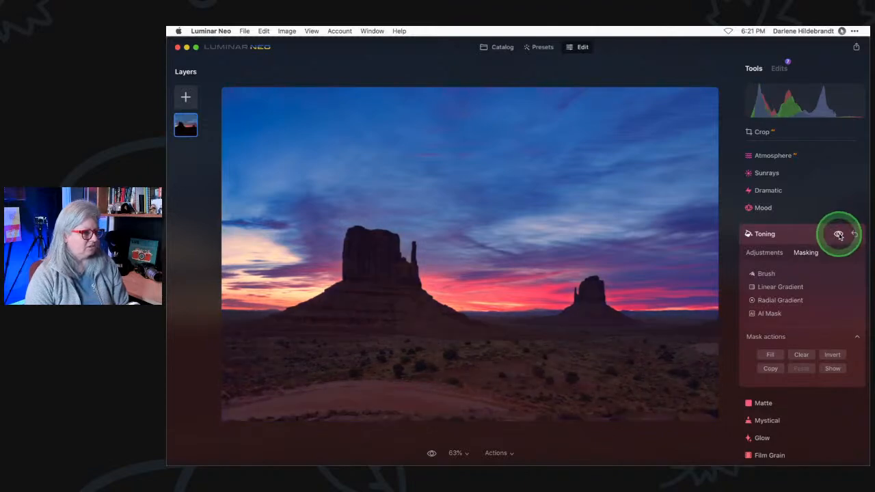
left_click(803, 234)
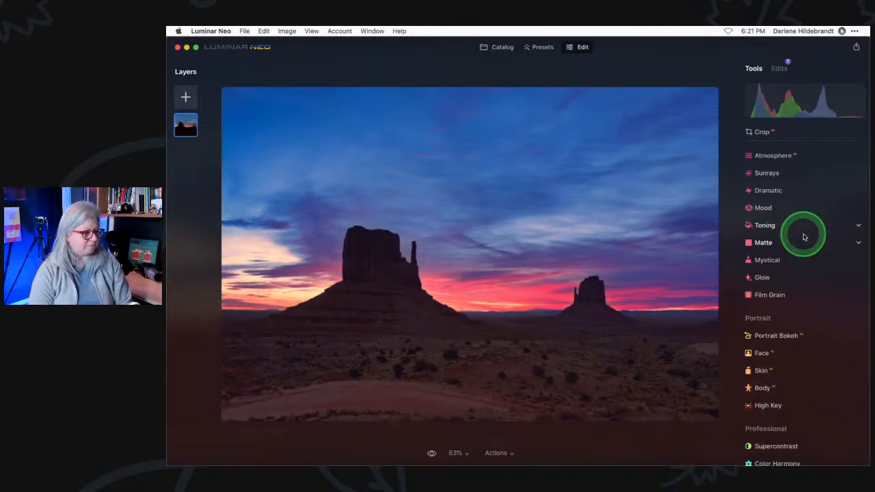
Compare the fully edited photo with the unedited original.
key("backslash")
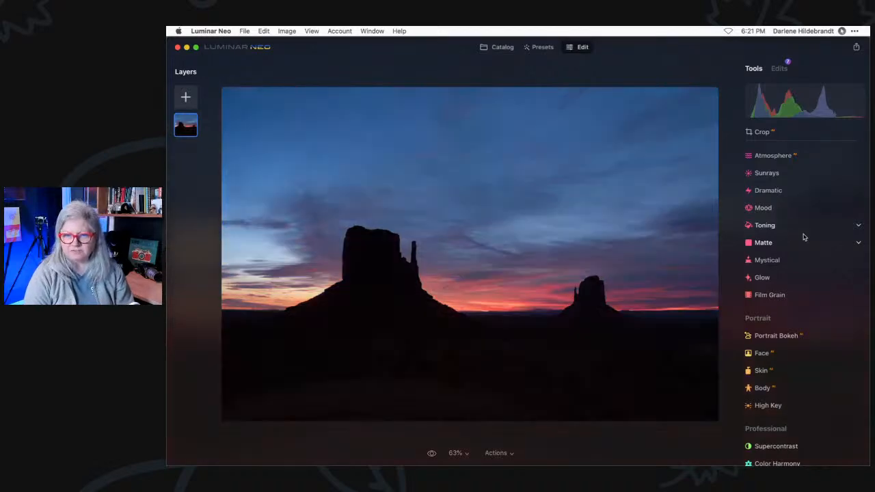
key("backslash")
key("backslash")
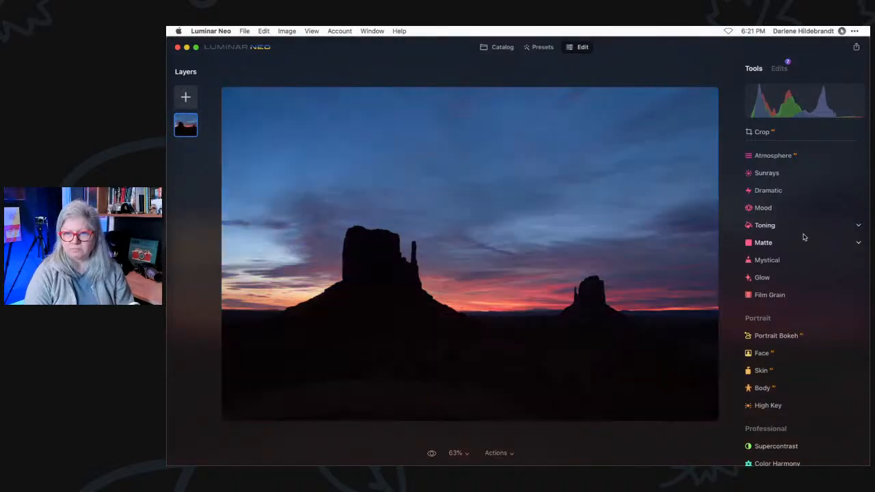
key("backslash")
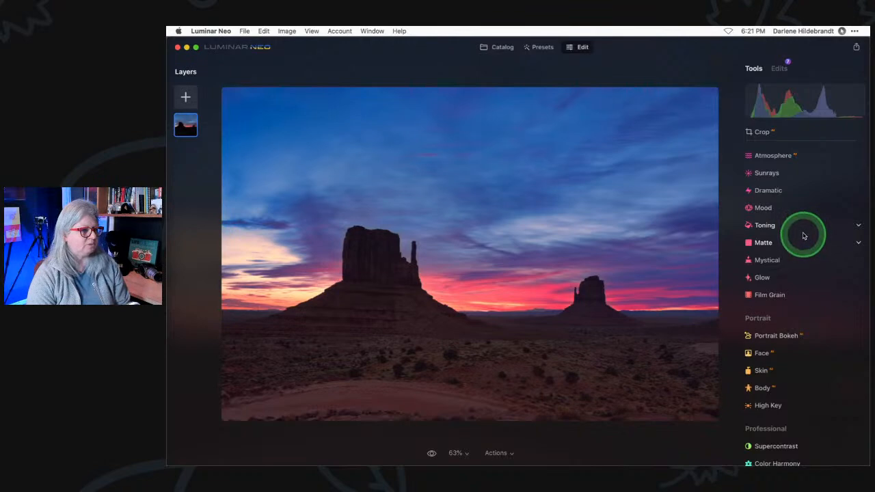
Reopen the newer Develop adjustment from the applied edits and set its Blacks to -14.
left_click(780, 71)
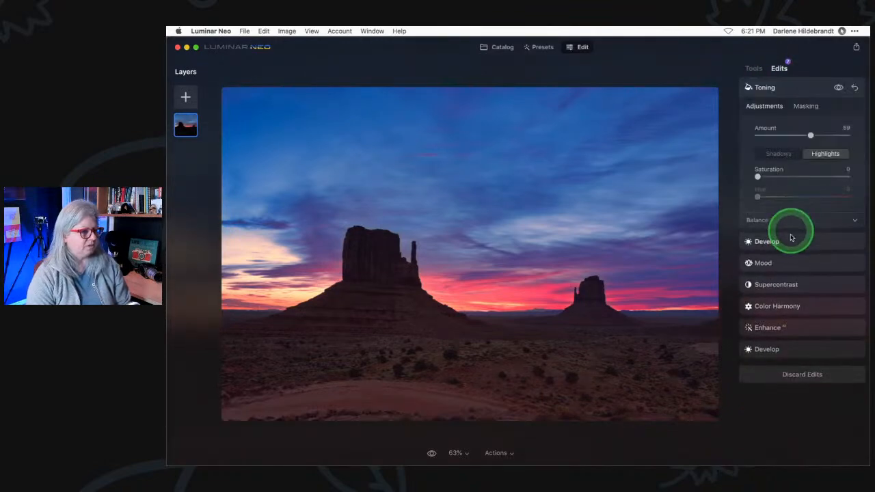
left_click(792, 240)
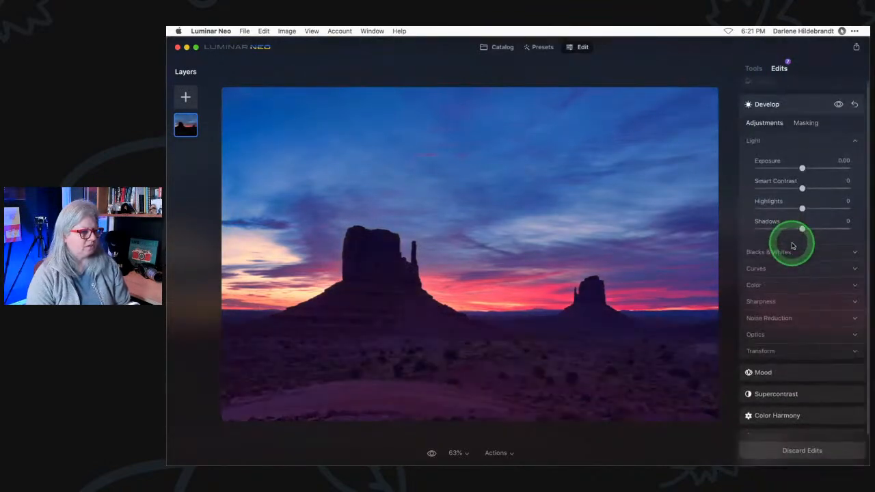
left_click(753, 268)
scroll(755, 308, "down", 1)
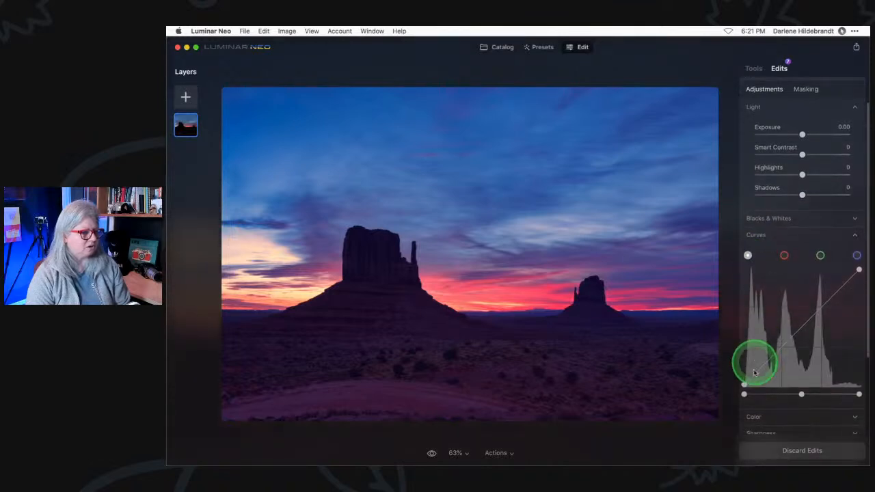
left_click(756, 218)
left_click_drag(802, 265, 795, 266)
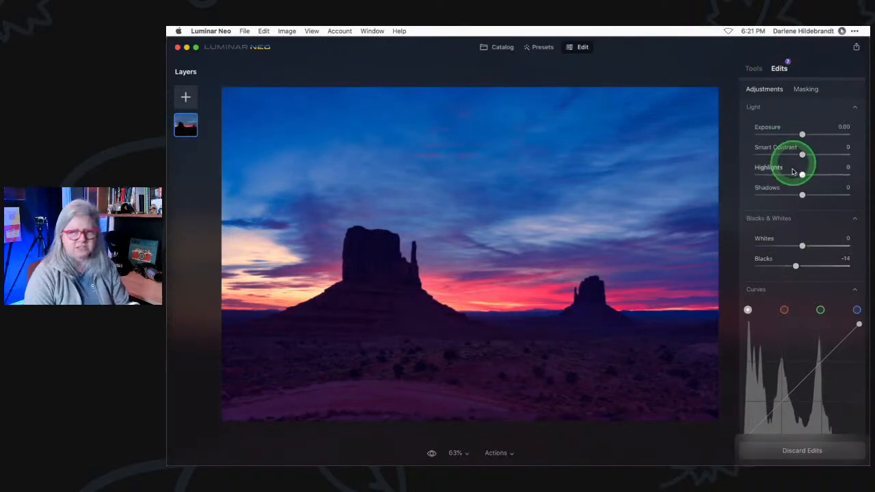
Darken the newer Develop edit's Blacks slightly more, switch to the Toning edit, and view the original photo for comparison.
scroll(792, 202, "up", 2)
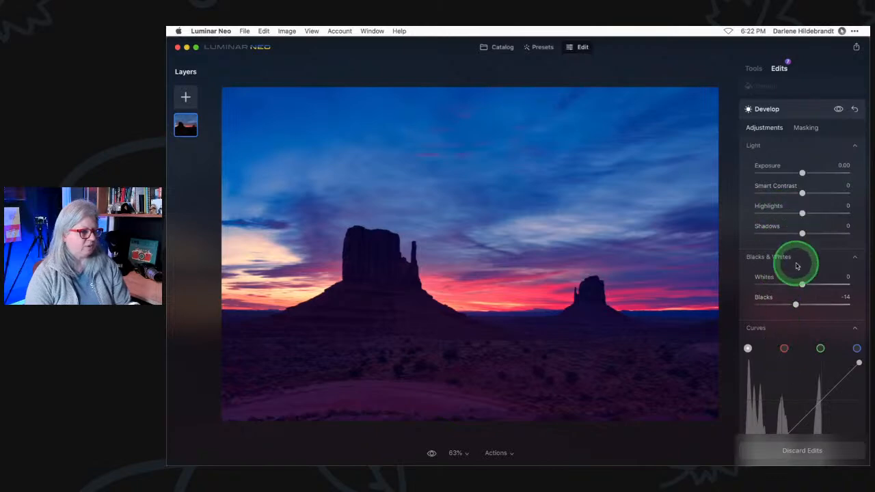
scroll(796, 266, "down", 2)
left_click_drag(796, 280, 793, 279)
scroll(789, 171, "up", 2)
left_click(791, 87)
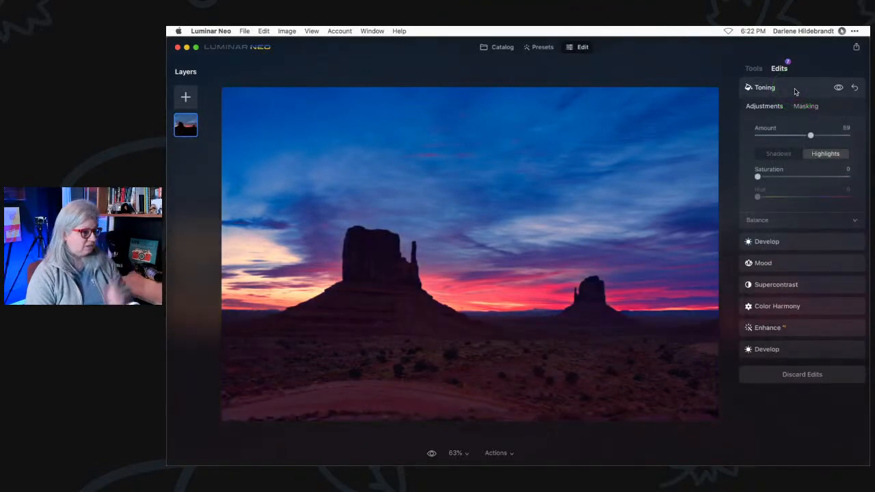
key("backslash")
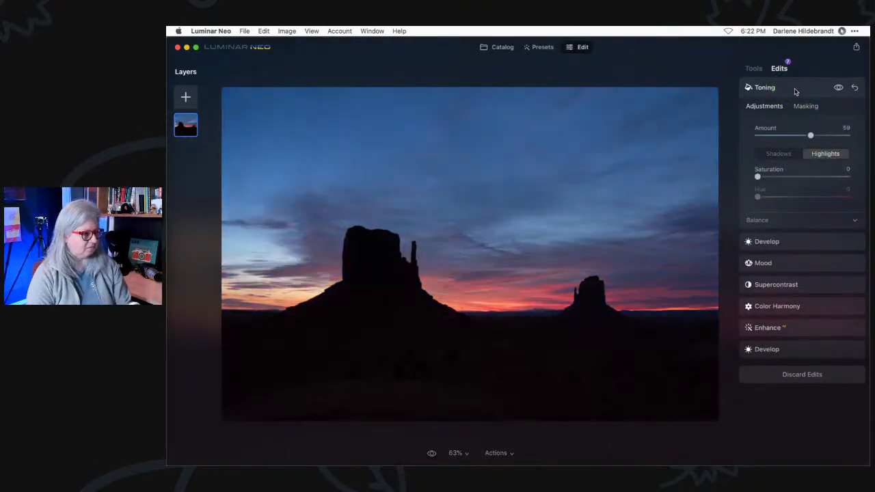
End the original-photo comparison and add a Mystical adjustment with Amount 14 and Colorize Saturation -2.
key("backslash")
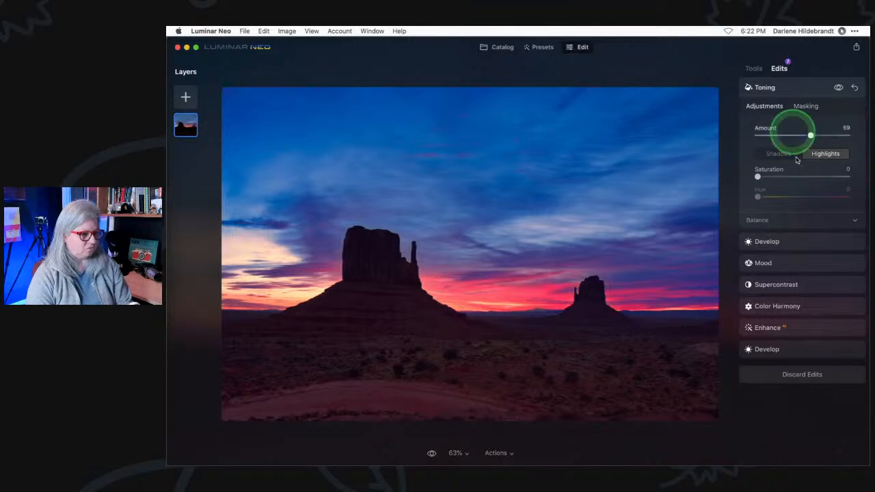
left_click(754, 69)
scroll(785, 195, "down", 3)
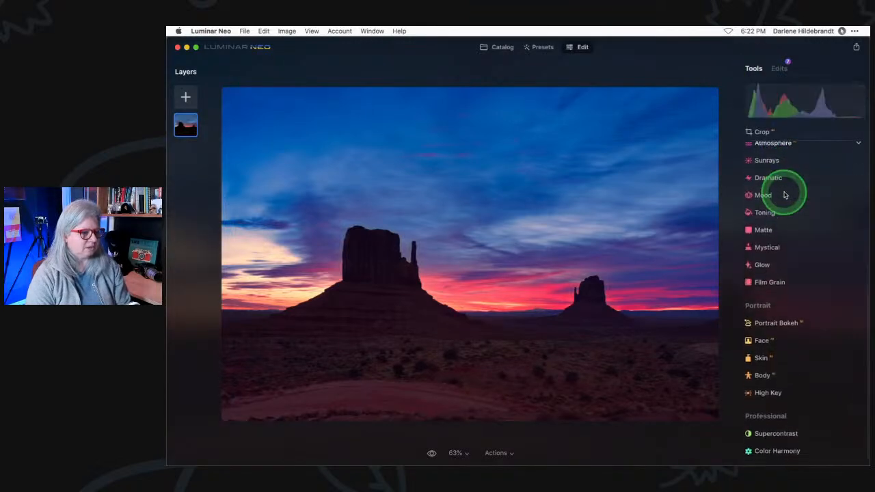
left_click(767, 249)
mouse_move(758, 306)
left_mouse_down()
mouse_move(781, 303)
mouse_move(771, 303)
left_mouse_up()
left_click(756, 368)
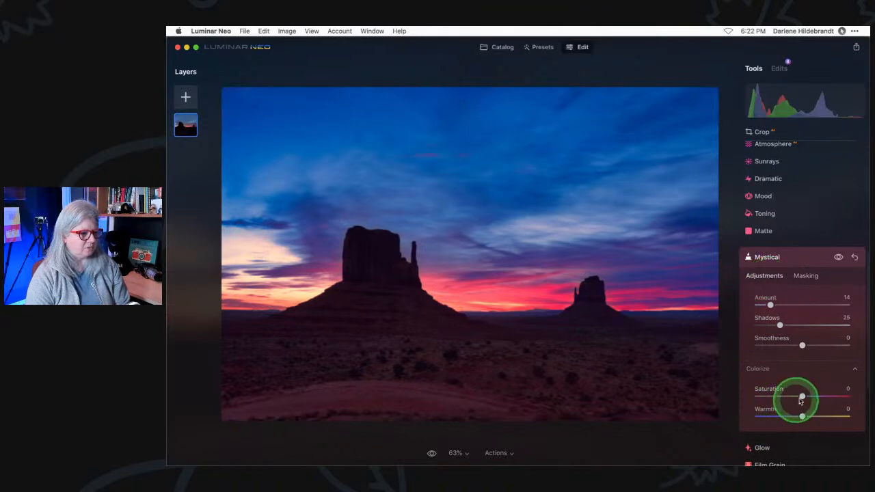
mouse_move(800, 396)
left_mouse_down()
mouse_move(757, 395)
mouse_move(799, 394)
left_mouse_up()
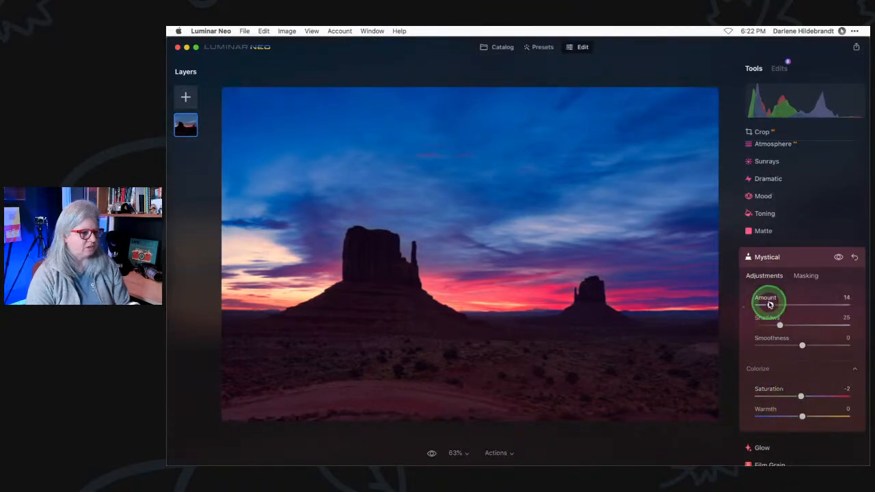
left_click(789, 256)
In the Color tool's HSL Saturation, set Blue to -23 and Magenta to -21, and lower Red.
scroll(791, 240, "up", 3)
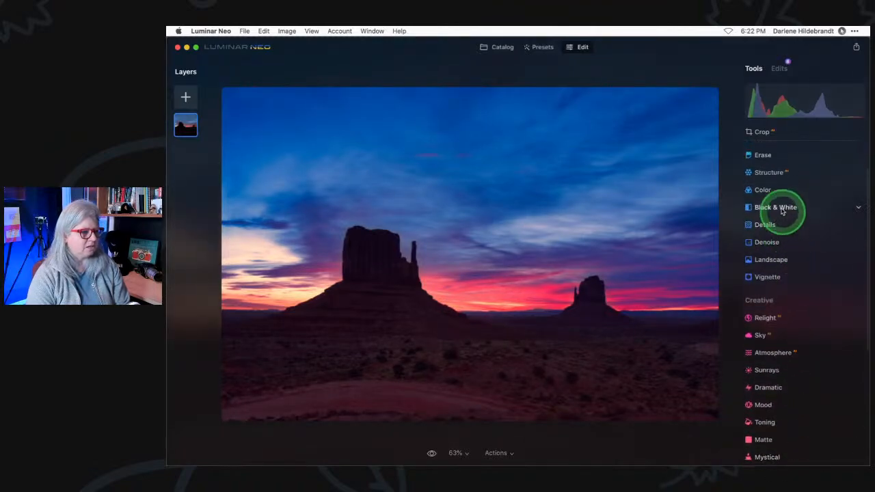
left_click(762, 197)
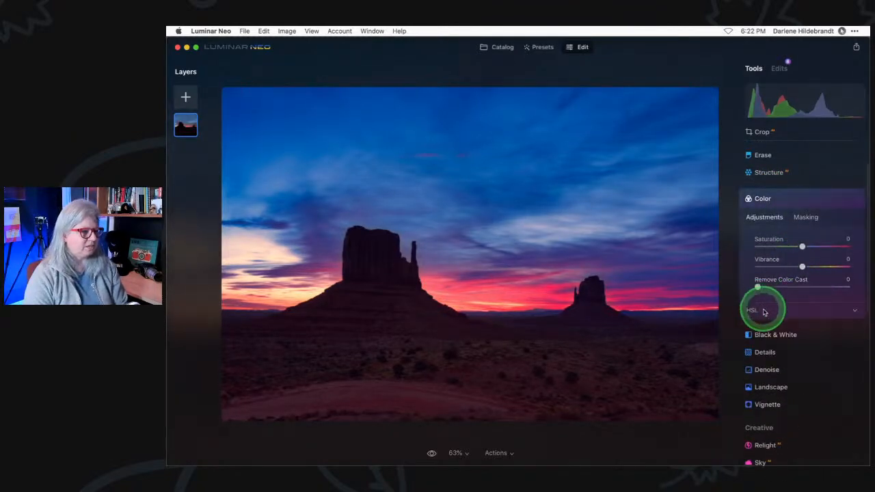
left_click(762, 309)
scroll(805, 228, "down", 2)
mouse_move(803, 202)
left_mouse_down()
mouse_move(783, 196)
mouse_move(774, 264)
mouse_move(781, 195)
mouse_move(803, 200)
left_mouse_up()
left_click(769, 285)
scroll(775, 256, "down", 2)
left_click(775, 258)
left_click_drag(803, 356, 791, 357)
mouse_move(801, 396)
left_mouse_down()
mouse_move(773, 396)
mouse_move(827, 397)
mouse_move(784, 396)
mouse_move(793, 396)
left_mouse_up()
left_click_drag(802, 255, 793, 256)
In HSL Hue, set Red to 20 and Orange to 15, adjust the magenta and purple hues, and collapse the Color tool.
left_click(780, 235)
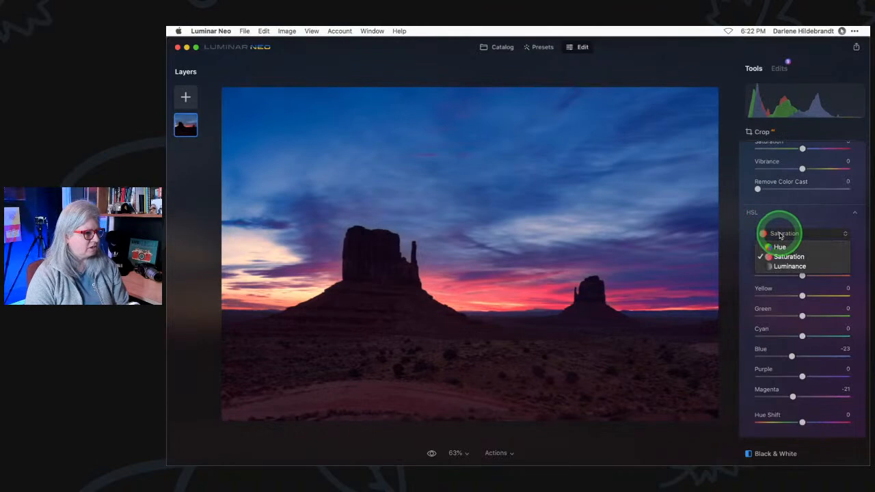
left_click(779, 246)
mouse_move(801, 397)
left_mouse_down()
mouse_move(822, 396)
mouse_move(815, 396)
left_mouse_up()
left_click_drag(802, 256, 809, 274)
left_click_drag(821, 256, 810, 256)
left_click_drag(792, 376, 792, 376)
scroll(789, 373, "up", 6)
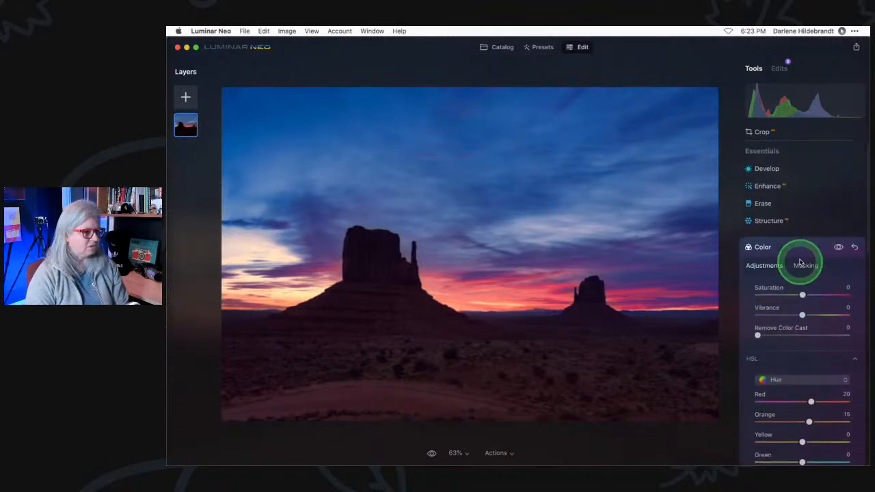
left_click(798, 249)
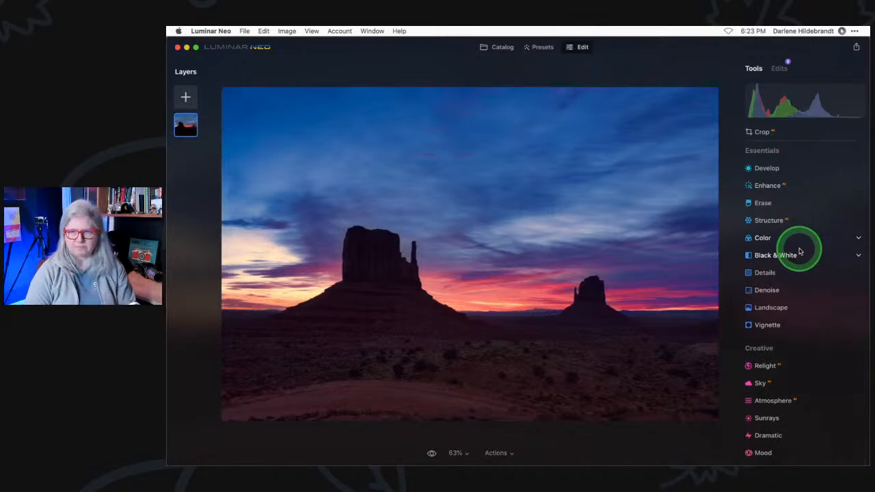
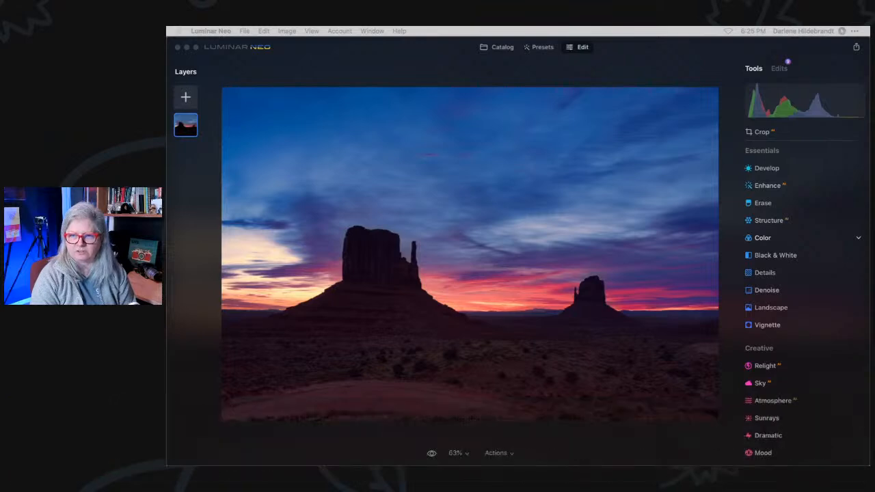
Compare the edited sunrise photo with the cropped Monument Valley Mittens at Sunrise-2 version in the catalog.
left_click(504, 48)
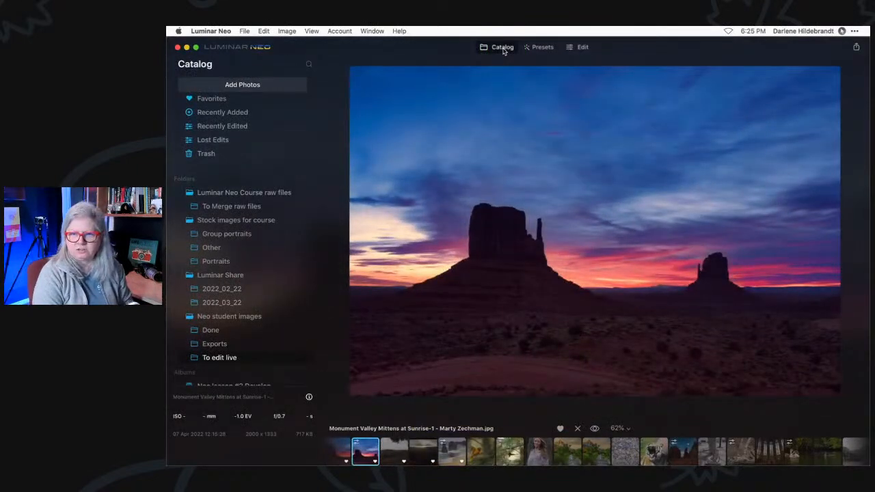
key("Left")
key("Right")
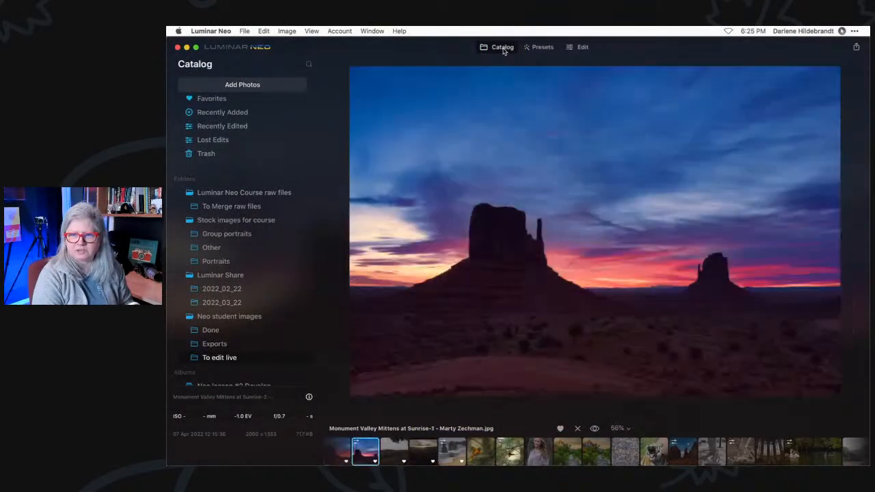
key("Left")
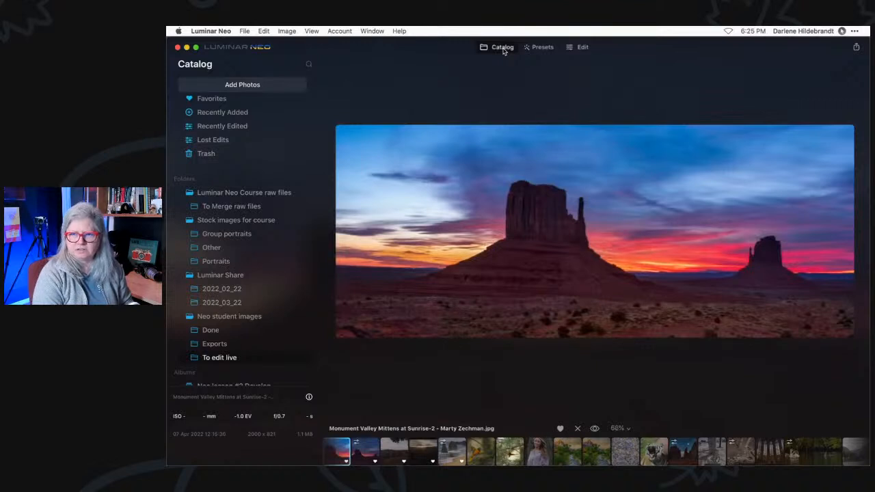
key("Right")
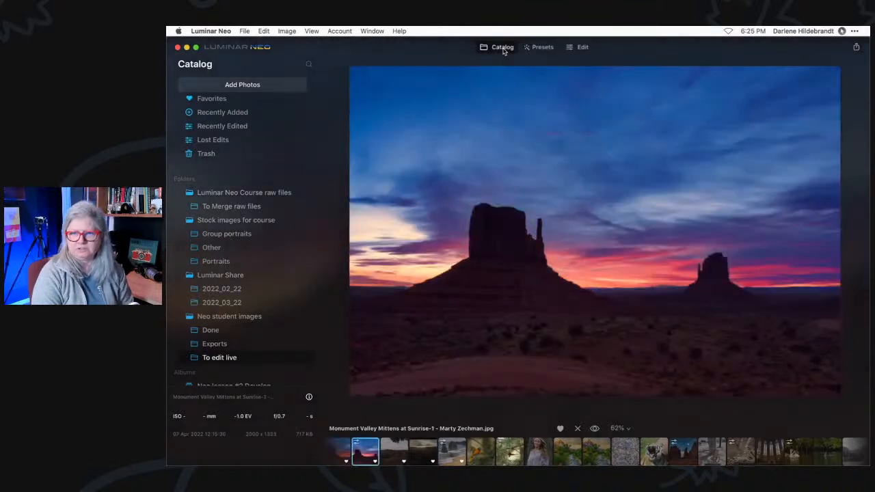
key("Left")
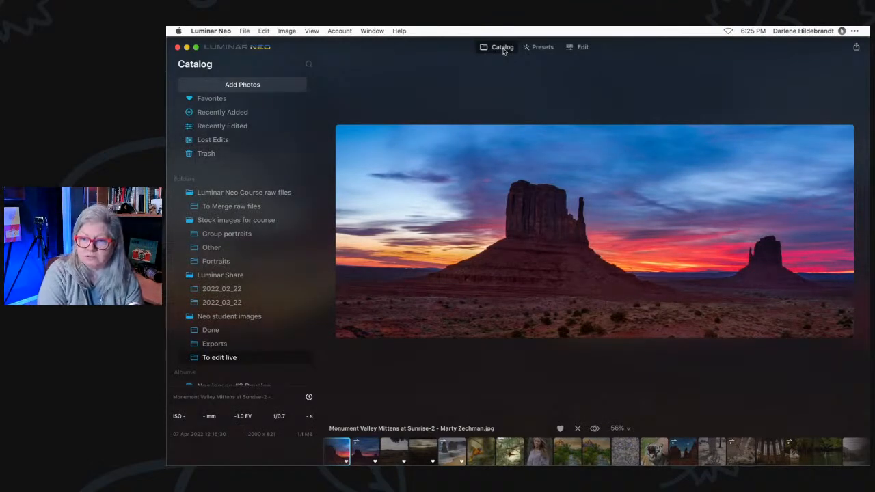
key("Right")
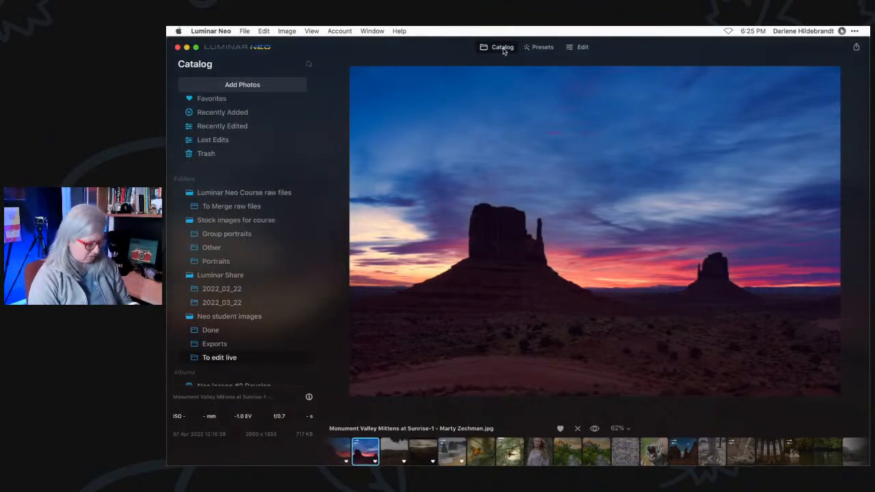
Return to the catalog's thumbnail grid and open the raw vineyard landscape photo for editing.
left_click(503, 48)
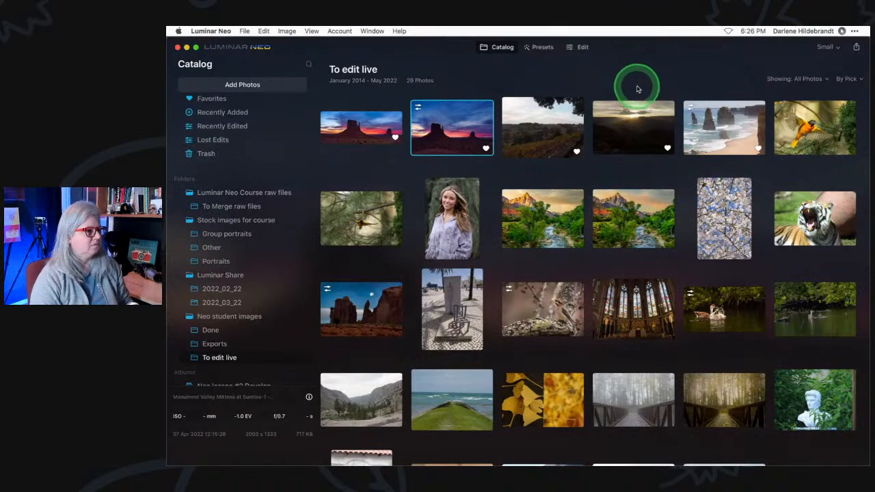
left_click(538, 132)
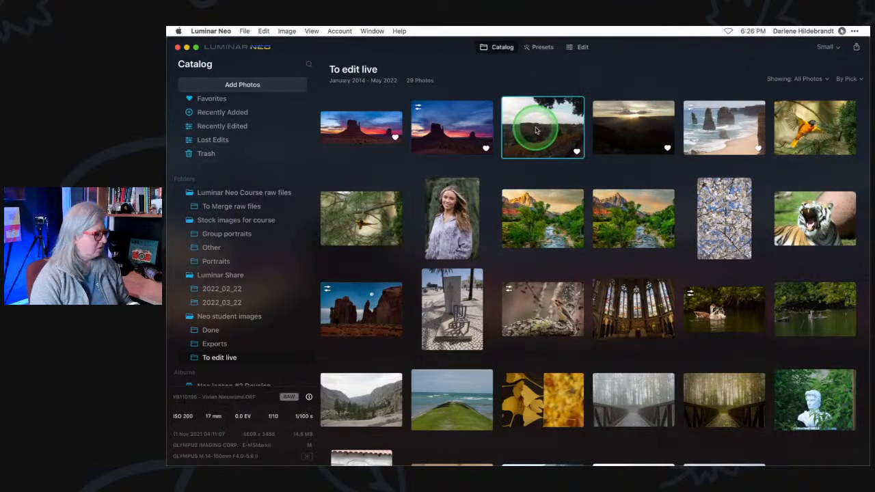
left_click(578, 47)
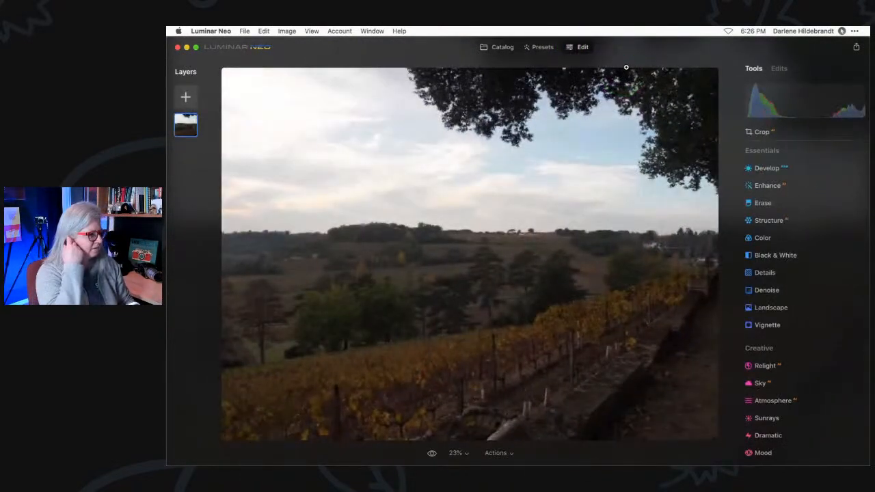
left_click(596, 110)
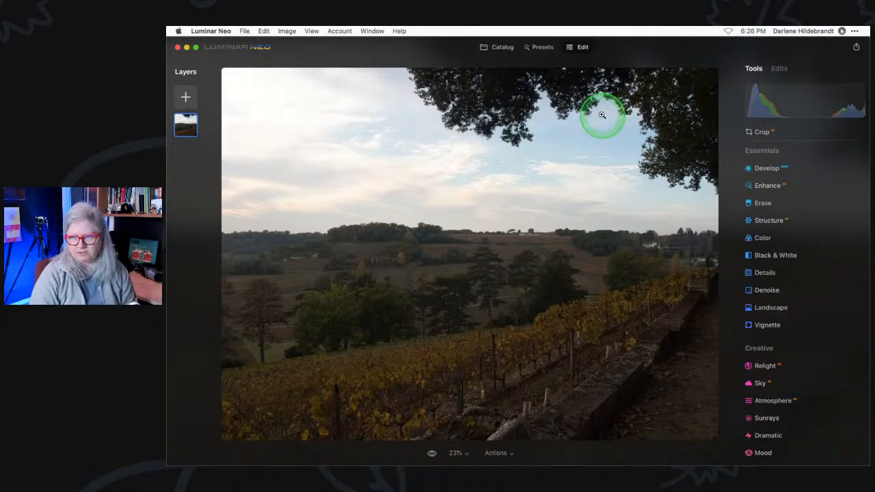
Open the Develop tool for the vineyard photo and look through the available camera profiles.
left_click(765, 169)
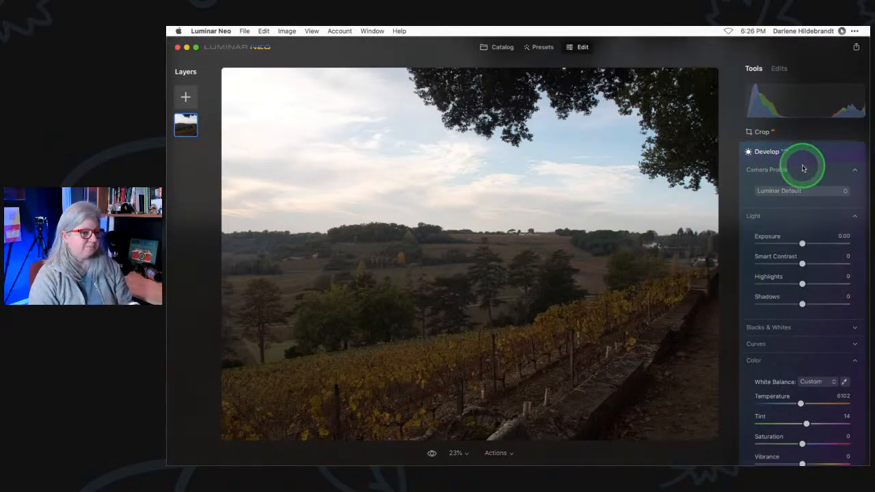
left_click(812, 192)
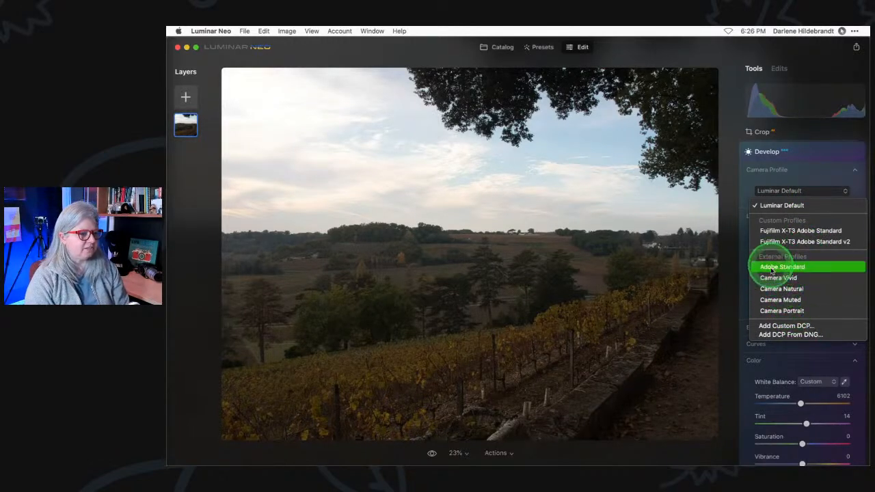
left_click(748, 189)
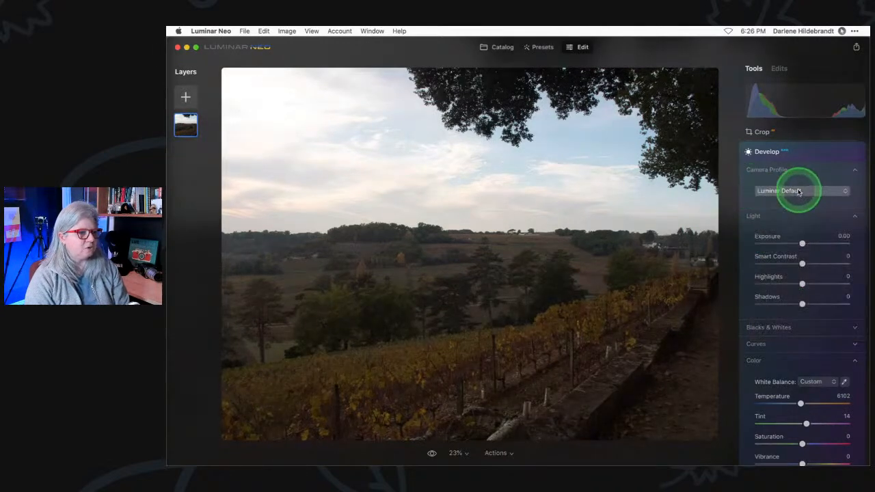
Try the Camera Portrait, Camera Muted, Camera Natural and Camera Vivid profiles on the vineyard photo.
left_click(790, 191)
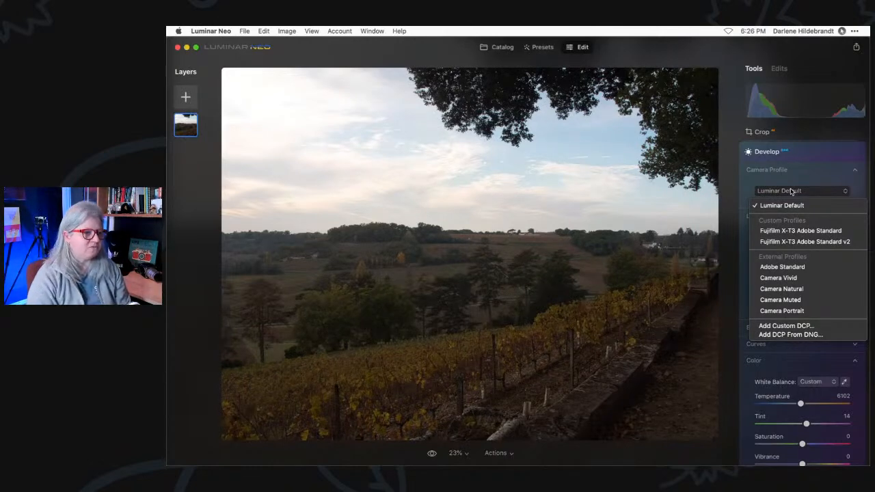
left_click(787, 311)
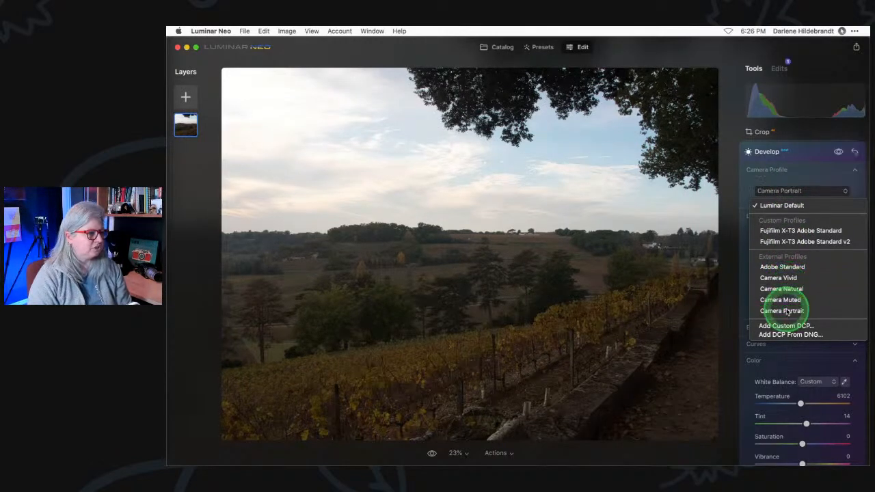
left_click(786, 193)
left_click(790, 300)
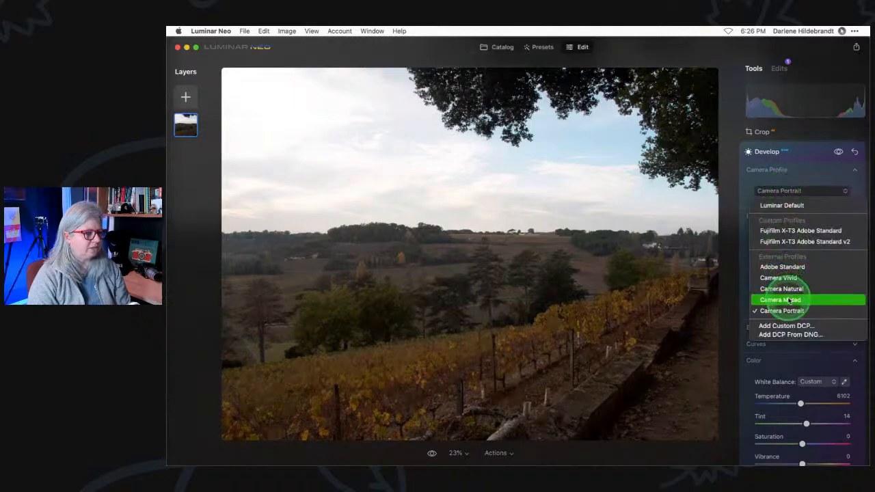
left_click(780, 190)
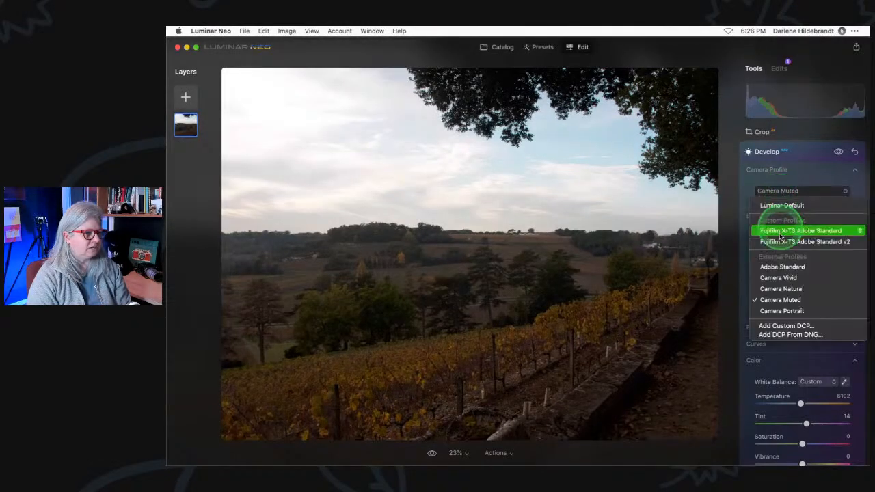
left_click(778, 289)
left_click(786, 191)
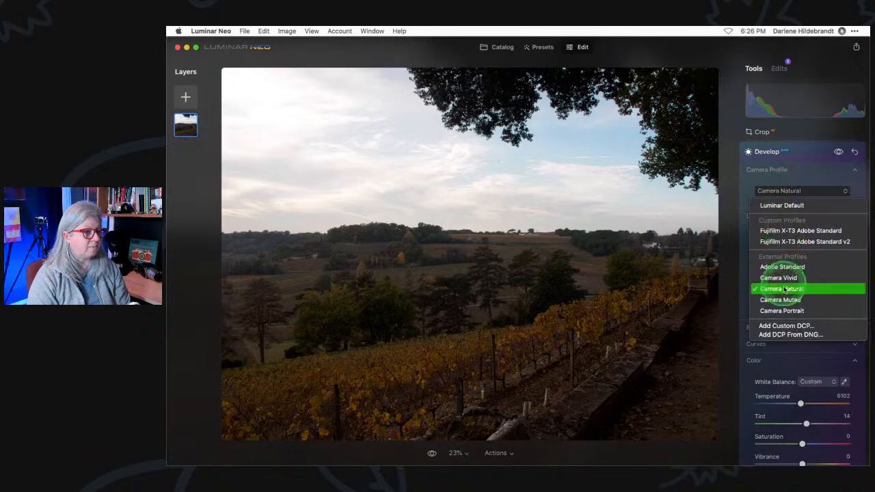
left_click(784, 278)
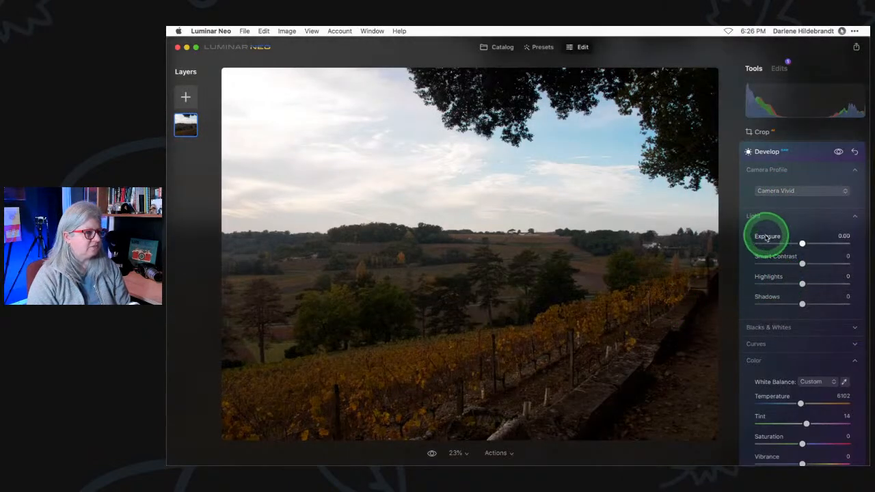
Set the vineyard photo's camera profile to Camera Natural.
left_click(768, 193)
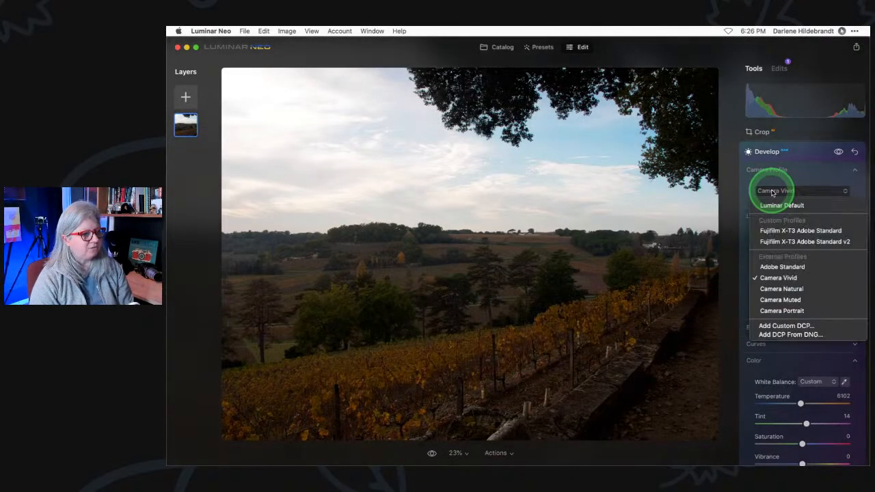
left_click(781, 290)
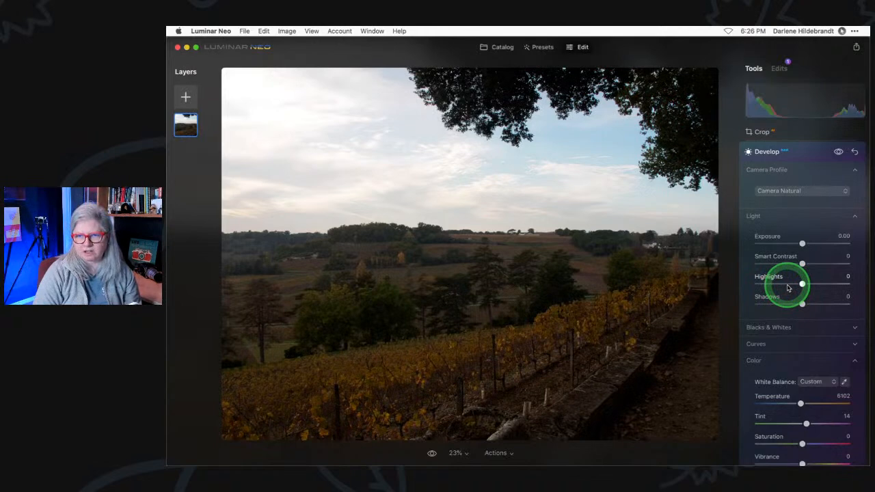
left_click(801, 301)
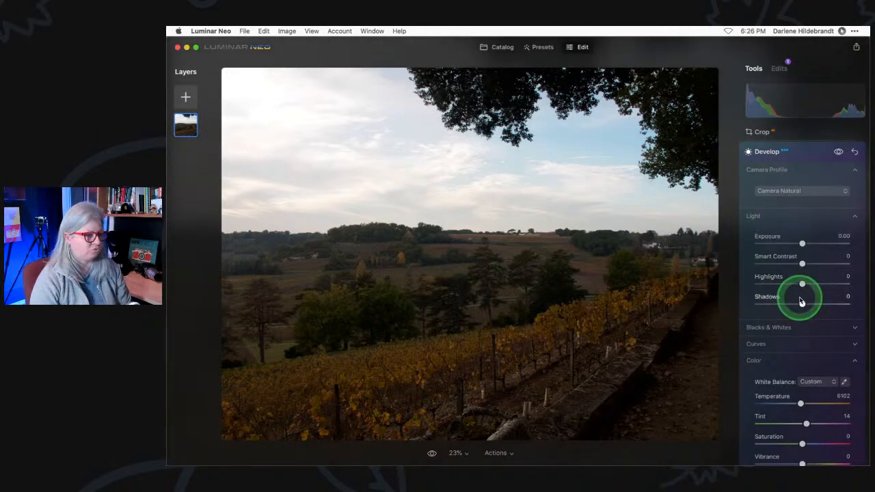
Check the vineyard photo for highlight and shadow clipping, and review the Develop tool's light and color settings.
key("j")
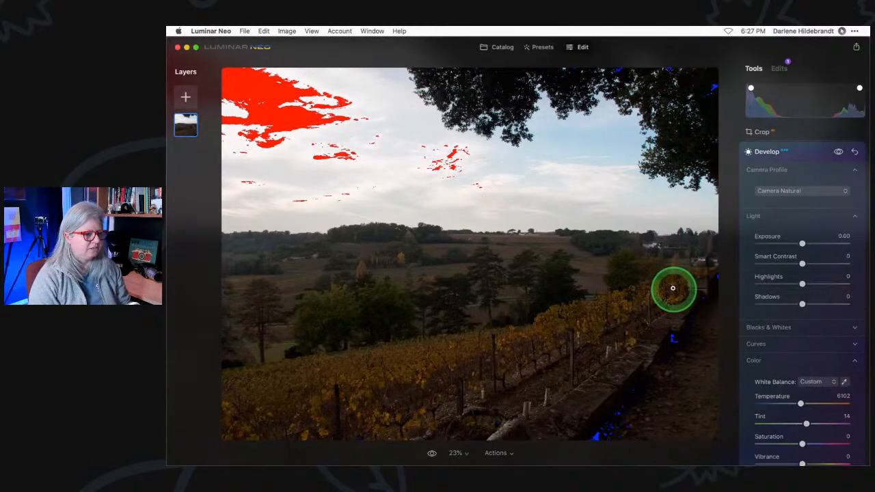
key("j")
scroll(793, 288, "down", 4)
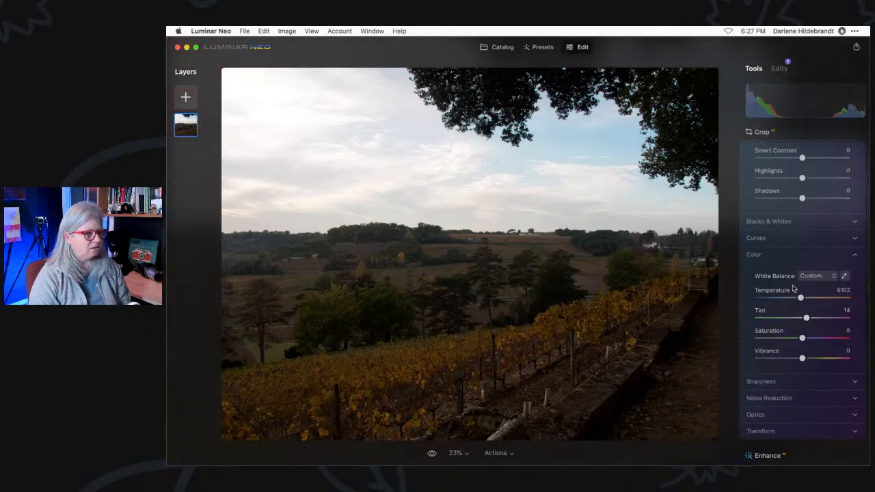
scroll(793, 270, "up", 1)
left_click(793, 246)
scroll(791, 233, "up", 3)
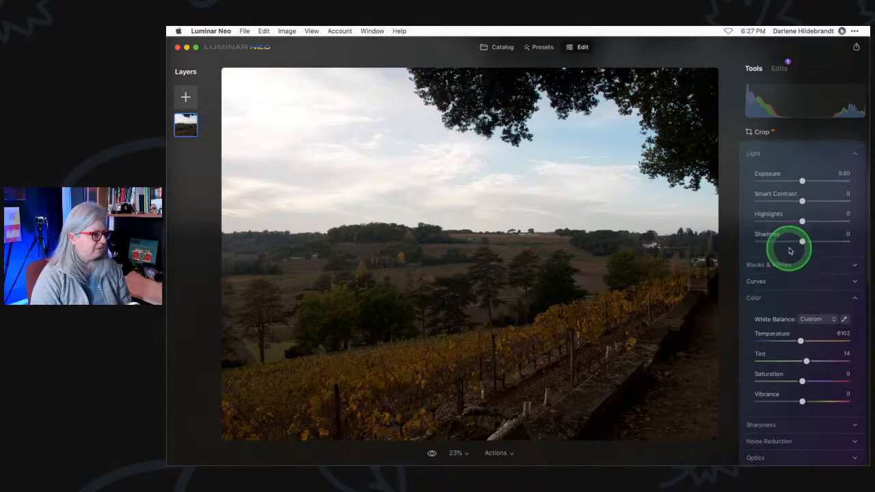
Set the vineyard photo's Exposure to 0.78 and its Highlights to -21.
left_click_drag(802, 195, 810, 195)
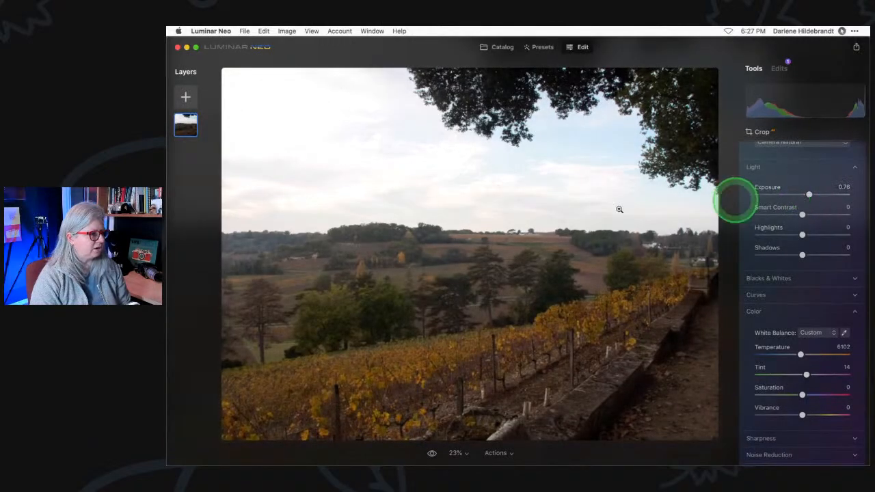
left_click_drag(802, 235, 700, 237)
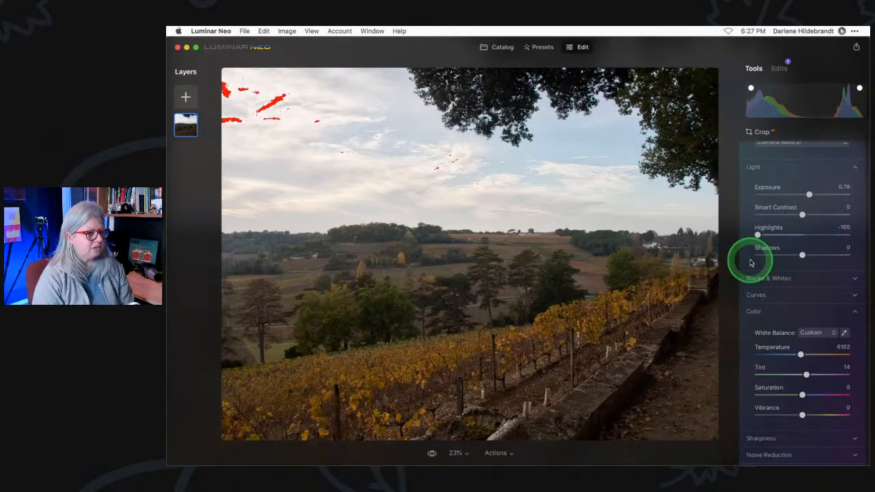
left_click_drag(793, 237, 792, 235)
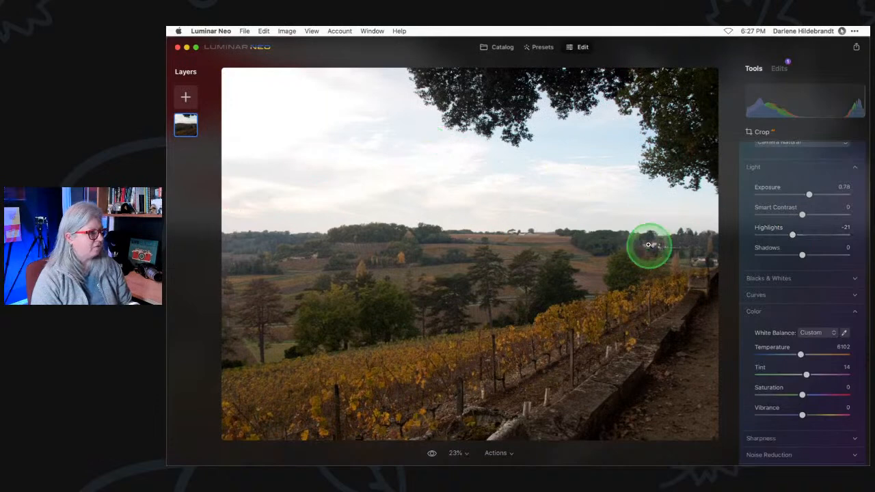
Open the Optics correction settings in the Develop tool.
scroll(796, 255, "down", 2)
scroll(798, 253, "down", 1)
left_click(755, 356)
scroll(797, 279, "down", 2)
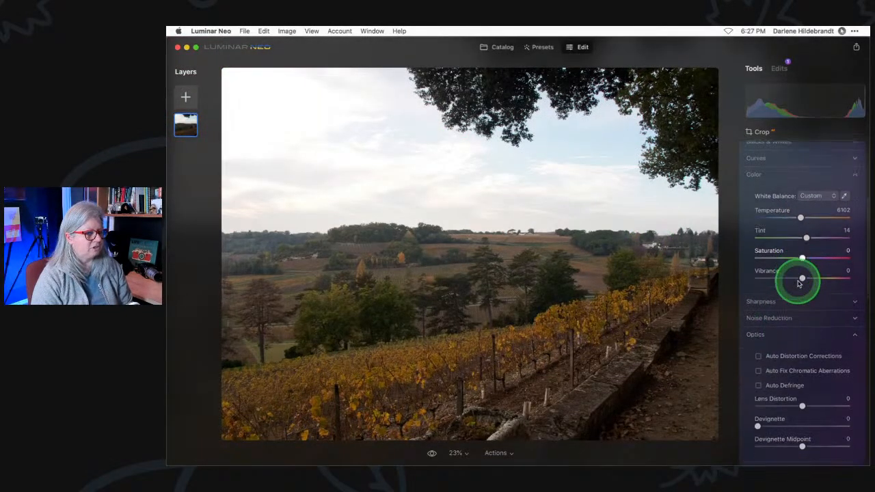
Try Auto Distortion Corrections, Auto Fix Chromatic Aberrations and Auto Defringe together, inspect the tree up close, and turn all three off.
left_click(759, 290)
left_click(758, 305)
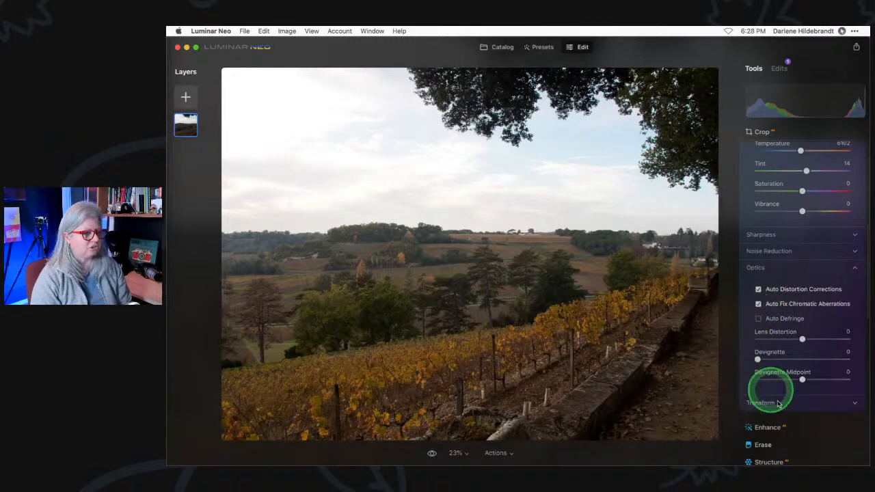
left_click(759, 319)
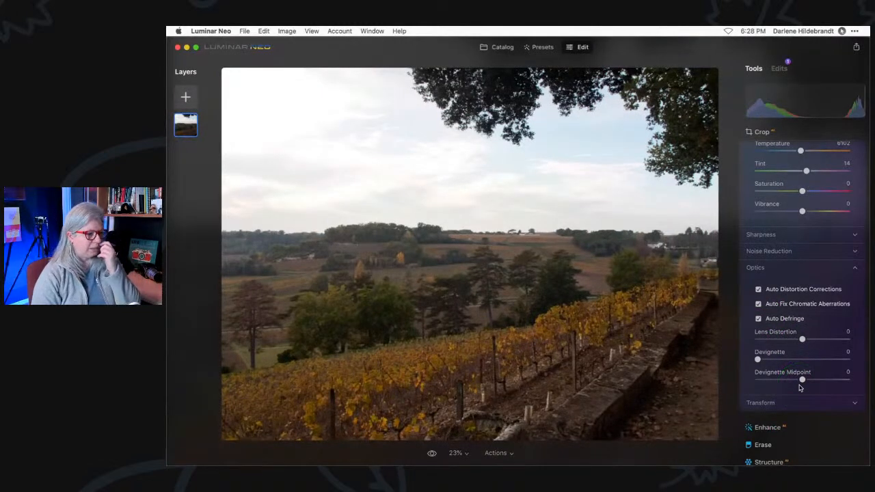
left_click(758, 290)
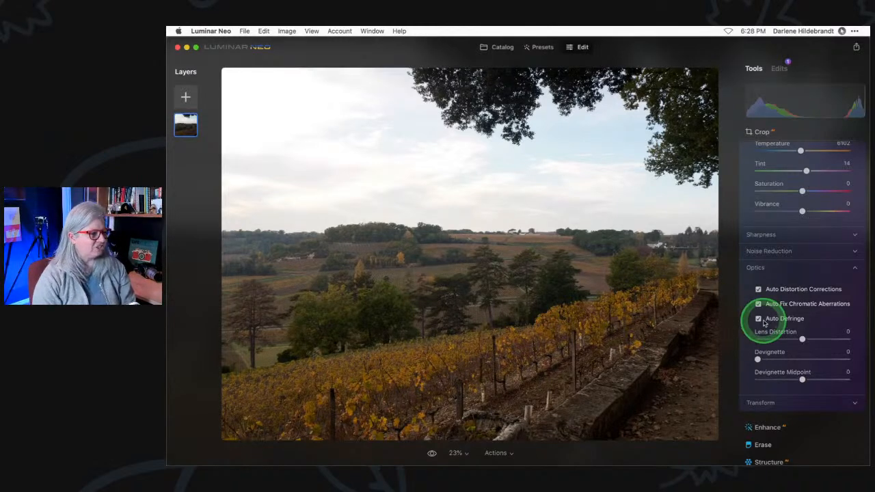
left_click(661, 150)
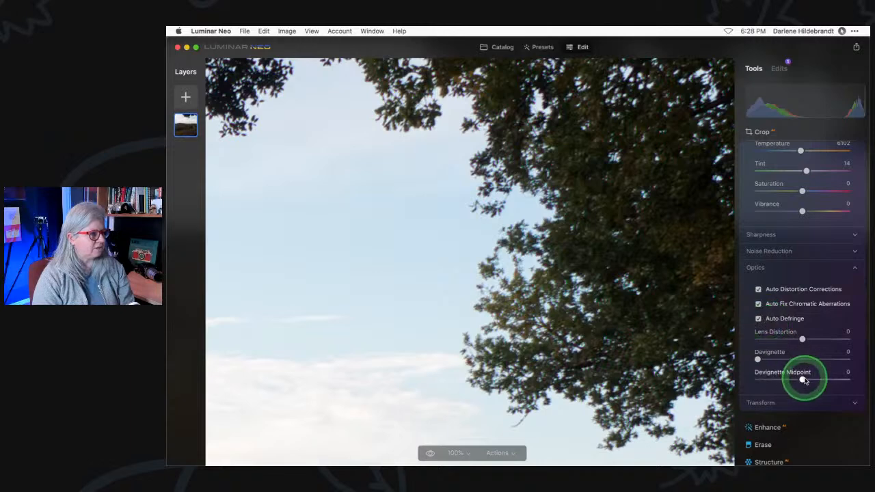
left_click(758, 290)
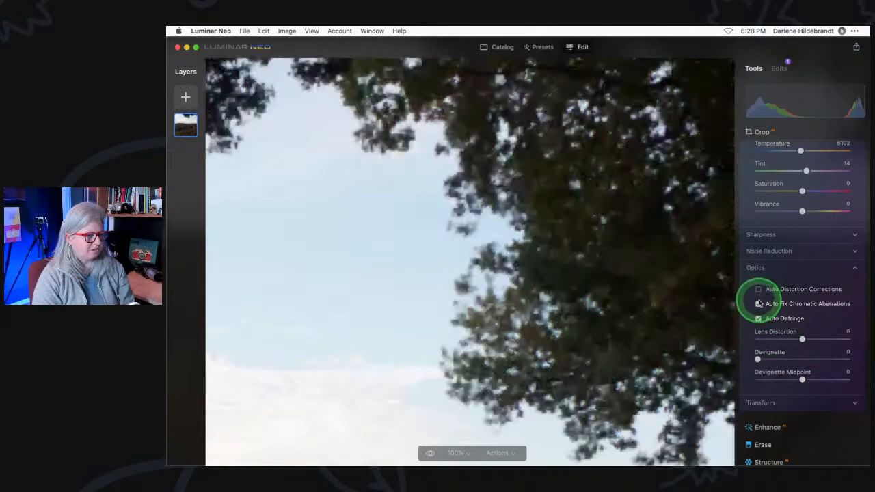
left_click(758, 318)
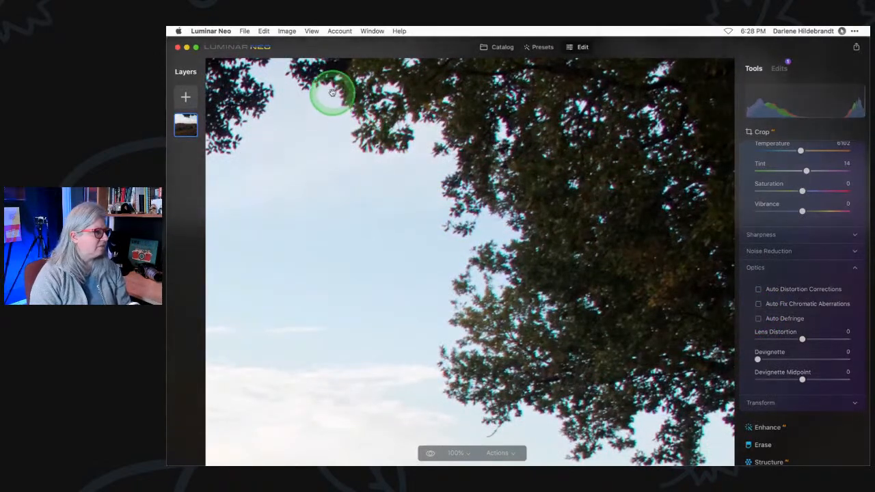
Compare the tree branches at 200% with the fringing corrections off and on, leaving Auto Fix Chromatic Aberrations and Auto Defringe enabled.
left_click(468, 455)
left_click(459, 414)
scroll(417, 230, "up", 5)
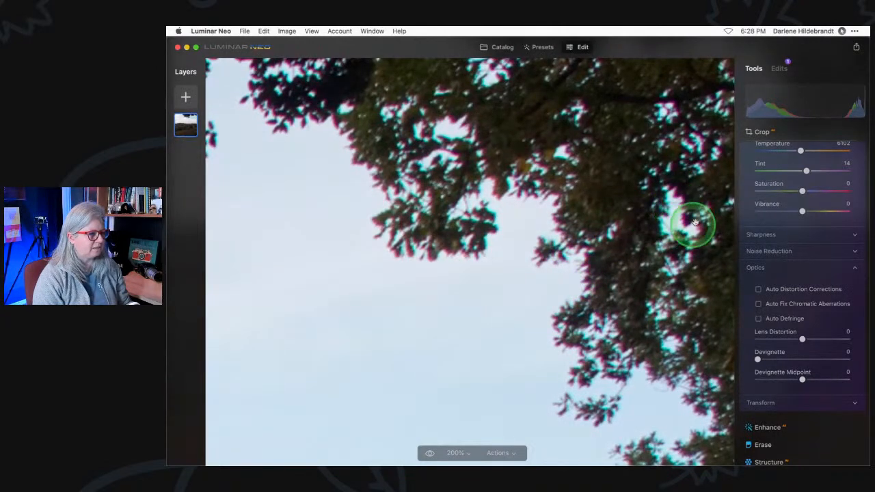
left_click(758, 305)
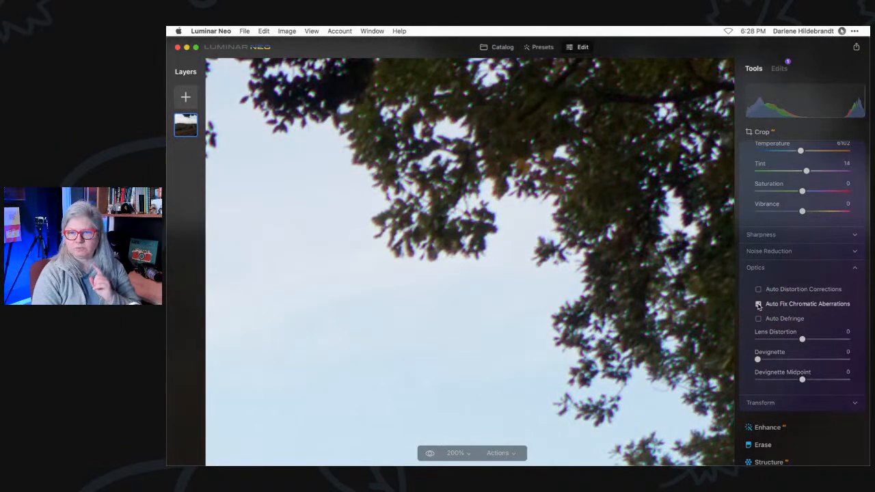
left_click(759, 305)
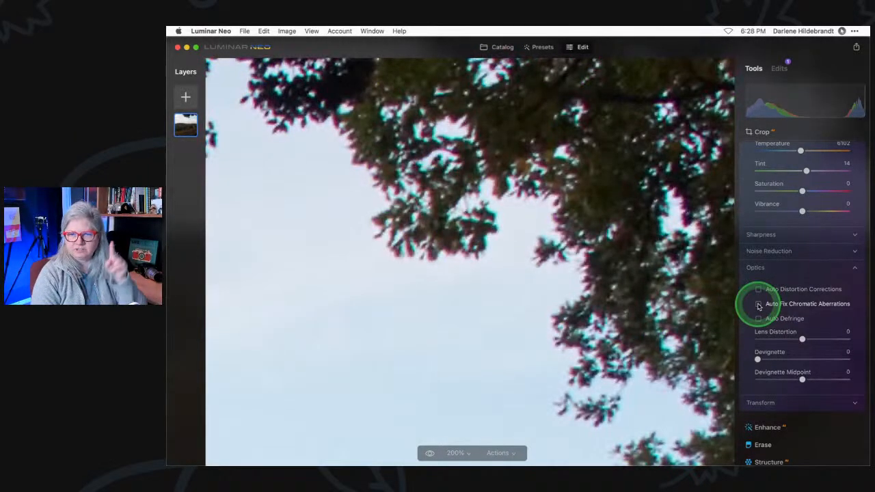
left_click(758, 305)
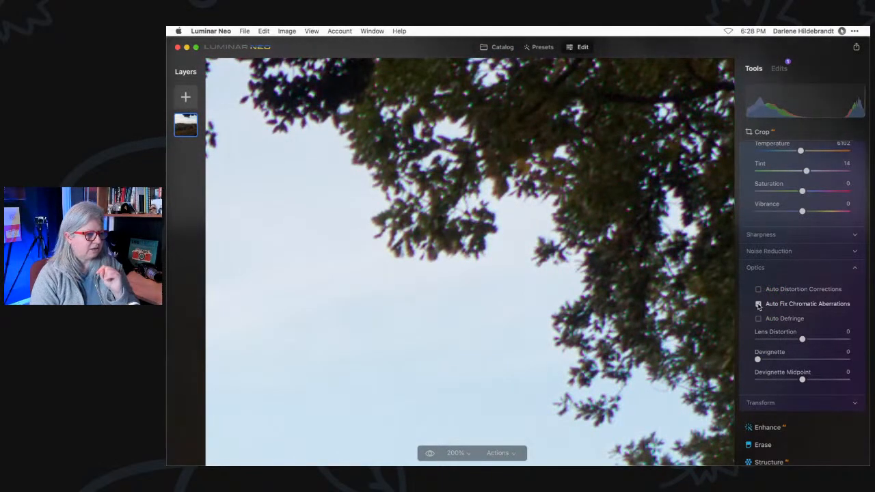
left_click(758, 319)
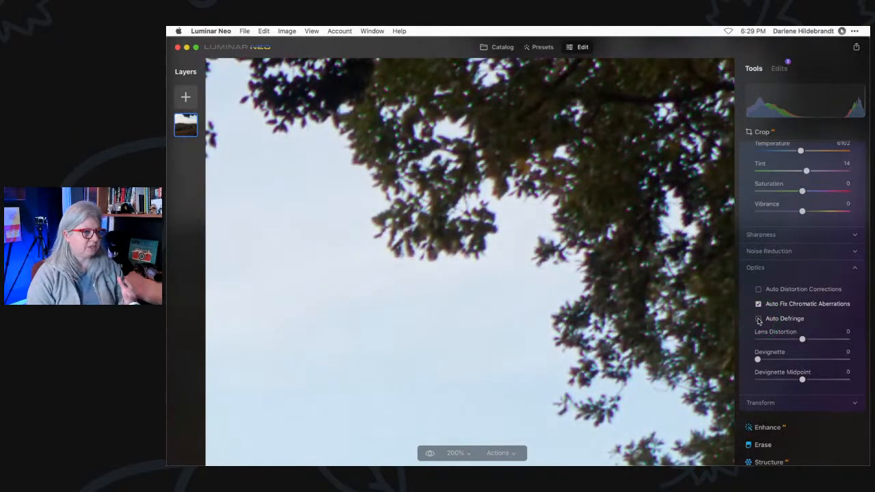
left_click(758, 319)
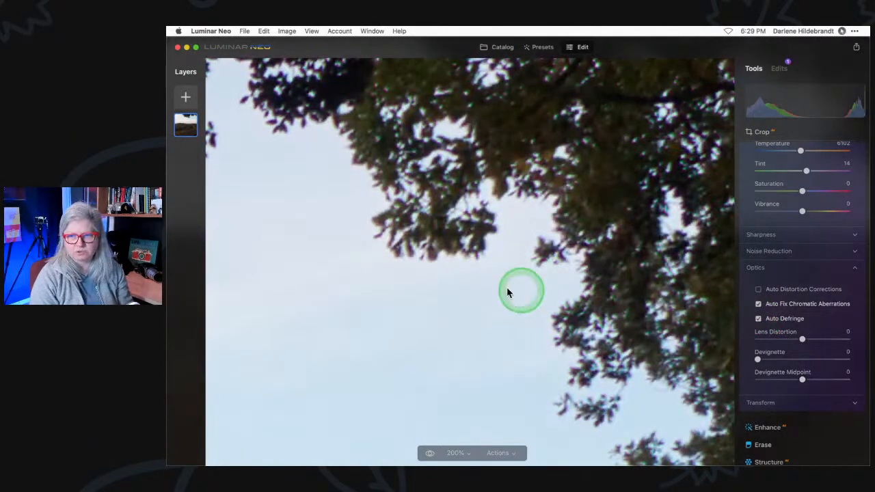
left_click(504, 286)
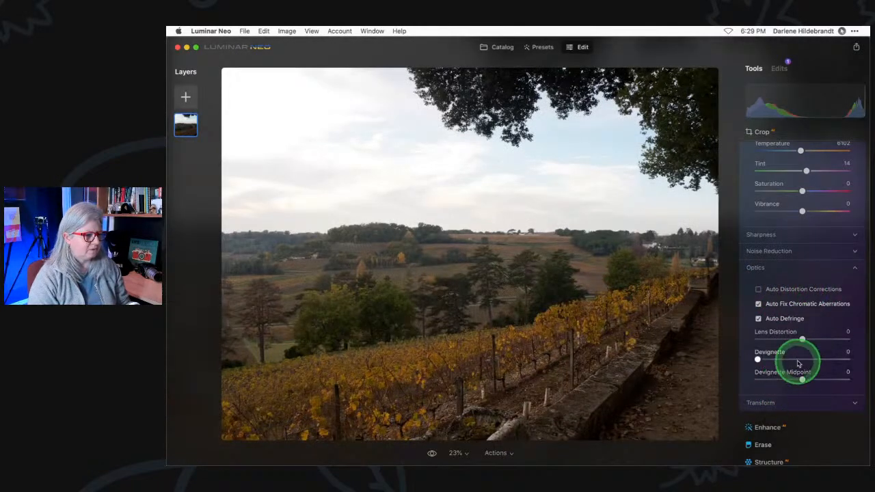
Set Smart Contrast to 6 and add a point in the RGB curve's highlights, pulled slightly down.
scroll(804, 370, "up", 8)
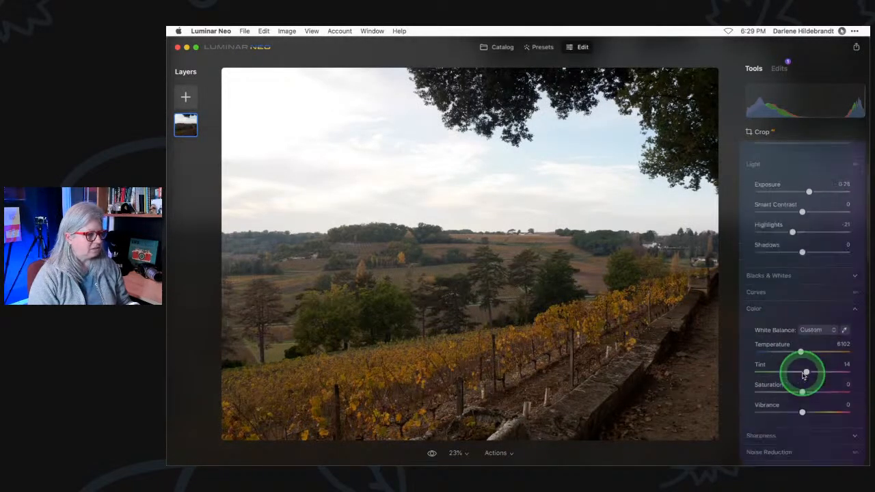
left_click_drag(801, 290, 804, 290)
left_click(756, 370)
scroll(770, 317, "down", 2)
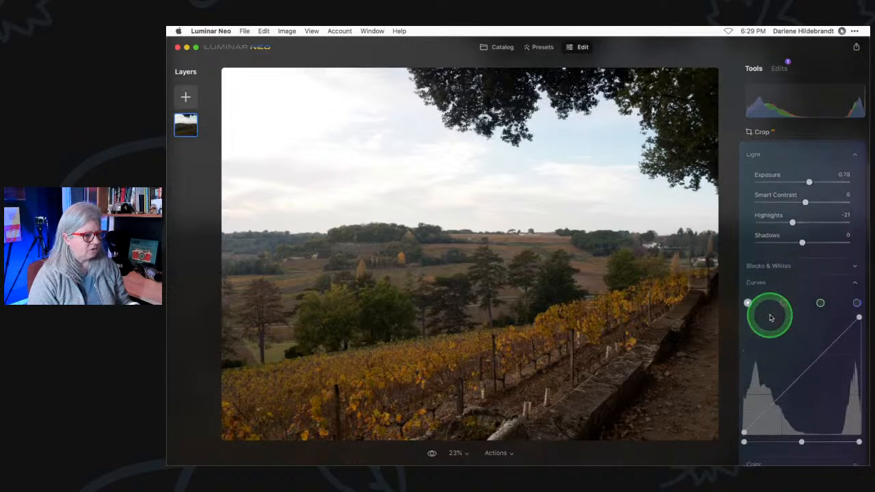
scroll(769, 317, "down", 2)
left_click_drag(832, 295, 835, 302)
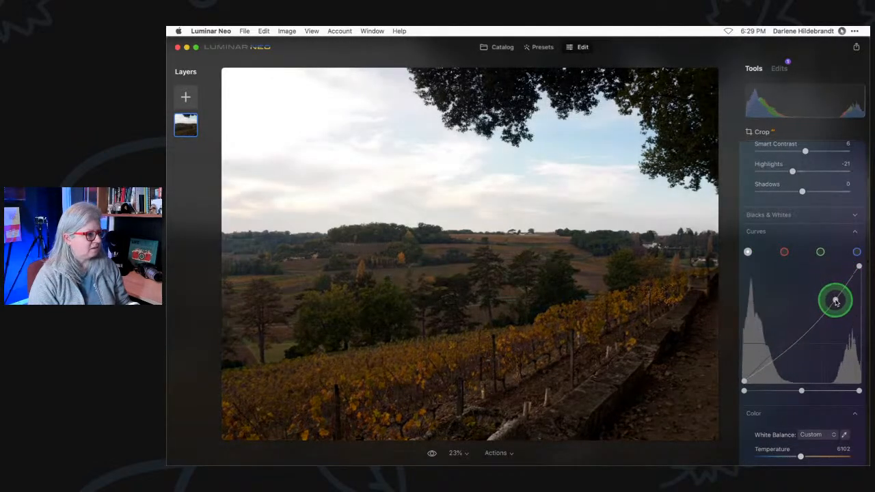
Raise the curve's midtones with a new point and lower its shadows slightly with another.
left_click_drag(814, 332, 808, 324)
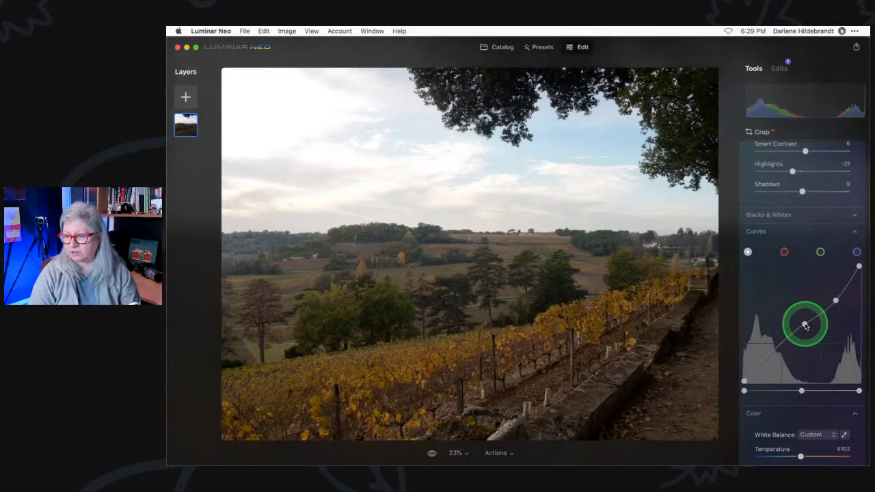
mouse_move(838, 309)
left_mouse_down()
mouse_move(840, 290)
mouse_move(838, 301)
left_mouse_up()
left_click_drag(773, 352, 770, 363)
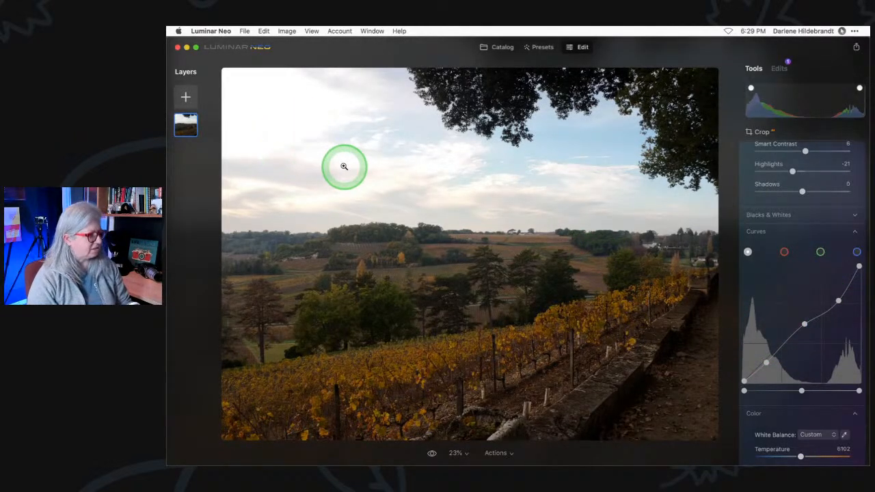
Raise the curve's highlight point back to the diagonal, check the photo for clipping, and close the Develop tool.
key("j")
key("j")
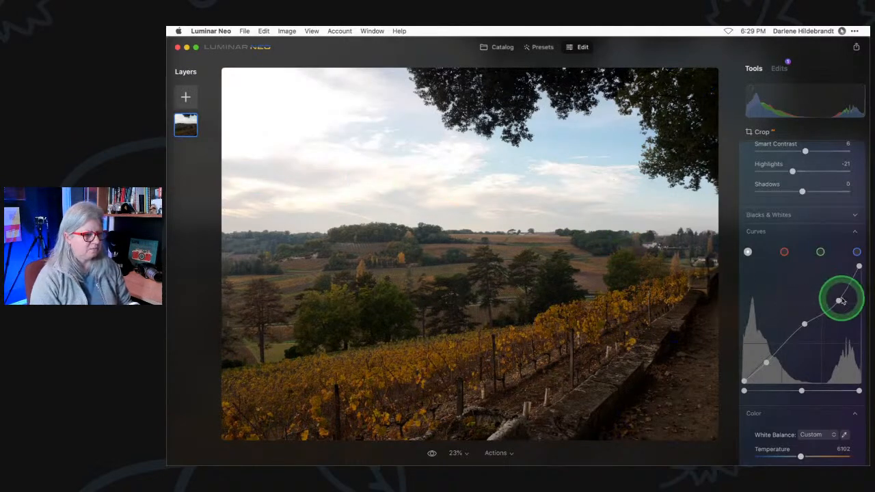
left_click_drag(838, 299, 836, 295)
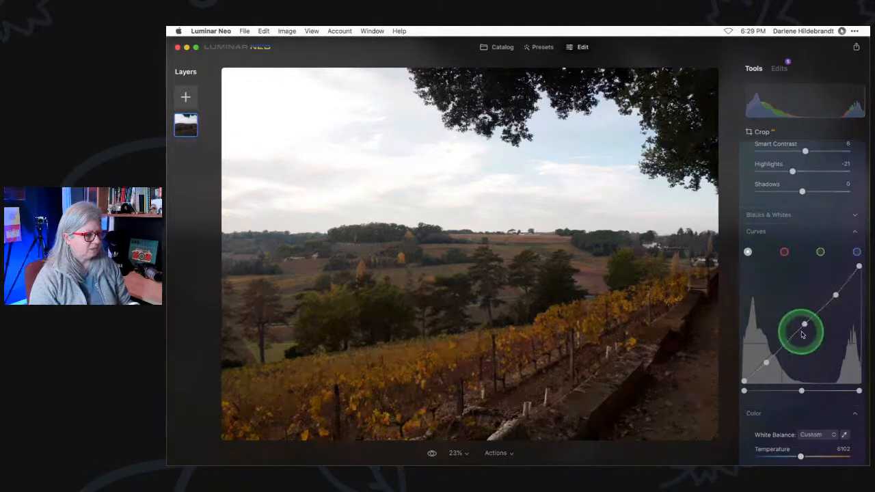
key("j")
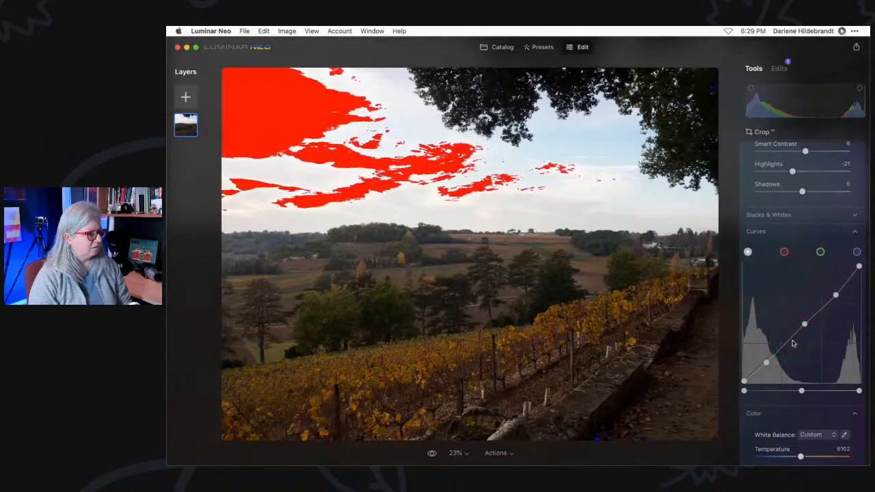
key("j")
scroll(829, 315, "up", 4)
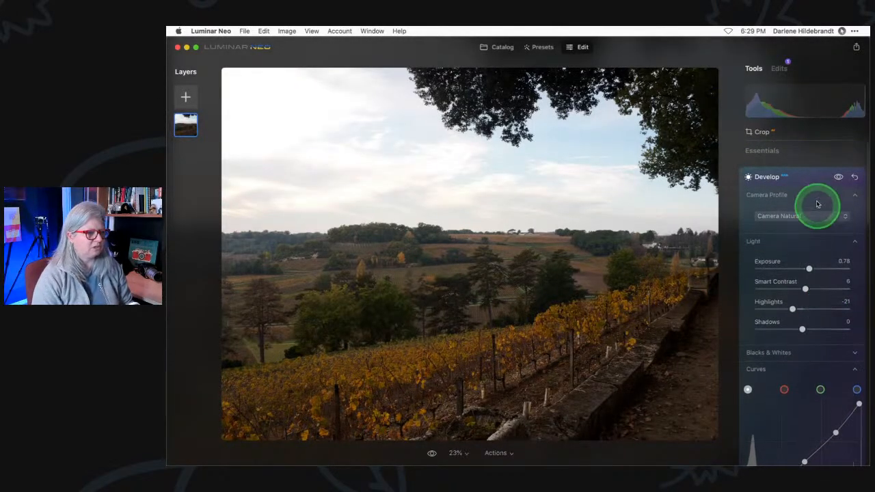
left_click(802, 176)
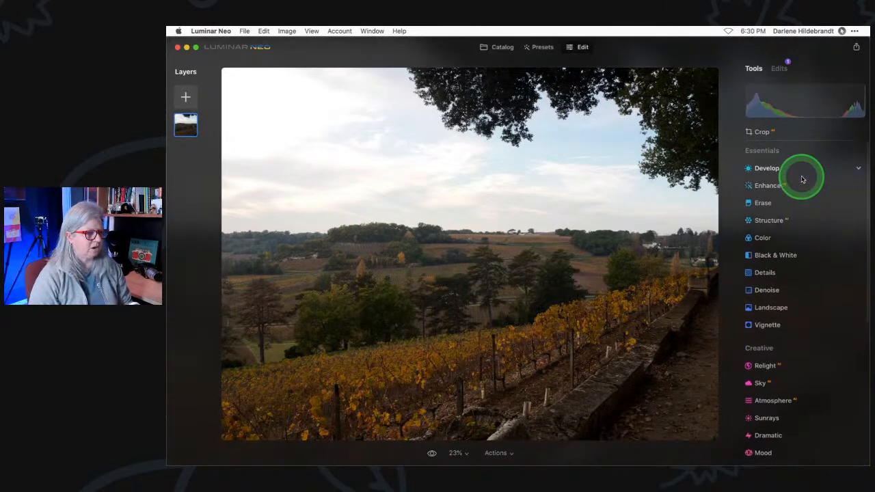
Set the Enhance tool's Accent to 88, and try Sky Enhancer at 80 before returning it to 0.
left_click(802, 185)
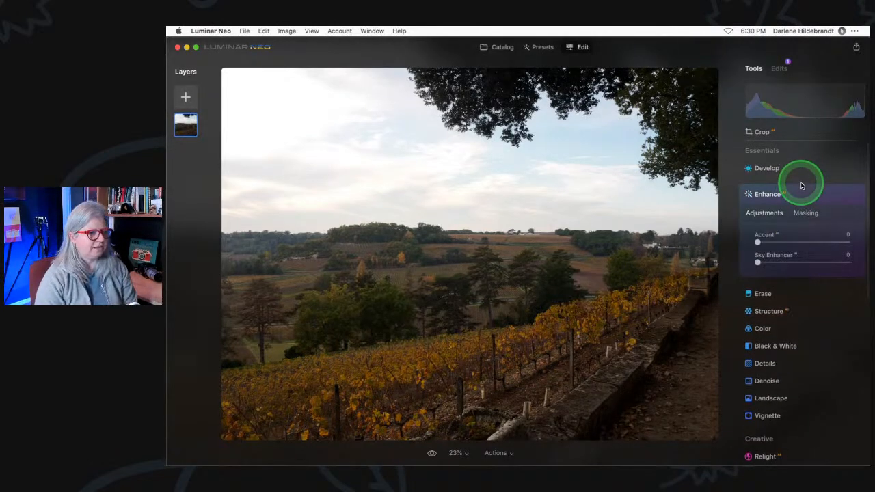
left_click_drag(757, 242, 858, 240)
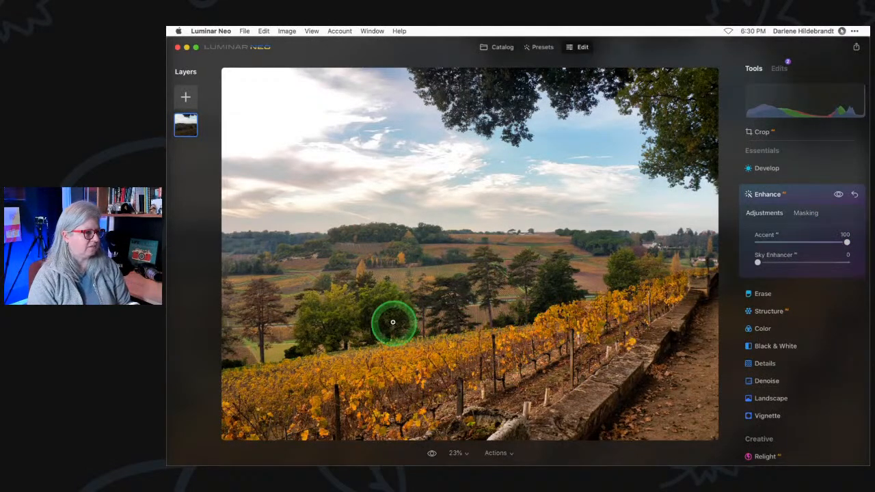
mouse_move(846, 242)
left_mouse_down()
mouse_move(745, 241)
mouse_move(847, 242)
mouse_move(803, 242)
mouse_move(844, 240)
mouse_move(835, 245)
left_mouse_up()
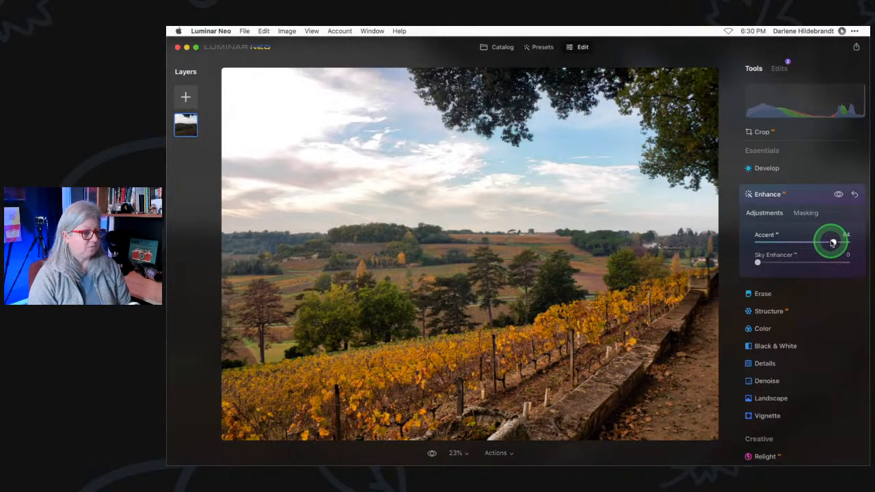
left_click_drag(758, 259, 830, 262)
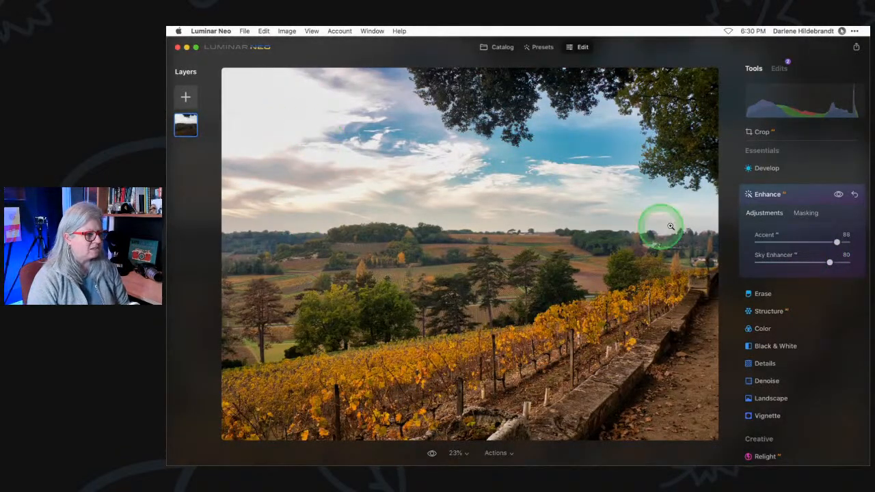
left_click_drag(830, 262, 684, 253)
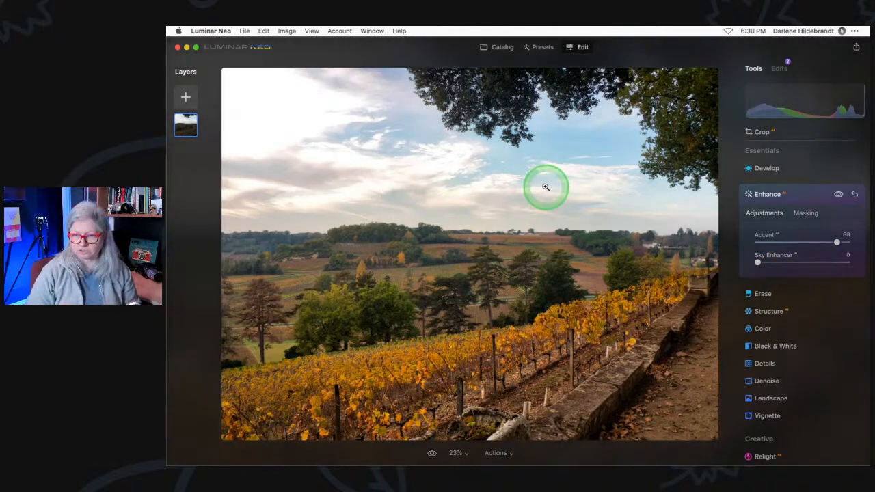
Add an AI mask for the Sky to the Enhance adjustment.
left_click(805, 214)
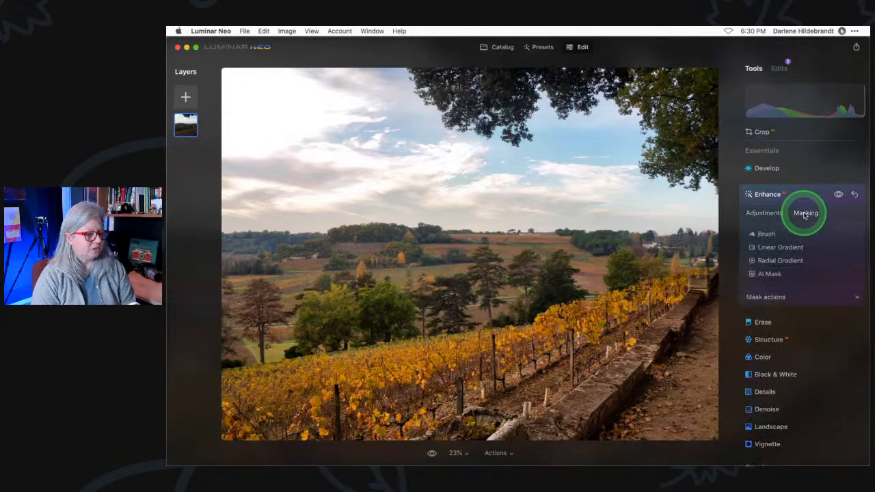
left_click(770, 273)
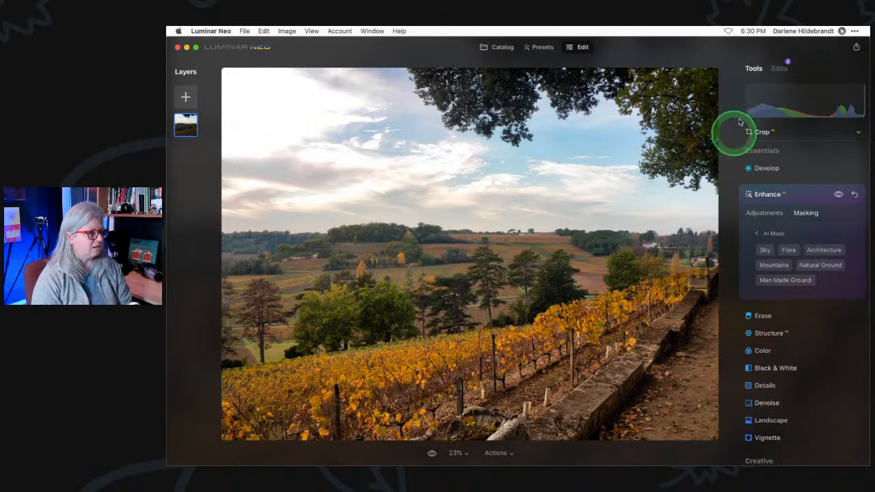
left_click(764, 250)
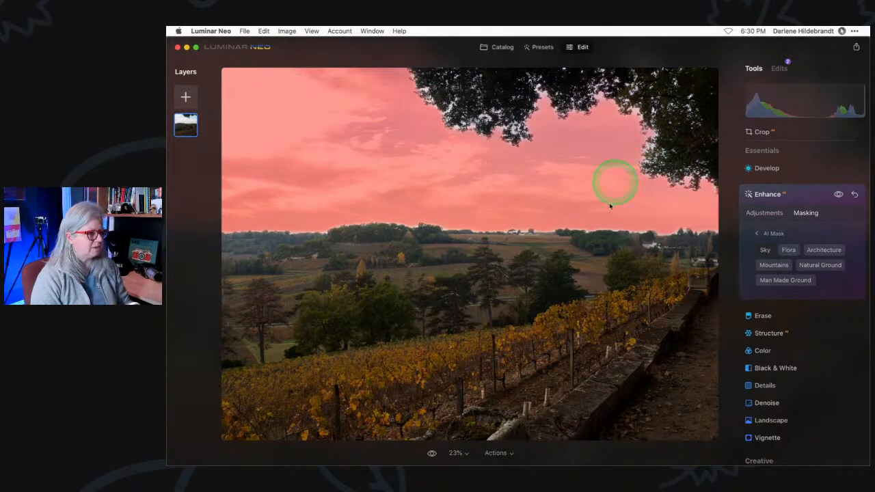
Inspect the sky mask's edge along the horizon, and invert the mask so Enhance applies to everything except the sky.
double_click(568, 233)
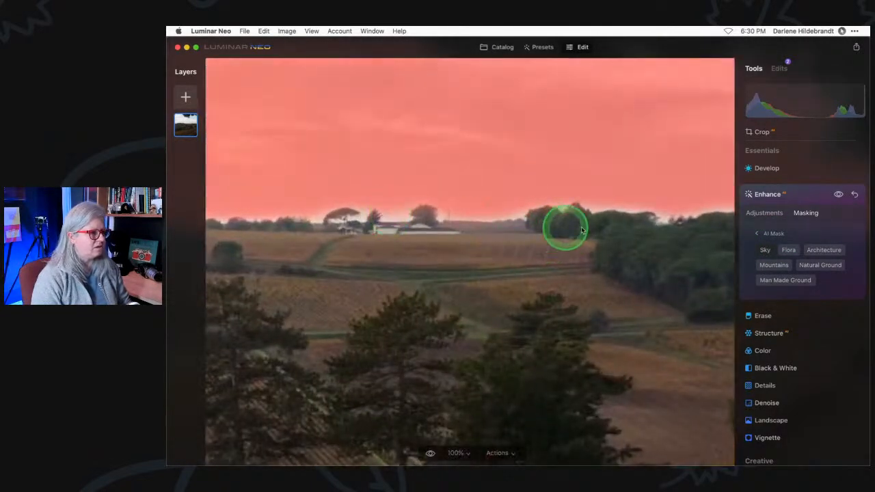
scroll(287, 235, "left", 10)
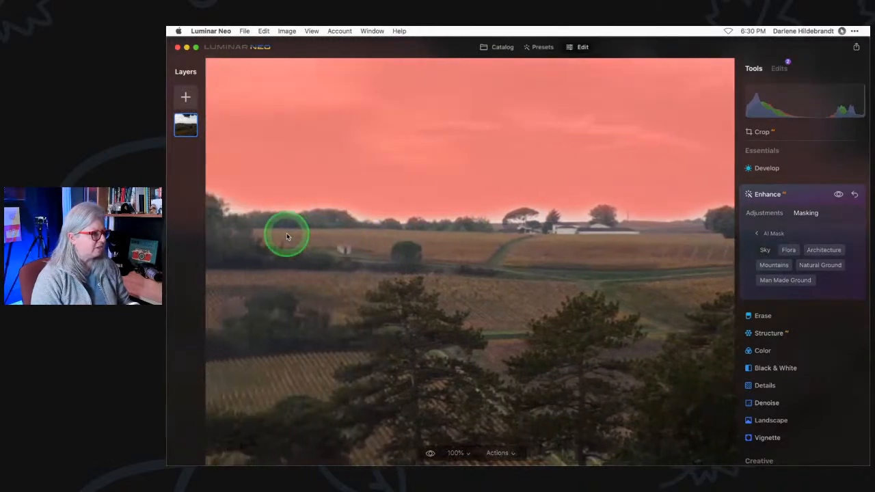
scroll(286, 237, "left", 4)
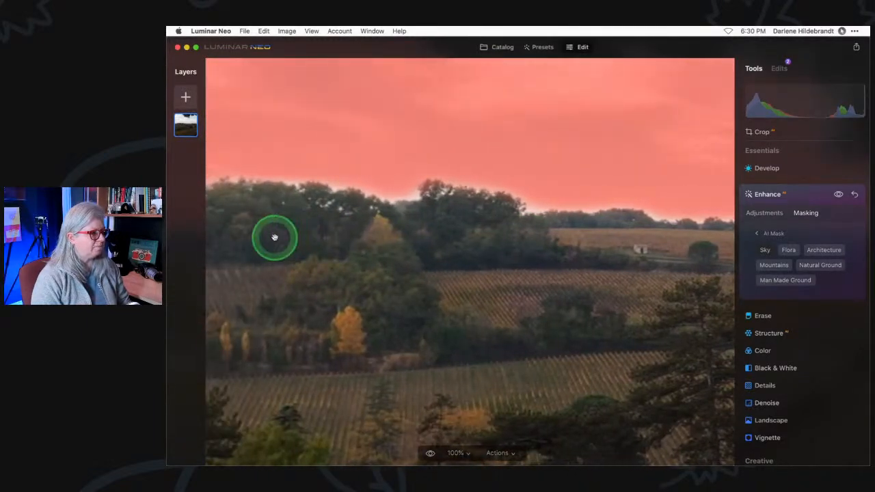
double_click(537, 239)
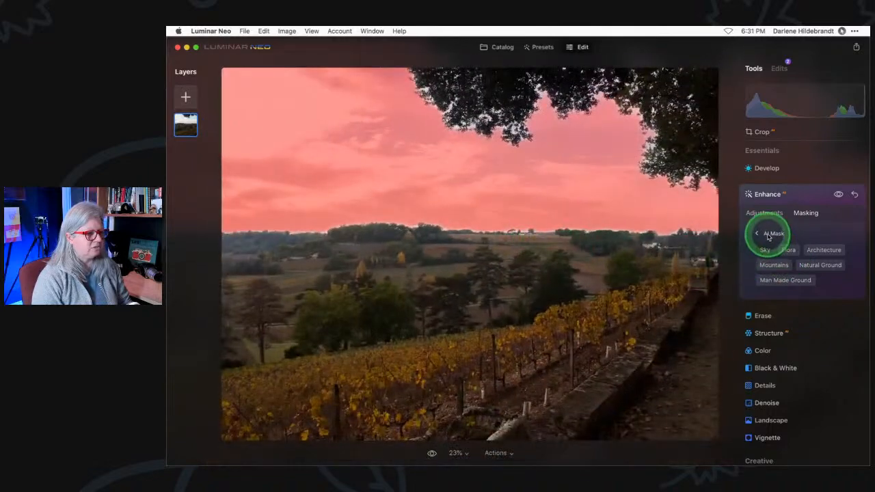
left_click(768, 235)
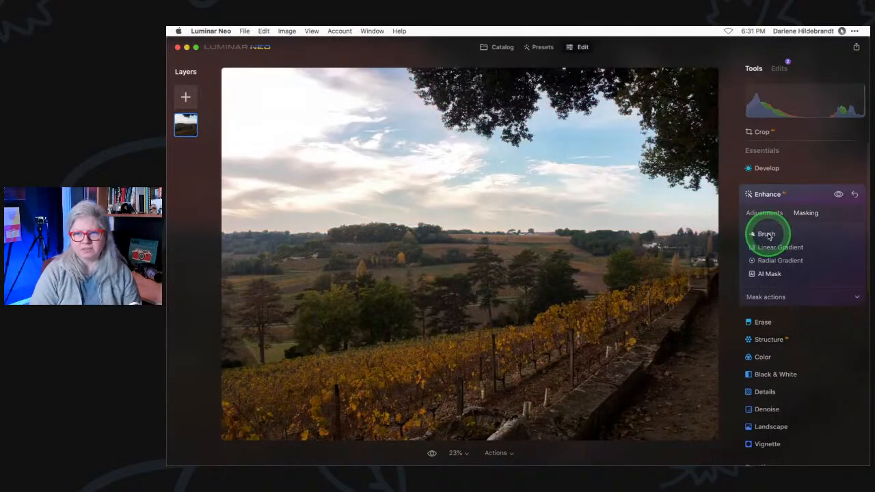
left_click(779, 297)
left_click(831, 329)
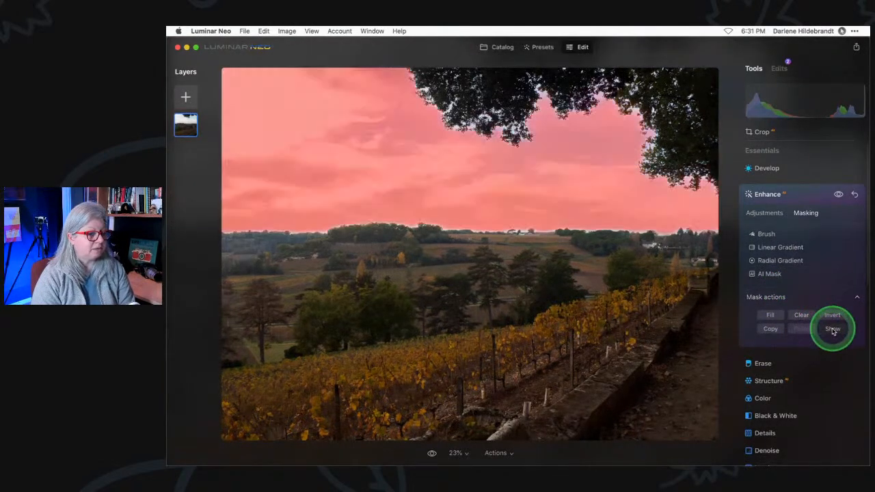
left_click(832, 315)
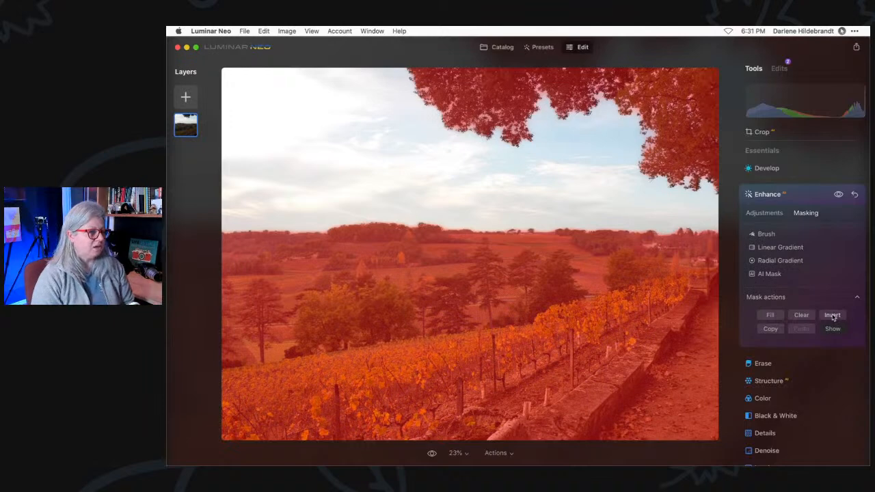
left_click(833, 328)
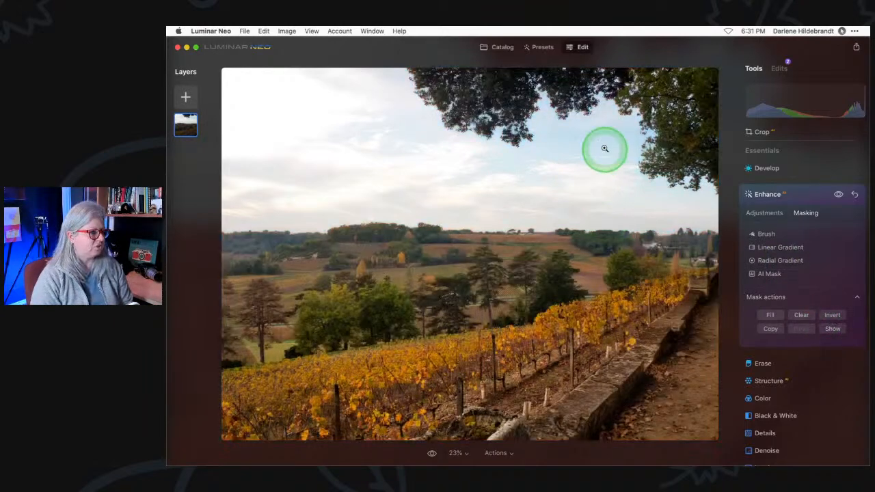
Compare the photo with and without the masked Enhance adjustment.
left_click(839, 196)
left_click(838, 196)
left_click(838, 197)
left_click(838, 196)
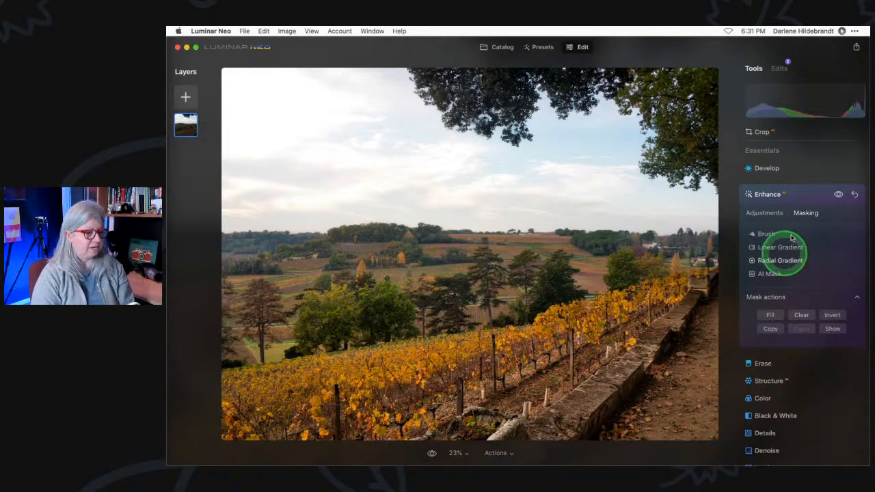
left_click(839, 196)
left_click(838, 196)
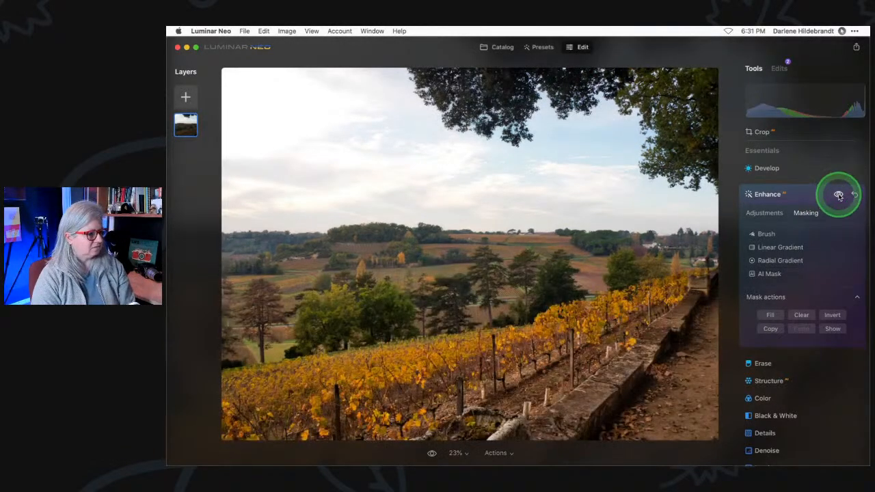
Set the Enhance tool's Accent to 97 and close the tool.
left_click(765, 213)
left_click_drag(836, 242, 846, 243)
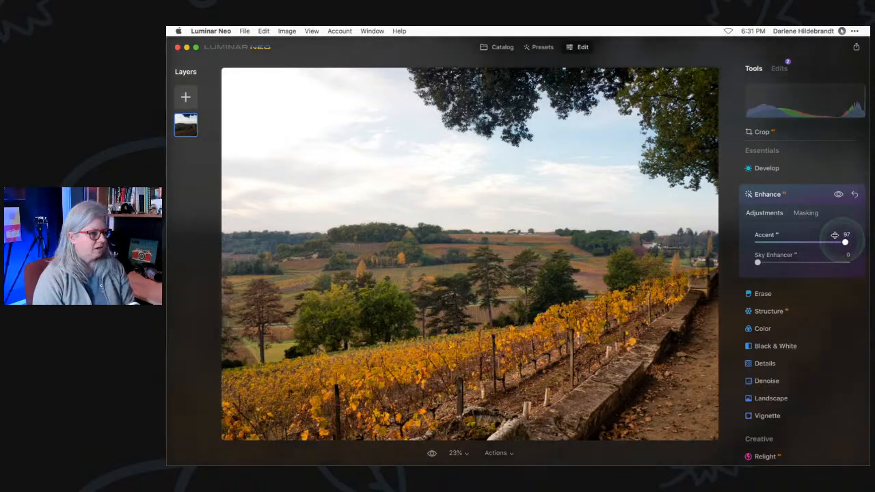
left_click(804, 198)
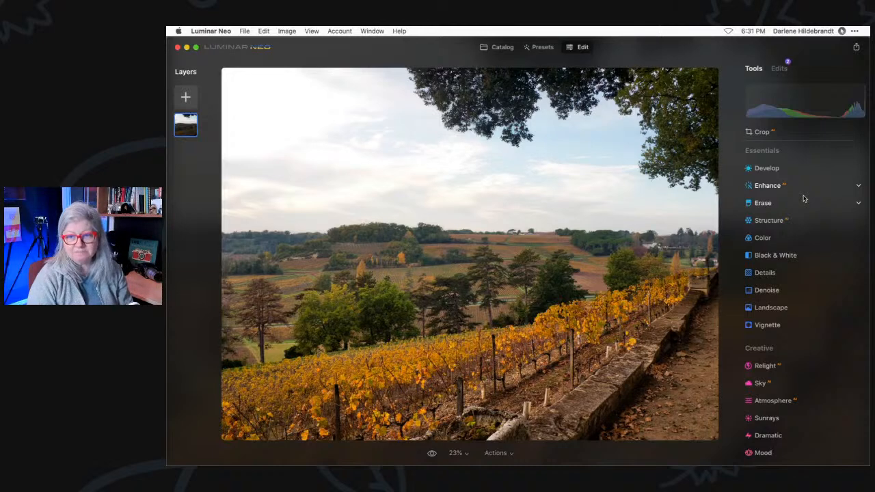
Try Highlights at -100 and Exposure at -1.10 in a new Develop adjustment, and reset it.
left_click(781, 167)
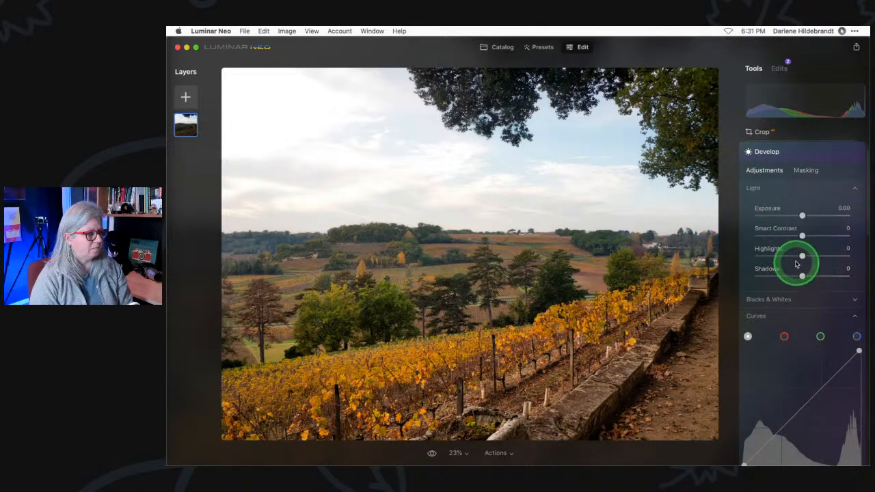
left_click_drag(802, 256, 742, 253)
left_click(803, 216)
left_click_drag(803, 217, 791, 217)
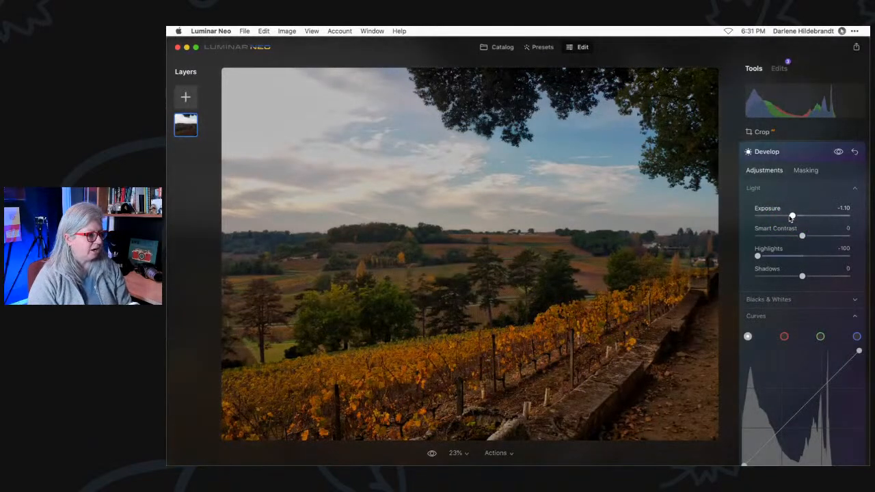
left_click(792, 217)
left_click(851, 154)
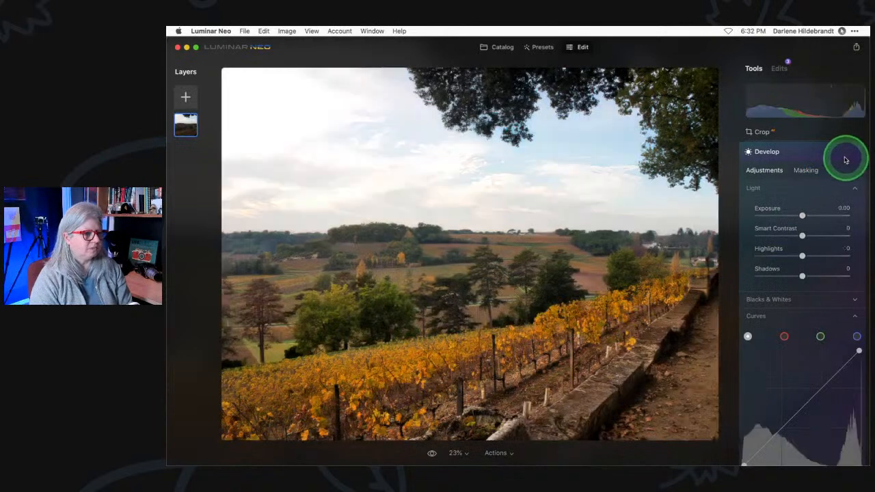
Delete the extra Develop adjustment from the edit history and return to the tools.
left_click(816, 153)
left_click(780, 69)
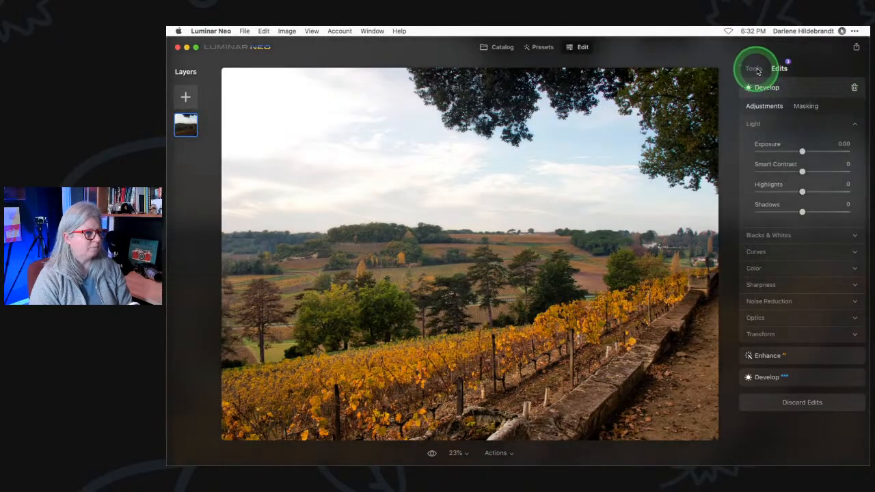
left_click(854, 87)
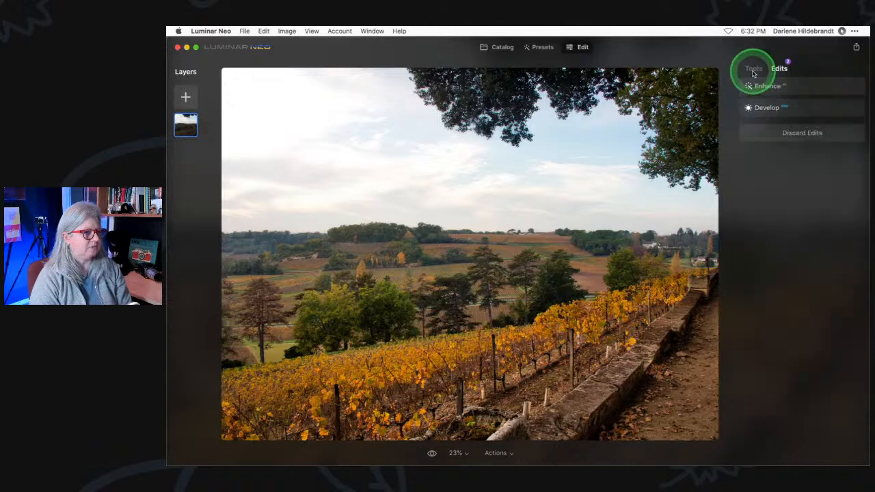
left_click(755, 69)
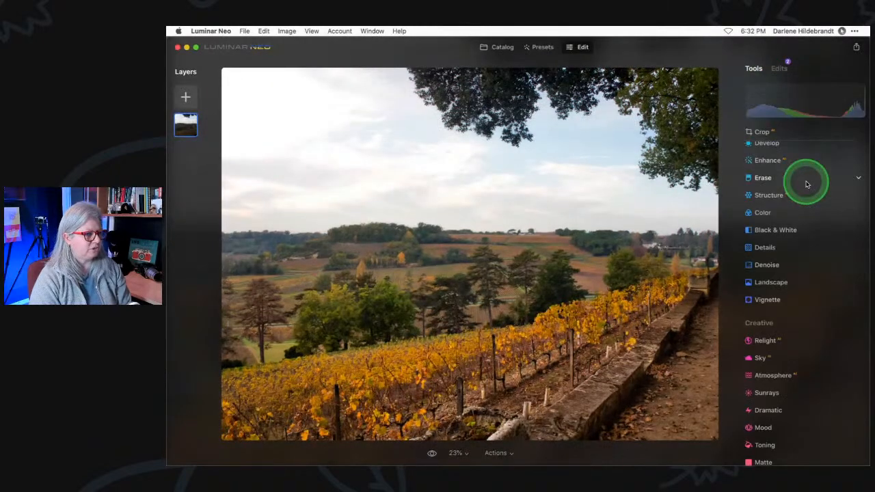
Open the Sky tool and switch the sky collection to DPM Sky replacement pack #1.
scroll(786, 232, "down", 2)
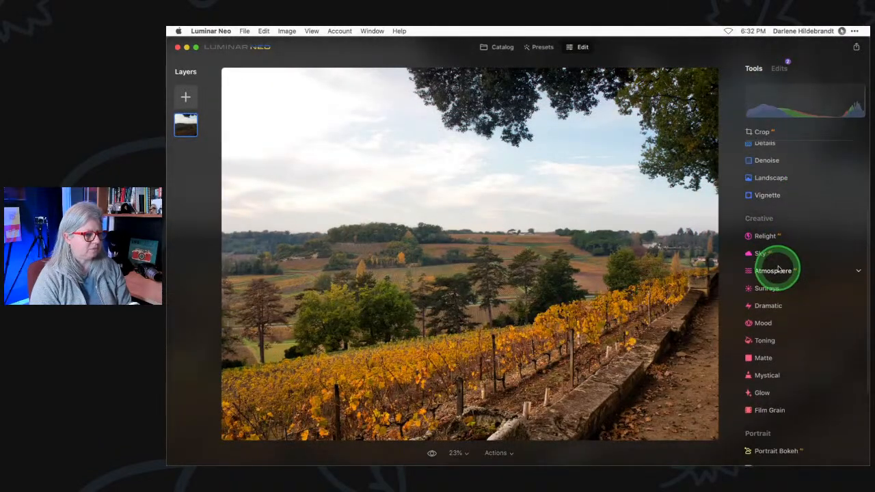
left_click(775, 256)
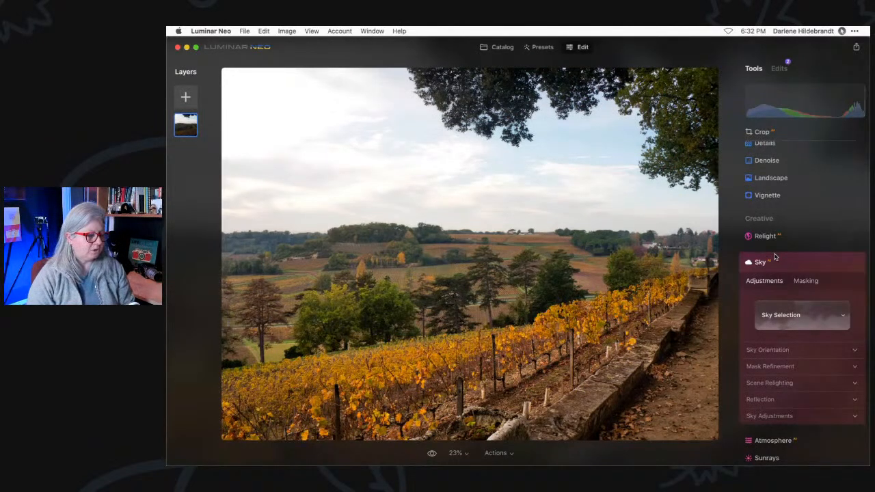
scroll(795, 240, "down", 2)
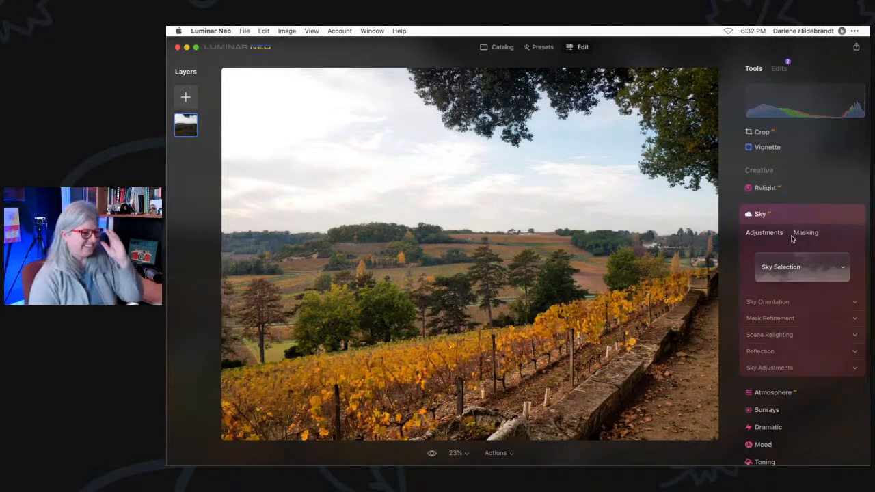
left_click(797, 264)
left_click(798, 262)
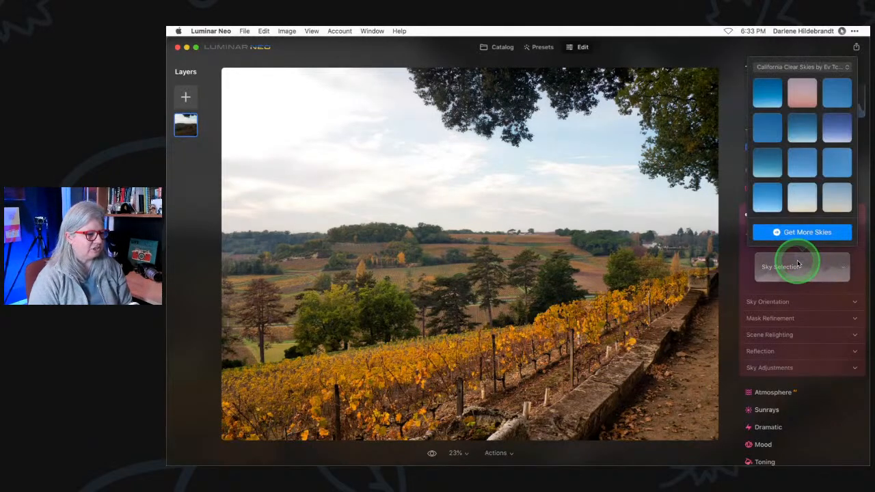
left_click(800, 66)
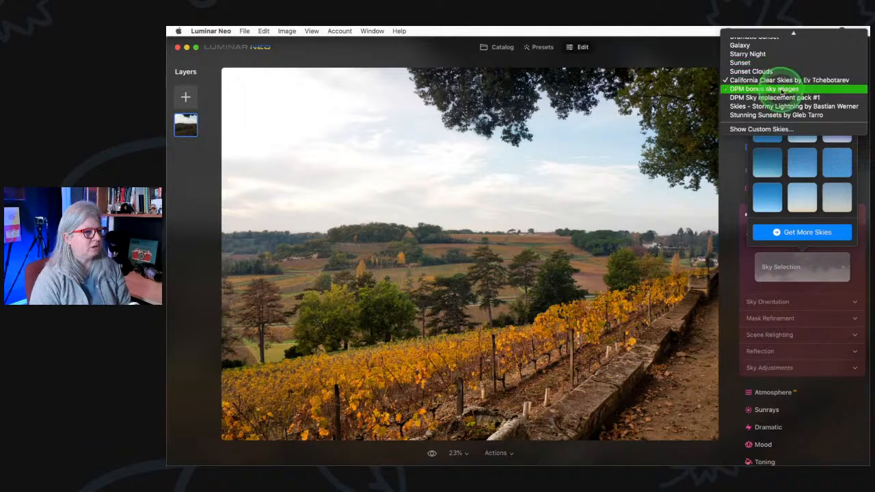
left_click(782, 97)
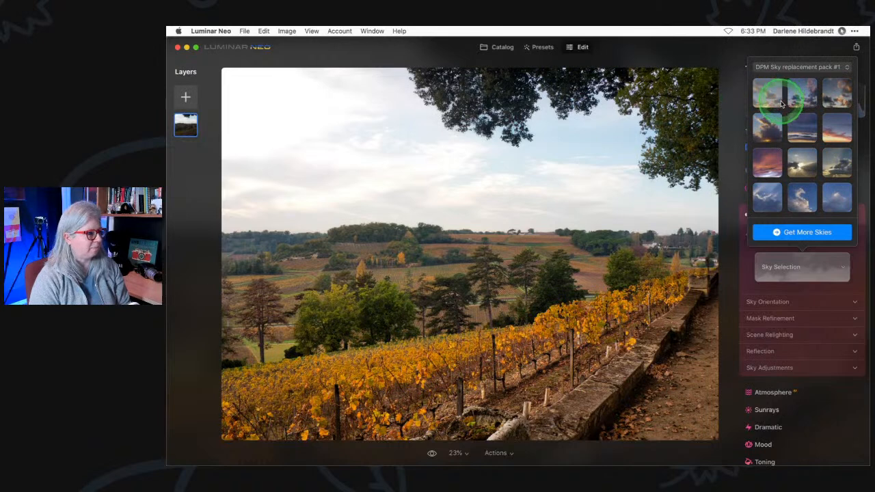
left_click(791, 117)
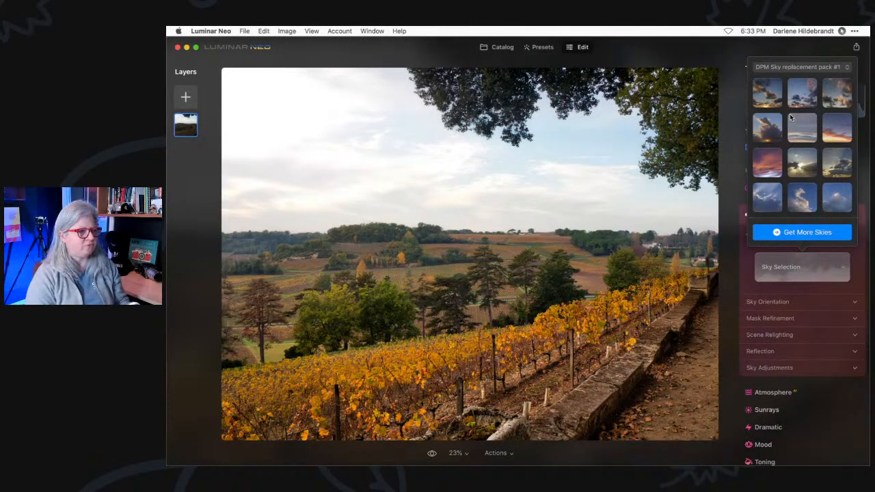
left_click(745, 272)
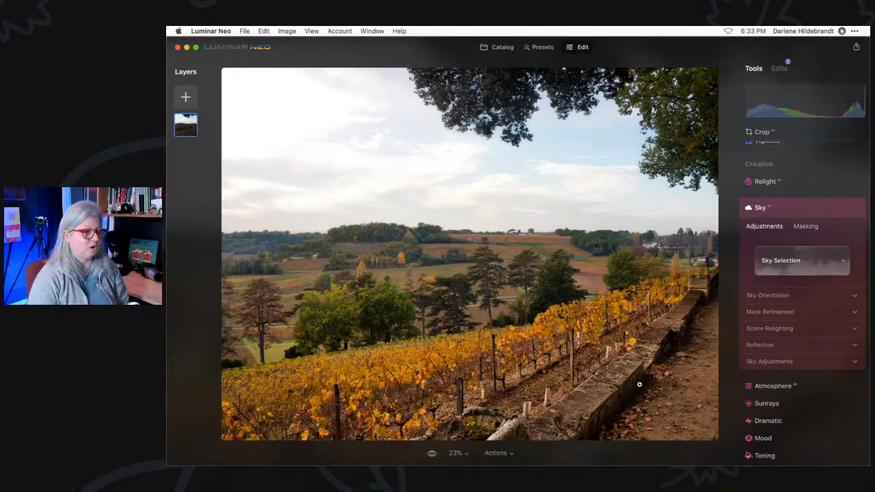
Replace the sky with the pink and orange sunset at the end of the pack's second row.
left_click(790, 261)
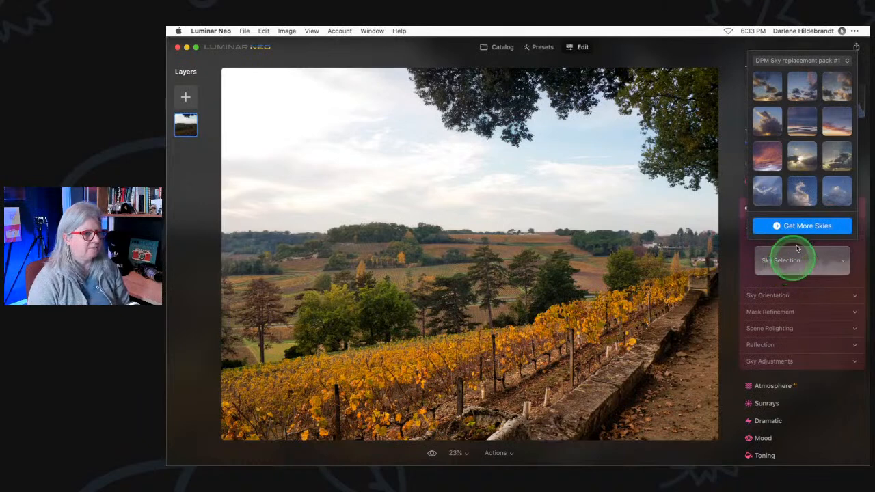
left_click(832, 119)
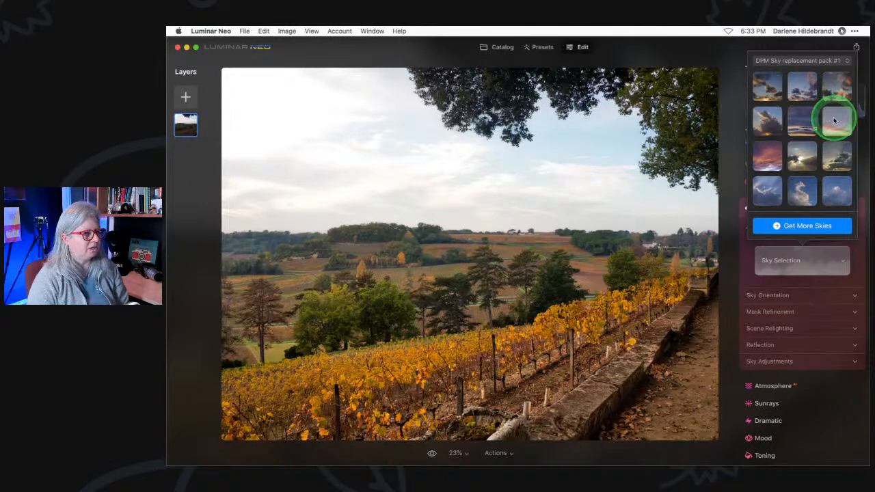
left_click(745, 266)
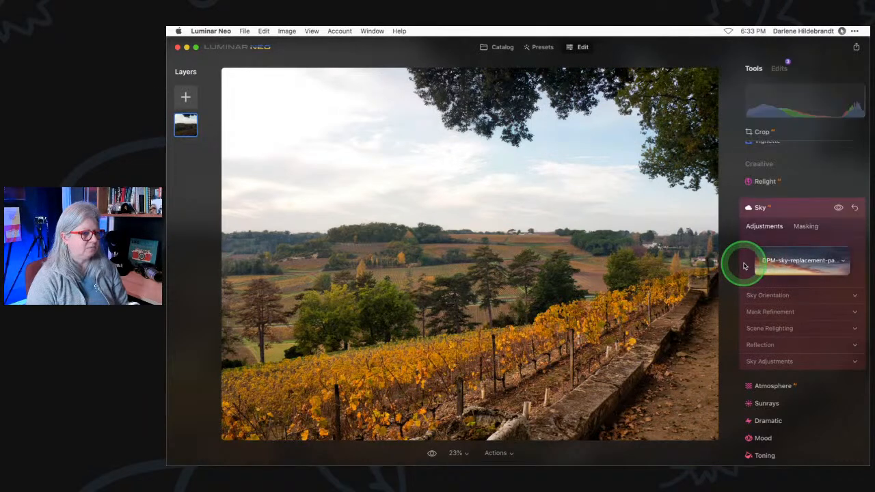
Expand the Sky Orientation and Mask Refinement settings, and inspect how the new sky blends around the tree branches.
left_click(757, 298)
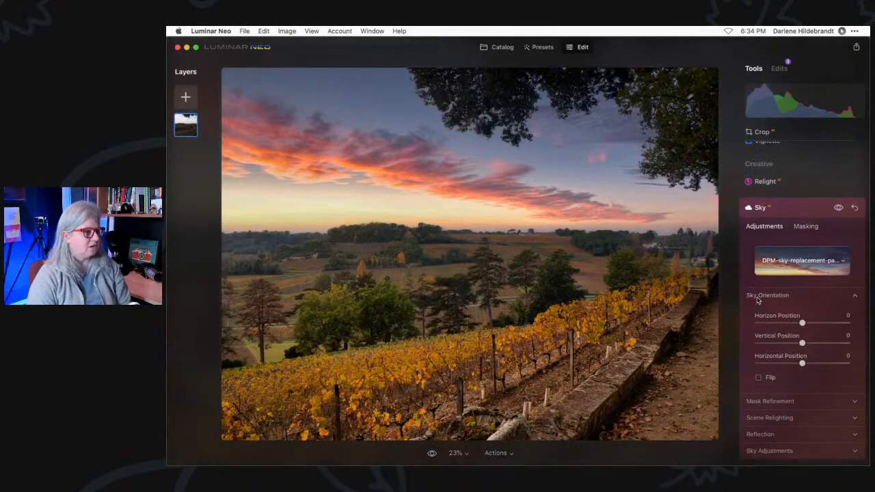
scroll(784, 349, "up", 1)
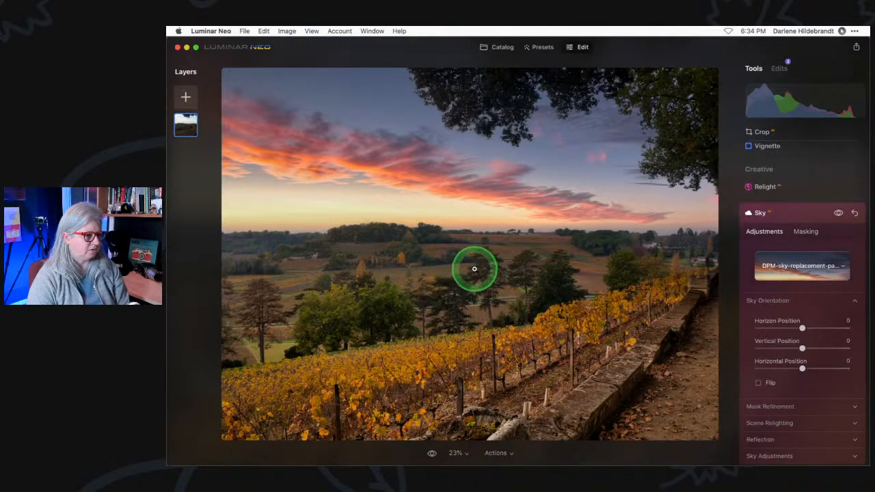
left_click(791, 273)
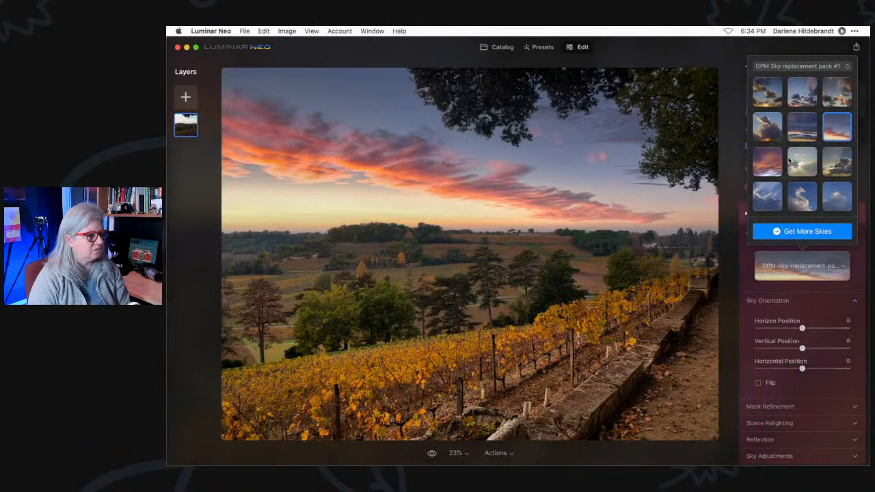
left_click(747, 262)
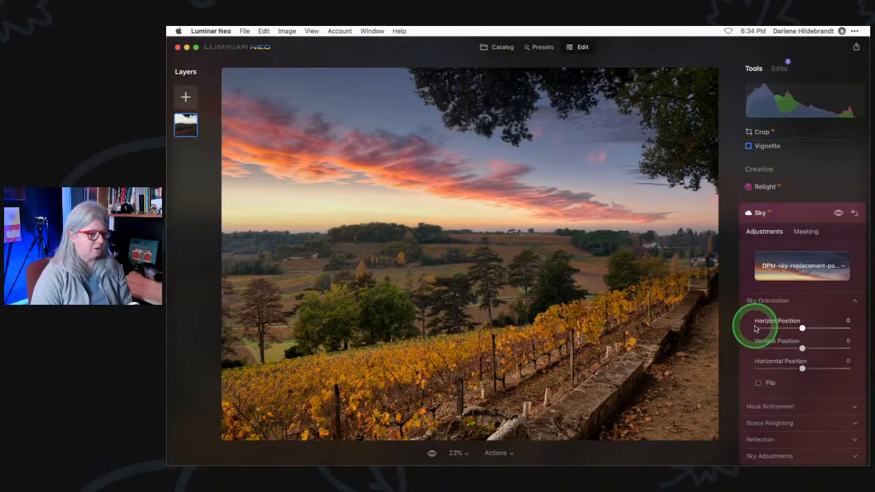
scroll(752, 321, "down", 2)
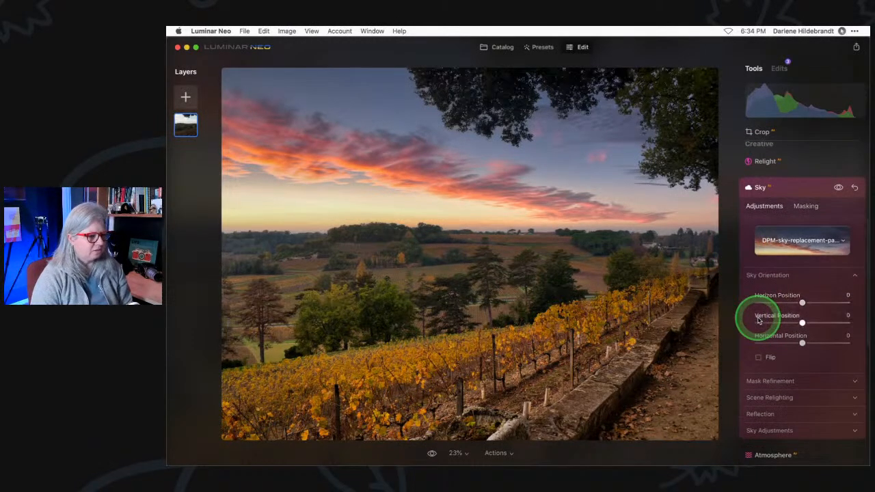
left_click(749, 367)
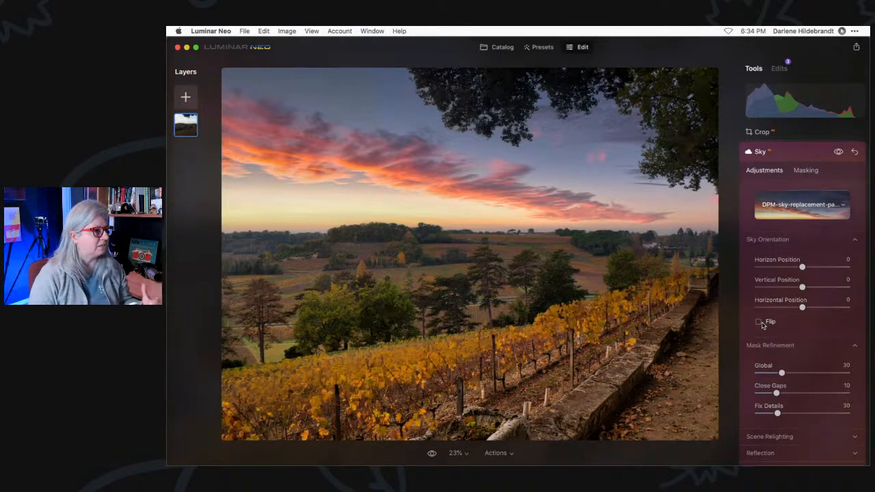
double_click(445, 105)
left_click_drag(445, 197, 617, 278)
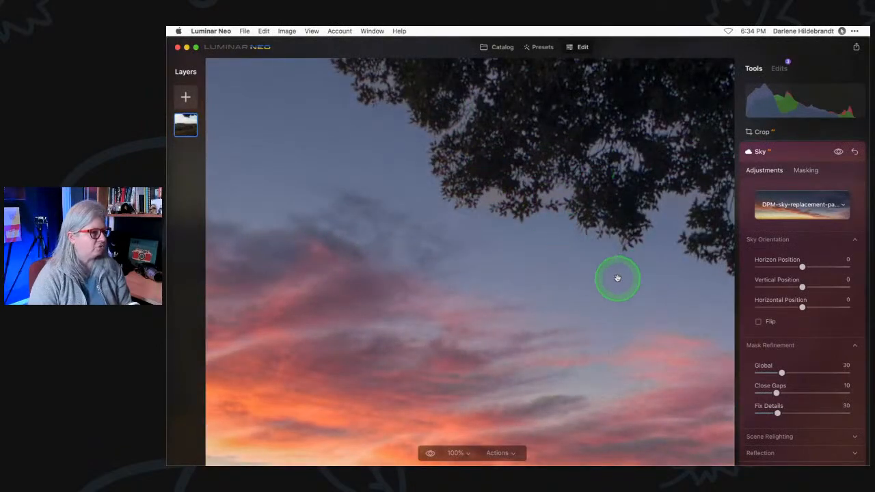
double_click(617, 278)
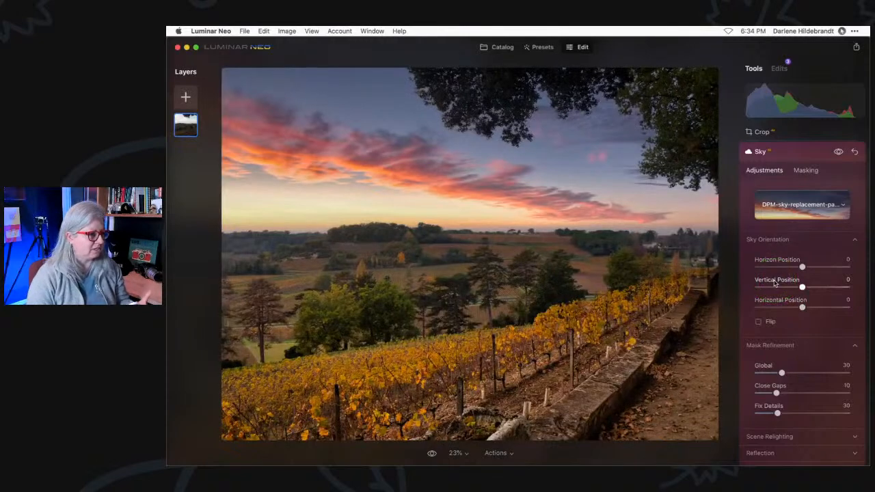
Set the replacement sky's Horizon Position to -3.
left_click(804, 170)
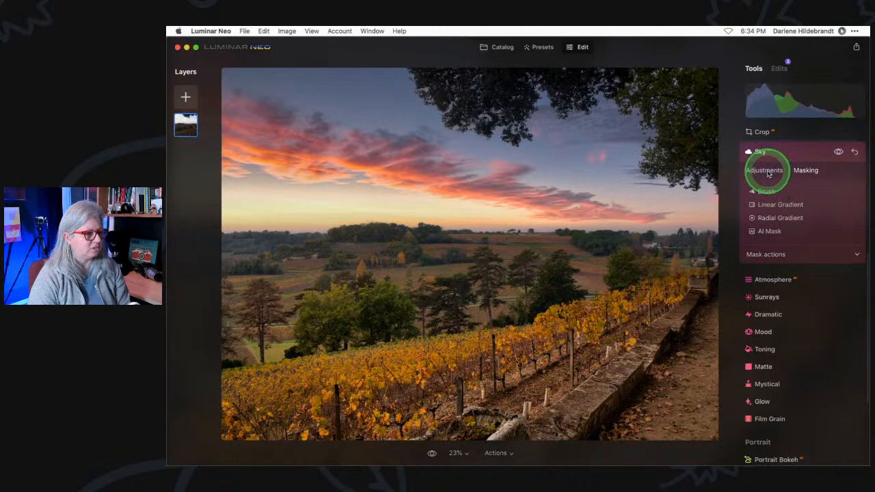
left_click(765, 171)
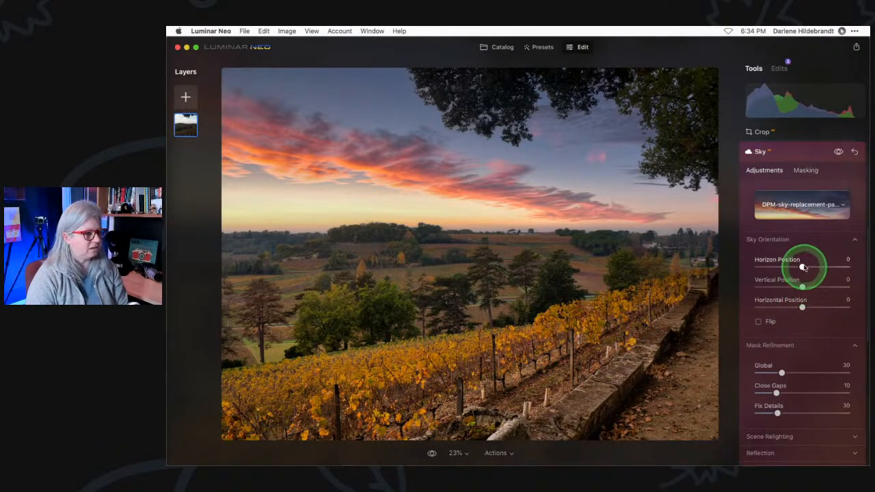
left_click_drag(802, 267, 801, 267)
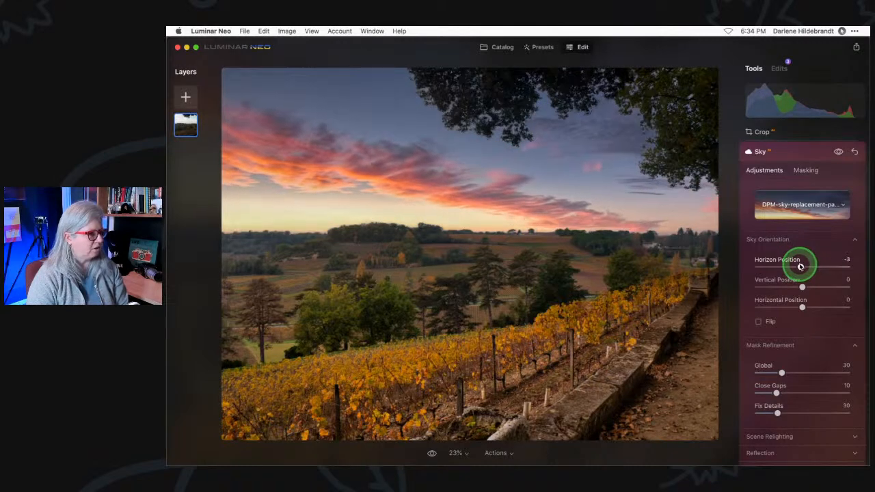
Shift the replacement sky to Horizontal Position 3, keeping Vertical Position at 0.
left_click_drag(802, 286, 804, 308)
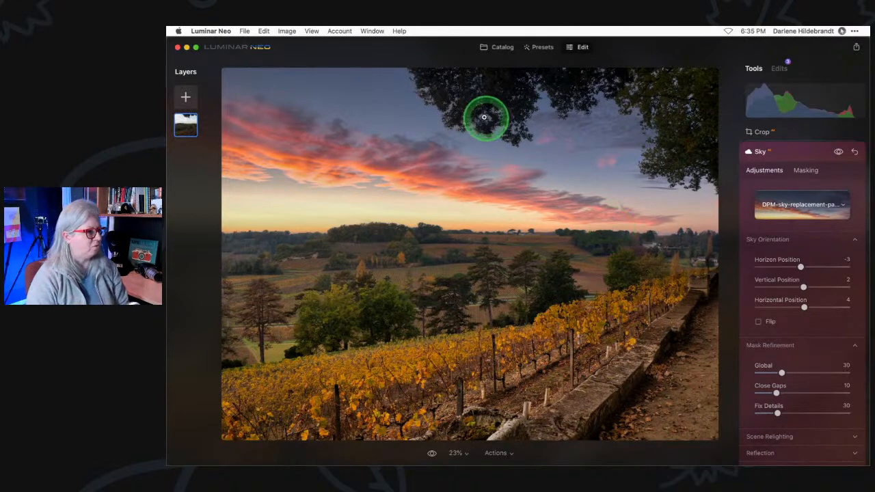
left_click_drag(804, 289, 804, 307)
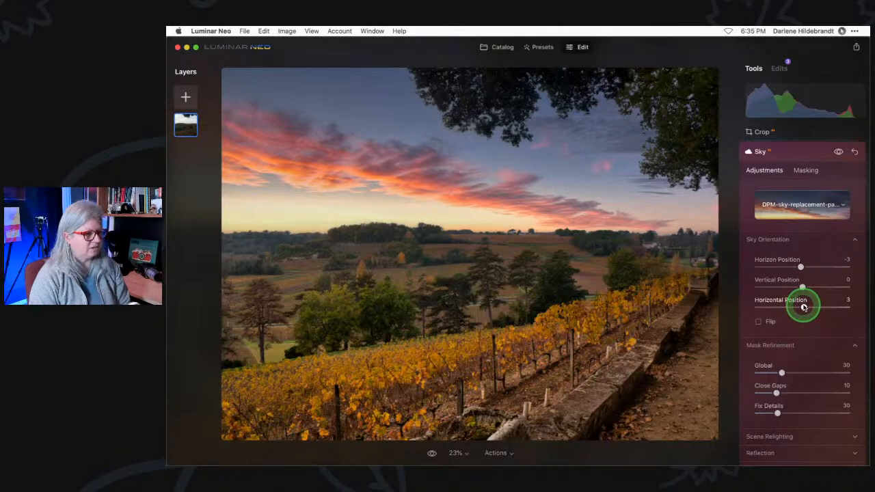
left_click(814, 286)
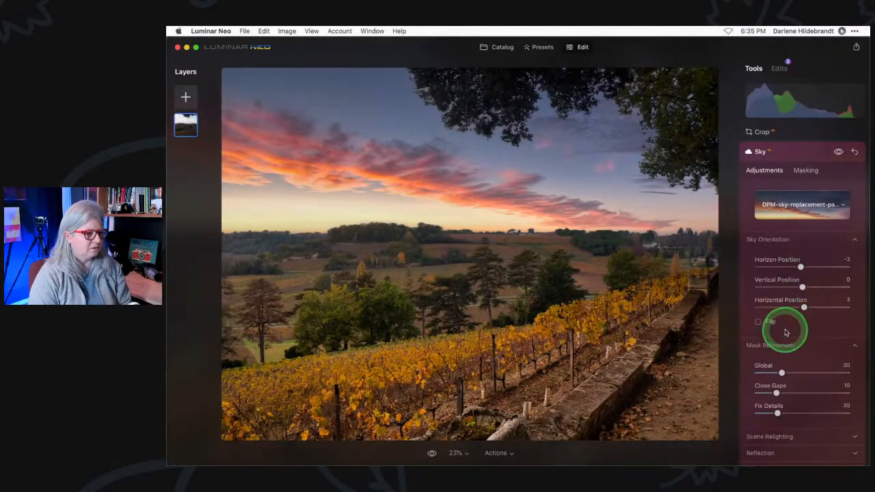
Compare the photo with and without the sky replacement.
scroll(784, 329, "down", 3)
left_click(783, 306)
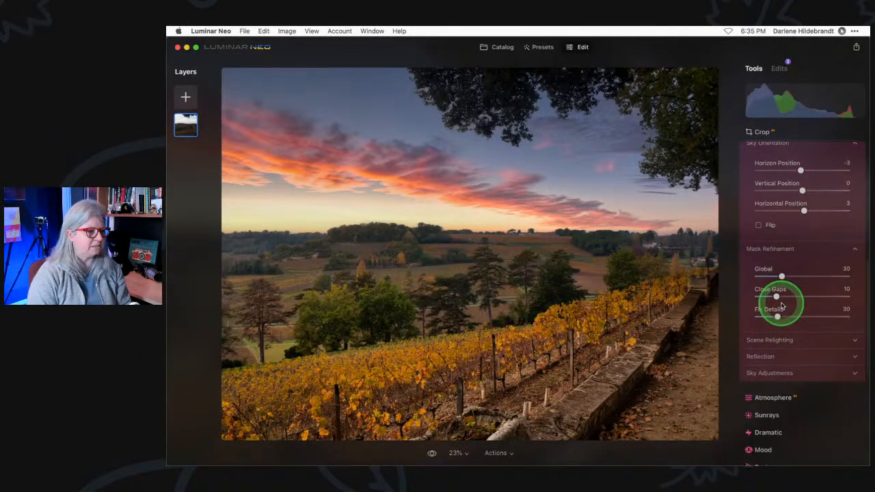
scroll(782, 306, "up", 5)
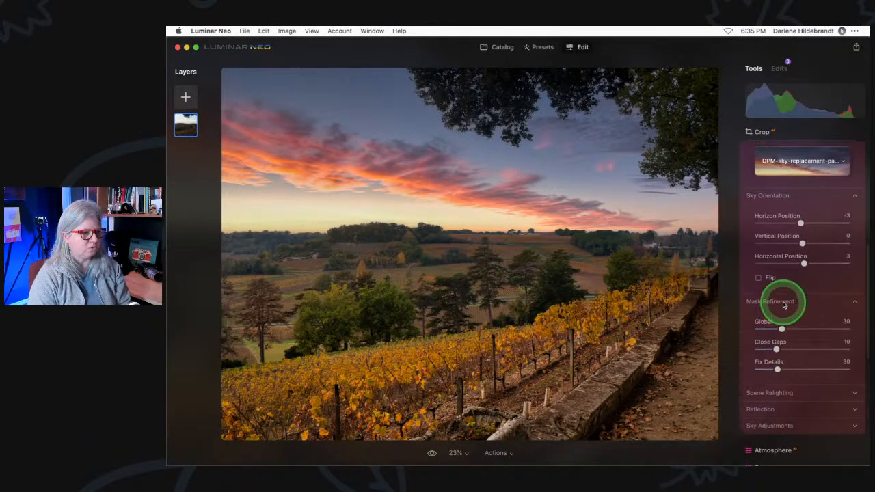
left_click(839, 160)
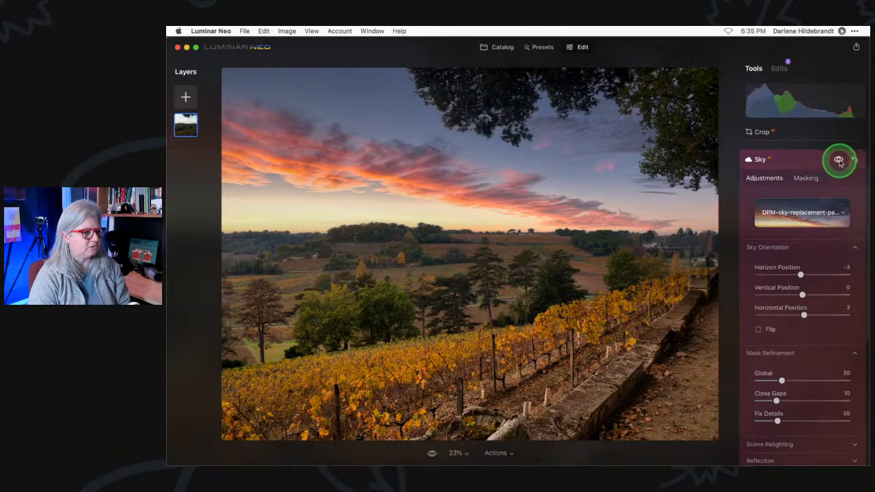
left_click(839, 160)
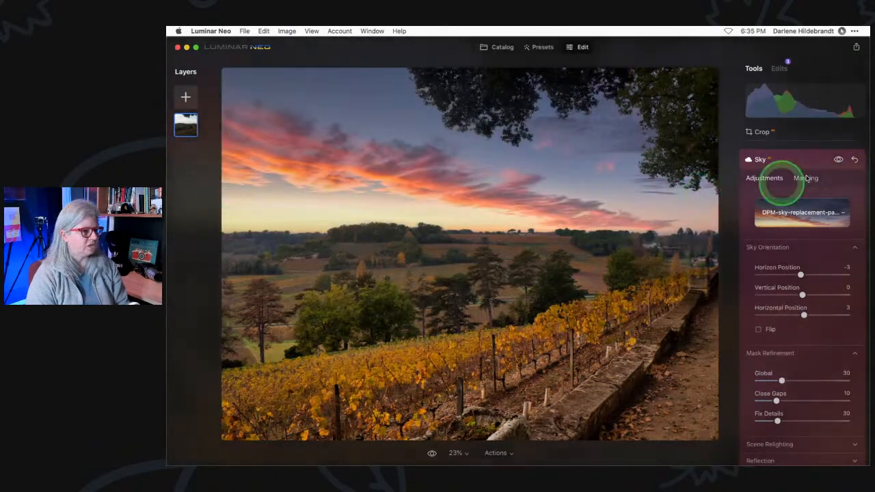
left_click(839, 160)
left_click(839, 160)
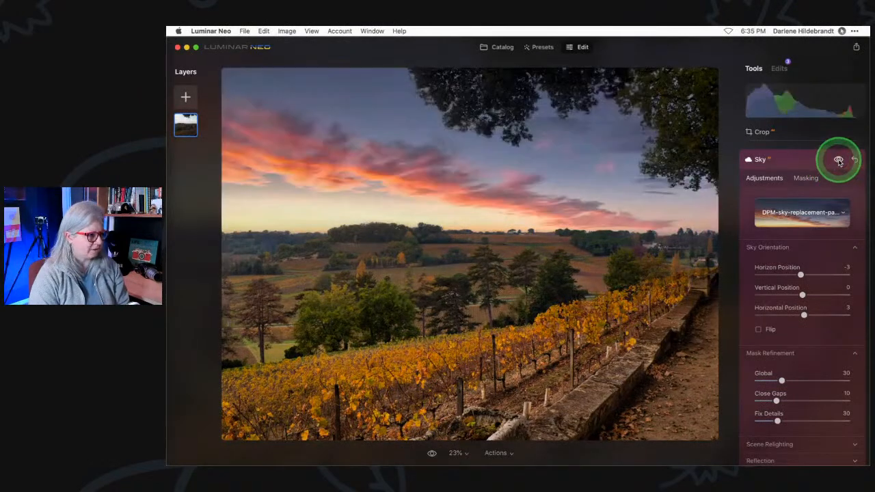
Try both high and low Global mask refinement for the sky, and settle on 40.
left_click_drag(782, 380, 834, 375)
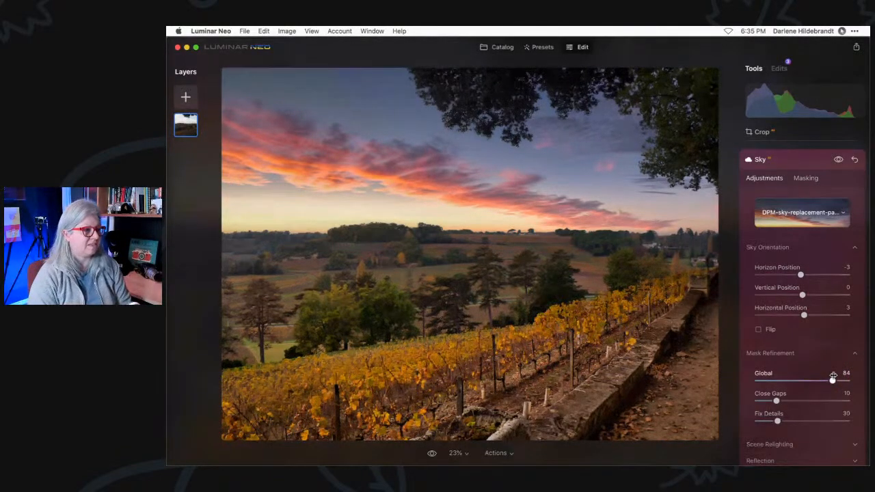
left_click_drag(832, 381, 758, 376)
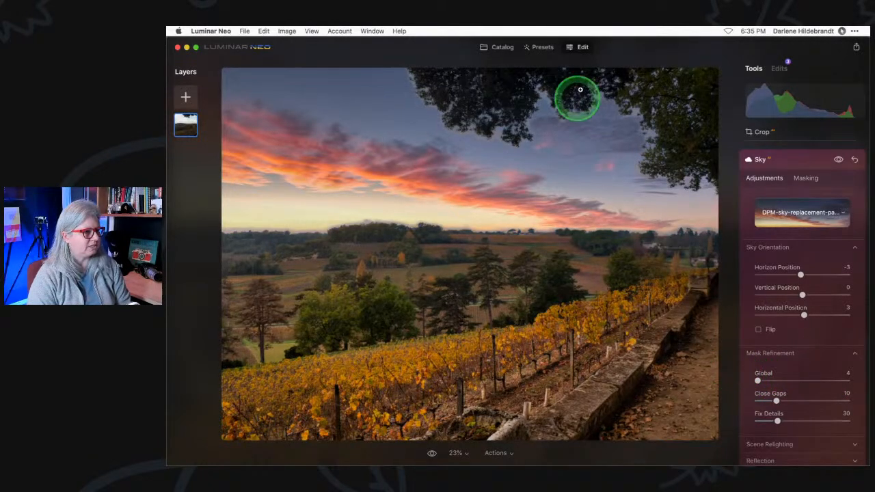
left_click_drag(758, 380, 782, 380)
Refine the sky mask around the tree leaves with Fix Details at 87 and Close Gaps at 19.
left_click(588, 116)
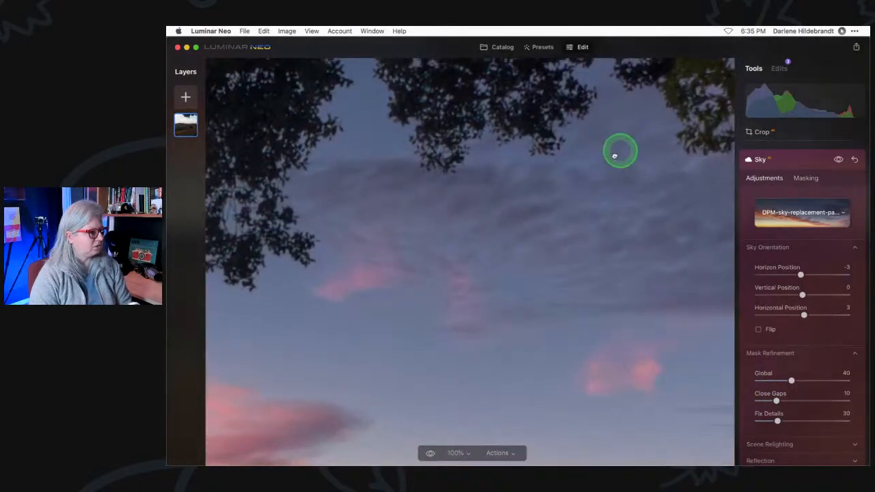
left_click_drag(615, 155, 474, 226)
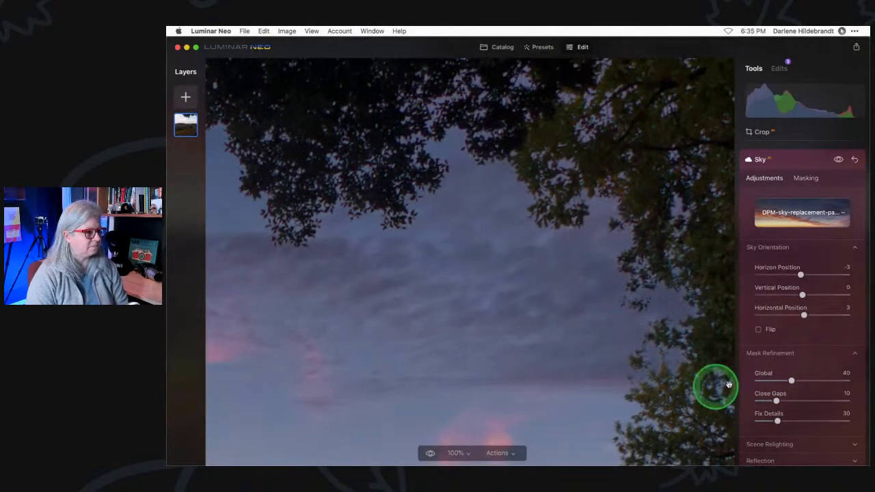
left_click_drag(777, 421, 835, 418)
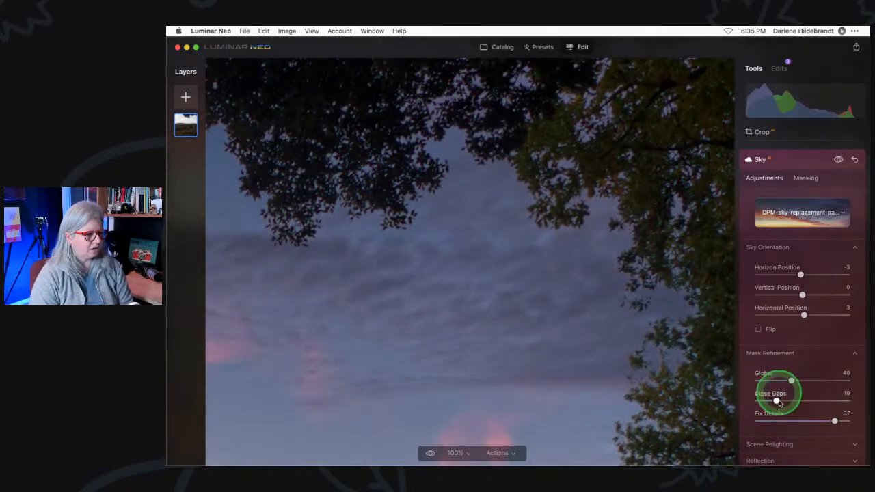
left_click_drag(778, 401, 801, 402)
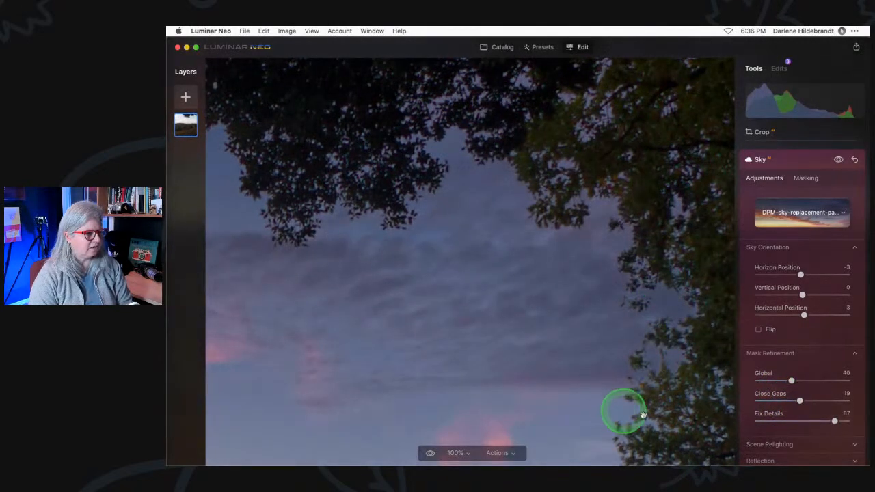
left_click(481, 274)
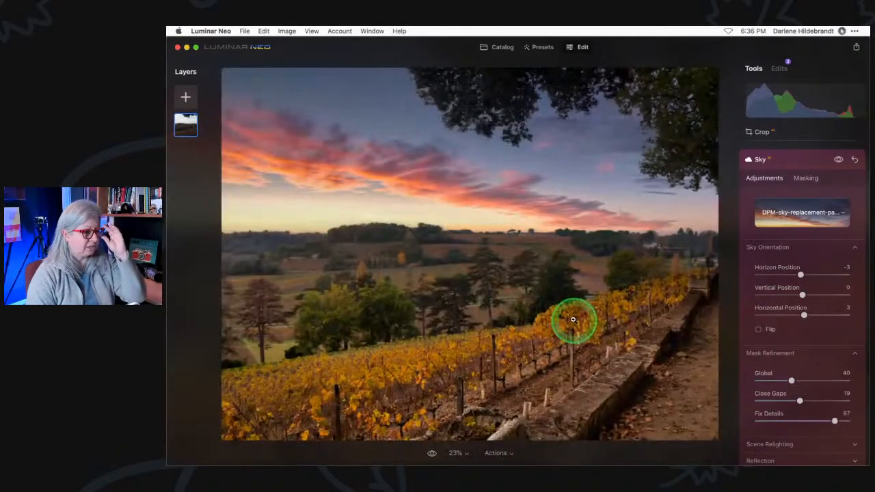
Collapse the Mask Refinement settings and expand the Scene Relighting settings.
left_click(758, 352)
scroll(757, 301, "down", 1)
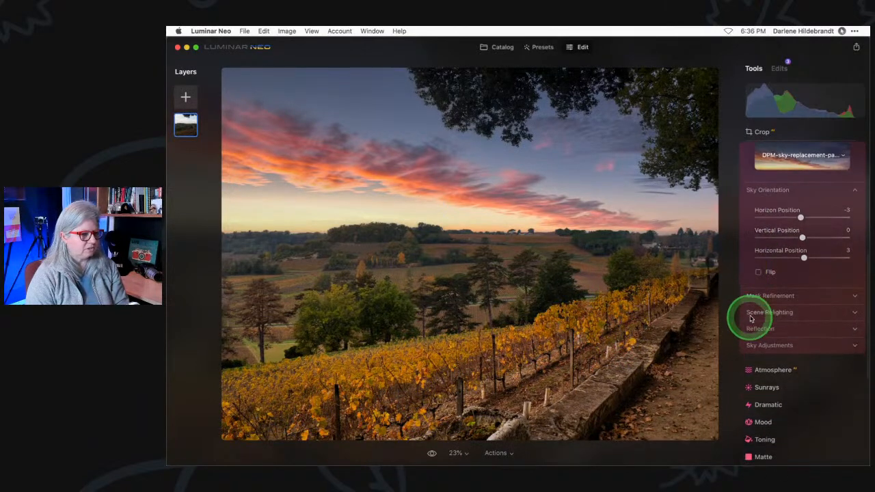
left_click(752, 318)
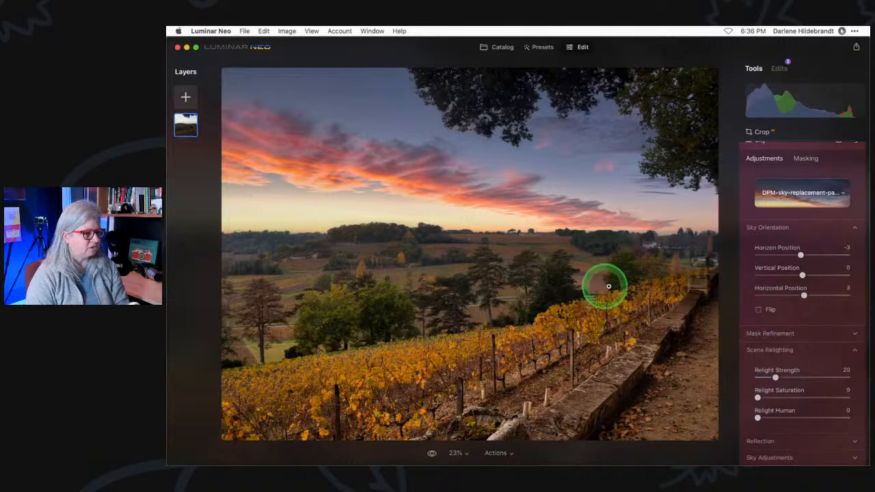
Try the replacement sky flipped, and restore its original orientation.
left_click(758, 310)
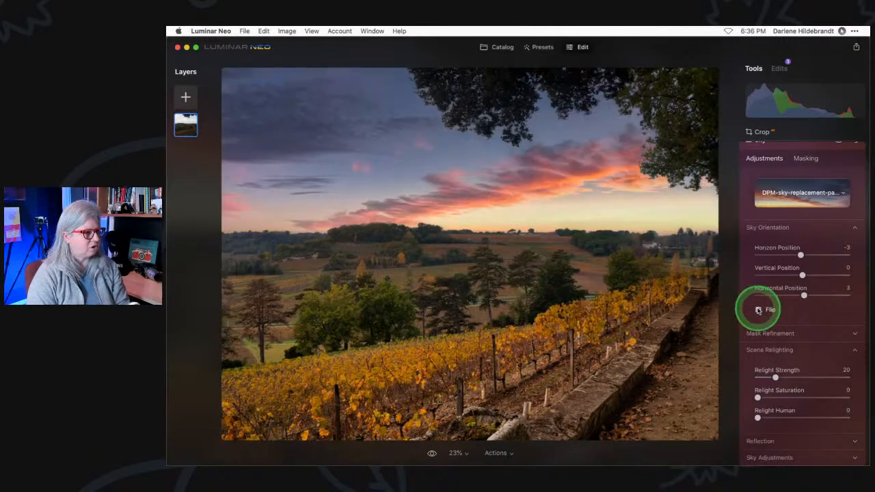
left_click(758, 311)
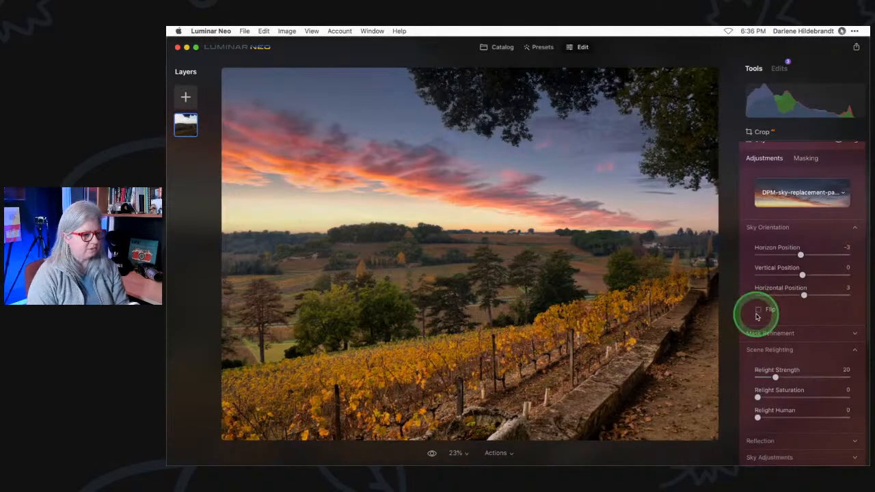
Relight the scene to match the sky with Relight Strength 33 and Relight Saturation 10.
scroll(758, 311, "down", 3)
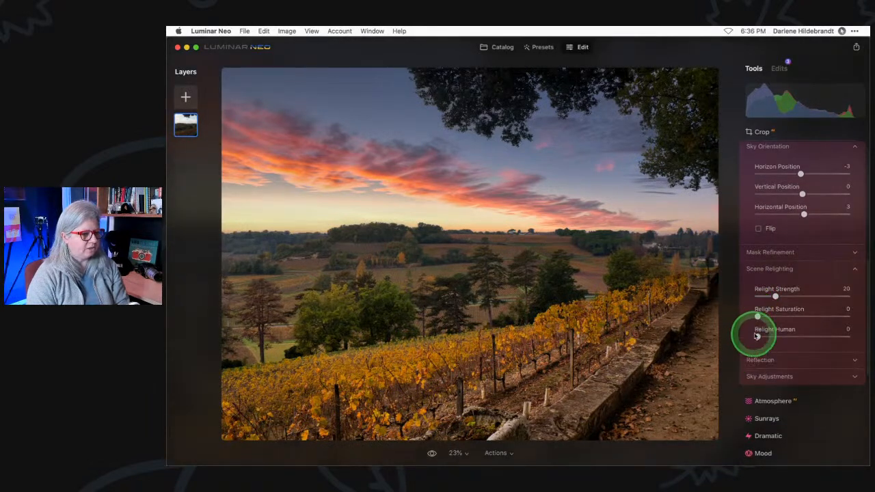
left_click_drag(775, 296, 812, 296)
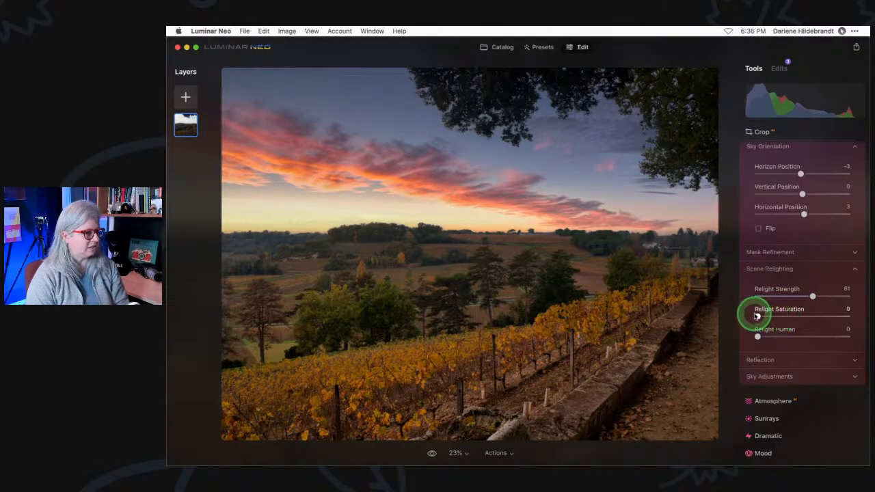
left_click_drag(765, 316, 766, 317)
left_click(818, 300)
left_click_drag(813, 297, 767, 316)
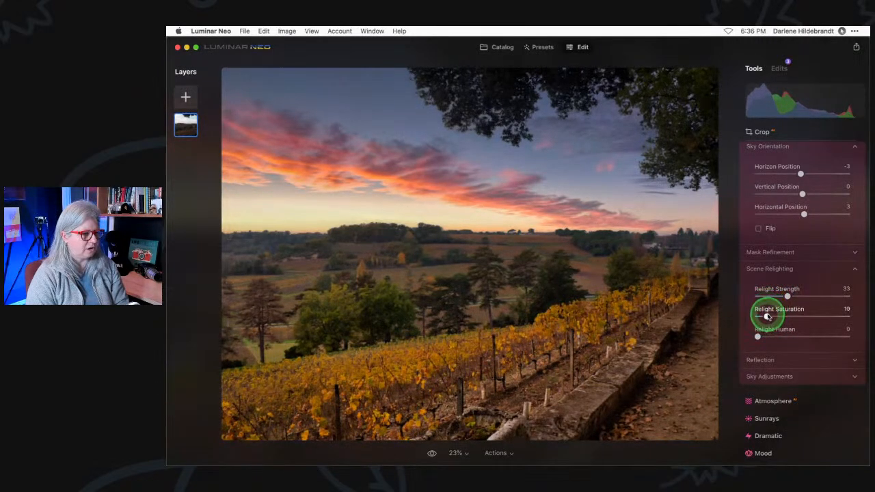
Expand the Sky Adjustments, inspect the horizon up close and set the sky's Defocus to 2.
left_click(770, 376)
scroll(795, 308, "down", 4)
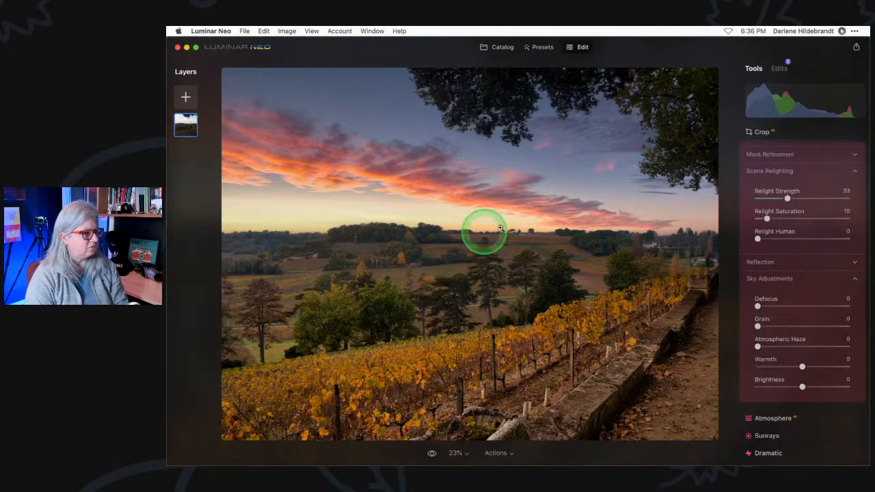
left_click(659, 240)
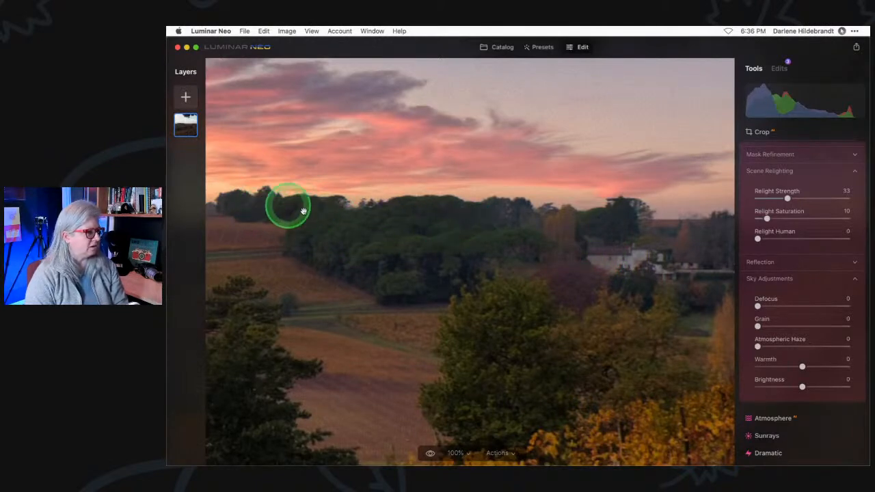
double_click(346, 222)
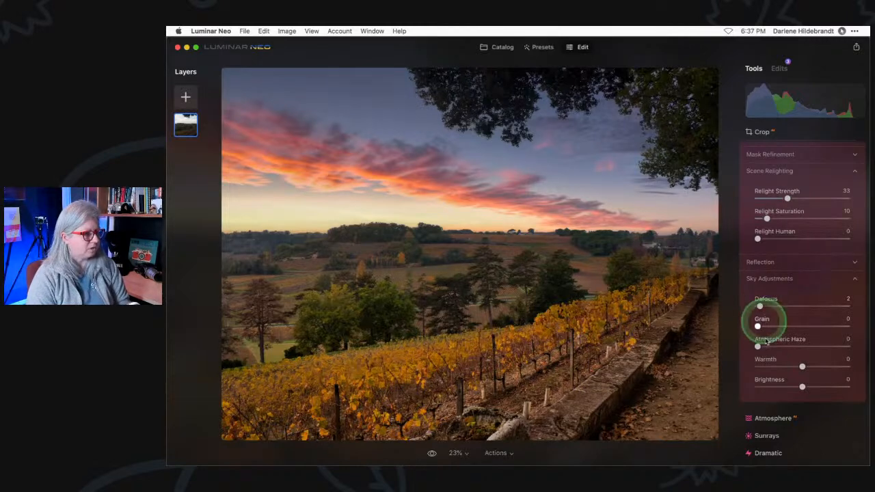
Set the sky's Atmospheric Haze to 65 and its Warmth to 50.
left_click_drag(759, 347, 818, 343)
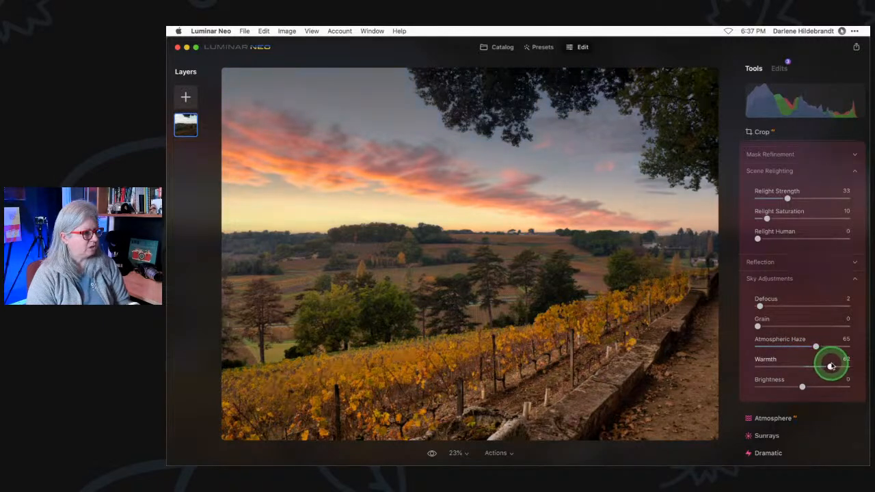
left_click_drag(790, 367, 760, 367)
left_click_drag(816, 367, 828, 368)
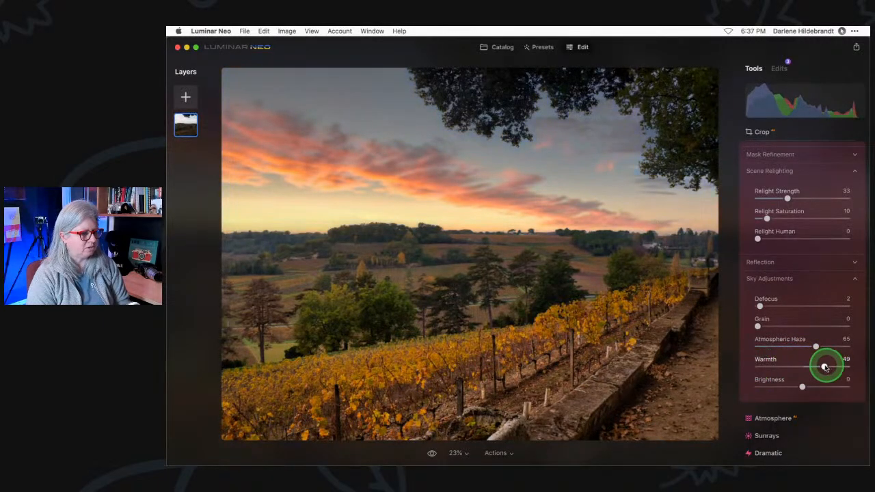
Balance the sky's Brightness against its haze, ending with Brightness 76 and Atmospheric Haze 72.
left_click(802, 388)
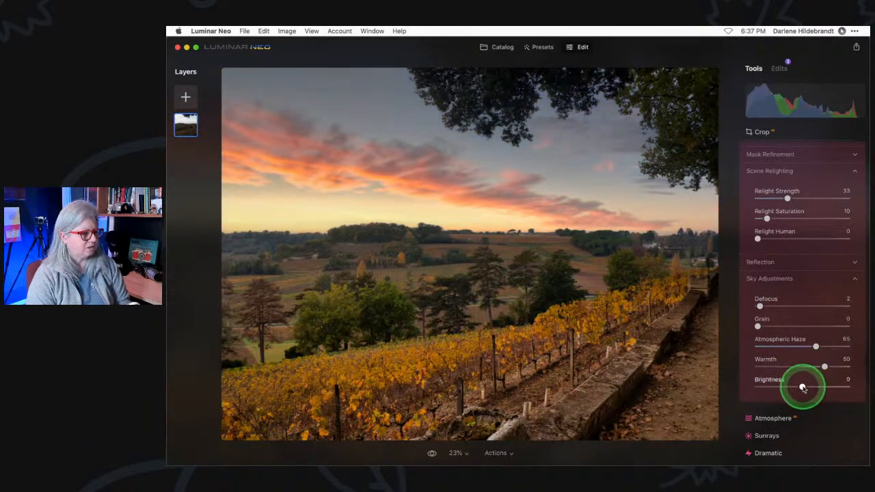
left_click_drag(810, 387, 819, 388)
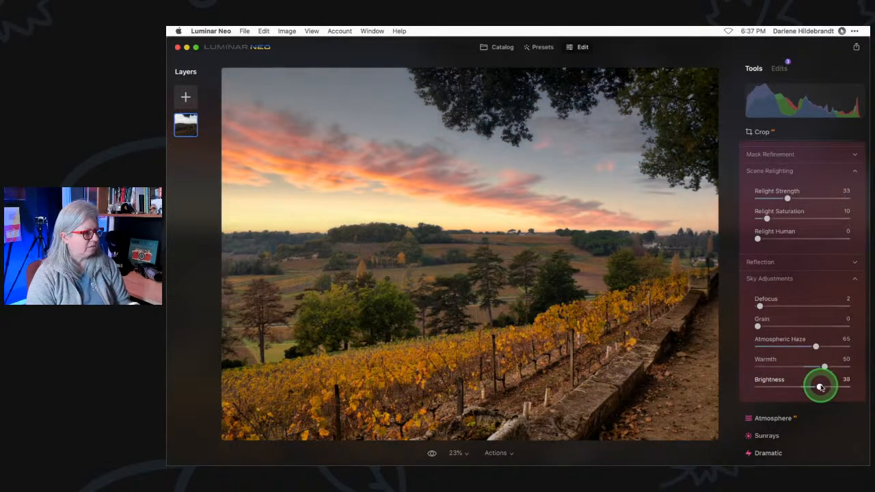
mouse_move(816, 347)
left_mouse_down()
mouse_move(795, 348)
mouse_move(807, 348)
left_mouse_up()
left_click(791, 391)
left_click_drag(792, 391, 824, 388)
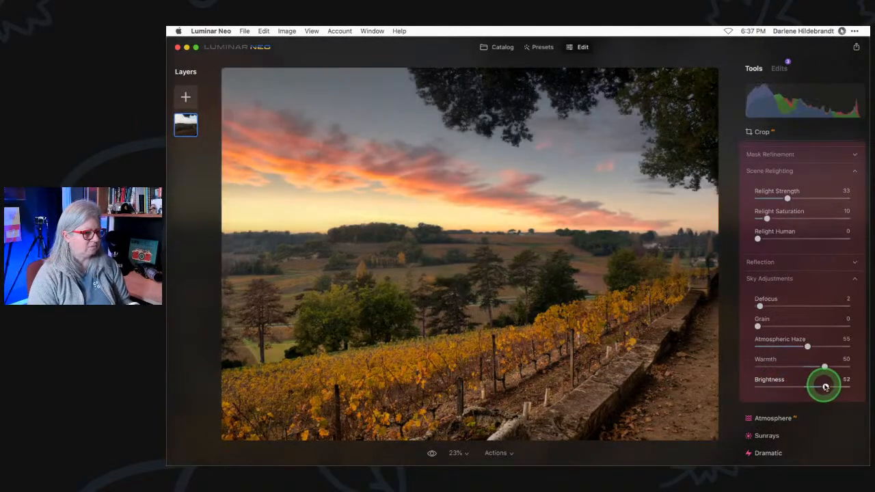
left_click_drag(807, 347, 834, 347)
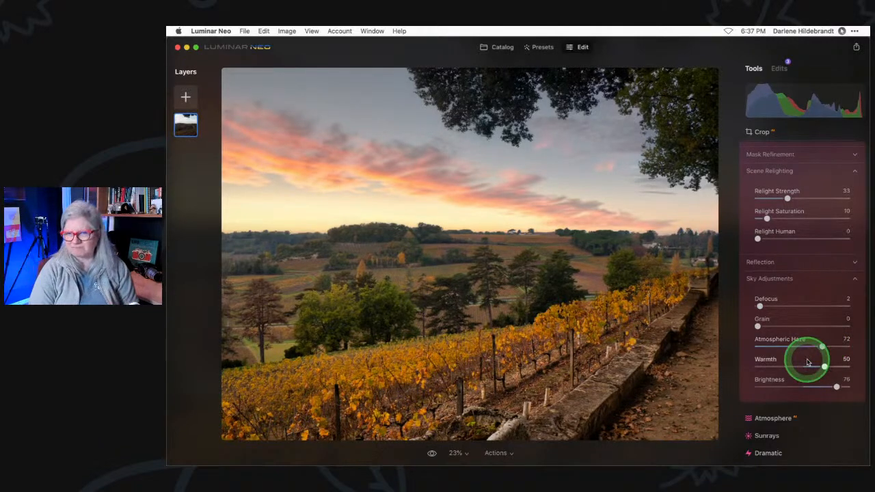
Replace the sunset sky with a blue sky with soft white clouds from DPM Sky replacement pack #1.
scroll(807, 362, "up", 10)
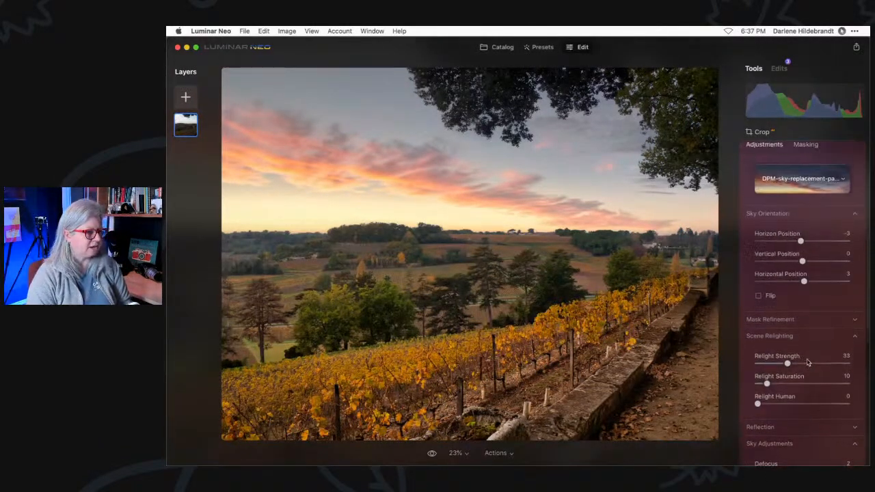
left_click(798, 332)
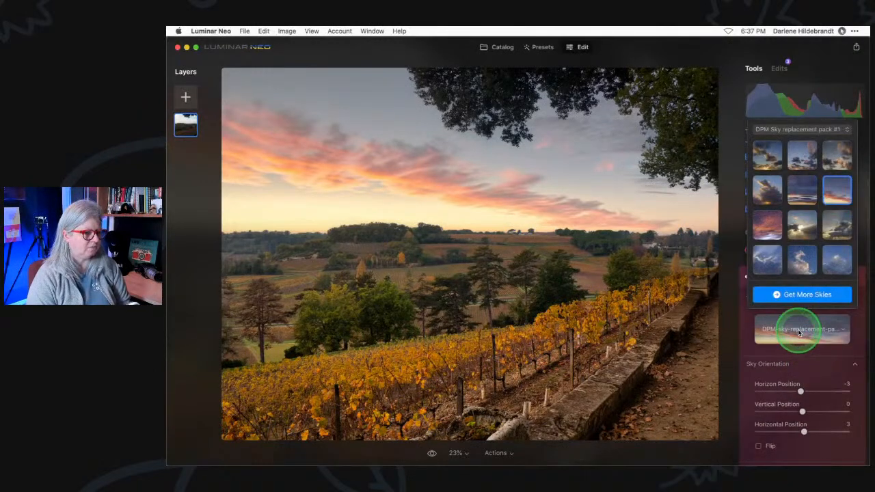
scroll(796, 227, "down", 3)
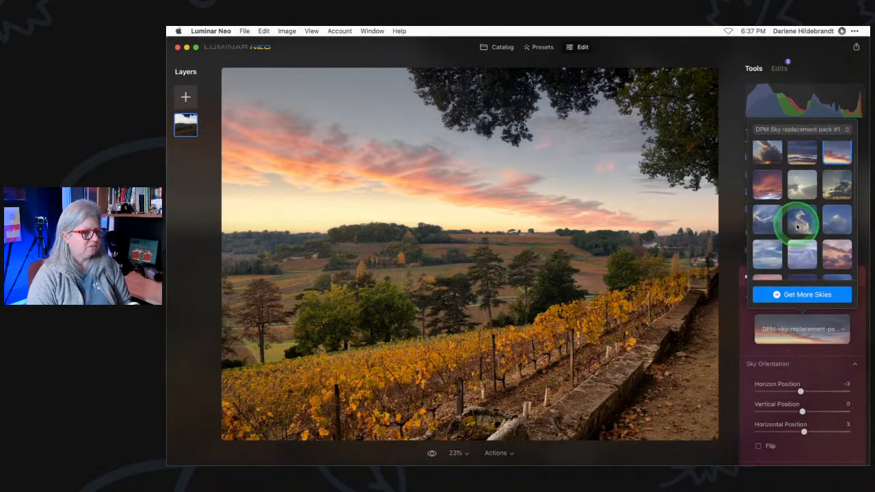
left_click(777, 243)
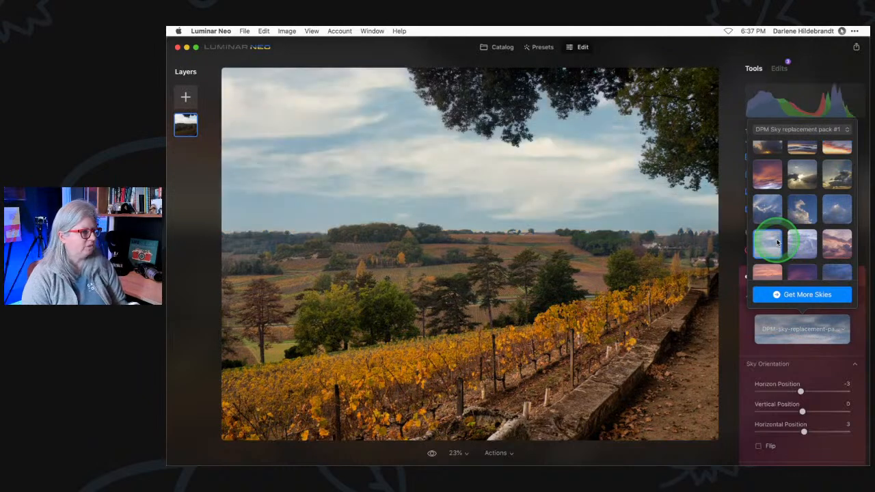
Reset the new sky's Horizontal Position to 0 and set its Horizon Position to -4.
left_click(746, 319)
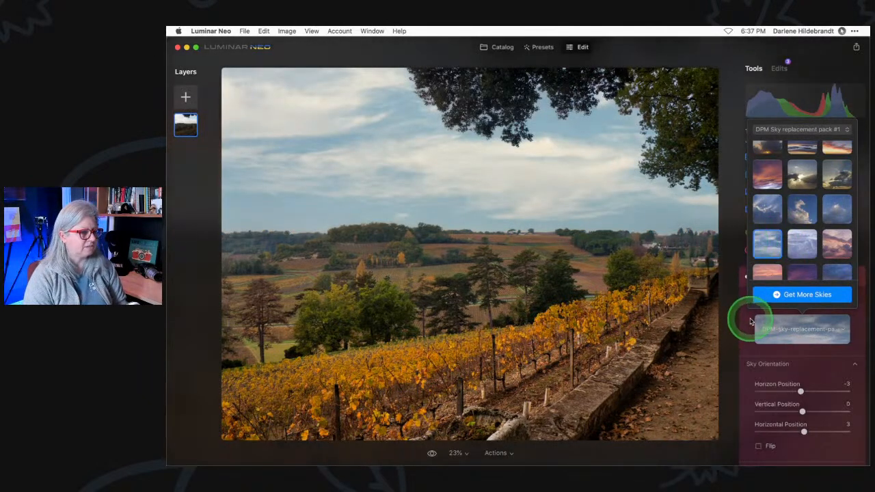
left_click(790, 247)
scroll(790, 248, "down", 3)
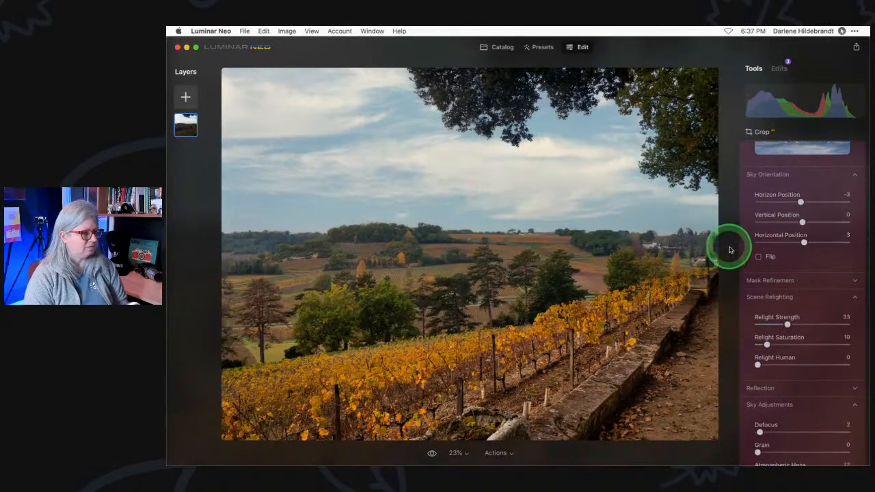
scroll(800, 291, "up", 2)
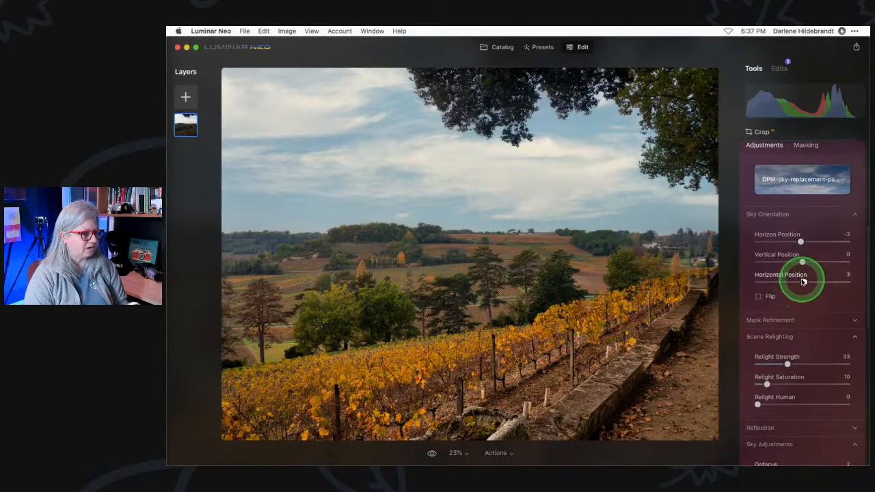
double_click(802, 280)
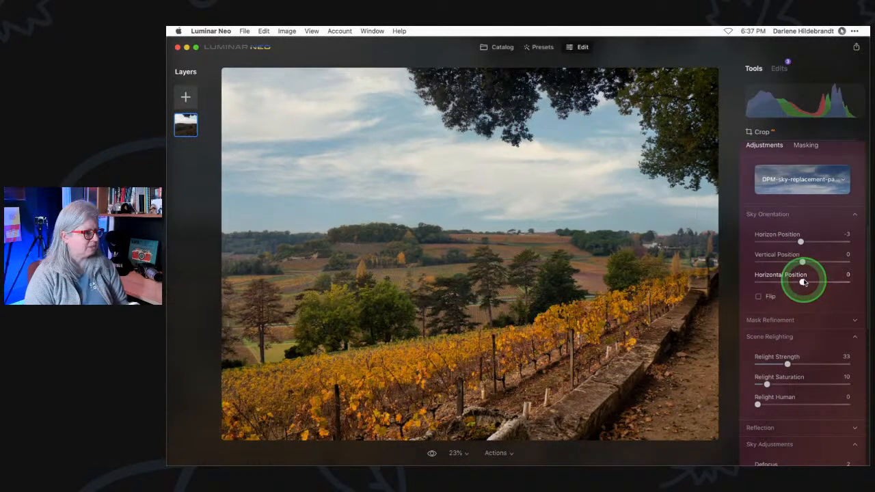
double_click(798, 242)
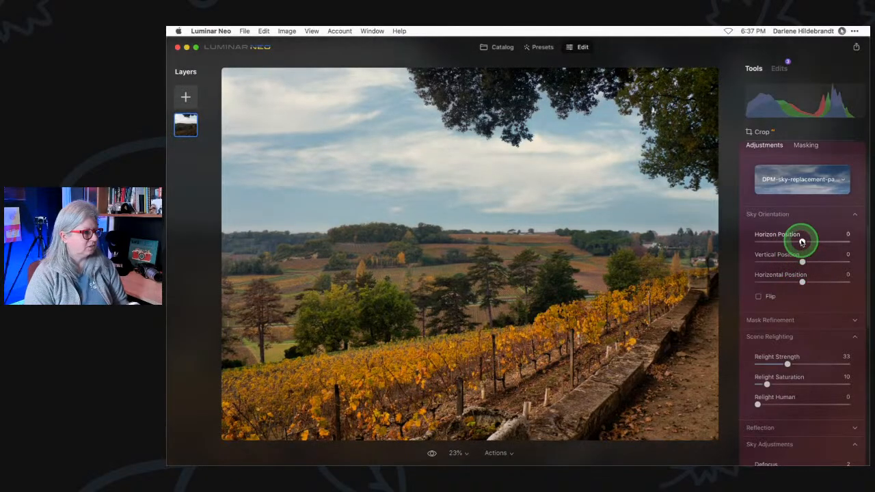
left_click_drag(802, 243, 800, 243)
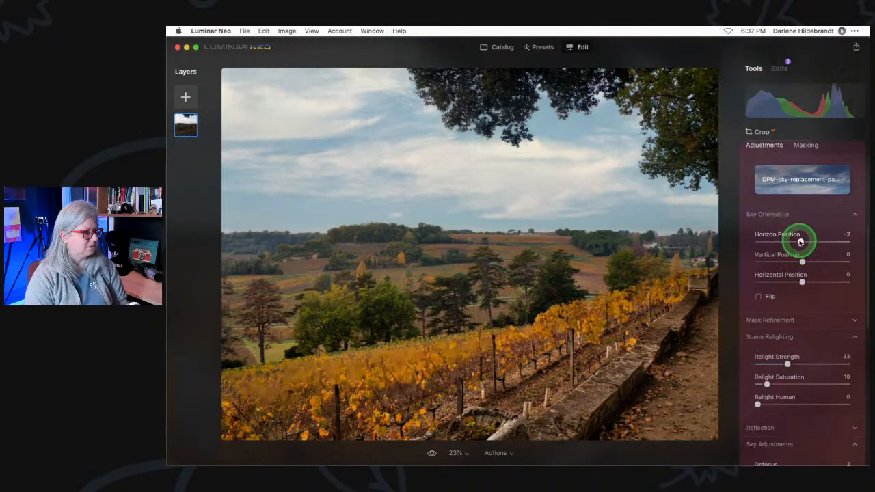
Compare the sky's two orientations and leave it flipped.
left_click(758, 297)
left_click(758, 298)
left_click(758, 297)
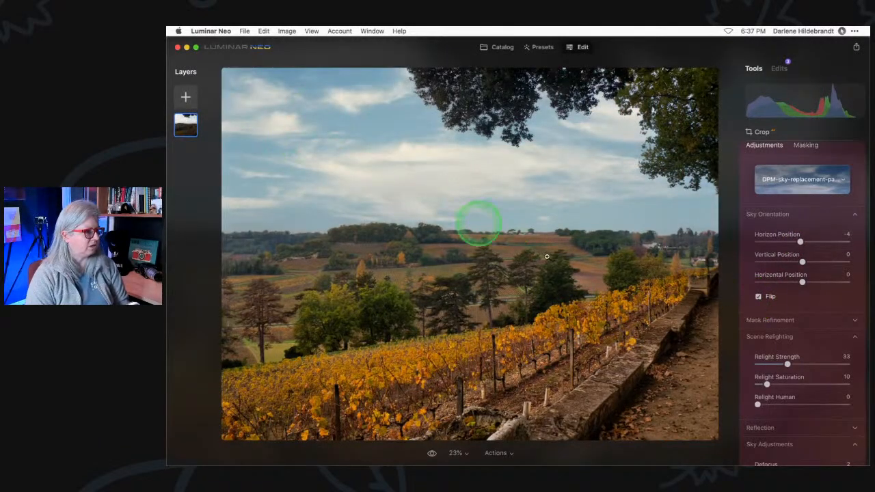
Reset the sky's haze, warmth and brightness, and rebalance them to Atmospheric Haze 71, Warmth 19 and Brightness 45.
scroll(797, 289, "down", 3)
scroll(796, 288, "down", 1)
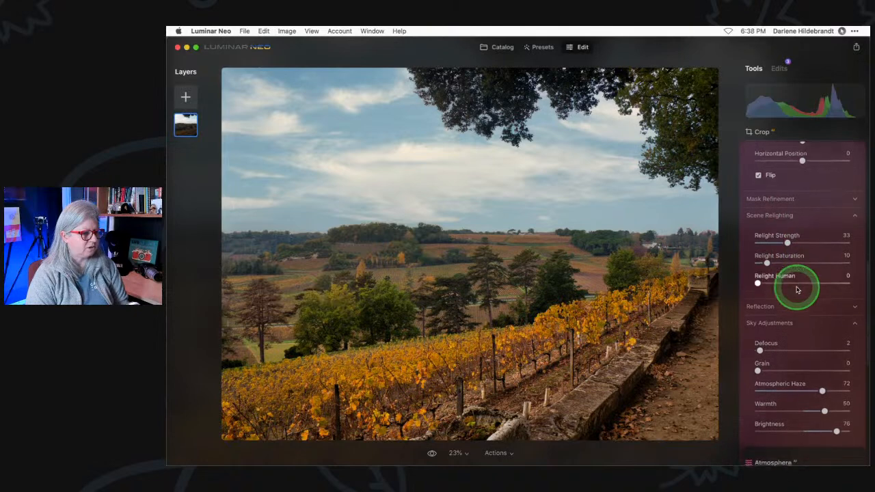
double_click(822, 383)
double_click(825, 404)
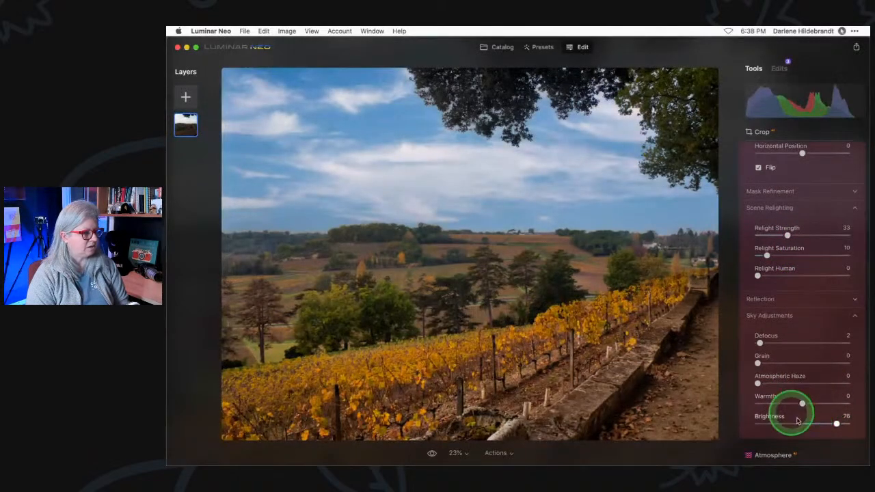
double_click(831, 423)
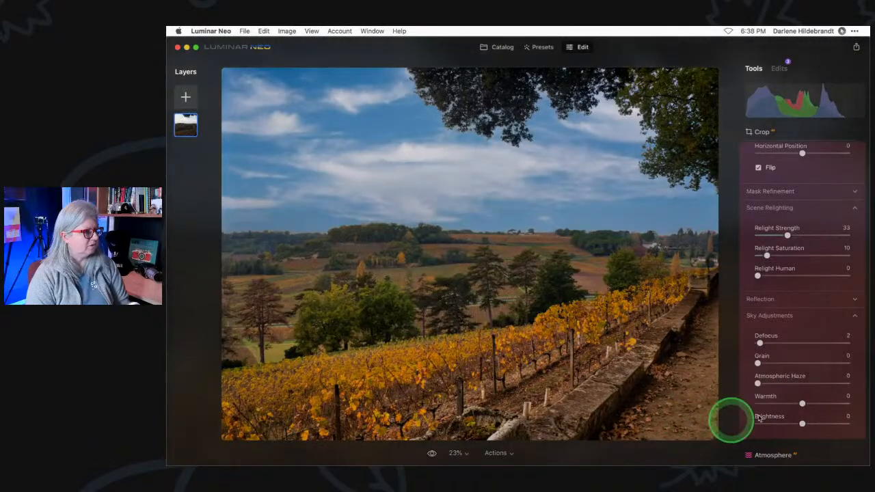
left_click_drag(802, 424, 823, 425)
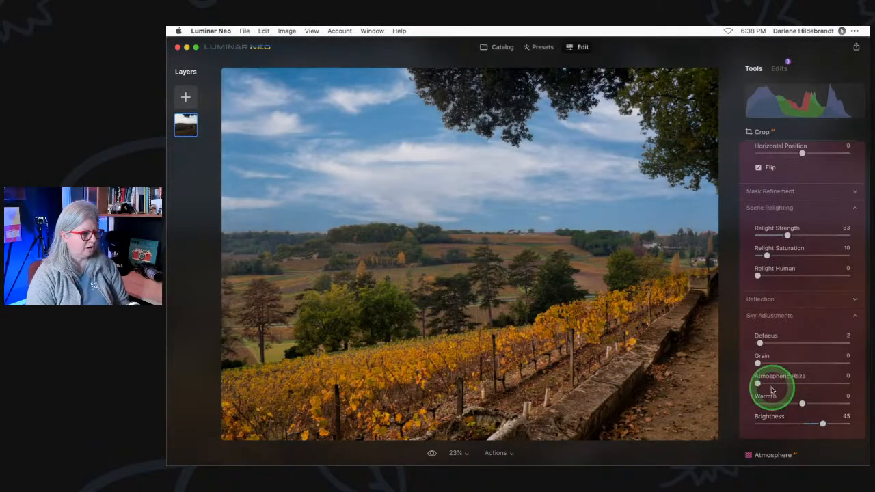
left_click_drag(759, 383, 821, 384)
left_click_drag(802, 404, 811, 403)
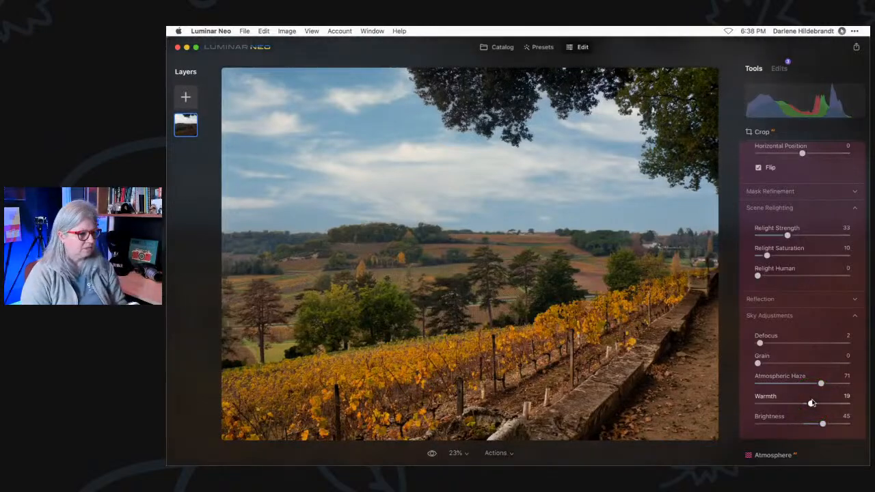
Compare the vineyard edit with the original photo.
scroll(811, 403, "up", 3)
scroll(812, 403, "up", 10)
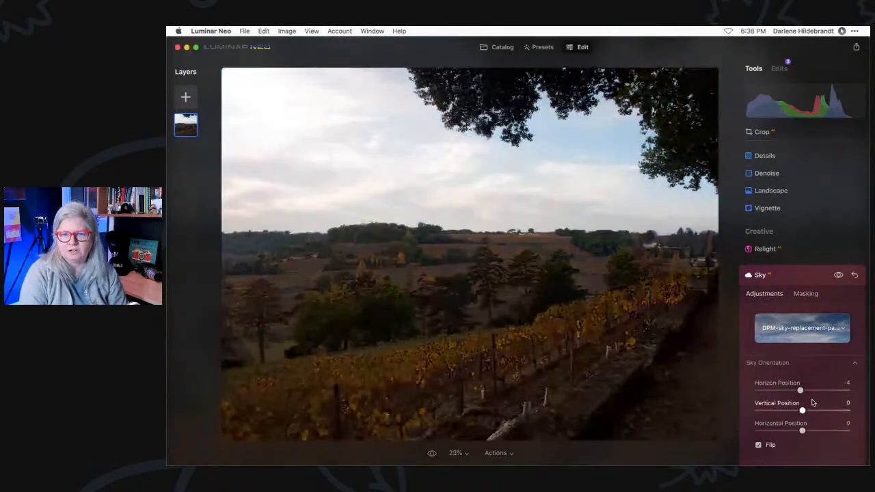
key("backslash")
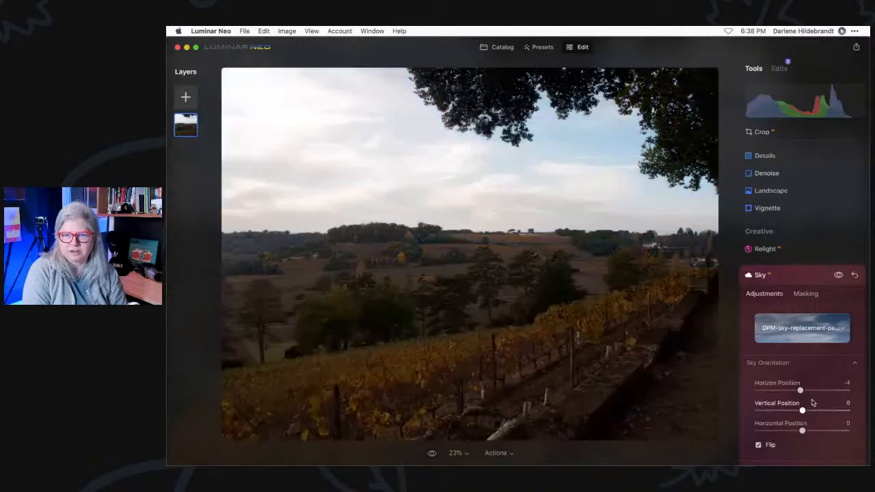
key("backslash")
Raise the sky's Atmospheric Haze to 79 and its Brightness to 72.
scroll(812, 403, "down", 10)
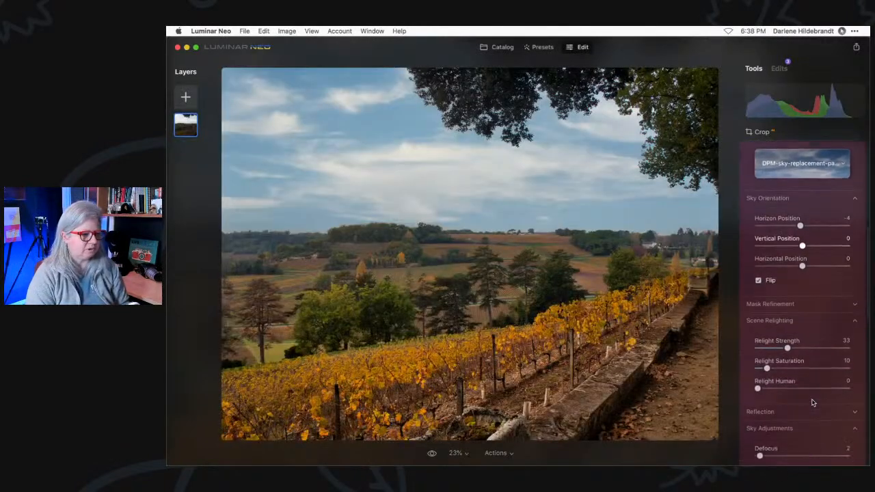
left_click(811, 398)
left_click_drag(821, 377, 829, 377)
left_click(822, 417)
left_click_drag(823, 416, 835, 418)
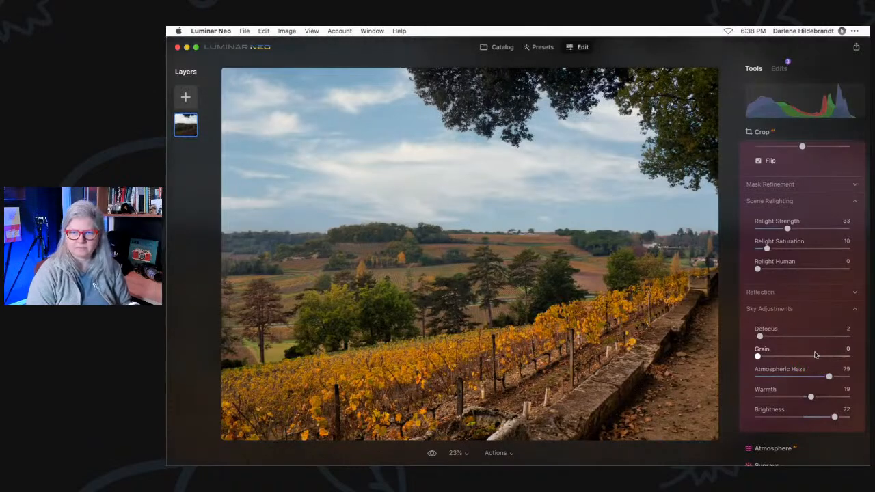
Add Color Contrast with the Color Harmony tool, using Amount 27 and Hue 37.
scroll(815, 354, "down", 5)
scroll(815, 354, "down", 3)
left_click(769, 441)
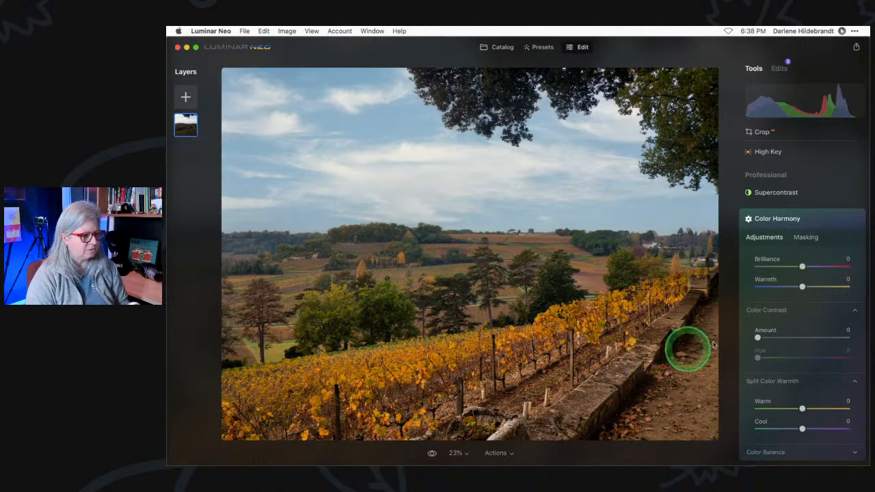
left_click_drag(757, 337, 796, 337)
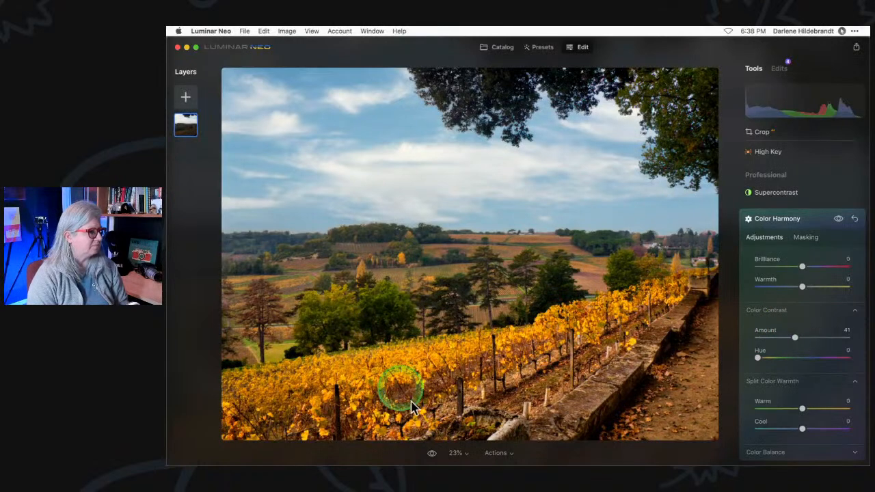
left_click_drag(757, 357, 784, 339)
left_click(763, 357)
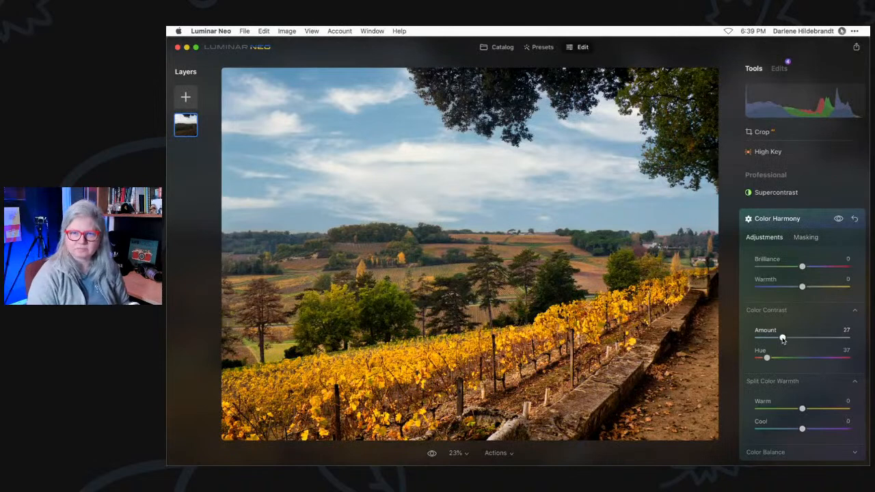
left_click(814, 218)
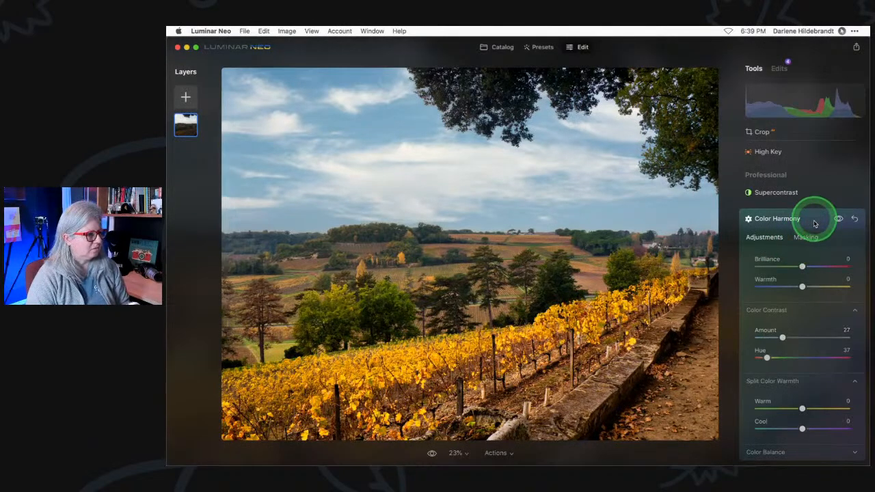
Darken the edges of the vineyard photo with a vignette.
scroll(795, 328, "up", 8)
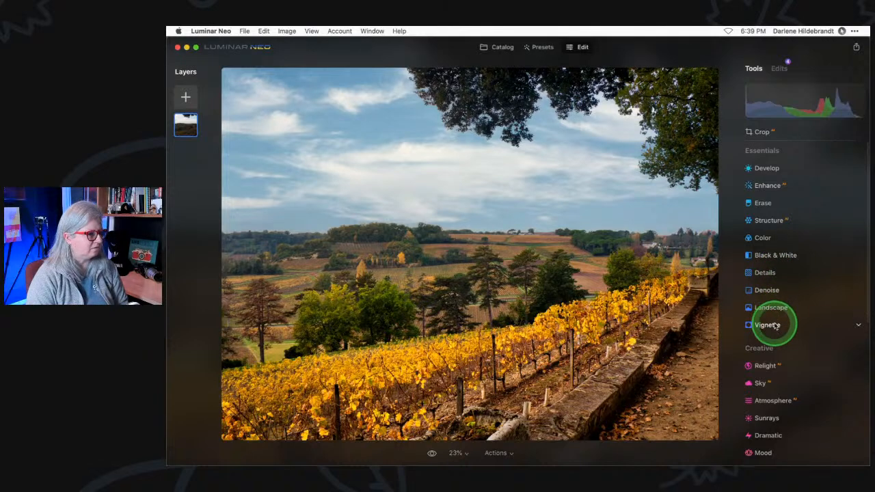
left_click(767, 326)
left_click_drag(800, 378, 776, 379)
left_click(784, 333)
Apply Golden Hour and Foliage Enhancer to the photo with the Landscape tool, and fine-tune its advanced settings.
left_click(772, 308)
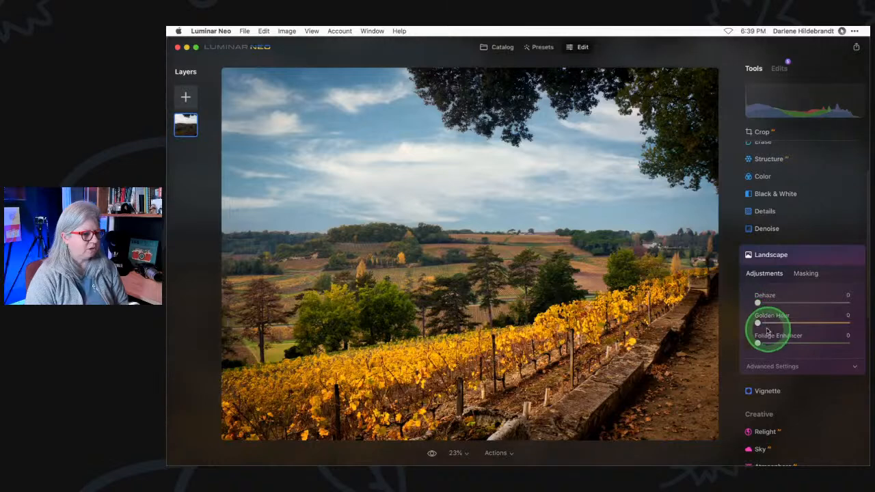
left_click(764, 367)
left_click_drag(759, 322, 800, 342)
mouse_move(800, 392)
left_mouse_down()
mouse_move(774, 392)
mouse_move(787, 392)
left_mouse_up()
left_click_drag(767, 323, 779, 343)
left_click(799, 264)
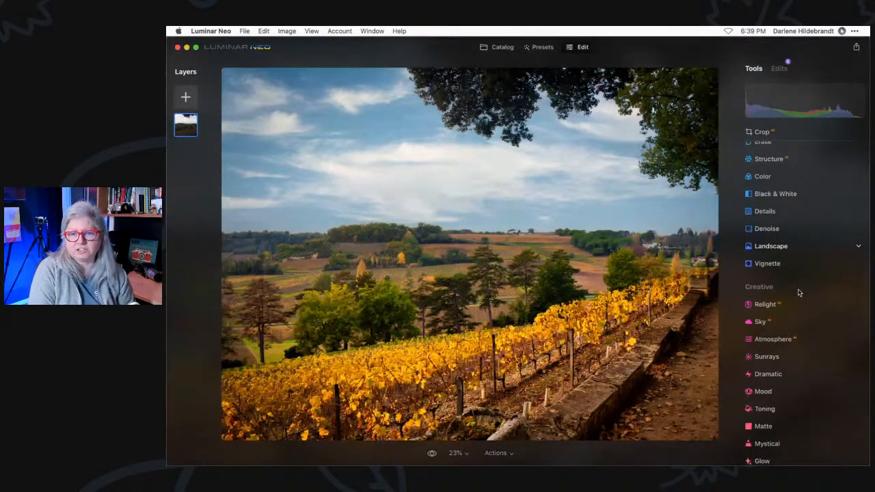
Compare the finished vineyard photo with its unedited original.
key("backslash")
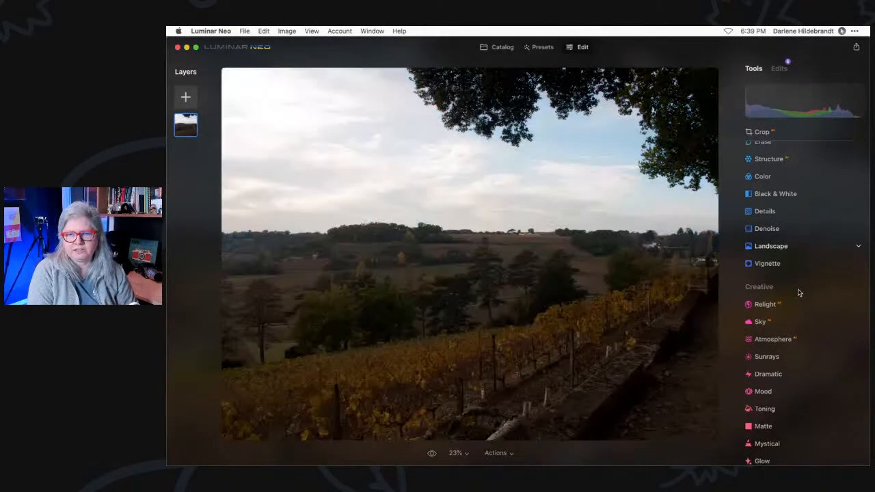
key("backslash")
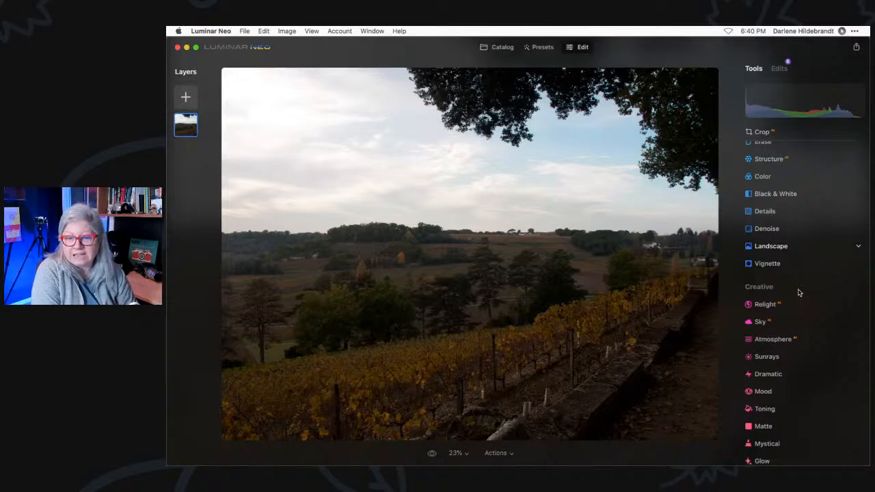
key("backslash")
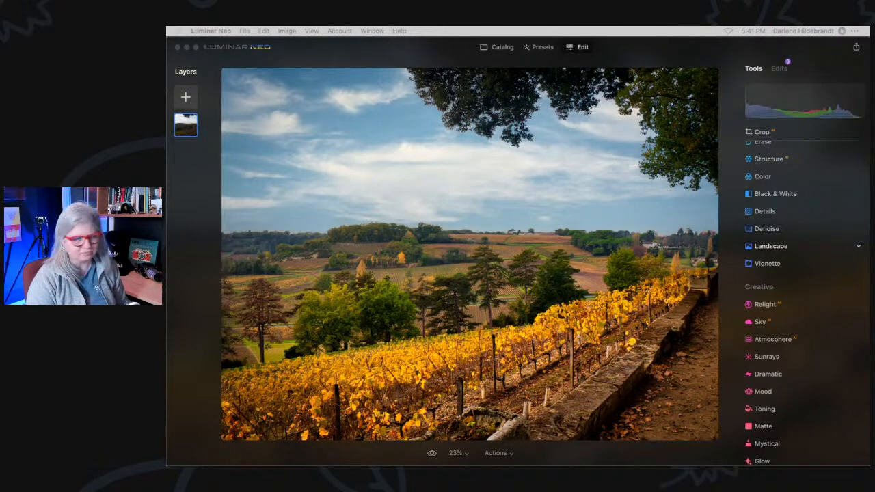
Open the dark canyon sunset photo from the To edit live folder for editing.
left_click(647, 53)
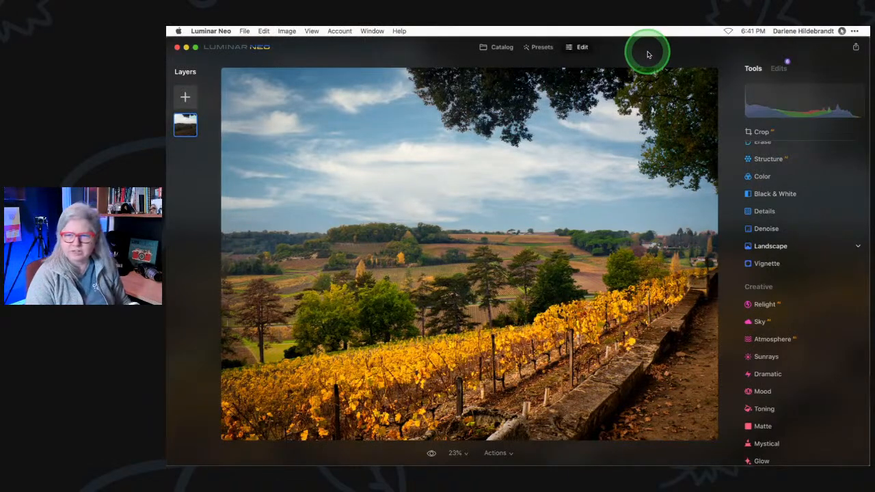
left_click(503, 48)
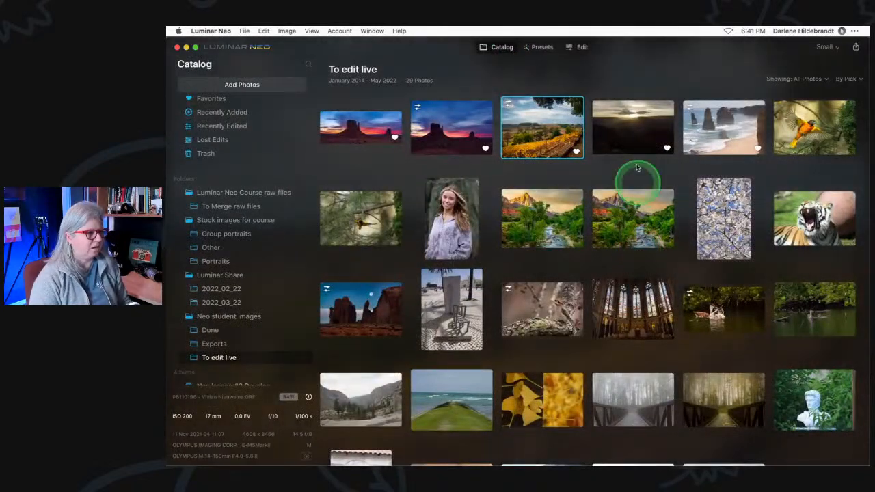
left_click(637, 141)
double_click(637, 141)
left_click(580, 48)
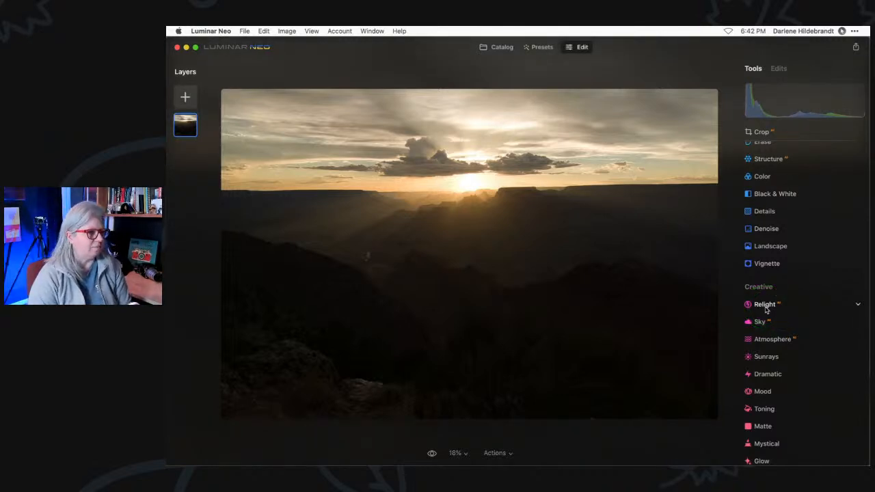
Expand the Develop tool and check the available camera profiles, keeping Luminar Default.
scroll(766, 309, "up", 3)
left_click(773, 219)
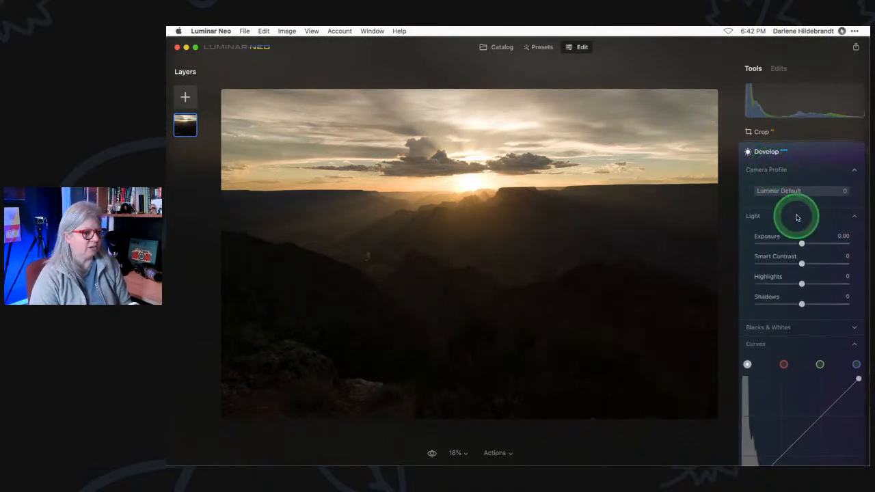
left_click(797, 192)
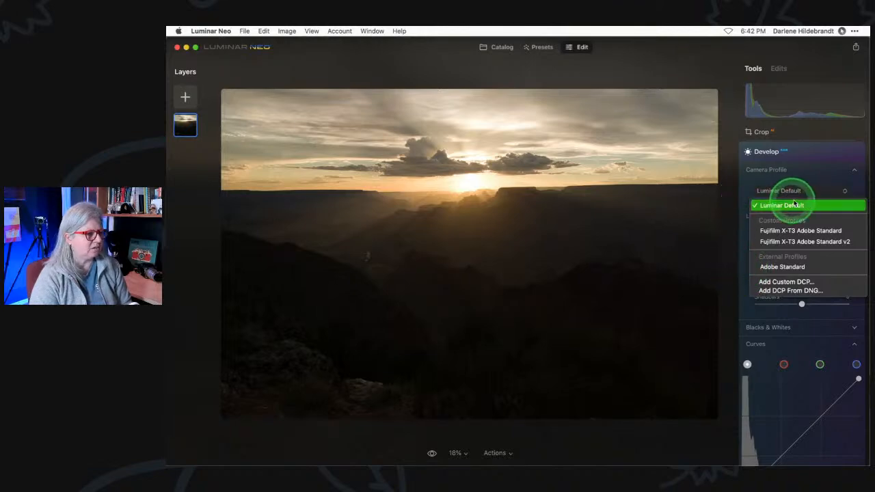
left_click(741, 185)
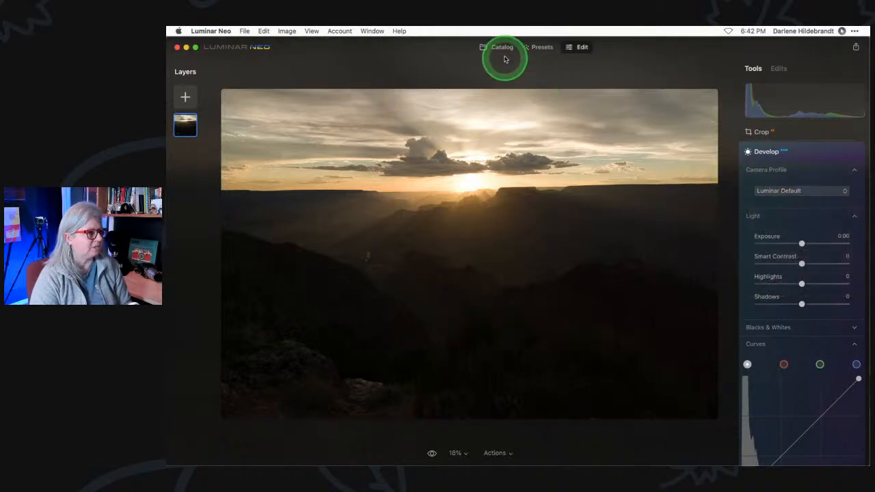
Check the canyon photo in the catalog and return to its editing tools.
left_click(502, 48)
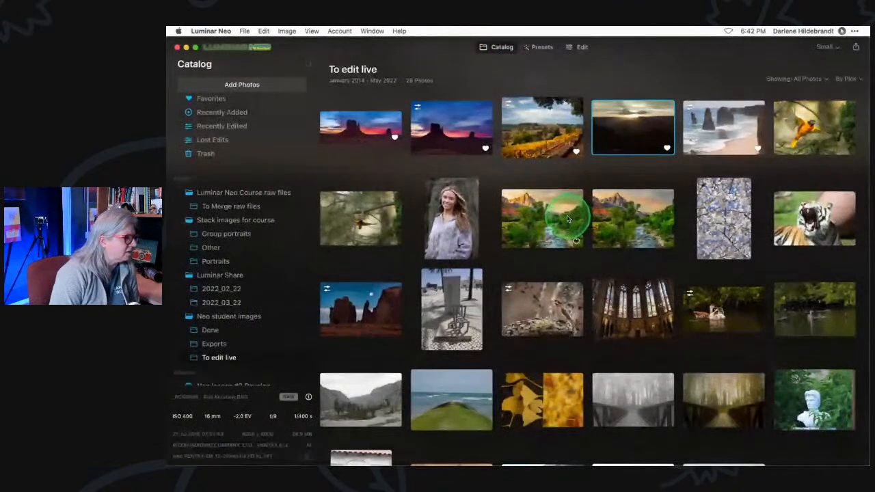
left_click(582, 47)
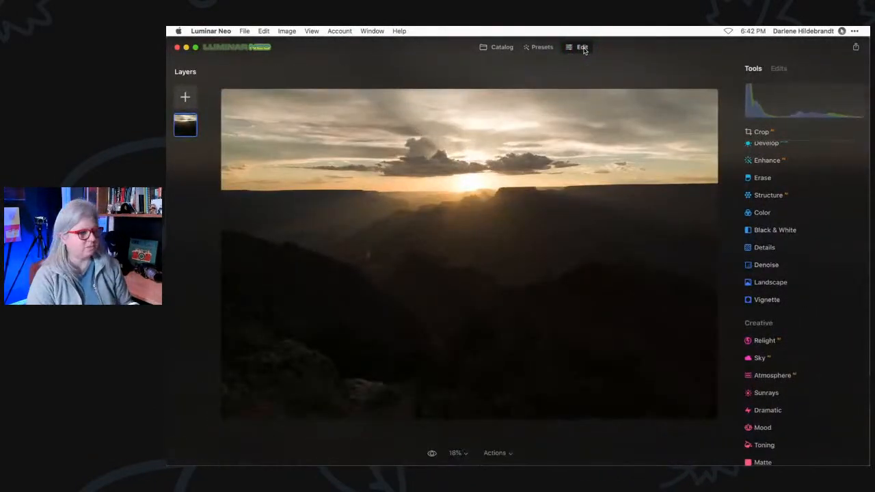
scroll(793, 183, "up", 2)
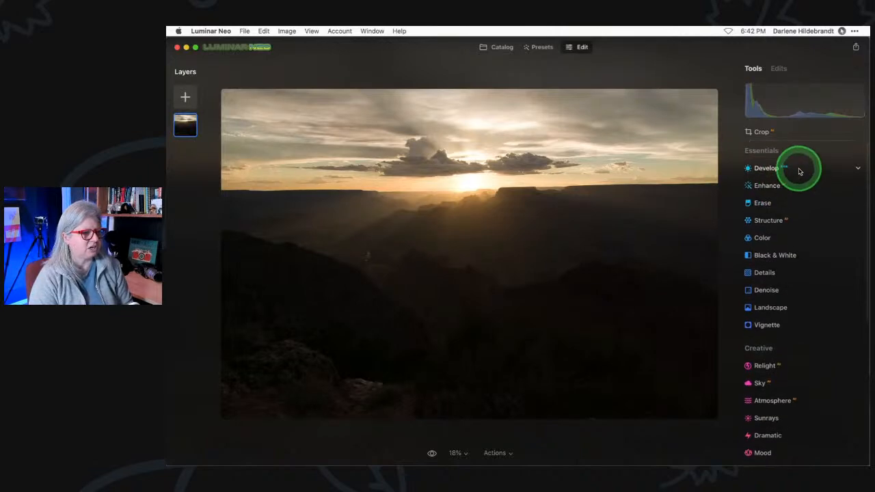
Try the Adobe Standard camera profile on the canyon photo in the Develop tool, and return to Luminar Default.
left_click(797, 168)
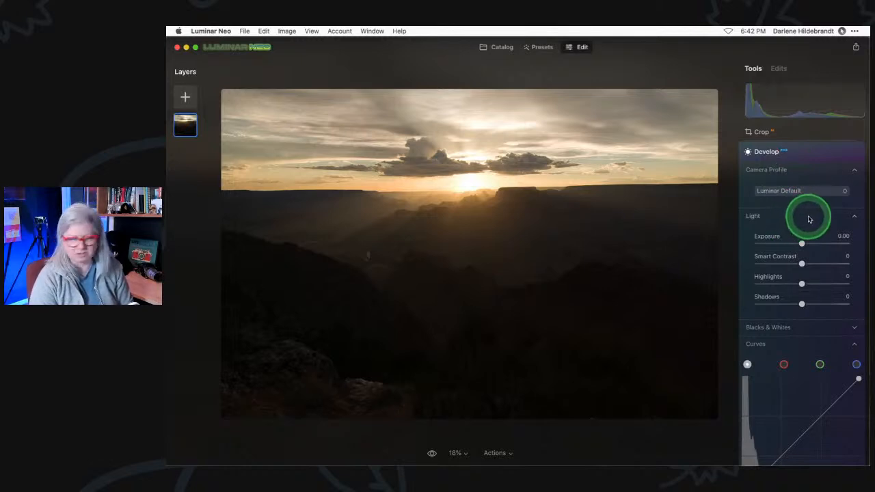
left_click(800, 191)
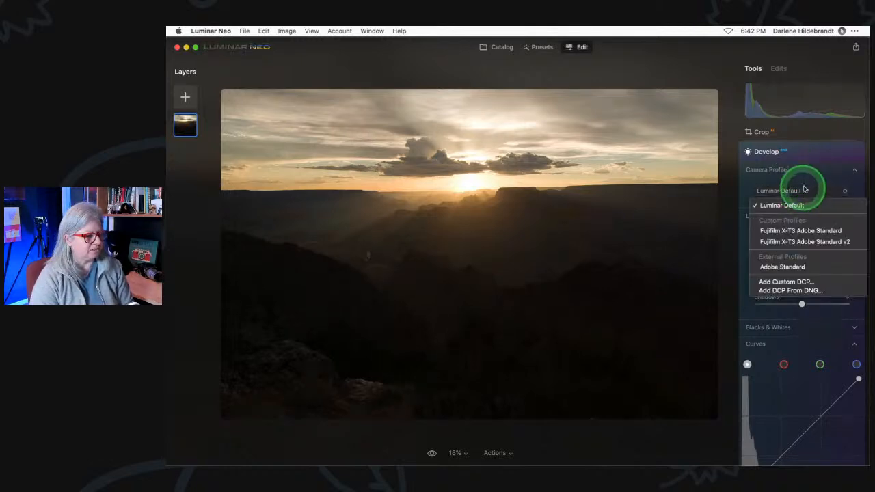
left_click(777, 266)
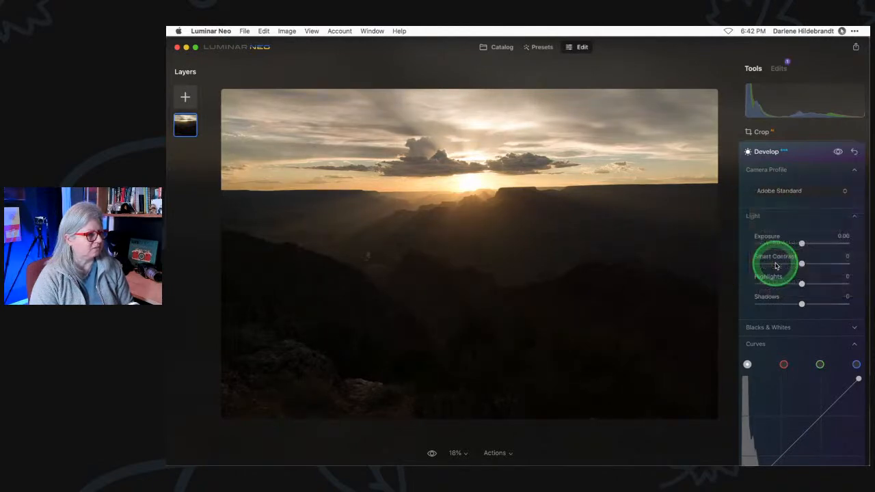
left_click(795, 192)
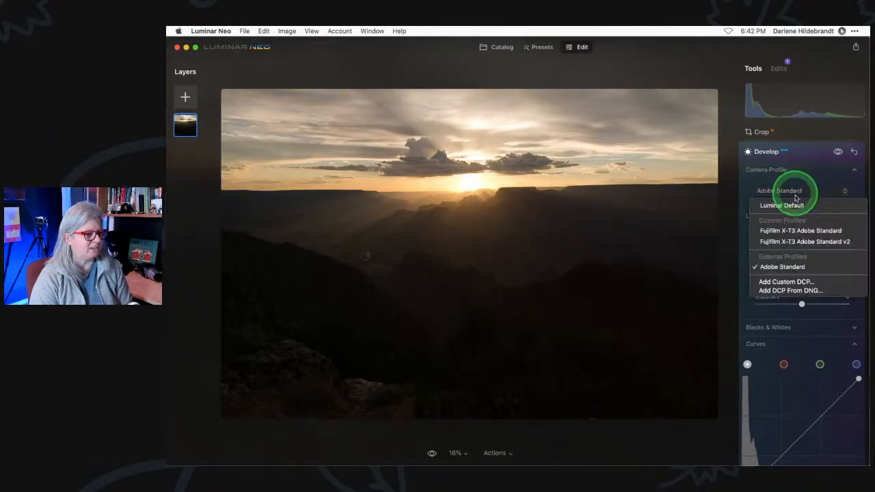
left_click(794, 201)
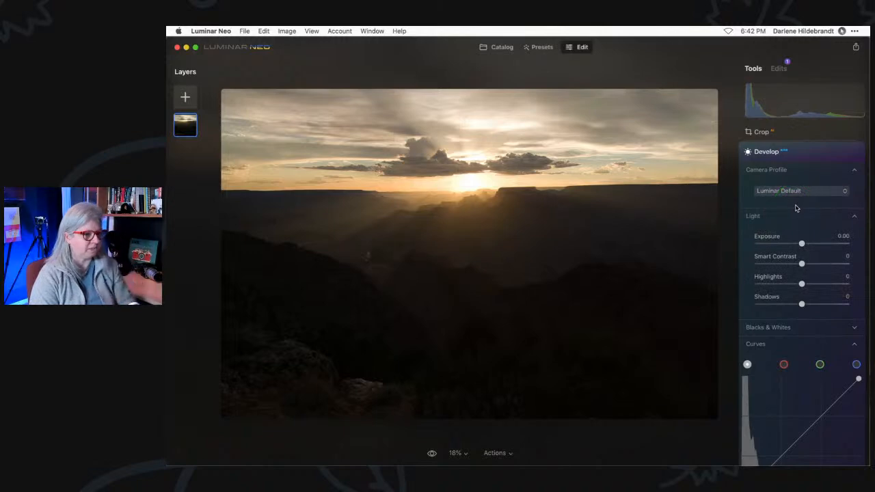
Try exposure values of about 2.07 and -0.97 on the canyon photo, and reset the exposure to 0.
scroll(786, 223, "down", 2)
scroll(786, 224, "down", 1)
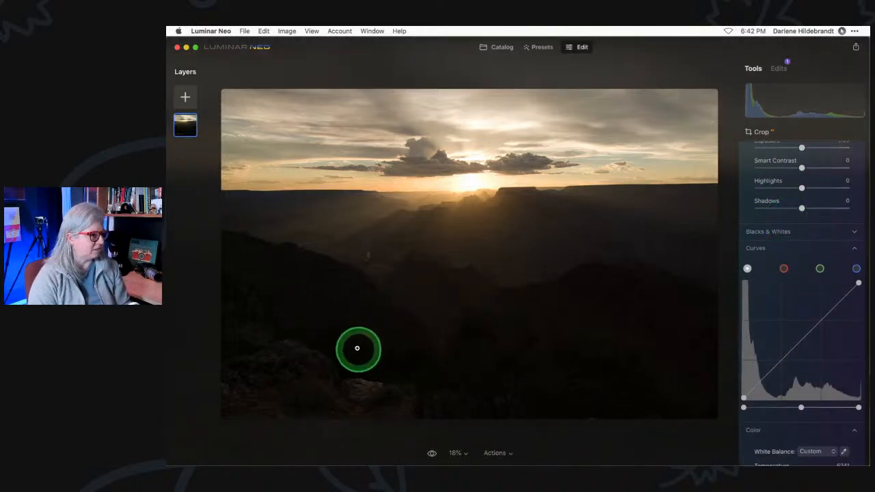
scroll(810, 234, "up", 2)
left_click_drag(802, 199, 830, 200)
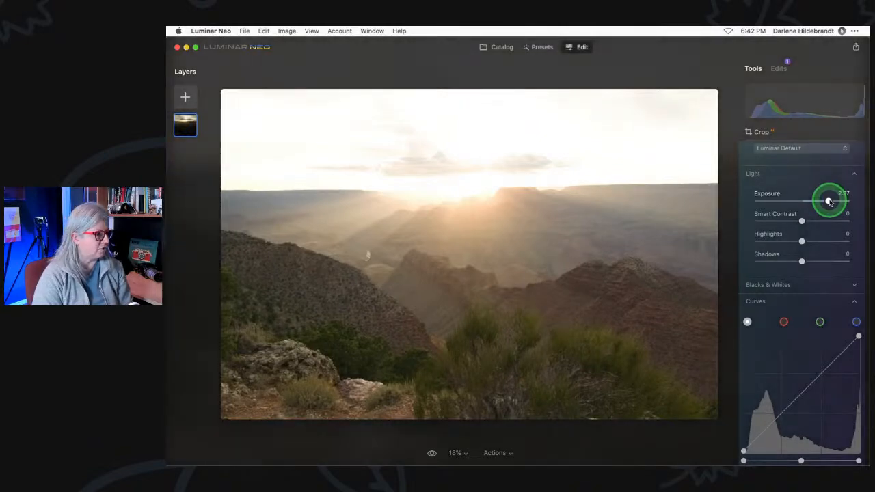
left_click_drag(829, 200, 794, 203)
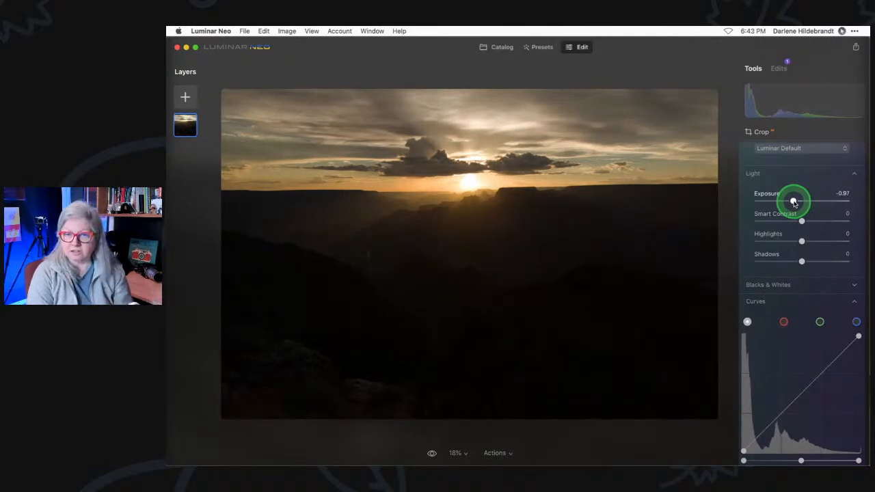
left_click_drag(794, 203, 803, 241)
double_click(804, 201)
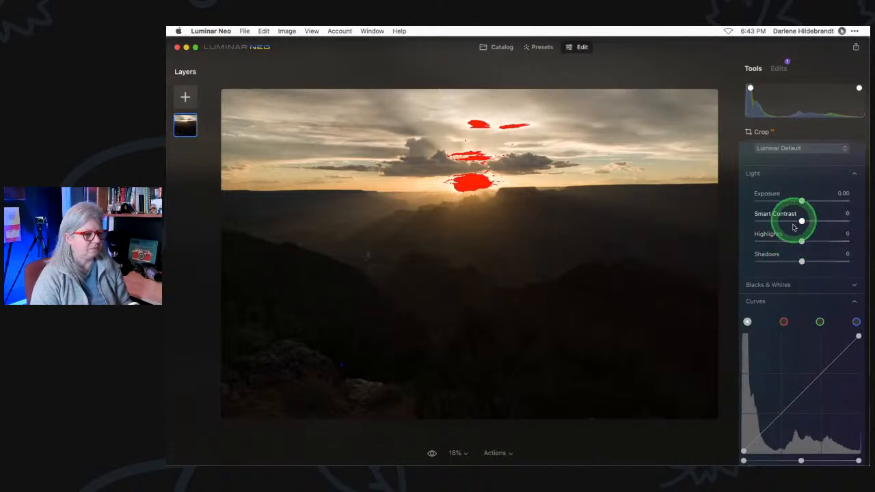
Add two tone curve points that lower the highlights and lift the shadows, toggling the clipping warning to check them.
scroll(793, 232, "down", 3)
left_click_drag(828, 275, 831, 279)
left_click_drag(791, 317, 784, 319)
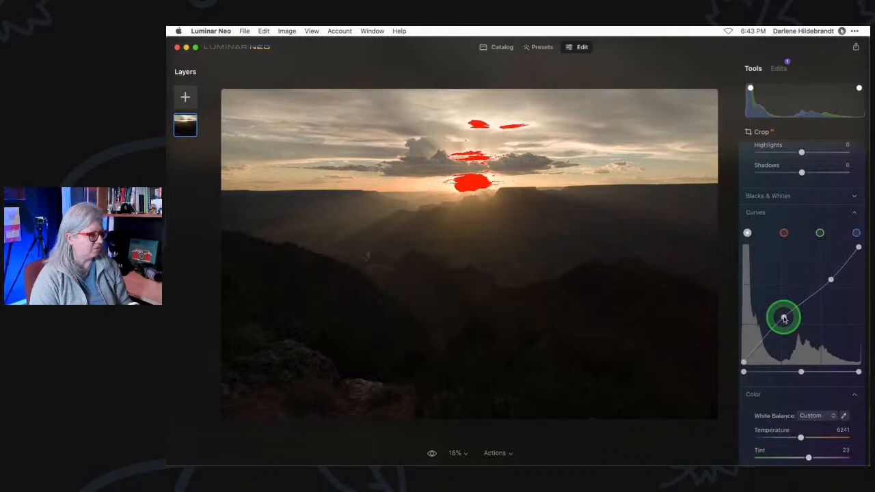
key("j")
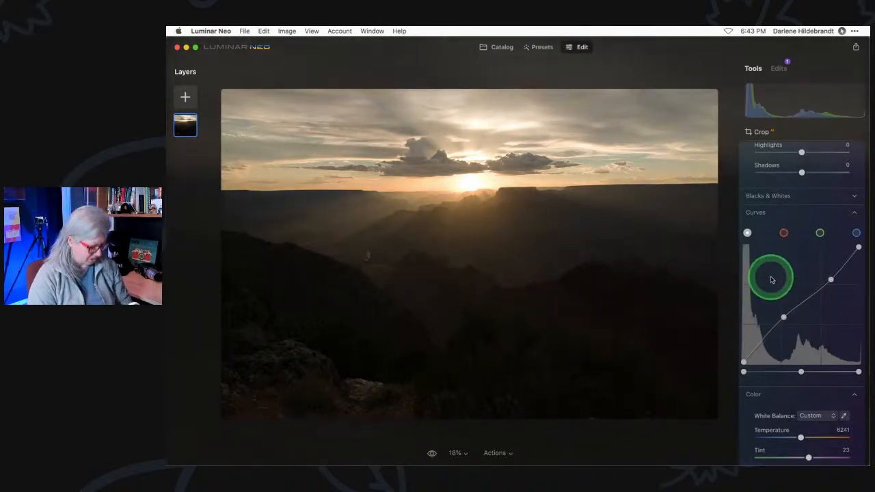
key("j")
key("j")
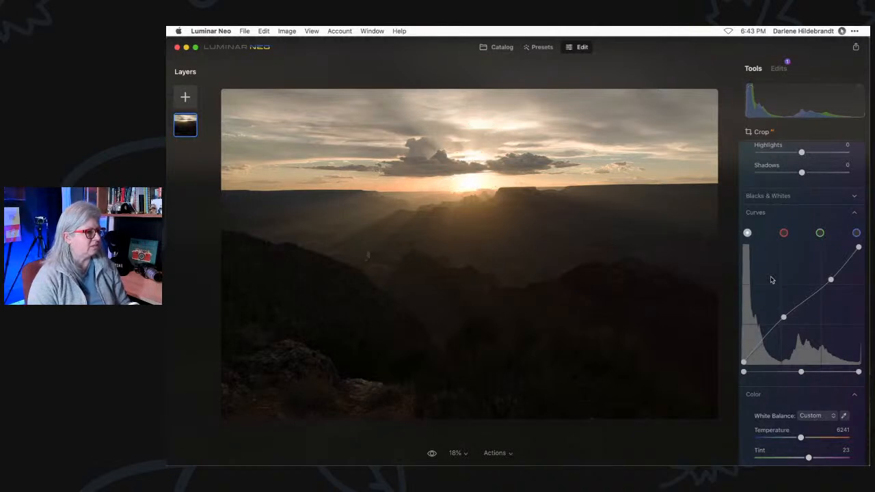
left_click(780, 272)
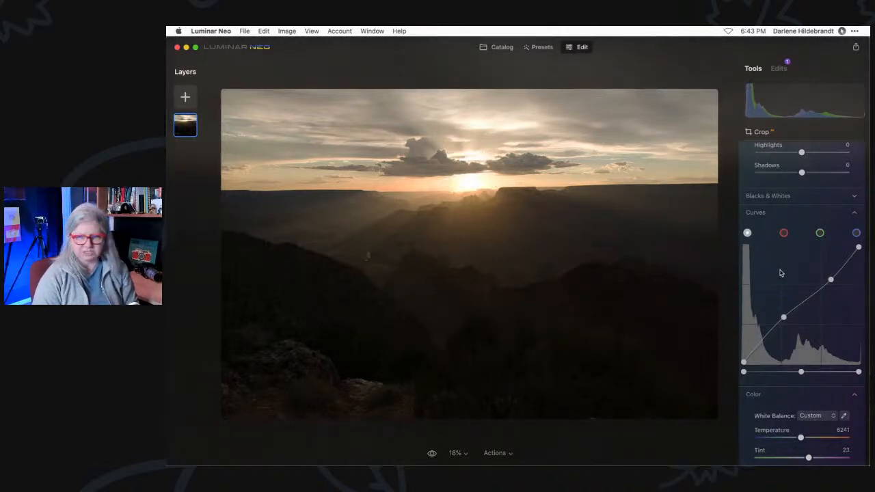
Warm the white balance by setting the temperature to 7088 and the tint to 15.
scroll(780, 272, "down", 3)
left_click(787, 363)
left_click_drag(800, 367, 804, 367)
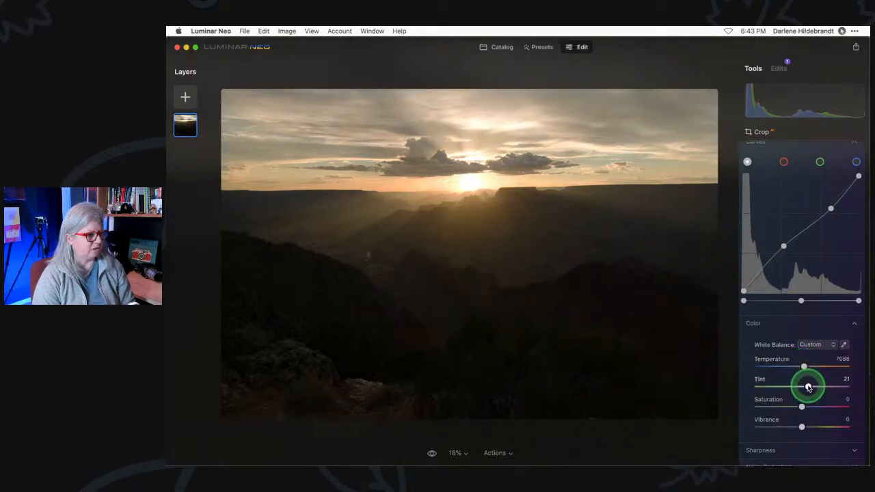
left_click_drag(807, 388, 807, 388)
Enable Auto Defringe and Auto Fix Chromatic Aberrations in the optics corrections.
scroll(807, 388, "down", 5)
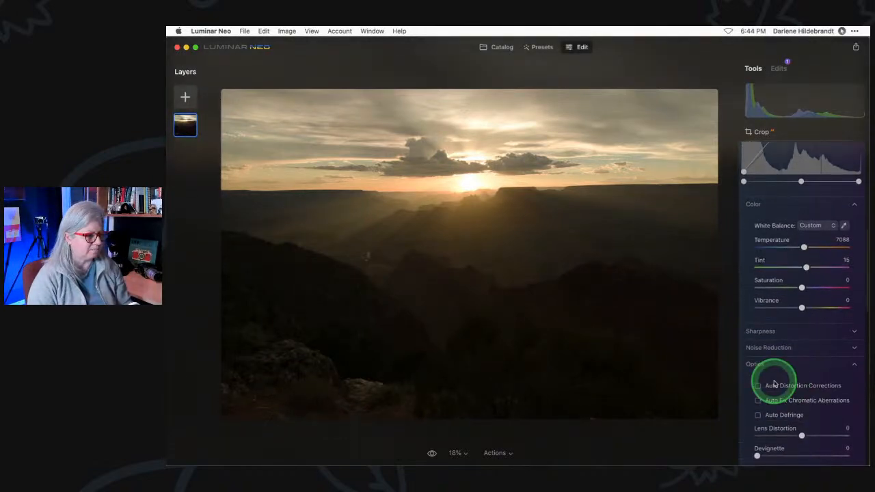
left_click(758, 370)
left_click(757, 356)
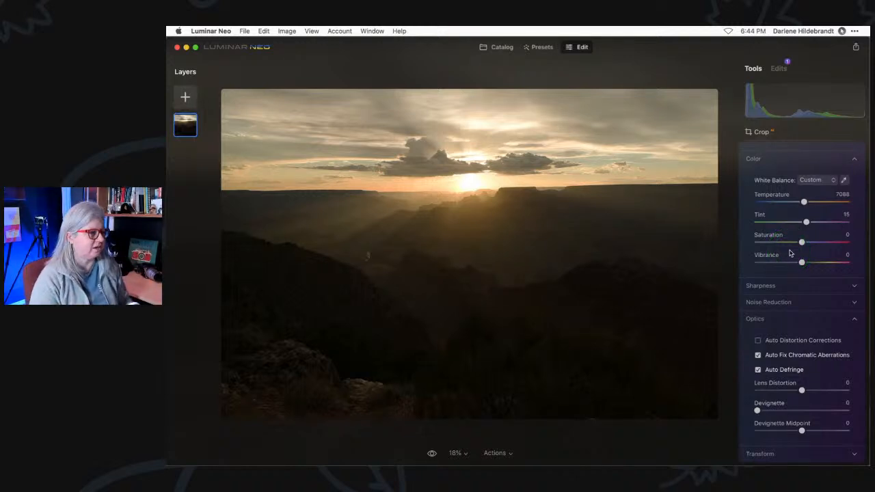
scroll(790, 253, "down", 1)
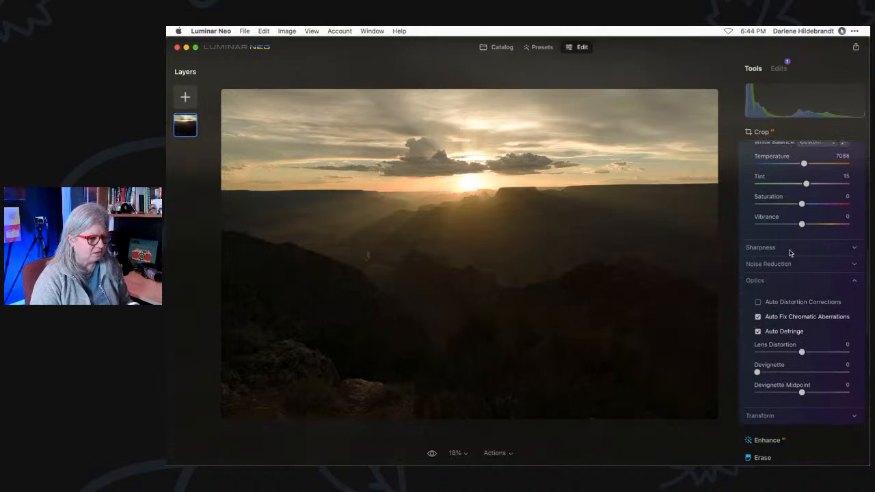
Set the exposure to 0.26 and refine the tone curve, pulling its highlight and shadow points slightly lower.
scroll(790, 253, "up", 6)
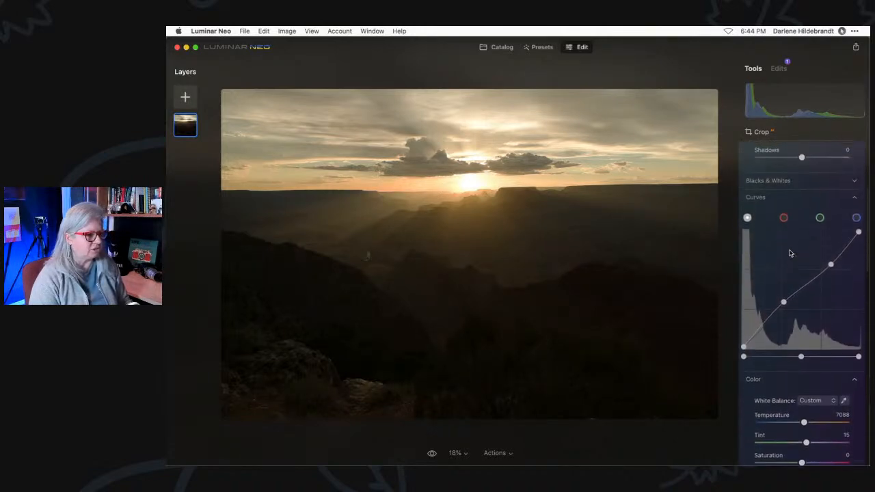
scroll(790, 253, "up", 5)
left_click(803, 227)
left_click_drag(803, 227, 805, 228)
left_click_drag(830, 395, 835, 404)
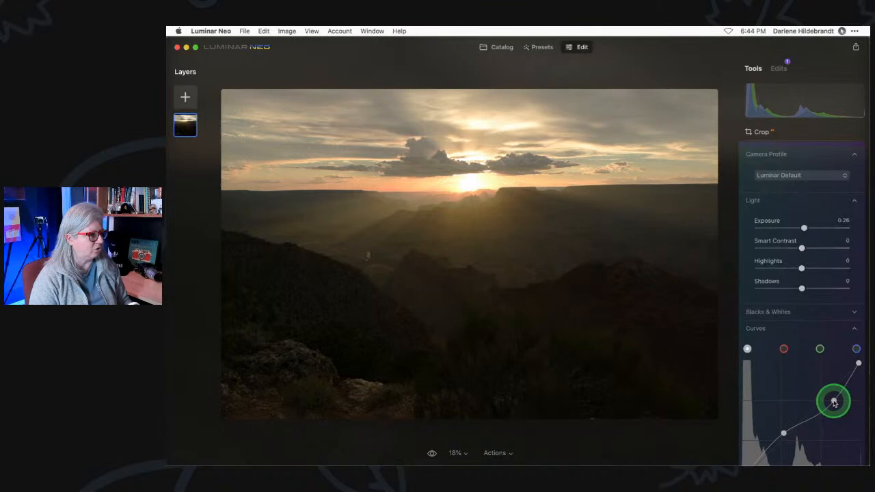
scroll(818, 367, "down", 3)
left_click_drag(784, 399, 784, 402)
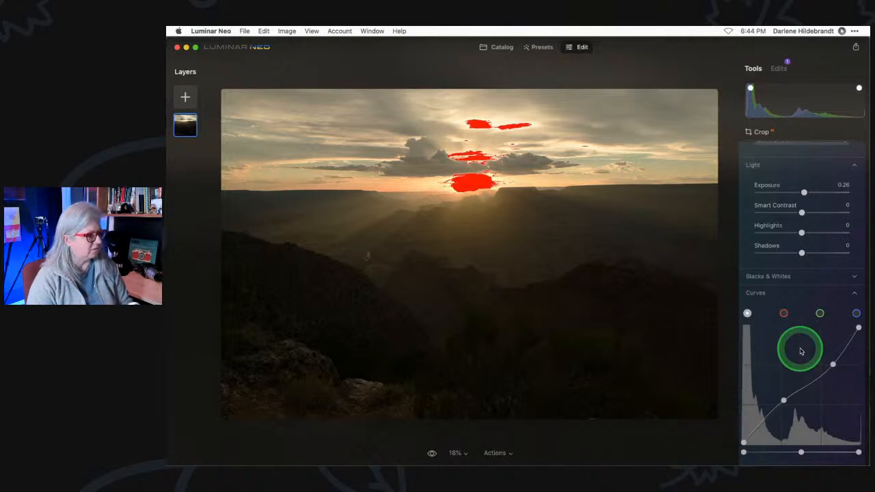
Compare the developed canyon photo with its unedited original, and collapse the Develop tool.
key("backslash")
left_click_drag(570, 264, 533, 215)
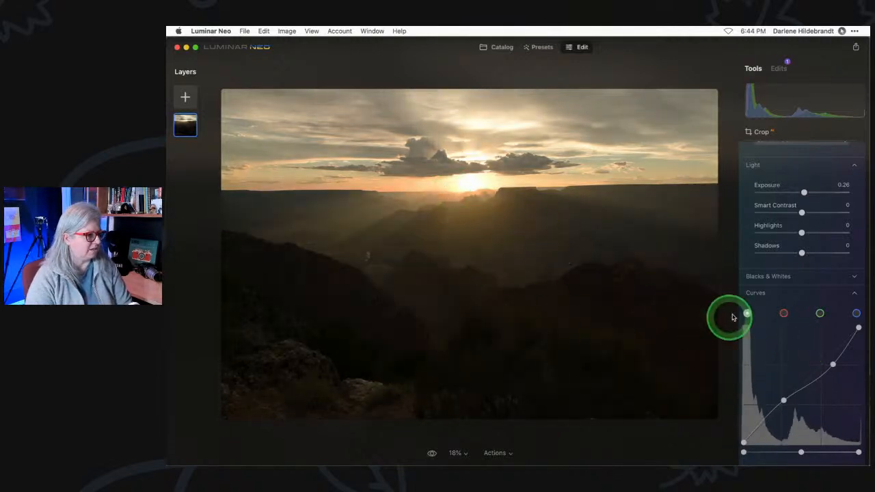
scroll(778, 254, "up", 3)
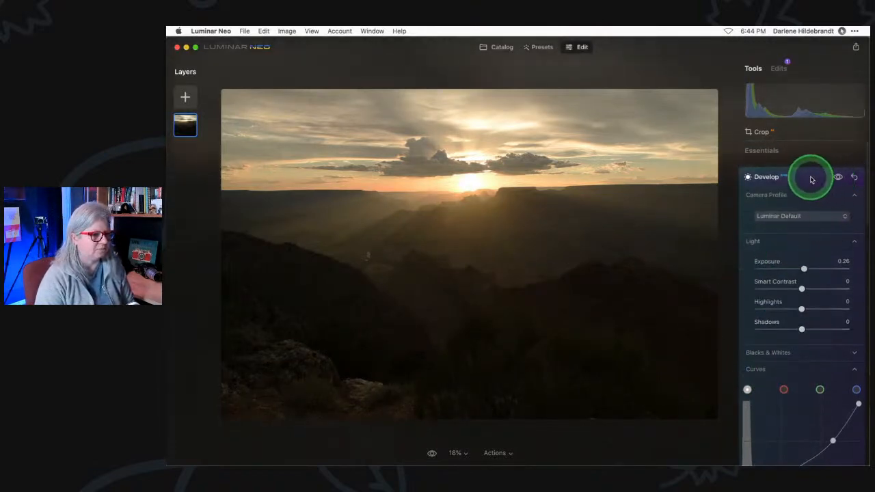
left_click(812, 178)
Apply Enhance to the canyon photo with Accent at 87 and Sky Enhancer at 3.
left_click(784, 187)
left_click_drag(757, 242, 828, 241)
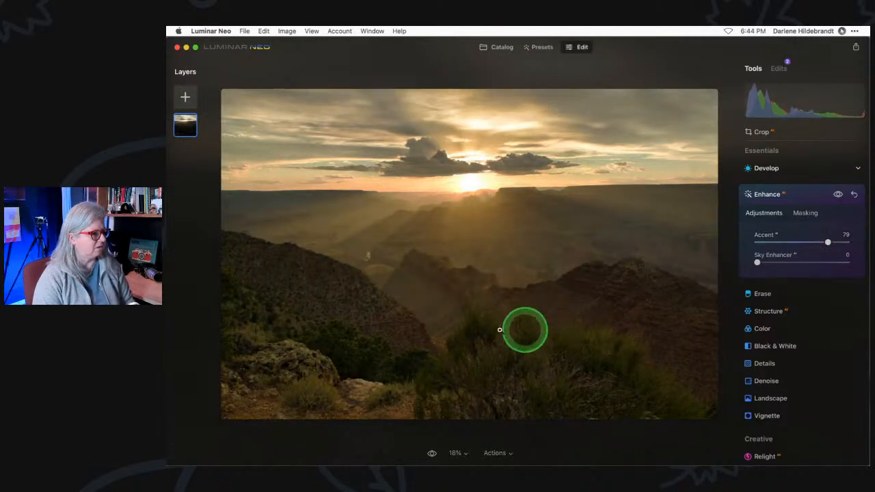
mouse_move(757, 263)
left_mouse_down()
mouse_move(848, 263)
mouse_move(666, 268)
mouse_move(772, 266)
mouse_move(759, 265)
left_mouse_up()
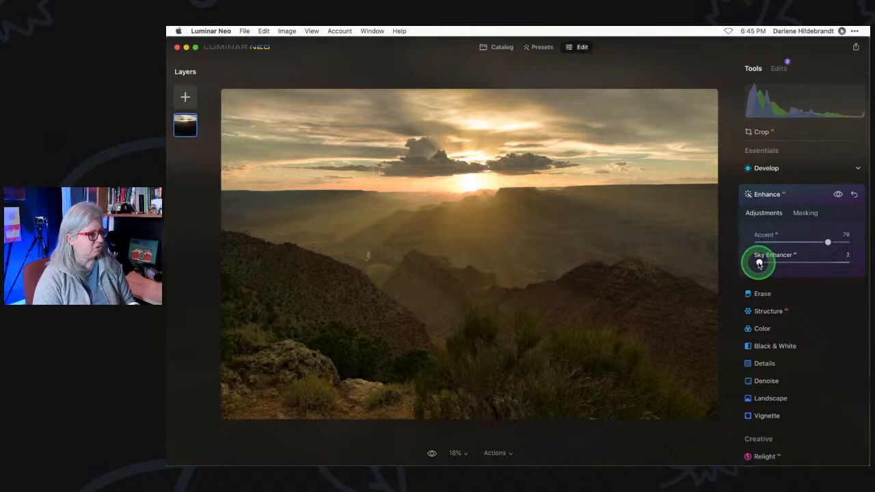
mouse_move(827, 242)
left_mouse_down()
mouse_move(846, 237)
mouse_move(736, 236)
mouse_move(854, 239)
mouse_move(836, 238)
left_mouse_up()
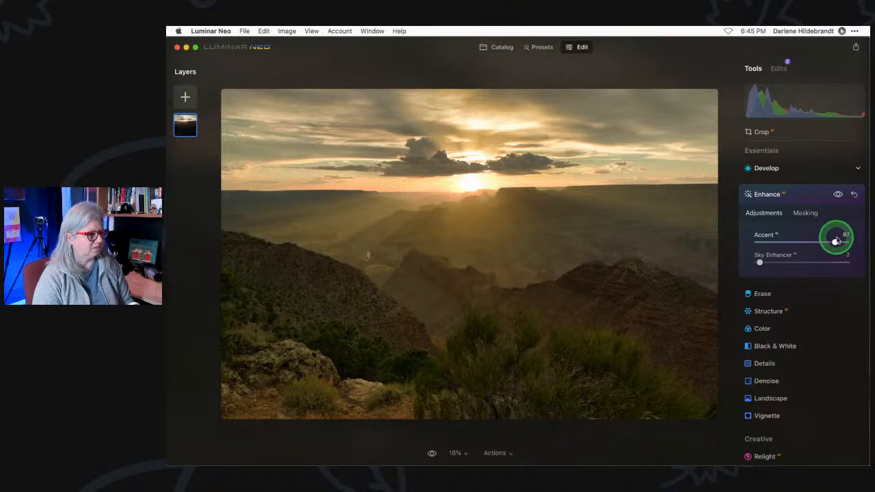
left_click(803, 199)
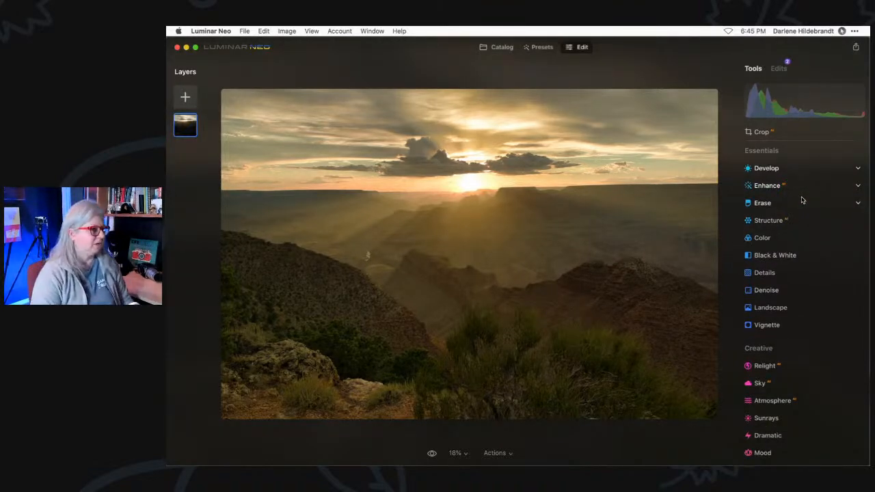
In Color Harmony, set the Color Contrast amount to 45 and its hue to 332.
scroll(801, 198, "down", 5)
left_click(774, 446)
scroll(793, 294, "down", 3)
left_click_drag(758, 337, 845, 356)
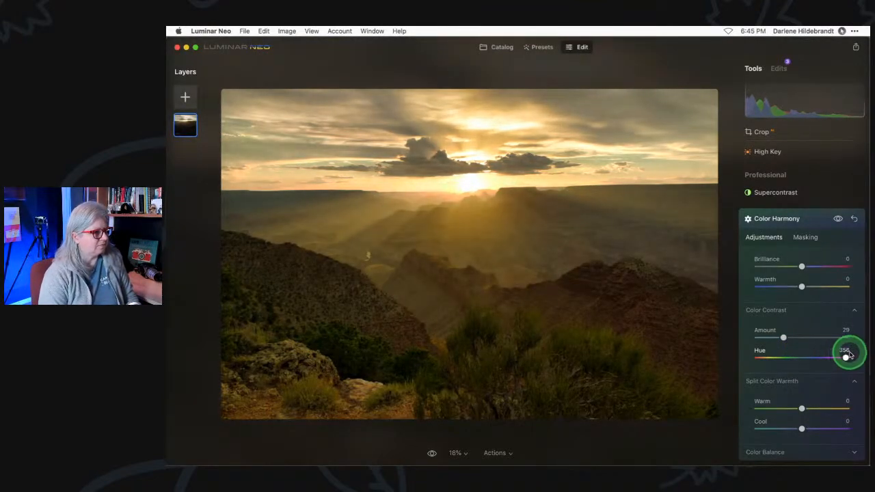
left_click_drag(845, 355, 756, 337)
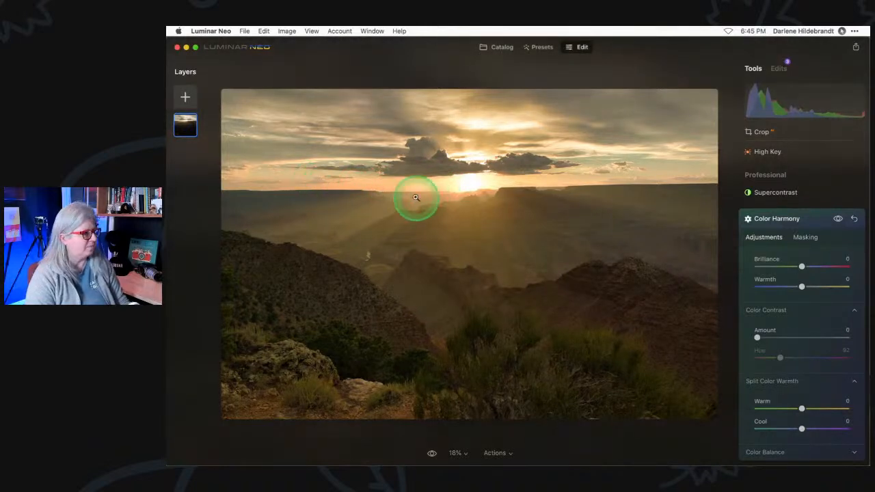
left_click_drag(758, 338, 797, 357)
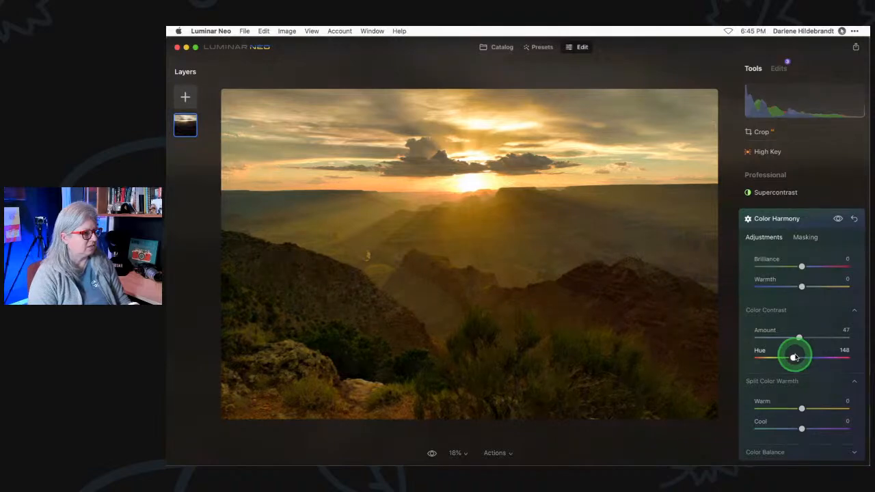
left_click_drag(799, 338, 844, 353)
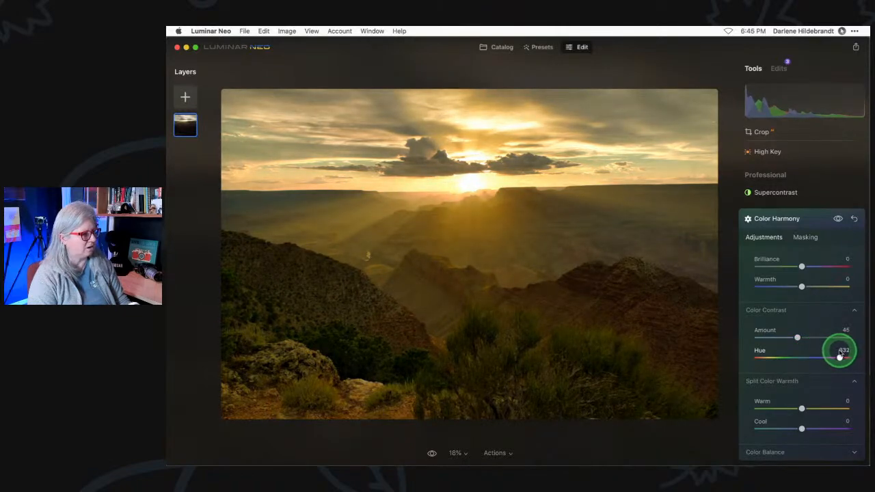
mouse_move(797, 337)
left_mouse_down()
mouse_move(756, 337)
mouse_move(797, 338)
left_mouse_up()
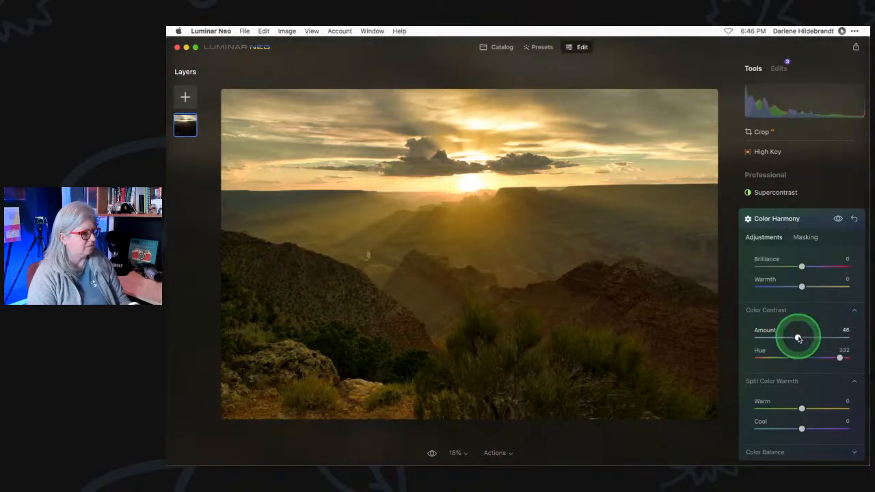
Compare the canyon photo with and without the Color Harmony adjustments.
left_click(838, 218)
left_click(838, 219)
left_click(838, 219)
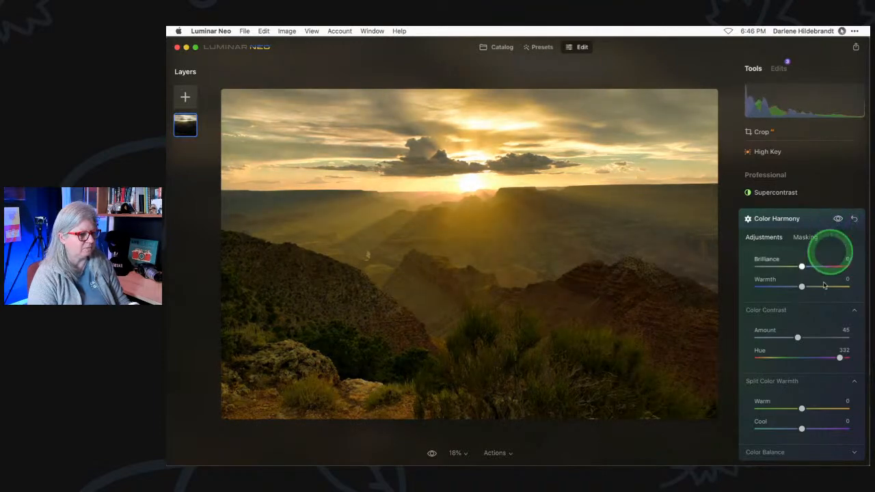
Expand Color Balance in Color Harmony, select the Highlights range and adjust its Yellow-Blue balance.
left_click(765, 452)
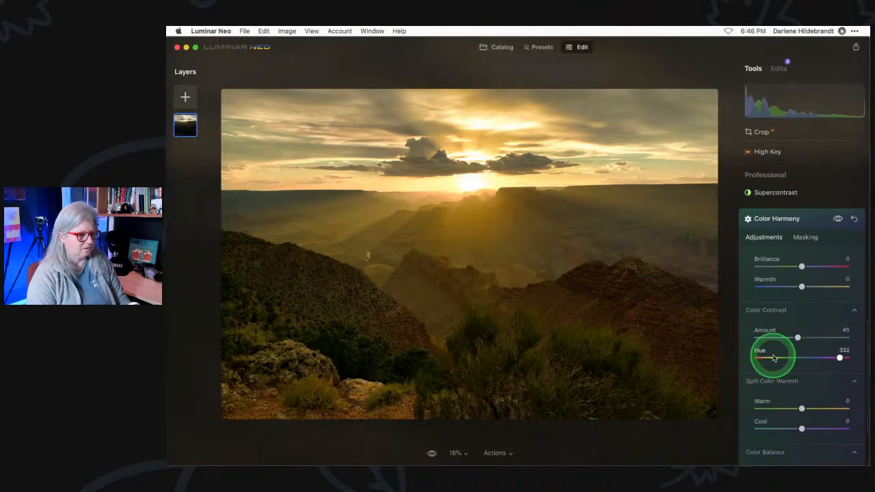
scroll(774, 357, "down", 3)
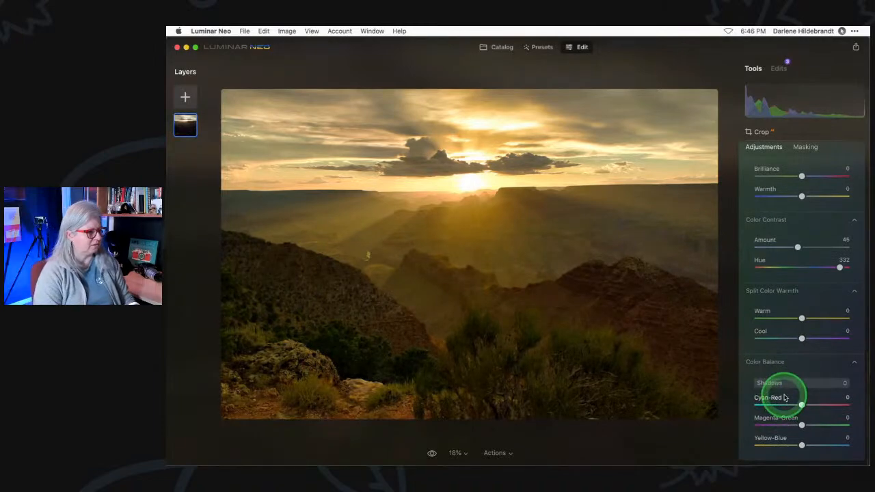
left_click(786, 385)
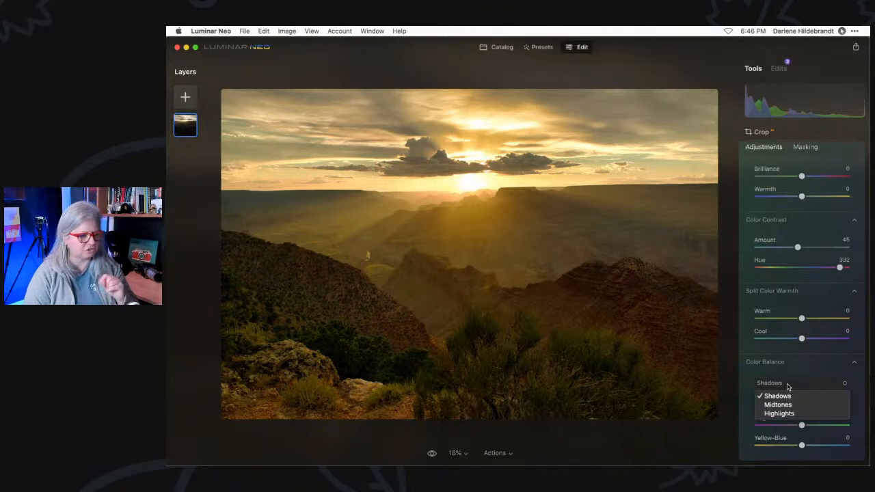
left_click(786, 380)
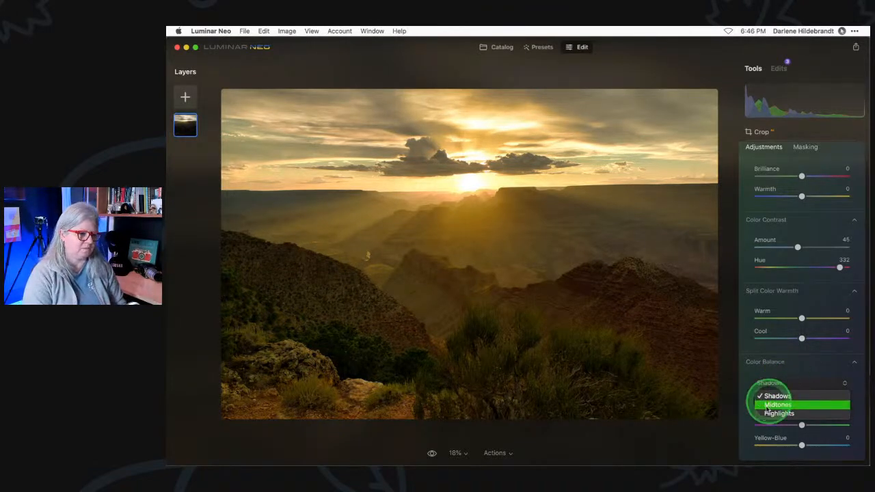
left_click(799, 396)
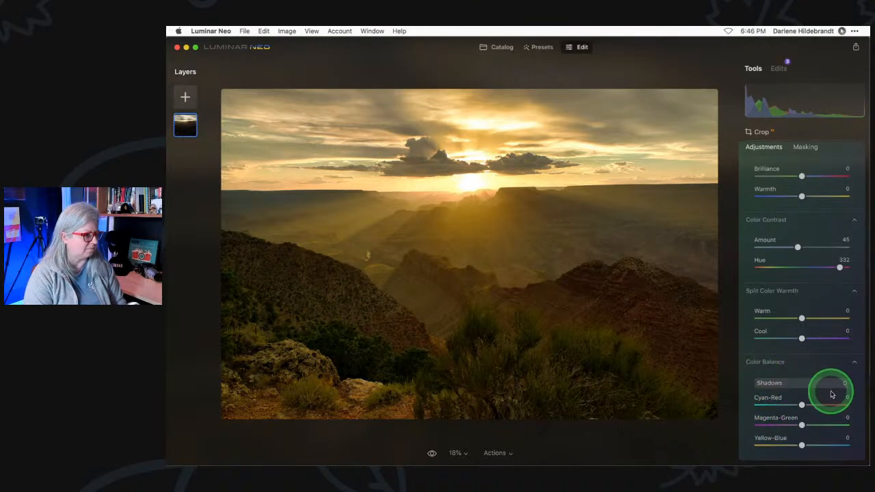
left_click(785, 384)
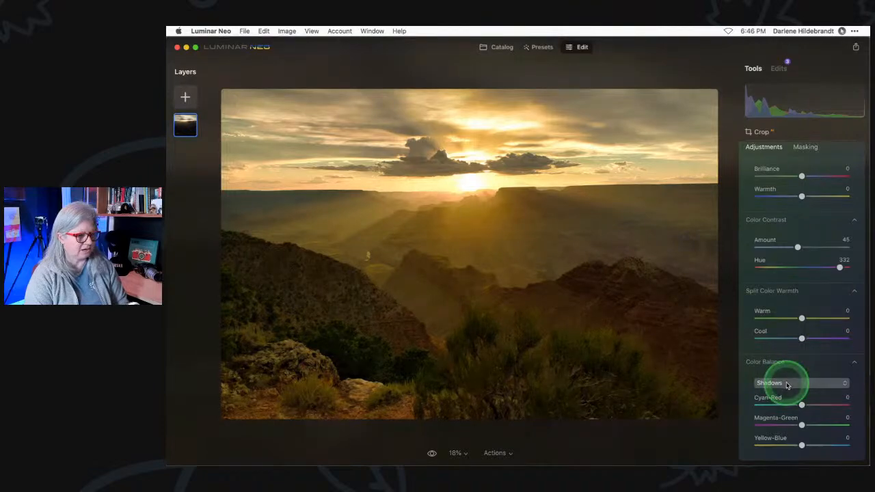
left_click(785, 414)
mouse_move(802, 445)
left_mouse_down()
mouse_move(787, 445)
mouse_move(801, 445)
left_mouse_up()
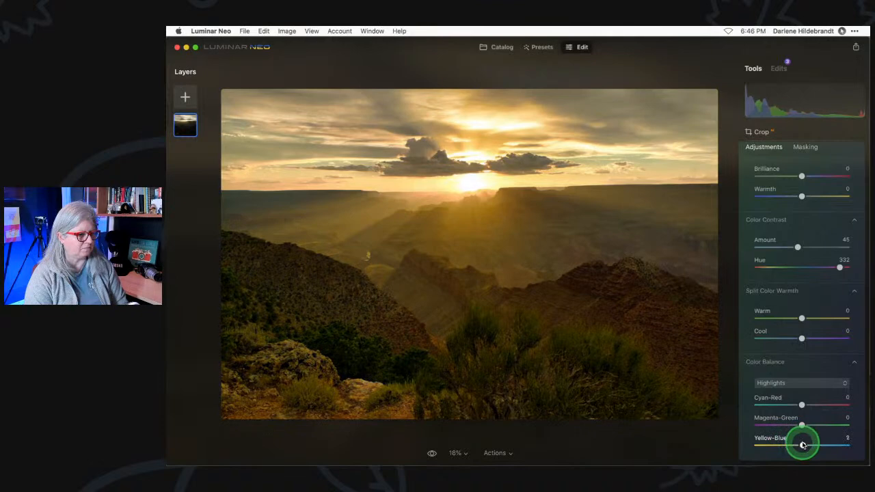
Set the Midtones color balance to Cyan-Red 12 and fine-tune its Yellow-Blue balance.
double_click(812, 405)
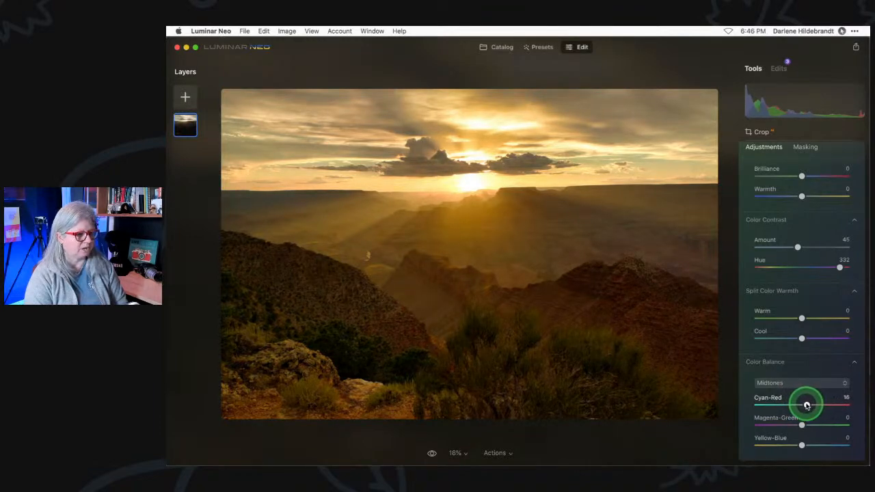
left_click_drag(806, 406, 798, 405)
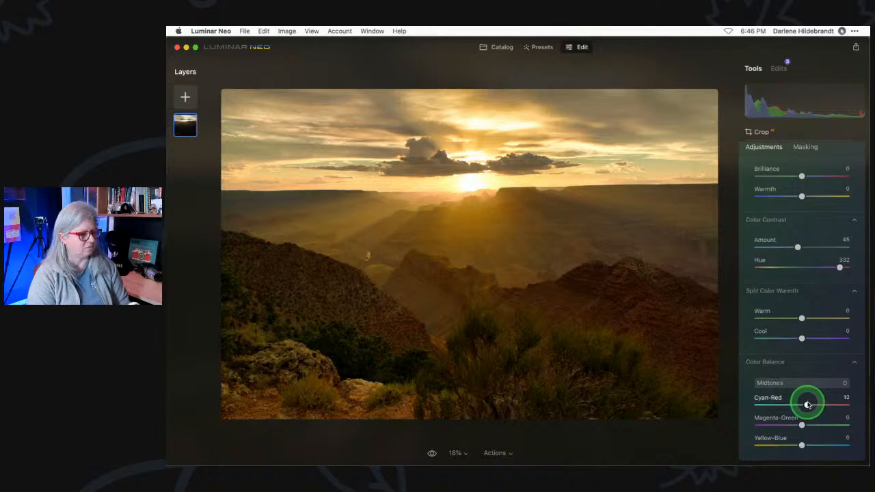
left_click_drag(802, 444, 799, 445)
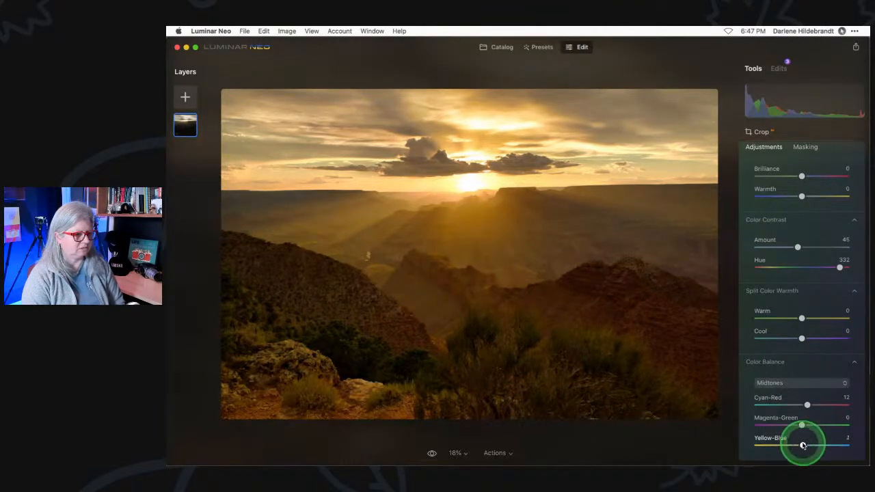
Compare the photo with and without the Color Harmony adjustments, including the new color balance.
scroll(791, 361, "up", 3)
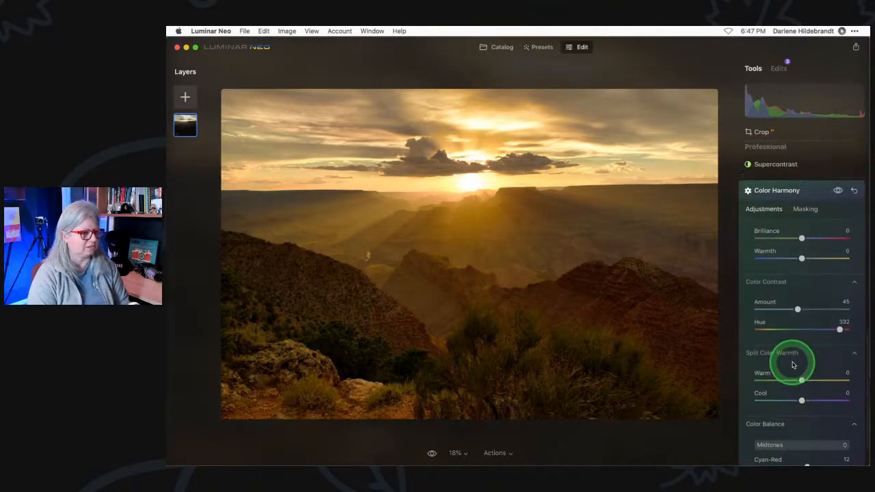
left_click(837, 190)
left_click(838, 191)
left_click(838, 192)
left_click(838, 191)
Reduce the Color Contrast amount to 21, and compare the photo with and without Color Harmony before collapsing the tool.
left_click_drag(797, 309, 777, 308)
left_click(838, 192)
left_click(838, 191)
left_click(838, 191)
left_click(838, 191)
left_click(838, 191)
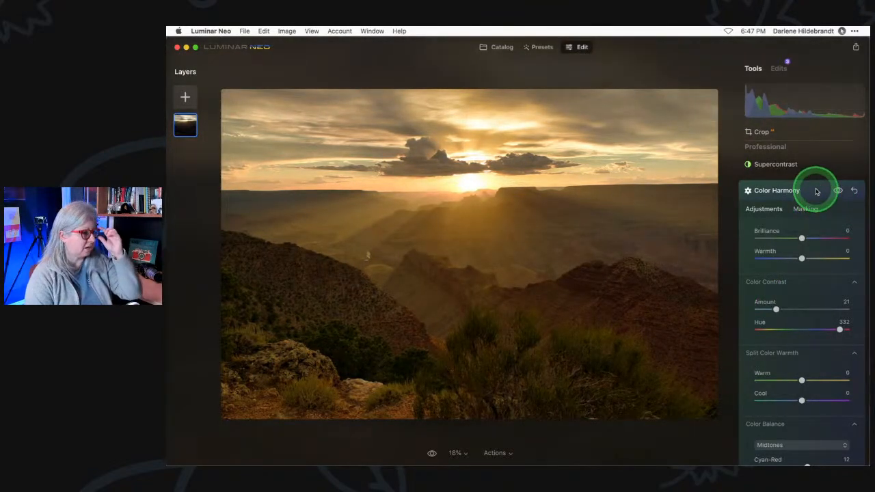
left_click(816, 192)
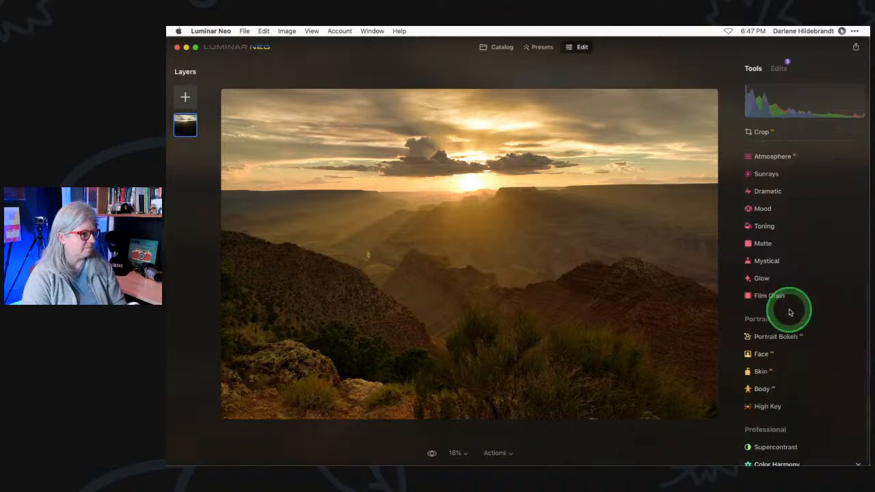
Apply Structure to the canyon photo with Amount at 24 and Boost at 12.
scroll(789, 309, "up", 3)
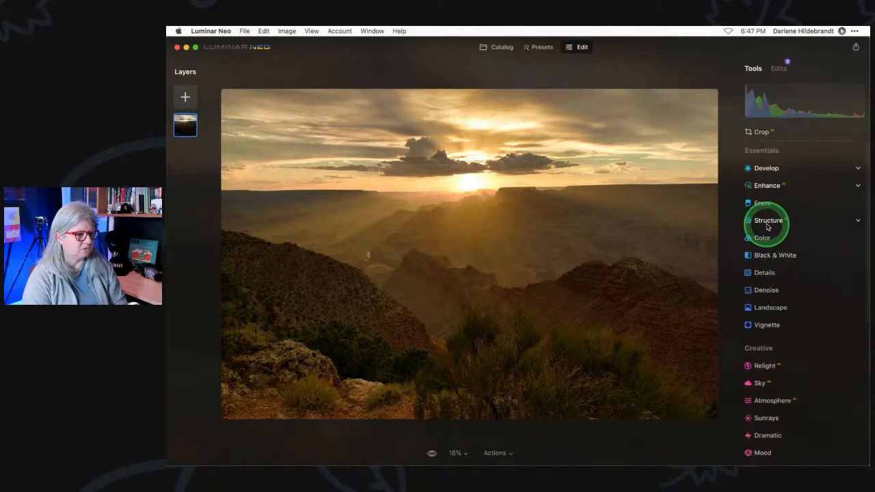
left_click(768, 221)
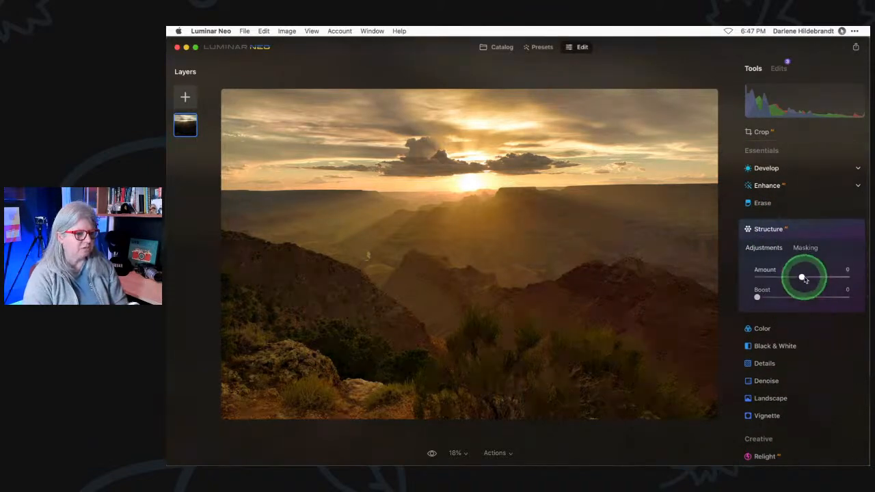
left_click_drag(801, 277, 830, 277)
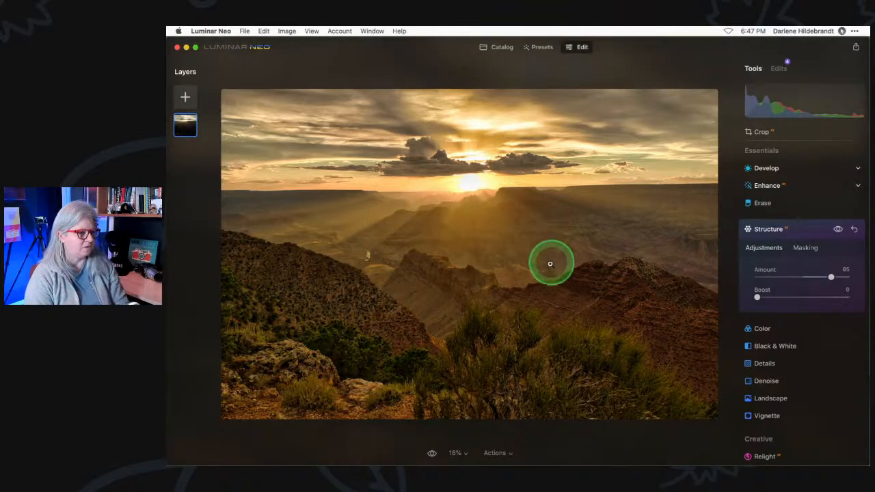
left_click_drag(758, 298, 827, 297)
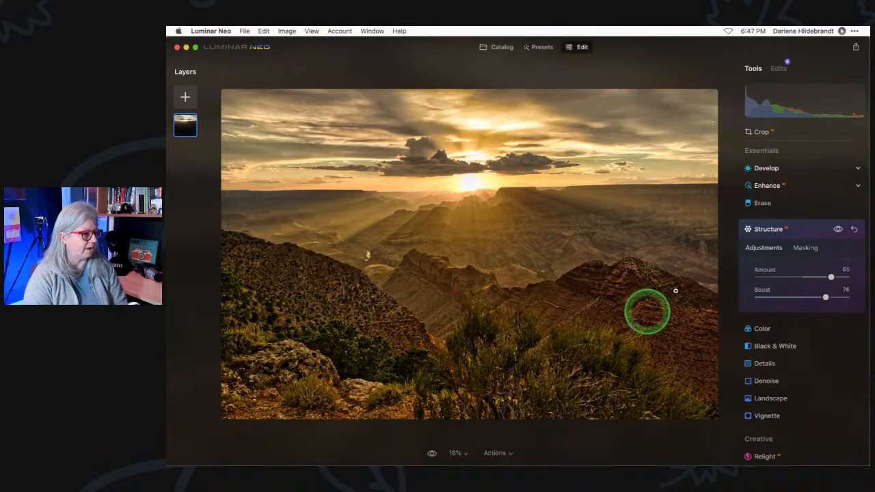
left_click_drag(828, 277, 812, 277)
left_click_drag(778, 298, 767, 298)
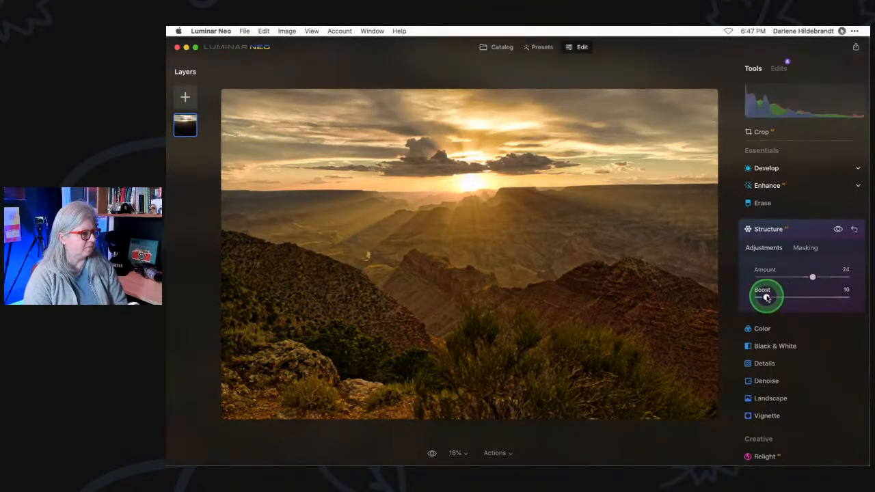
Compare the photo with and without Structure, and raise the Structure amount slightly.
left_click(838, 230)
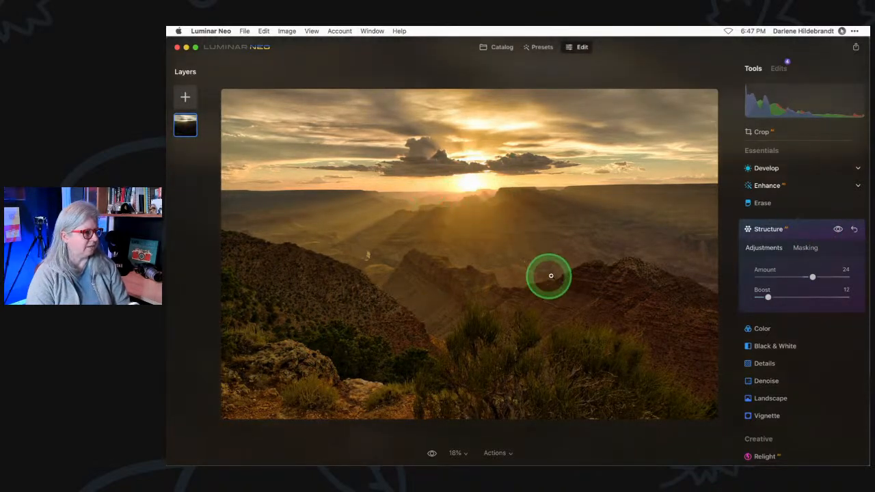
left_click(838, 230)
left_click(802, 250)
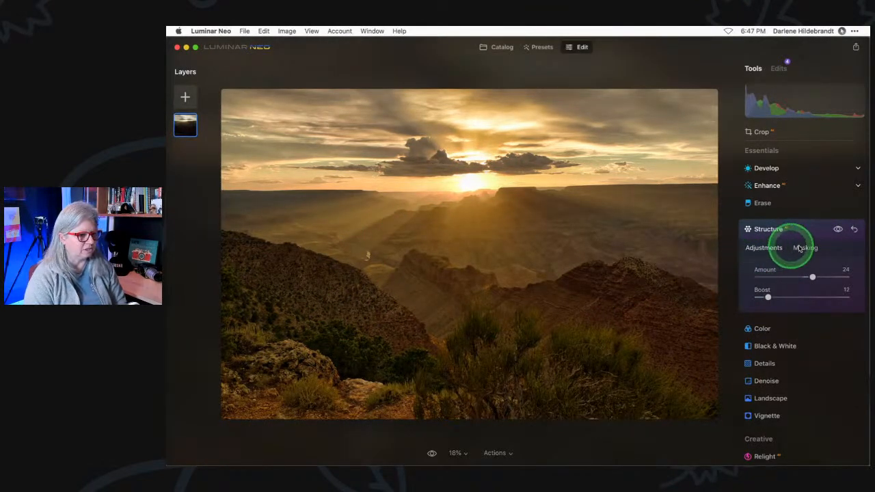
left_click_drag(813, 276, 818, 277)
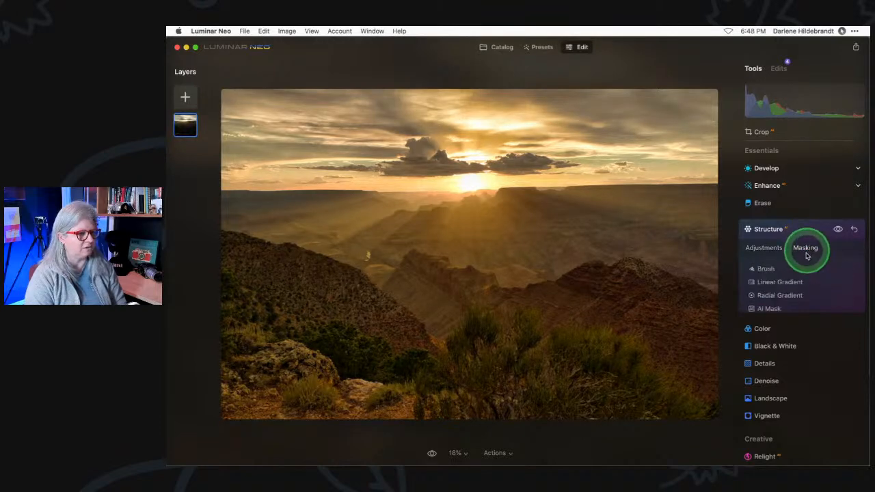
Mask Structure with a linear gradient that covers the canyon and fades out into the sky just above the horizon.
left_click(804, 248)
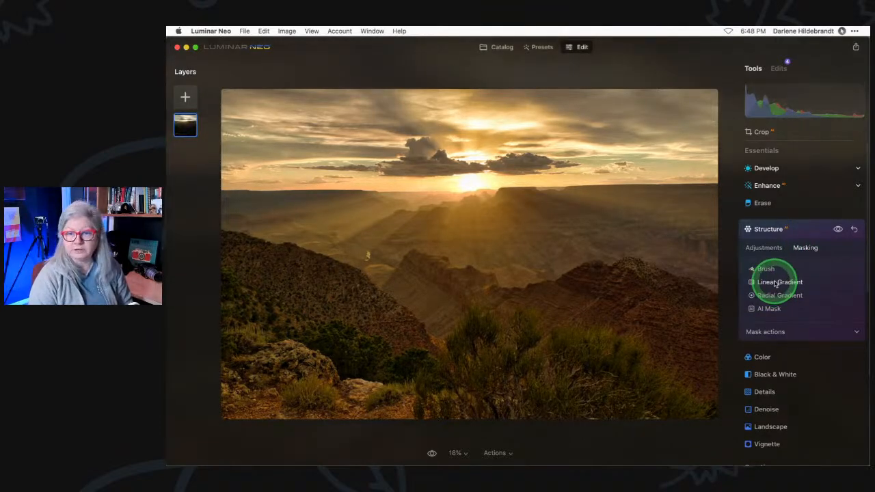
left_click(776, 283)
left_click_drag(489, 233, 486, 170)
left_click(704, 166)
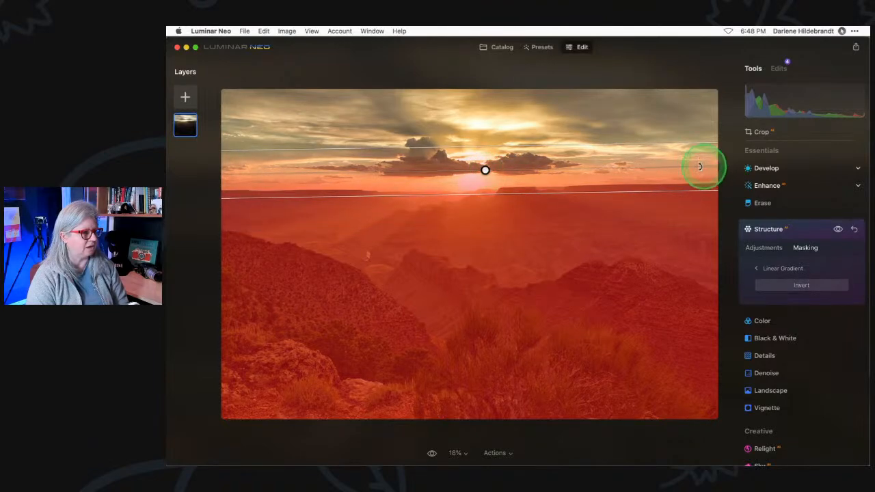
left_click_drag(698, 167, 699, 168)
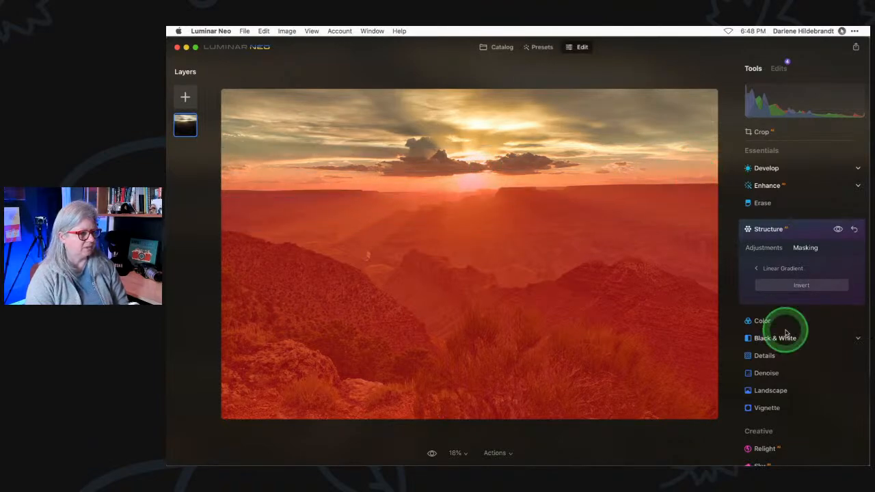
Check the Structure mask by inverting it and back, and by showing and hiding its overlay.
left_click(791, 286)
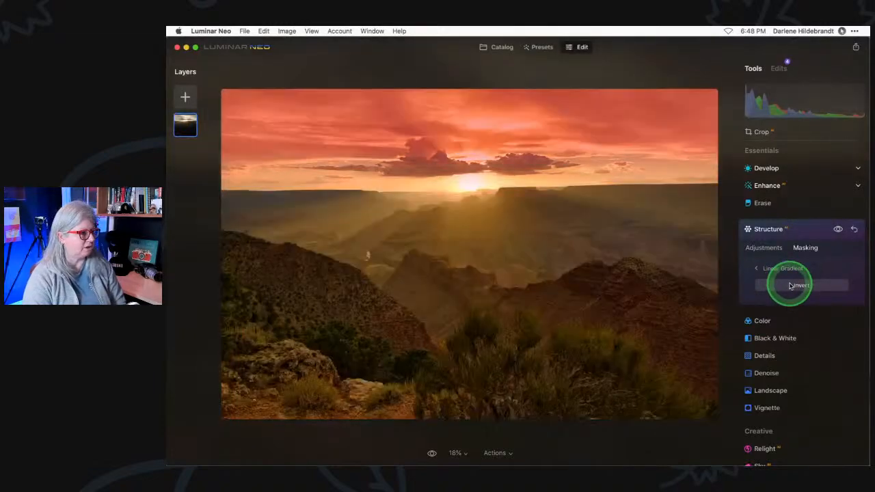
left_click(791, 285)
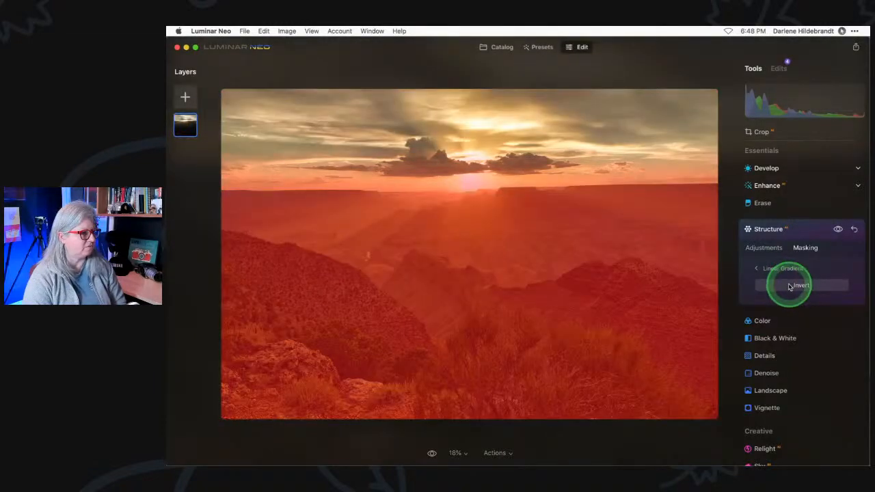
left_click(759, 268)
left_click(816, 331)
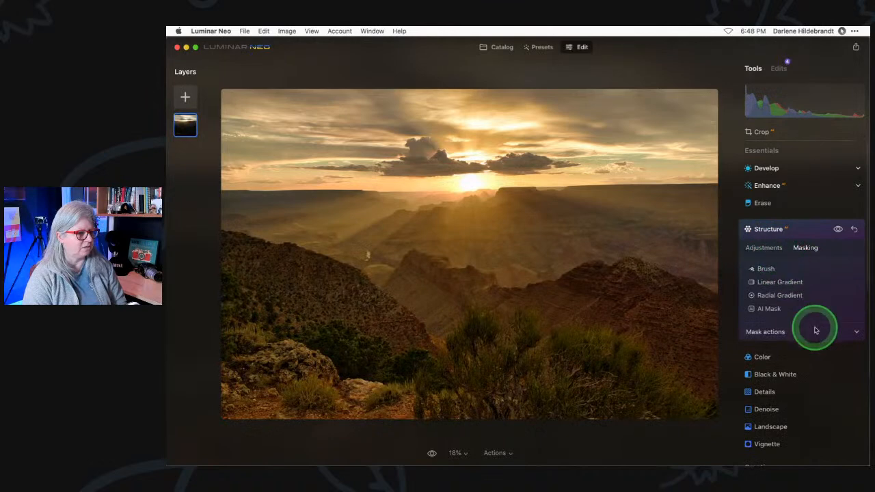
left_click(831, 363)
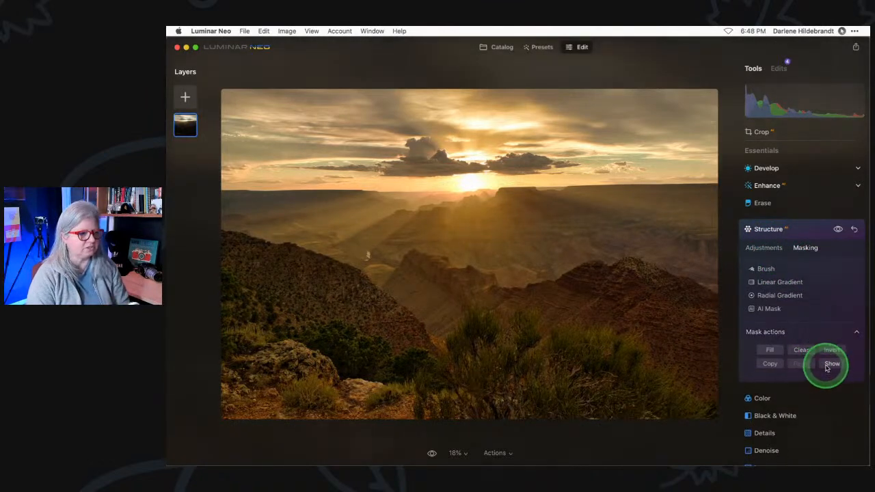
left_click(829, 363)
Compare the photo with and without the masked Structure effect, and collapse the Structure tool.
left_click(839, 229)
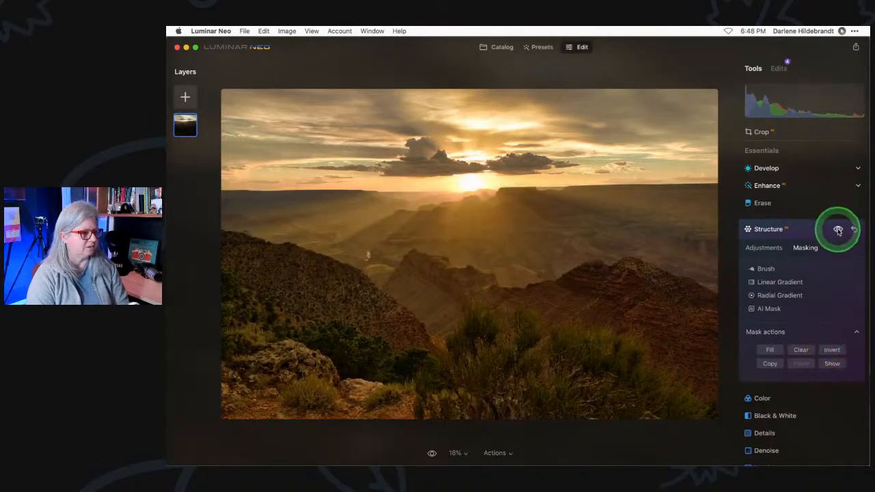
left_click(838, 230)
left_click(838, 230)
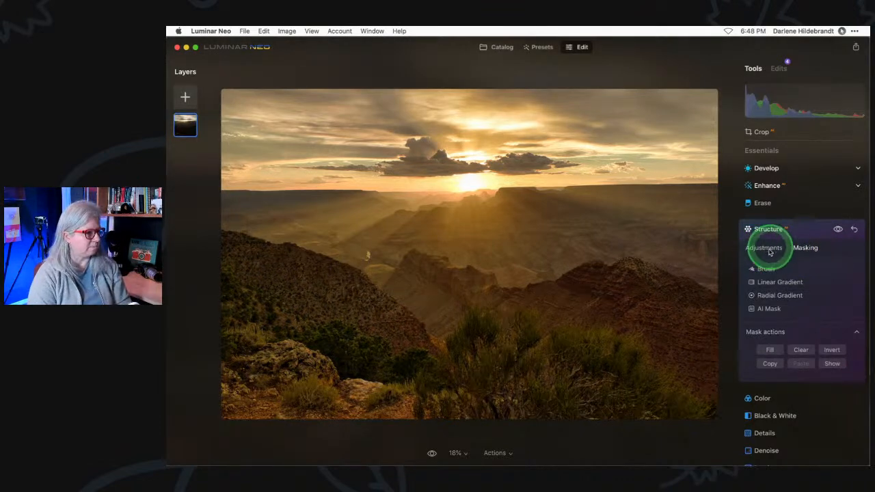
left_click(804, 230)
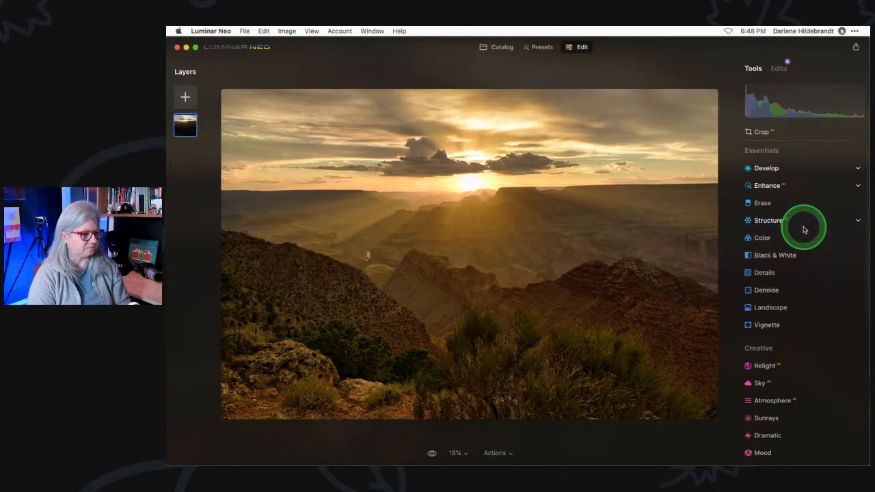
Set Medium Details to 22 in the Details tool while viewing the canyon ridges at 50%.
left_click(771, 272)
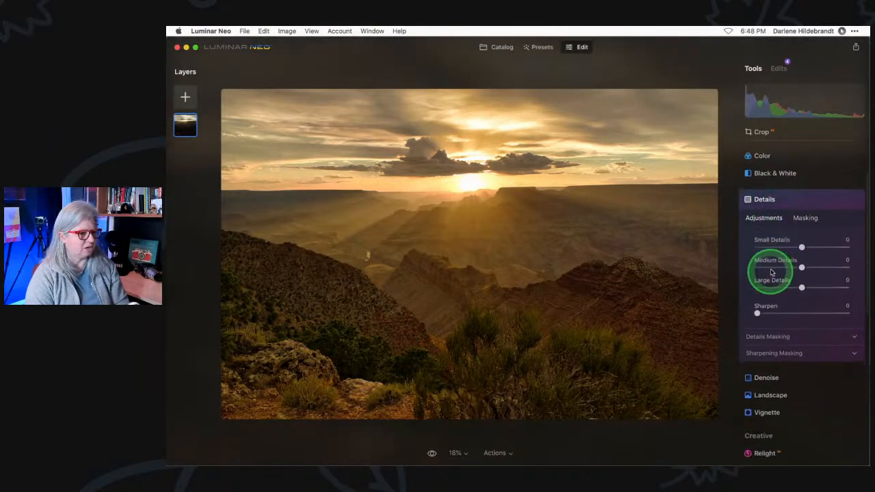
left_click(548, 296)
scroll(549, 298, "right", 3)
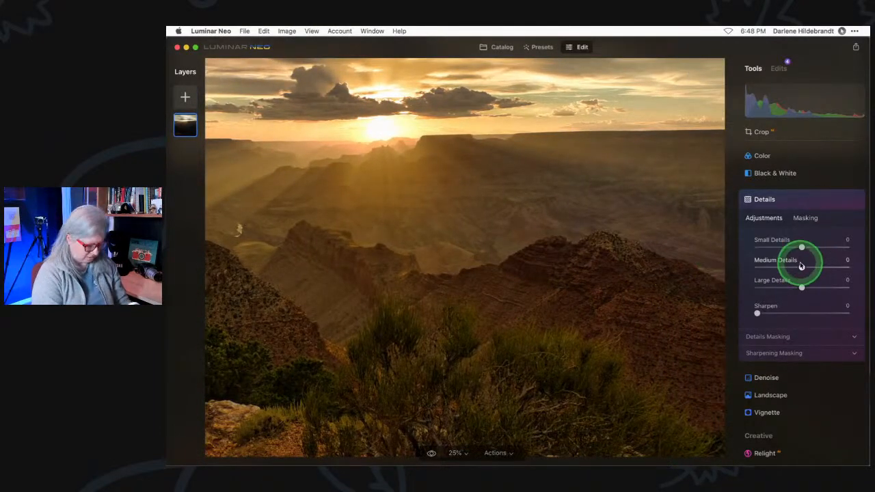
key("super+equal")
scroll(801, 266, "down", 3)
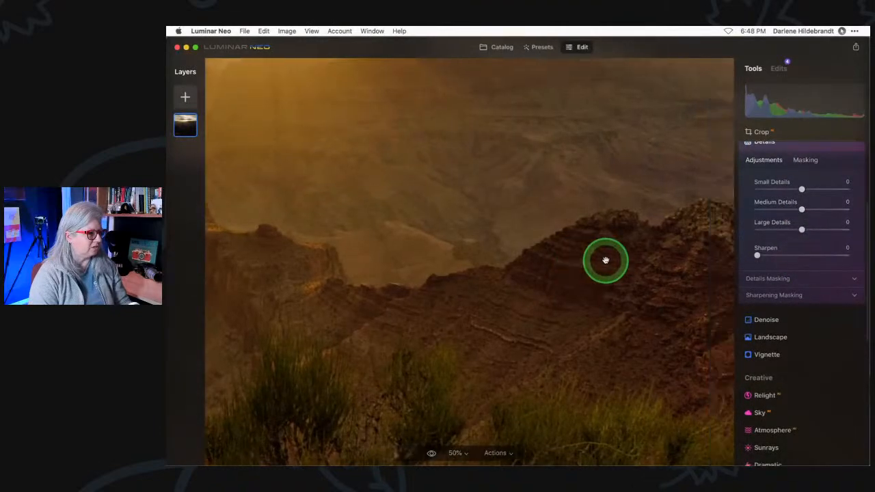
scroll(606, 260, "right", 3)
left_click_drag(793, 209, 813, 217)
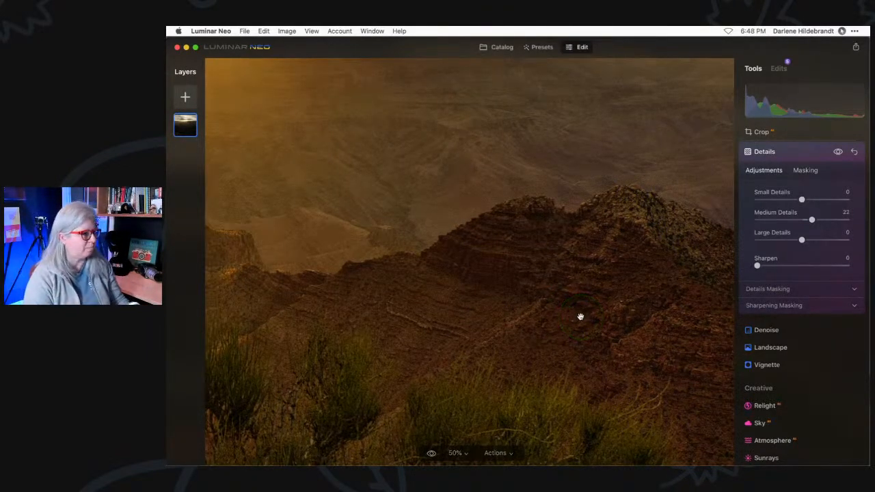
Compare the ridges with and without Details, and set Medium Details to 33 and Sharpen to 13.
left_click(838, 151)
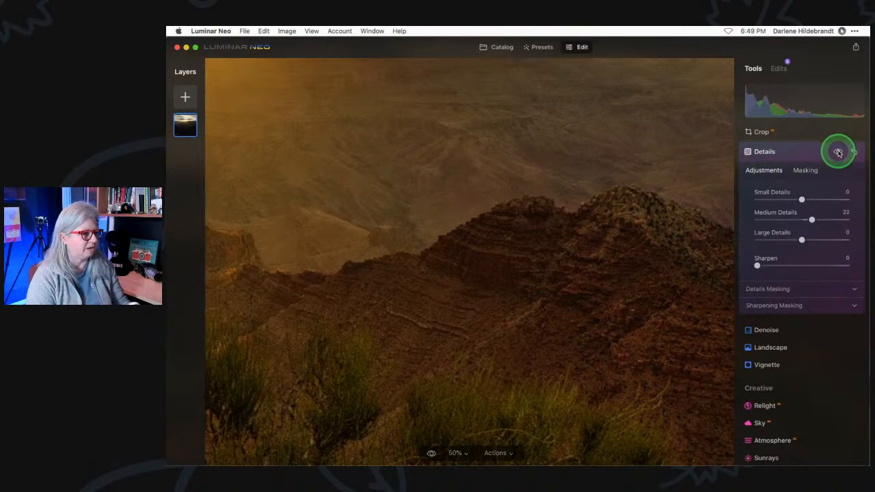
left_click(838, 152)
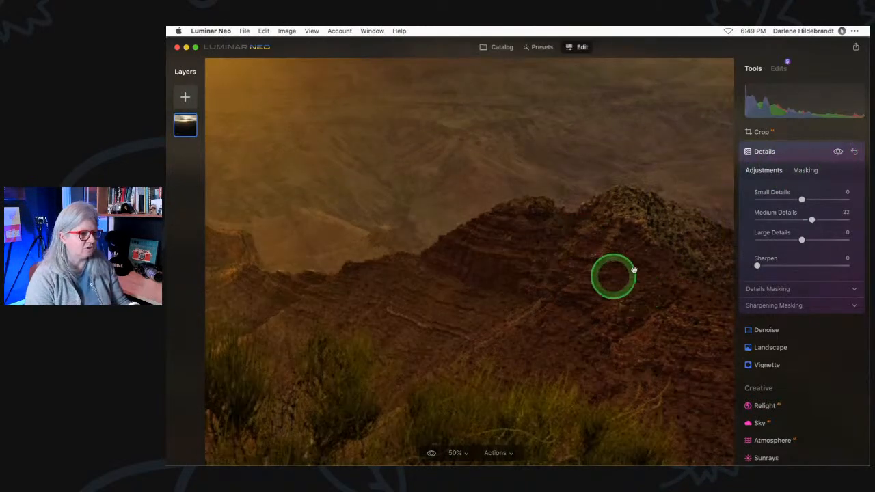
left_click_drag(812, 219, 813, 221)
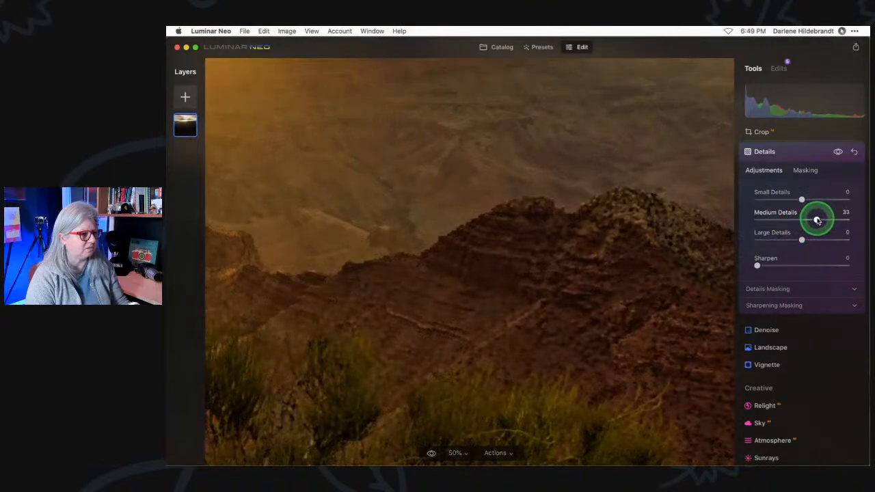
left_click(759, 265)
mouse_move(769, 264)
left_mouse_down()
mouse_move(759, 263)
mouse_move(769, 266)
left_mouse_up()
Set Masking to 69 in the Sharpening Masking settings, and compare the whole photo with and without Details.
left_click(763, 304)
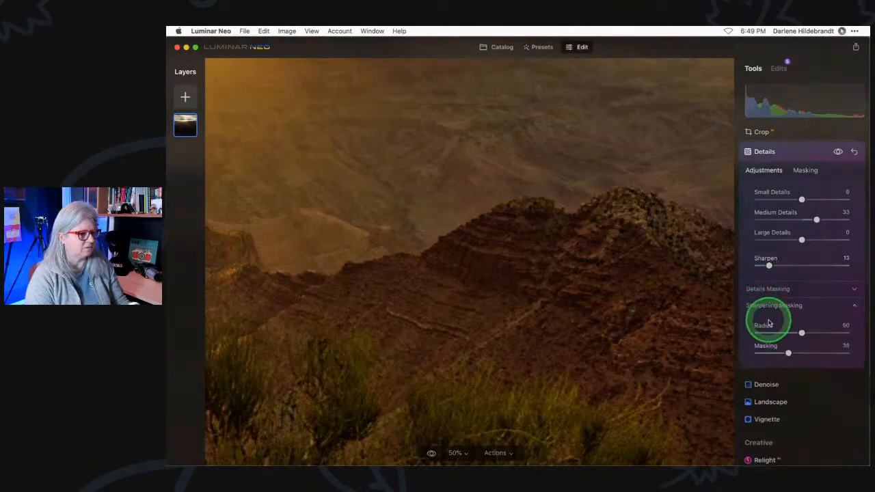
left_click(598, 326)
left_click(778, 363)
left_click_drag(778, 362, 820, 353)
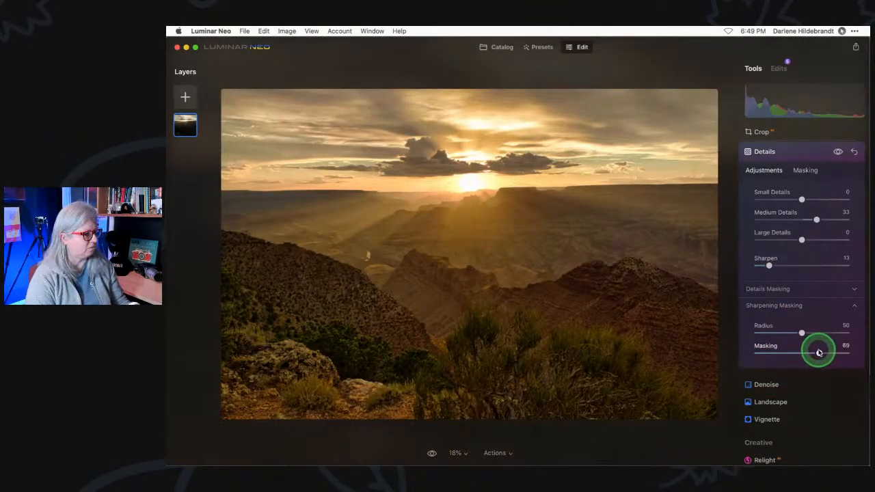
left_click(839, 152)
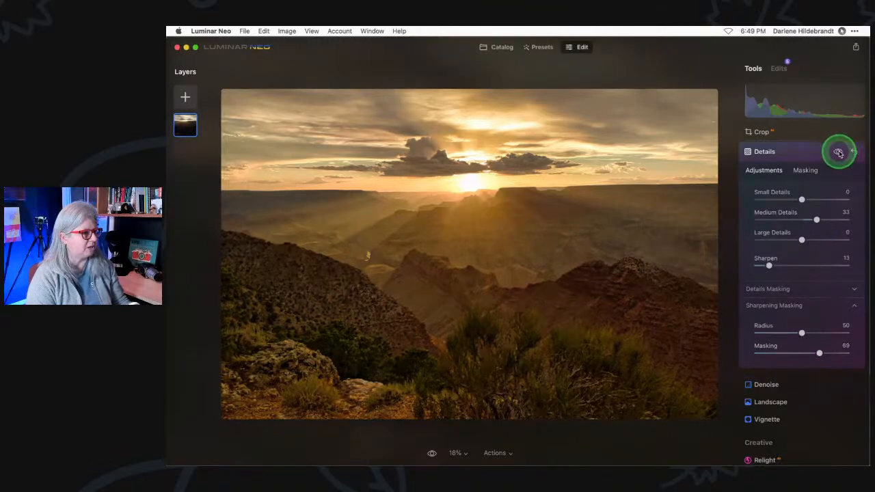
left_click(839, 151)
left_click(839, 152)
Mask Details with a linear gradient that covers the foreground canyon and fades out just below the horizon.
left_click(807, 171)
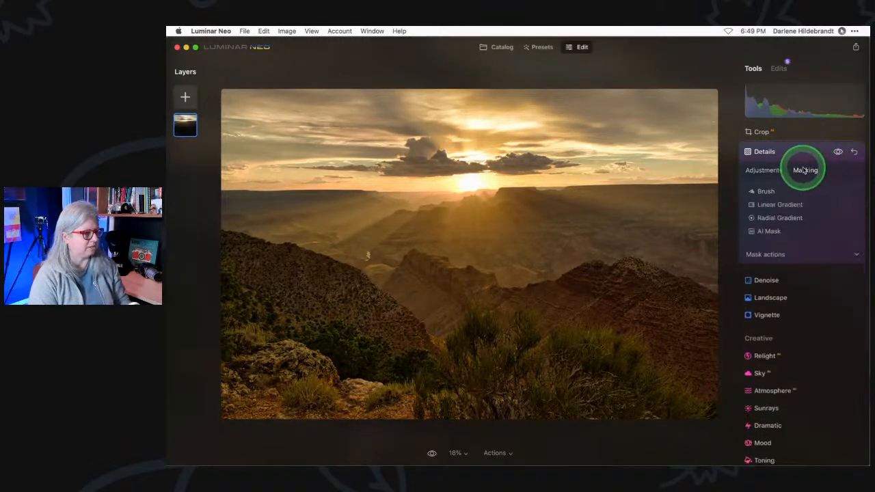
left_click(767, 207)
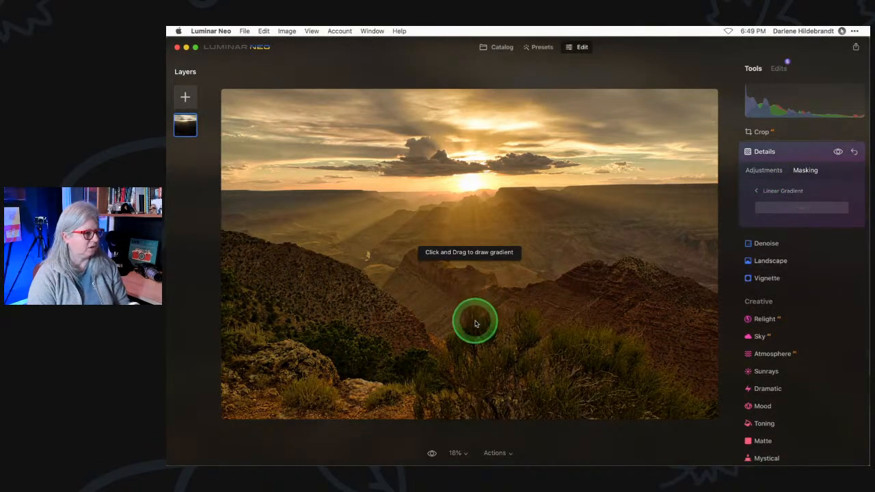
left_click_drag(472, 307, 471, 196)
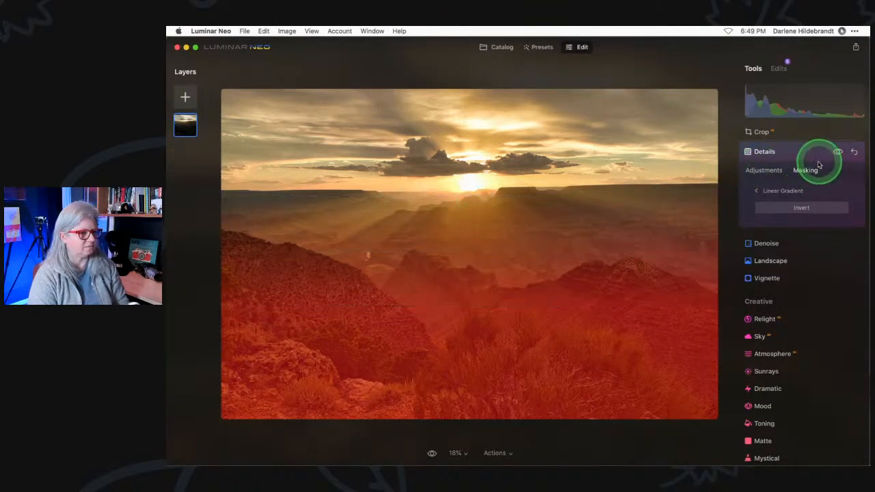
left_click(758, 172)
left_click(801, 299)
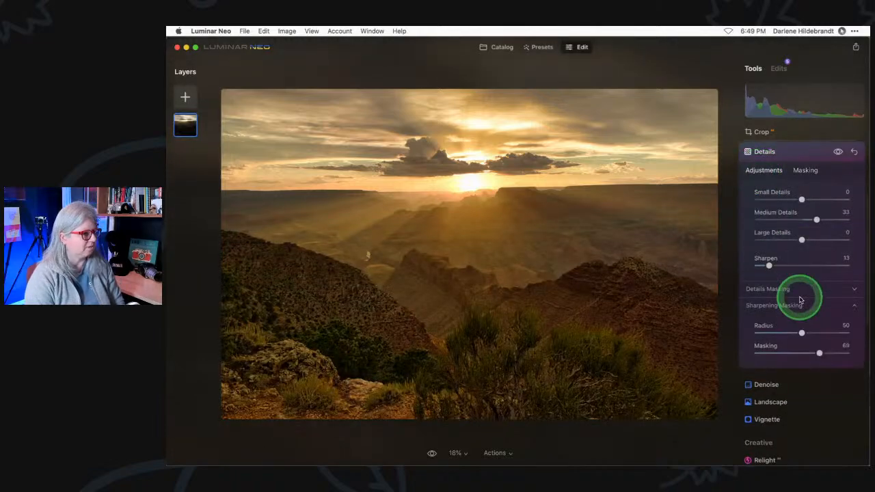
Compare the photo with and without masked Details, collapse the tool, and compare the edit with the original photo.
left_click(839, 151)
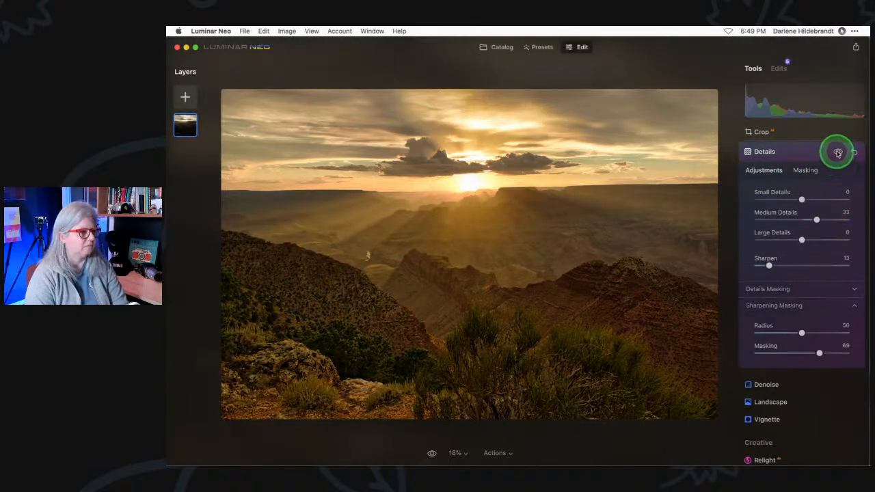
left_click(839, 152)
left_click(805, 151)
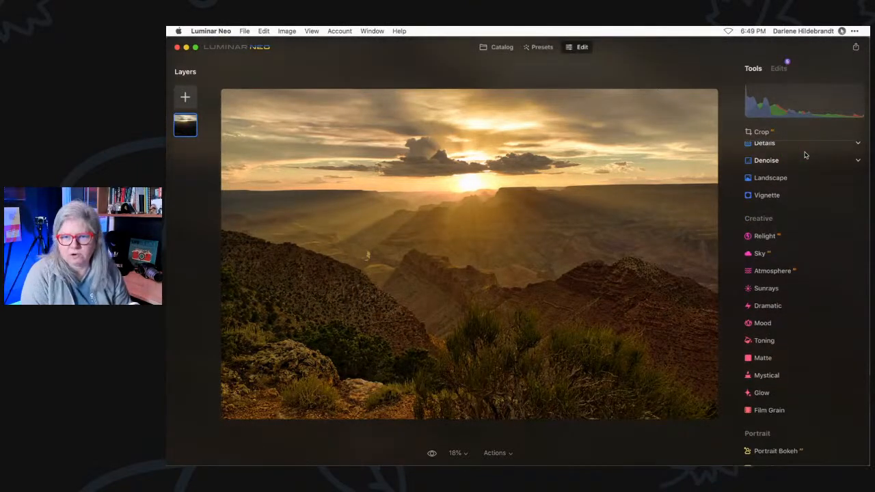
key("backslash")
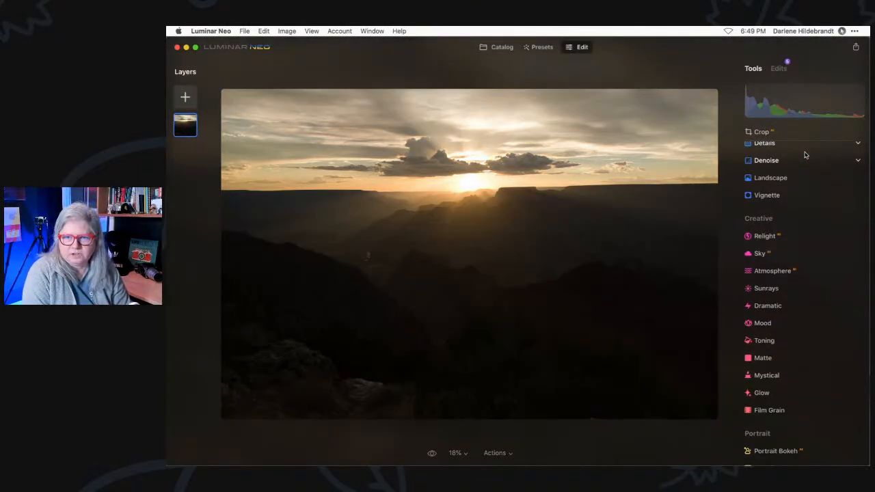
key("backslash")
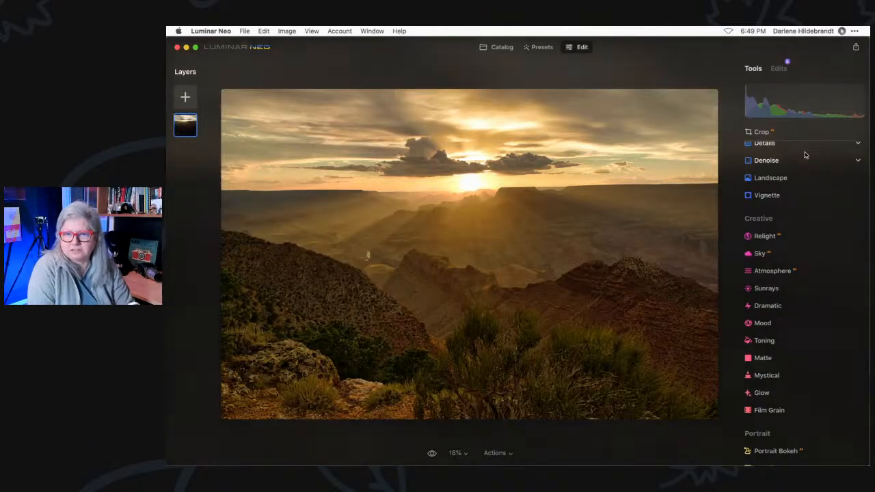
Darken the photo's edges with a Vignette Amount of -56, and collapse the Vignette tool.
scroll(800, 168, "up", 5)
left_click(766, 333)
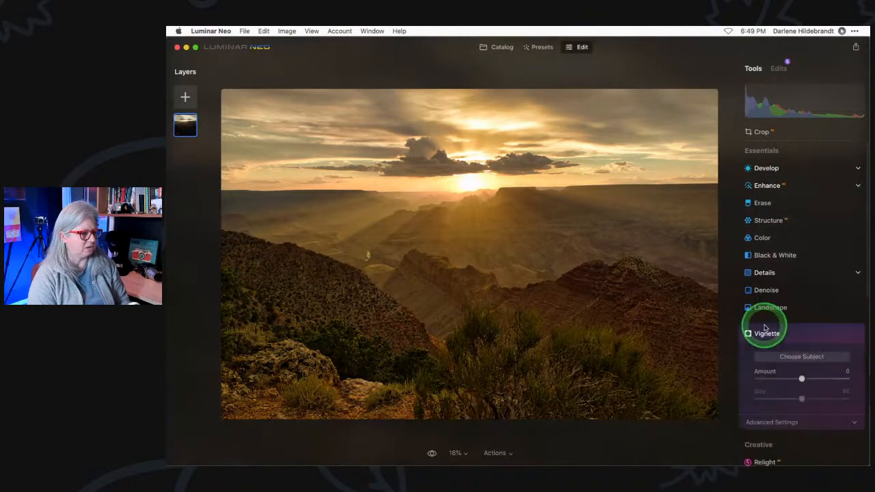
left_click_drag(801, 378, 778, 379)
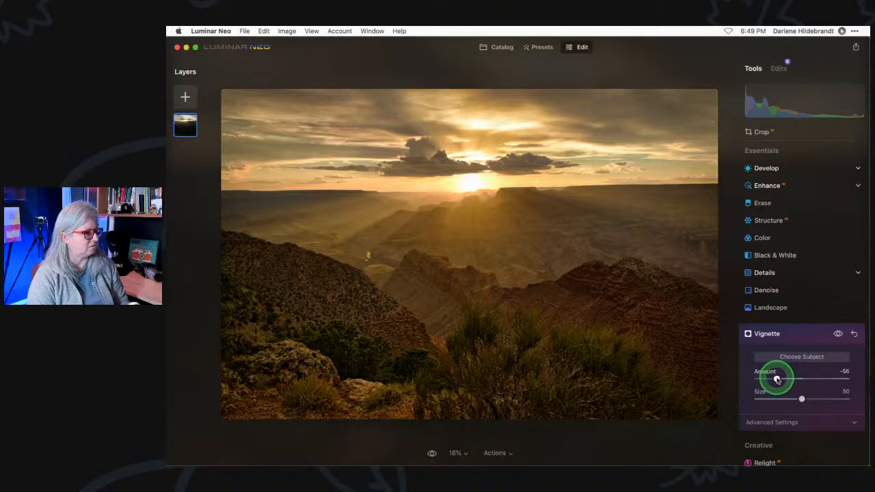
left_click(797, 333)
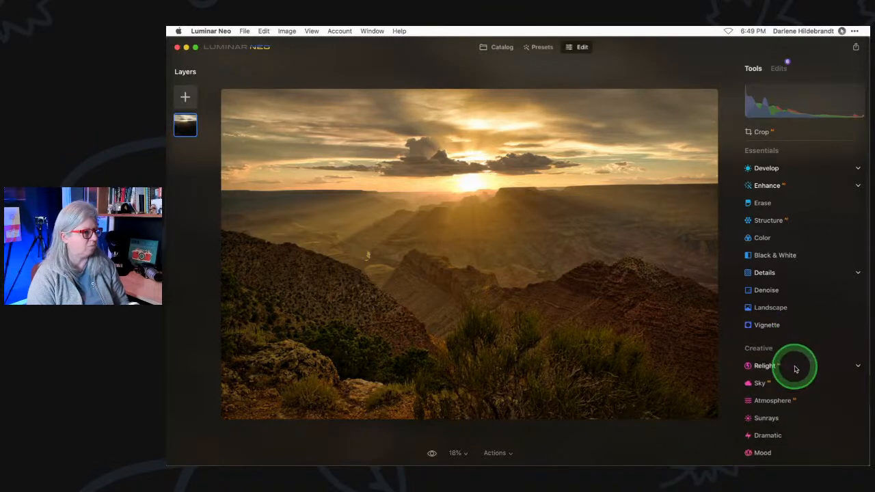
Try lowering the Develop Exposure to -0.56, and reset it to 0.00.
left_click(791, 171)
left_click_drag(797, 215, 796, 217)
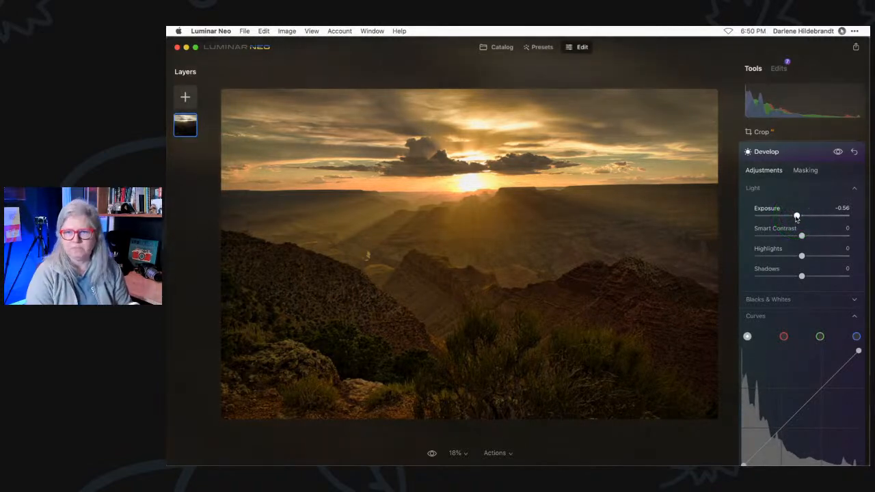
double_click(797, 216)
left_click(776, 277)
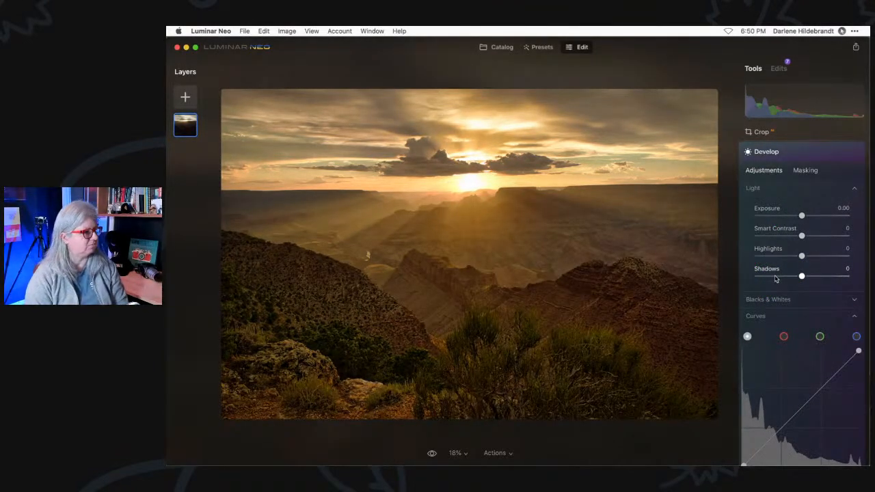
Open the applied Enhance adjustment from the edit history, and compare the photo with and without it.
left_click(779, 69)
scroll(793, 274, "down", 2)
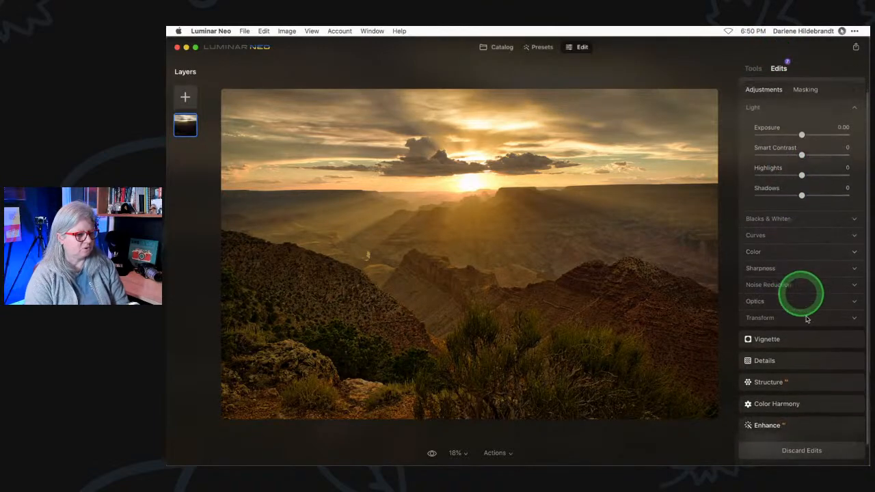
left_click(799, 402)
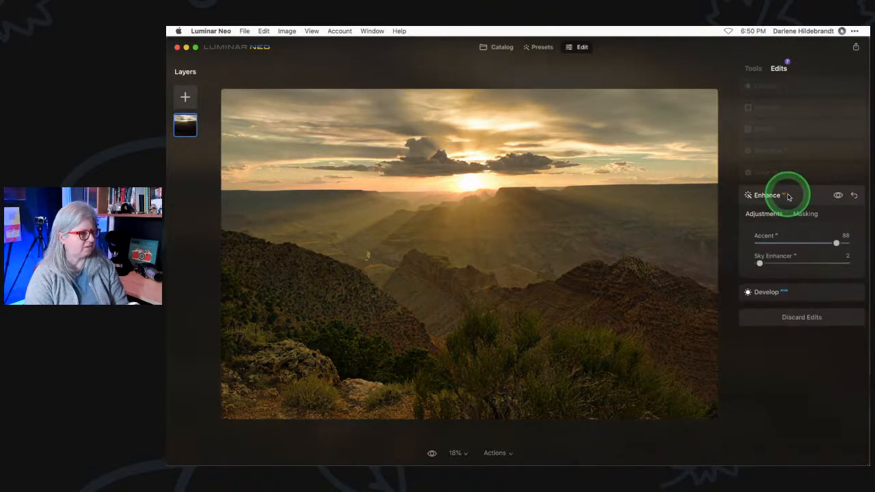
left_click(838, 195)
left_click(838, 195)
left_click(839, 196)
left_click(838, 195)
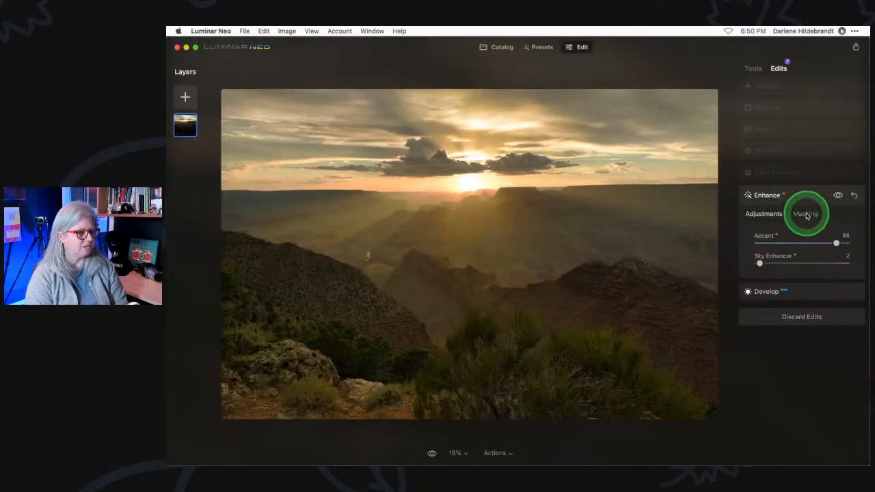
Mask Enhance with a linear gradient that covers the canyon and fades out in the sky above the horizon.
left_click(802, 214)
left_click(773, 250)
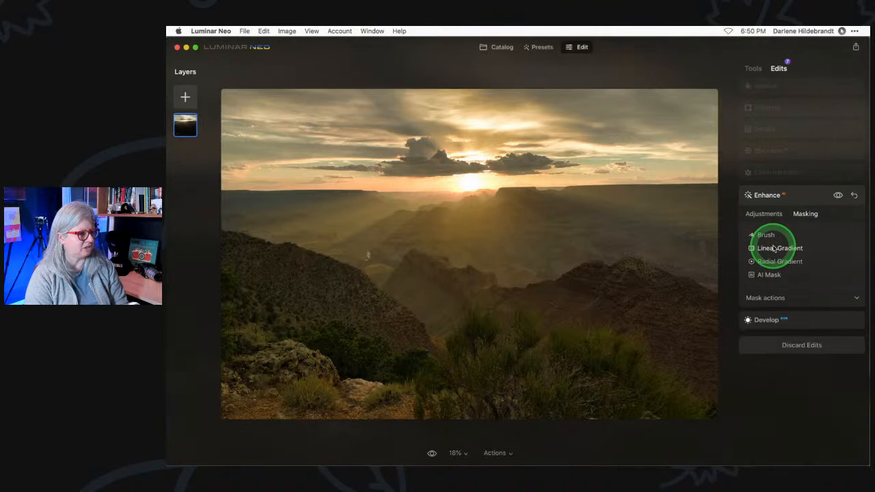
left_click_drag(480, 203, 480, 152)
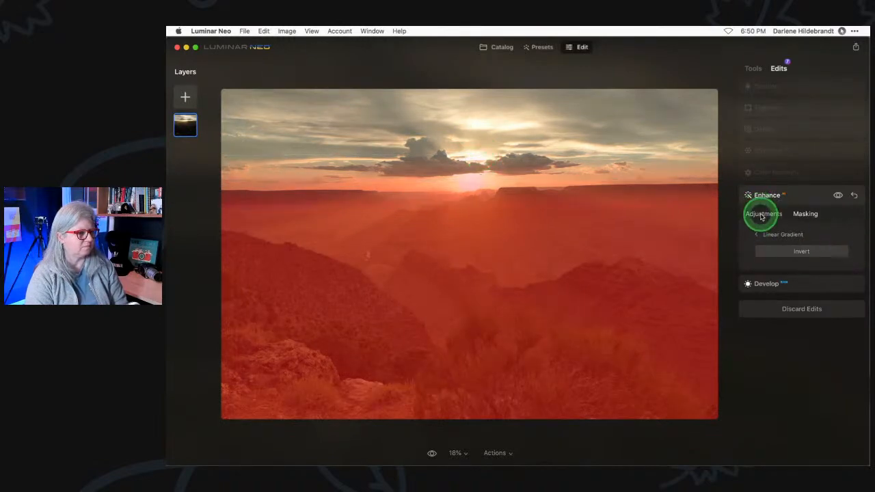
left_click(762, 214)
Compare the photo with and without the masked Enhance effect, and return to the full tool list.
left_click(837, 196)
left_click(838, 196)
left_click(838, 196)
left_click(838, 196)
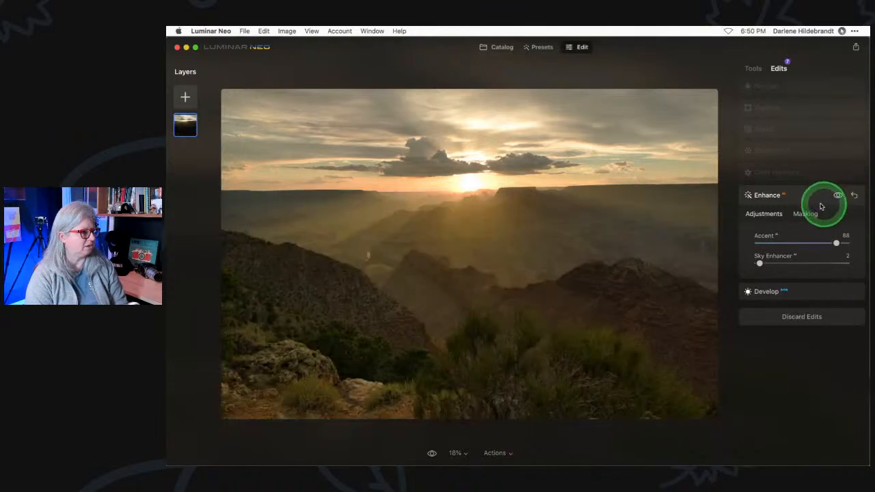
left_click(786, 83)
left_click(752, 69)
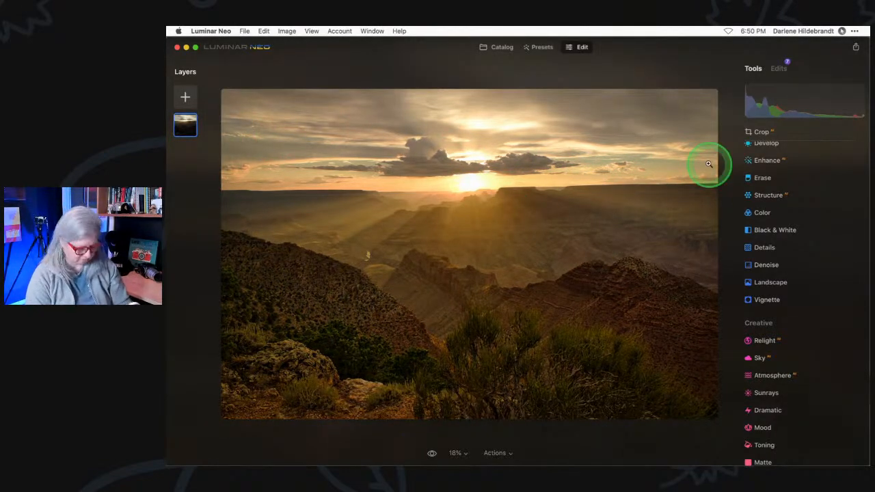
Compare the edit with the original photo, view its thumbnail in the catalog, and reopen it for editing.
key("backslash")
key("backslash")
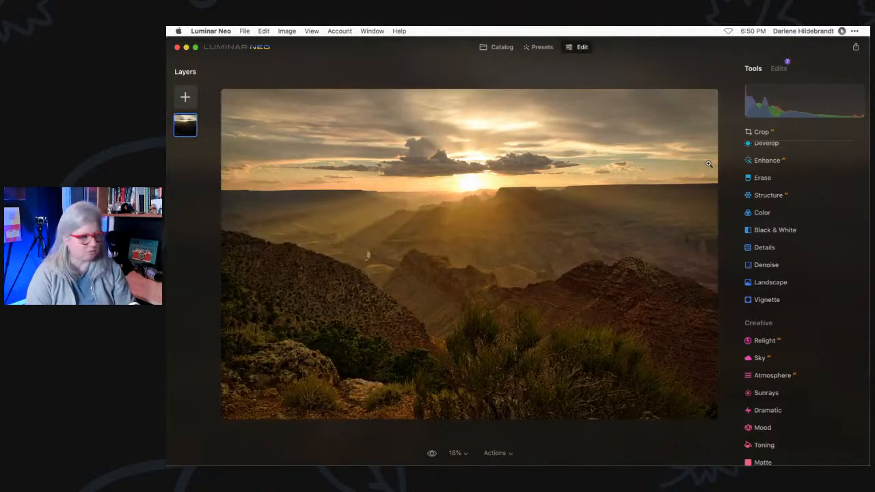
left_click(498, 49)
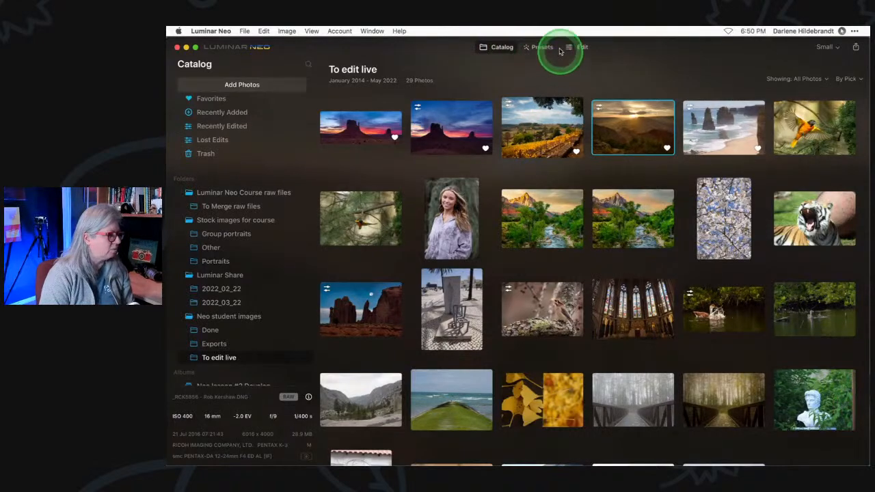
left_click(583, 53)
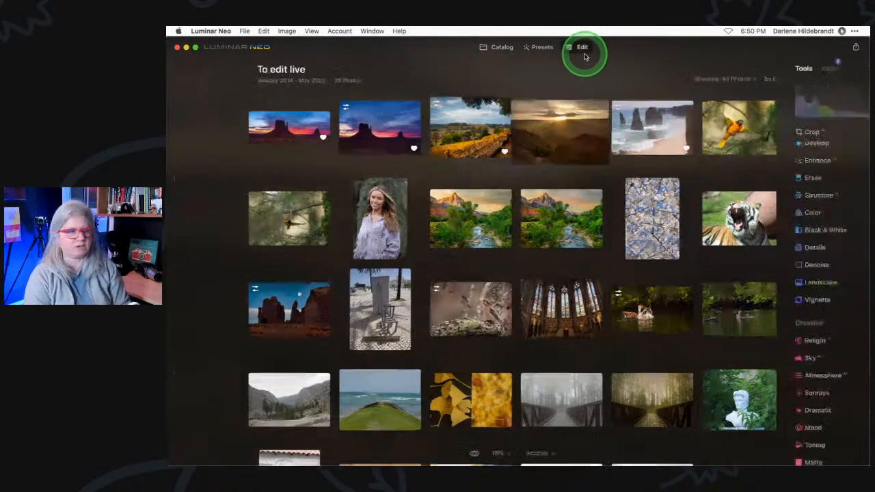
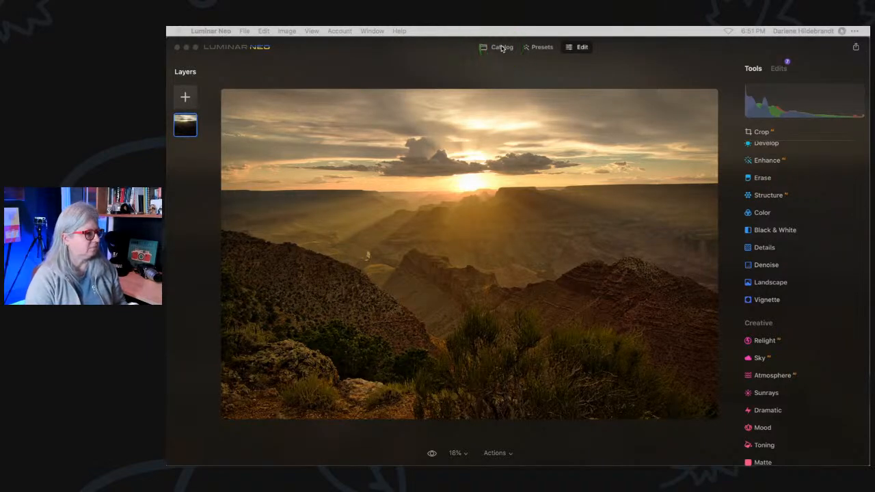
Apply the Dramatic effect to the photo with Amount 10 and Local Contrast 76.
scroll(786, 227, "down", 5)
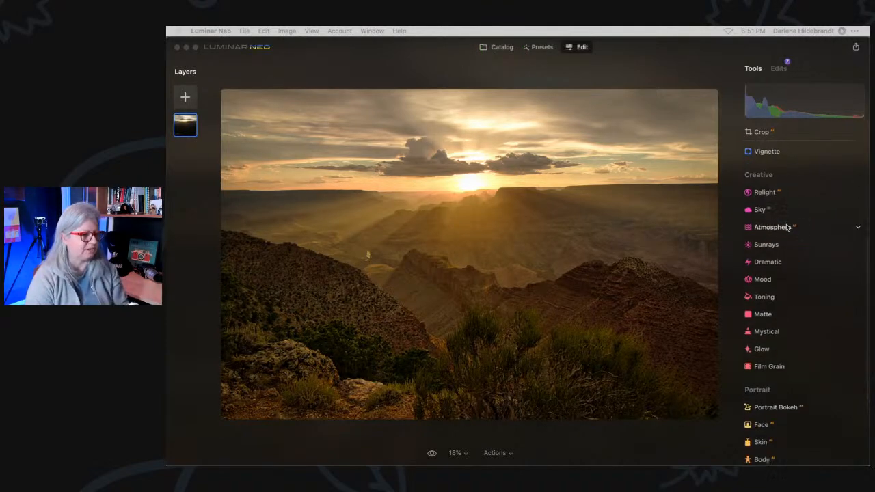
left_click(768, 262)
mouse_move(757, 282)
left_mouse_down()
mouse_move(813, 282)
mouse_move(766, 285)
left_mouse_up()
left_click_drag(811, 302, 760, 302)
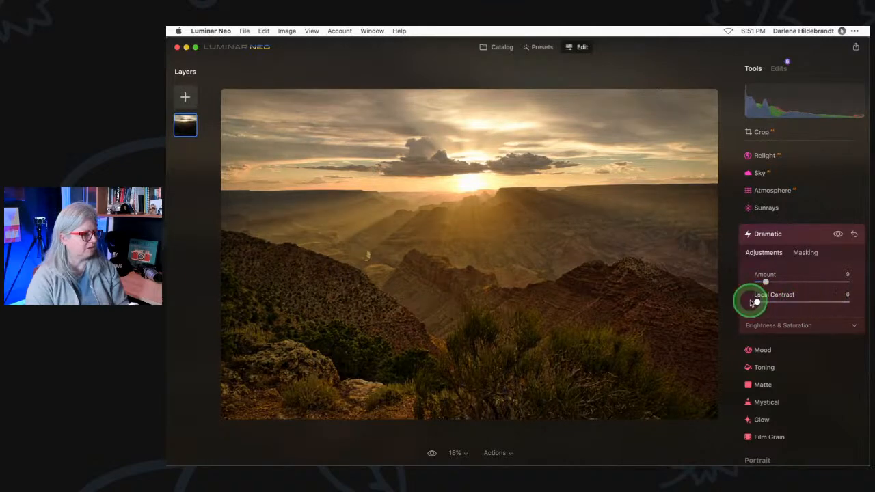
left_click_drag(835, 303, 707, 304)
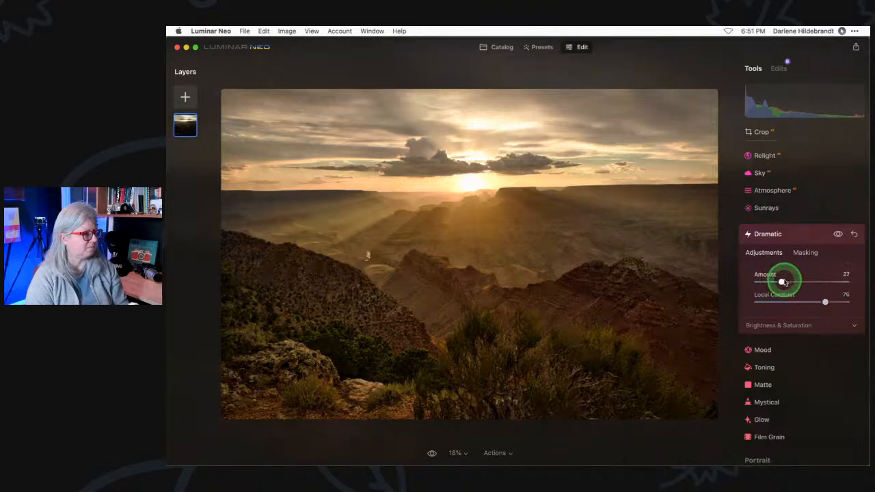
mouse_move(763, 282)
left_mouse_down()
mouse_move(788, 285)
mouse_move(772, 286)
left_mouse_up()
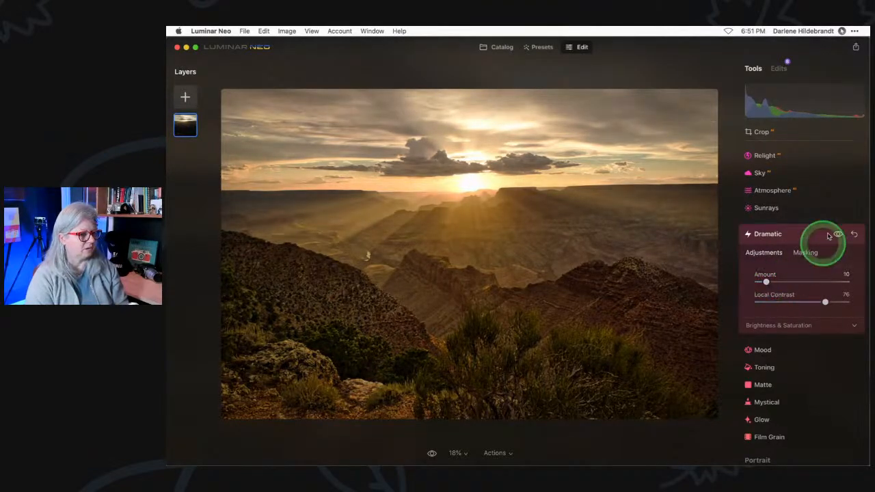
Mask Dramatic with a linear gradient that covers the foreground and fades out at the horizon, and compare the effect on and off.
left_click(803, 253)
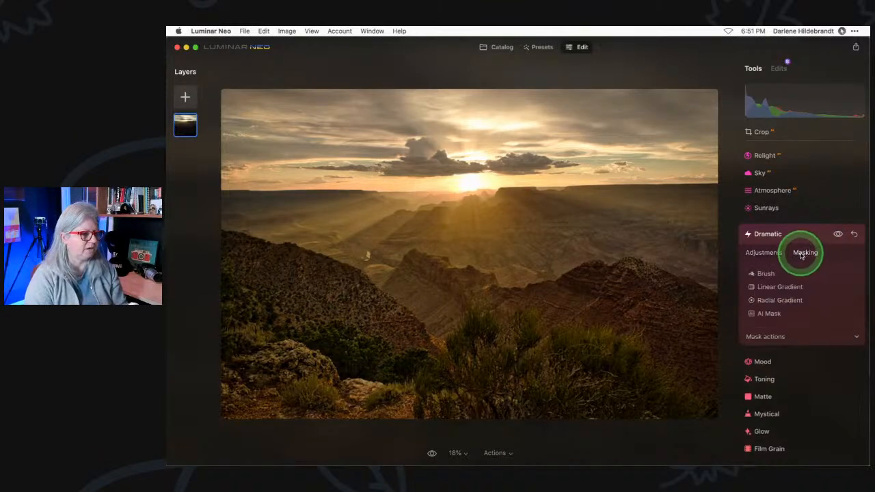
left_click(770, 288)
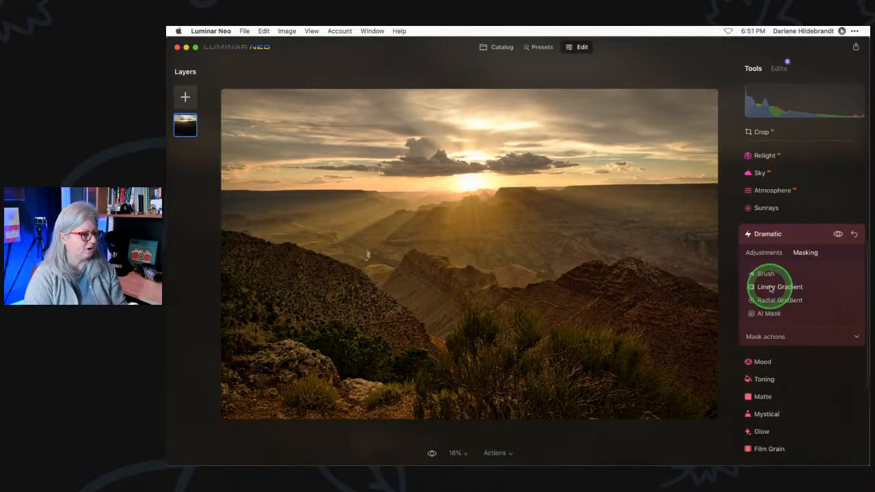
left_click_drag(476, 336, 471, 186)
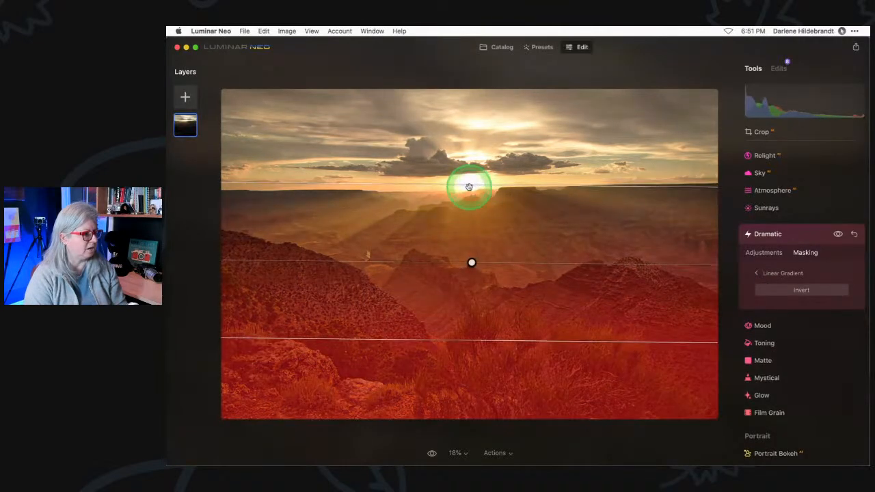
left_click(763, 253)
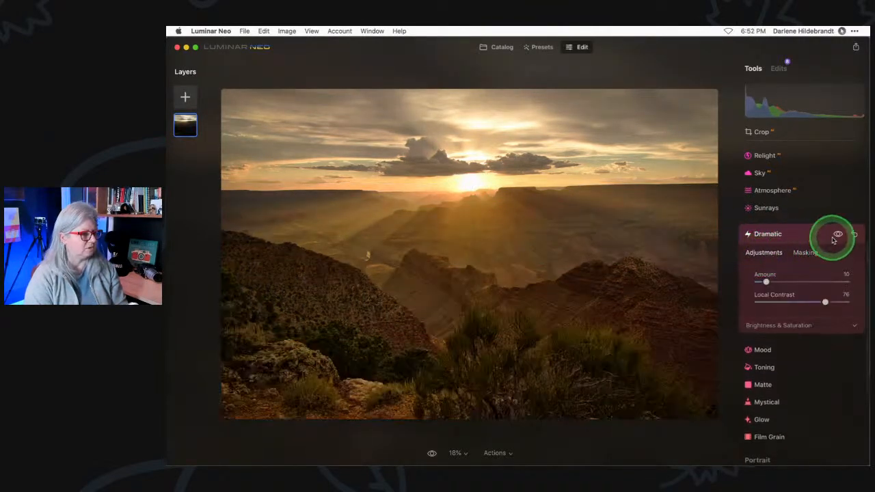
left_click(838, 235)
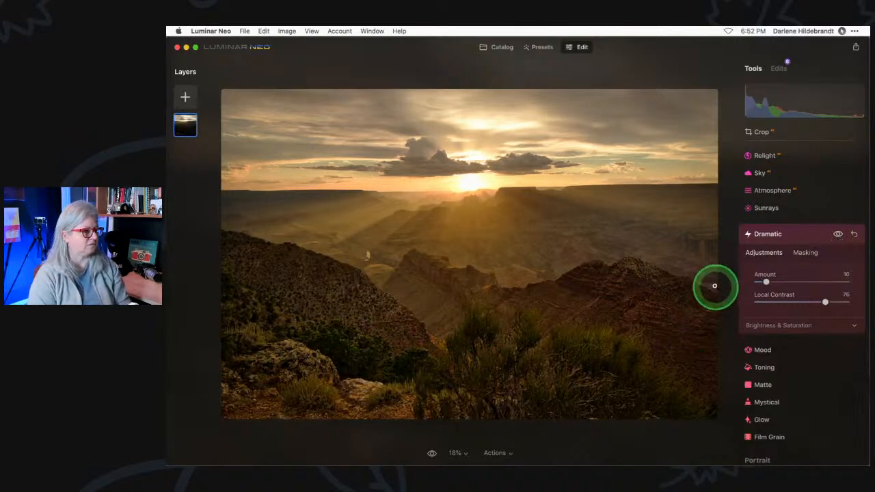
left_click(798, 234)
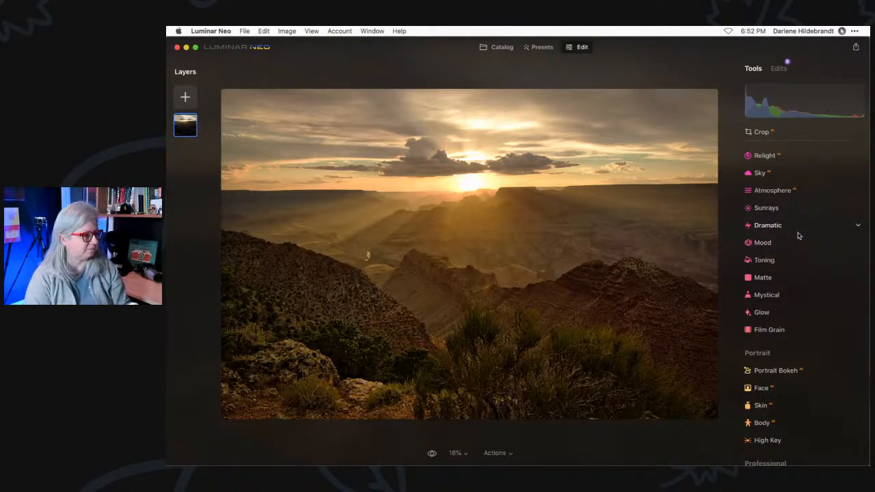
Try the Cherkasy and Odesa LUTs in Mood, with the Amount raised to 68.
left_click(781, 244)
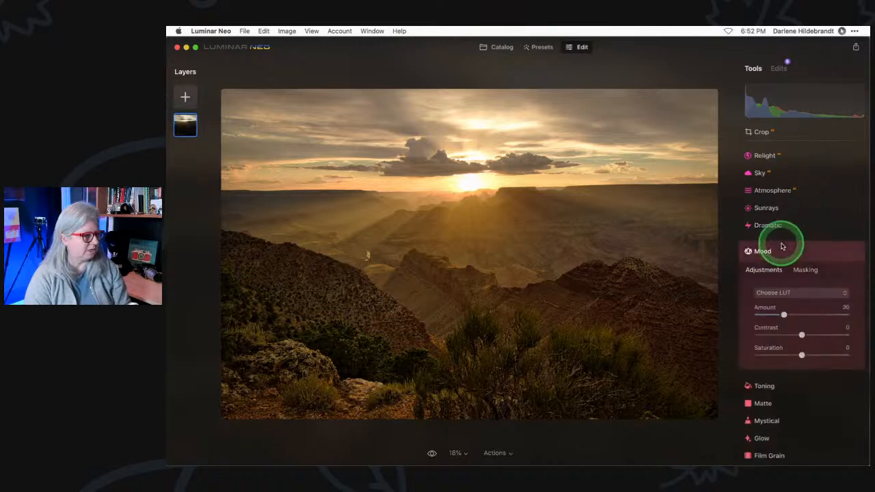
left_click_drag(784, 314, 790, 345)
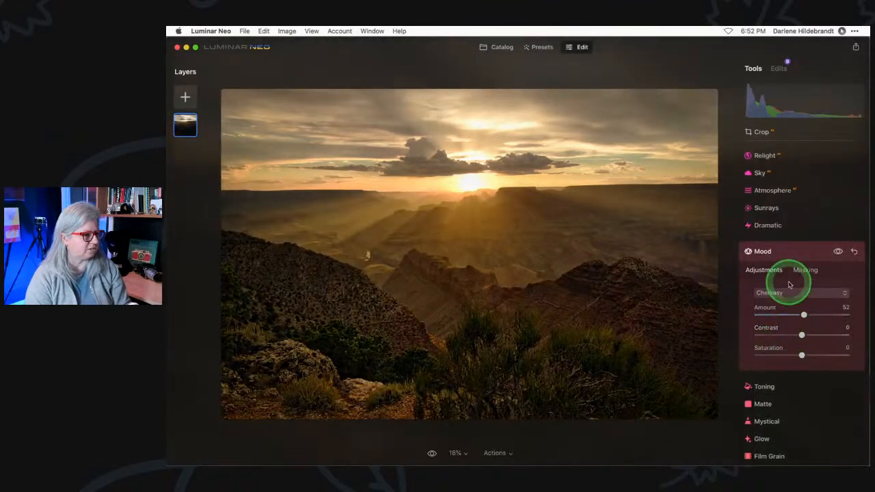
mouse_move(803, 314)
left_mouse_down()
mouse_move(833, 315)
mouse_move(723, 313)
mouse_move(811, 313)
left_mouse_up()
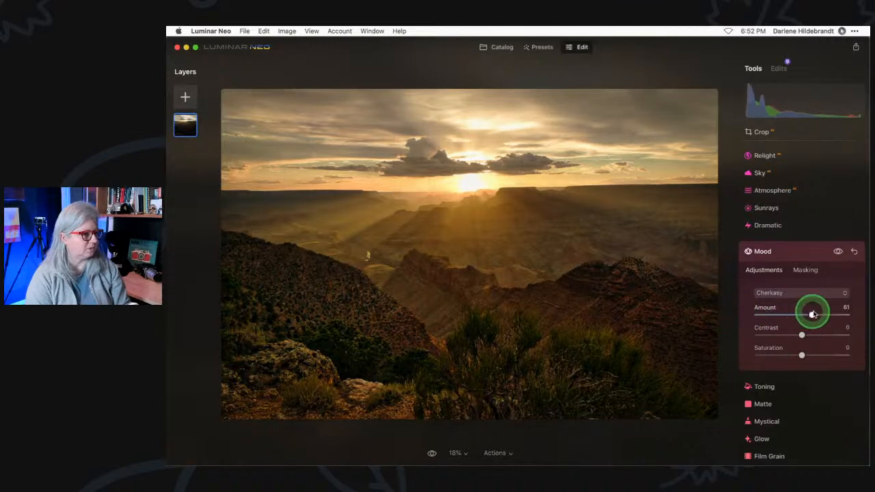
left_click(797, 294)
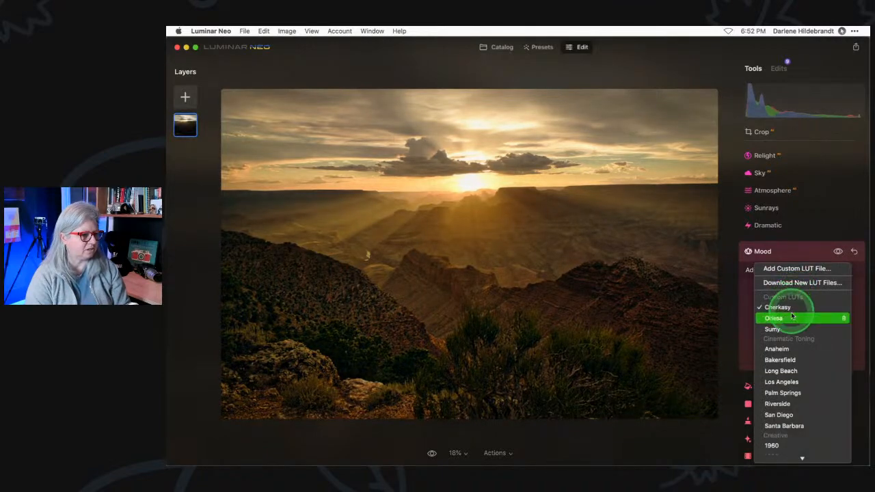
left_click(791, 318)
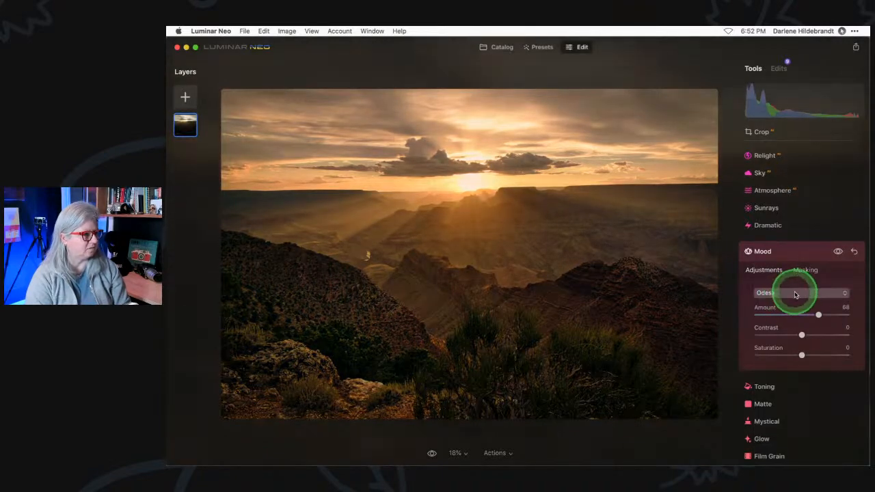
Apply the Sumy LUT in Mood and compare the photo with and without it.
left_click(795, 294)
left_click(795, 320)
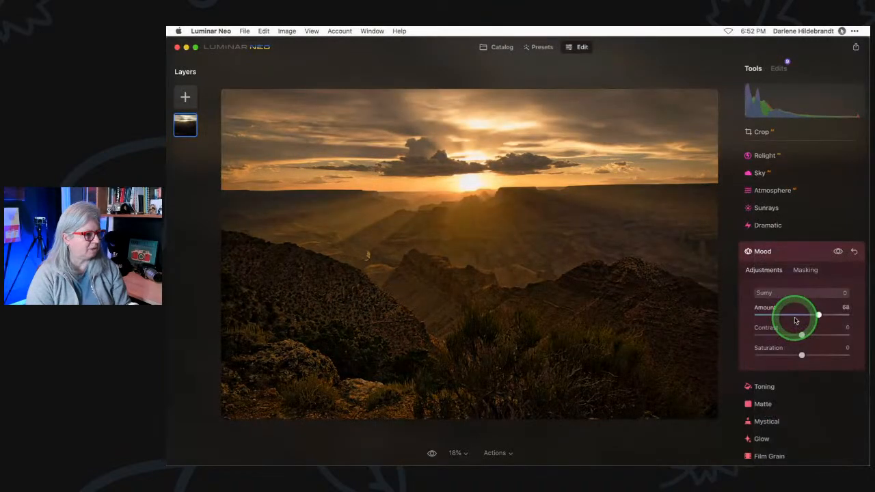
left_click(838, 252)
left_click(838, 251)
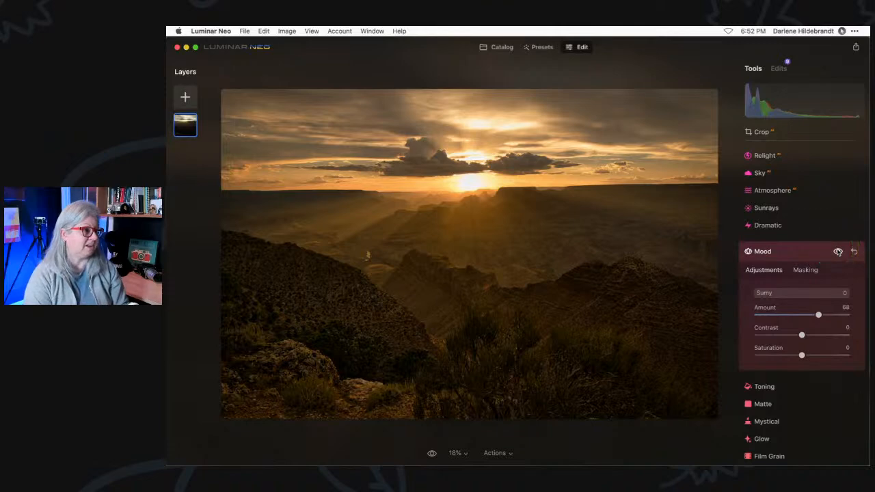
Set the Mood effect's Amount to 51 and its Contrast to -28.
mouse_move(818, 314)
left_mouse_down()
mouse_move(743, 314)
mouse_move(834, 315)
left_mouse_up()
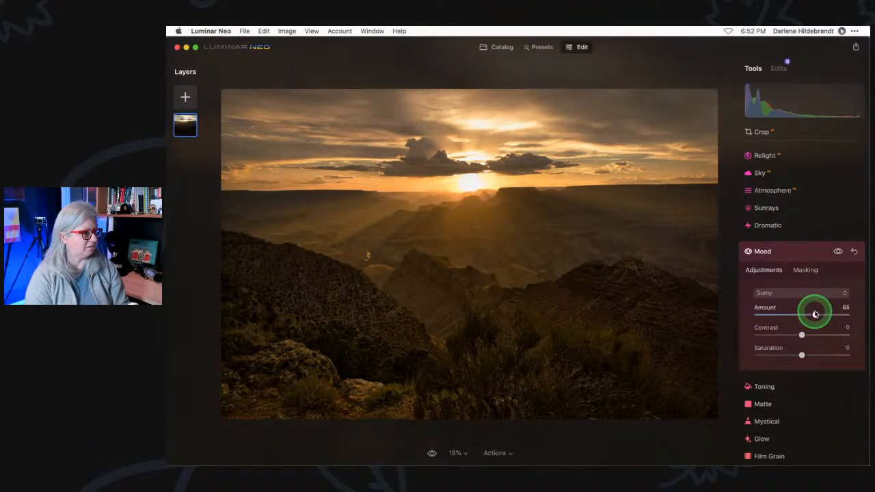
left_click_drag(815, 314, 789, 334)
left_click(815, 315)
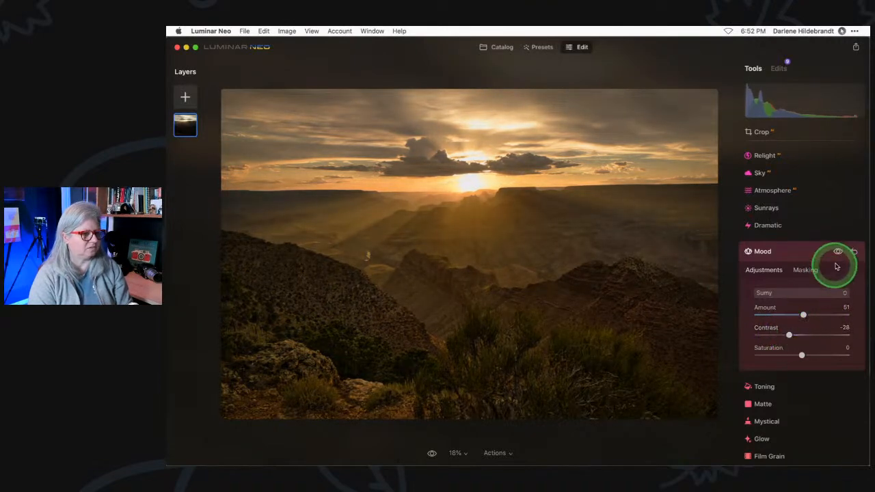
Compare the photo with and without Mood, and reduce the Mood Amount to 41.
left_click(838, 253)
left_click(838, 252)
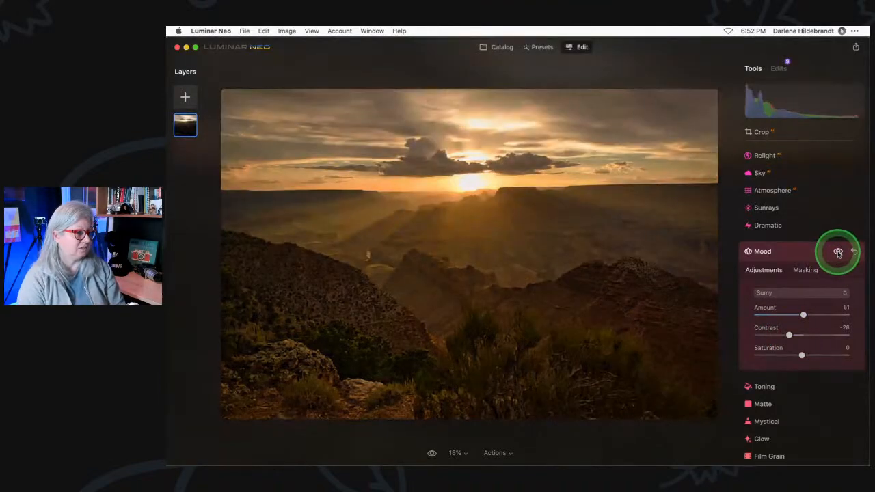
left_click(838, 253)
left_click(838, 253)
left_click(838, 252)
left_click_drag(803, 315, 794, 315)
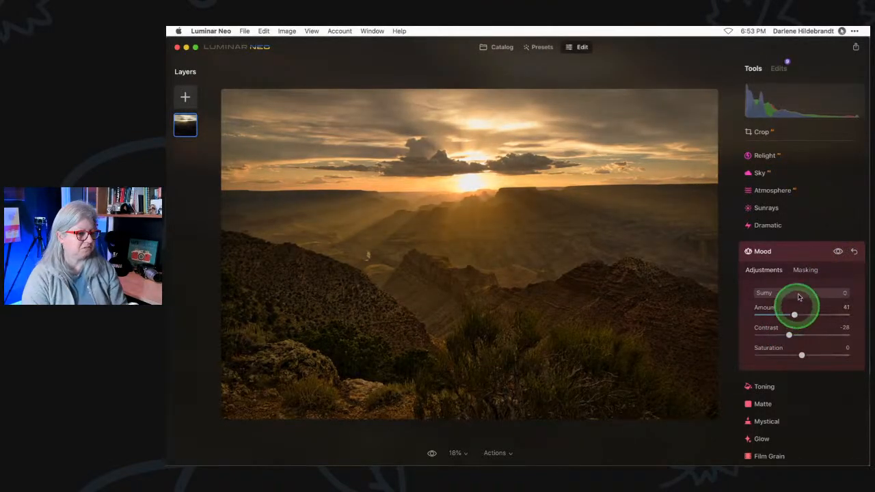
left_click(805, 251)
Add Sunrays with Amount 60 and place the sun center just above the real sun on the horizon.
left_click(782, 211)
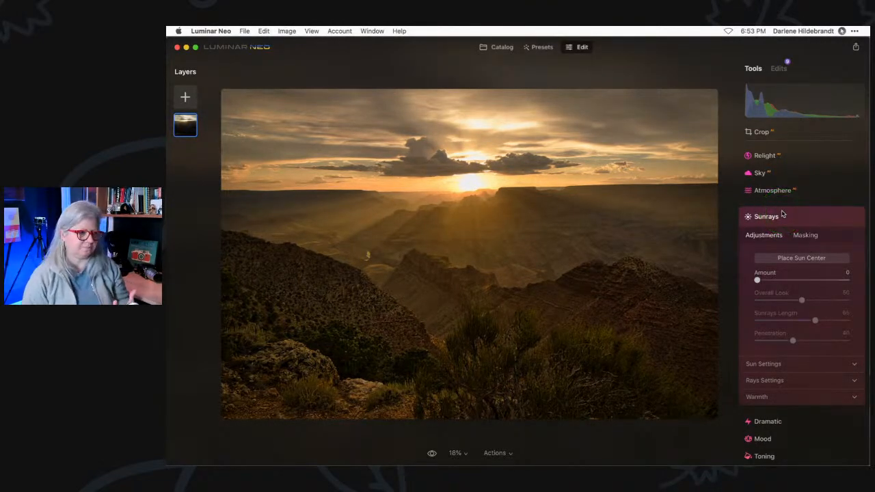
left_click(782, 260)
left_click_drag(758, 280, 810, 280)
left_click(804, 262)
left_click(804, 262)
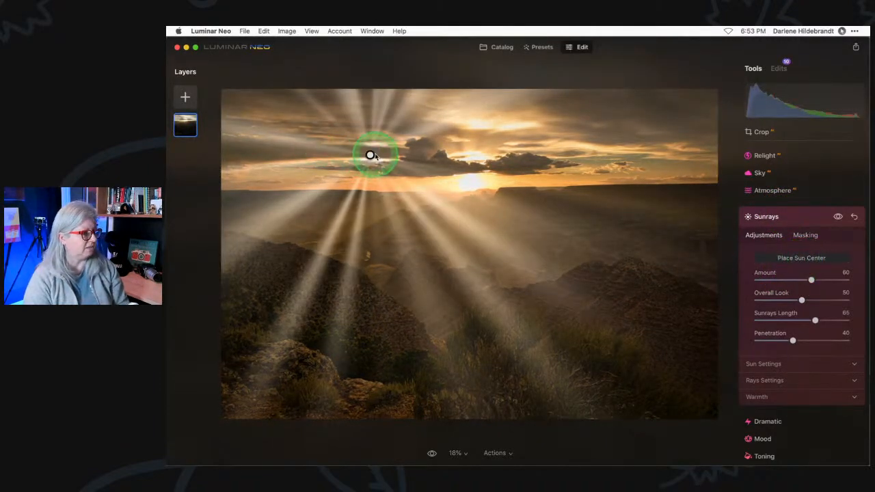
left_click_drag(370, 155, 473, 168)
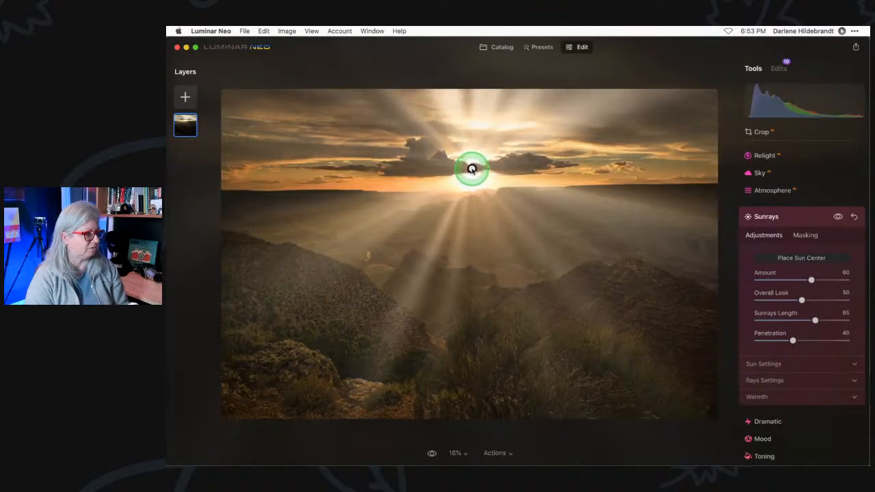
left_click(799, 259)
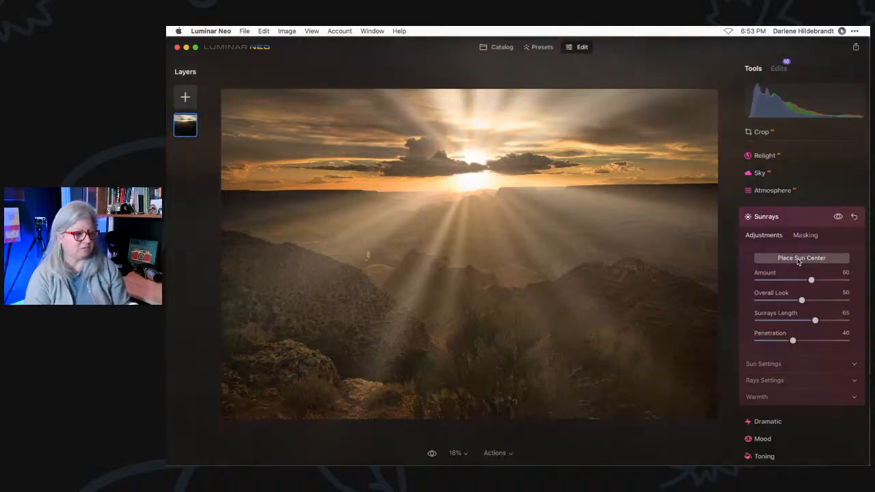
Warm the Sunrays effect by setting Sun Warmth to 40 and Sunrays Warmth to 52.
left_click(759, 396)
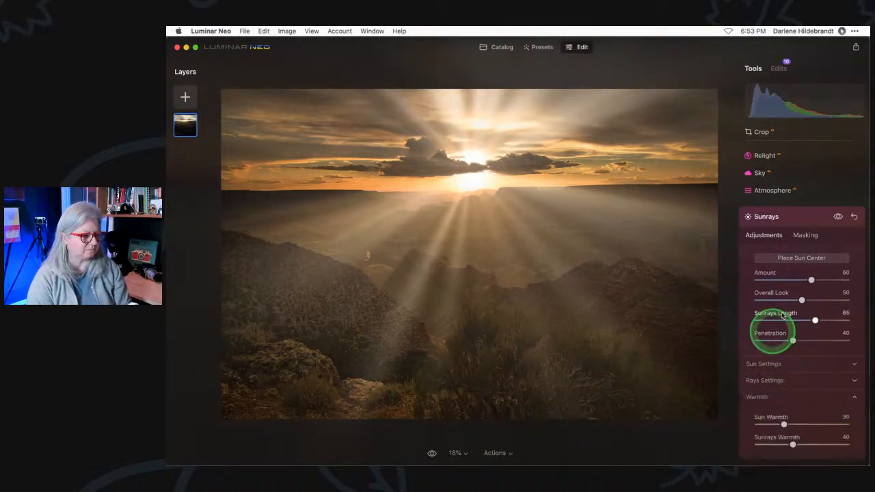
scroll(779, 321, "down", 3)
mouse_move(793, 363)
left_mouse_down()
mouse_move(817, 364)
mouse_move(803, 362)
left_mouse_up()
left_click_drag(784, 343, 791, 344)
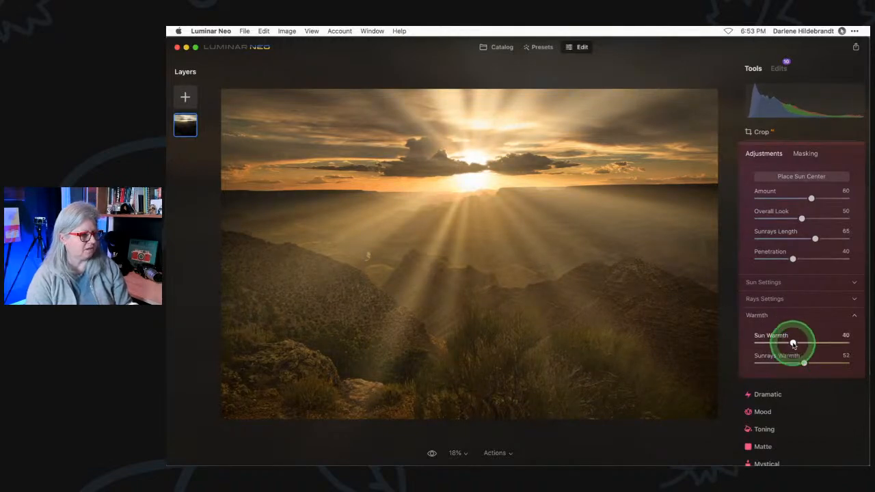
Set Sunrays Length to 23 and Penetration to 14, and compare the effect on and off.
scroll(760, 298, "up", 1)
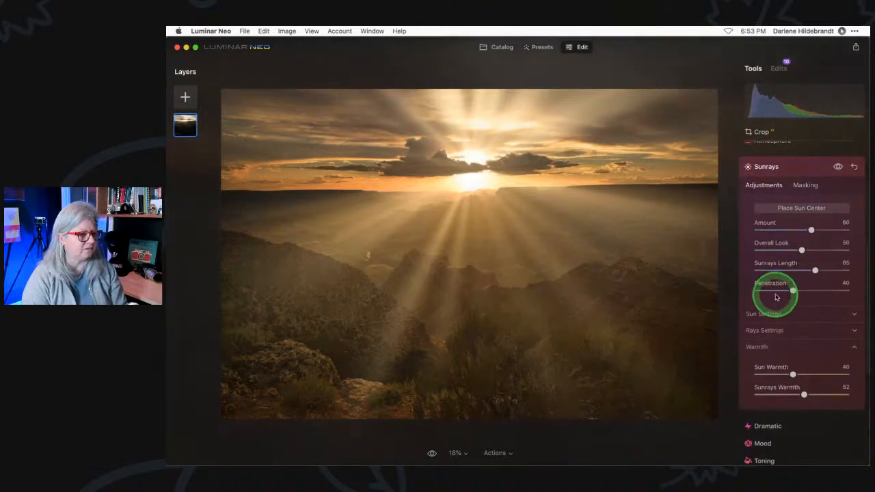
left_click_drag(808, 273, 770, 290)
left_click(839, 167)
left_click(838, 167)
left_click(838, 167)
left_click(838, 167)
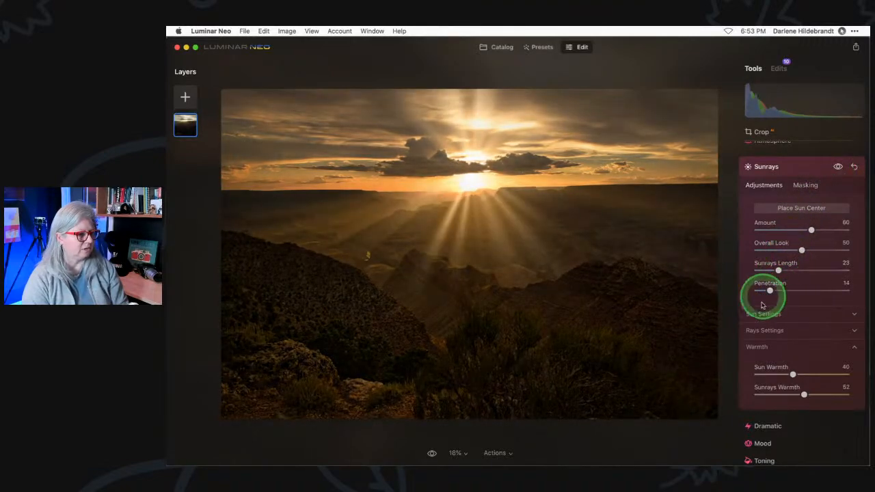
Reduce the Sunrays Amount to 24 and Overall Look to 18, and compare the photo with and without the effect.
left_click(776, 314)
left_click_drag(812, 215, 773, 236)
left_click(838, 152)
left_click(838, 151)
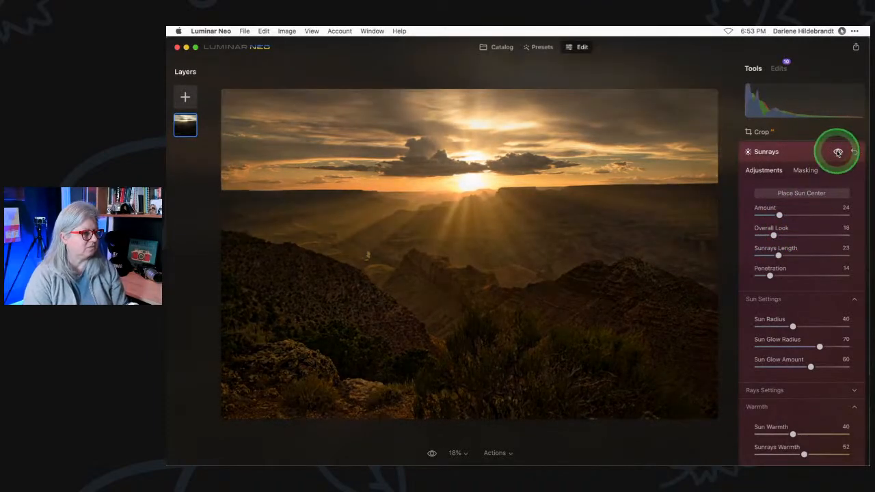
left_click(838, 151)
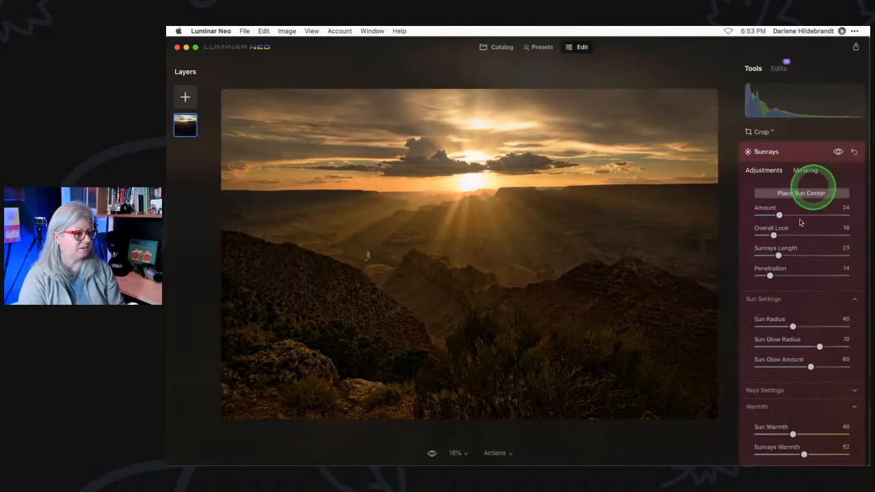
Set the Number of Sunrays to 17 and Randomize to 32.
left_click(773, 390)
scroll(774, 264, "down", 3)
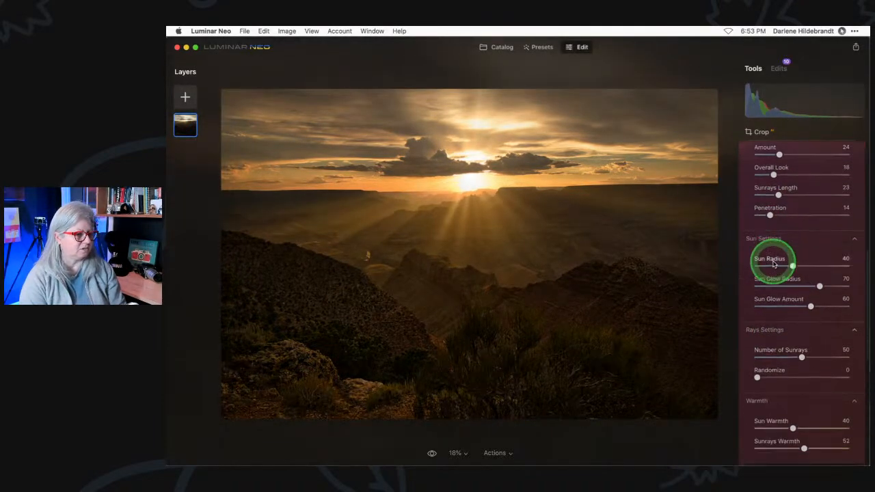
scroll(822, 193, "up", 3)
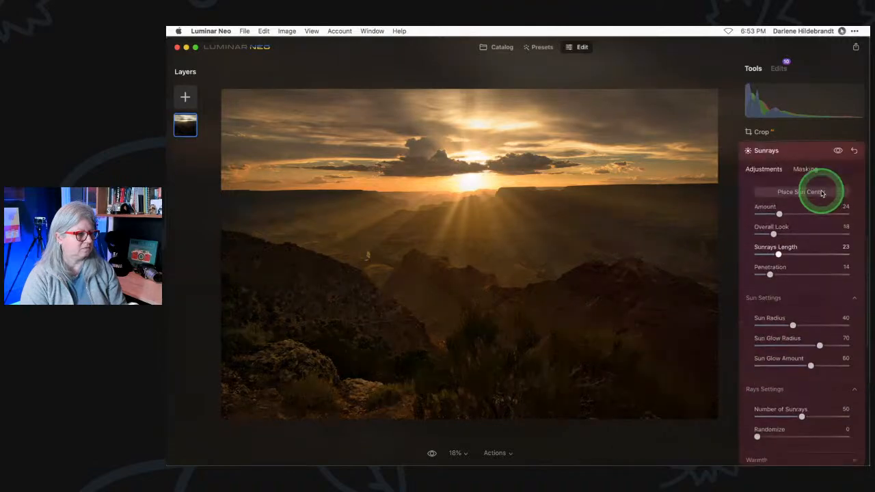
left_click(838, 160)
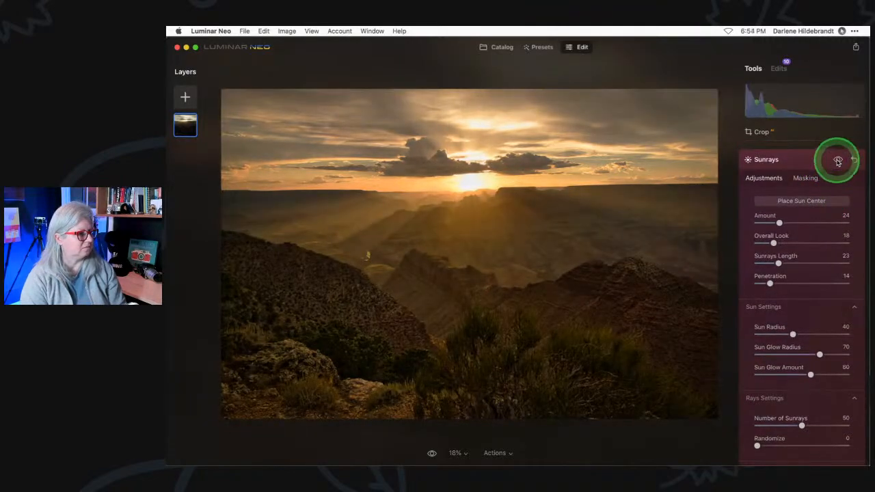
left_click(838, 160)
scroll(807, 250, "down", 3)
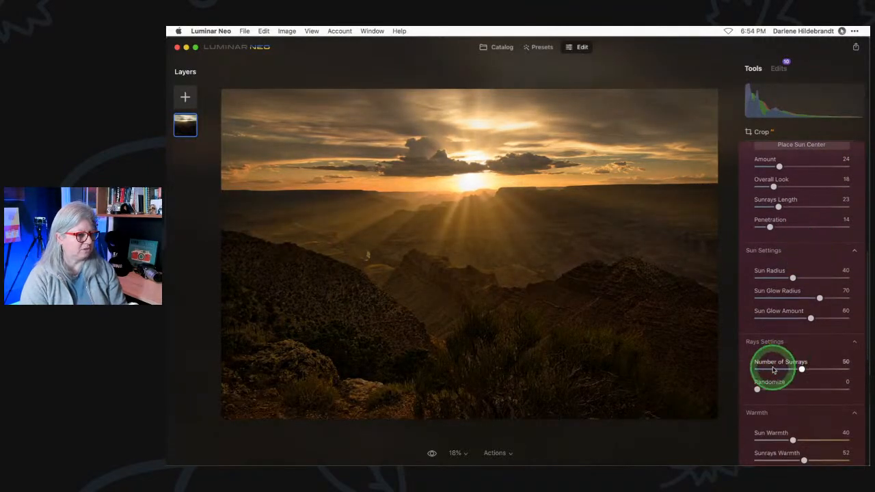
left_click_drag(784, 362, 786, 391)
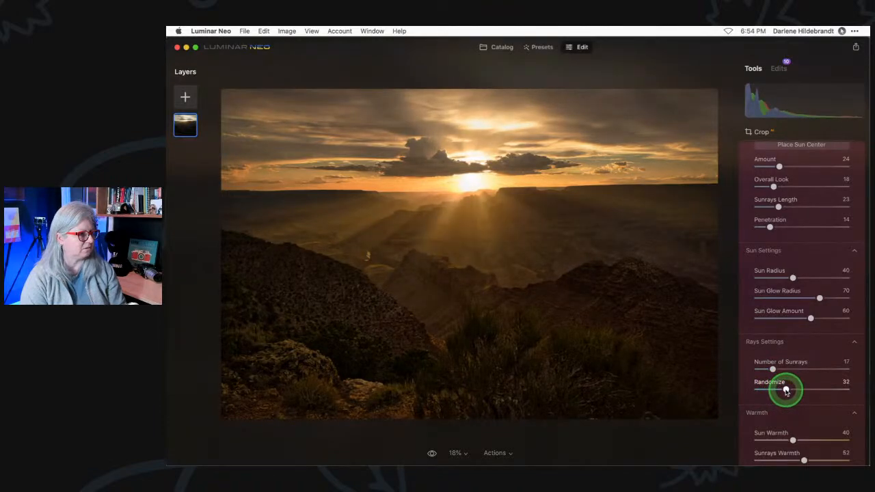
scroll(786, 391, "up", 3)
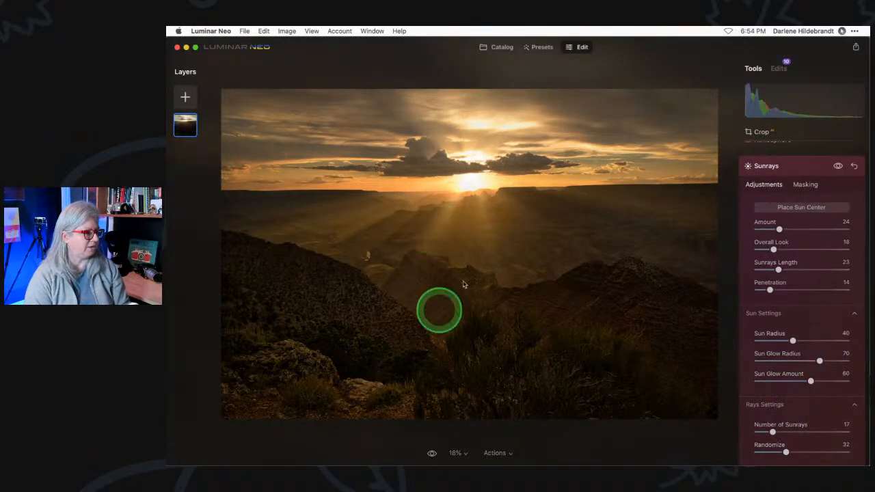
Compare the photo repeatedly with and without the Sunrays effect.
left_click(839, 167)
left_click(839, 167)
left_click(839, 166)
left_click(839, 167)
left_click(839, 167)
left_click(839, 167)
Raise the Sunrays Overall Look to 54 and check it against the photo without the effect.
left_click_drag(774, 250, 804, 249)
left_click(839, 166)
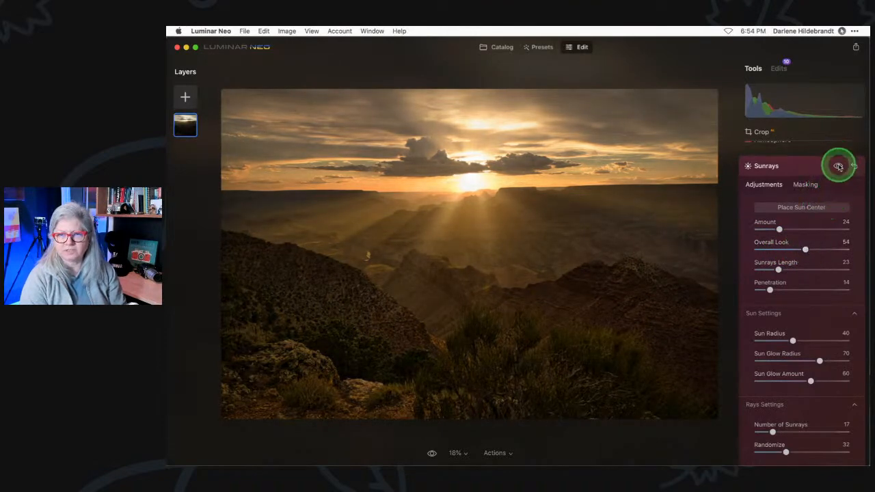
left_click(839, 166)
left_click(839, 166)
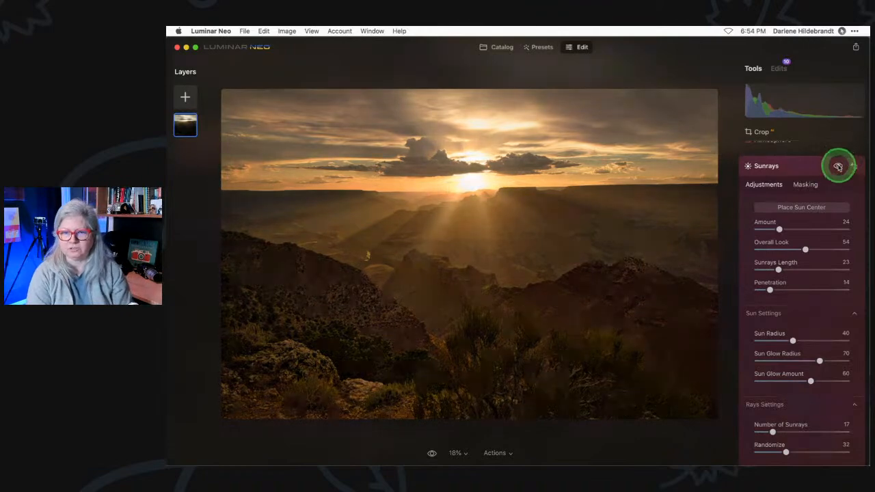
Close the Sunrays tool and compare the finished canyon sunset edit with the original photo.
left_click(804, 170)
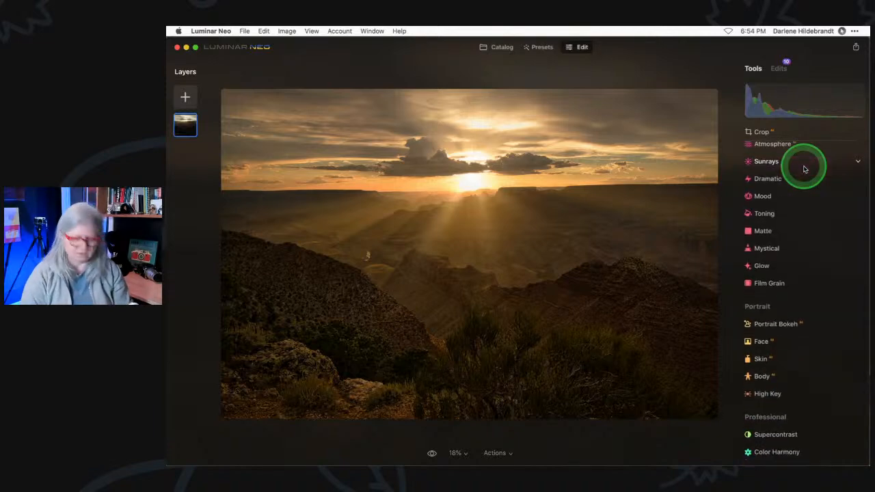
key("backslash")
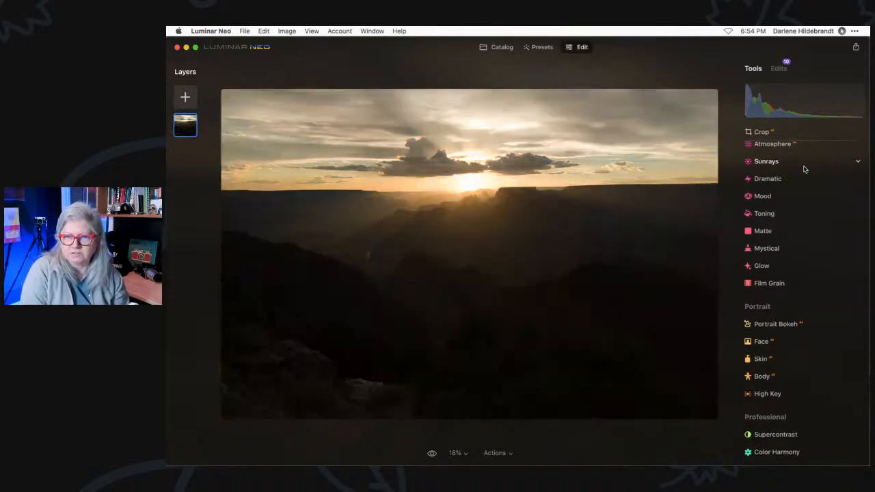
key("backslash")
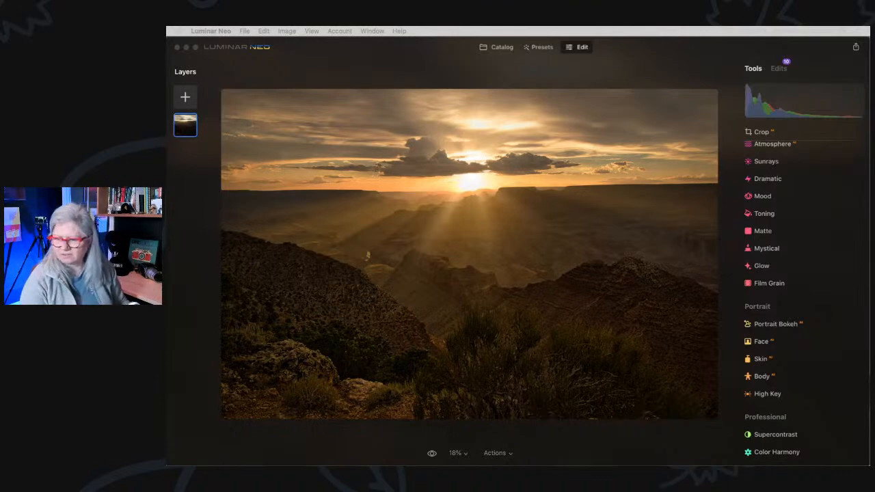
Open the beach photo with the sea stacks from the To edit live folder for editing.
left_click(629, 72)
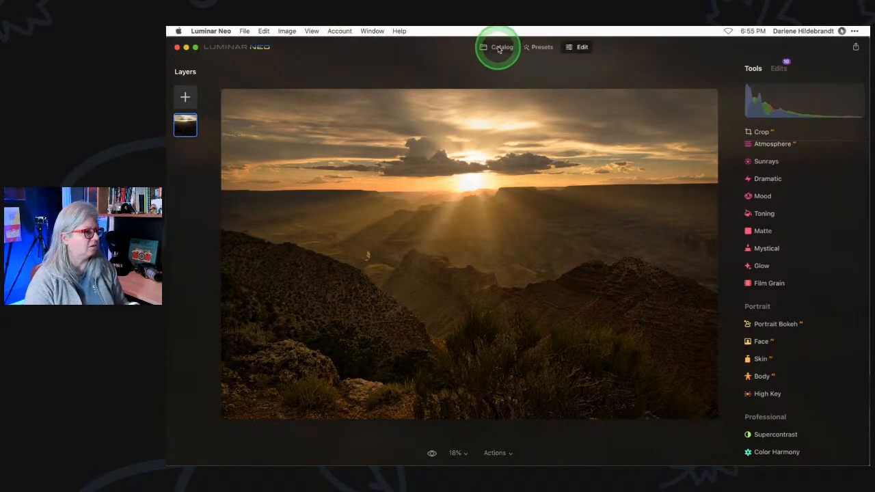
left_click(500, 47)
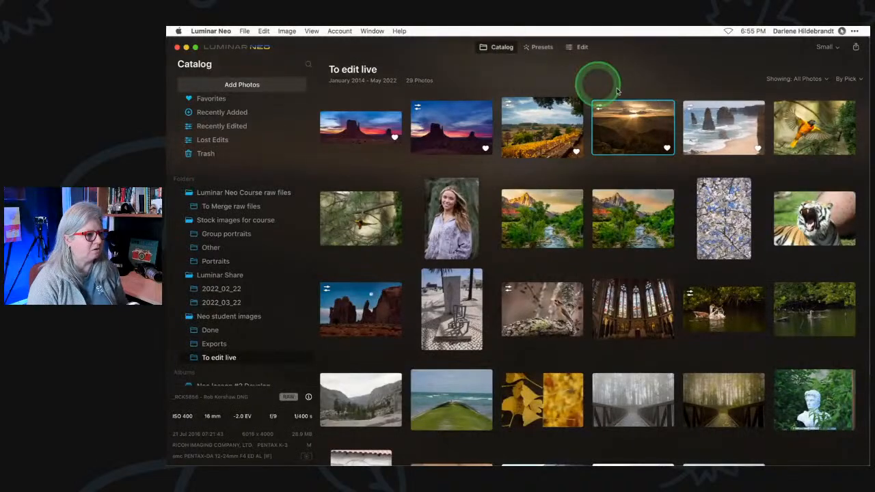
left_click(711, 129)
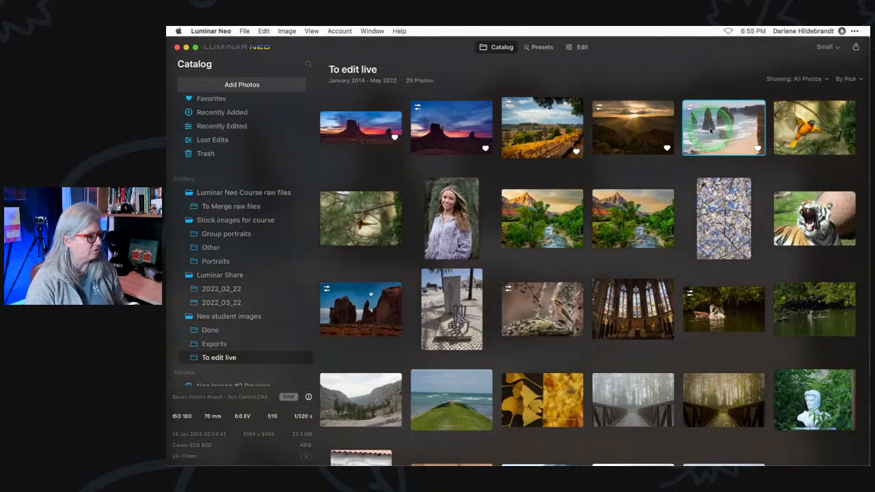
left_click(577, 47)
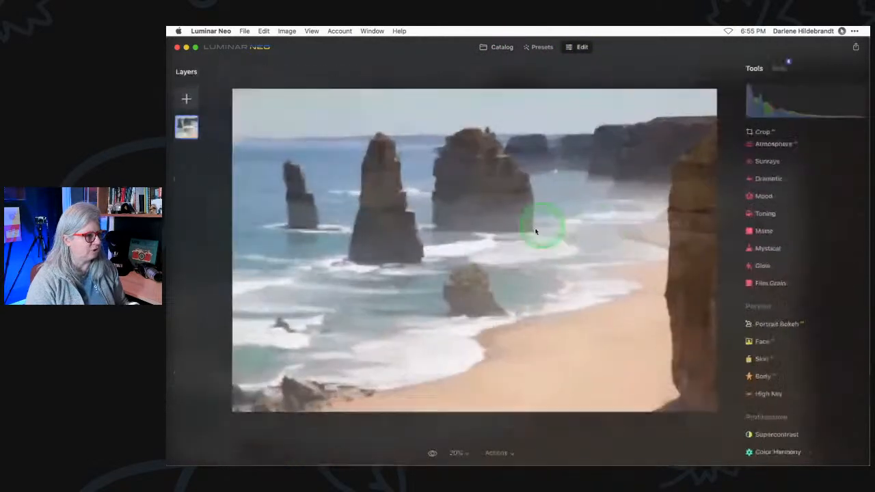
Discard all existing edits on the sea stacks beach photo.
scroll(777, 259, "up", 8)
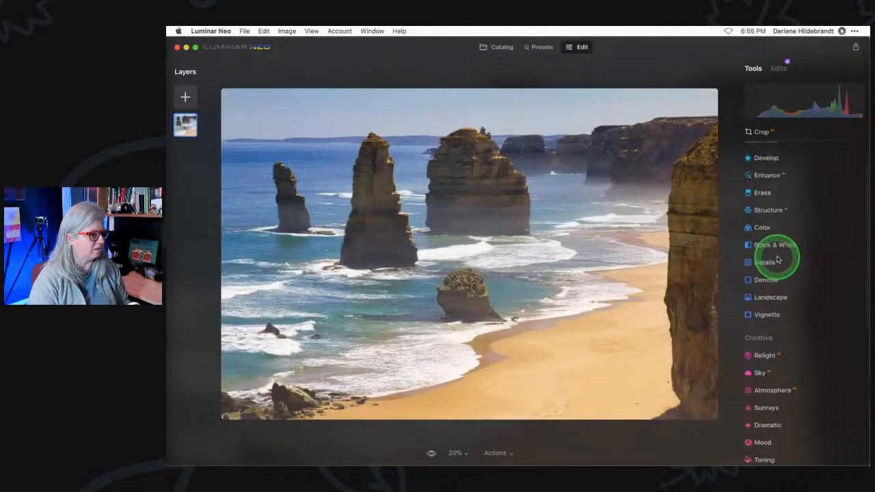
left_click(781, 68)
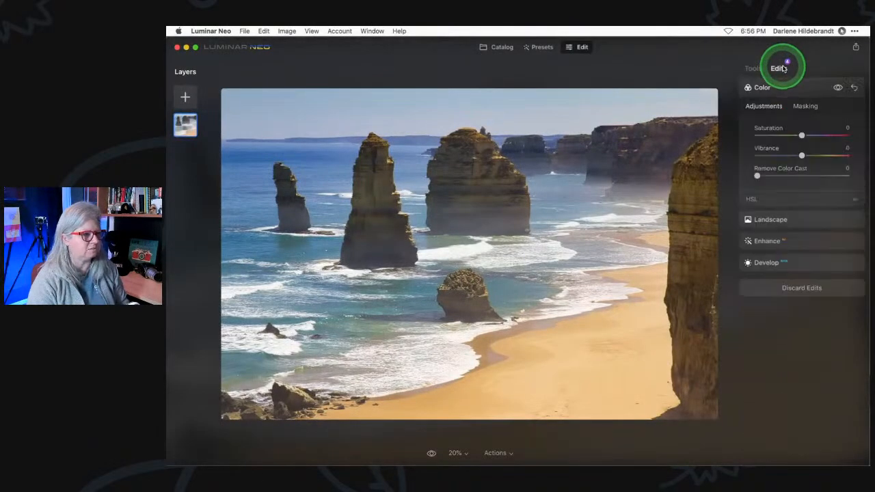
left_click(795, 288)
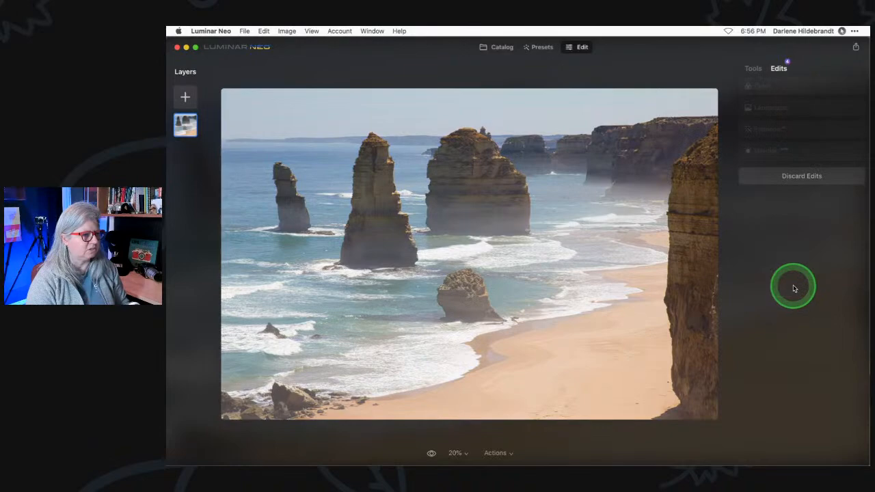
Revert the beach photo's adjustments to the original from the catalog, and return to its editing tools.
left_click(498, 47)
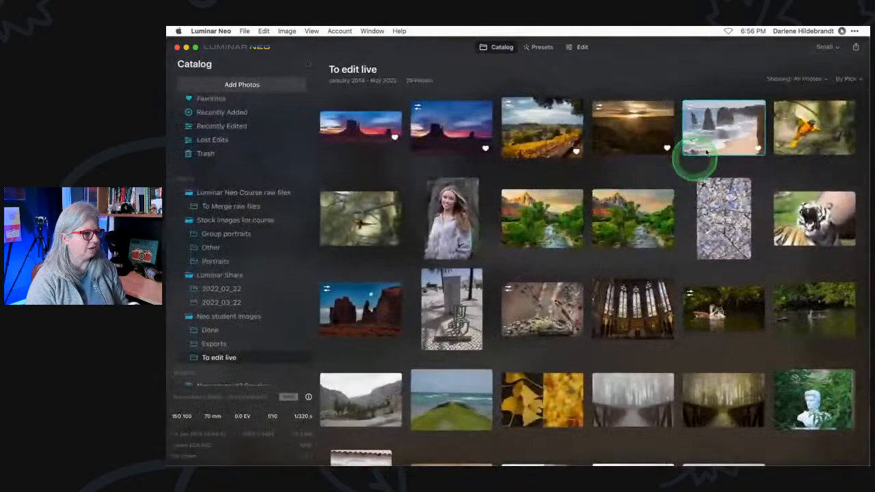
right_click(714, 123)
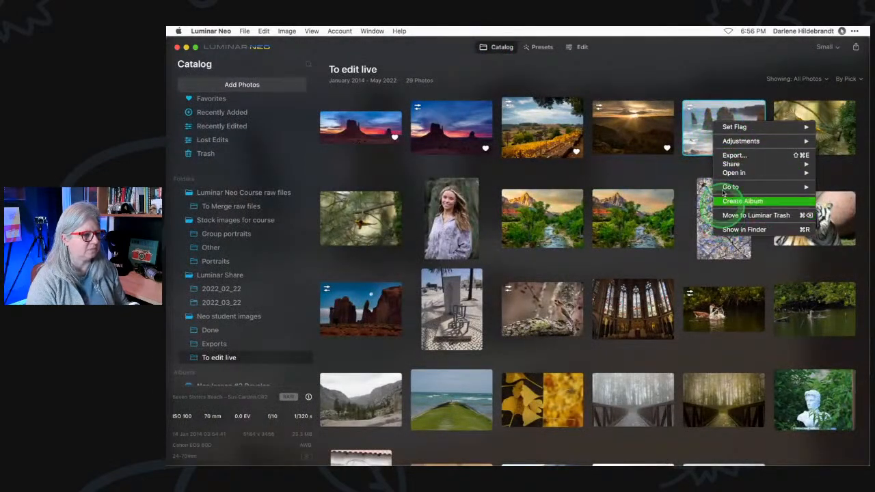
mouse_move(739, 141)
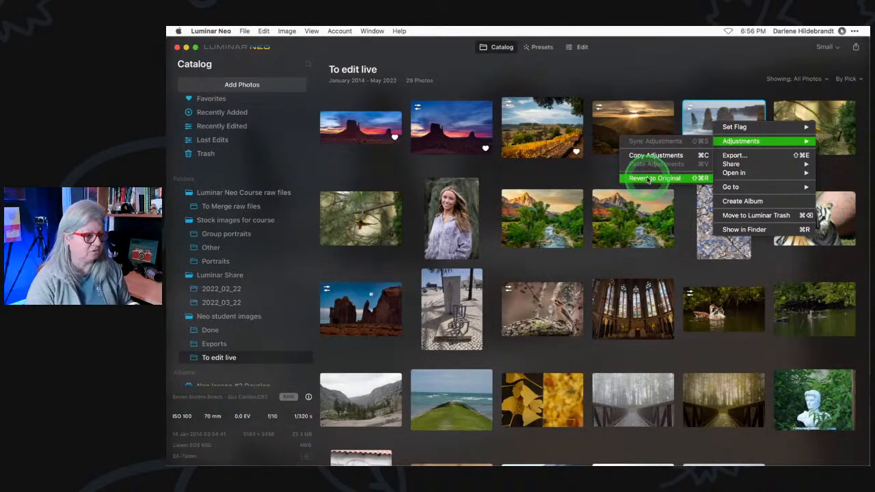
left_click(627, 180)
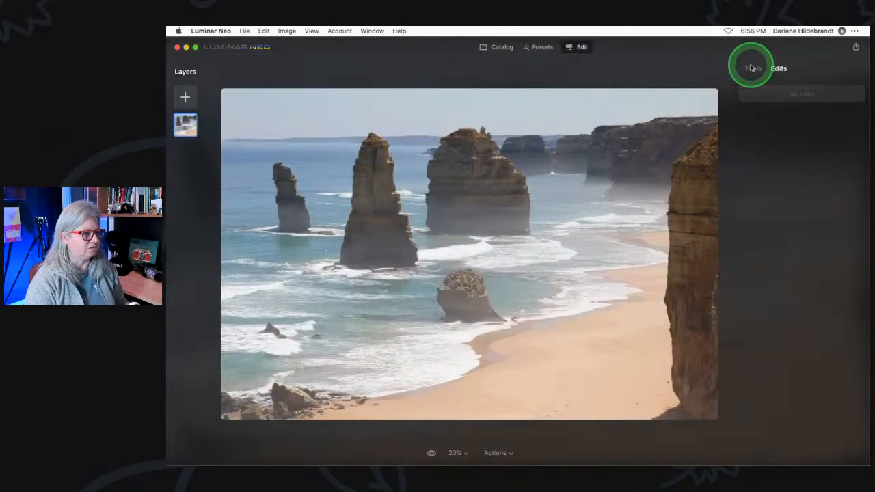
left_click(751, 68)
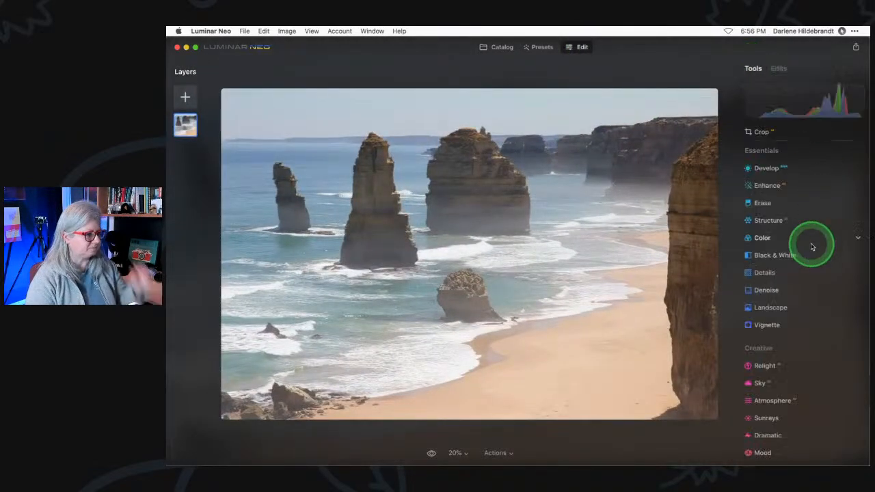
scroll(813, 245, "up", 1)
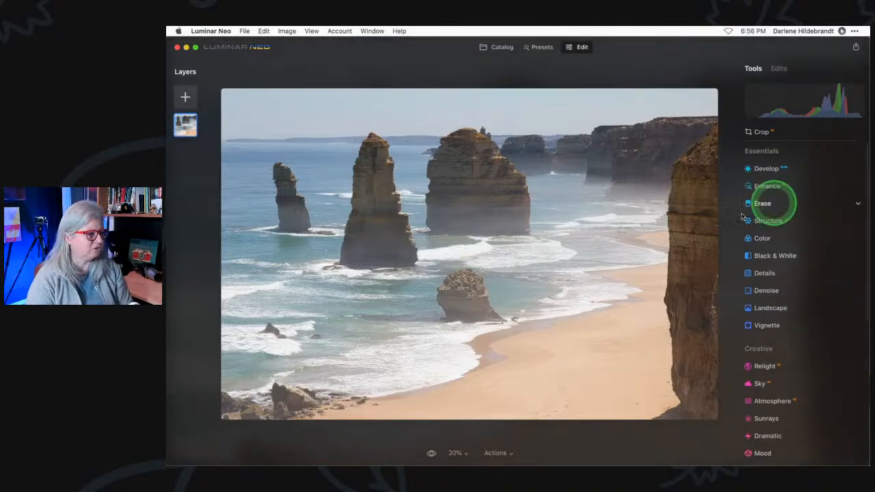
Try the Camera Landscape, Portrait, Neutral and Faithful profiles in Develop, and settle on Camera Portrait.
left_click(767, 169)
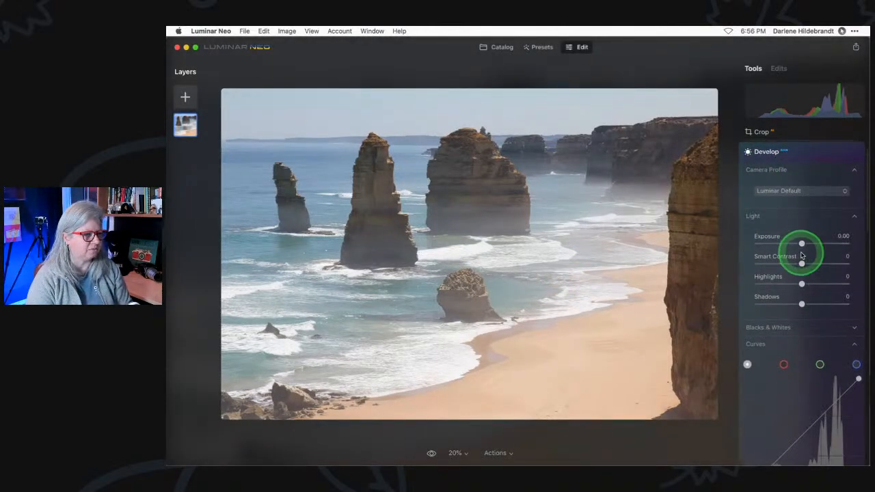
left_click(792, 191)
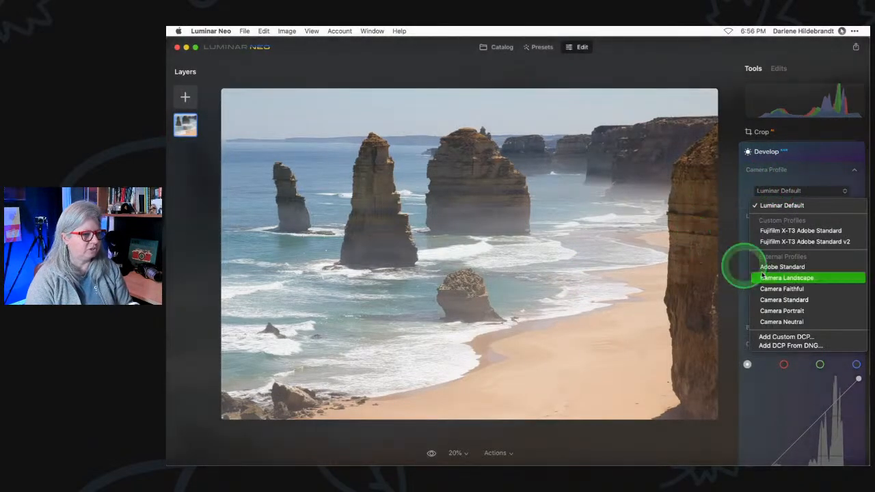
left_click(779, 278)
left_click(788, 193)
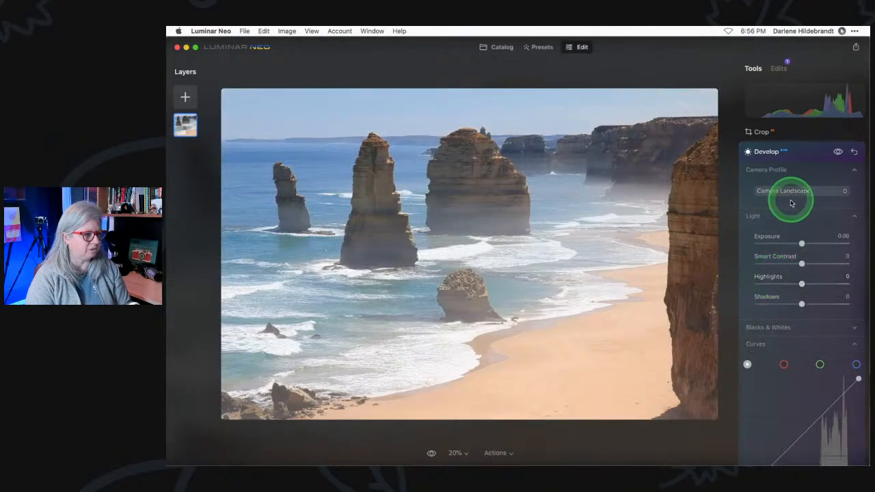
left_click(788, 193)
left_click(806, 312)
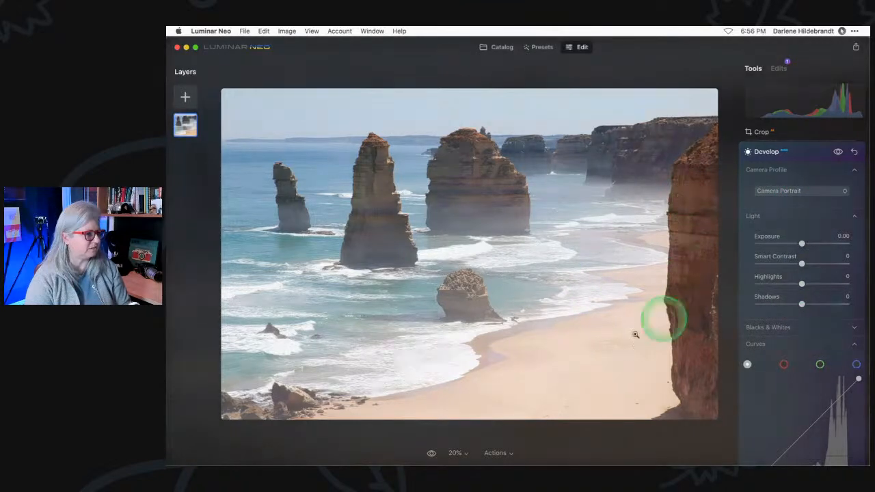
left_click(789, 192)
left_click(793, 321)
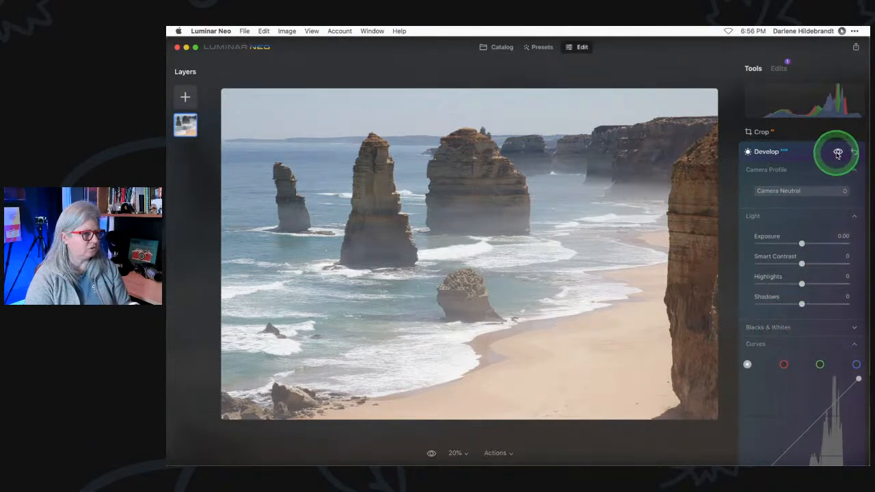
left_click(807, 191)
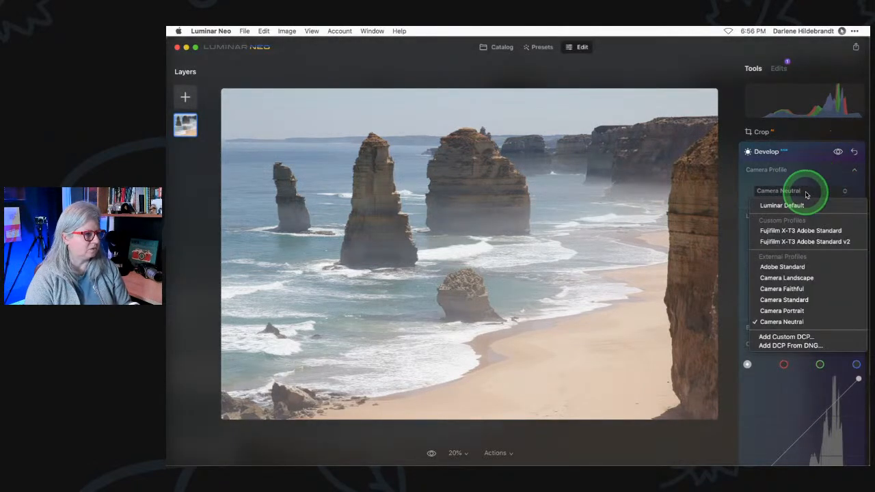
left_click(777, 289)
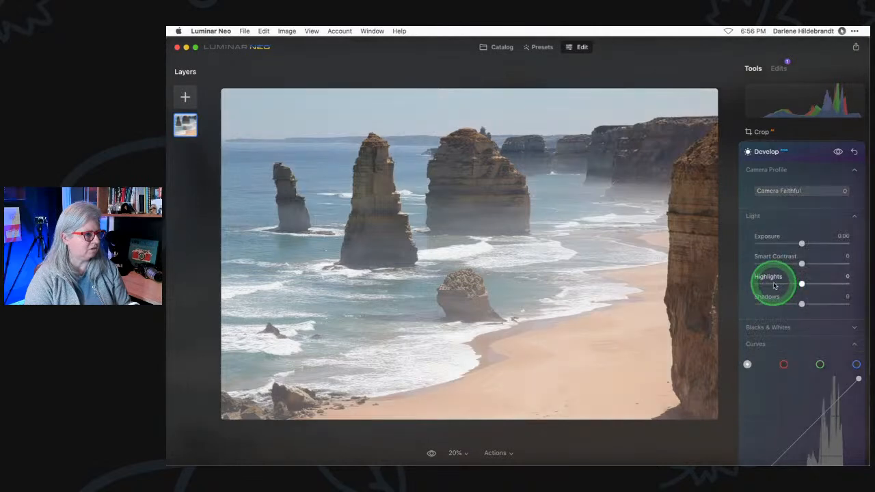
left_click(786, 188)
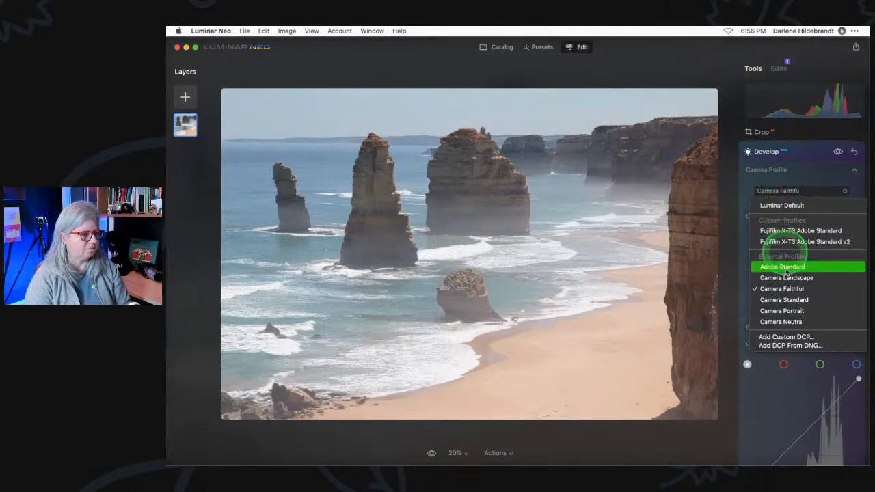
left_click(787, 312)
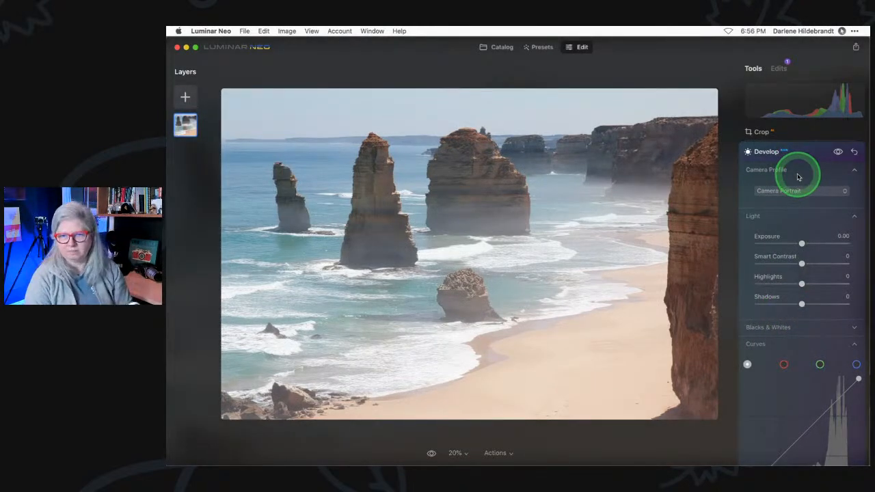
Turn on the histogram's clipping warnings and lower the Develop Exposure to -0.62.
scroll(800, 243, "up", 2)
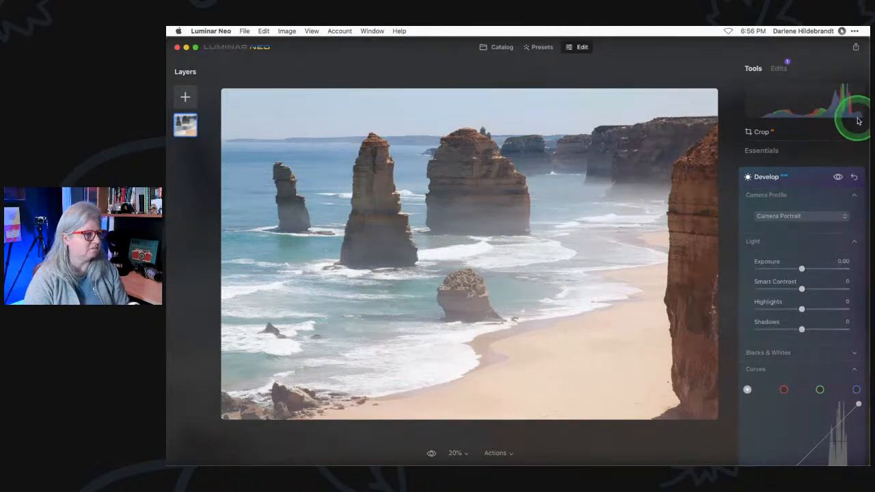
left_click(859, 87)
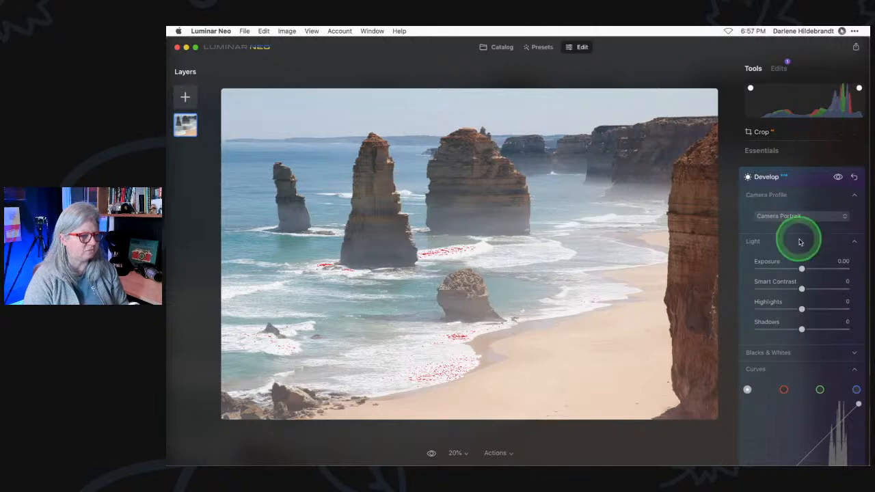
left_click_drag(800, 266, 795, 269)
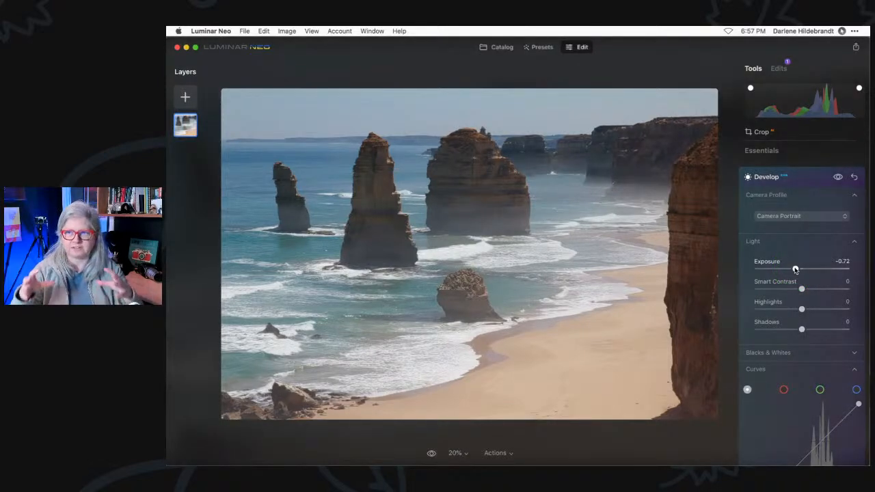
left_click_drag(795, 269, 796, 270)
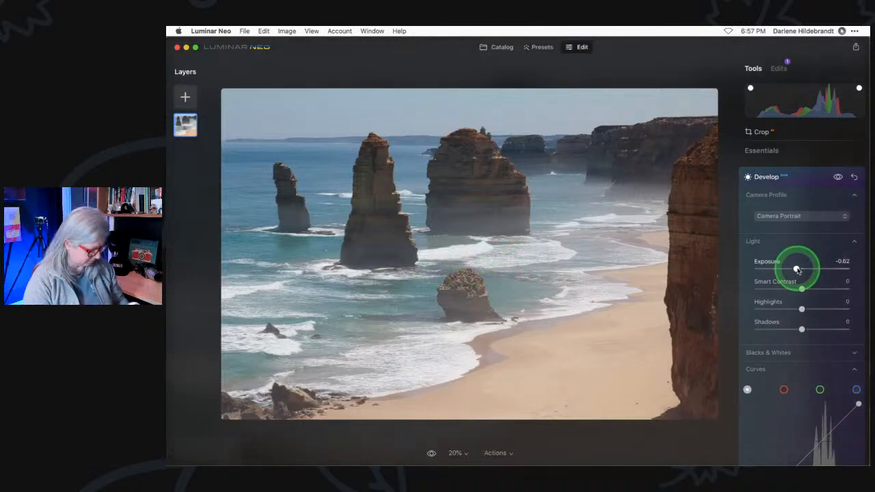
Set Whites to 50 and Blacks to -28 in Develop, and compare the result with the original photo.
scroll(793, 274, "down", 3)
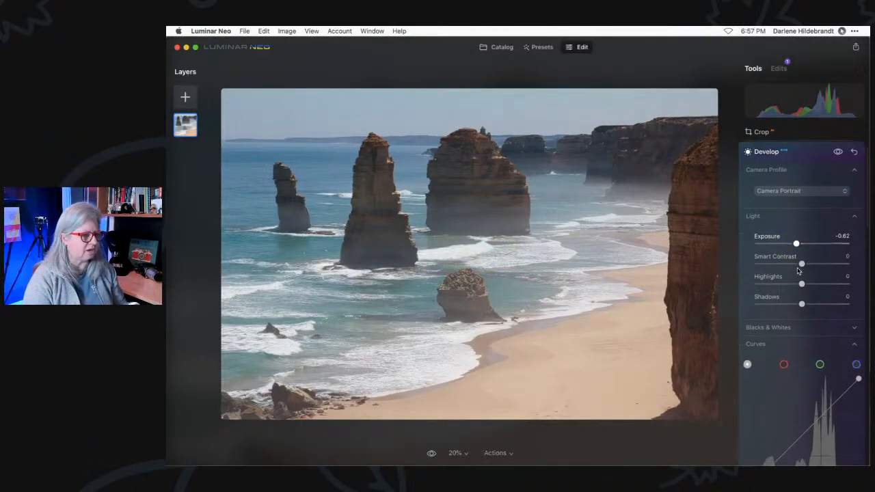
left_click(780, 309)
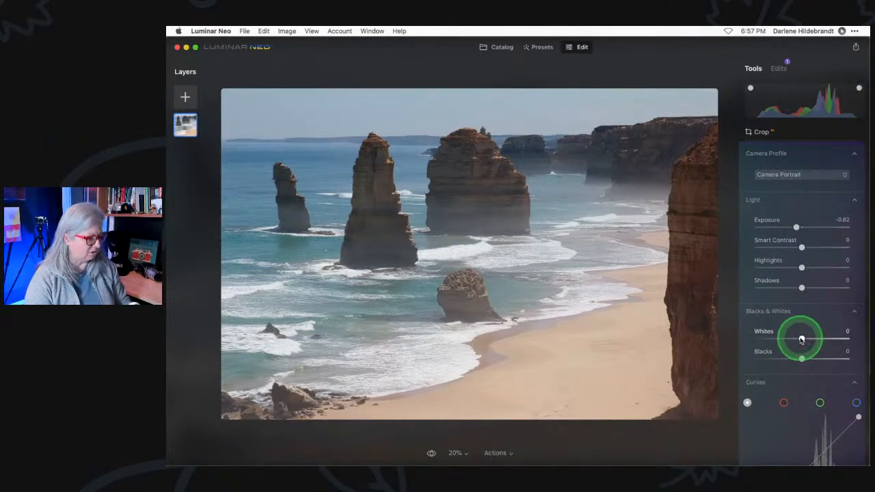
left_click_drag(801, 340, 831, 340)
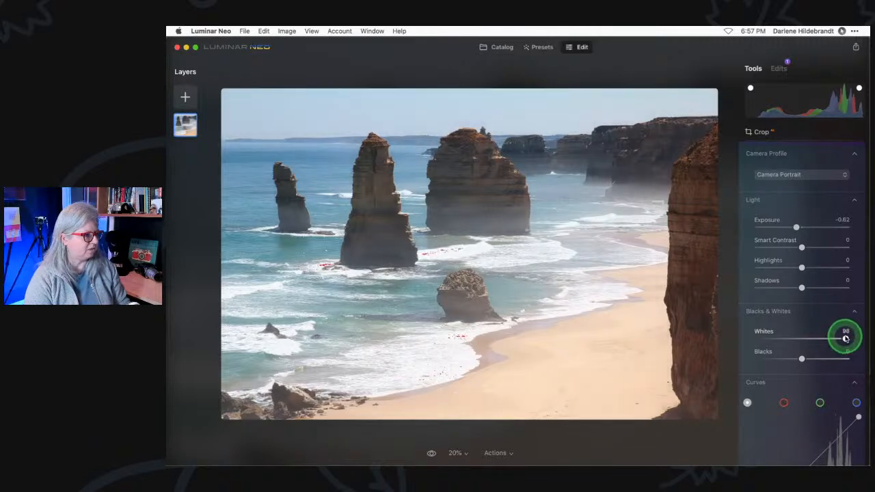
left_click_drag(833, 339, 791, 360)
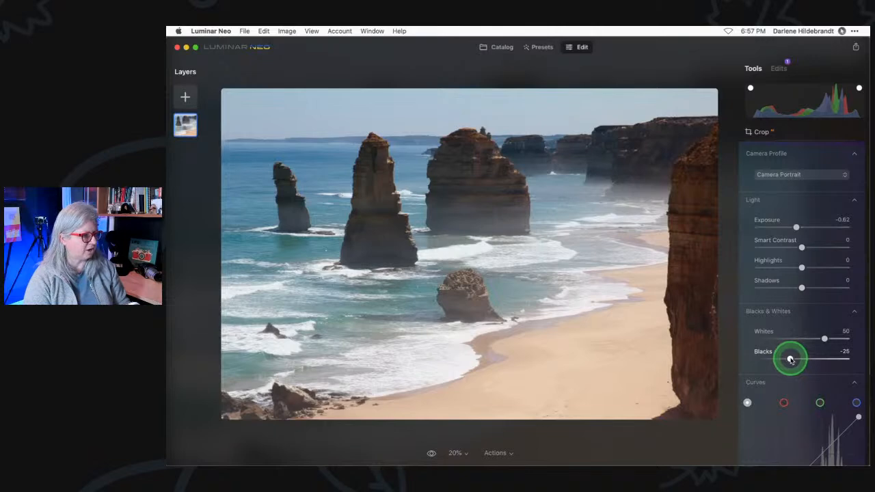
left_click_drag(791, 360, 790, 360)
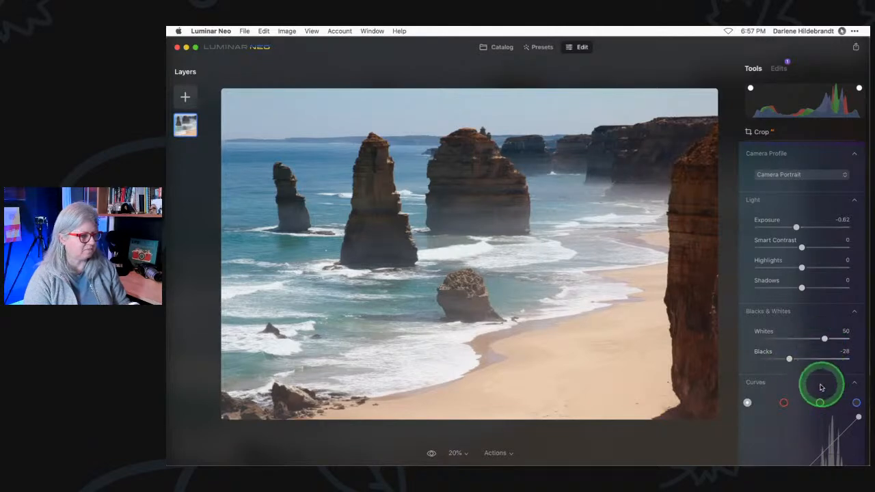
key("backslash")
key("backslash")
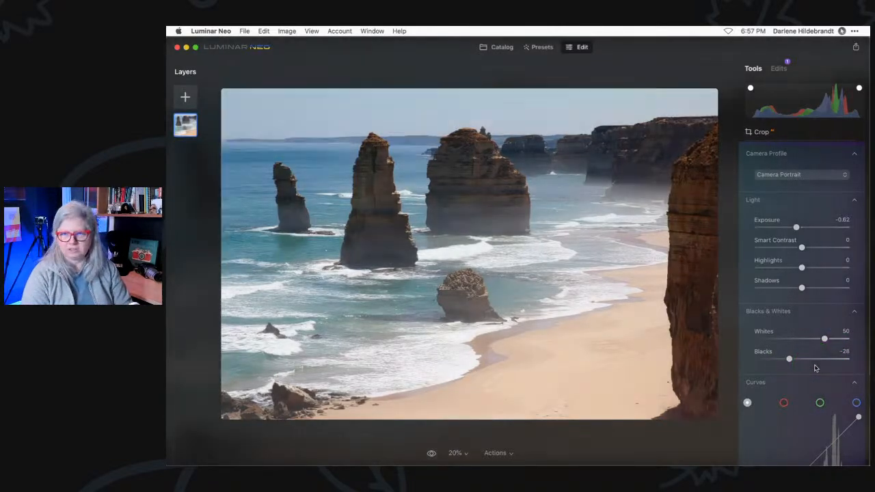
Compare with the original photo, and soften the Develop tones to Whites 27, Blacks -20 and Highlights -15.
key("backslash")
key("backslash")
left_click(789, 359)
left_click_drag(824, 338, 812, 338)
left_click_drag(801, 267, 795, 267)
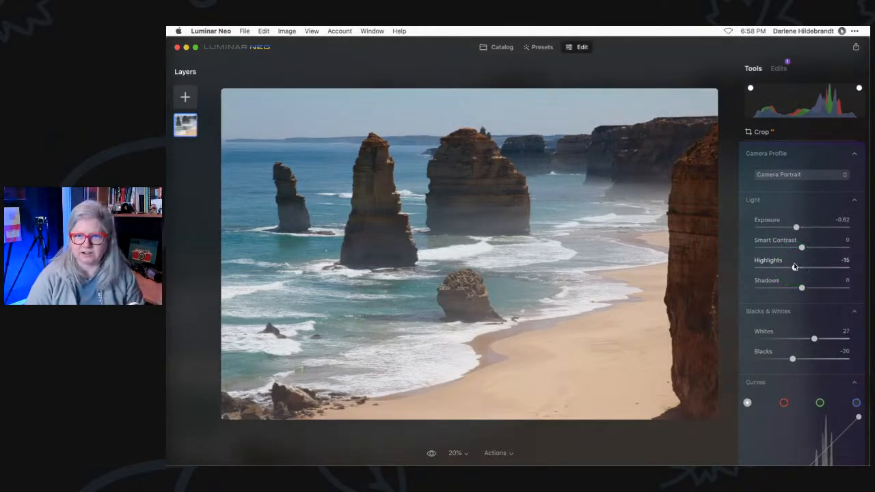
Collapse the Blacks & Whites and Curves settings, and set the white balance to Temperature 6114 and Tint 4.
scroll(794, 267, "down", 3)
left_click(770, 259)
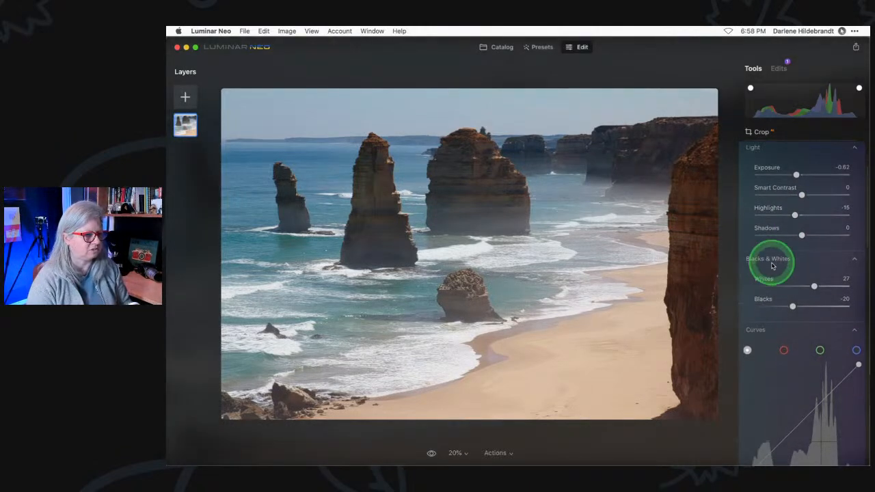
left_click(770, 276)
scroll(817, 262, "down", 2)
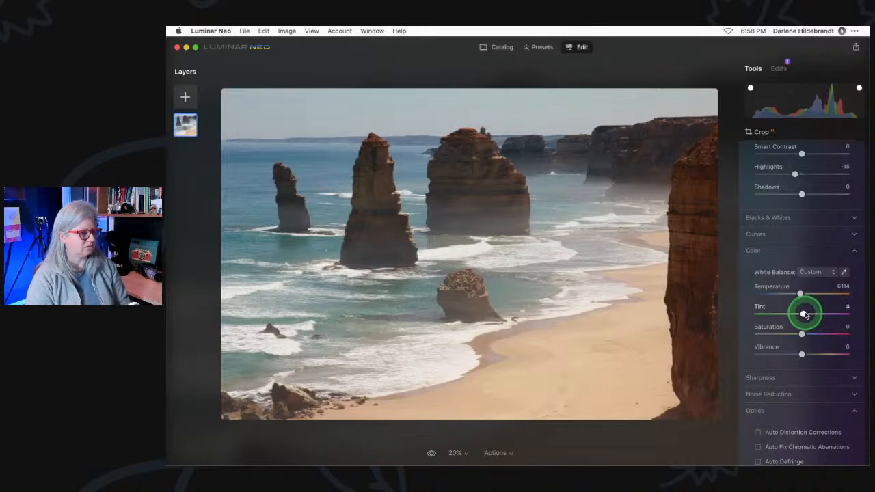
Change the Develop camera profile to Camera Neutral.
scroll(798, 311, "up", 5)
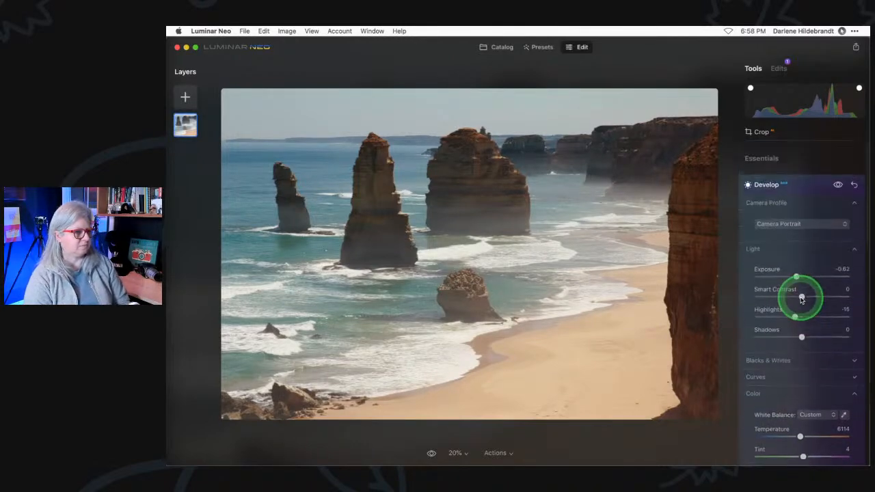
left_click(785, 217)
left_click(785, 347)
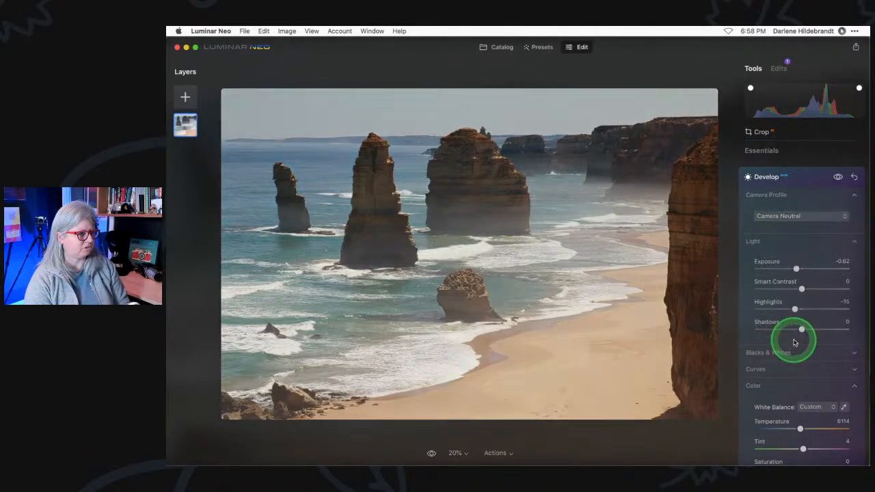
Enable Auto Fix Chromatic Aberrations and Auto Defringe in Develop's optics, and close Develop.
scroll(798, 257, "down", 5)
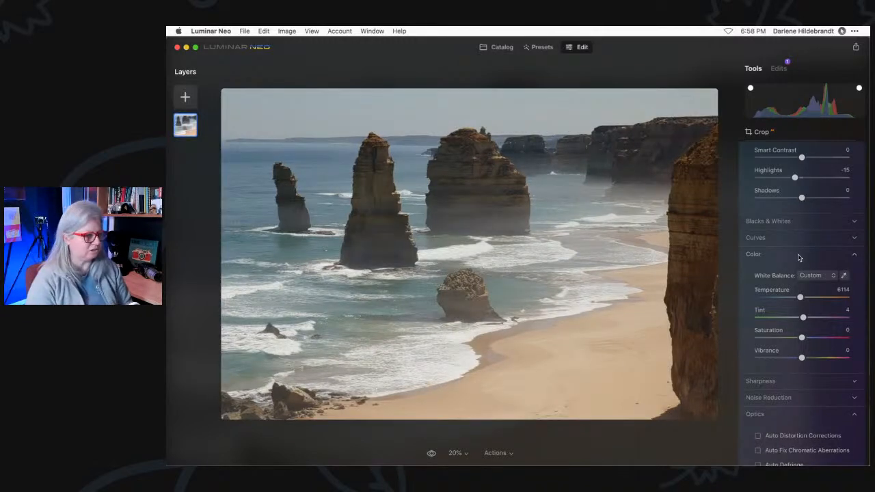
scroll(798, 258, "down", 5)
left_click(759, 358)
left_click(758, 344)
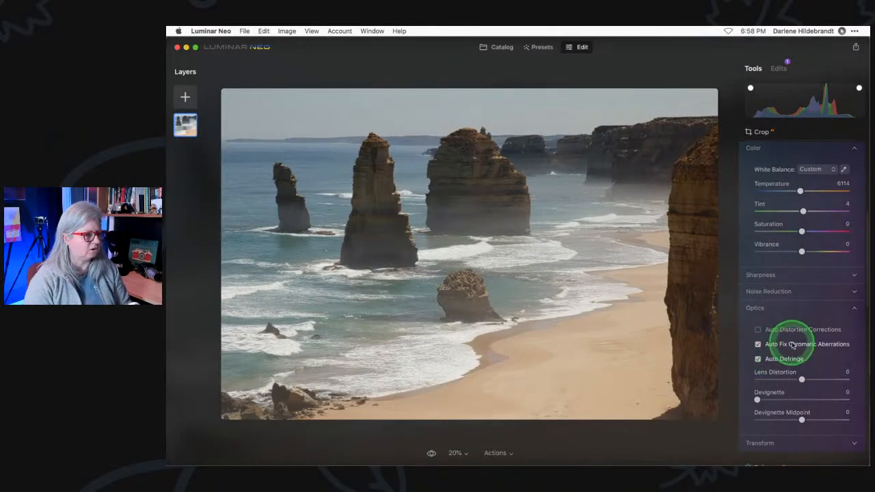
scroll(793, 344, "up", 10)
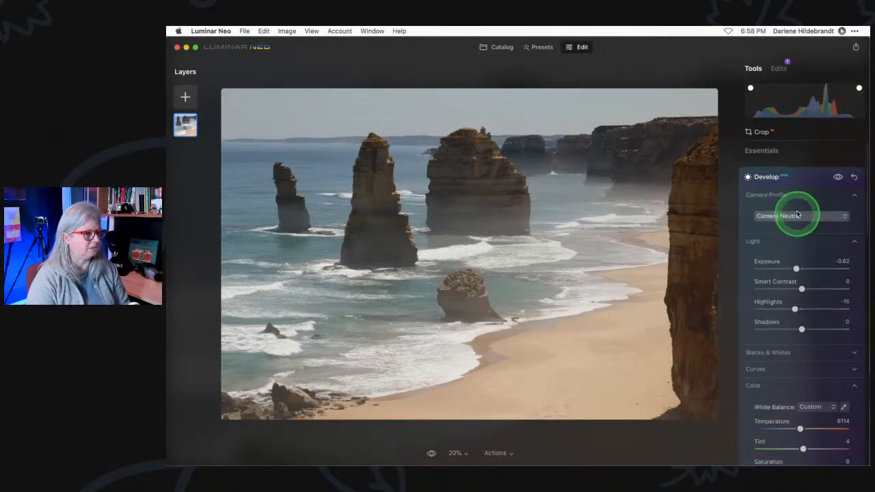
left_click(798, 177)
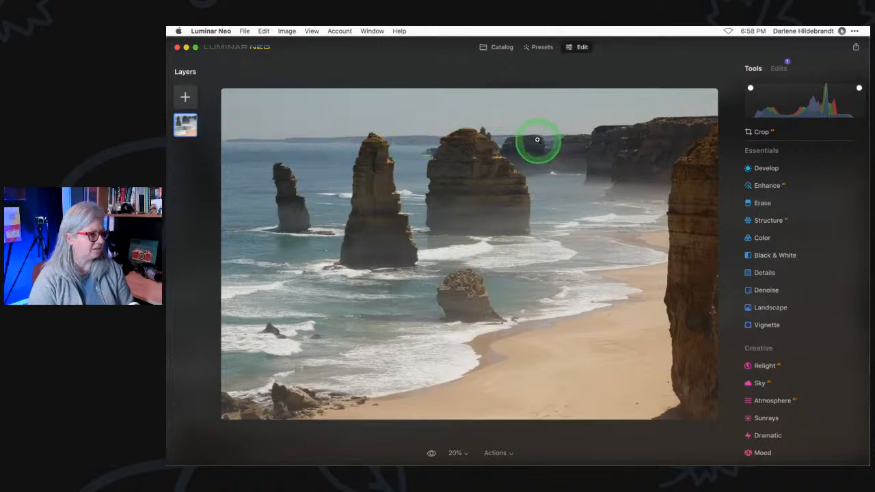
Crop the photo at the Original ratio, auto-align the horizon, fine-tune the rotation by hand and apply the crop.
left_click(787, 135)
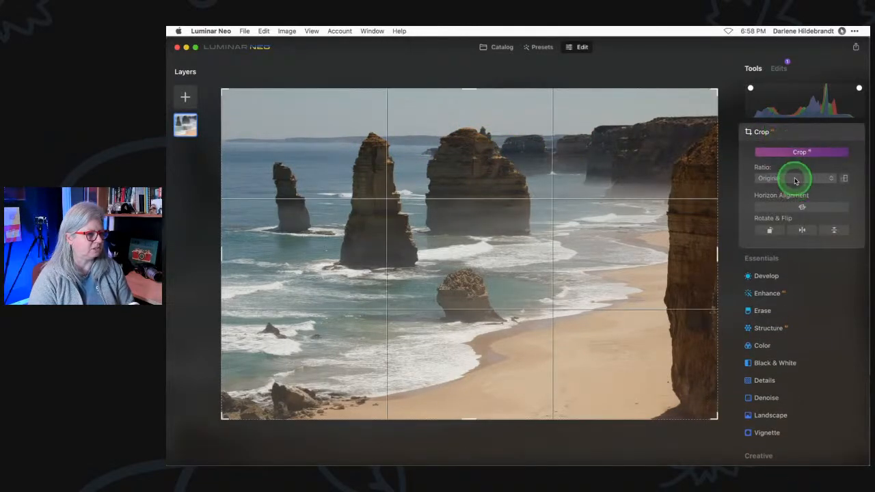
left_click(795, 178)
left_click(775, 205)
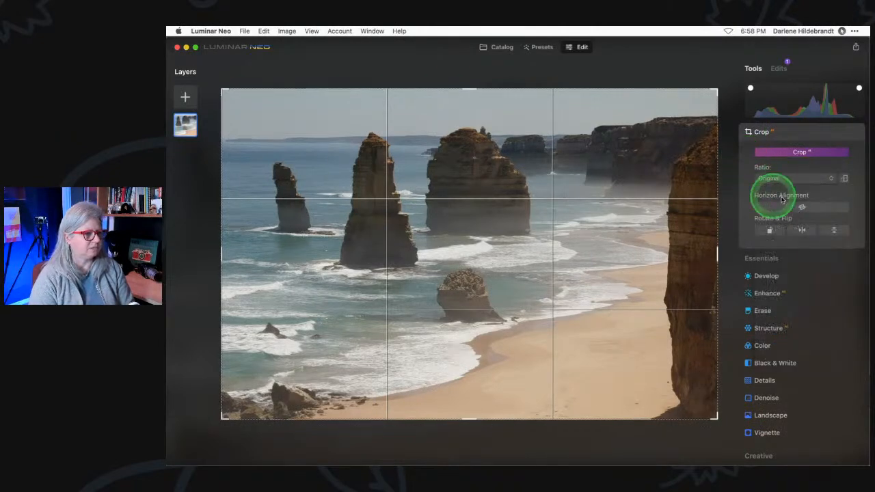
left_click(802, 208)
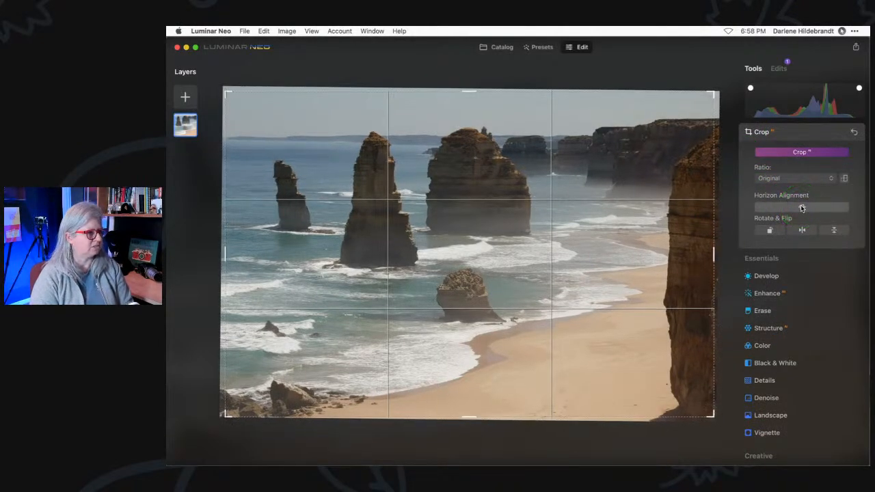
left_click(720, 107)
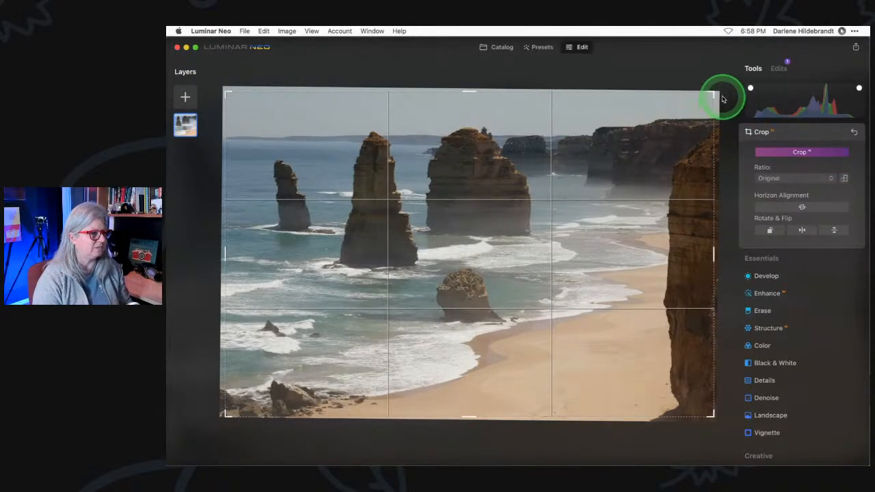
left_click_drag(721, 88, 715, 87)
left_click(773, 230)
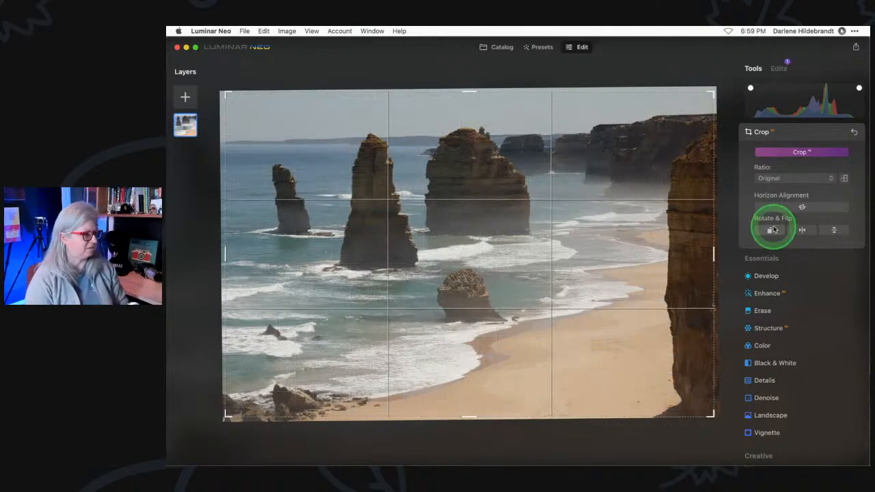
double_click(540, 230)
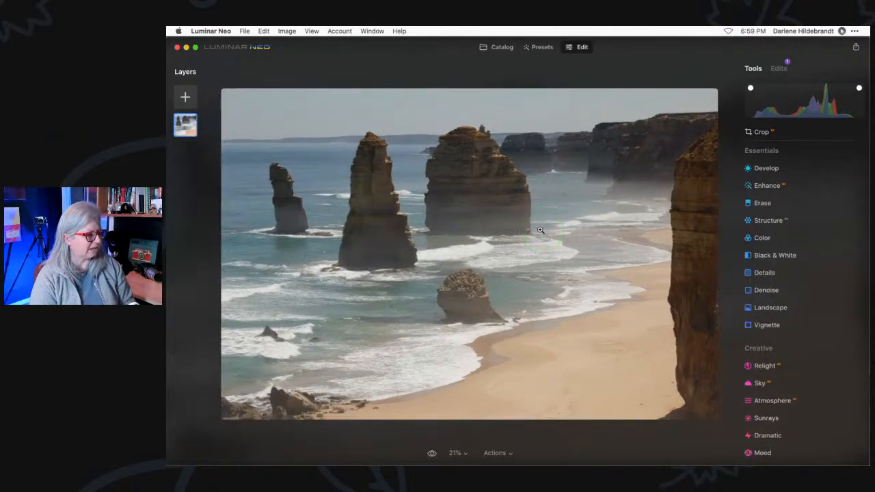
Reopen the crop, tighten the frame slightly within the straightened photo and apply it.
left_click(687, 292)
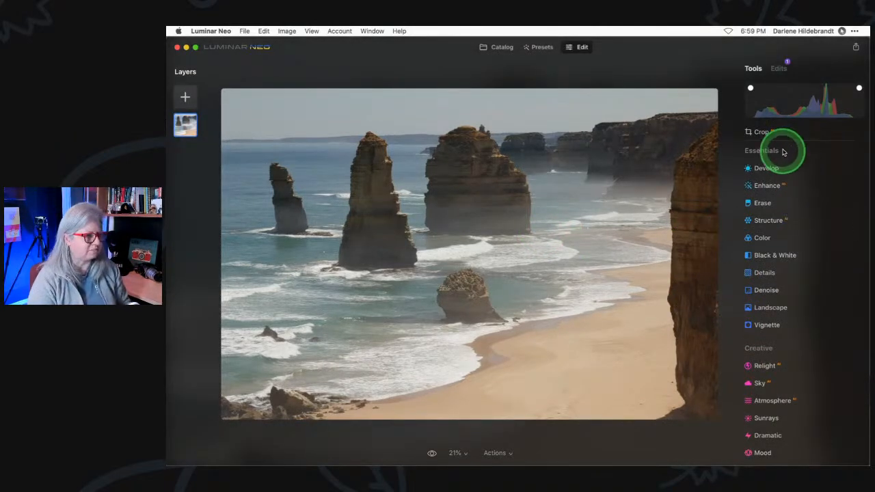
left_click(765, 133)
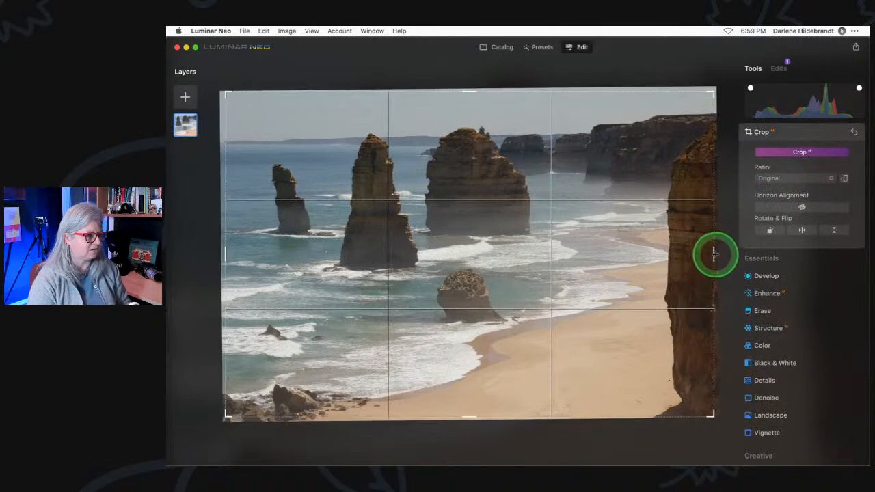
left_click(794, 178)
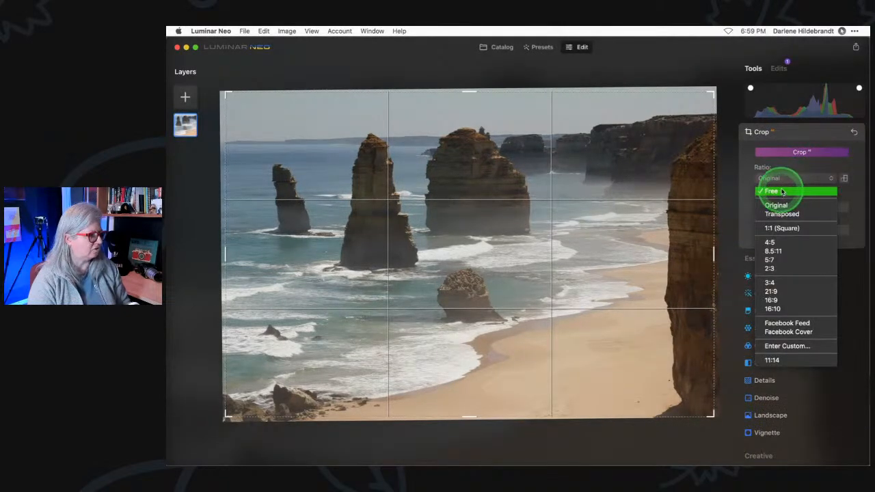
left_click(711, 415)
mouse_move(709, 413)
left_mouse_down()
mouse_move(697, 404)
mouse_move(709, 414)
mouse_move(720, 305)
mouse_move(709, 412)
left_mouse_up()
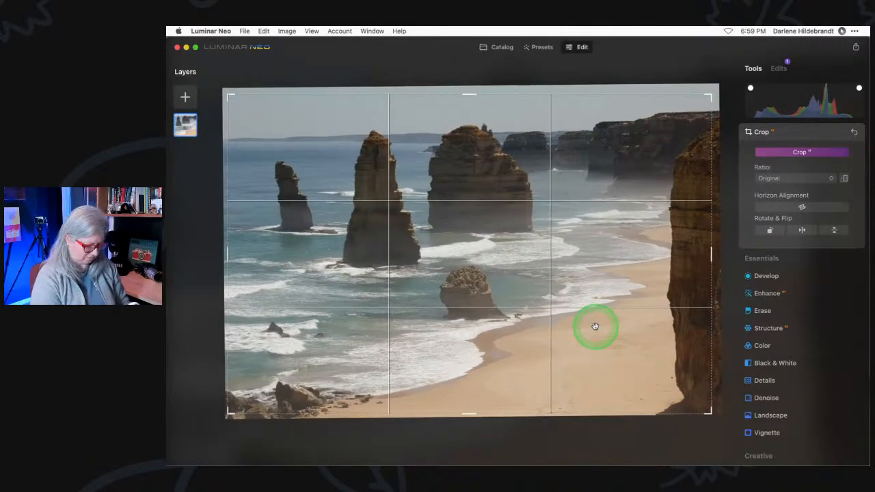
key("Return")
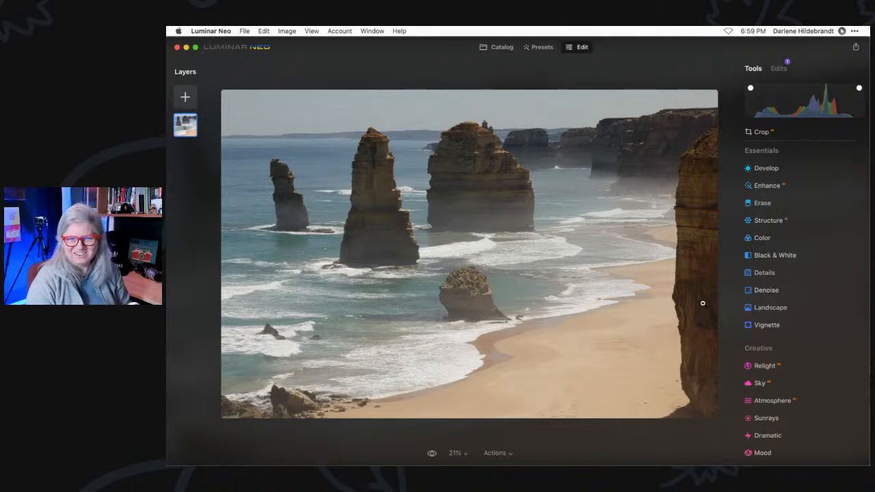
Brighten the photo with Enhance, setting Accent to 49 and Sky Enhancer to 29.
left_click(790, 185)
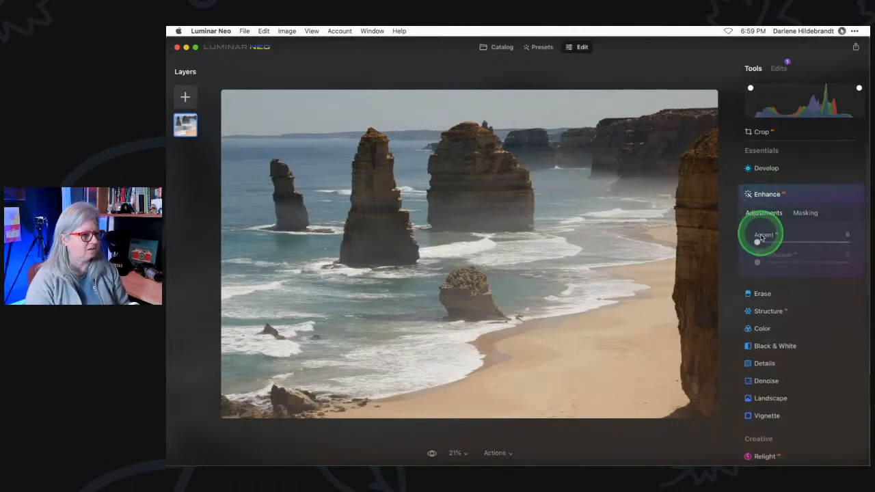
left_click_drag(758, 242, 804, 242)
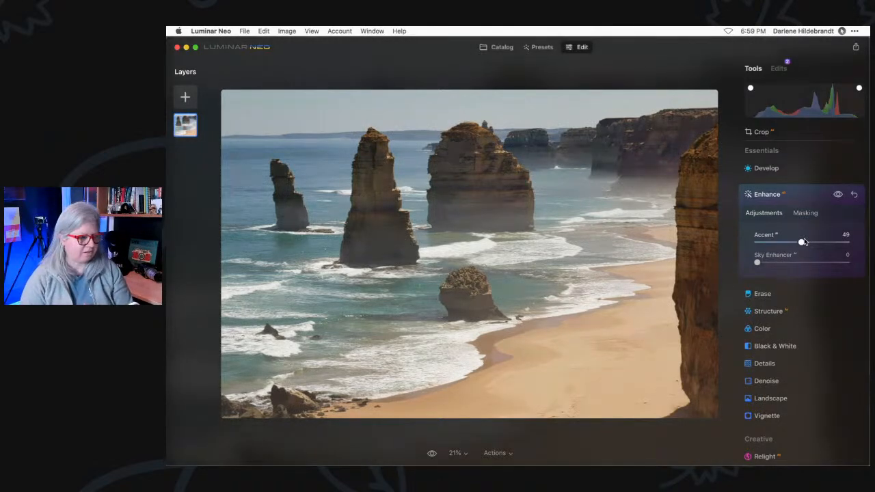
left_click_drag(757, 263, 784, 262)
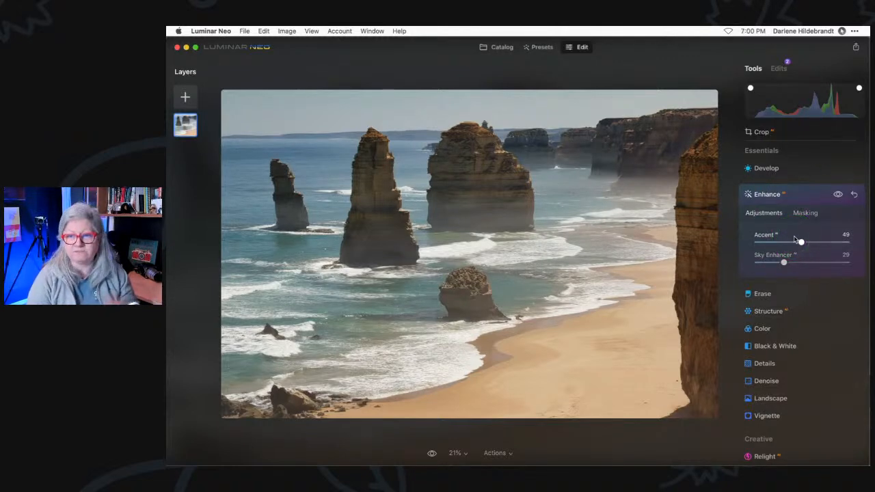
Compare the photo with and without Enhance, lower Accent to 22 and close Enhance.
left_click(838, 195)
left_click(838, 195)
left_click(838, 195)
left_click(838, 195)
mouse_move(793, 241)
left_mouse_down()
mouse_move(750, 239)
mouse_move(776, 240)
left_mouse_up()
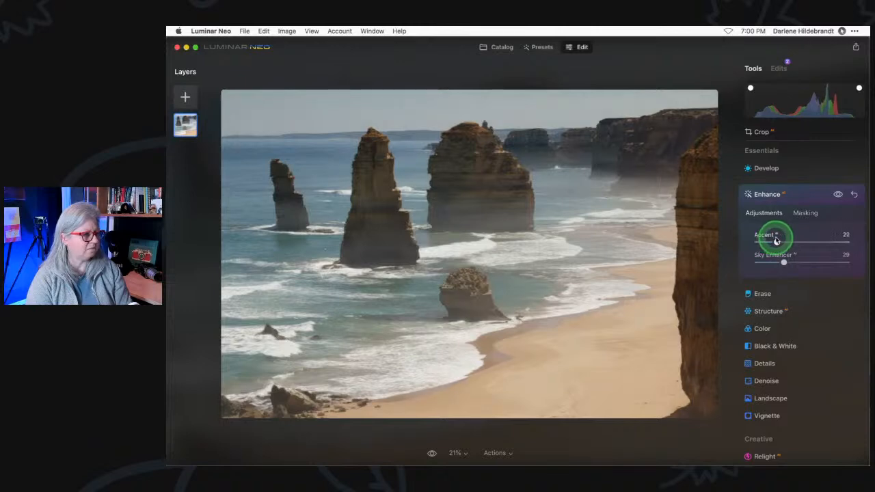
left_click(807, 195)
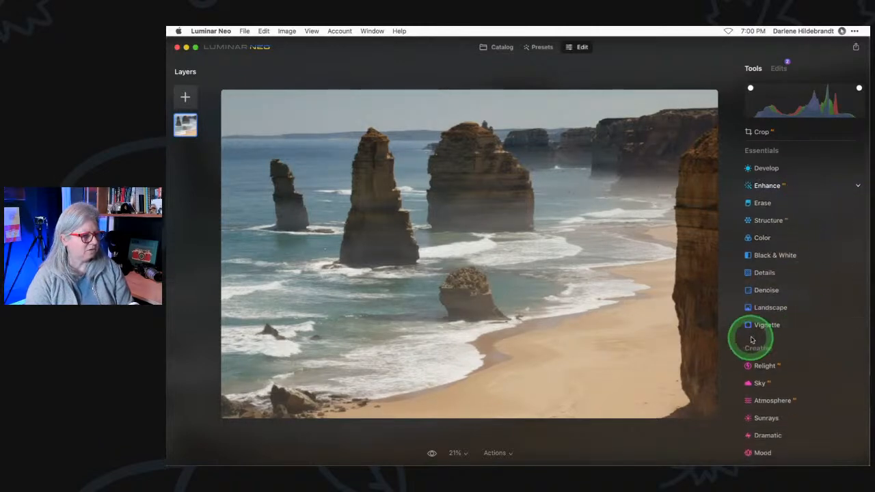
Try a Dehaze of 98 in Landscape, and settle on 19.
left_click(767, 308)
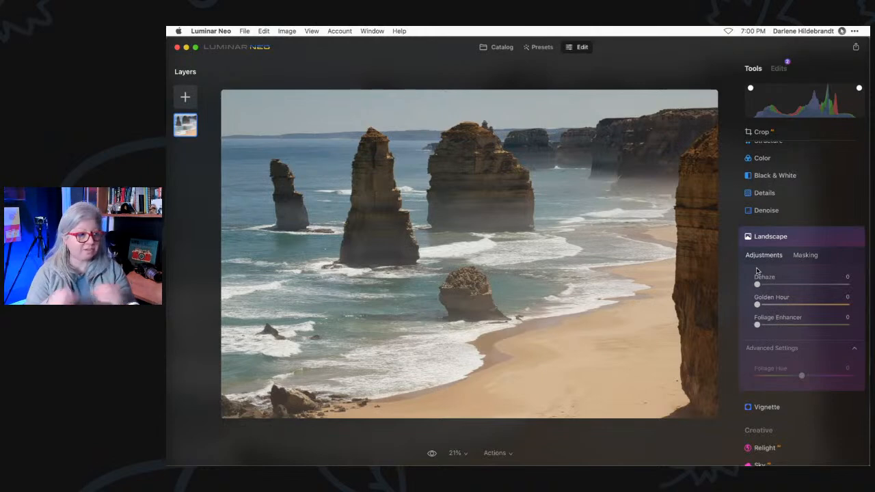
left_click_drag(757, 283, 845, 286)
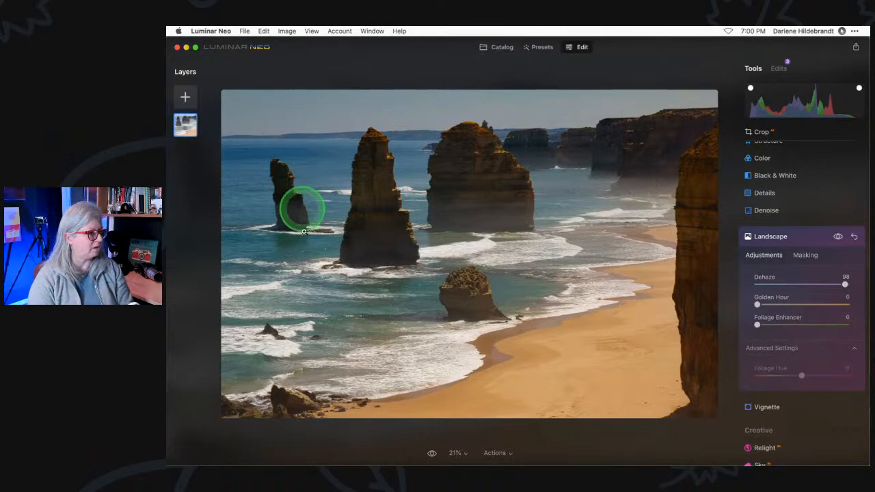
left_click_drag(846, 283, 778, 284)
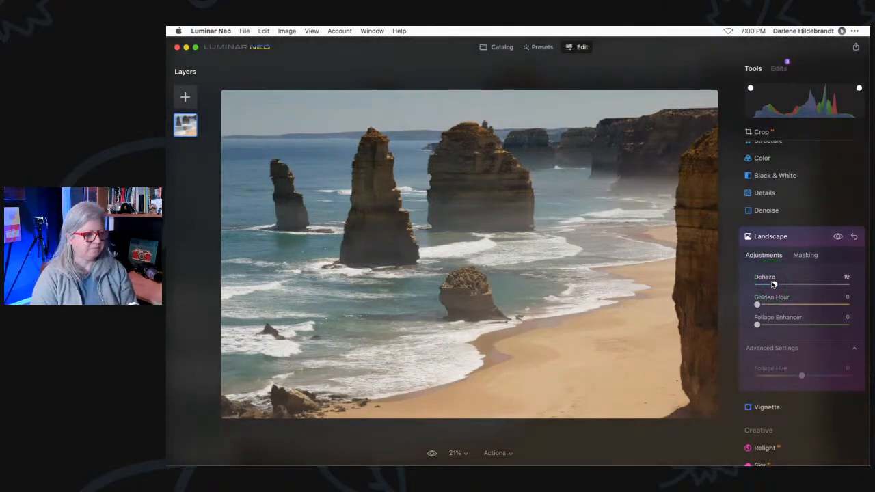
left_click(805, 237)
Add Atmosphere to the beach photo with an Amount of 58 in Layered Fog mode.
left_click(783, 322)
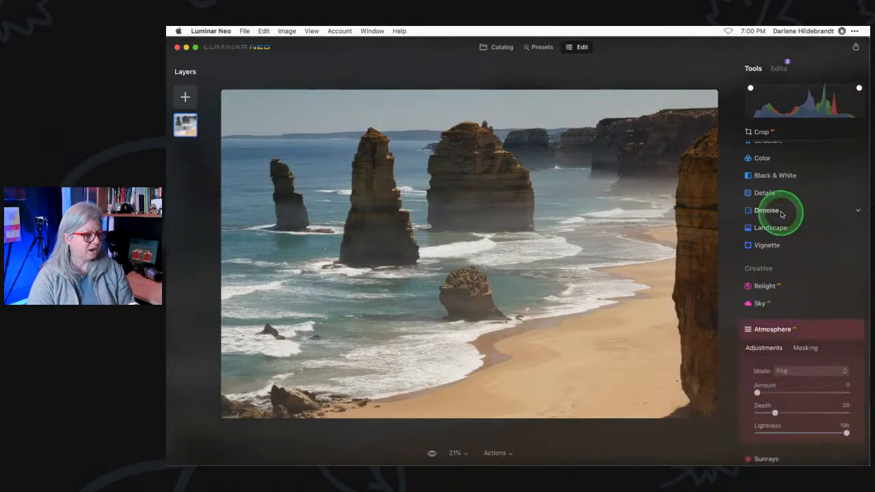
scroll(781, 215, "down", 3)
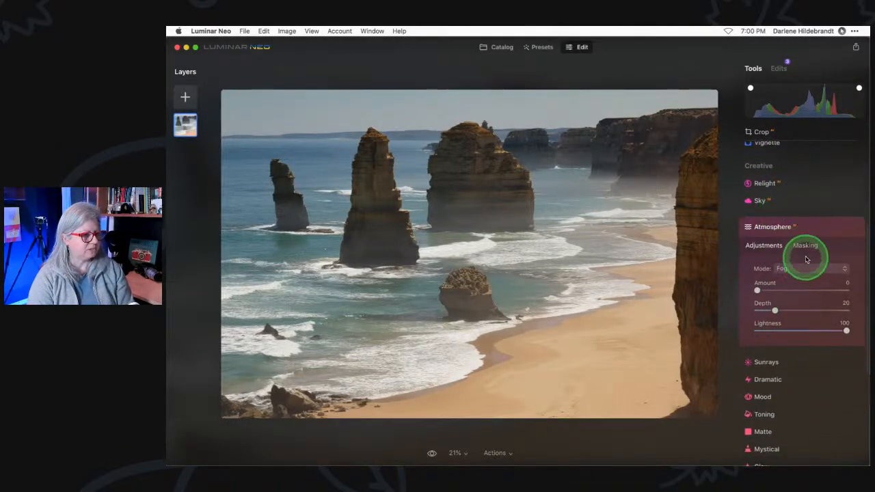
left_click(805, 271)
left_click(759, 273)
left_click_drag(757, 291, 809, 291)
left_click(790, 271)
left_click(795, 289)
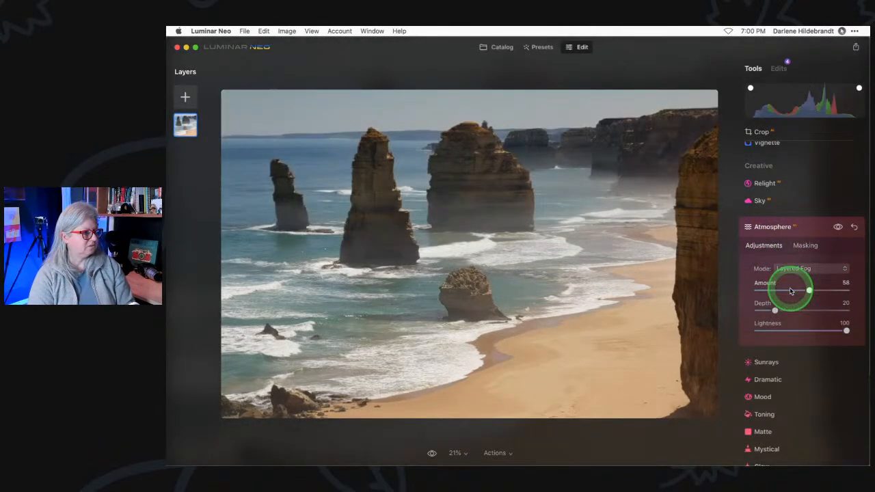
Try other Atmosphere modes, settle on Haze and set Depth to 46.
mouse_move(775, 310)
left_mouse_down()
mouse_move(830, 307)
mouse_move(752, 308)
mouse_move(836, 308)
mouse_move(762, 308)
mouse_move(795, 306)
mouse_move(791, 287)
mouse_move(797, 307)
mouse_move(761, 307)
mouse_move(828, 306)
mouse_move(786, 306)
left_mouse_up()
left_click(791, 268)
left_click(790, 281)
left_click(784, 268)
left_click(788, 294)
left_click(787, 267)
left_click(791, 308)
mouse_move(787, 309)
left_mouse_down()
mouse_move(778, 309)
mouse_move(816, 305)
mouse_move(738, 303)
mouse_move(796, 310)
left_mouse_up()
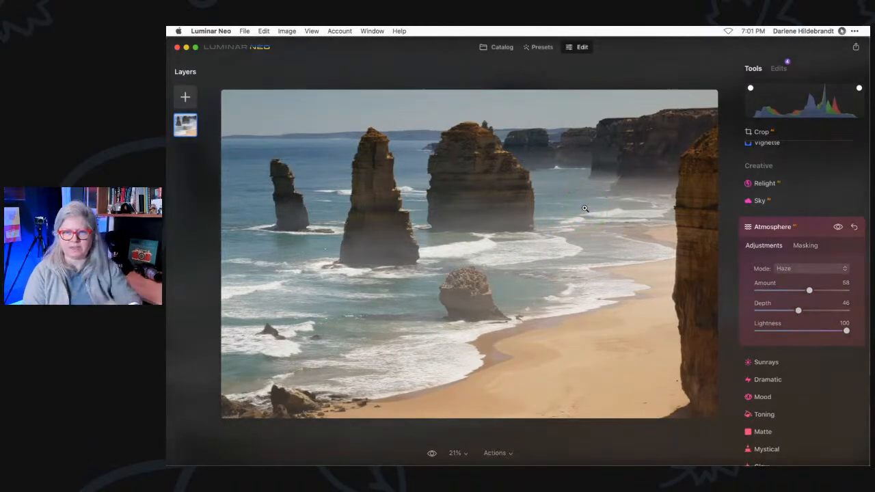
Compare the photo with and without the haze, reduce the Atmosphere Amount to 51 and close Atmosphere.
left_click(837, 227)
left_click(838, 228)
left_click(838, 229)
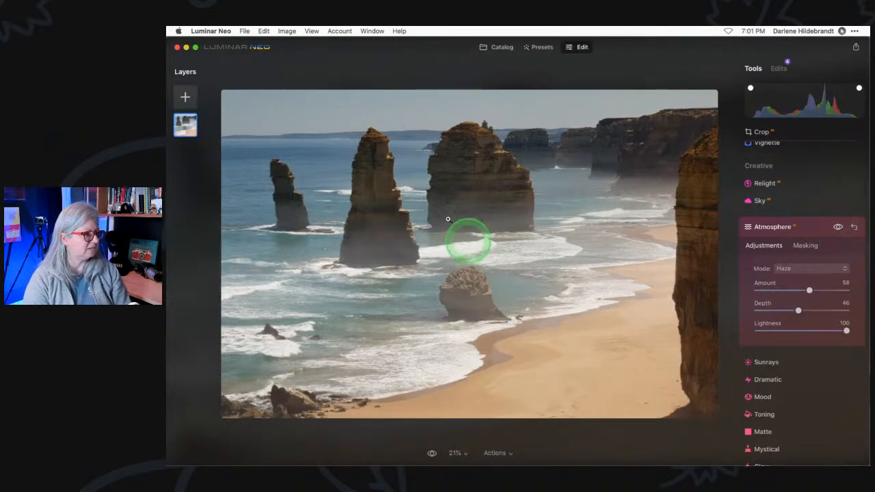
mouse_move(808, 290)
left_mouse_down()
mouse_move(835, 288)
mouse_move(760, 289)
mouse_move(812, 289)
mouse_move(803, 290)
left_mouse_up()
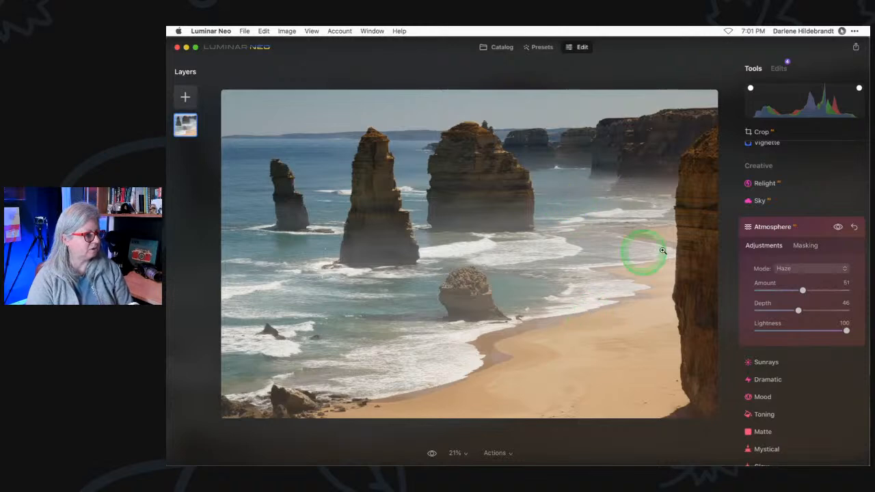
left_click(805, 229)
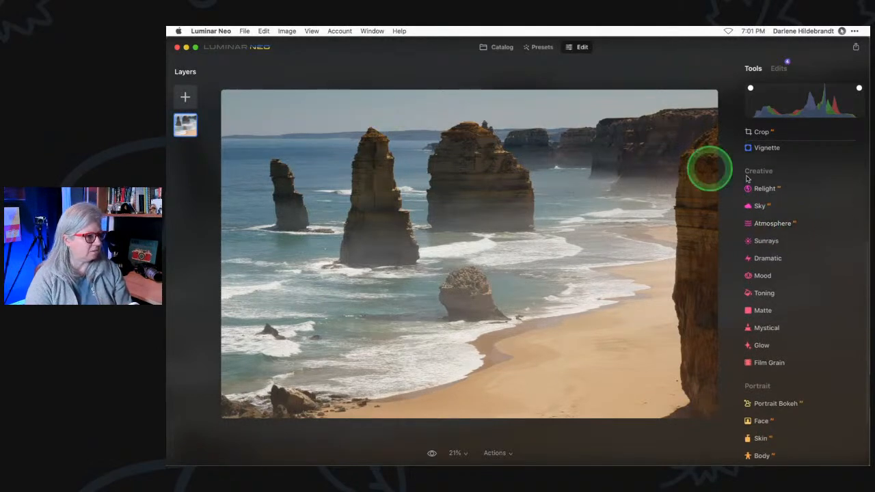
Replace the beach photo's sky with a blue, softly clouded sky from DPM Sky replacement pack #1.
left_click(787, 206)
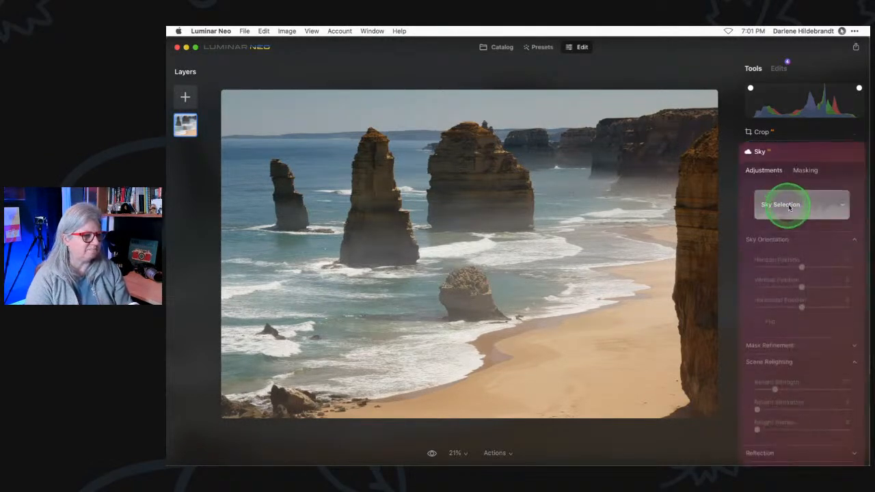
left_click(794, 204)
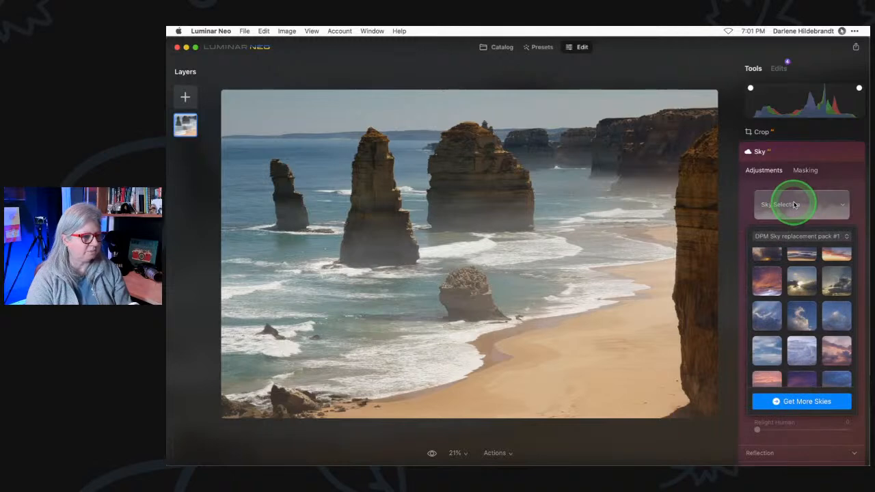
left_click(767, 349)
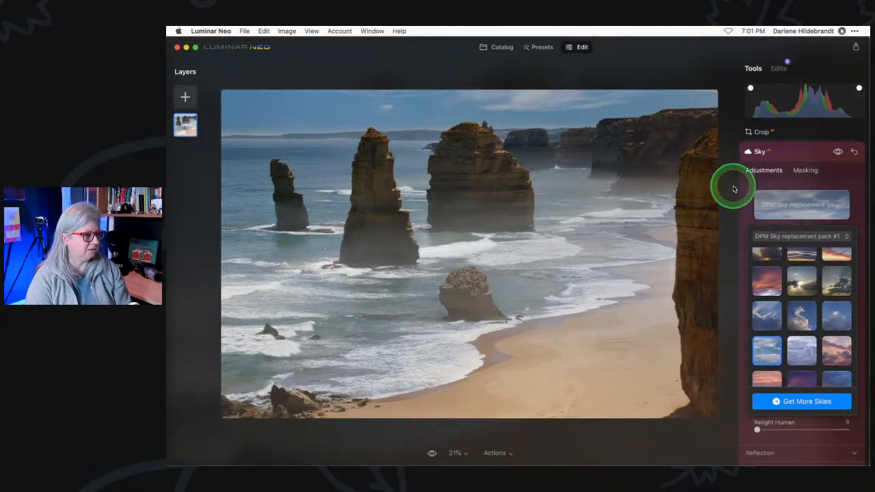
left_click(744, 193)
Refine the sky mask with Global 60, Close Gaps 7 and Fix Details 77, and nudge the sky's Vertical Position to -1.
left_click(778, 345)
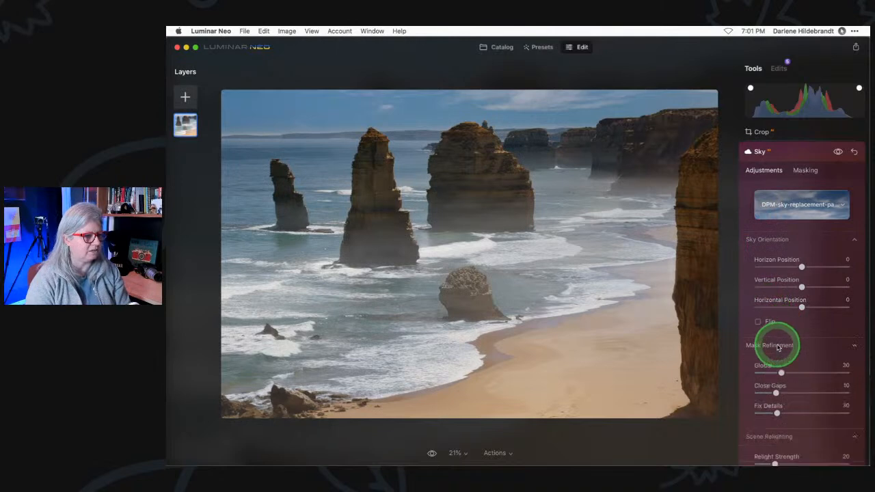
scroll(778, 348, "down", 1)
left_click_drag(802, 254, 802, 255)
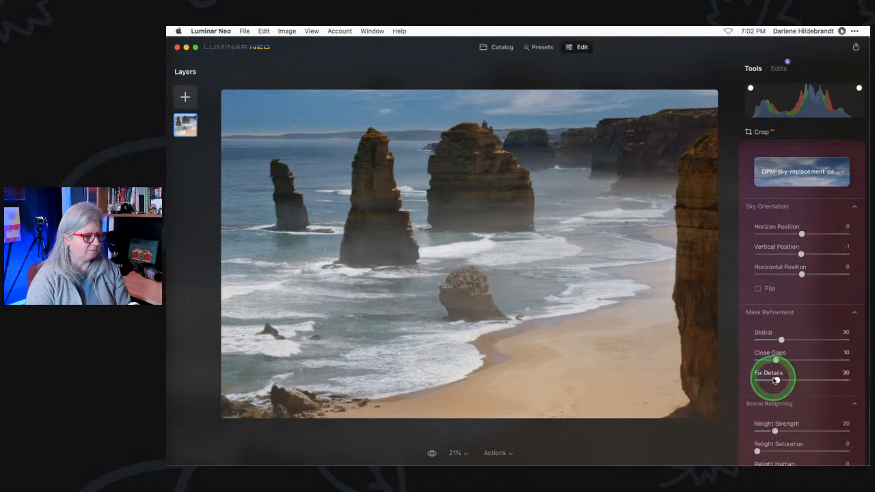
left_click_drag(777, 380, 803, 380)
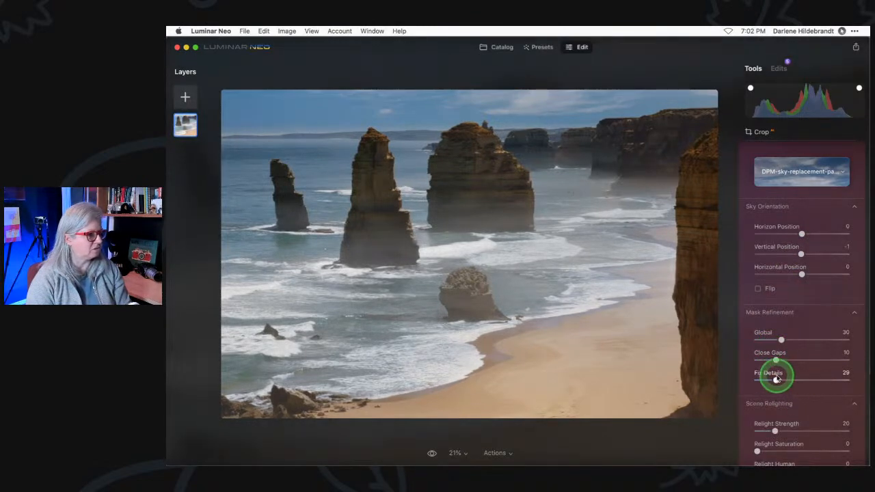
left_click_drag(782, 340, 796, 359)
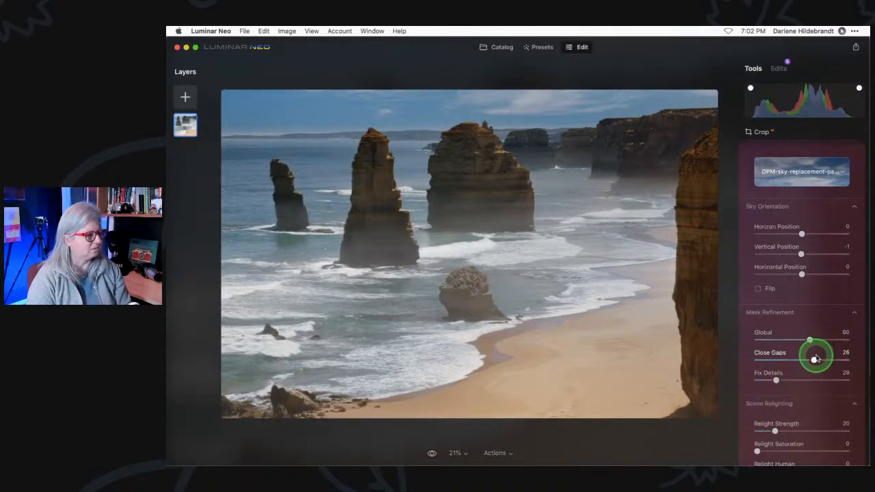
left_click(265, 137)
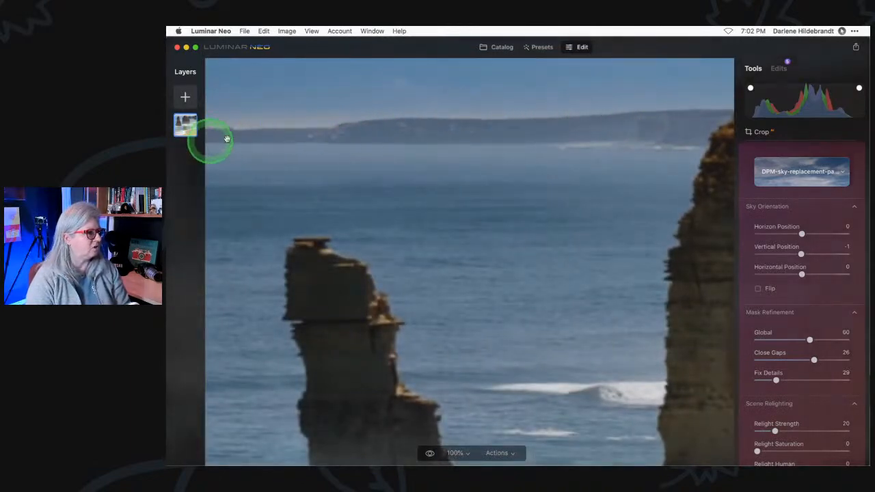
left_click_drag(776, 381, 823, 377)
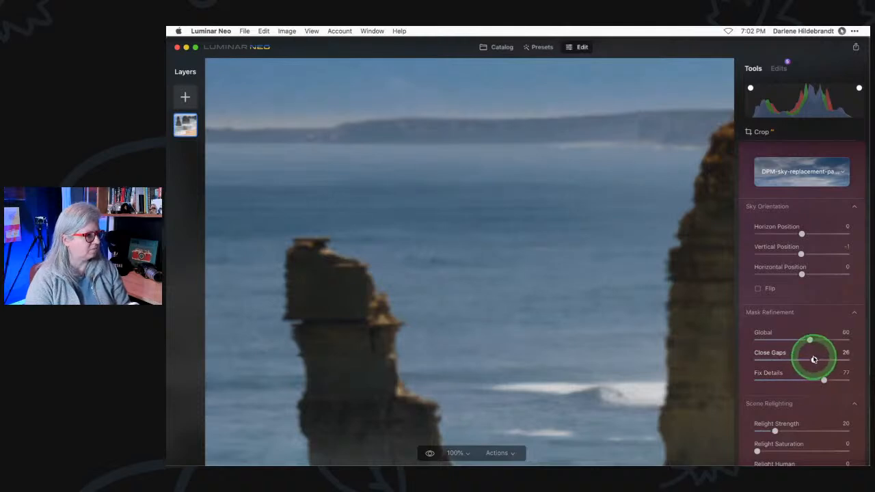
left_click_drag(814, 361, 770, 361)
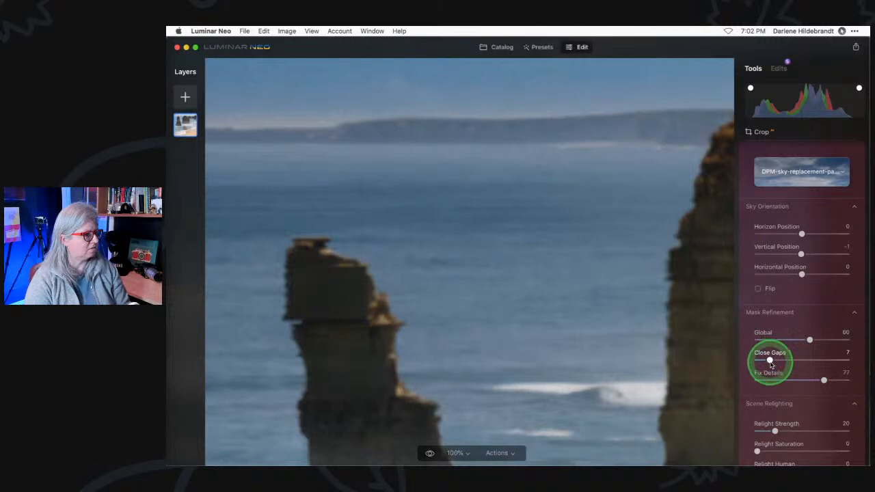
Inspect the horizon, then set the sky's Horizon Position to -1 and its Vertical Position to -2.
left_click_drag(315, 164, 539, 196)
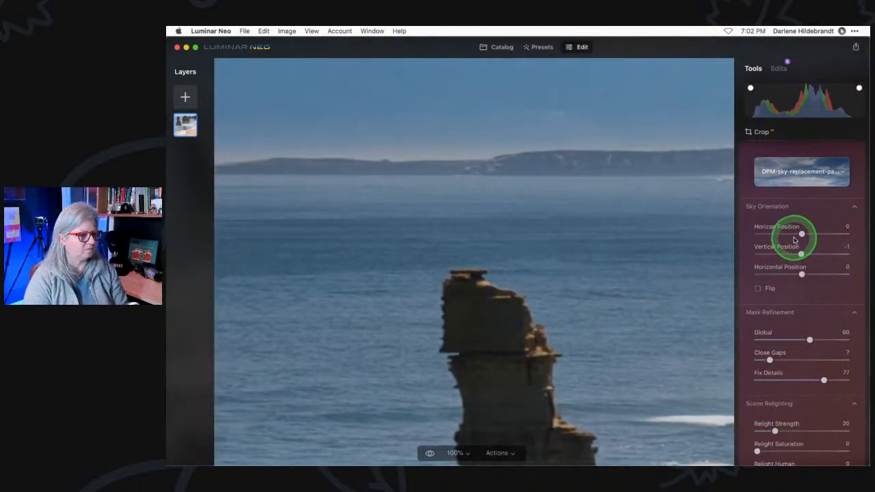
left_click_drag(802, 254, 798, 254)
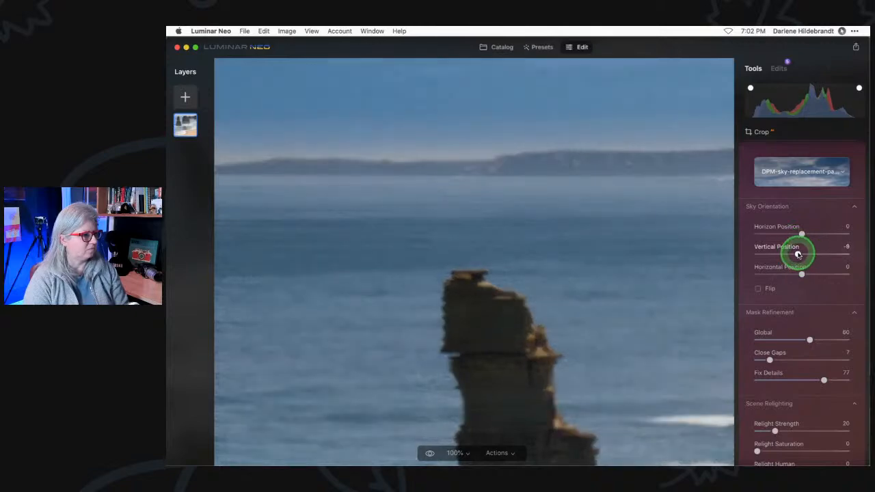
left_click(573, 239)
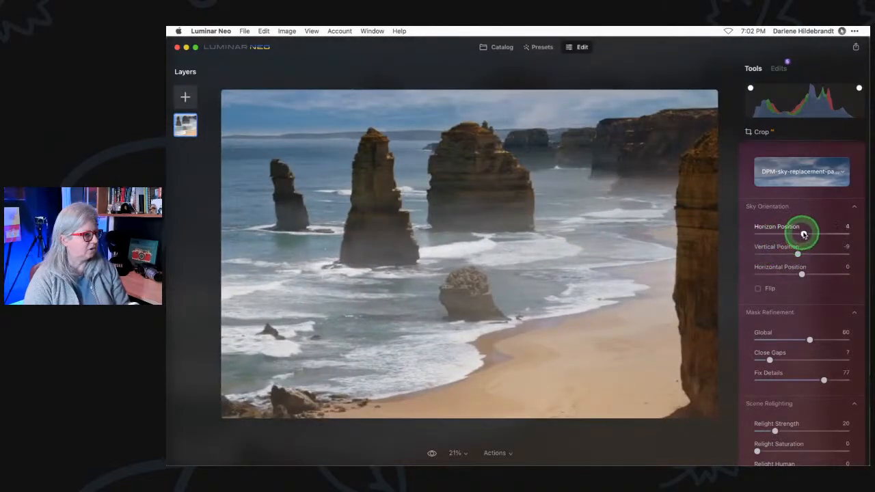
left_click_drag(818, 235, 800, 234)
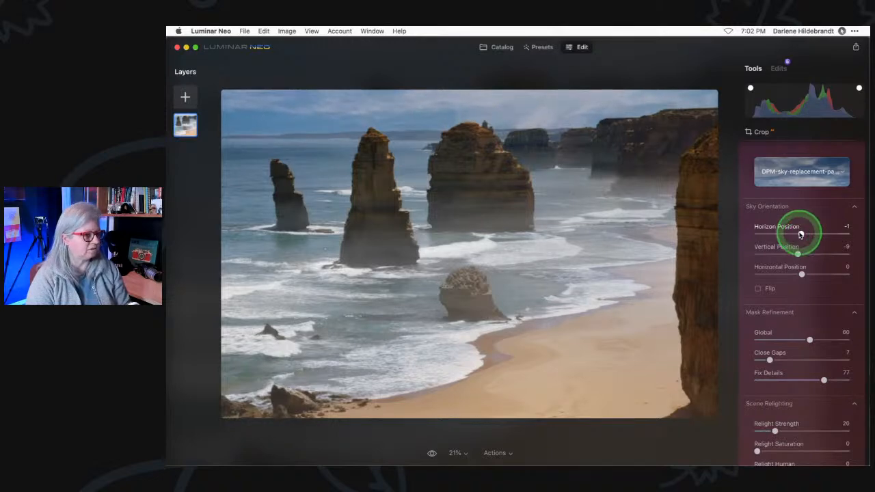
left_click_drag(801, 255, 801, 255)
Flip the replacement sky and set the mask refinement to Fix Details 66 and Global 62.
left_click(759, 289)
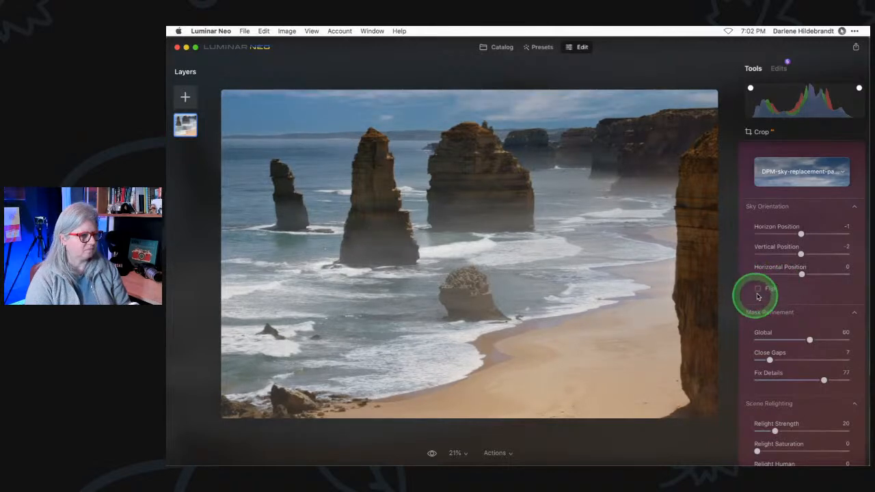
left_click_drag(824, 380, 812, 381)
mouse_move(810, 340)
left_mouse_down()
mouse_move(784, 340)
mouse_move(814, 341)
left_mouse_up()
Set the sky's Atmospheric Haze to 70 and its Brightness to 39.
scroll(811, 340, "down", 10)
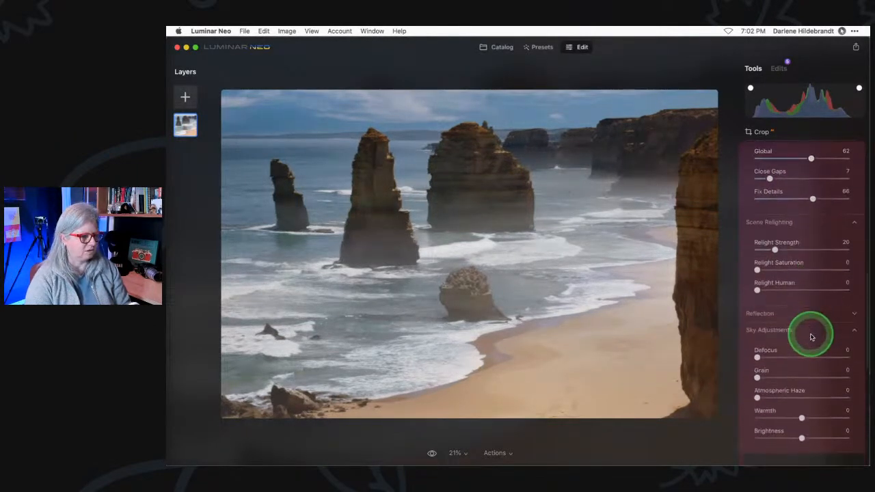
left_click(820, 350)
double_click(820, 351)
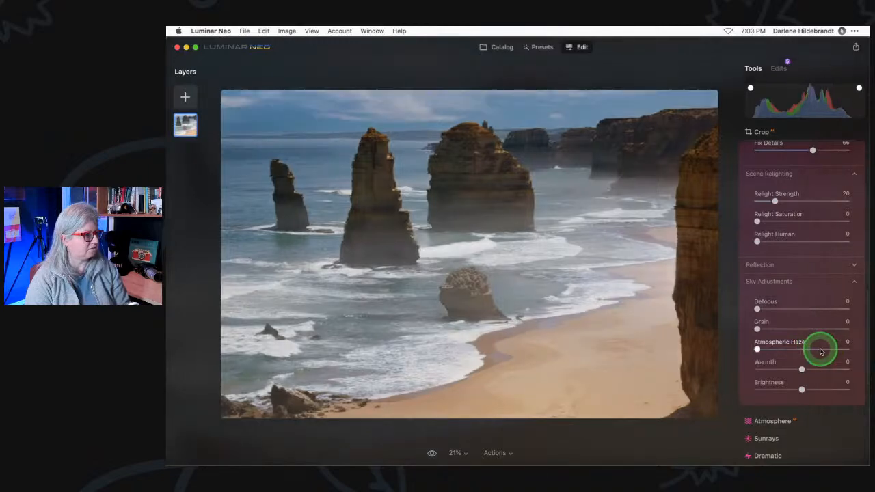
left_click(820, 350)
left_click_drag(802, 389, 820, 388)
Set the sky's Relight Strength to 15 and fine-tune its Atmospheric Haze and Brightness.
left_click_drag(775, 200, 689, 193)
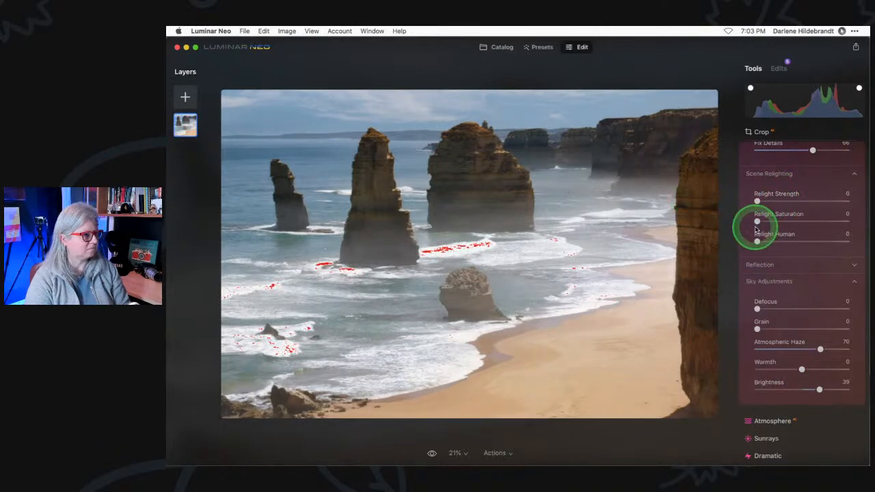
left_click_drag(757, 201, 772, 201)
mouse_move(820, 388)
left_mouse_down()
mouse_move(797, 390)
mouse_move(818, 387)
left_mouse_up()
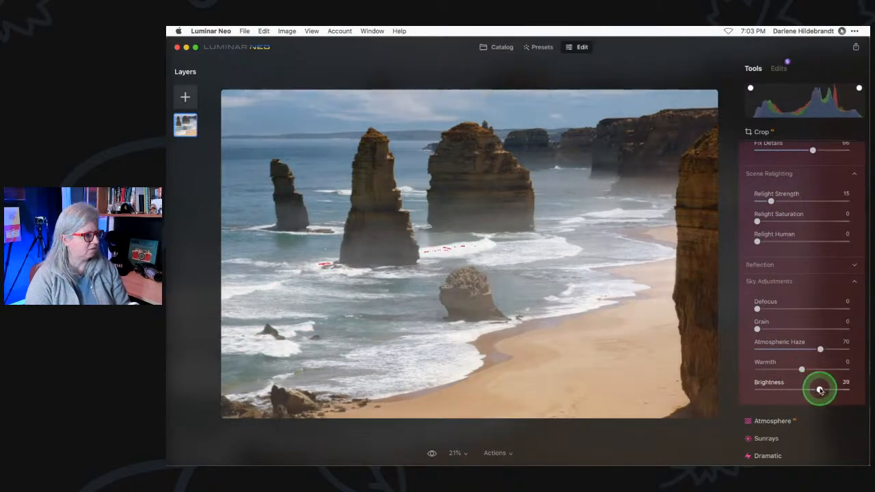
left_click_drag(820, 349, 829, 351)
left_click_drag(825, 385, 800, 388)
Compare the beach photo with and without the replacement sky.
scroll(799, 389, "up", 10)
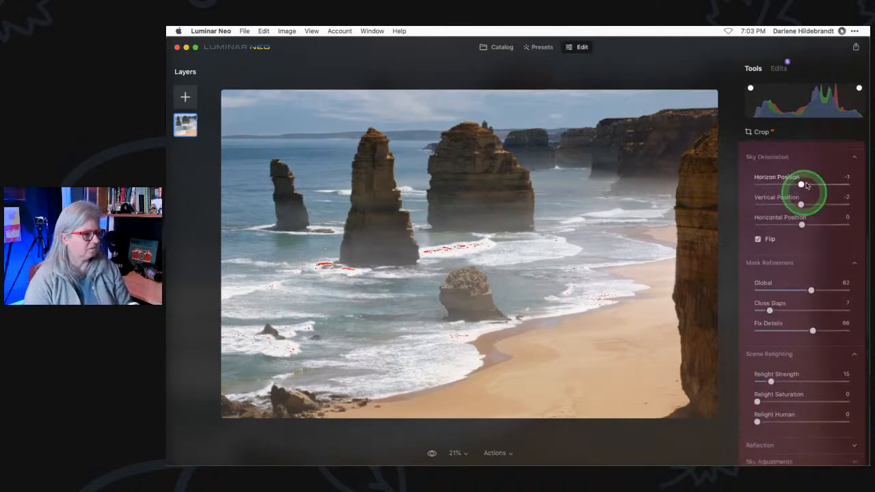
left_click(838, 195)
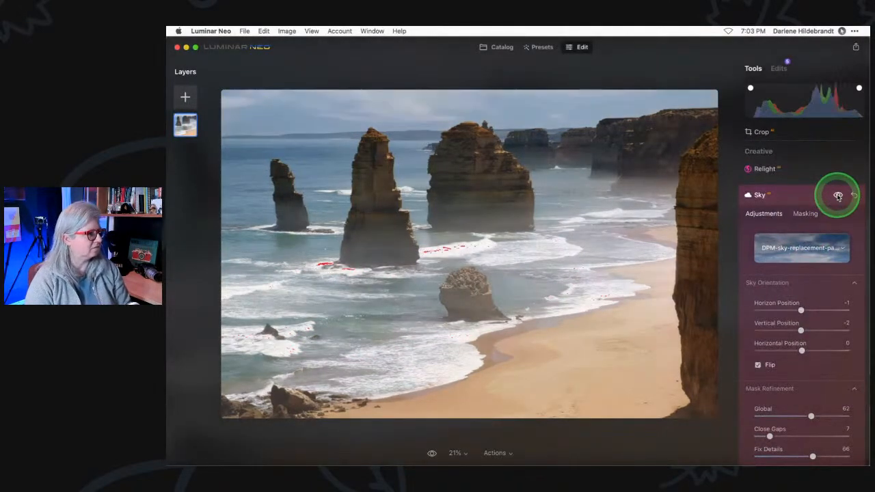
left_click(838, 196)
left_click(387, 276)
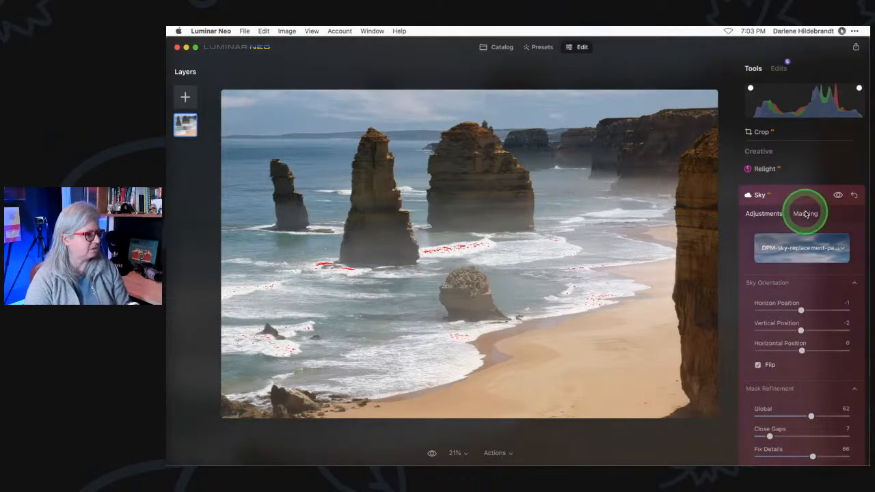
Limit the sky effect to the upper part of the photo with a Linear Gradient mask fading out just below the horizon.
left_click(806, 214)
left_click(767, 248)
left_click_drag(441, 127, 442, 182)
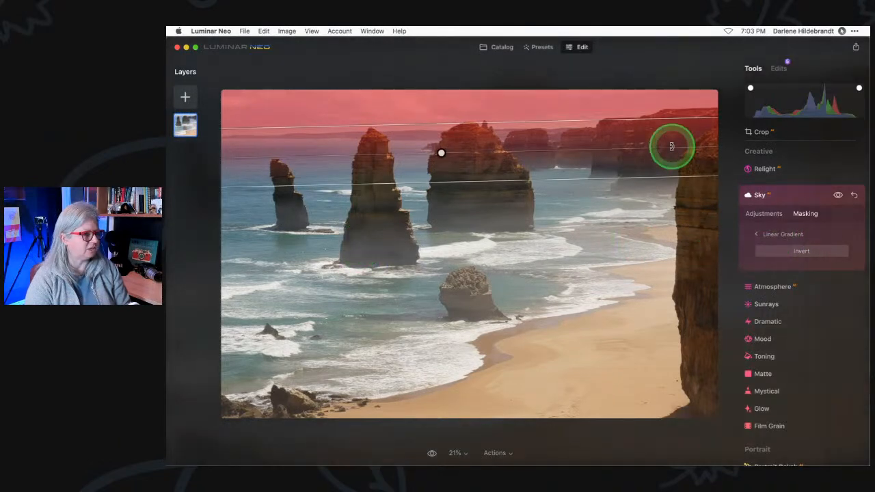
Compare the photo with and without the masked sky effect and close the Sky tool.
left_click(762, 214)
left_click(836, 152)
left_click(835, 152)
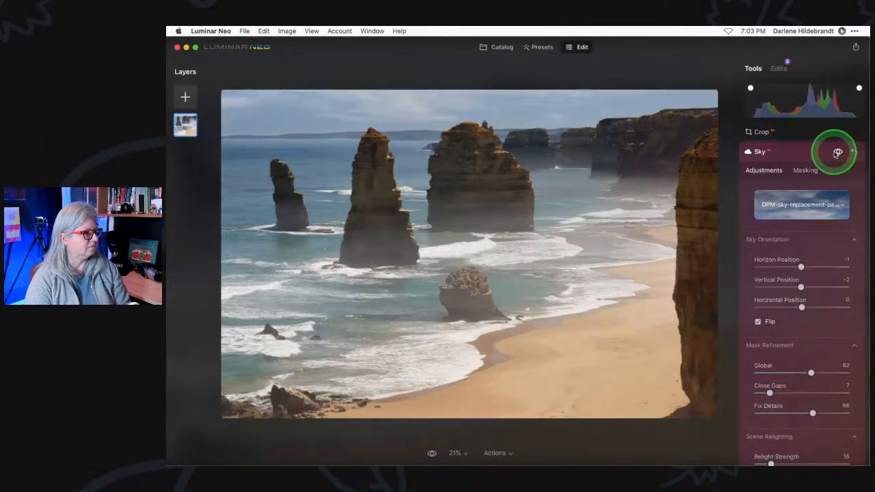
left_click(798, 151)
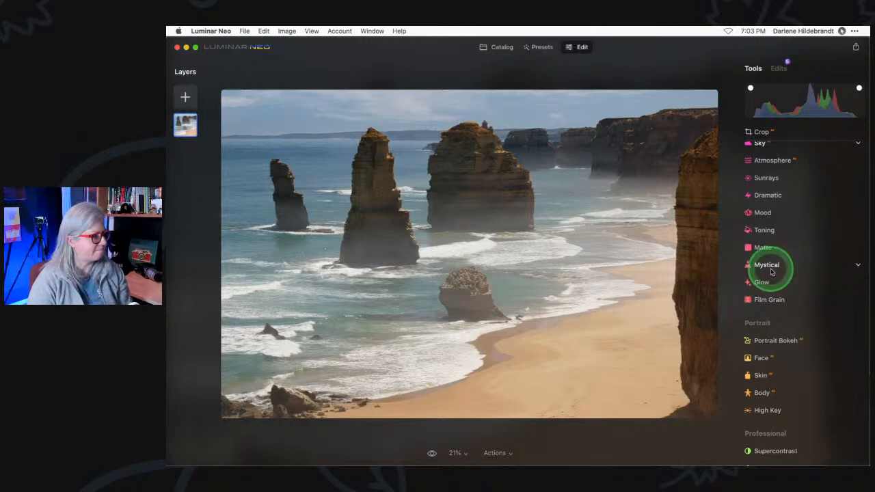
Add a Vignette with an Amount of -65 and a Feather of -100, using its advanced settings.
scroll(776, 272, "up", 5)
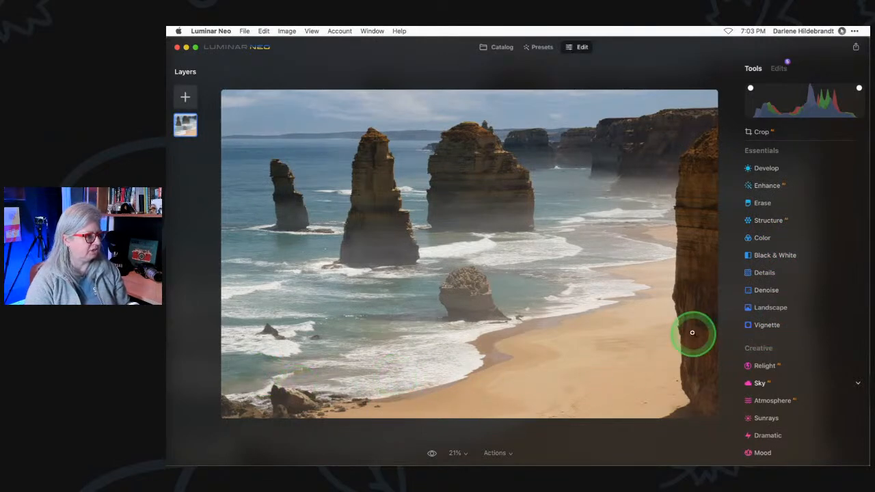
left_click(767, 325)
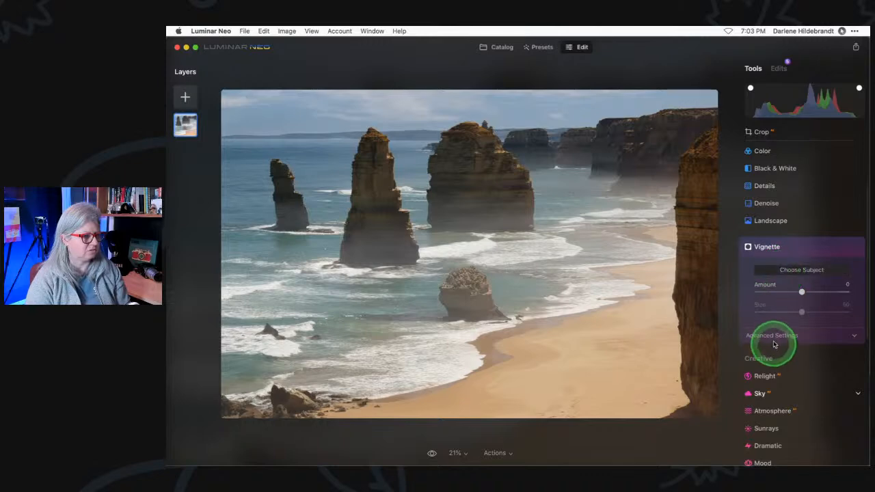
left_click(775, 345)
left_click_drag(801, 292, 771, 291)
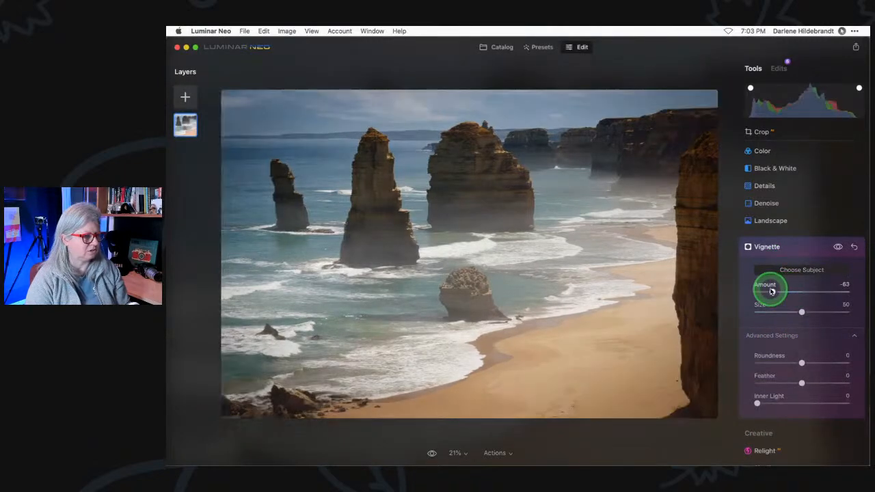
left_click_drag(801, 383, 758, 382)
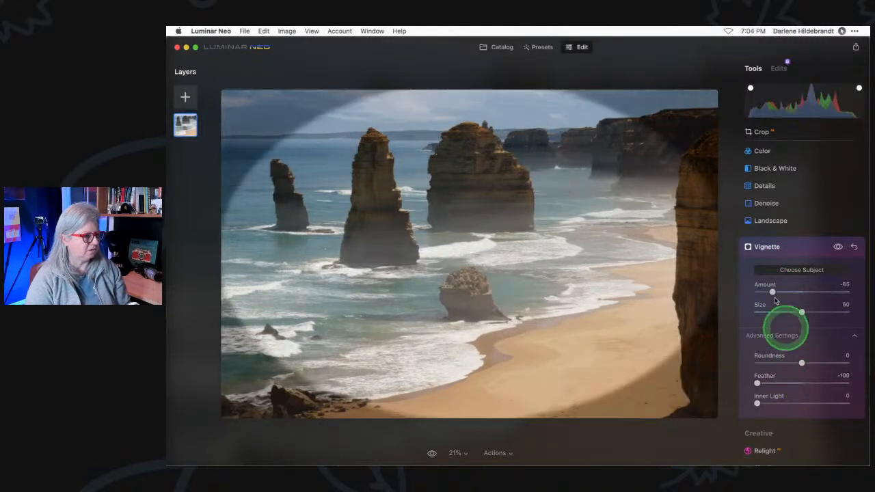
Set the vignette's Roundness to 29 and Size to 16, and center it between the sea stacks and the small rock.
left_click(800, 363)
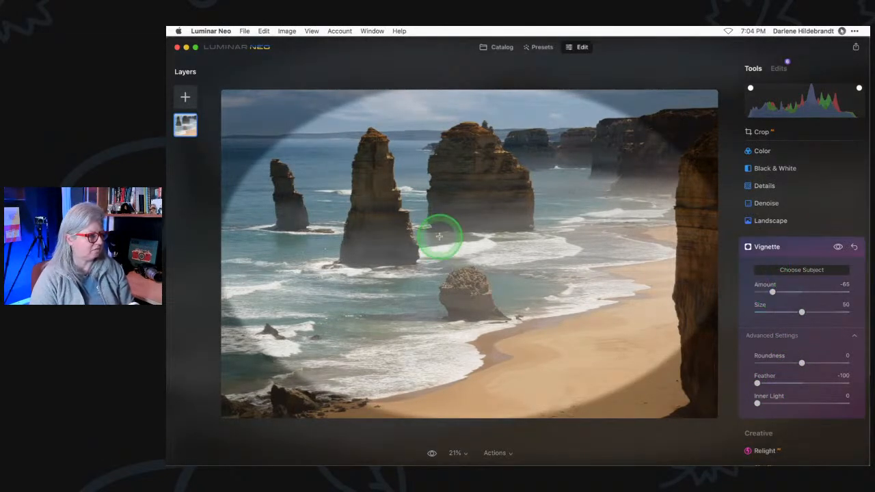
left_click_drag(800, 311, 778, 311)
left_click_drag(801, 363, 815, 363)
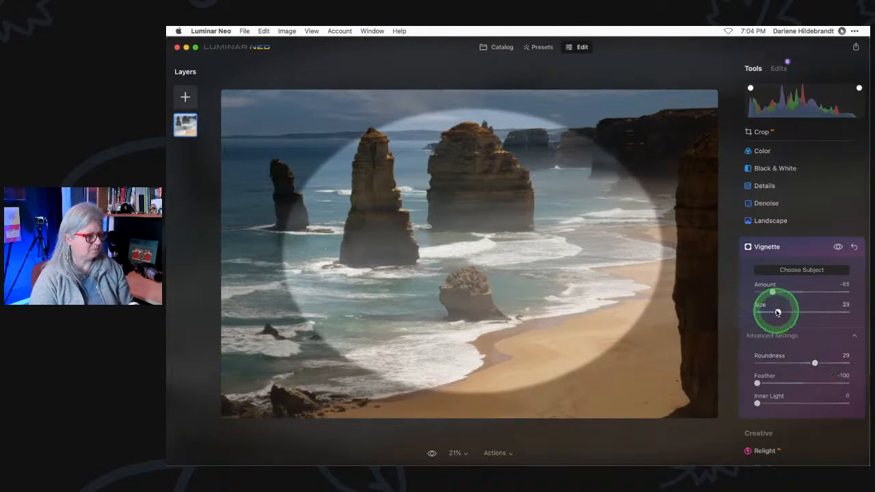
left_click_drag(777, 312, 771, 313)
left_click_drag(408, 279, 460, 258)
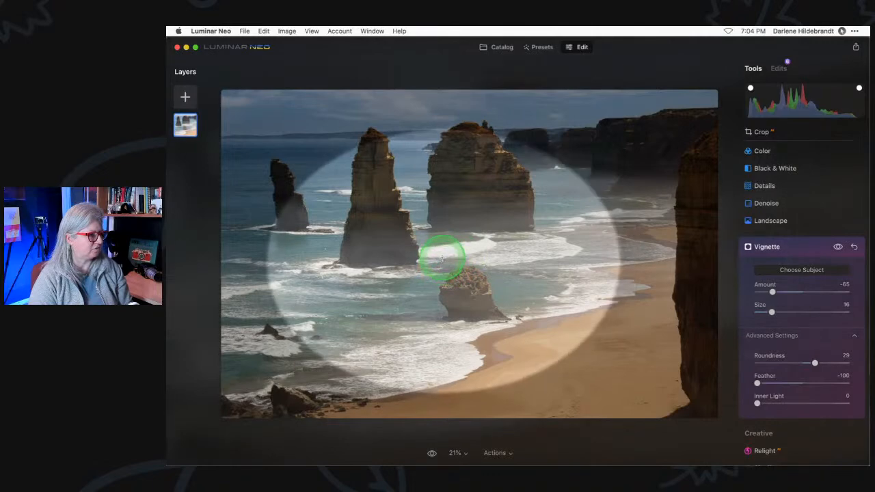
Soften the vignette with Feather 56, and set its Amount to -60 and Size to 35.
left_click_drag(799, 381, 825, 383)
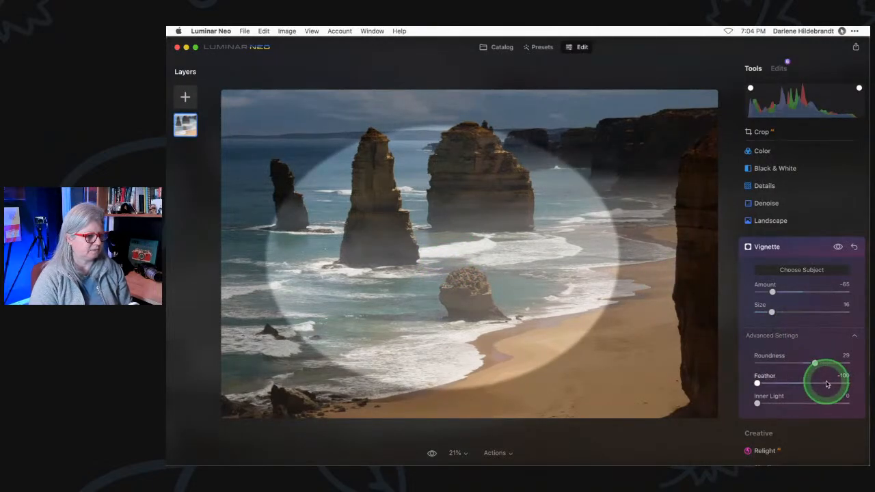
mouse_move(772, 292)
left_mouse_down()
mouse_move(822, 293)
mouse_move(775, 291)
left_mouse_up()
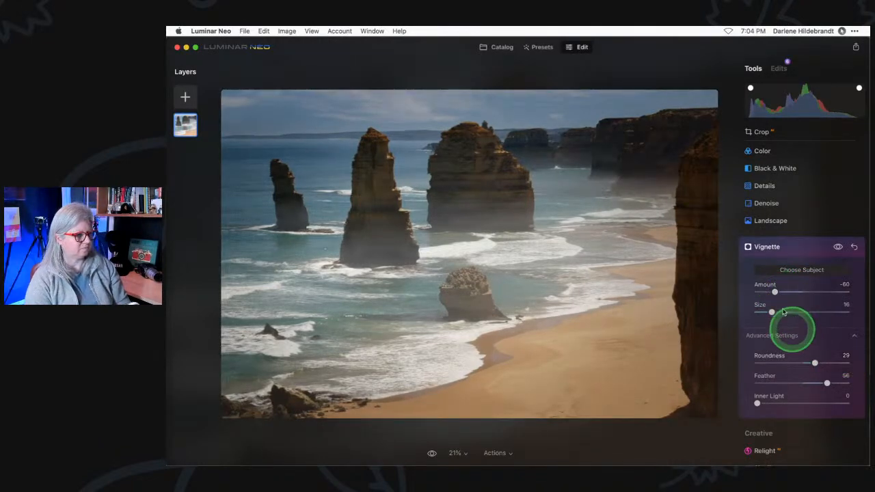
left_click_drag(770, 313, 779, 312)
left_click_drag(786, 312, 789, 312)
Compare the photo with and without the vignette, set its Amount to -44 and compare against the unedited original.
left_click(838, 247)
left_click(838, 247)
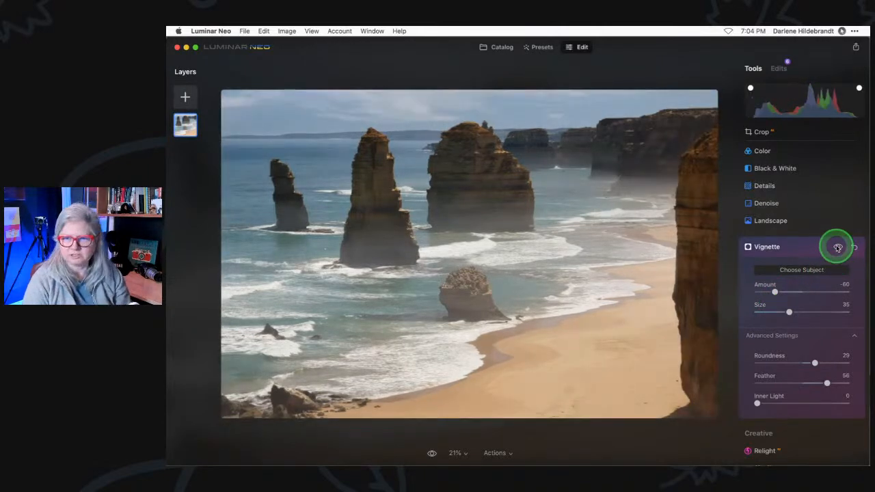
left_click(838, 247)
left_click(838, 247)
left_click(838, 247)
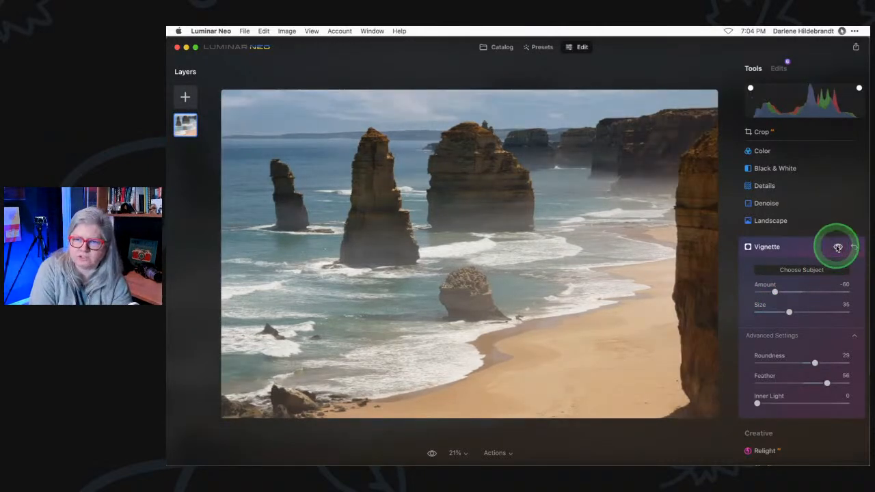
left_click_drag(775, 291, 782, 292)
key("backslash")
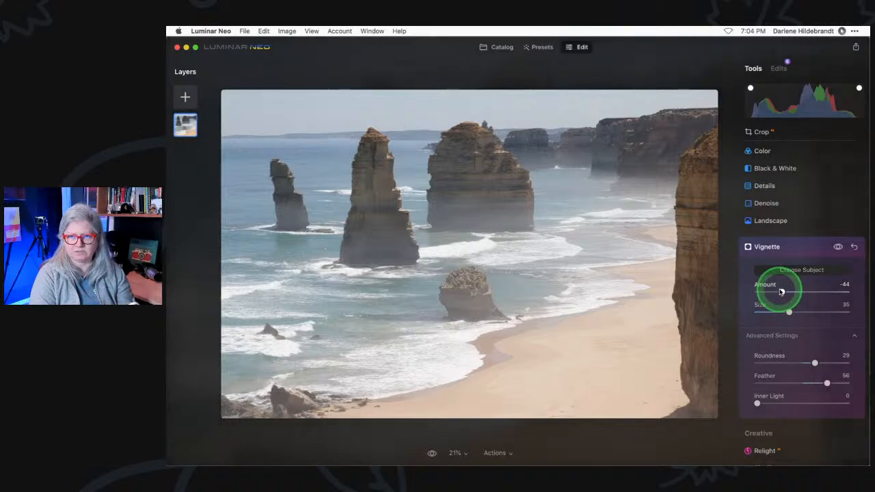
Compare the photo with and without the vignette and with its unedited original, and collapse the Vignette tool.
key("backslash")
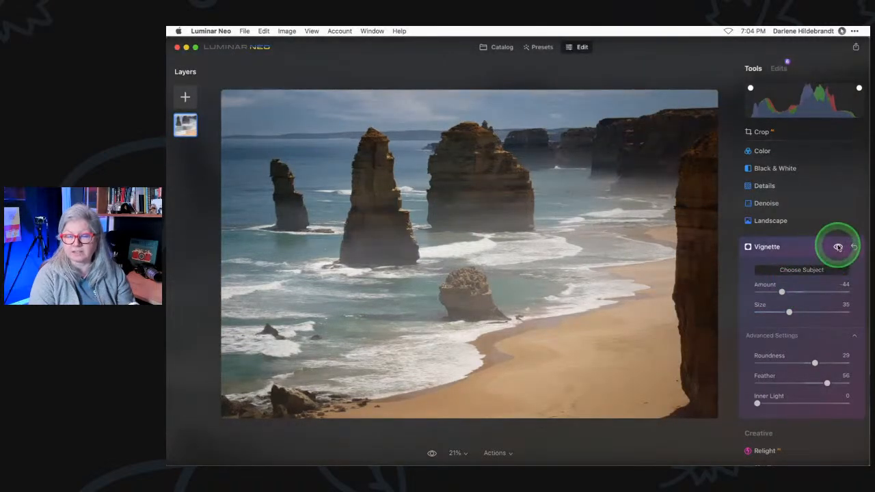
left_click(838, 246)
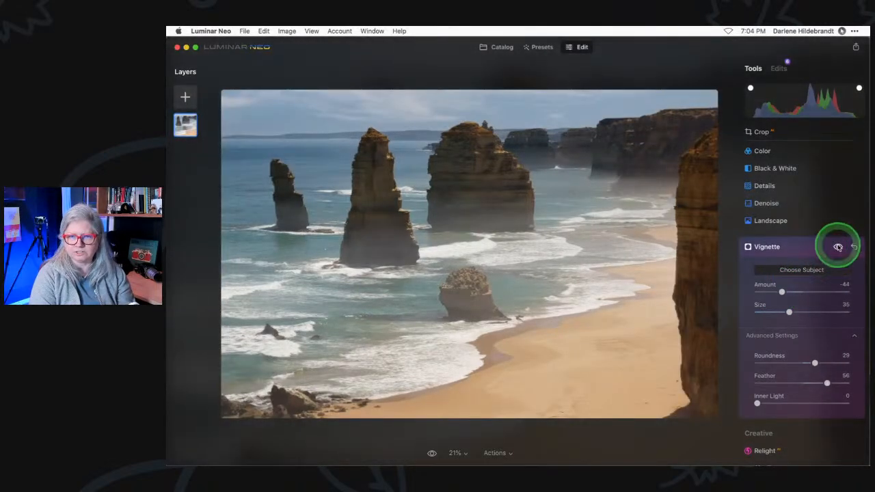
left_click(838, 247)
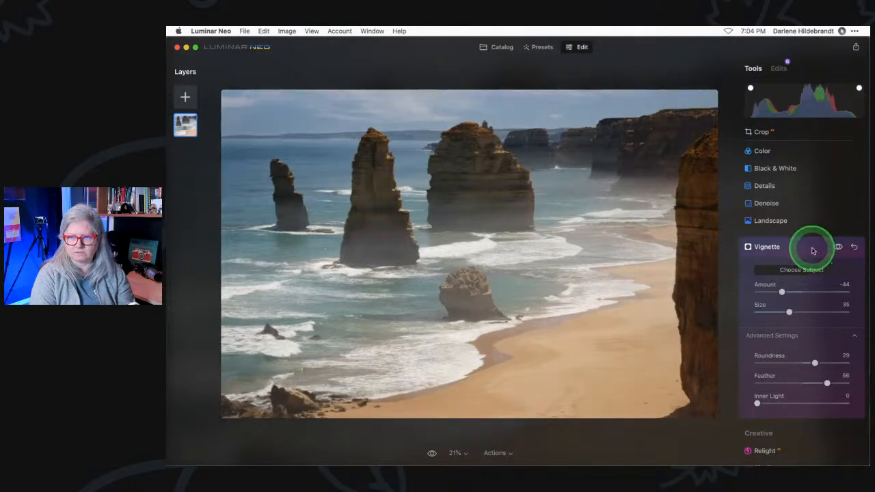
left_click(812, 249)
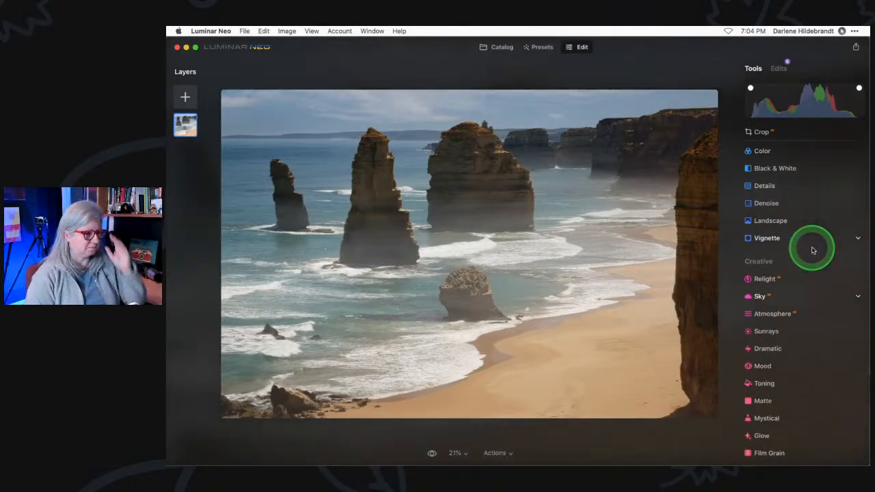
key("backslash")
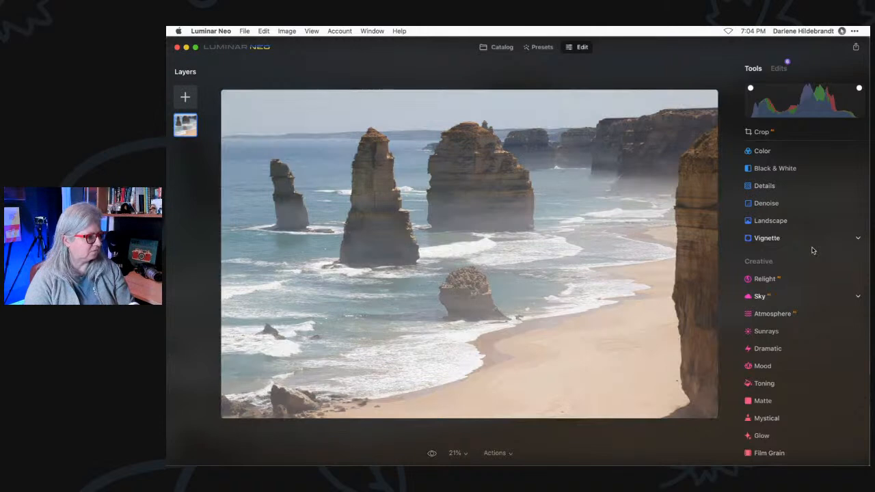
key("backslash")
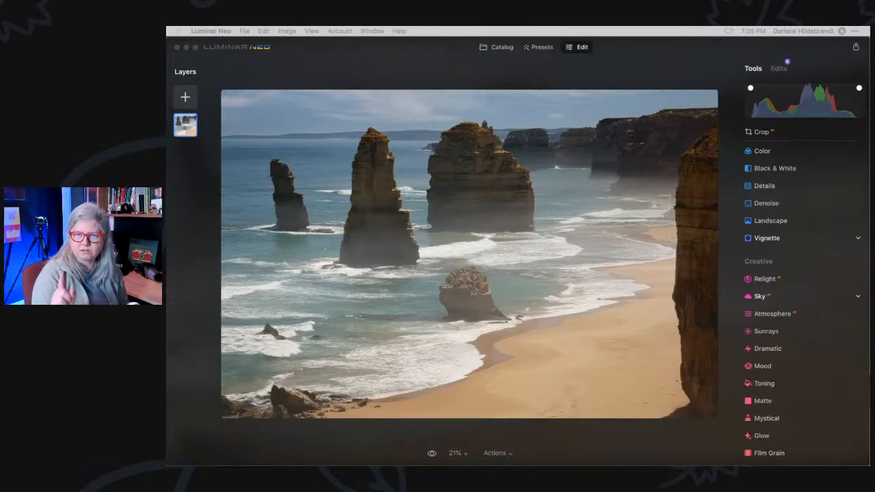
Try the Mystical effect at an amount of about 46 and return the amount to 0.
left_click(792, 247)
scroll(792, 246, "down", 3)
scroll(796, 308, "down", 3)
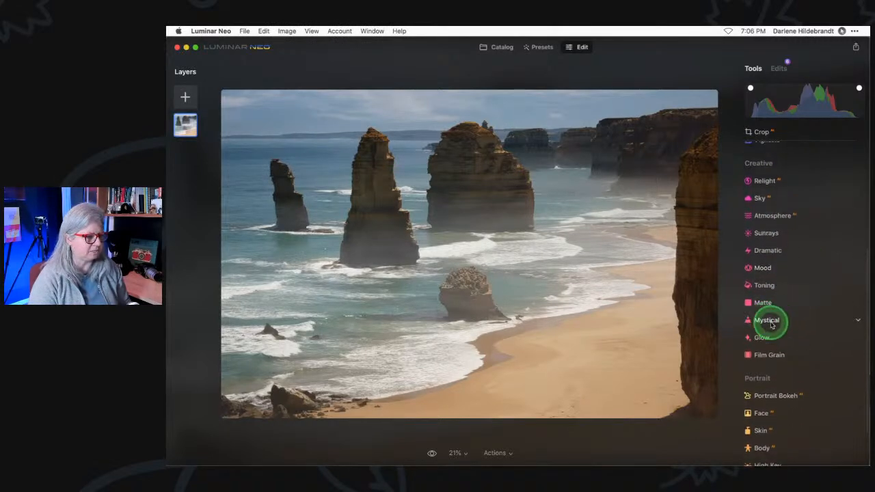
left_click(771, 321)
left_click(786, 245)
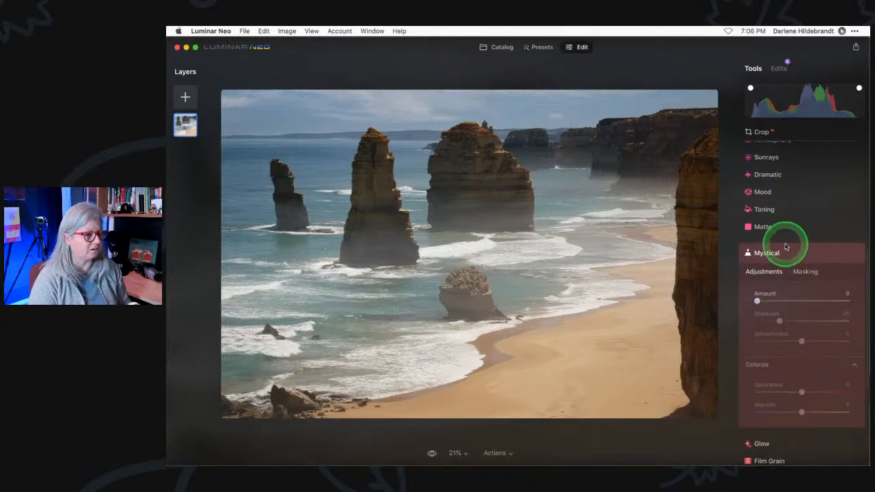
scroll(786, 247, "down", 3)
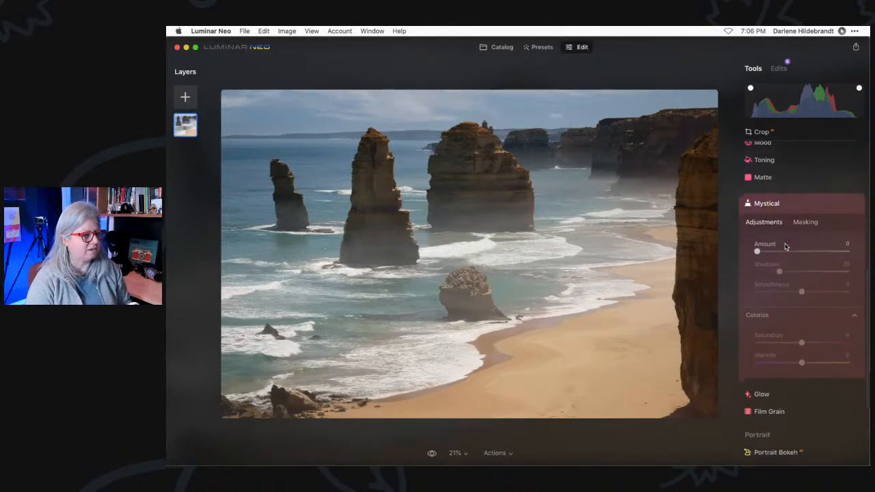
left_click_drag(756, 252, 808, 251)
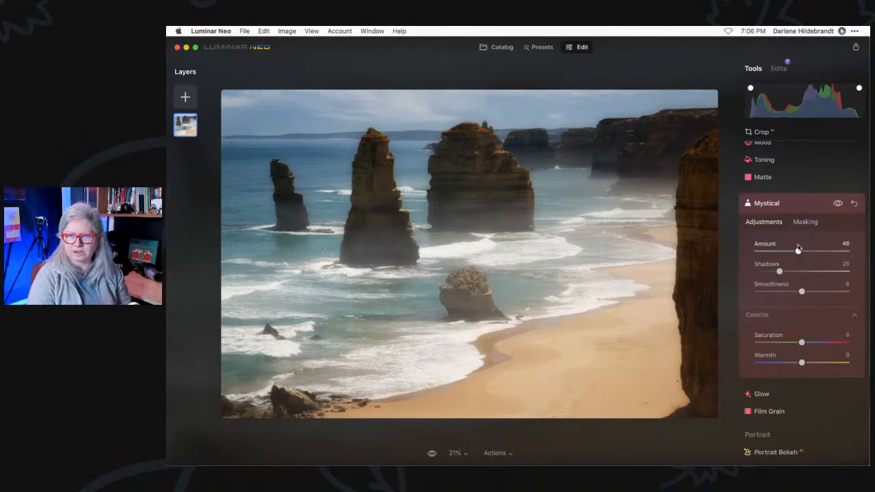
left_click_drag(798, 250, 730, 248)
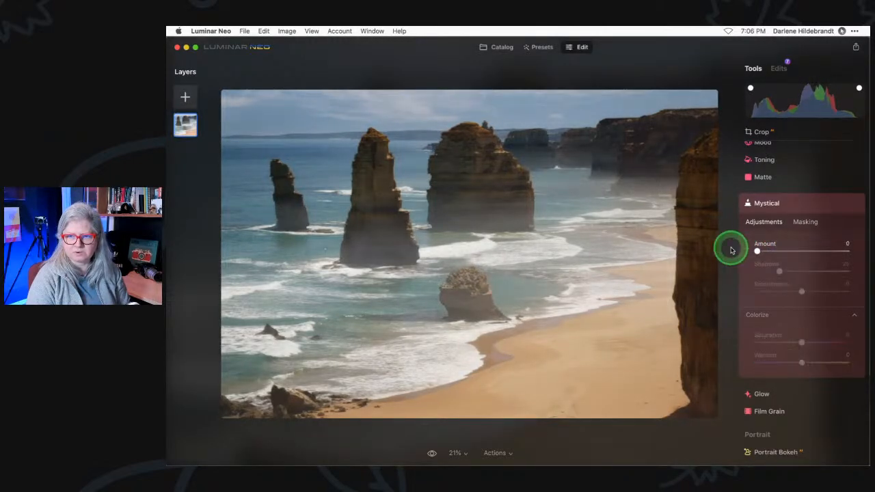
Expand the Glow tool with its advanced settings and try the Orton Effect Soft and Soft Focus types at an amount of about 13.
left_click(770, 394)
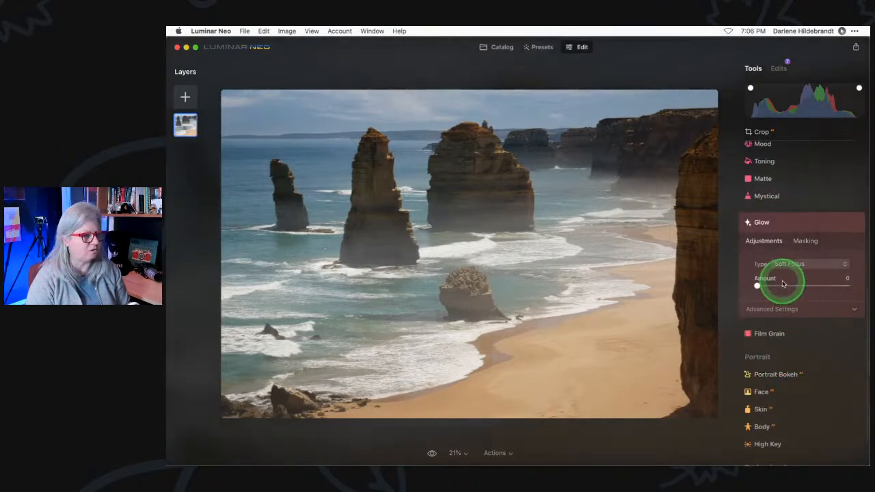
left_click(763, 309)
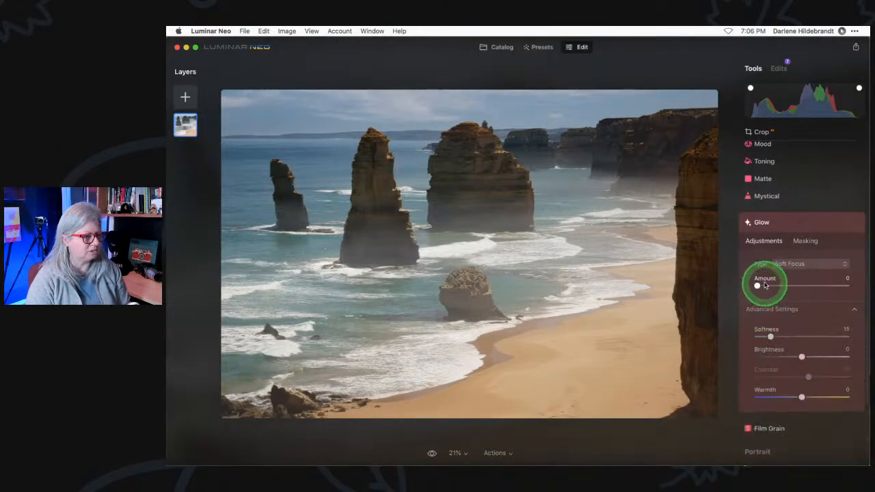
left_click(798, 264)
left_click(811, 303)
left_click(759, 285)
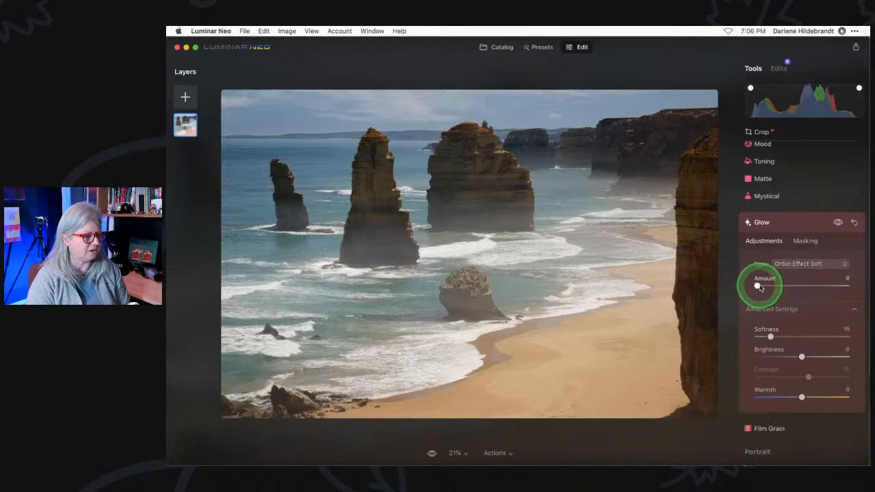
mouse_move(766, 285)
left_mouse_down()
mouse_move(797, 285)
mouse_move(739, 279)
mouse_move(769, 285)
left_mouse_up()
left_click(788, 266)
left_click(791, 276)
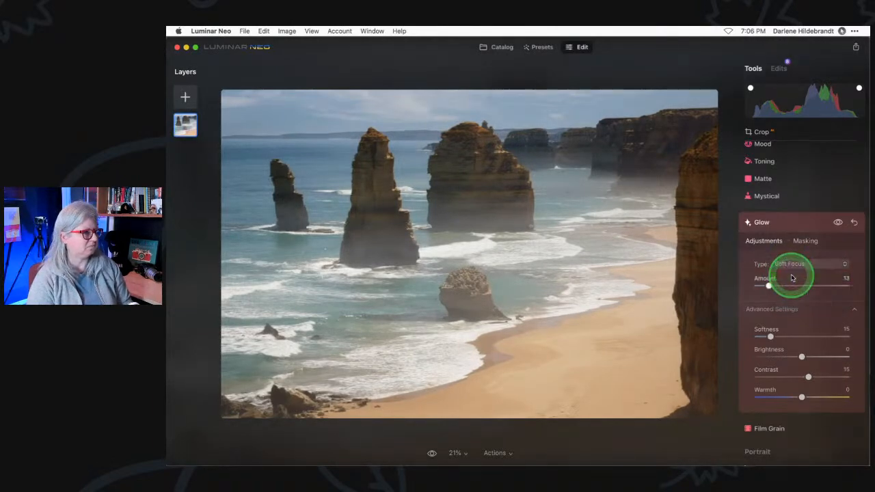
Set the glow type to Glow with an amount of 55 and compare the photo with and without it.
left_click(793, 267)
left_click(787, 289)
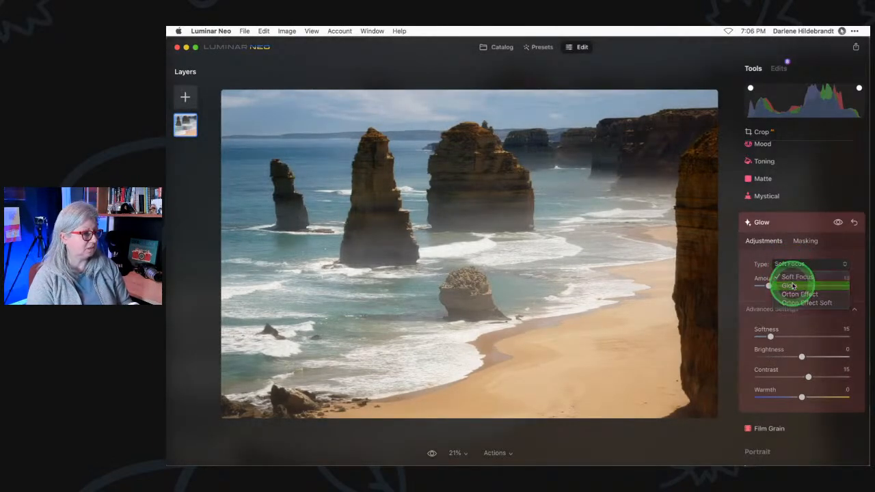
left_click_drag(768, 286, 807, 287)
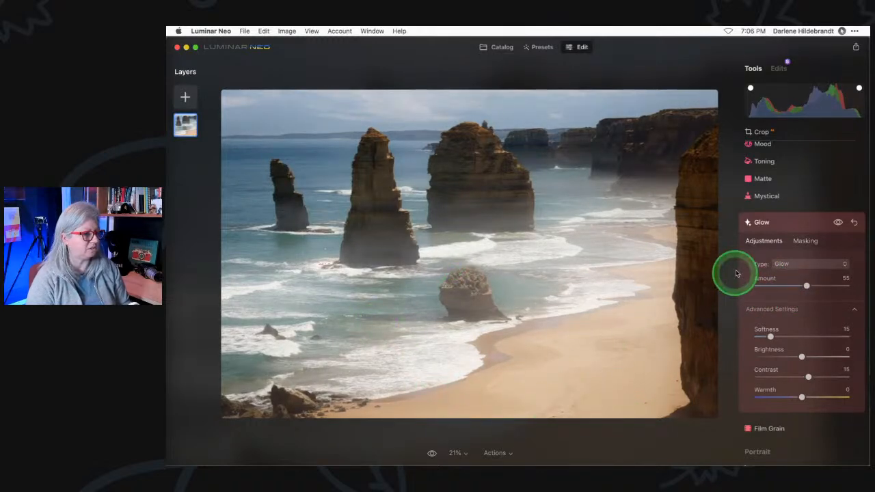
left_click(838, 223)
left_click(838, 224)
left_click(838, 223)
left_click(838, 224)
left_click(838, 224)
left_click(837, 224)
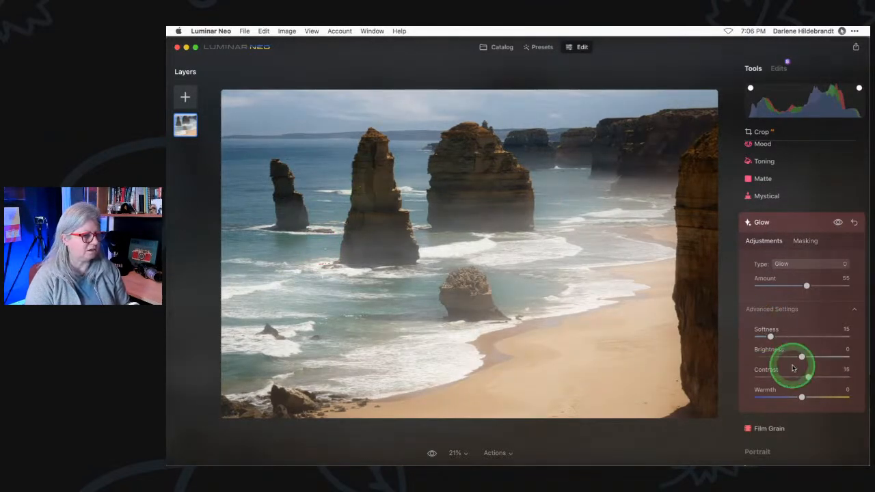
Tone down the glow with Brightness -19, Softness 13 and Amount 34.
left_click_drag(802, 358, 770, 336)
left_click_drag(807, 286, 787, 286)
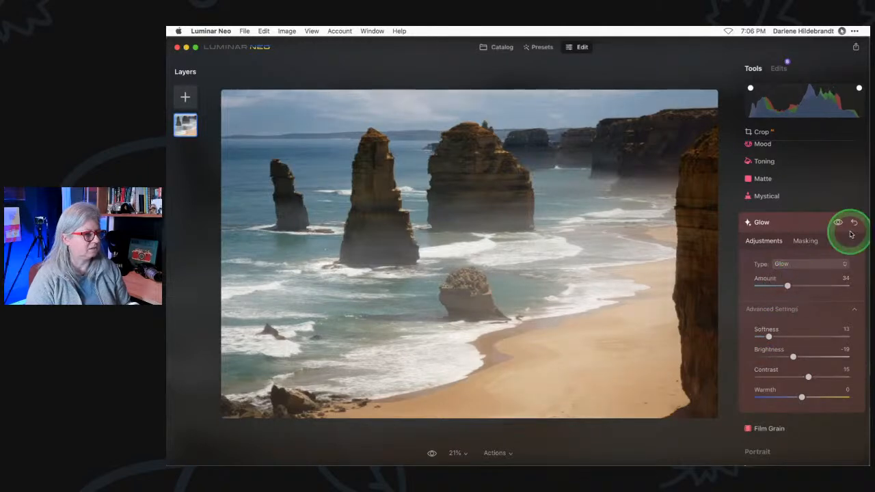
Examine the toned-down glow by switching it off and on repeatedly, and collapse the Glow tool.
left_click(838, 222)
left_click(838, 223)
left_click(838, 223)
left_click(838, 223)
left_click(838, 222)
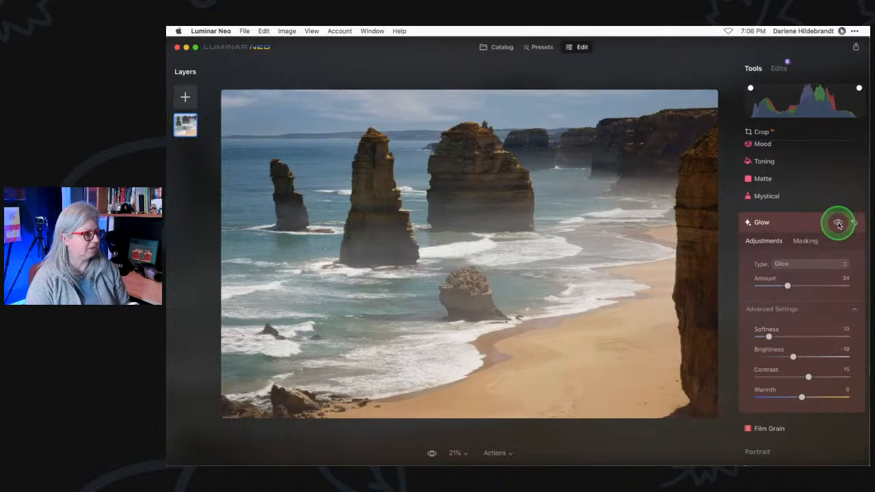
left_click(839, 223)
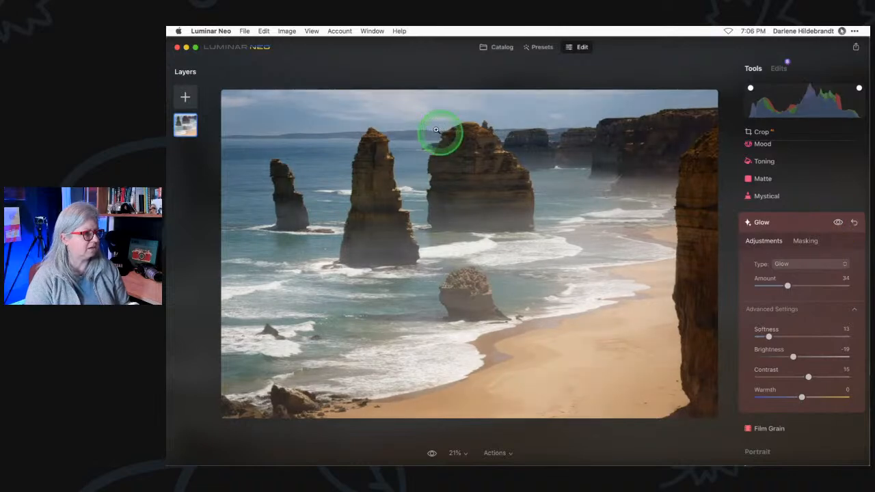
left_click(839, 223)
left_click(838, 223)
left_click(793, 225)
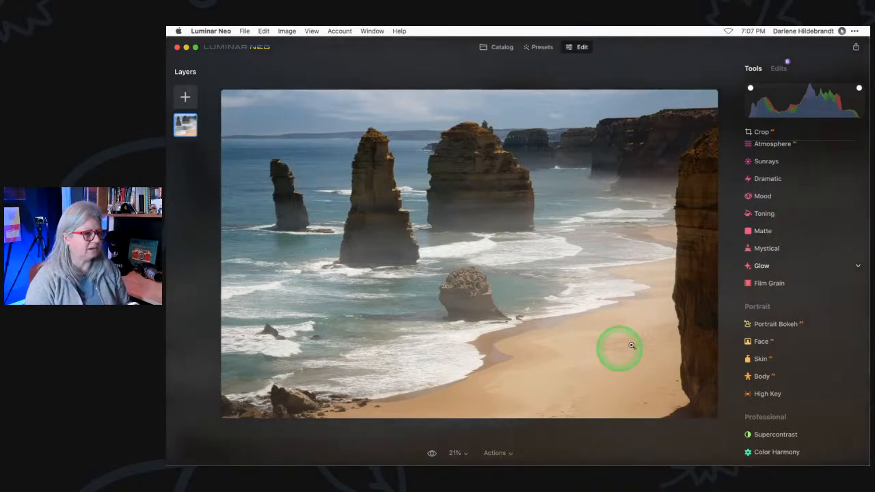
In the Color tool's HSL luminance settings, set Red to -12, Orange to -8 and Yellow to -6.
scroll(782, 290, "up", 2)
scroll(782, 290, "up", 5)
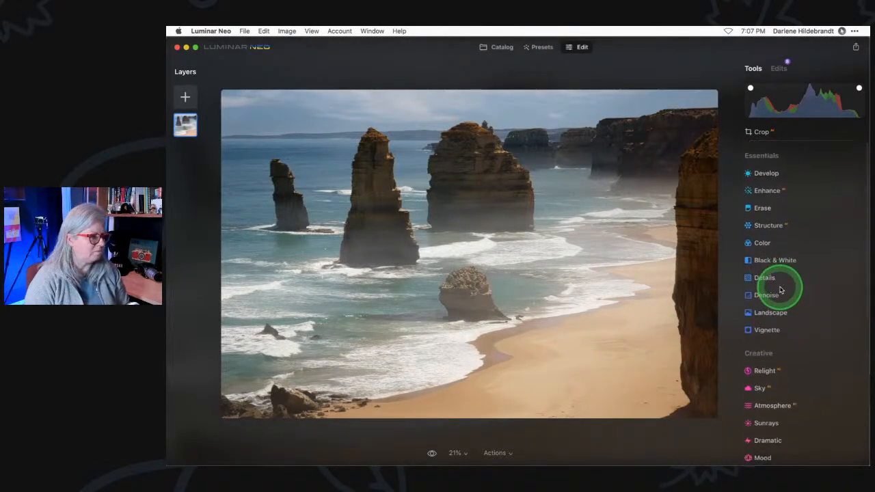
left_click(781, 238)
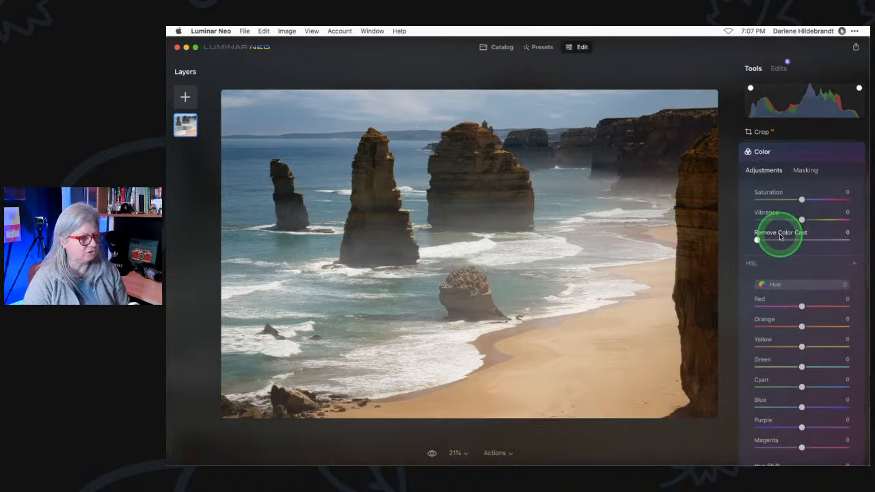
left_click(775, 285)
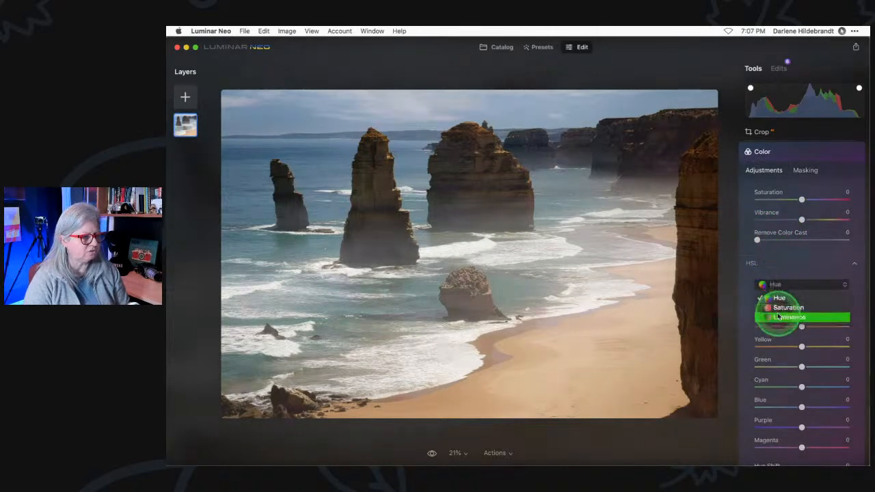
left_click(779, 317)
scroll(777, 314, "down", 2)
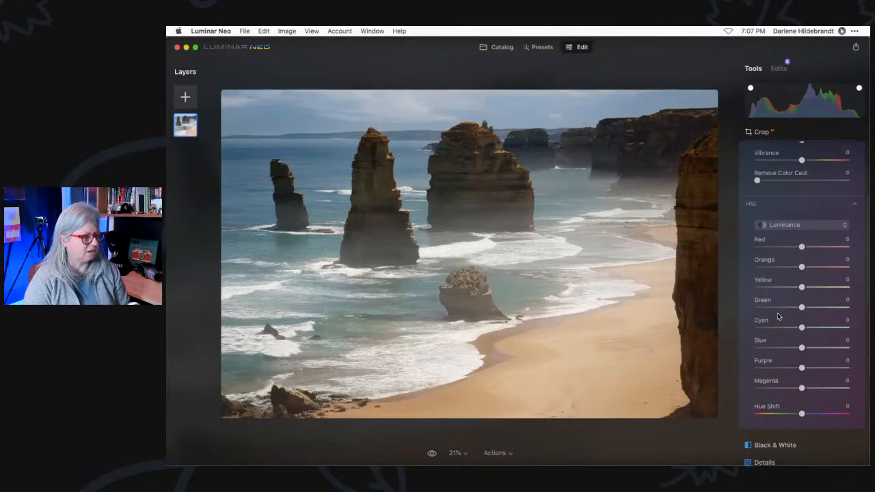
left_click_drag(804, 270, 804, 322)
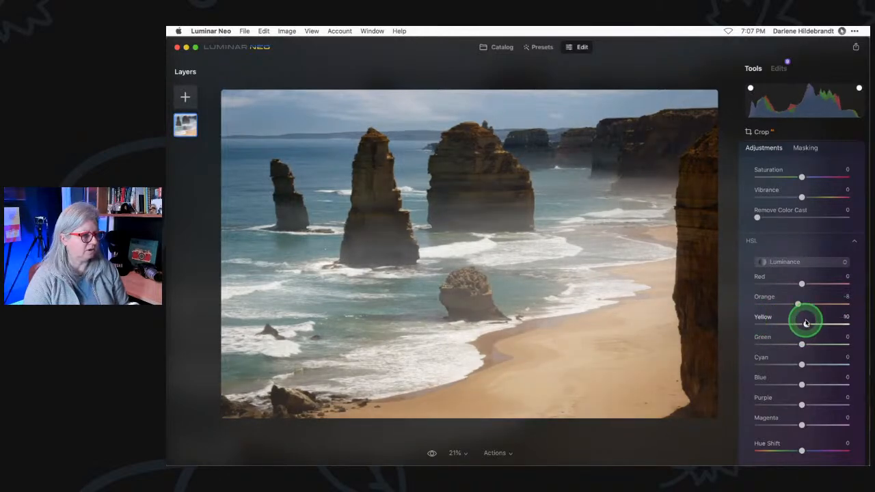
left_click_drag(802, 283, 869, 289)
left_click_drag(795, 283, 798, 284)
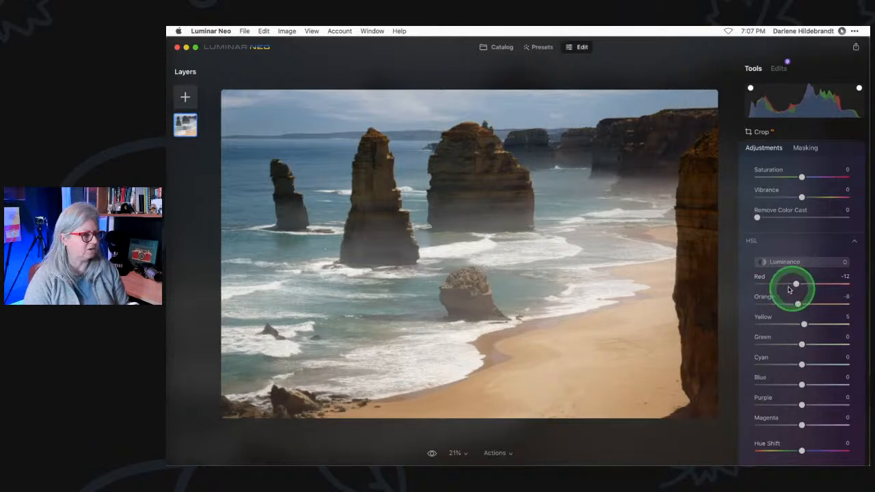
left_click_drag(804, 324, 799, 324)
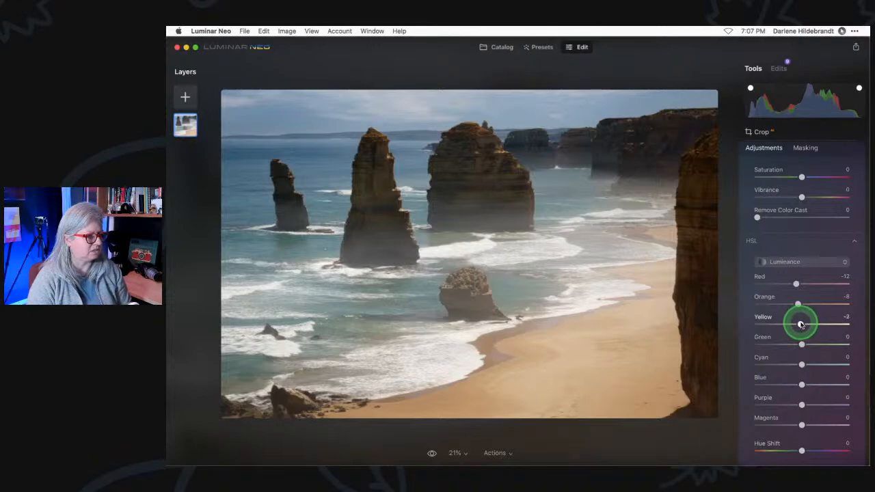
Set the HSL luminance of Cyan to 15, Blue to 14 and Orange to -11.
scroll(805, 334, "down", 2)
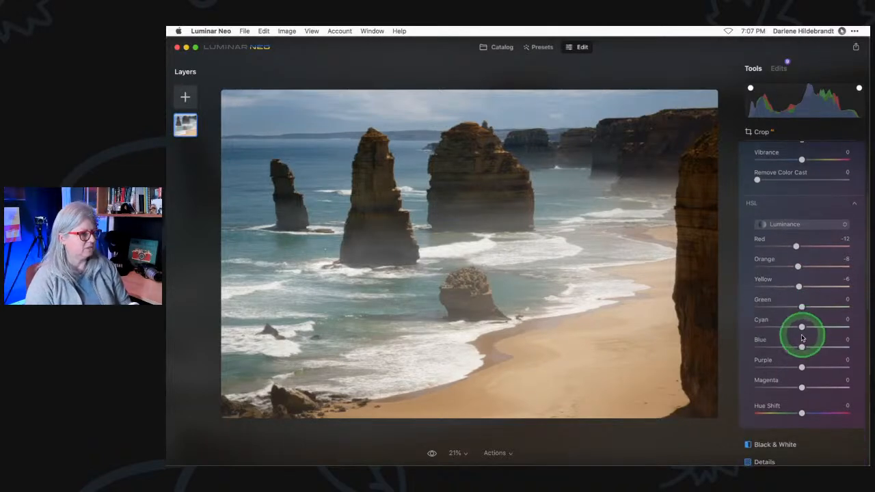
left_click_drag(794, 355, 810, 325)
mouse_move(815, 347)
left_mouse_down()
mouse_move(772, 346)
mouse_move(812, 343)
left_mouse_up()
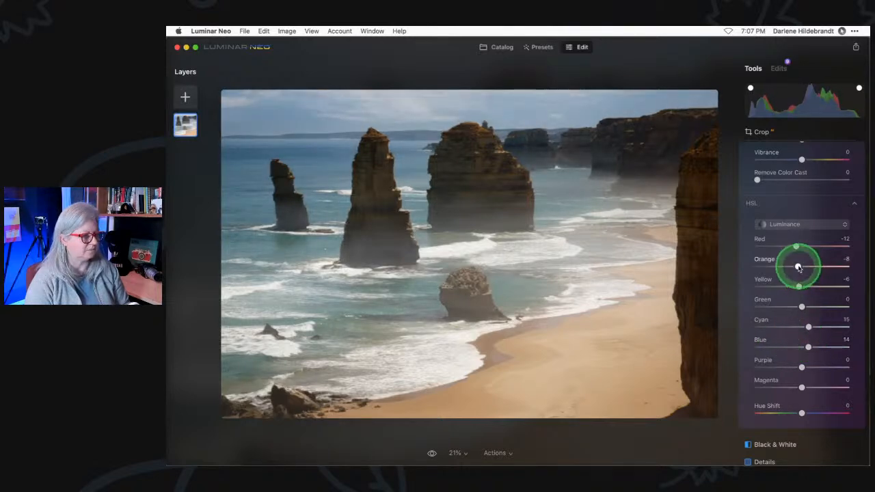
left_click_drag(826, 267, 802, 267)
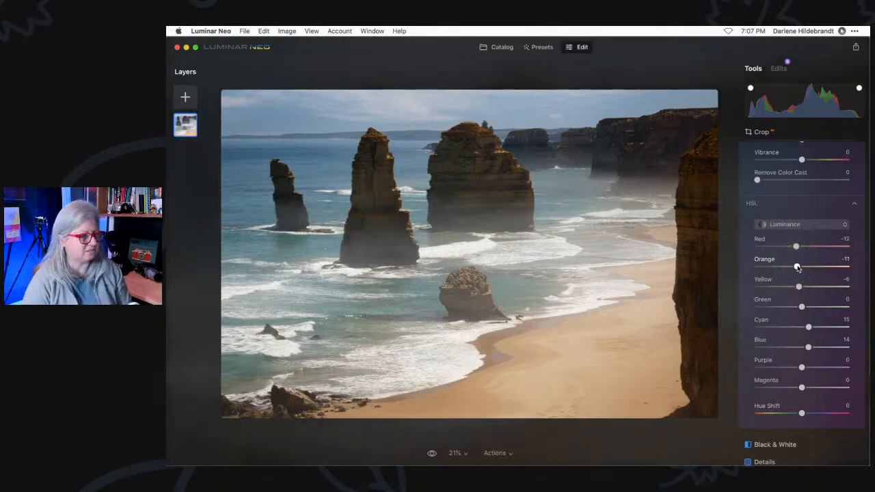
Try the Man Made Ground, Water, Sky and Mountains AI masks on the Color tool's adjustments.
scroll(797, 267, "down", 10)
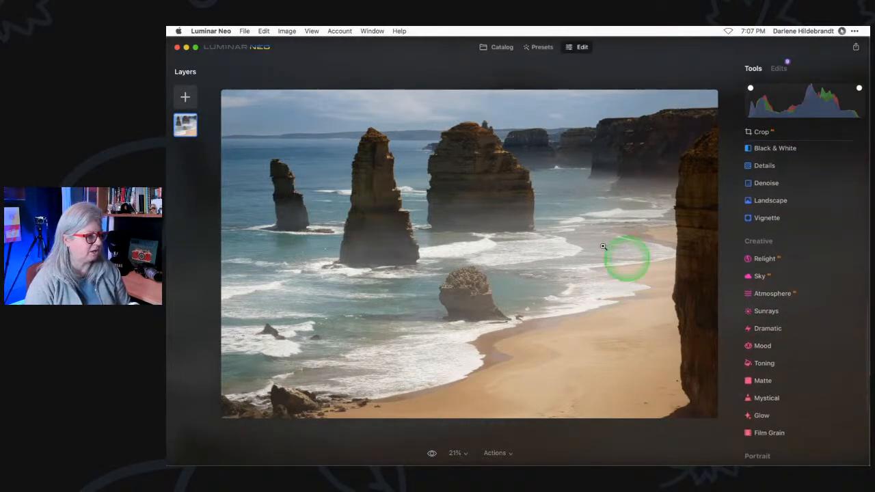
scroll(752, 396, "down", 4)
scroll(754, 399, "up", 8)
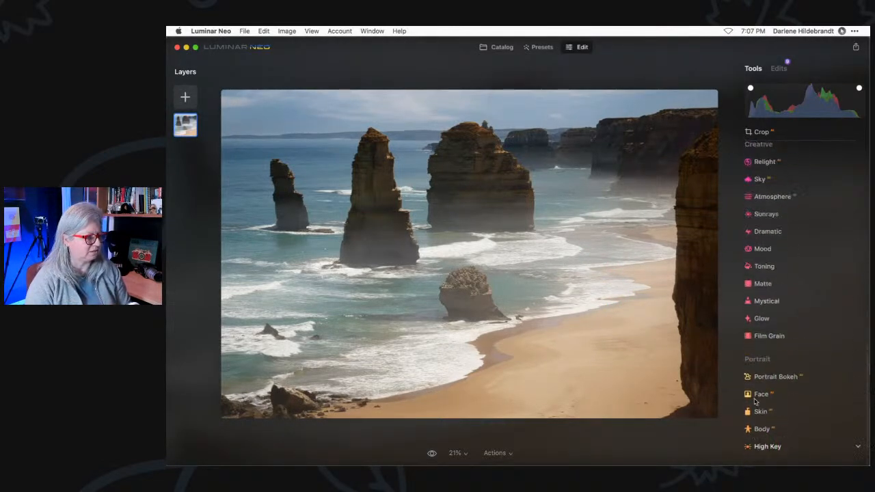
scroll(754, 400, "up", 8)
left_click(786, 313)
left_click(804, 243)
left_click(766, 308)
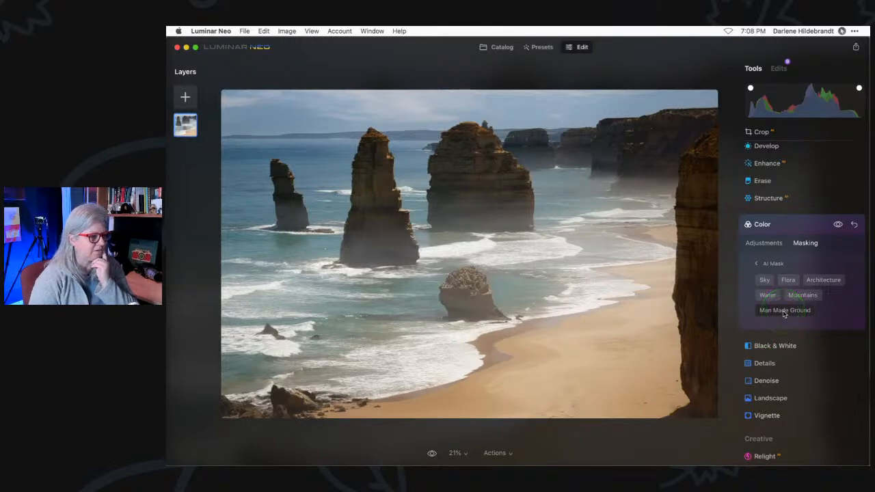
left_click(785, 312)
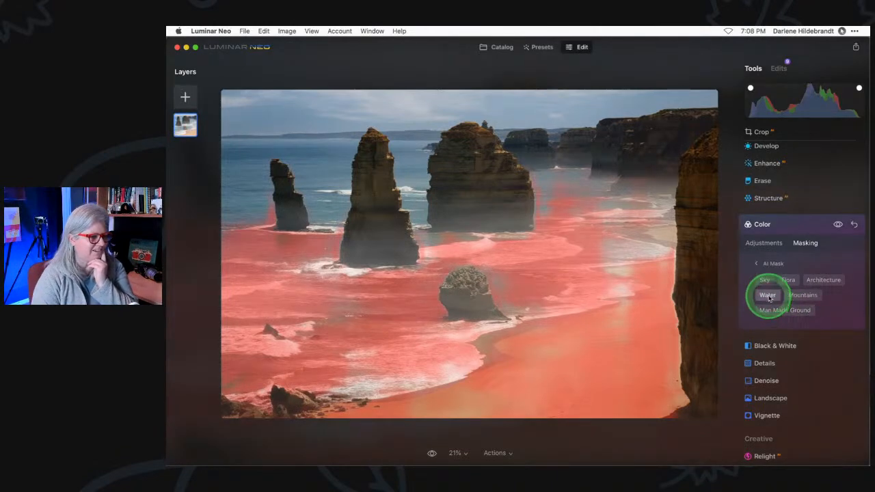
left_click(768, 296)
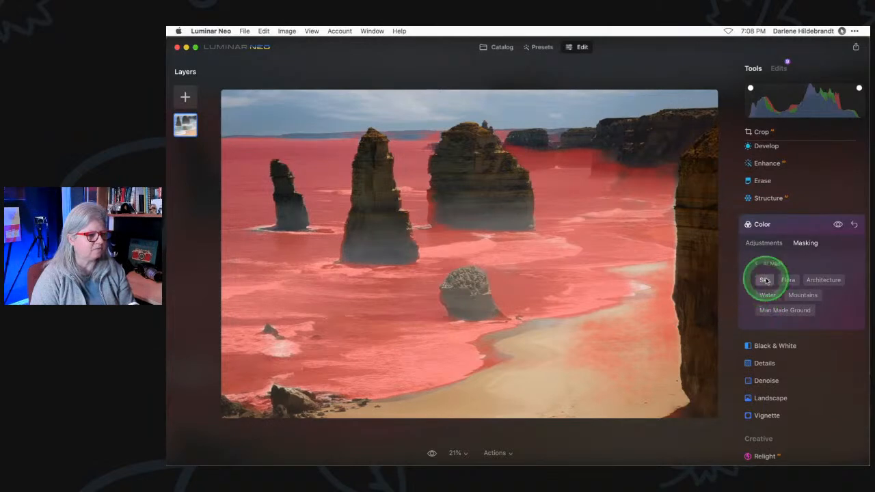
left_click(765, 281)
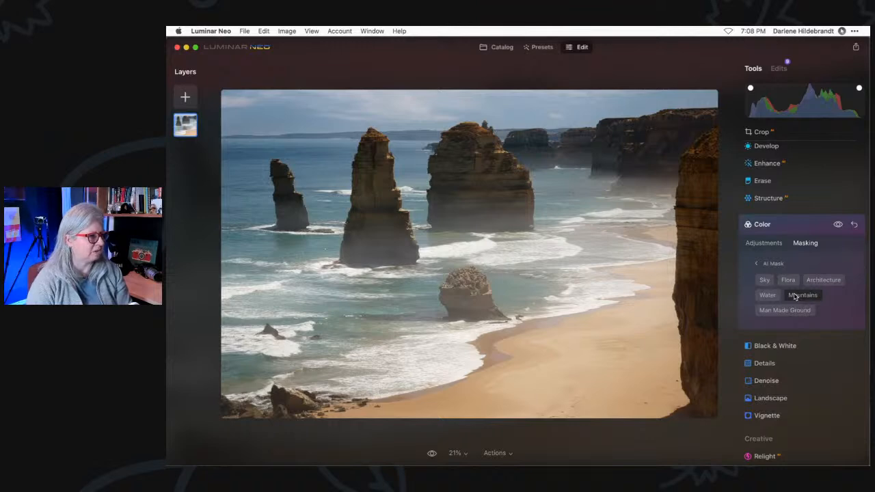
mouse_move(794, 296)
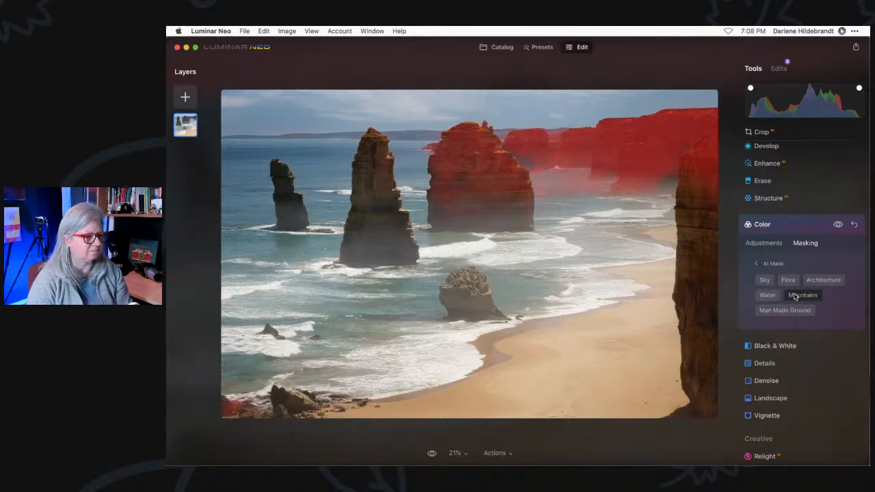
left_click(794, 296)
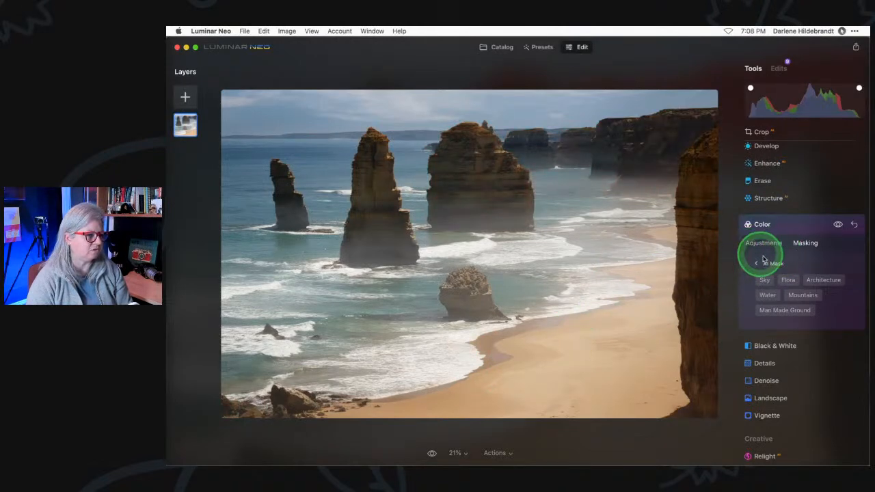
Add a radial gradient mask to the Color tool, centred where the surf meets the beach, and enlarge it.
left_click(769, 284)
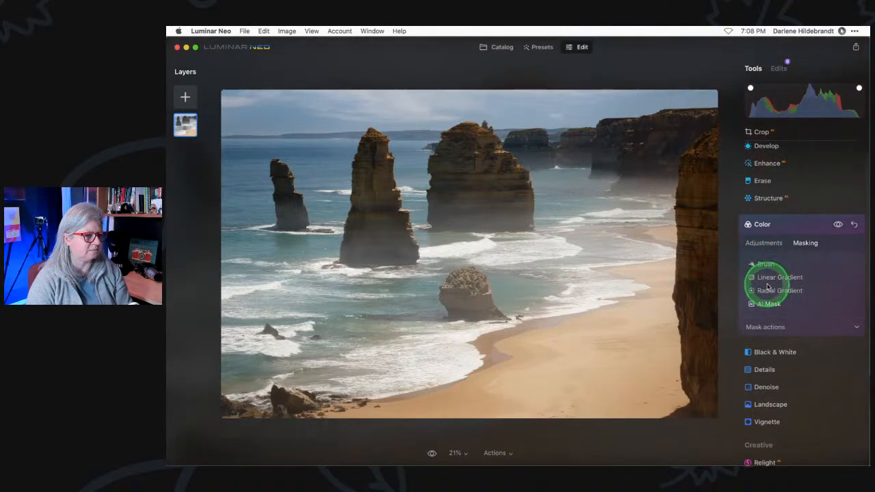
left_click(769, 291)
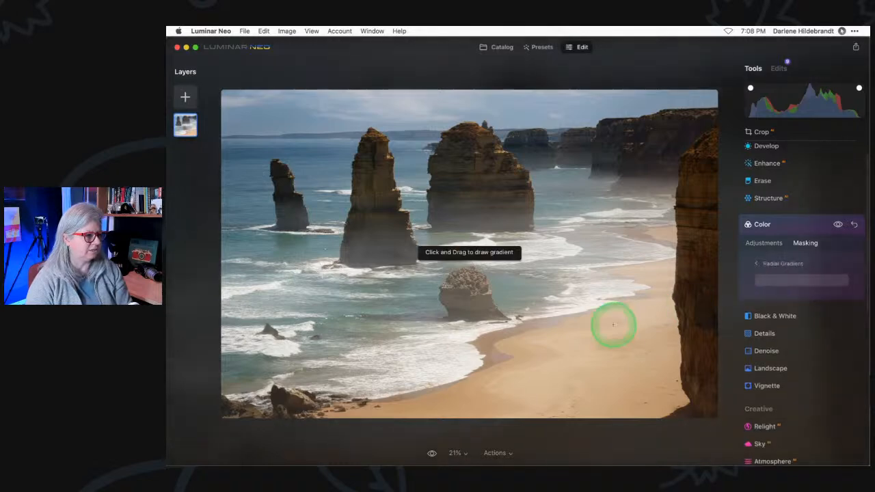
left_click(599, 307)
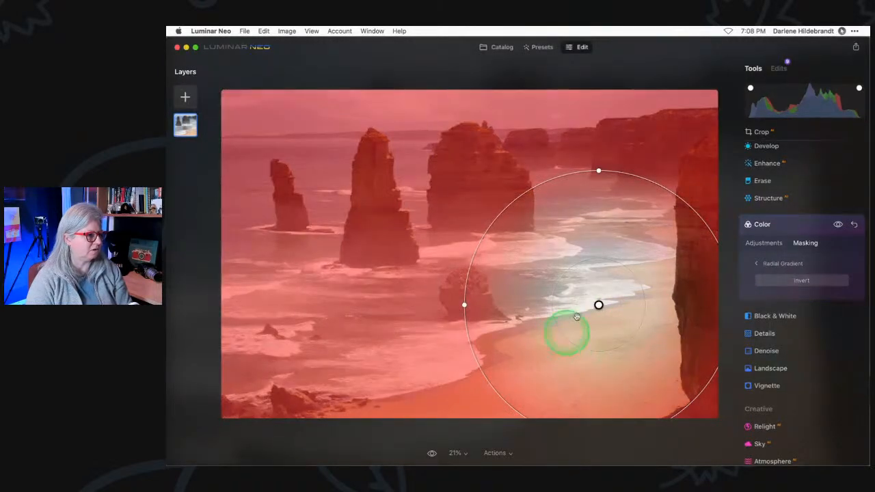
left_click_drag(599, 170, 599, 98)
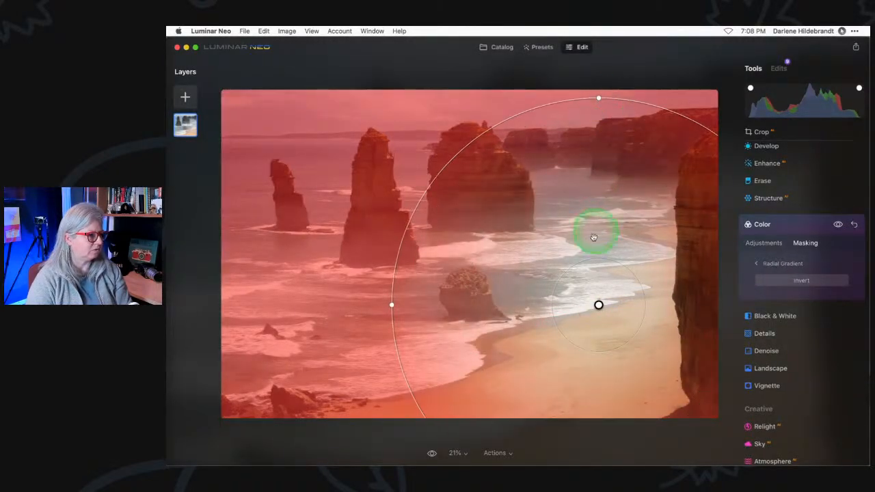
Narrow the radial gradient to an ellipse, move it onto the sand, tilt it along the shoreline, and close the Color tool.
left_click_drag(571, 264, 604, 290)
left_click_drag(633, 244, 599, 201)
left_click_drag(563, 306, 510, 301)
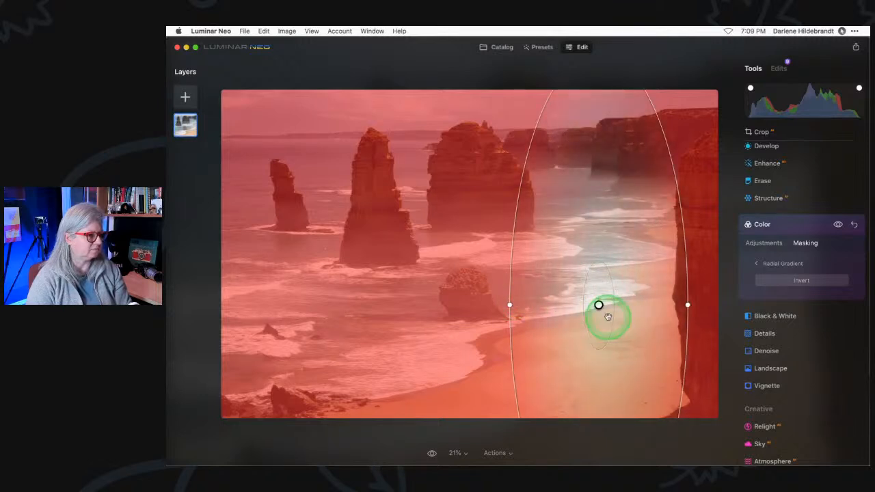
mouse_move(614, 315)
left_mouse_down()
mouse_move(626, 317)
mouse_move(598, 316)
mouse_move(700, 358)
mouse_move(715, 383)
mouse_move(654, 378)
mouse_move(668, 254)
mouse_move(650, 318)
mouse_move(627, 320)
left_mouse_up()
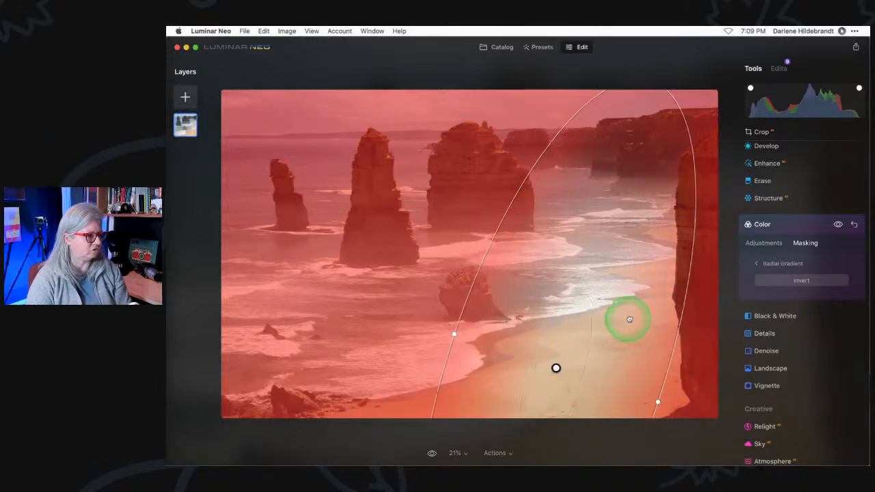
left_click_drag(697, 317, 715, 361)
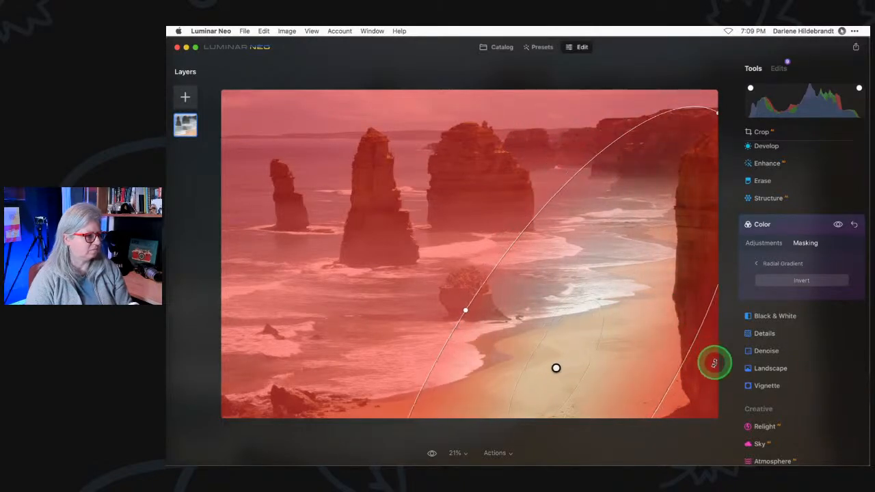
left_click(793, 225)
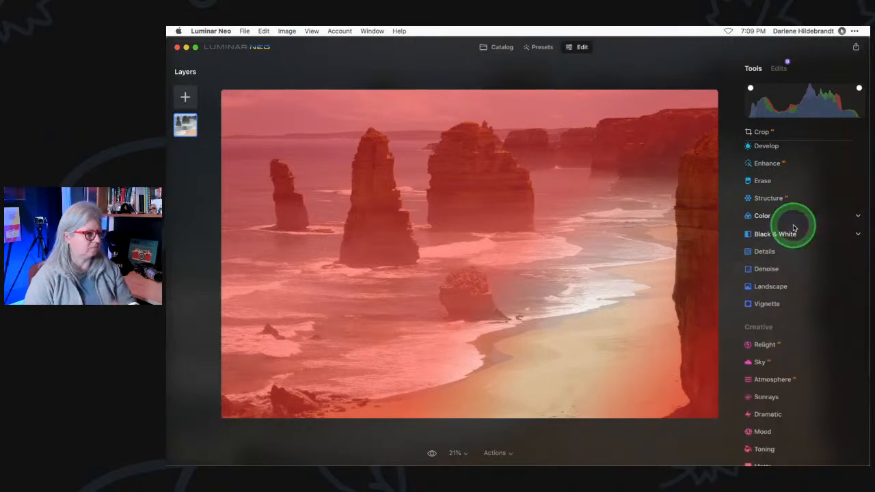
In Color Harmony, set the Color Contrast Amount to 41 and Hue to 229, and hide the clipping warnings.
scroll(794, 225, "down", 10)
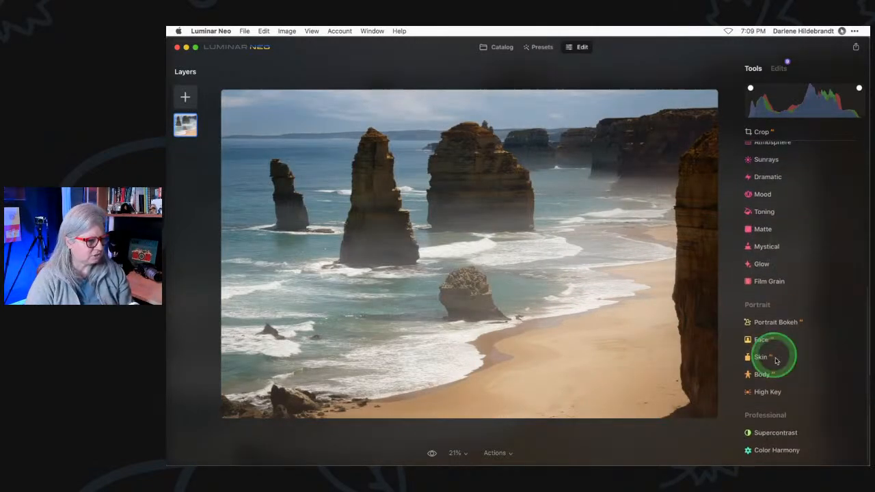
left_click(777, 451)
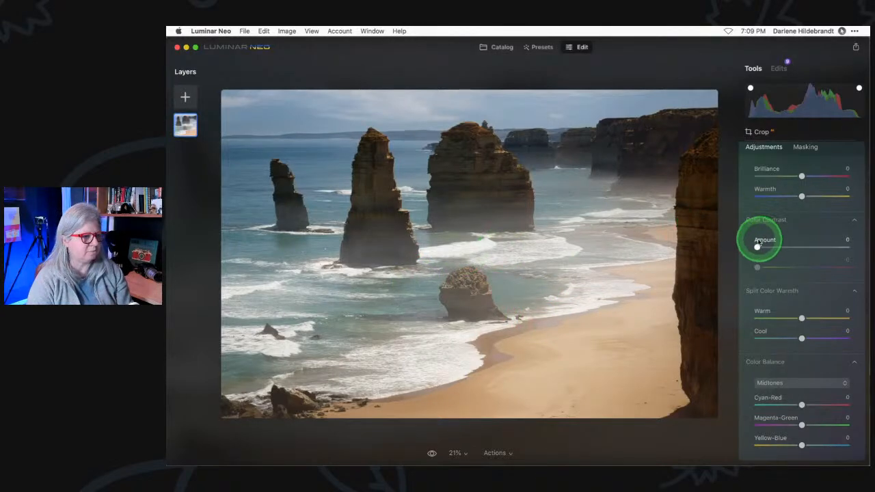
left_click_drag(778, 247, 811, 273)
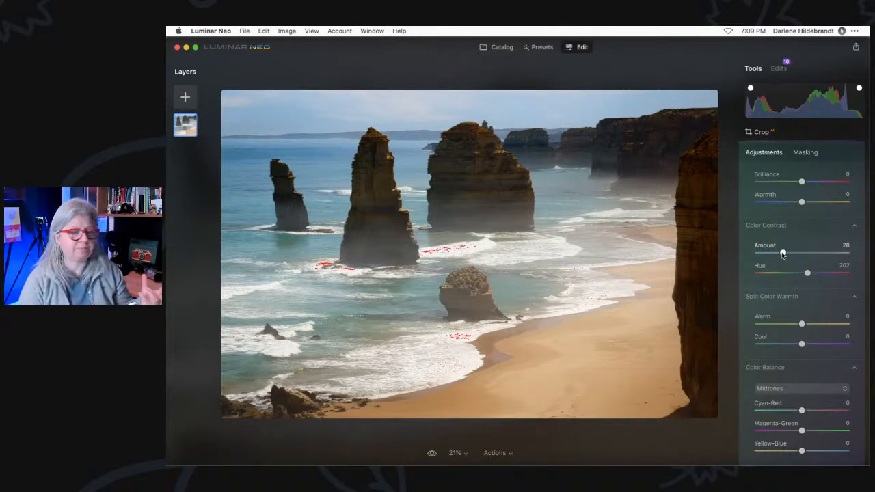
left_click_drag(782, 254, 816, 272)
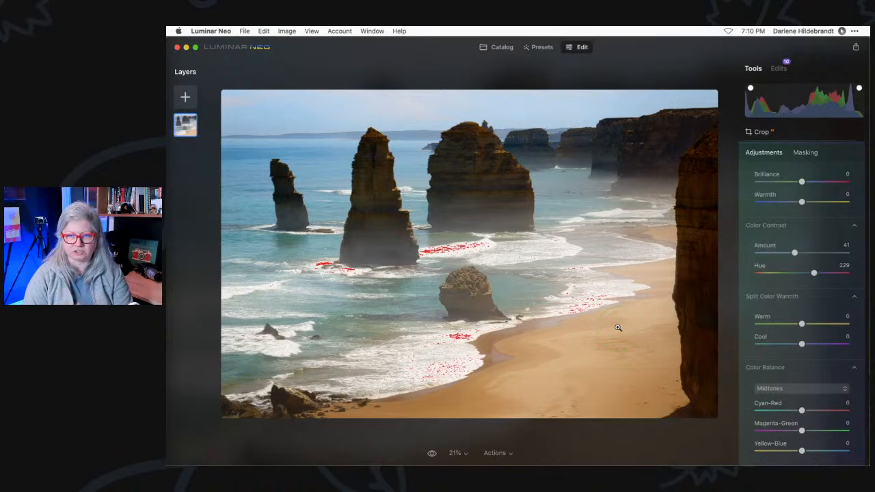
key("j")
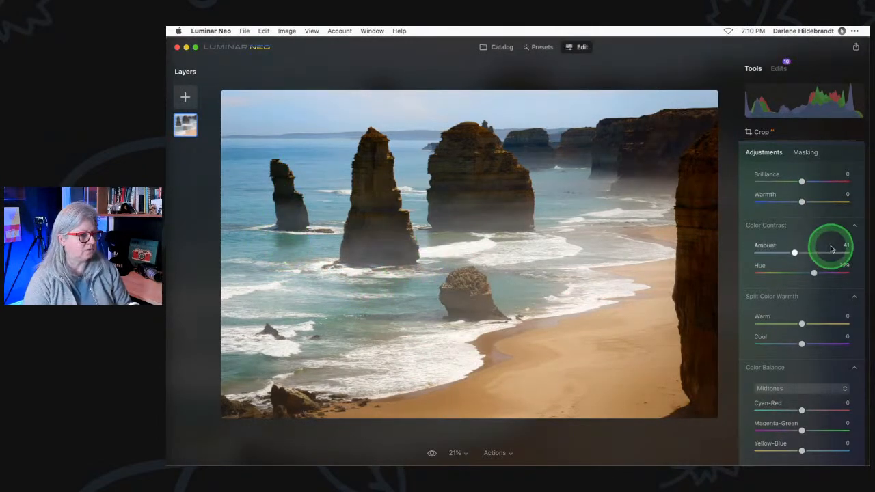
Compare the photo with Color Harmony off and on, and reduce the Color Contrast Amount to 28.
scroll(830, 246, "up", 2)
left_click(838, 171)
left_click(839, 171)
left_click(838, 171)
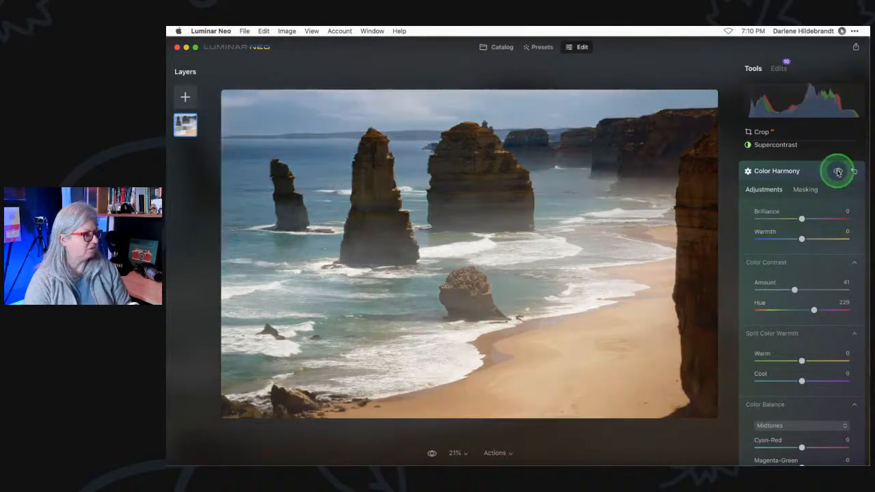
left_click(838, 171)
left_click(838, 171)
left_click(838, 172)
mouse_move(795, 290)
left_mouse_down()
mouse_move(771, 290)
mouse_move(791, 290)
mouse_move(781, 289)
left_mouse_up()
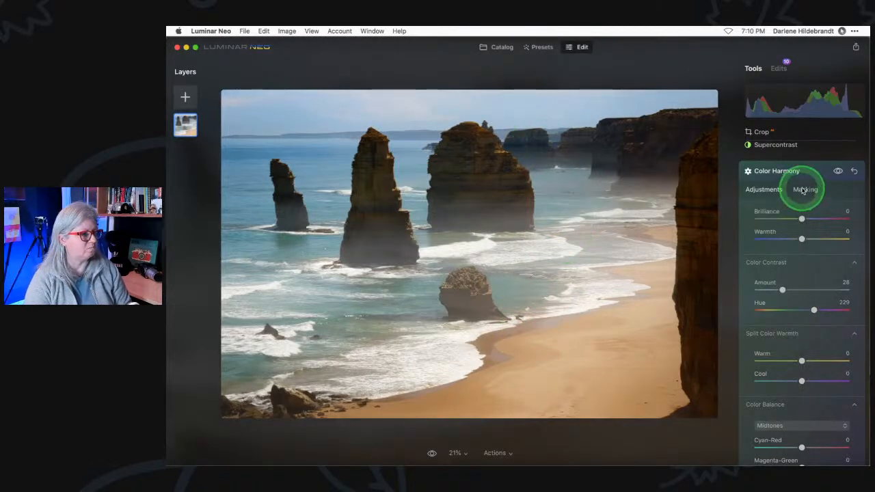
Examine the reduced color contrast by switching Color Harmony off and on repeatedly.
left_click(838, 171)
left_click(838, 172)
left_click(838, 172)
left_click(839, 173)
left_click(838, 173)
left_click(838, 172)
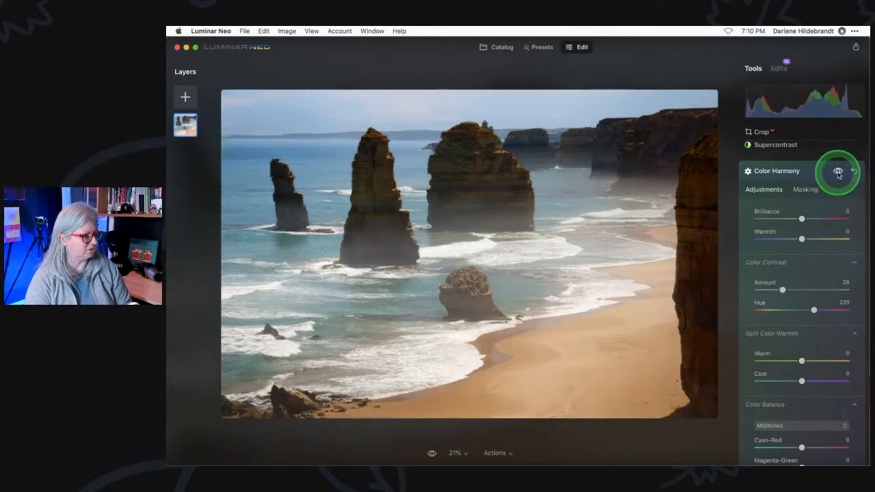
left_click(838, 172)
left_click(838, 172)
left_click(838, 172)
left_click(838, 172)
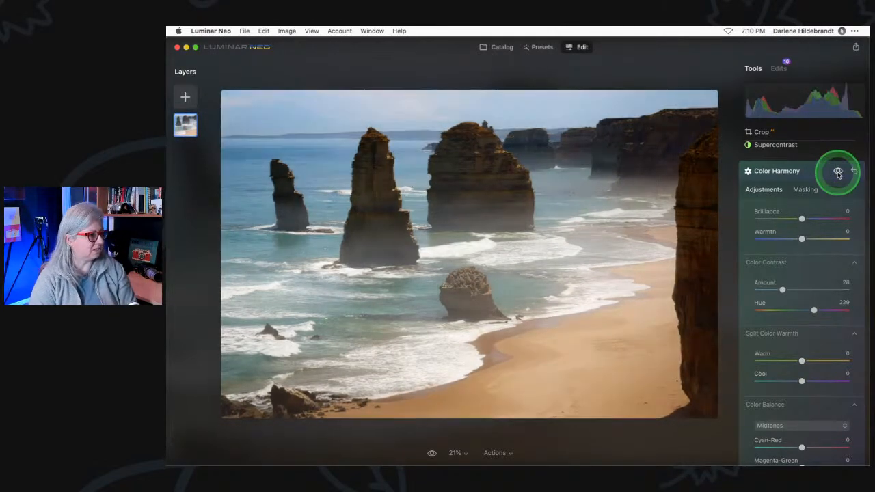
Mask Color Harmony with a linear gradient that fades out near the horizon to exclude the sky, and return to its adjustments.
left_click(805, 189)
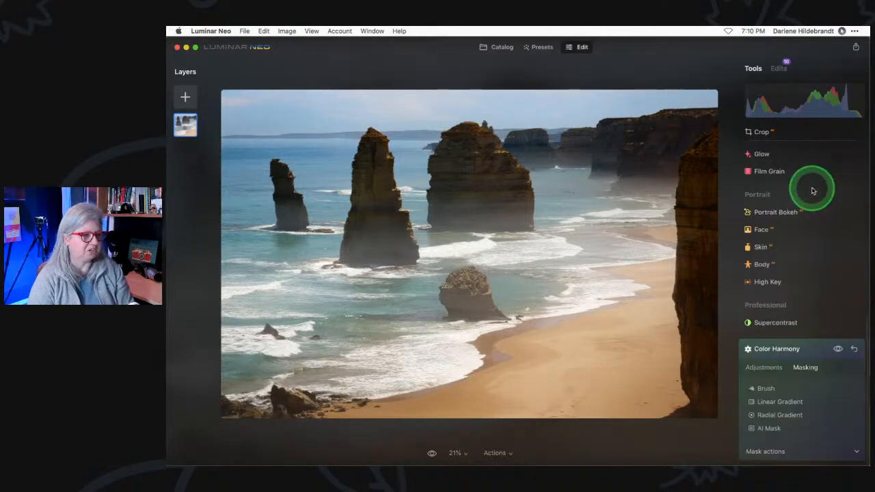
left_click(770, 403)
left_click_drag(484, 213, 484, 125)
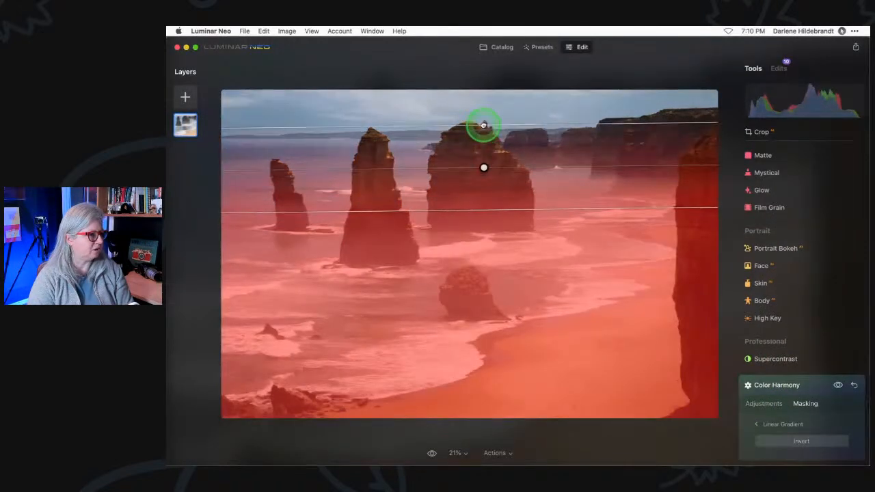
left_click(765, 403)
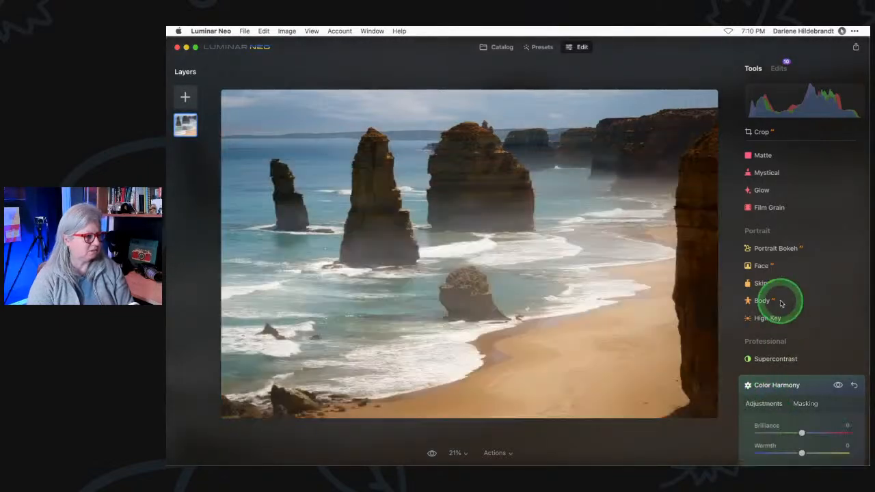
Examine the masked Color Harmony effect on the sea and beach by switching it off and on.
scroll(782, 303, "down", 8)
scroll(781, 304, "up", 3)
left_click(839, 216)
left_click(838, 215)
left_click(838, 216)
left_click(838, 215)
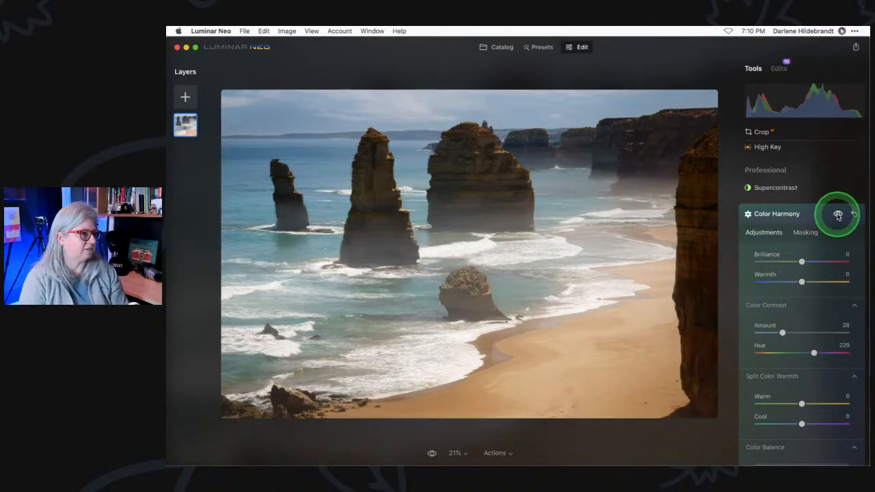
left_click(838, 215)
left_click(838, 215)
Set the Color Contrast Hue to 218 and Amount to 47, and compare the photo with Color Harmony off and on.
left_click(782, 332)
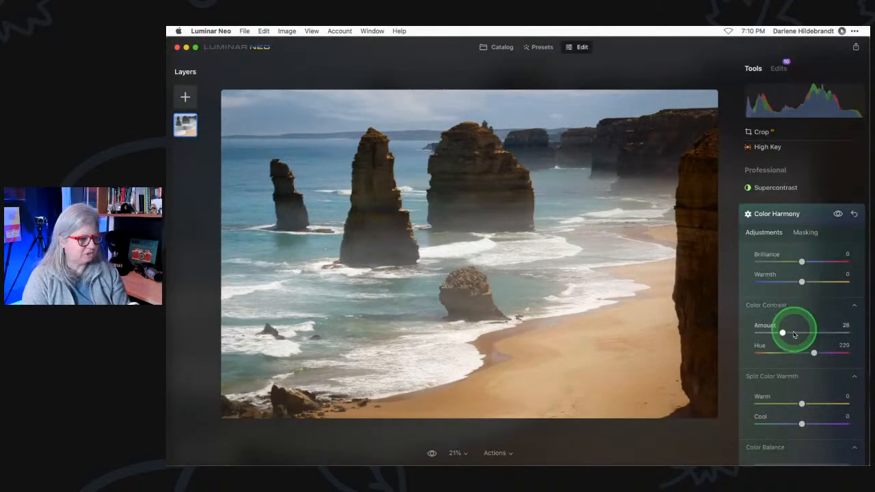
left_click_drag(813, 353, 800, 333)
left_click(838, 214)
left_click(839, 216)
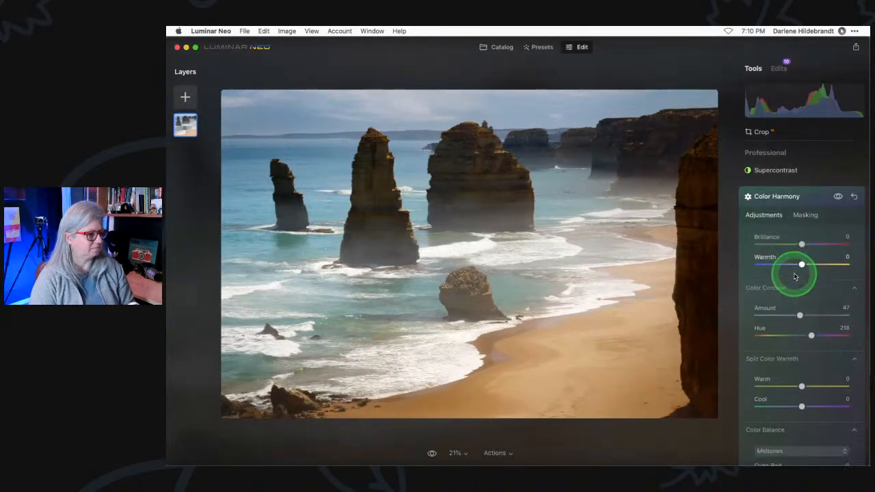
Set Color Harmony's Split Color Warmth to Warm 9 and Cool -13.
scroll(793, 273, "down", 3)
left_click_drag(784, 314, 816, 340)
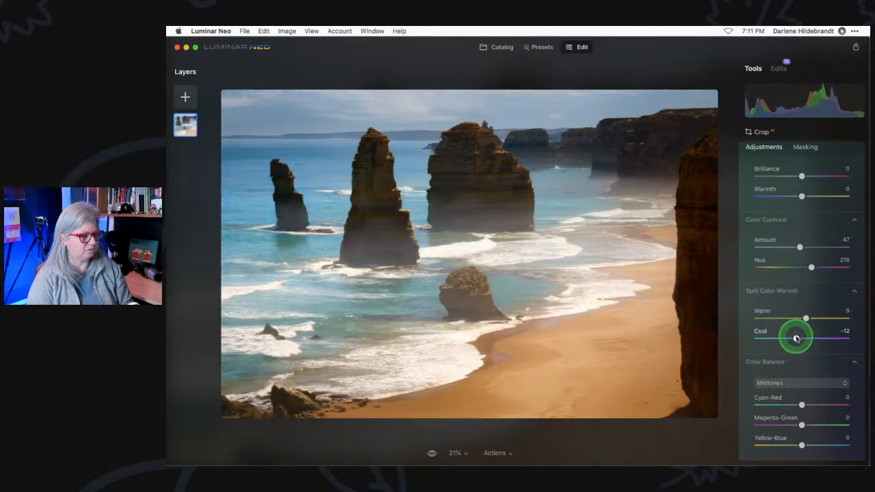
scroll(793, 334, "up", 2)
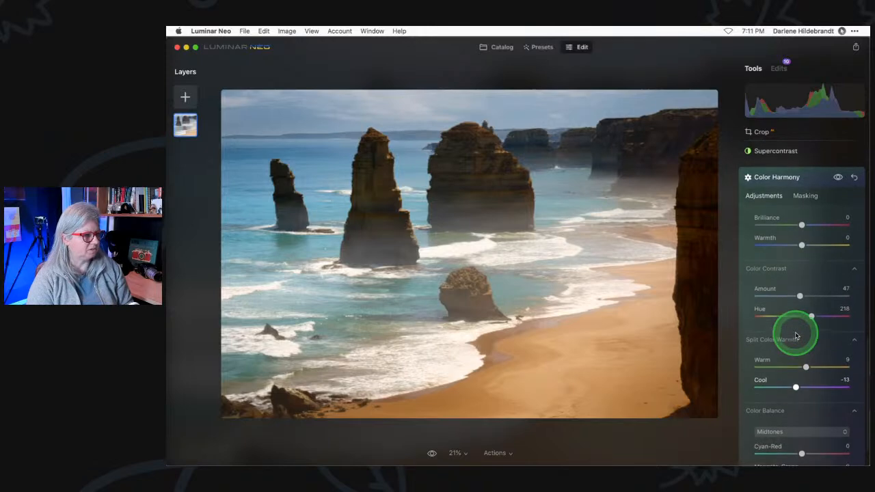
Examine the final Color Harmony result, including split warmth, by switching it off and on repeatedly, and collapse the tool.
left_click(839, 181)
left_click(838, 182)
left_click(839, 181)
left_click(838, 181)
left_click(839, 181)
left_click(838, 182)
left_click(838, 181)
left_click(838, 182)
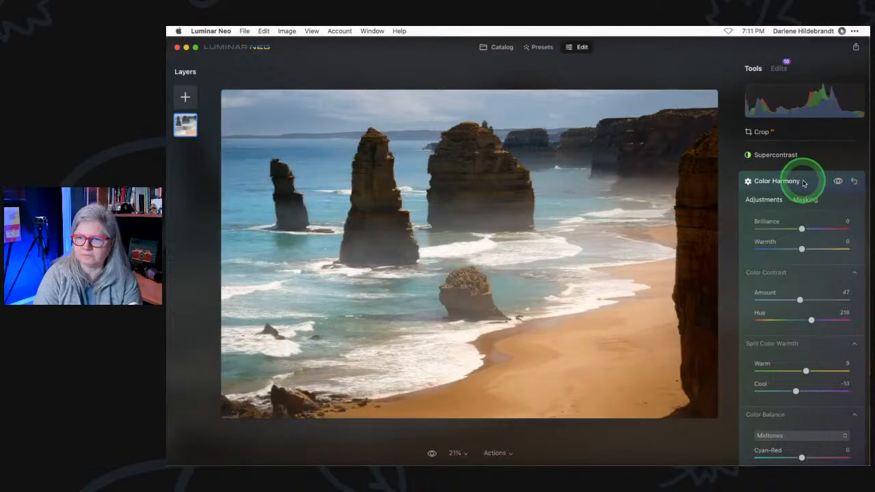
left_click(802, 182)
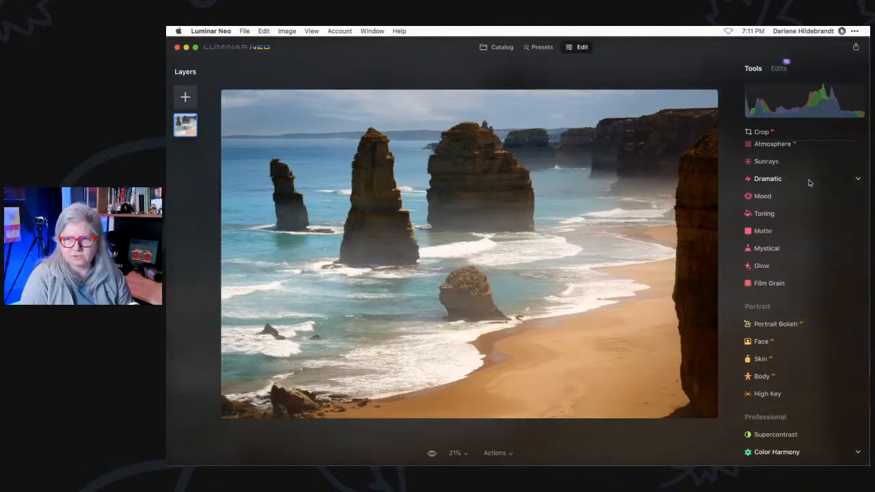
Compare the edited sea-stack photo with its original version.
key("backslash")
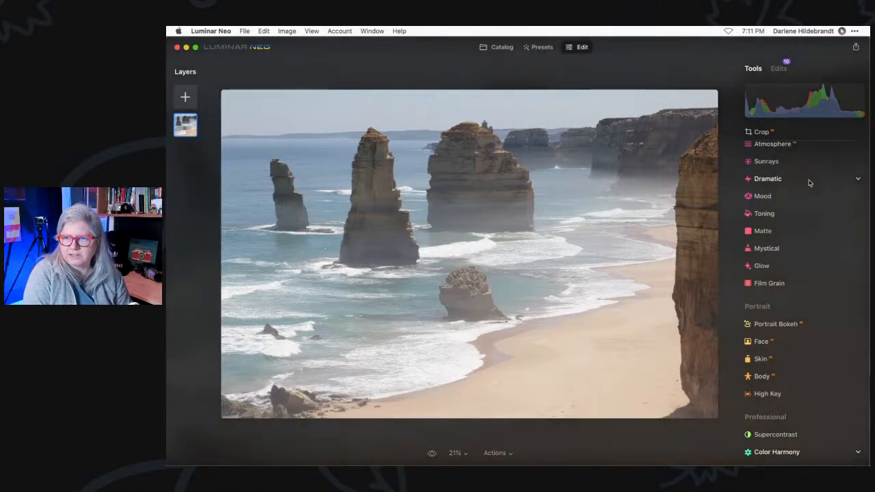
key("backslash")
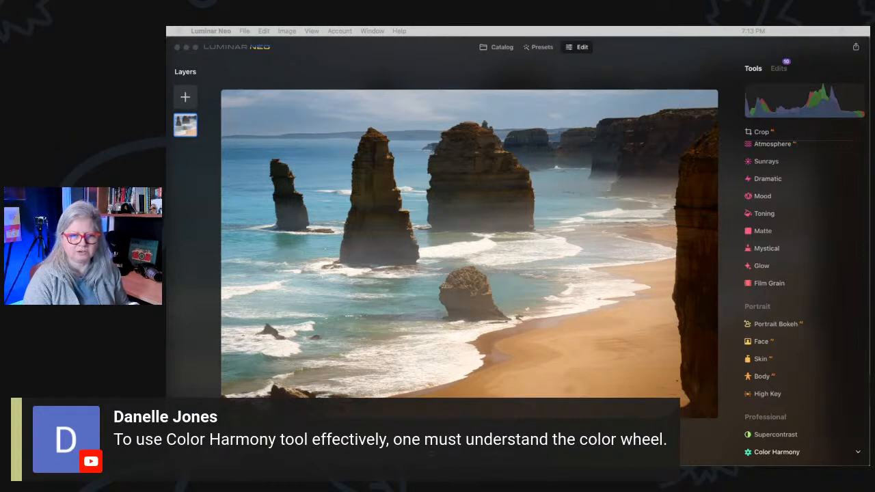
Switch to Preview and examine the color wheel image beside the sea-stack photo, shifting its window to expose different parts.
key("super+Tab")
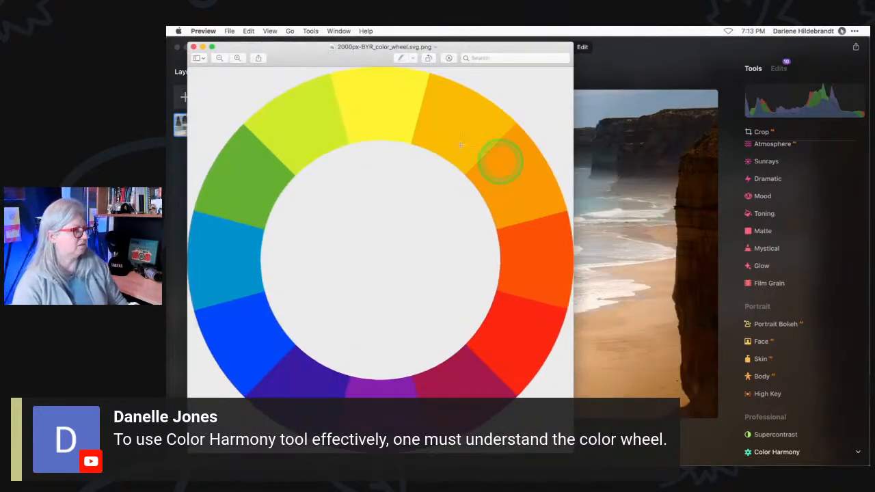
left_click_drag(346, 56, 437, 50)
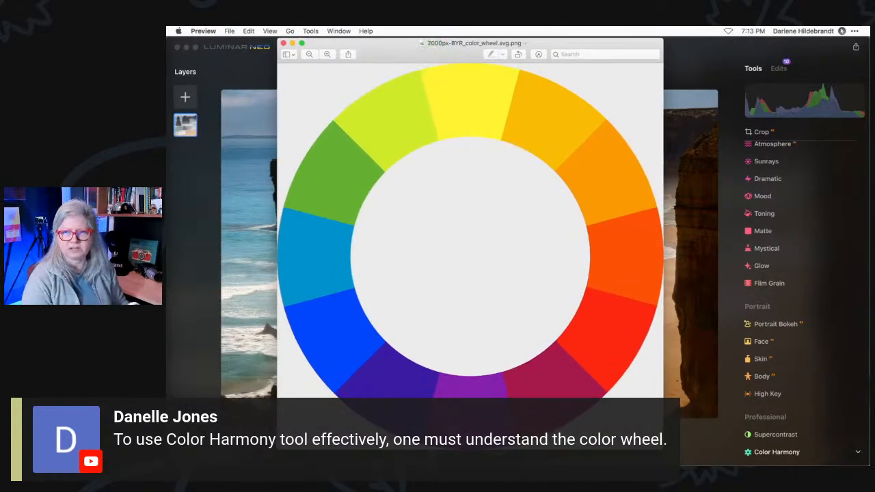
key("super+Tab")
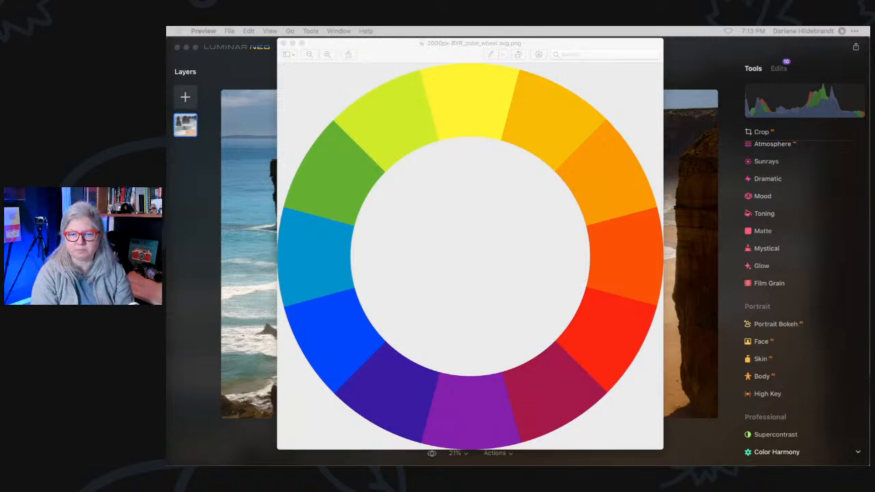
left_click(471, 160)
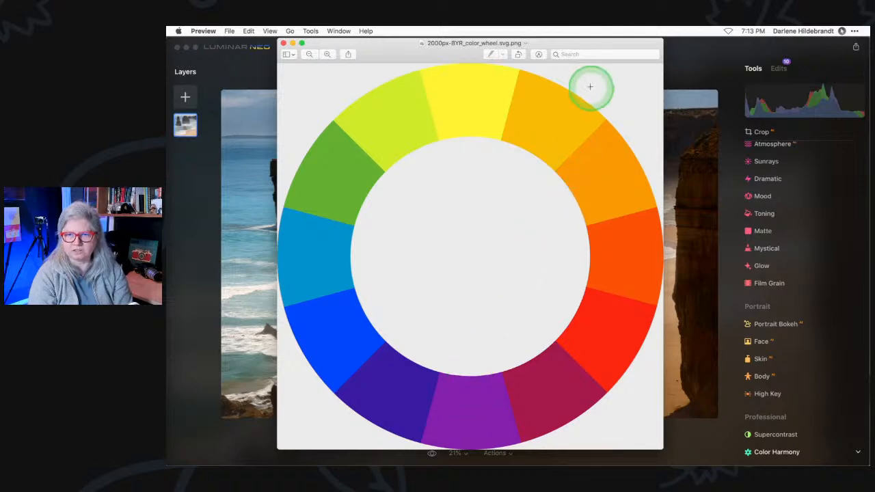
left_click_drag(567, 43, 445, 50)
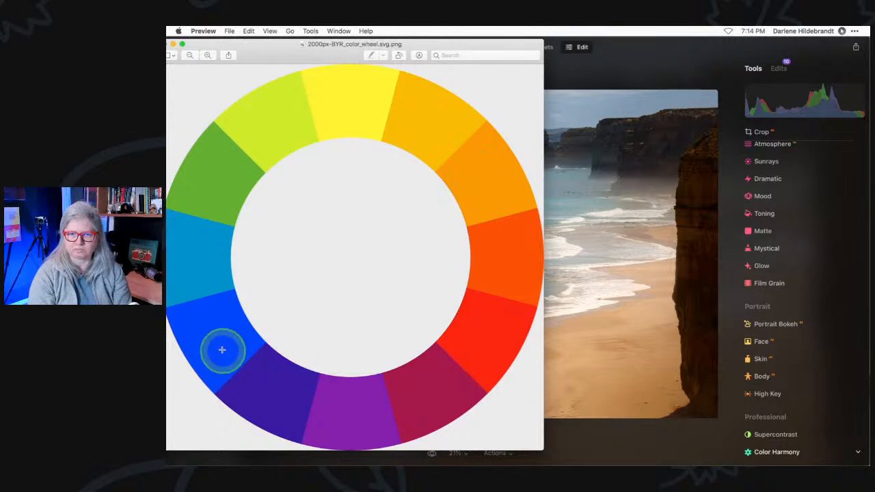
left_click_drag(283, 45, 532, 49)
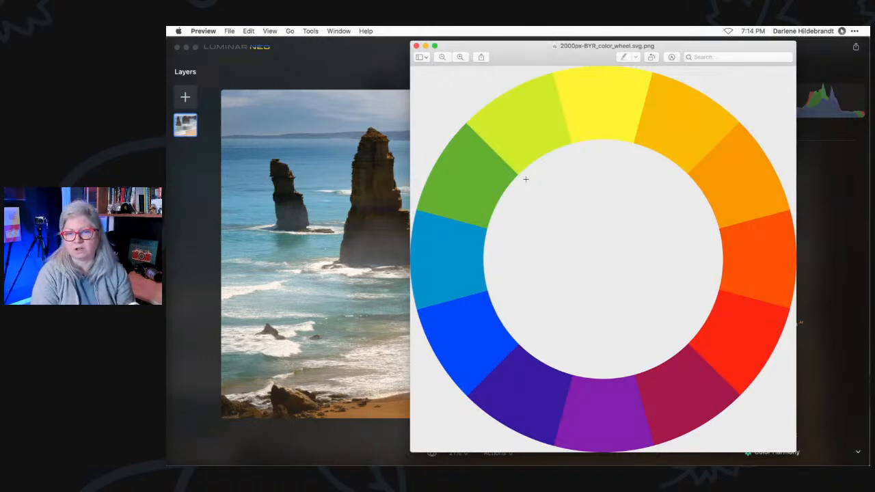
Return to the Luminar Neo catalog and view the Monument Valley sunrise, autumn vineyard and canyon sunset photos for their color combinations.
left_click(311, 72)
left_click(496, 47)
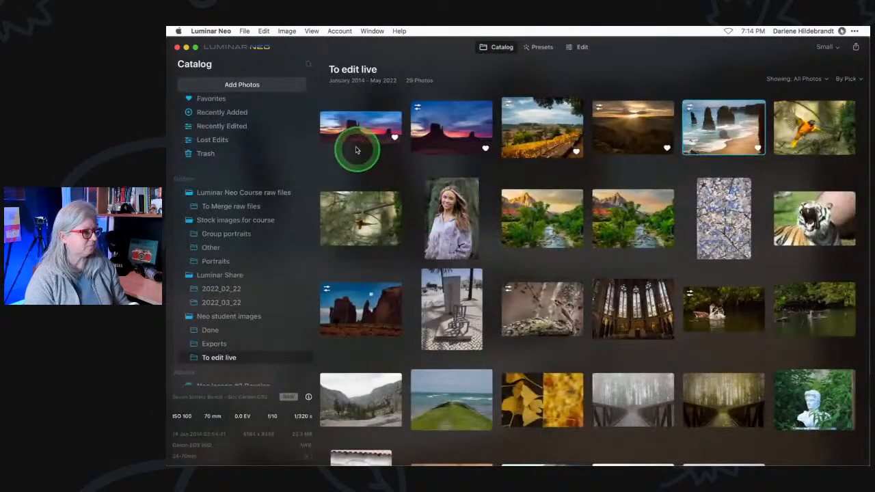
double_click(447, 134)
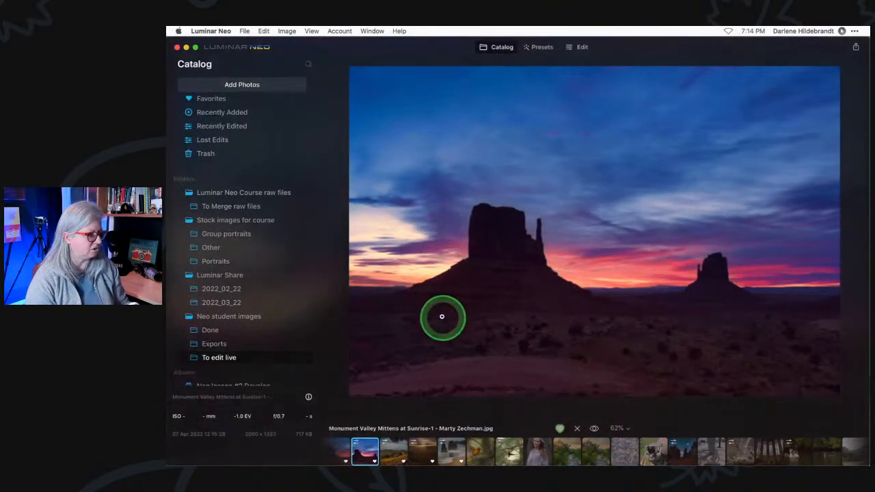
left_click(393, 451)
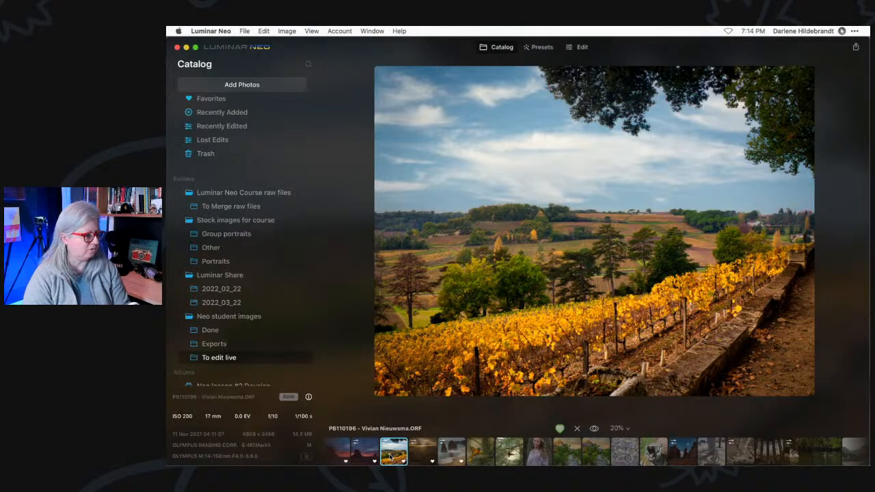
left_click(423, 457)
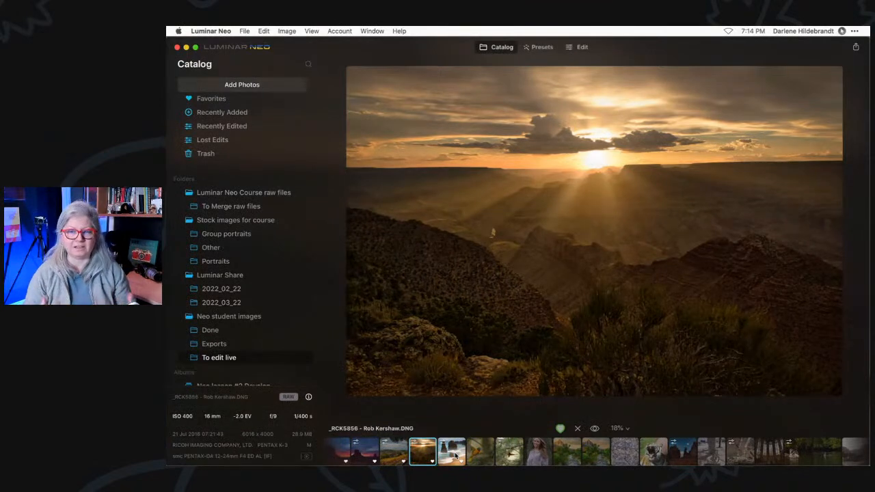
Check the color wheel in Preview again, return to Luminar Neo and view the Seven Sisters Beach photo in the catalog.
key("super+Tab")
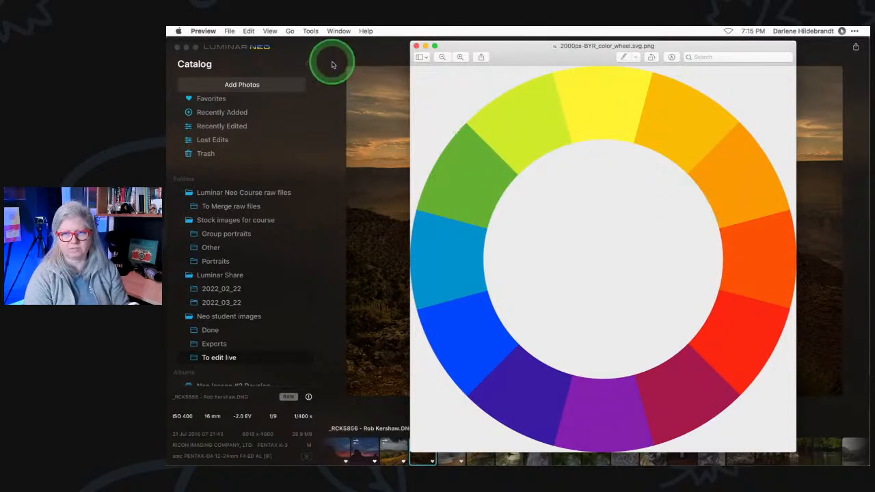
left_click(326, 58)
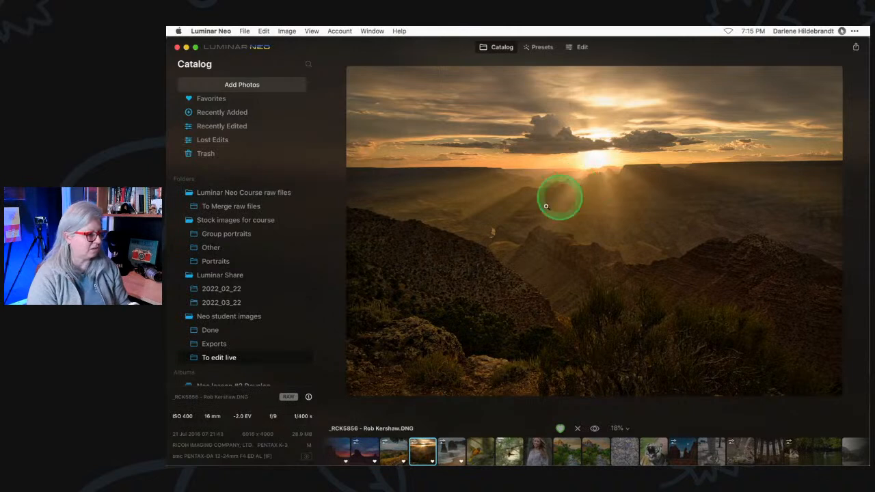
left_click(447, 455)
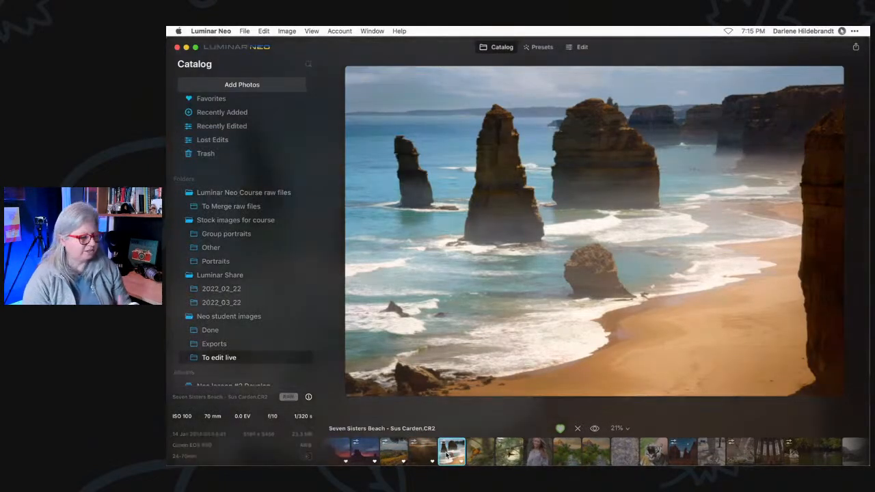
Open the unedited photo of the stone castle with the arched bridge from the To edit live folder for editing.
key("g")
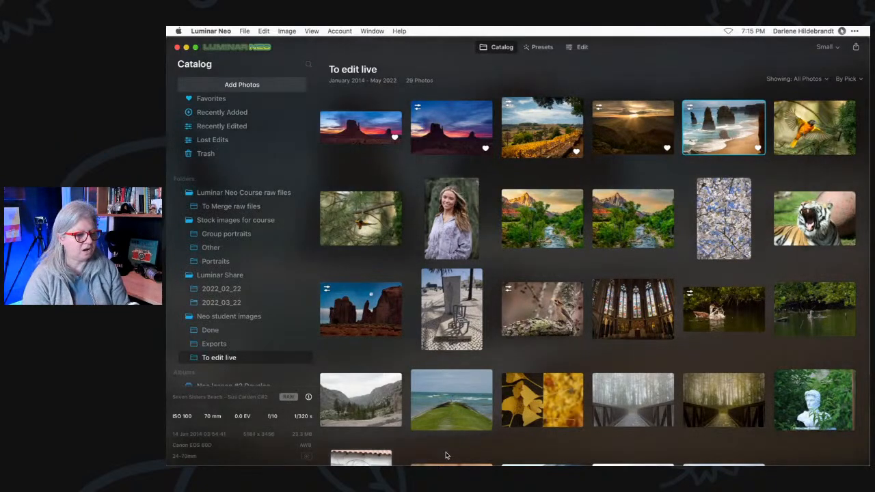
scroll(547, 362, "down", 2)
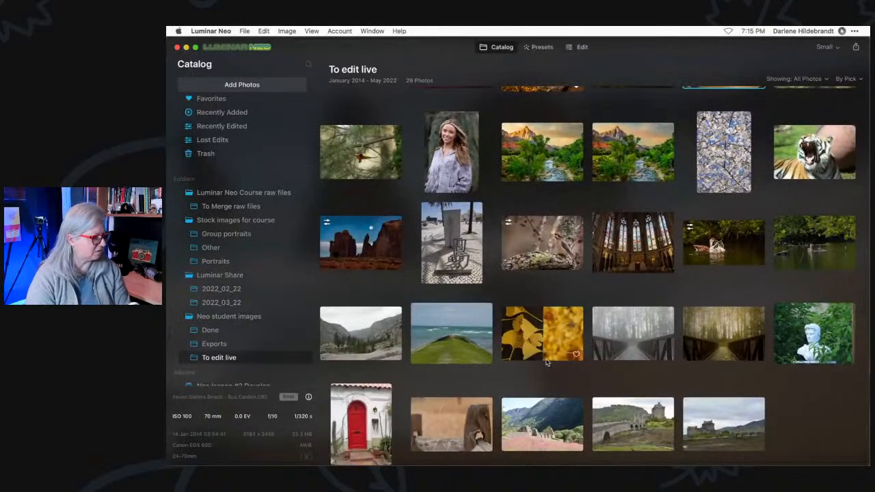
left_click(713, 416)
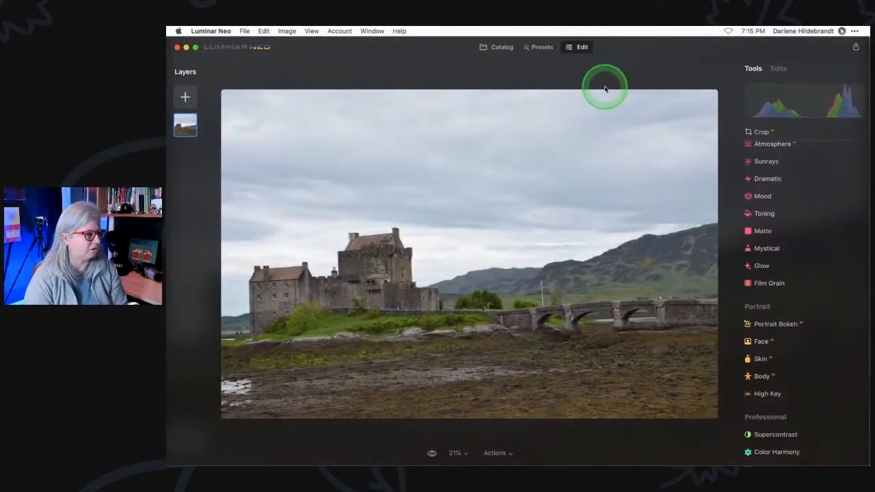
Move the black point of Develop's RGB curve slightly inward and check the castle photo with the clipping indicators.
scroll(767, 195, "up", 5)
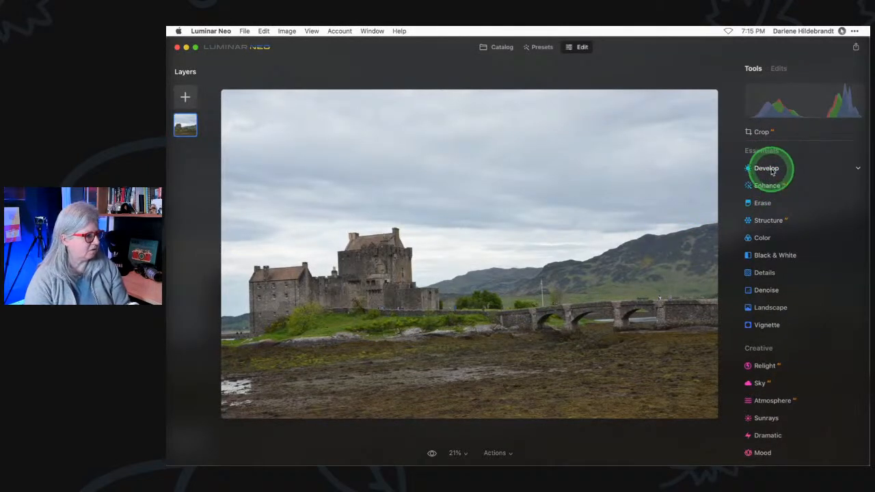
left_click(767, 168)
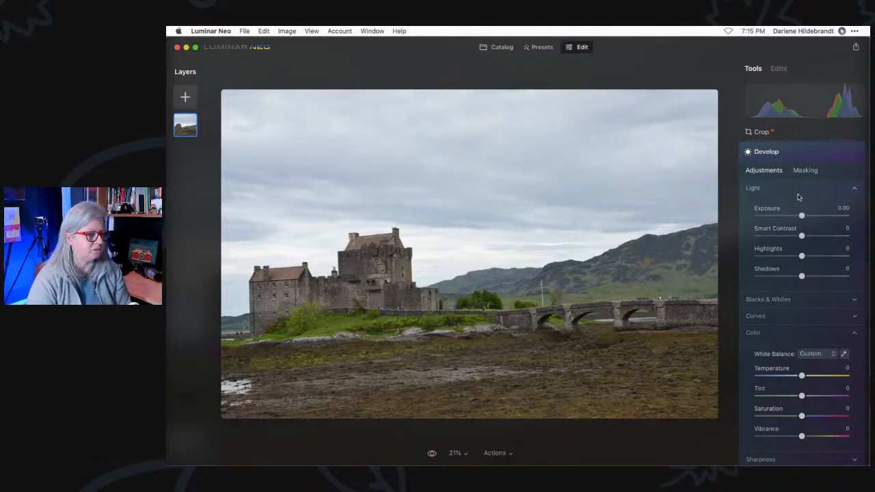
left_click(756, 316)
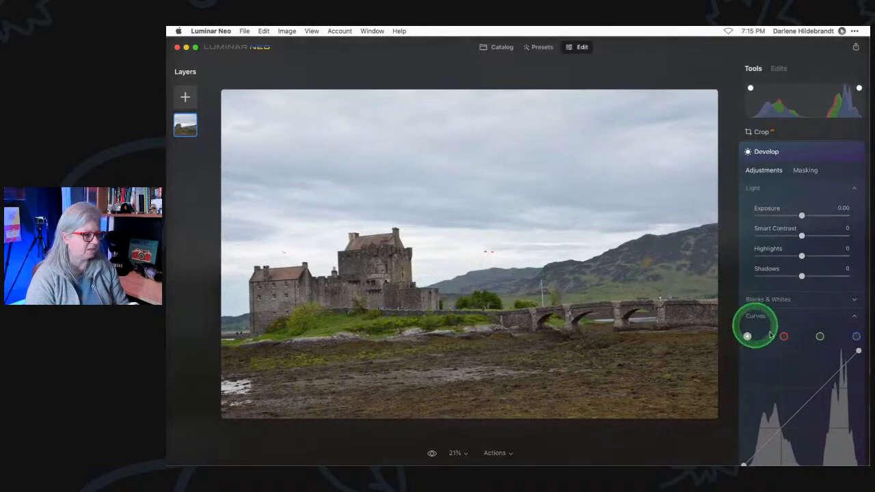
scroll(797, 336, "down", 3)
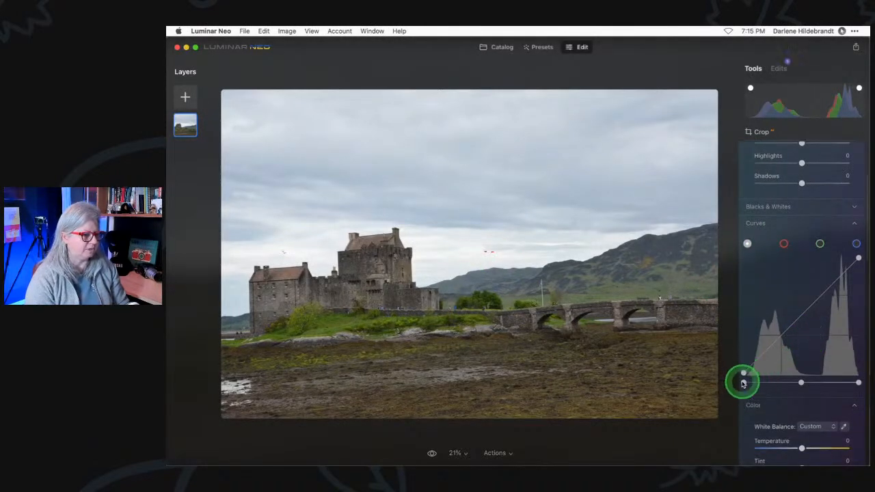
left_click_drag(744, 382, 750, 384)
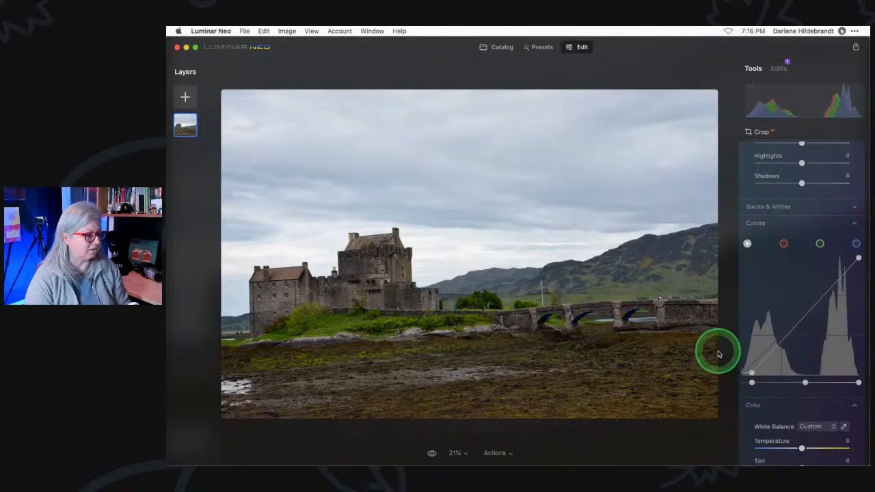
key("j")
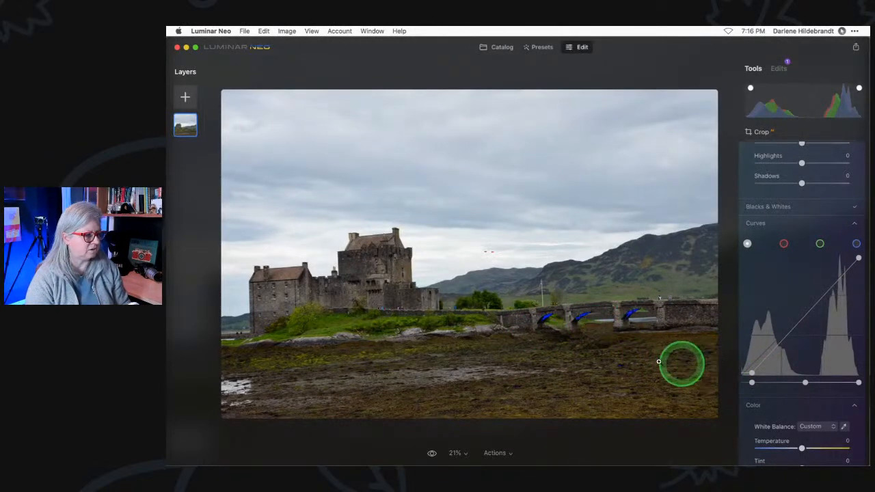
Set Develop's Highlights to -13 for the castle photo.
scroll(813, 287, "up", 1)
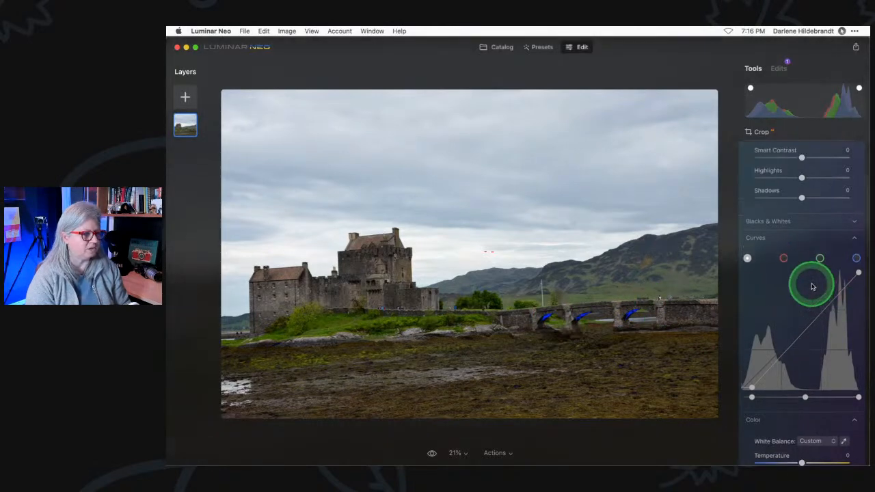
scroll(812, 288, "up", 3)
left_click_drag(801, 215, 795, 216)
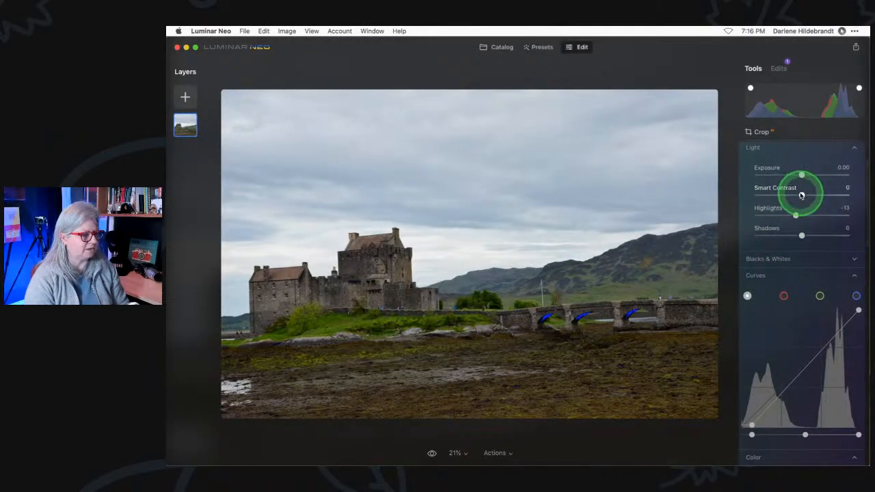
Shape the RGB curve into a gentle contrast curve with upper, middle and shadow points, and hide the clipping indicators.
left_click_drag(825, 348, 820, 346)
left_click_drag(792, 378, 788, 391)
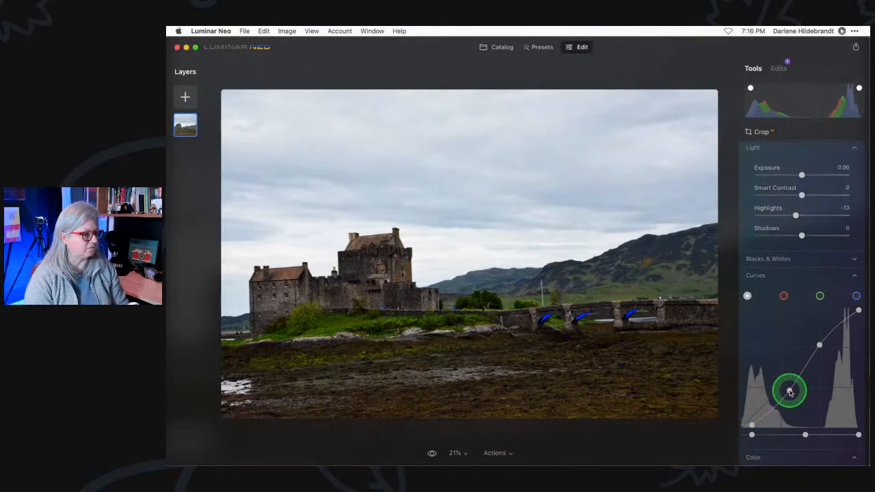
left_click_drag(819, 345, 820, 351)
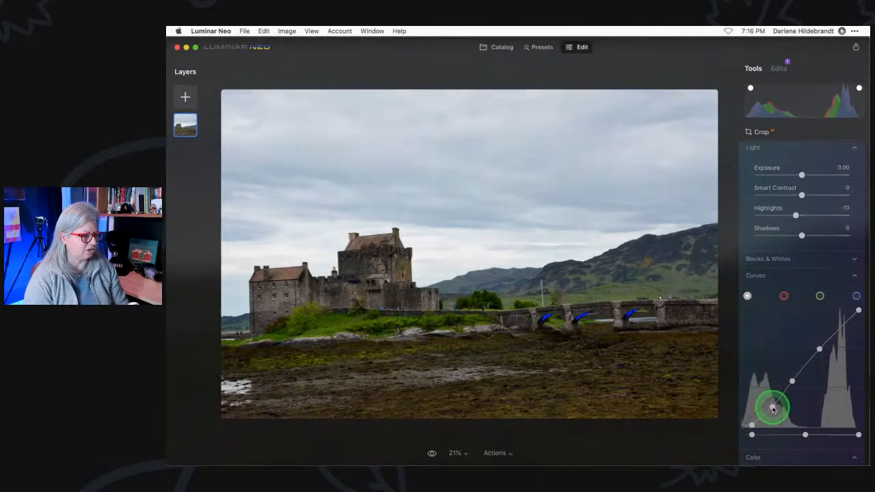
key("j")
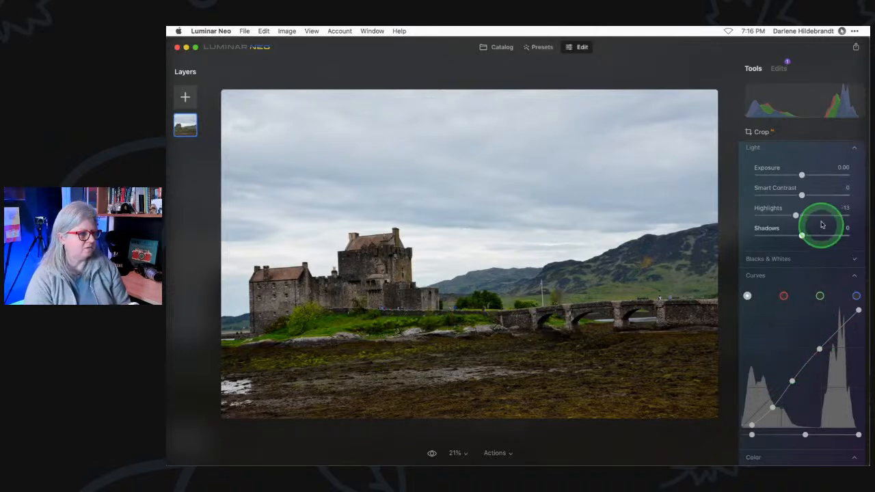
Try a stronger Smart Contrast on the castle photo and reset it to 0.
left_click_drag(801, 195, 831, 196)
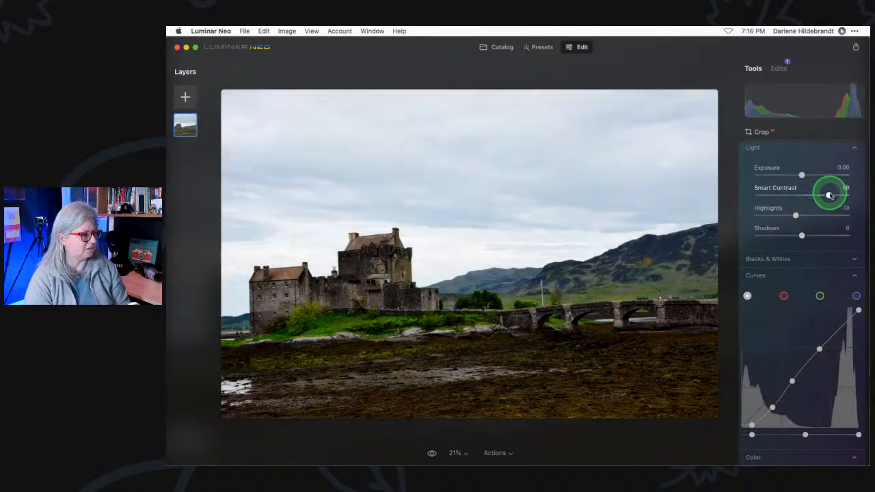
double_click(830, 196)
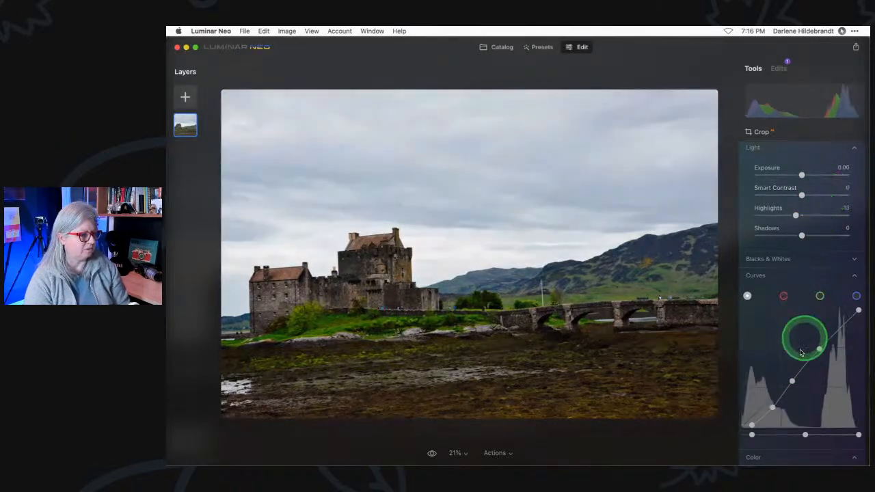
Lower the upper point of the RGB curve slightly and compare the castle photo with its original repeatedly.
mouse_move(819, 350)
left_mouse_down()
mouse_move(813, 347)
mouse_move(819, 353)
left_mouse_up()
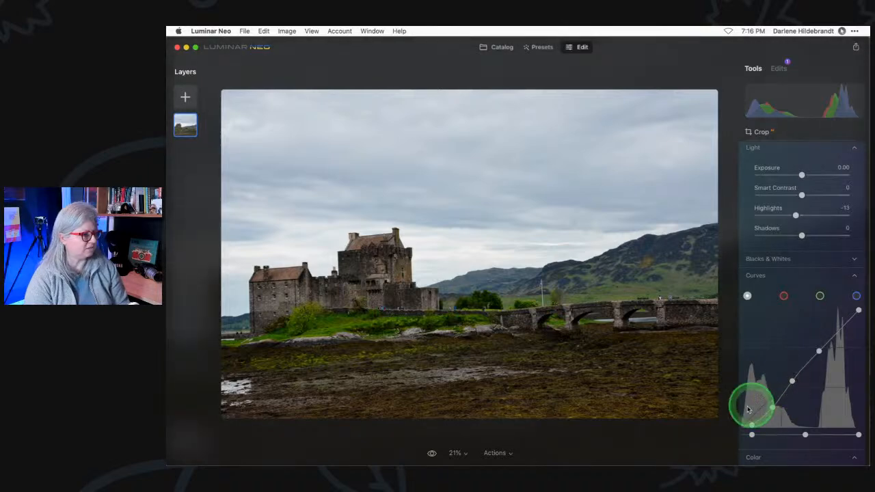
key("backslash")
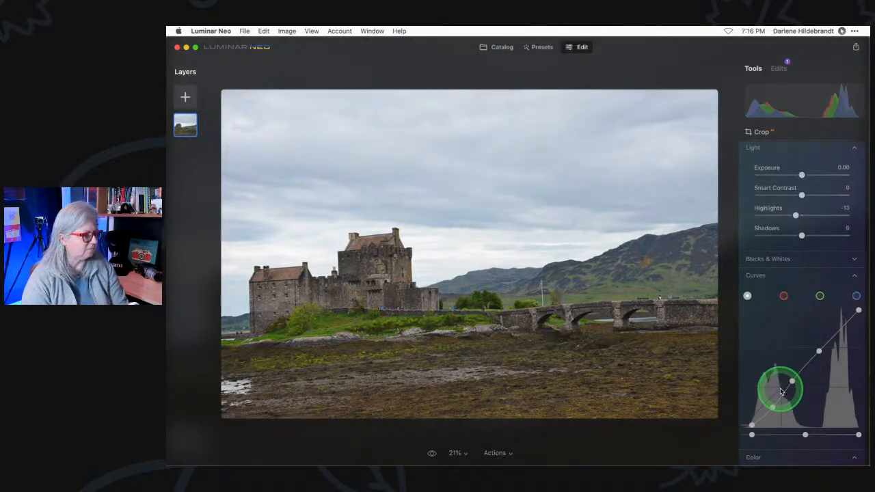
key("backslash")
key("backslash")
key("backslash")
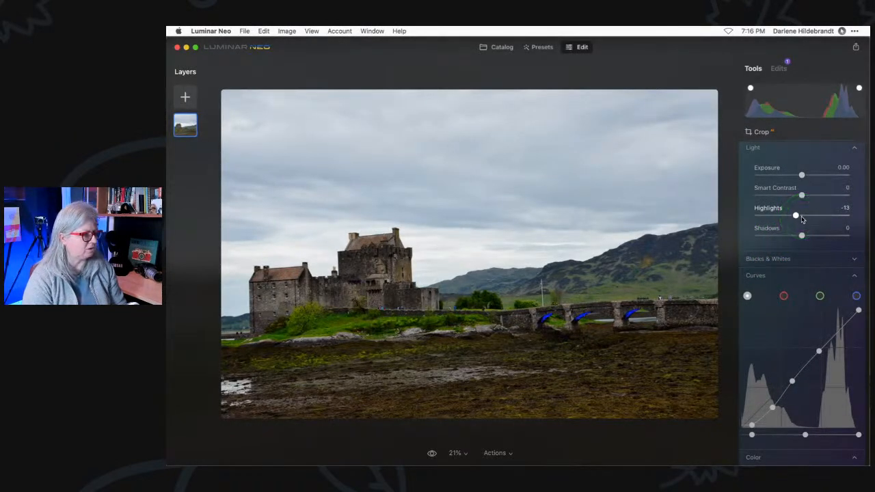
scroll(814, 253, "down", 5)
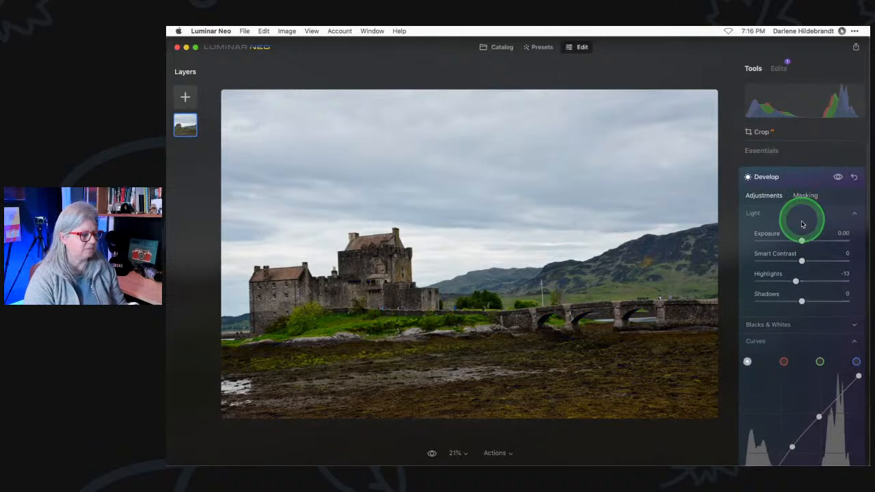
Enable Auto Defringe in Develop's optics for the castle photo and close Develop.
scroll(803, 224, "down", 3)
left_click(758, 293)
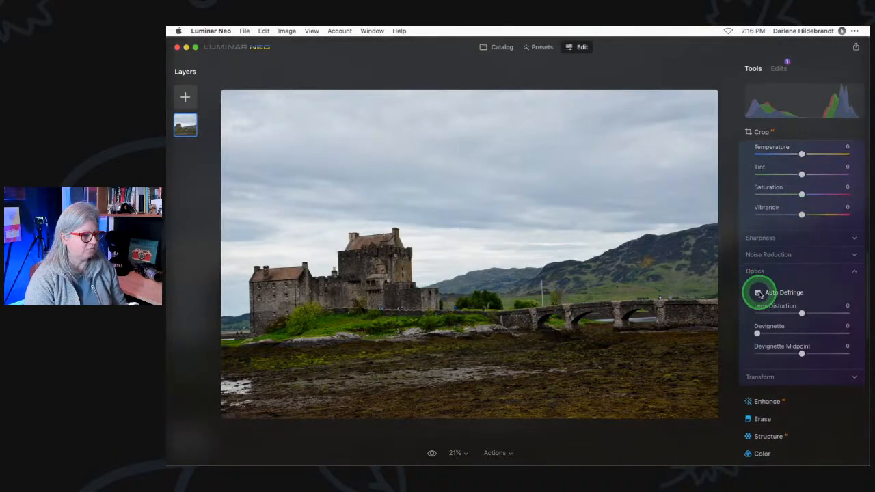
scroll(807, 295, "up", 10)
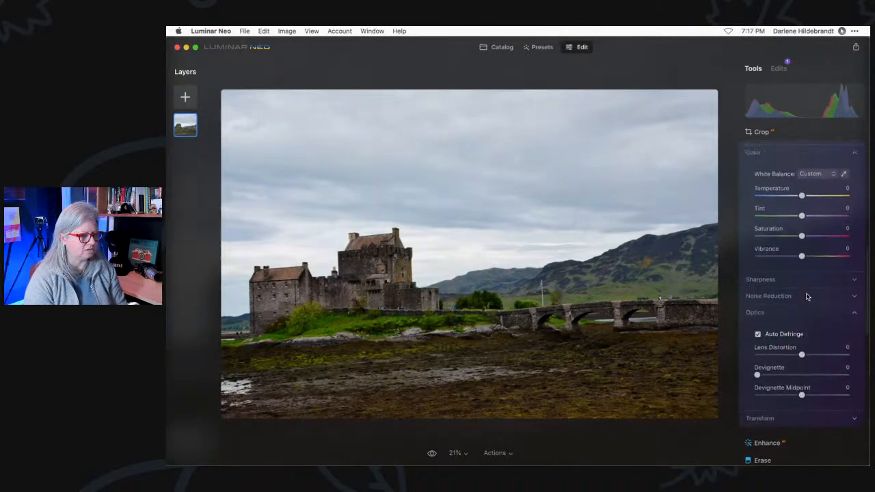
left_click(800, 182)
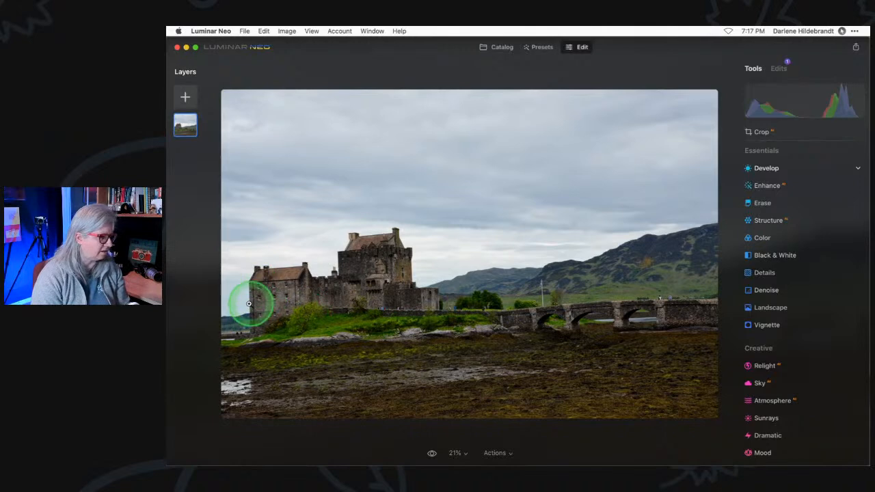
Rotate the castle photo slightly clockwise, set the crop ratio to Free, and crop off the lower foreground.
left_click(762, 131)
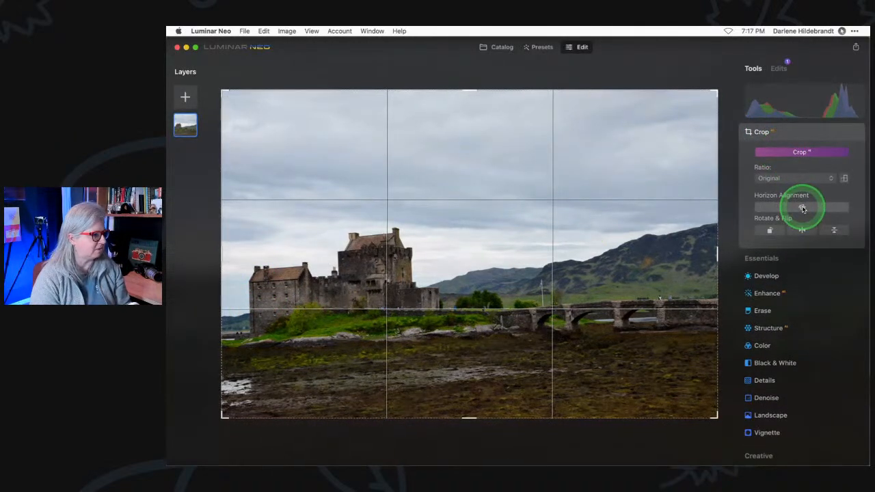
left_click_drag(803, 209, 804, 209)
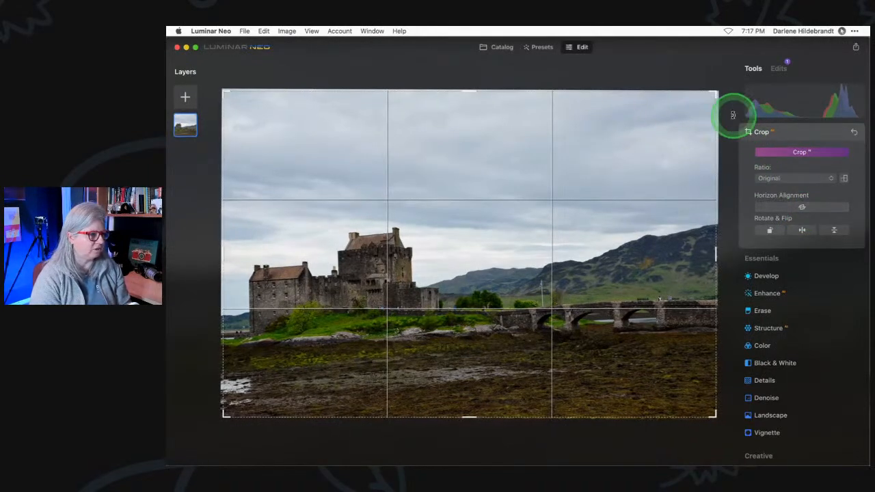
left_click_drag(727, 114, 729, 120)
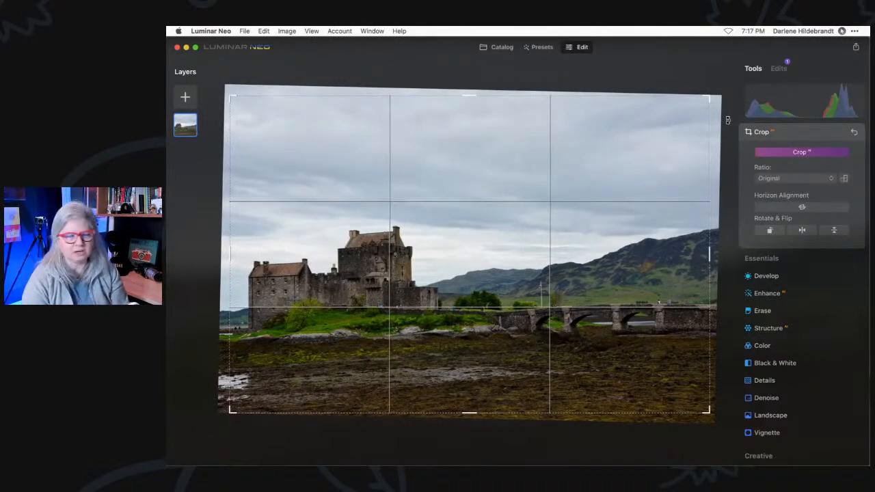
left_click(792, 179)
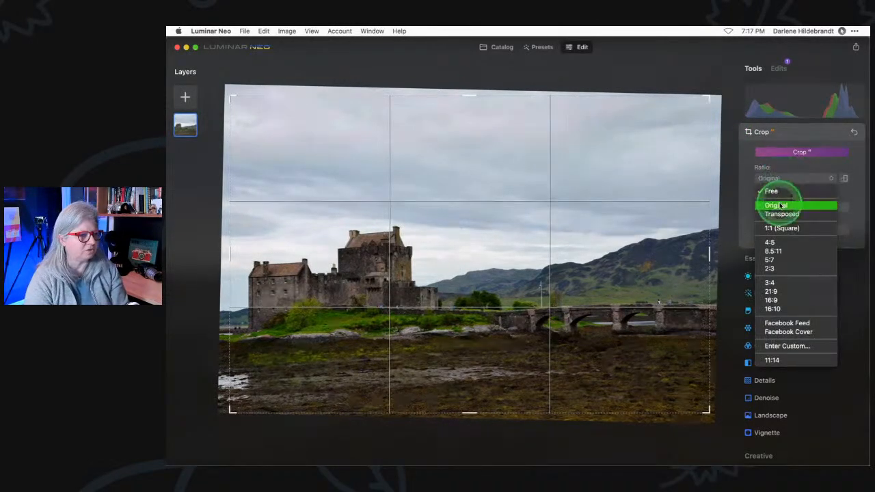
left_click(774, 192)
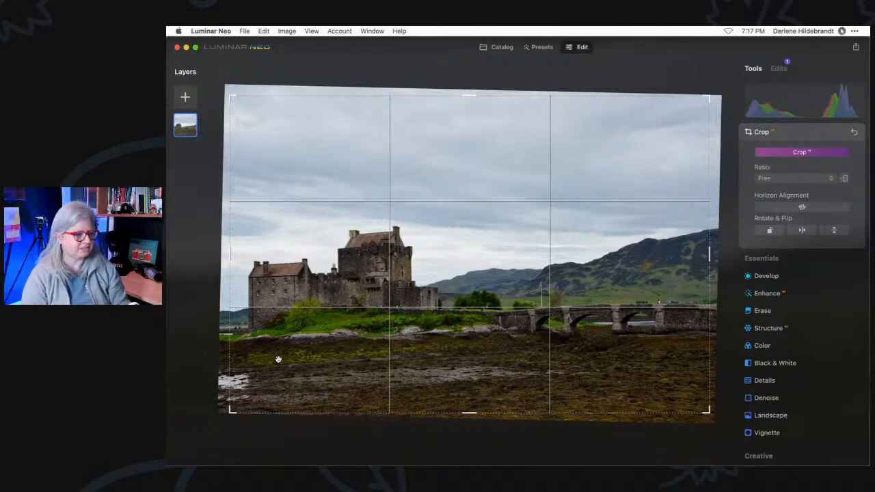
left_click_drag(278, 359, 470, 354)
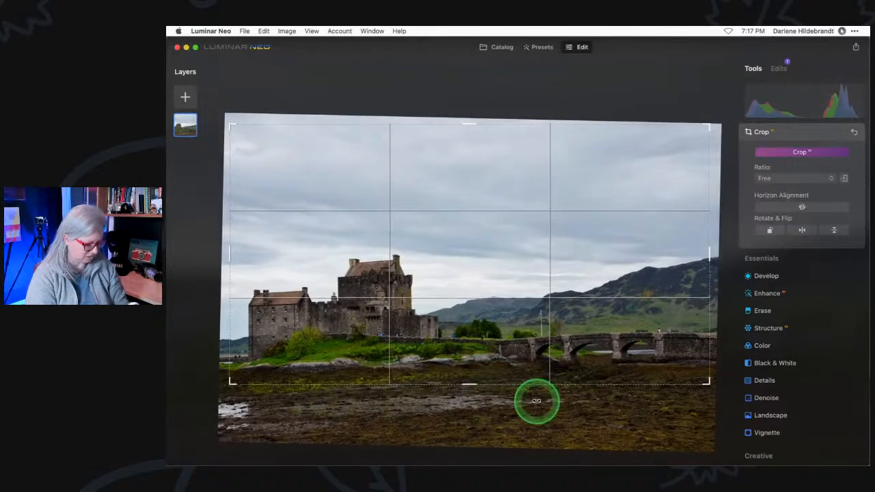
key("Return")
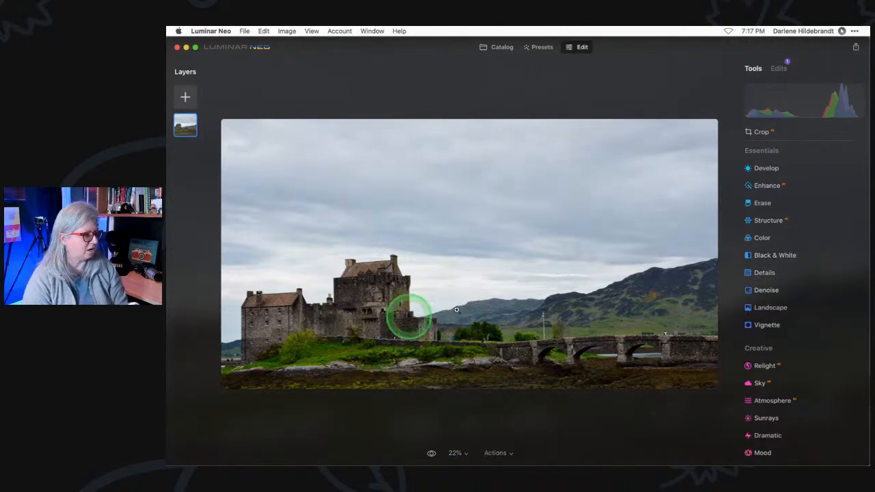
Reopen the crop, try raising its lower edge, and reset the whole crop.
left_click(761, 132)
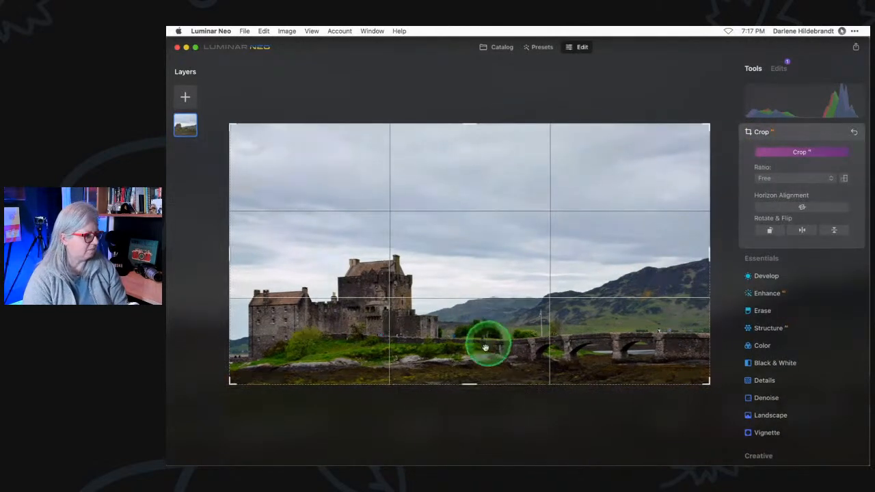
left_click_drag(471, 383, 473, 248)
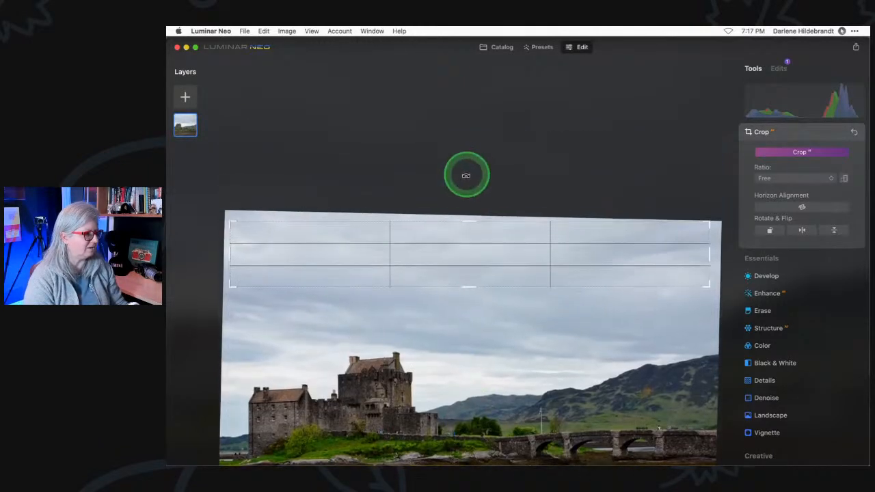
left_click(853, 132)
Rotate the castle photo slightly clockwise again and apply a Free-ratio crop that trims the lower foreground and upper sky.
left_click_drag(726, 164, 722, 171)
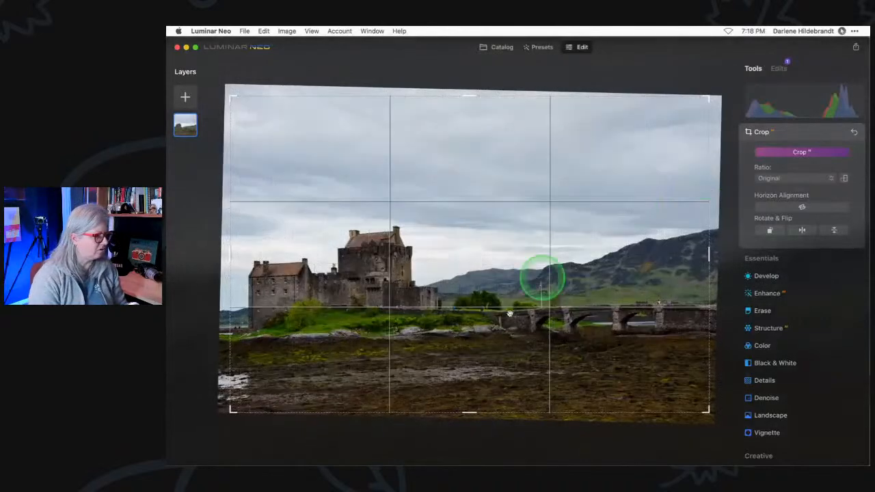
left_click(773, 179)
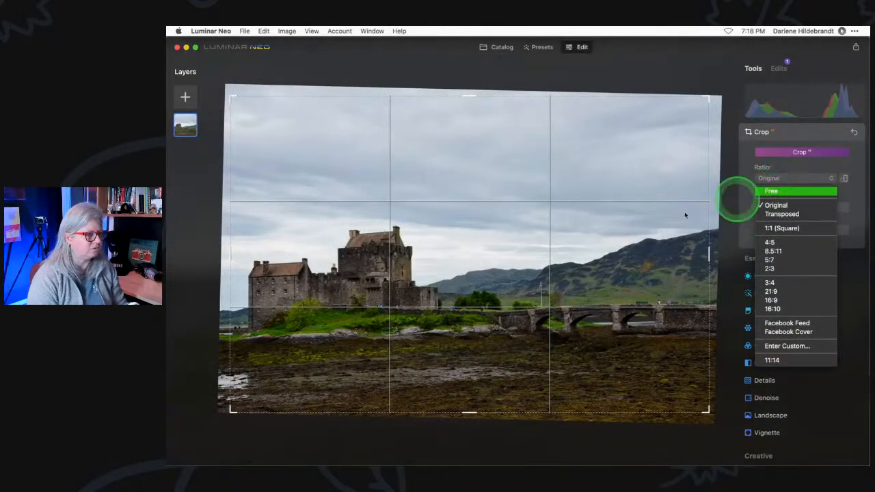
left_click(764, 192)
left_click_drag(463, 411, 460, 366)
left_click_drag(469, 117, 467, 166)
key("Return")
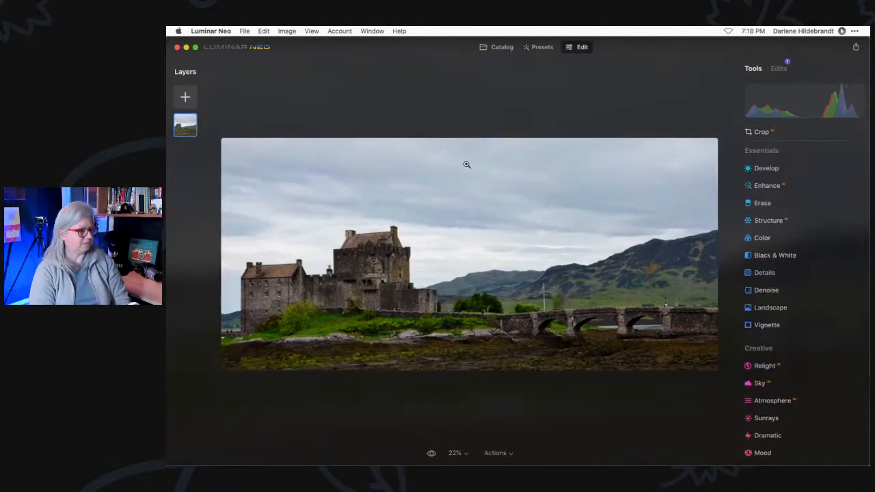
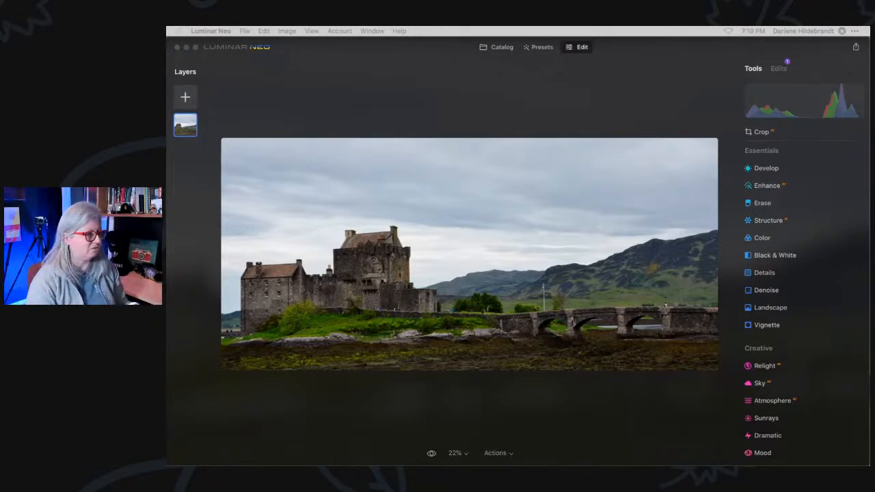
Set Enhance's Accent to 57 and Sky Enhancer to 35, trying 100 first and checking the sky up close.
left_click(586, 117)
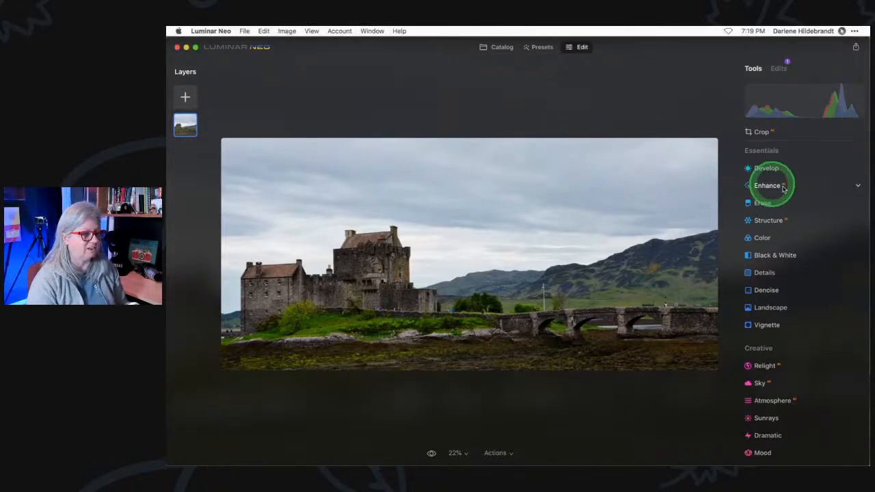
left_click(767, 185)
left_click(756, 243)
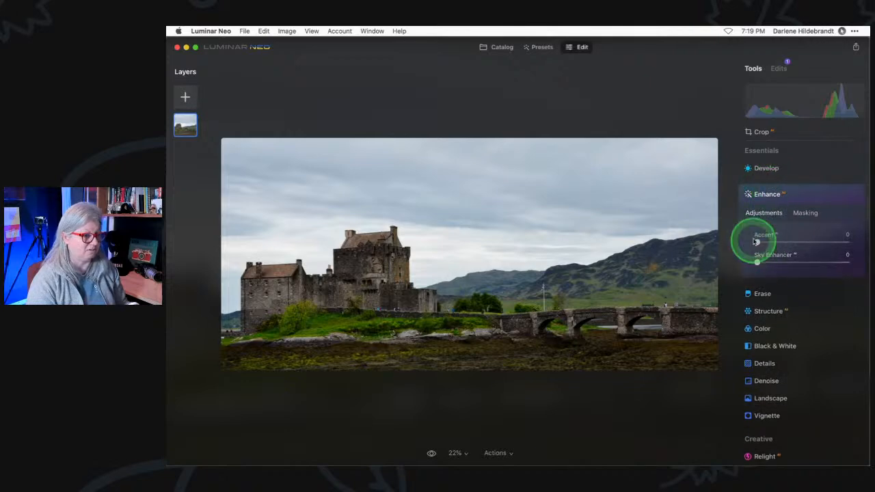
left_click_drag(758, 242, 809, 243)
left_click(764, 262)
left_click_drag(764, 262, 850, 261)
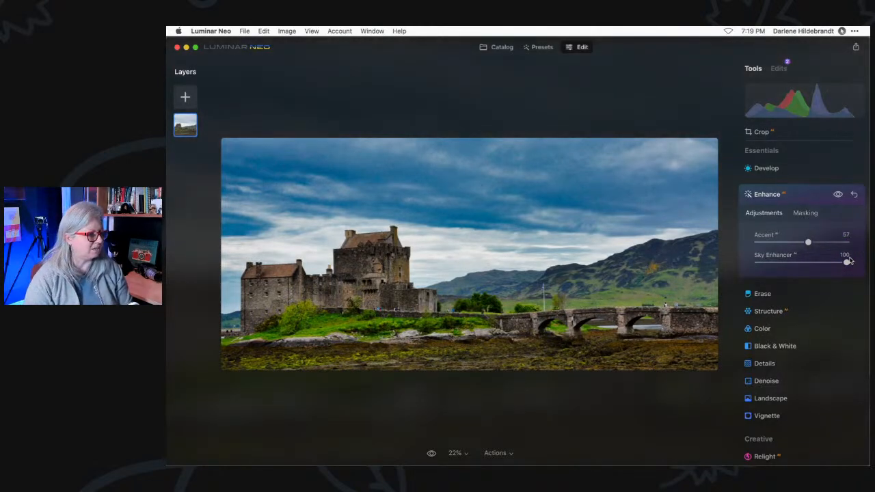
double_click(424, 193)
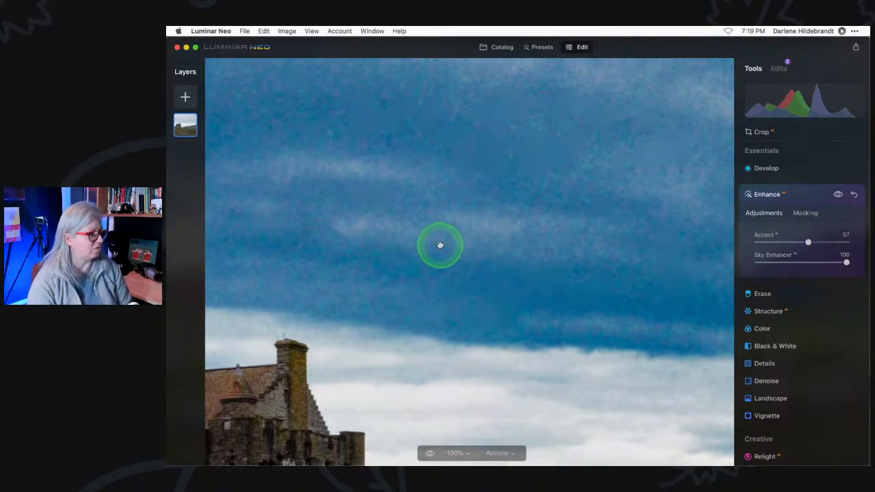
left_click_drag(780, 262, 790, 262)
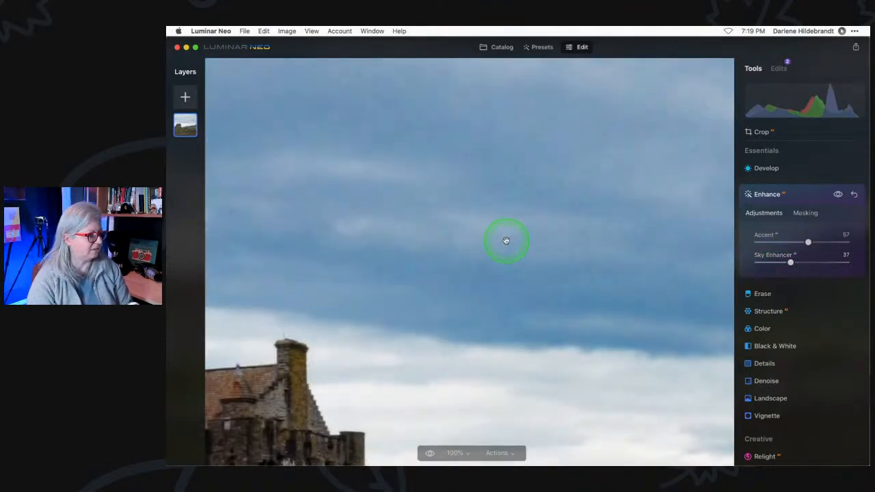
left_click_drag(790, 262, 788, 262)
left_click(586, 246)
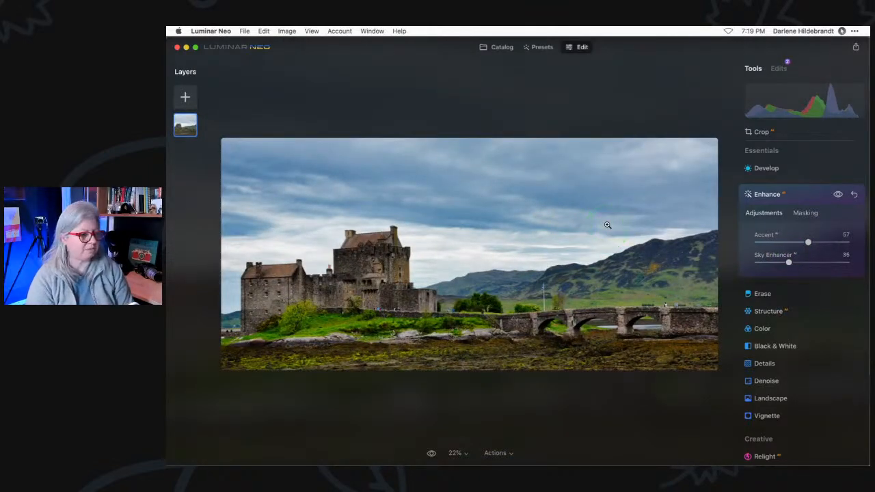
Set Enhance's Accent to 82, compare the castle photo with its original, and close Enhance.
left_click_drag(809, 243, 833, 238)
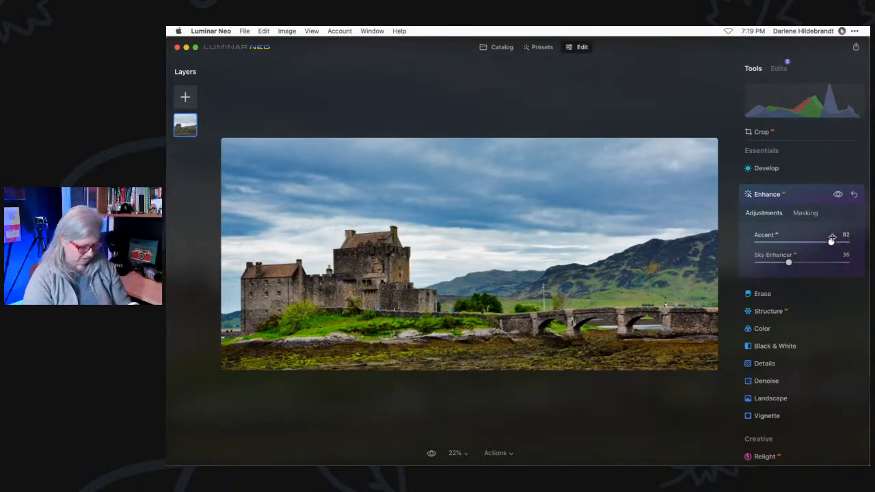
key("backslash")
key("backslash")
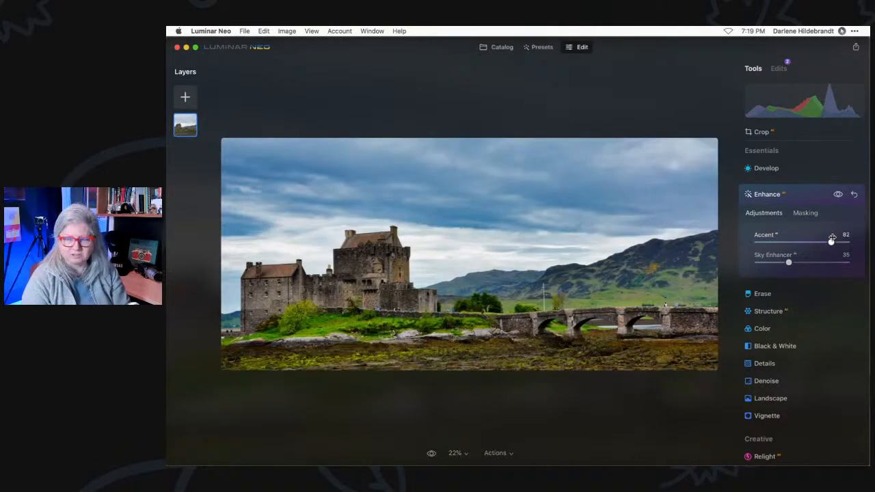
key("backslash")
key("backslash")
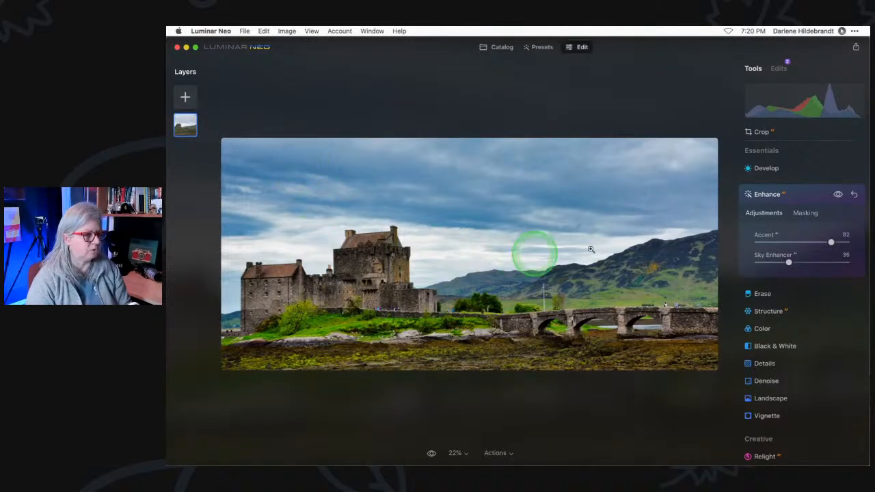
left_click(765, 195)
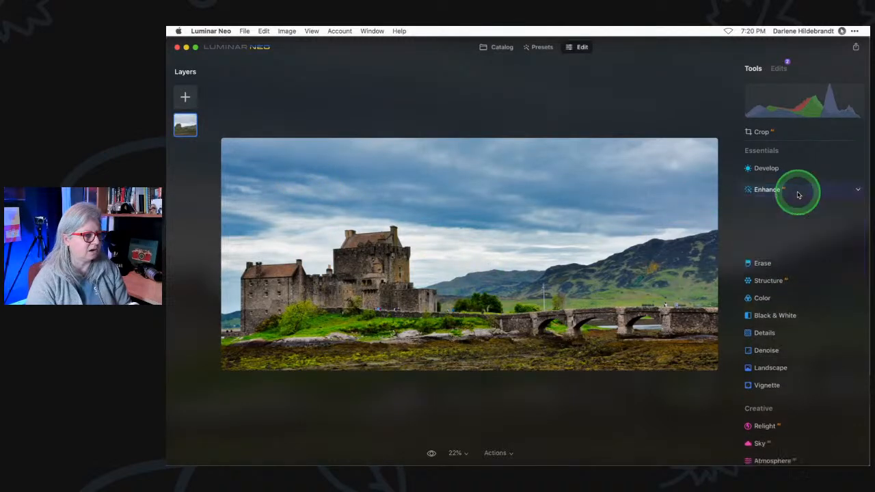
Inspect the sky up close for dust spots and remove them automatically with Erase.
left_click(644, 204)
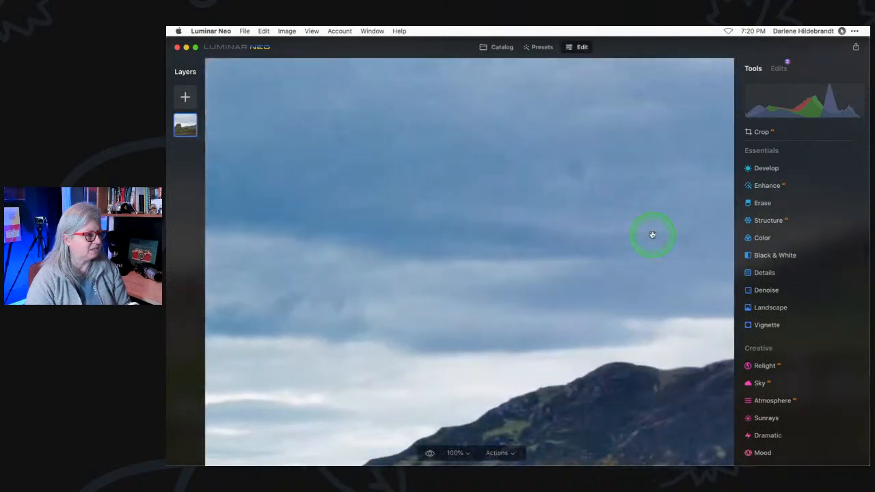
left_click(421, 214)
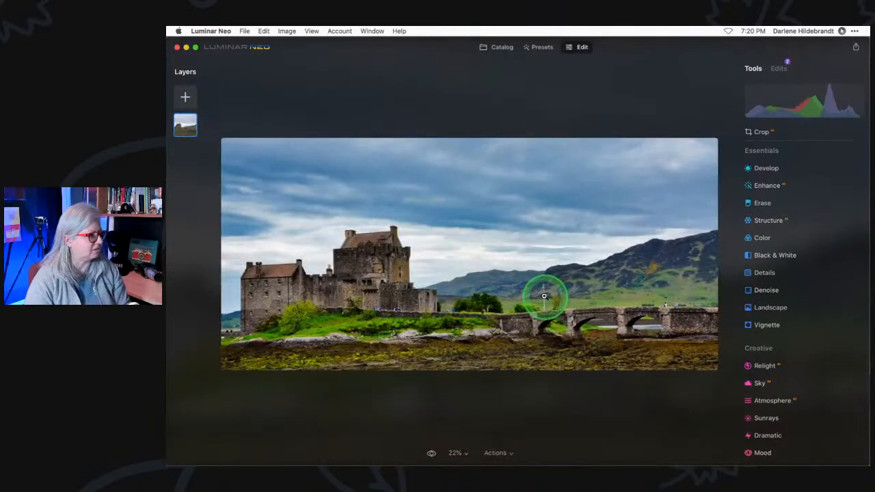
left_click(761, 203)
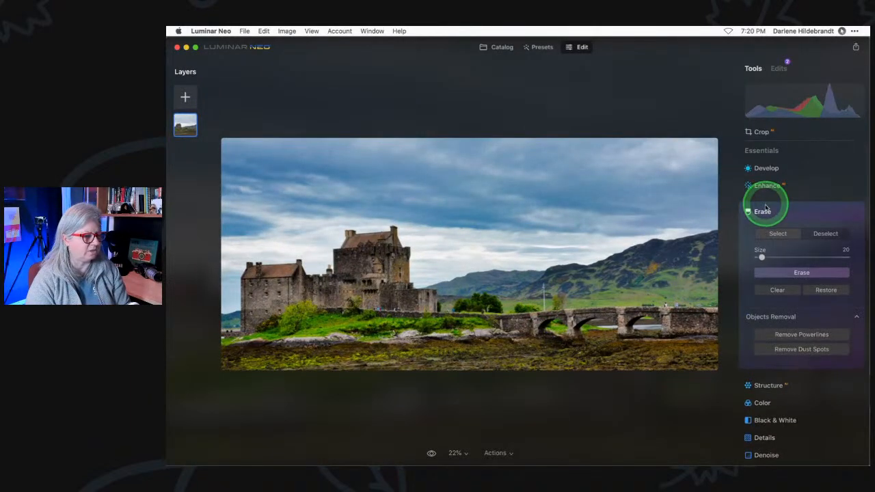
left_click(793, 350)
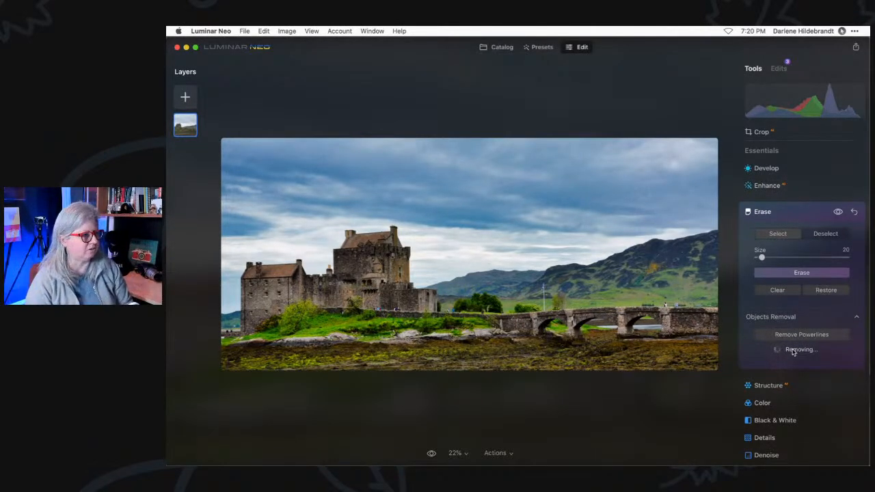
left_click(774, 353)
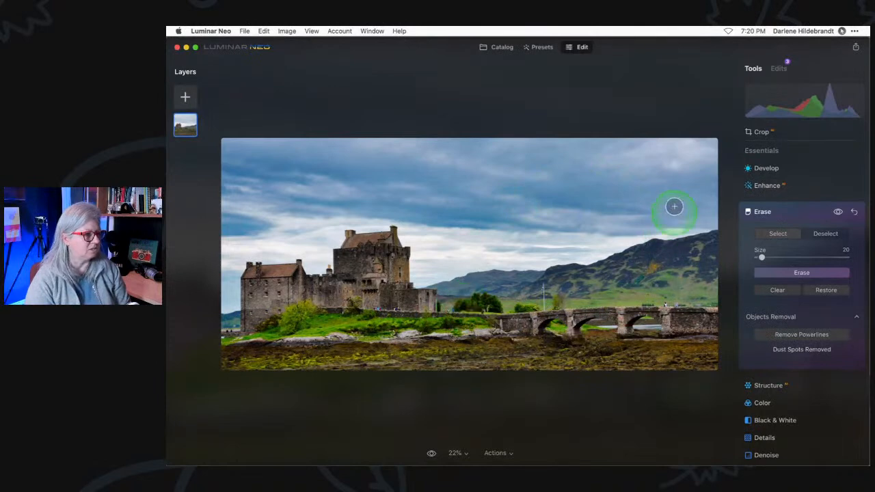
Mark a spot in the sky above the right-hand hills, erase it, and close Erase.
left_click(696, 205)
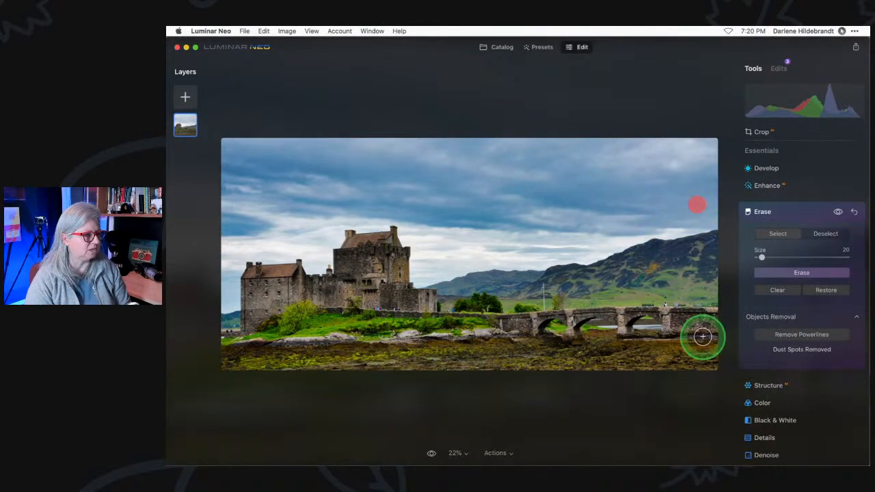
left_click(790, 273)
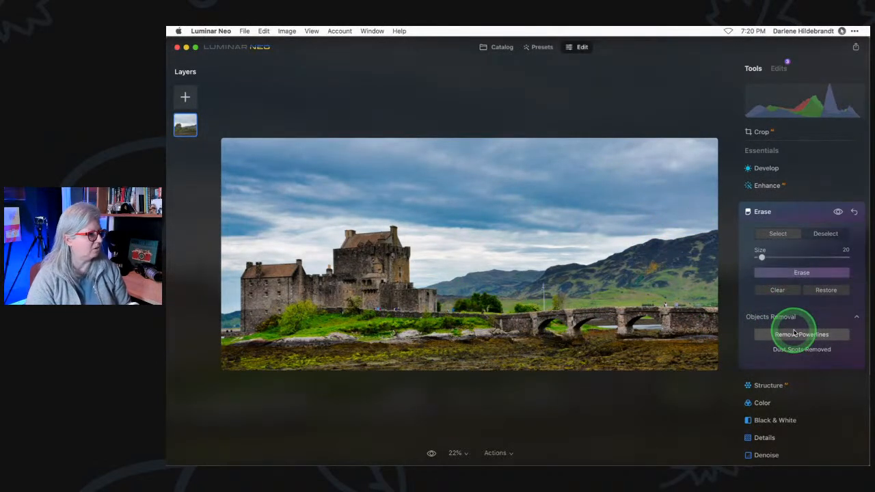
left_click(797, 208)
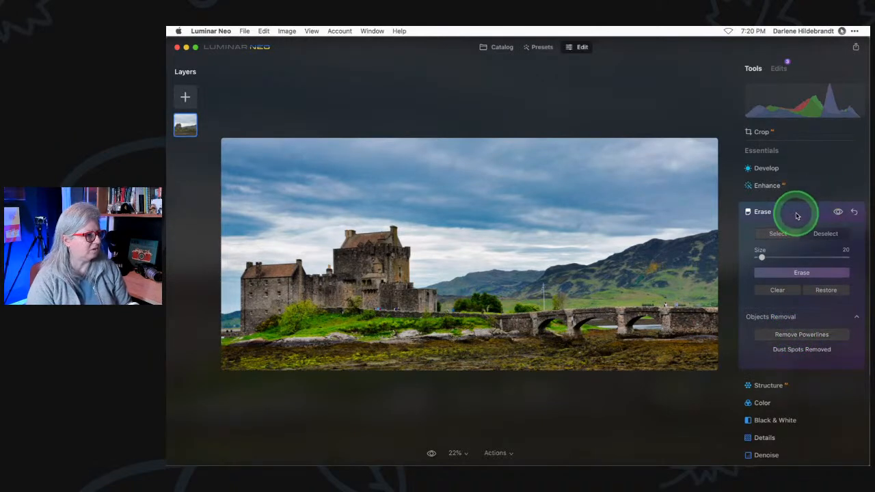
Apply Denoise with Luminosity 86, Color 9 and Boost 64, and compare the sky at 50% zoom with and without it.
scroll(797, 217, "down", 1)
left_click(771, 268)
scroll(771, 271, "down", 1)
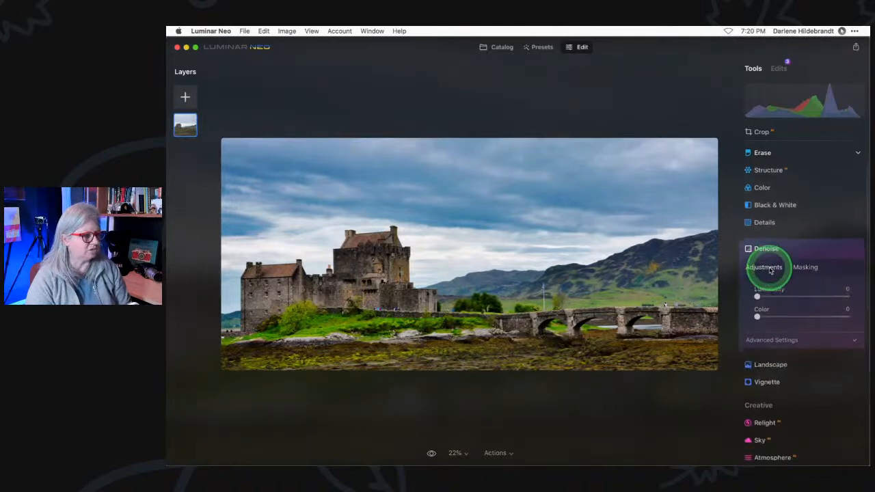
left_click(478, 201)
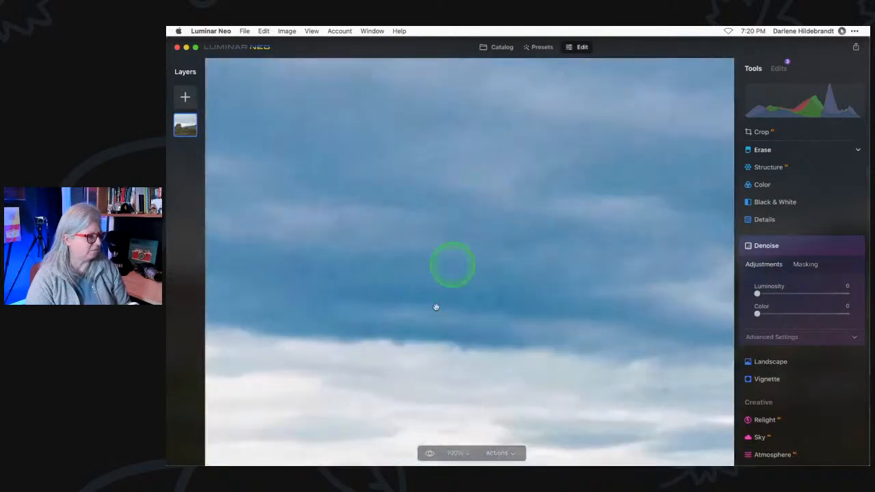
left_click(468, 439)
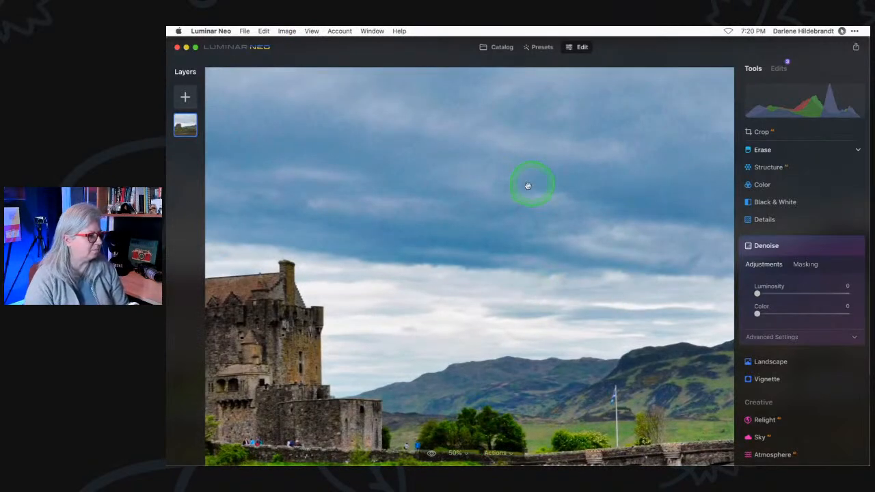
left_click_drag(757, 293, 808, 293)
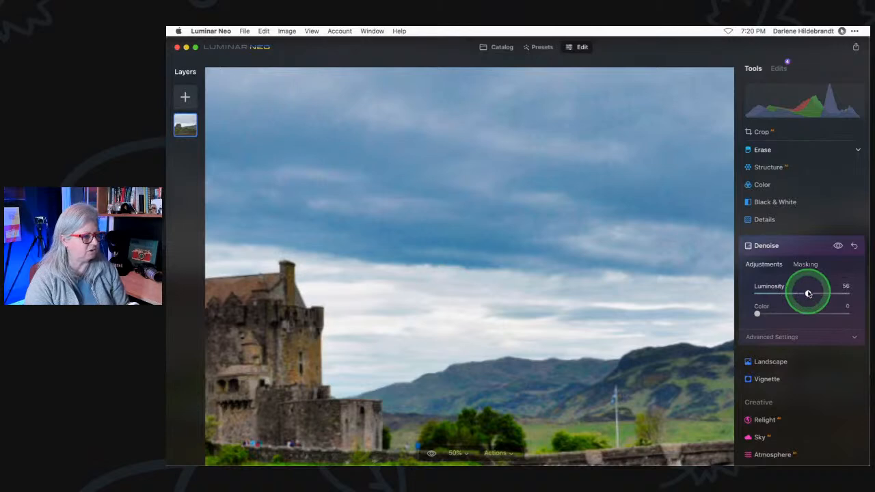
left_click(759, 337)
left_click_drag(759, 313, 766, 314)
left_click_drag(780, 363, 815, 365)
left_click_drag(808, 293, 835, 294)
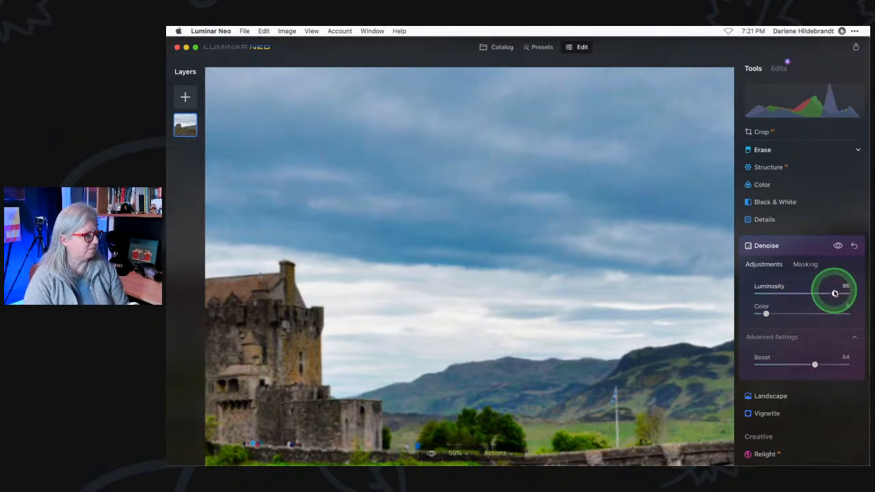
left_click(839, 246)
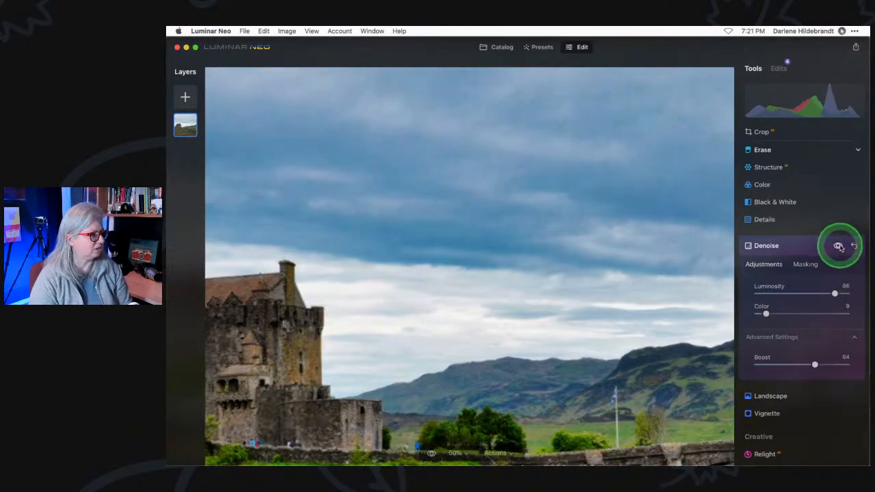
left_click(840, 247)
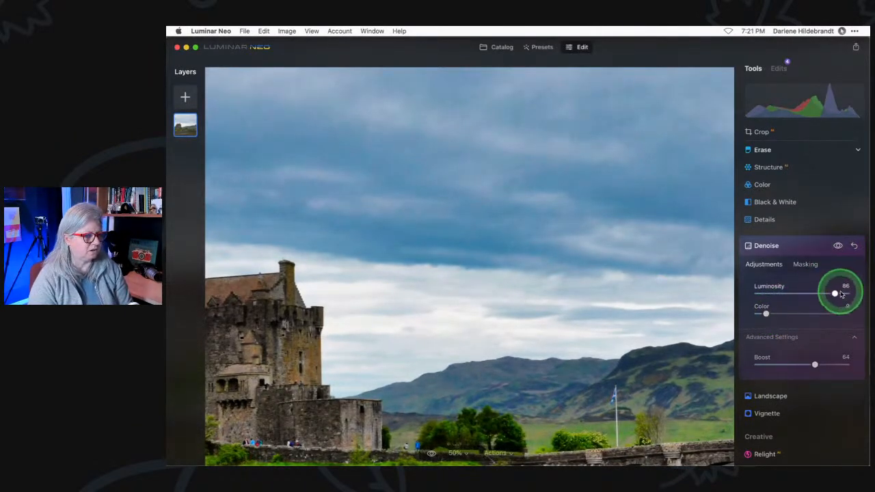
Set Denoise's Luminosity to 100, Color to 70 and Boost to 100, and check the effect on the sky and castle.
left_click(820, 313)
left_click_drag(820, 363, 854, 365)
left_click_drag(835, 294, 848, 293)
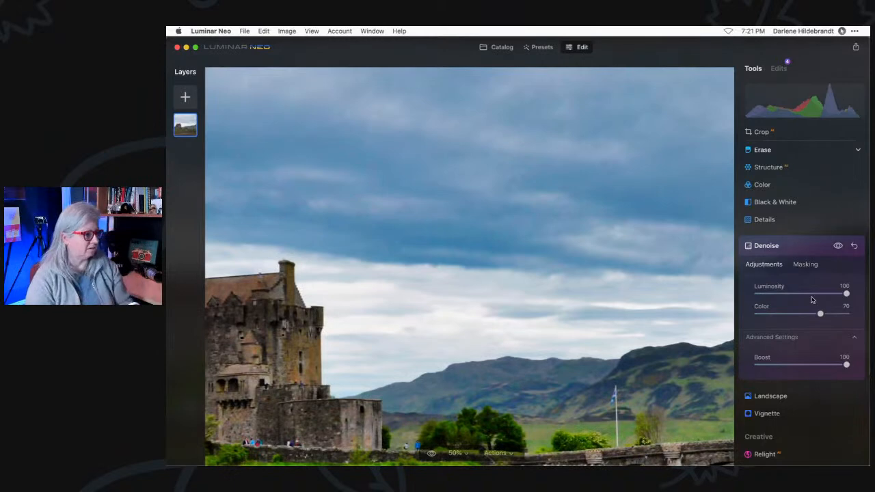
left_click(838, 245)
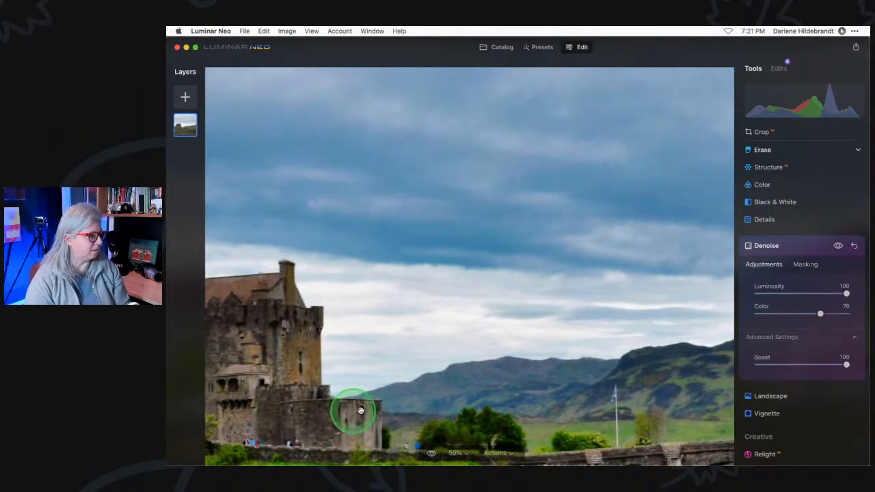
double_click(464, 349)
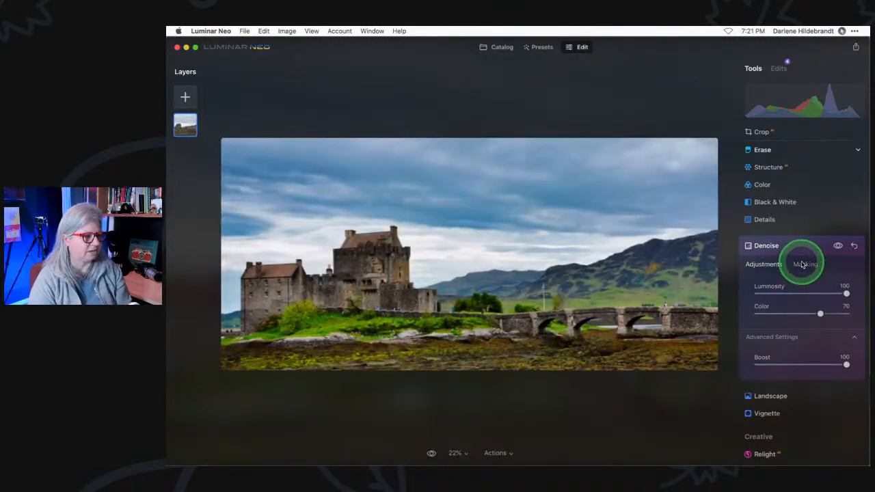
Limit Denoise to the sky with an AI mask.
left_click(804, 264)
left_click(769, 326)
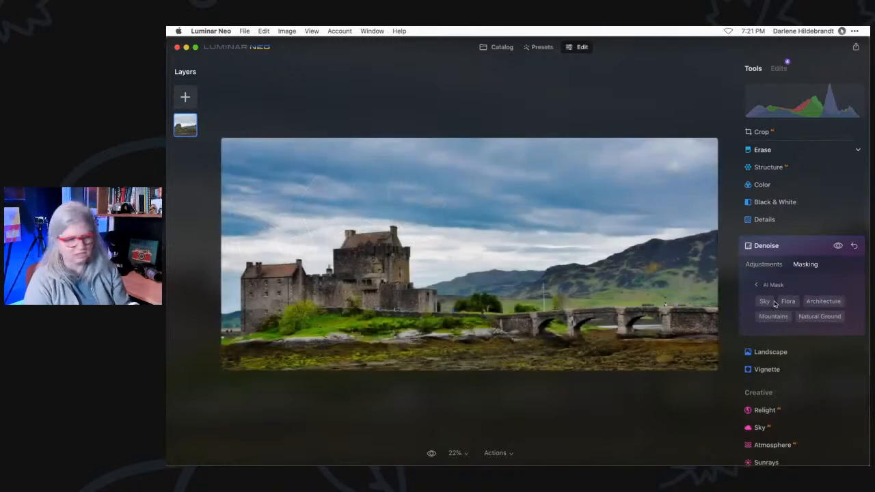
left_click(766, 301)
left_click(764, 301)
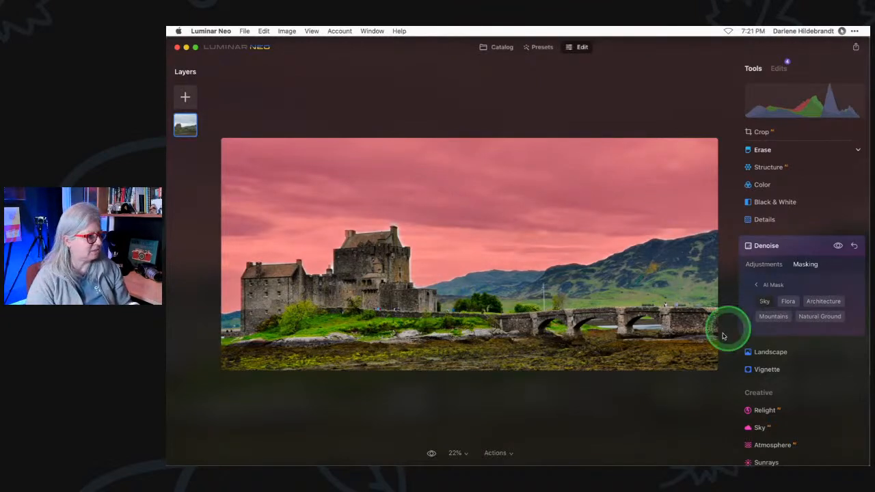
Check the coverage of Denoise's sky mask with the mask overlay, hide the overlay, and copy the mask.
left_click(756, 285)
left_click(827, 346)
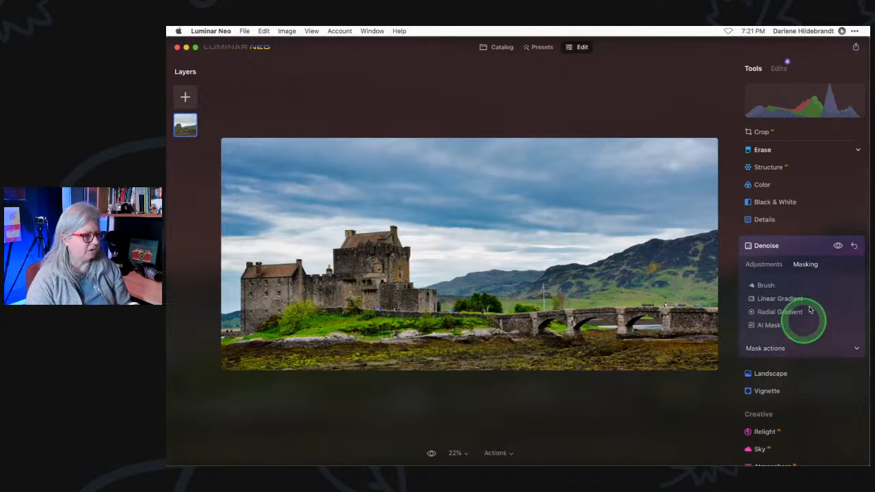
left_click(793, 348)
left_click(832, 381)
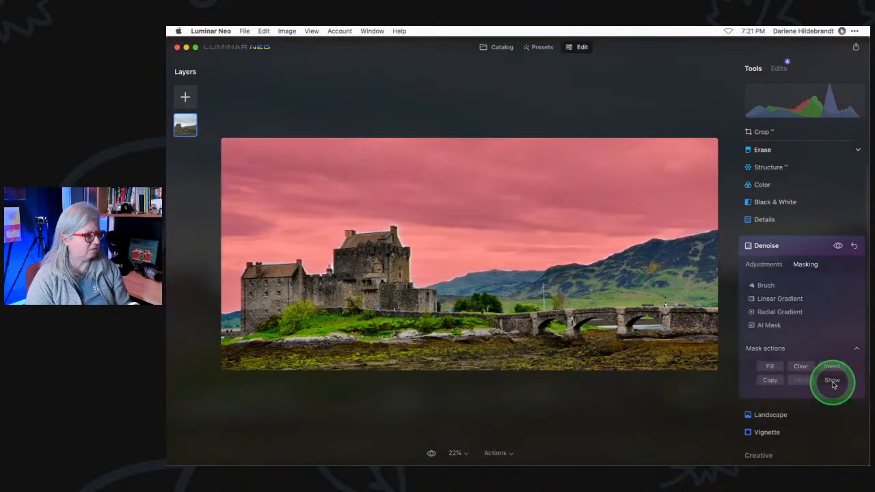
left_click(833, 381)
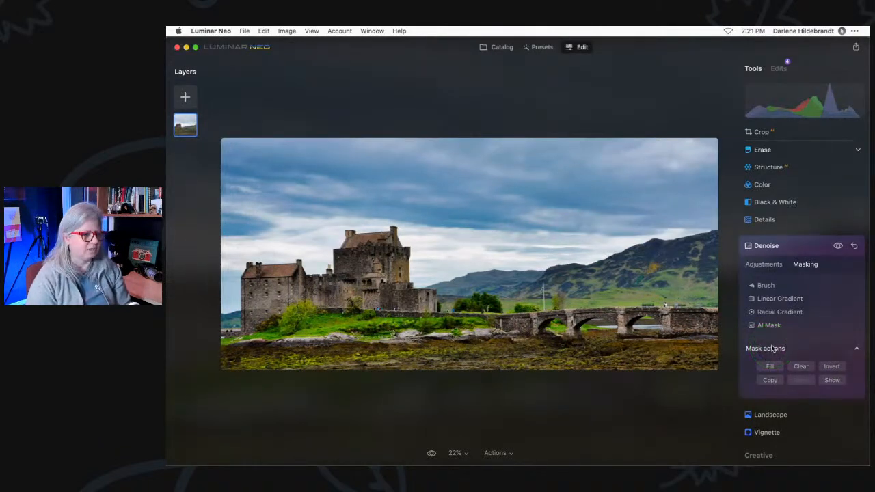
left_click(770, 381)
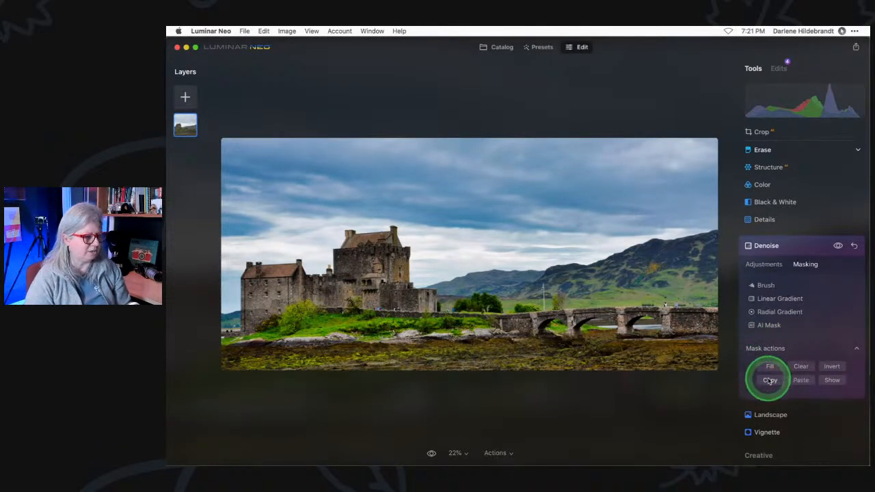
Close Denoise and apply Details with Medium Details 32 and Sharpen 16.
left_click(793, 250)
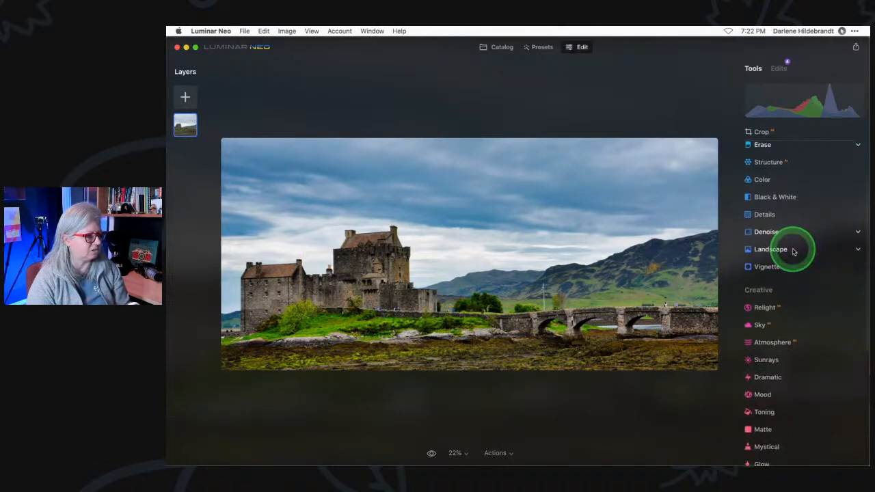
left_click(765, 224)
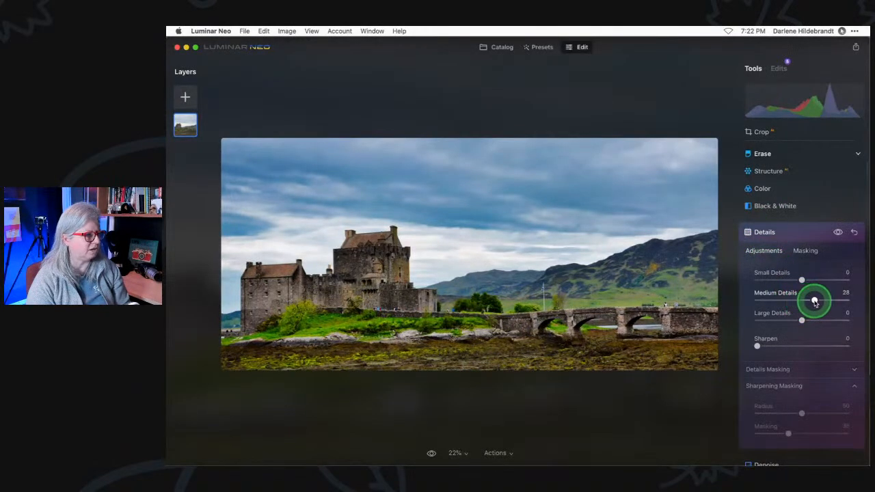
mouse_move(824, 303)
left_mouse_down()
mouse_move(835, 298)
mouse_move(817, 301)
left_mouse_up()
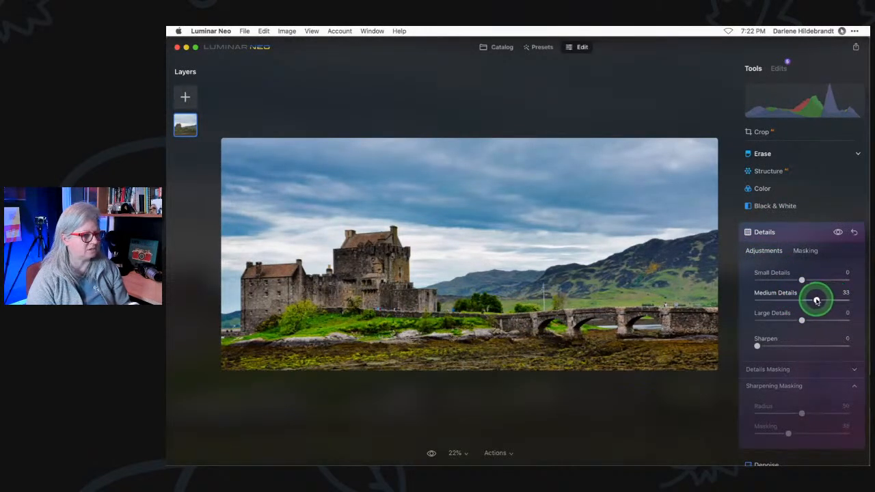
left_click_drag(758, 346, 772, 346)
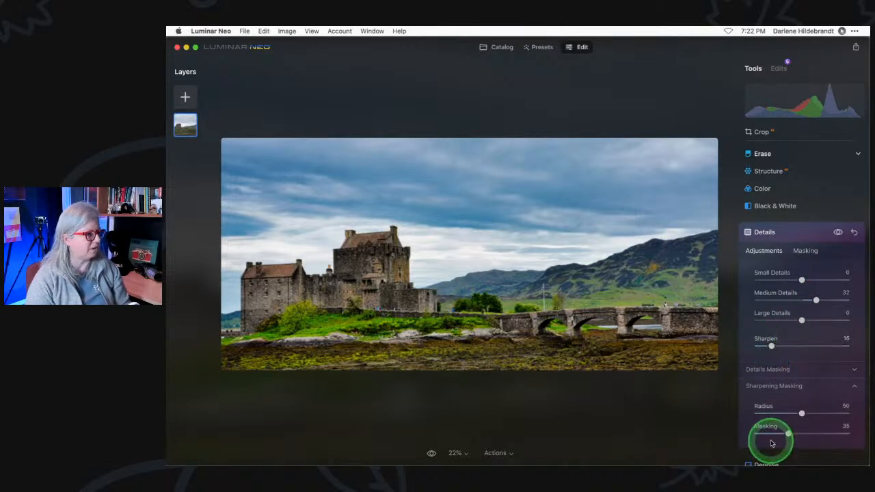
Paste the copied sky mask into Details and invert it so the effect covers the castle and land.
left_click(804, 251)
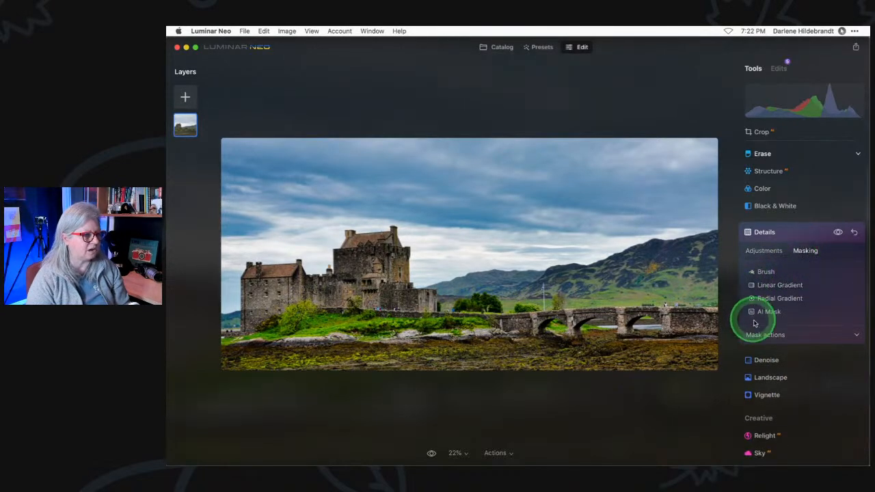
left_click(762, 334)
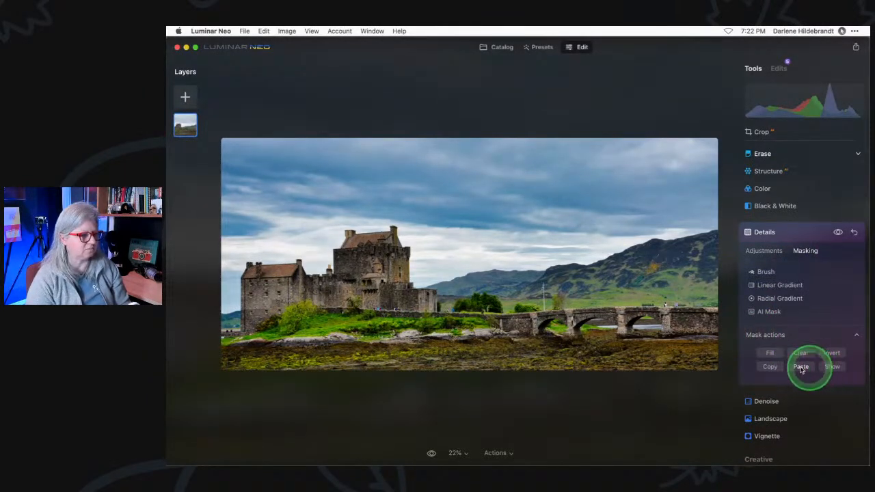
left_click(833, 367)
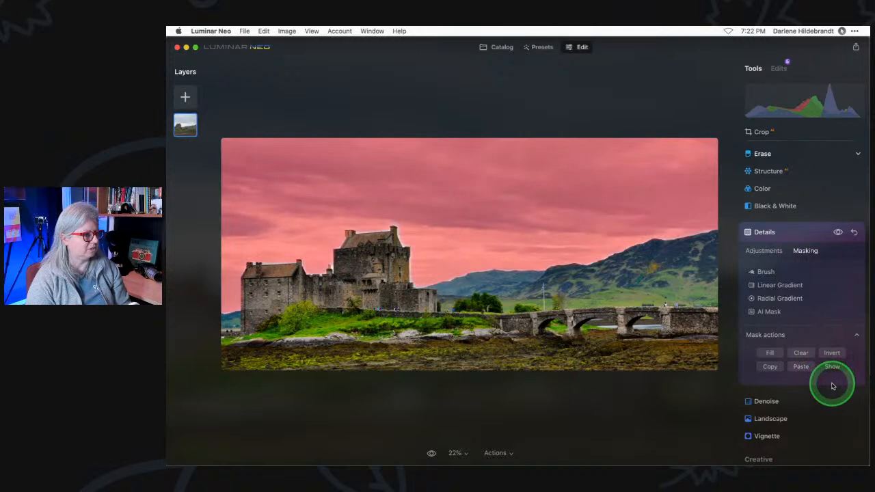
left_click(831, 353)
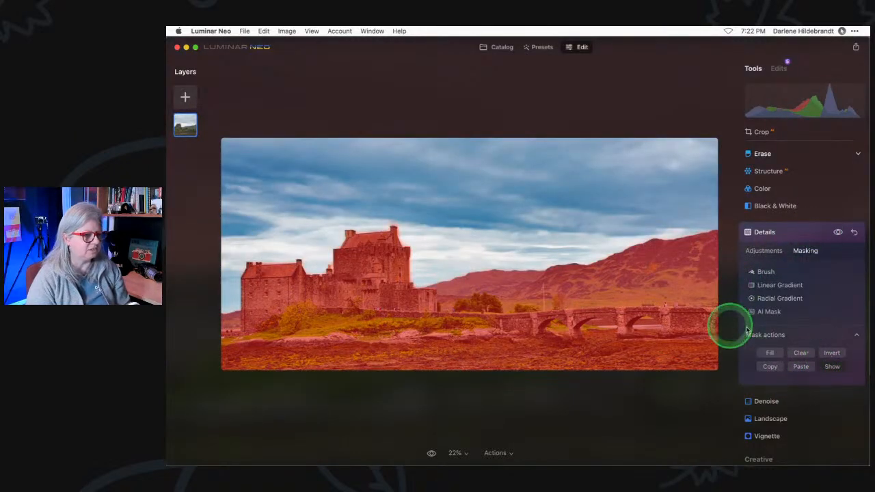
Compare the photo with and without the masked Details effect, and close Details.
left_click(762, 252)
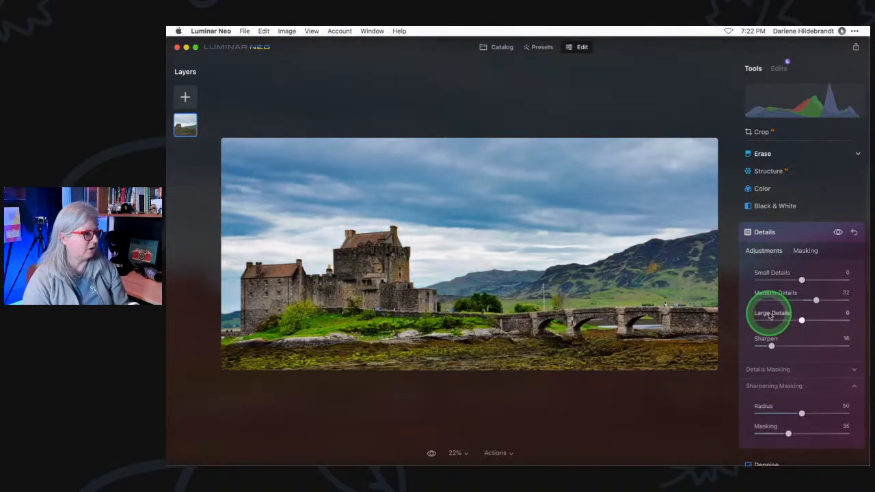
left_click(839, 232)
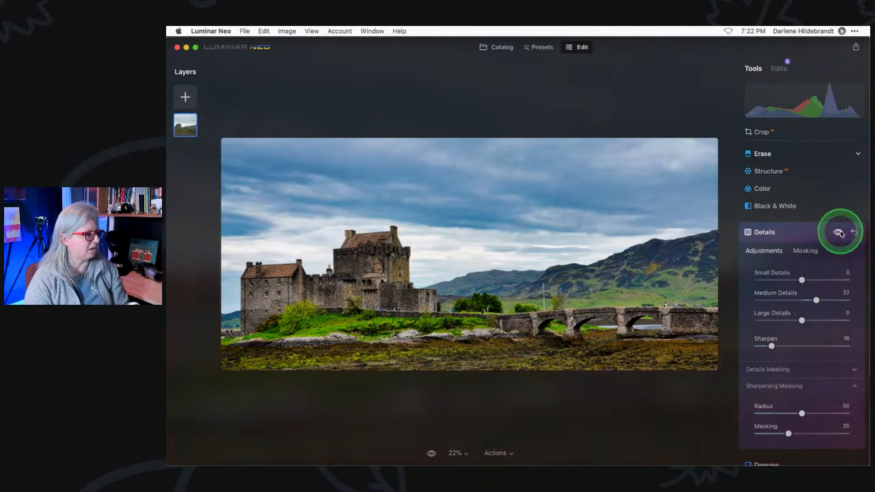
left_click(798, 232)
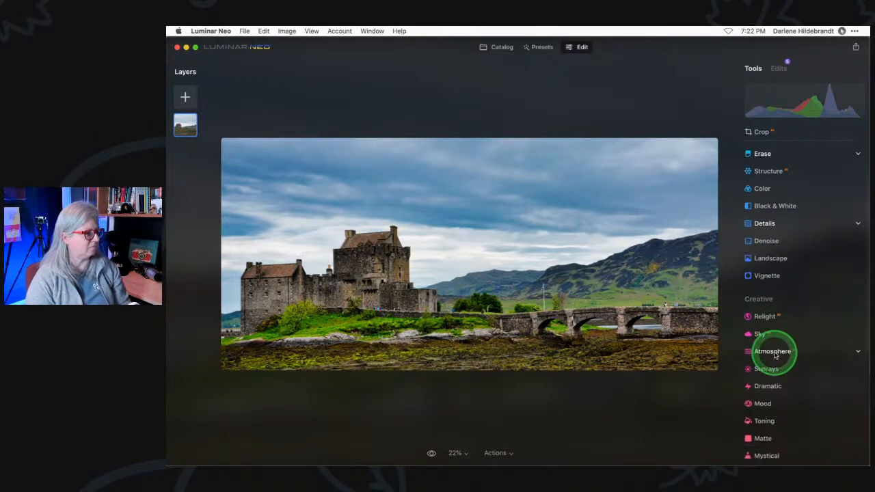
Apply Dramatic with Amount 27, Local Contrast 38 and Saturation -4, trying Amount 61 first.
scroll(775, 352, "down", 3)
left_click(768, 254)
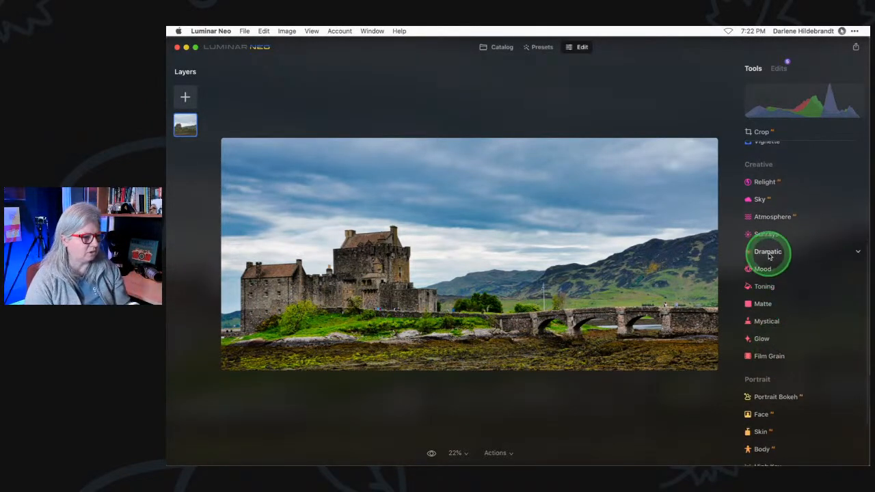
left_click_drag(758, 297, 815, 296)
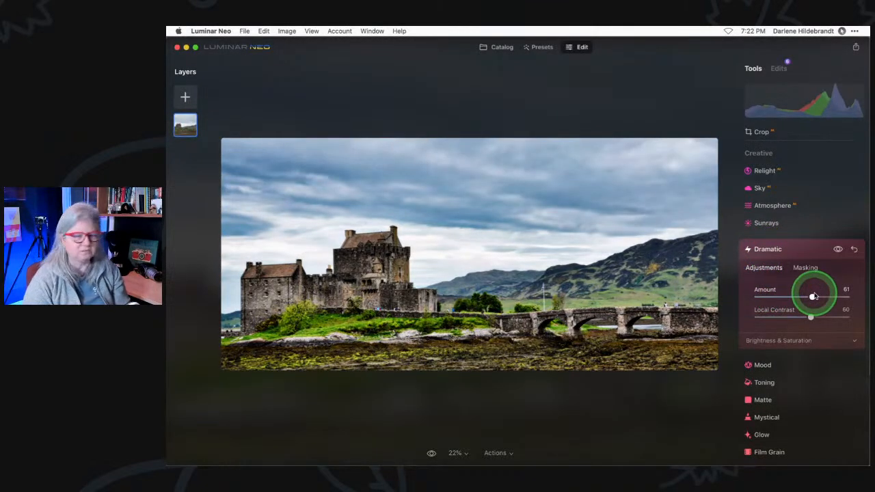
left_click(786, 340)
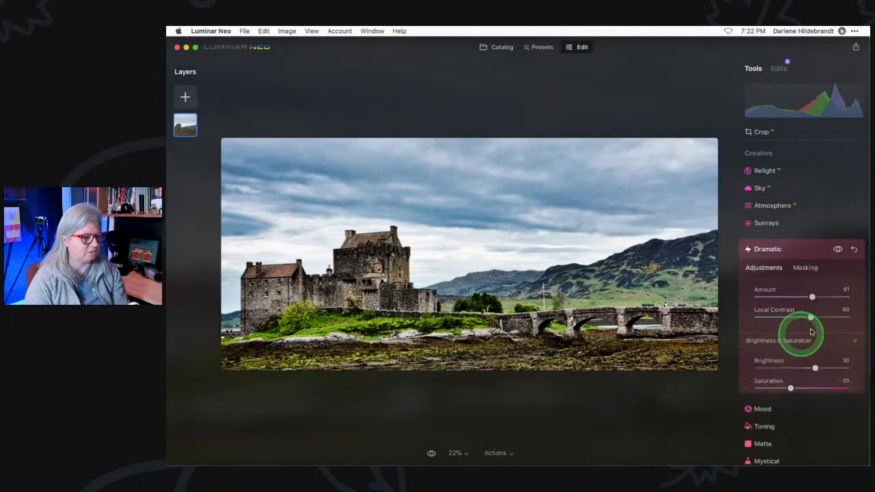
left_click_drag(811, 316, 791, 318)
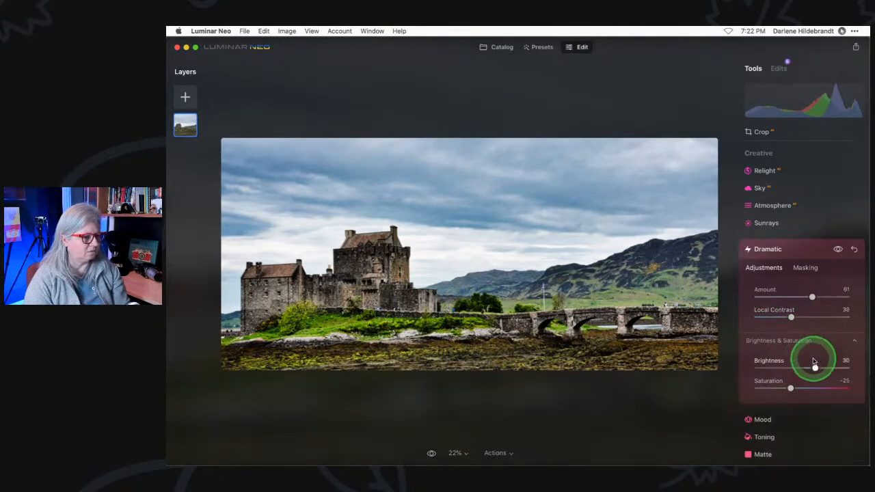
left_click_drag(791, 388, 800, 389)
left_click_drag(812, 297, 770, 297)
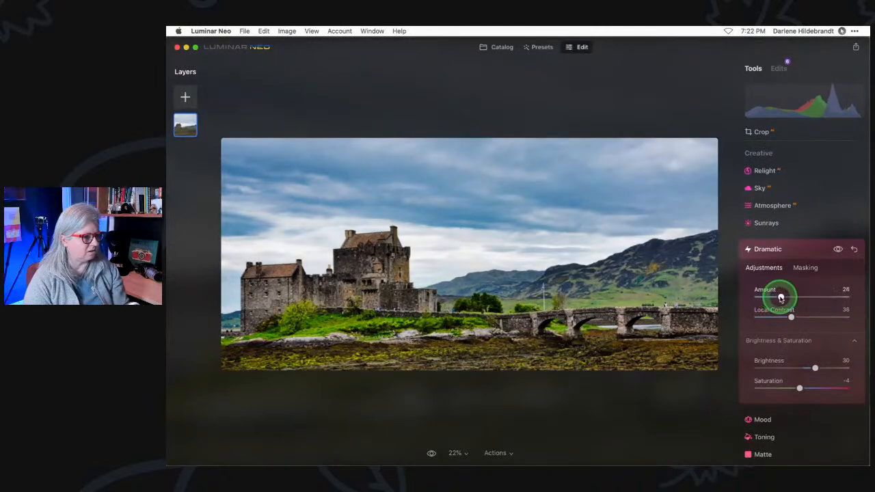
Set Dramatic's Amount to 42, Local Contrast to 66 and Brightness to -8.
left_click_drag(812, 316, 760, 315)
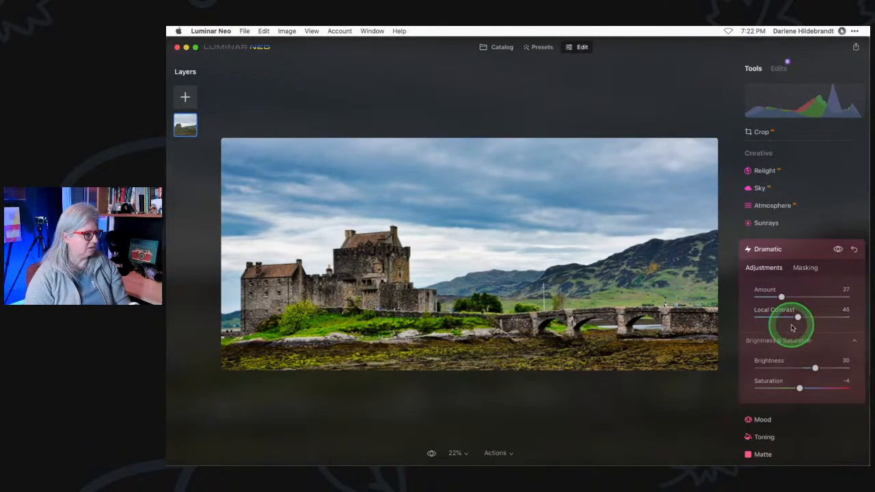
left_click_drag(815, 368, 797, 370)
left_click_drag(798, 317, 800, 299)
left_click(781, 295)
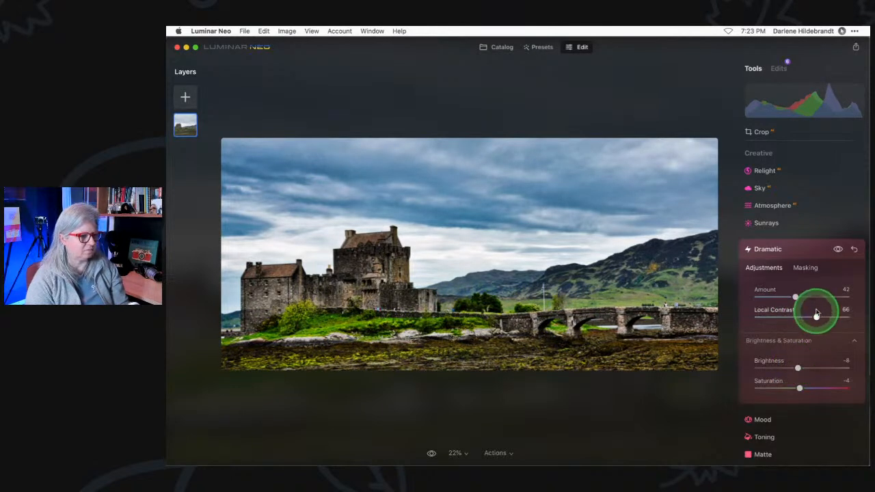
Mask Dramatic with the inverted sky mask so the effect covers only the castle and land.
left_click(805, 268)
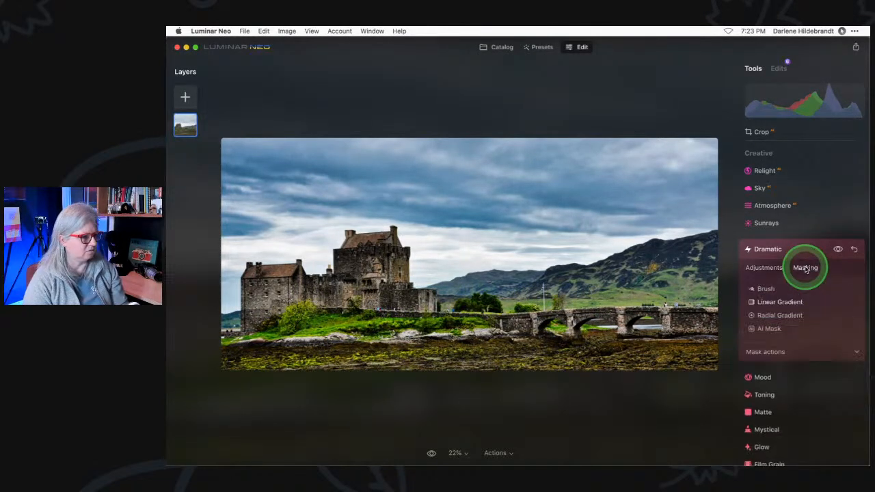
left_click(774, 352)
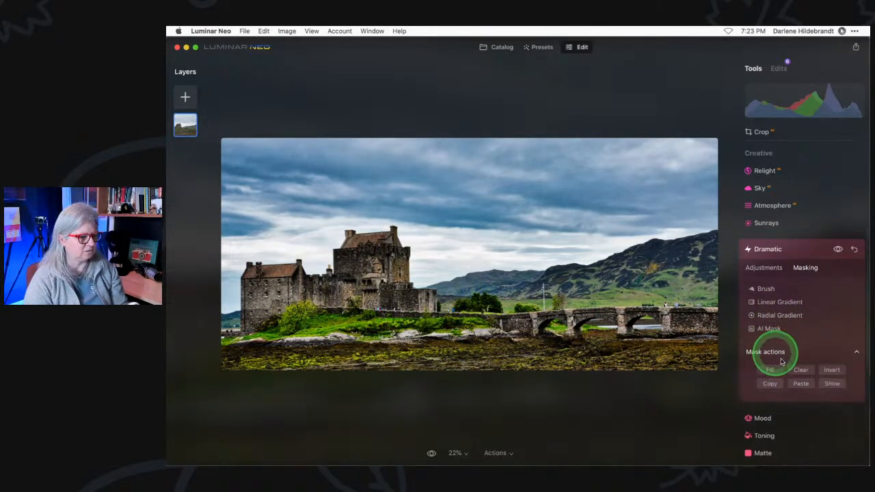
left_click(833, 370)
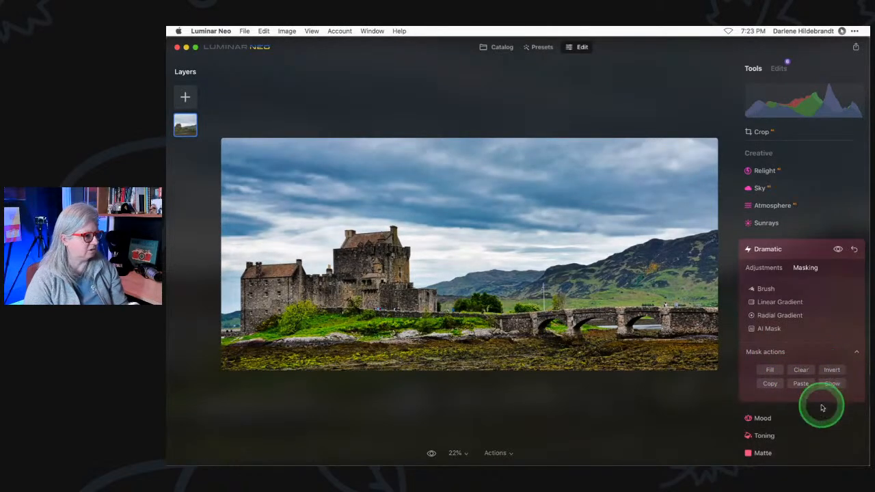
left_click(832, 370)
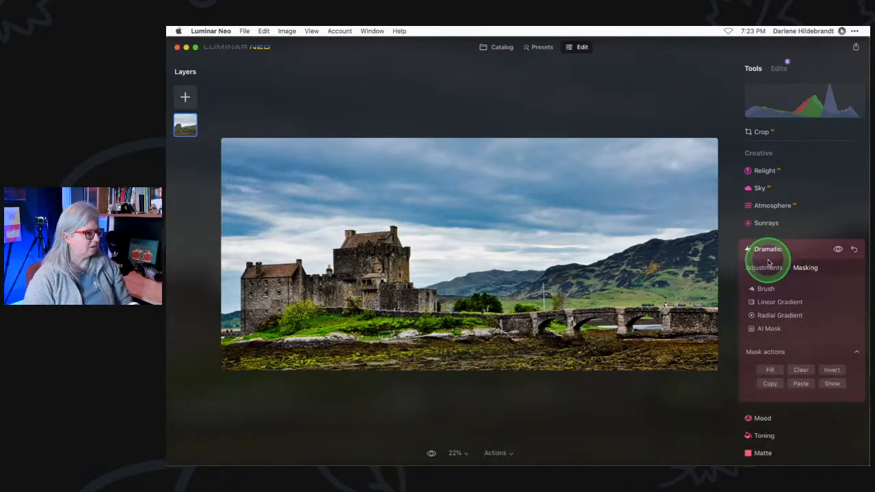
Compare the photo with and without the masked Dramatic effect, and close Dramatic.
left_click(838, 250)
left_click(838, 250)
left_click(838, 250)
left_click(838, 250)
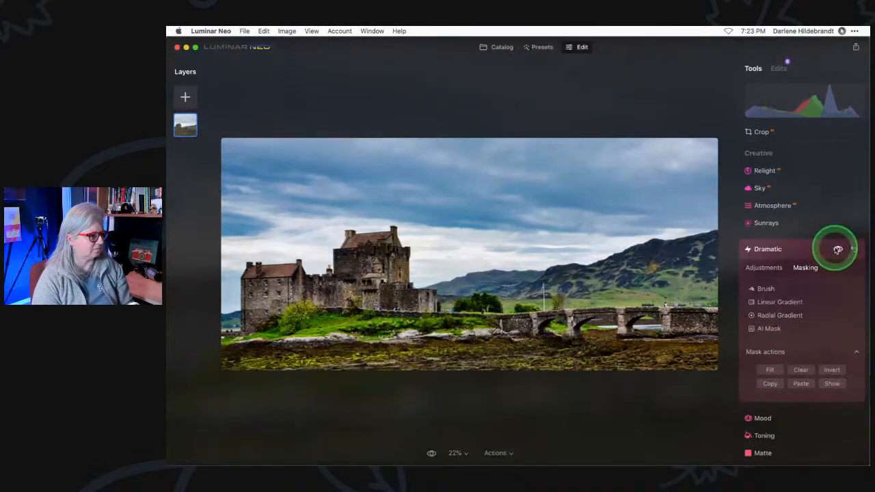
left_click(797, 250)
Add a vignette with Amount -78, Size 0 and Feather -100, trying Amount -33 first.
scroll(797, 251, "up", 5)
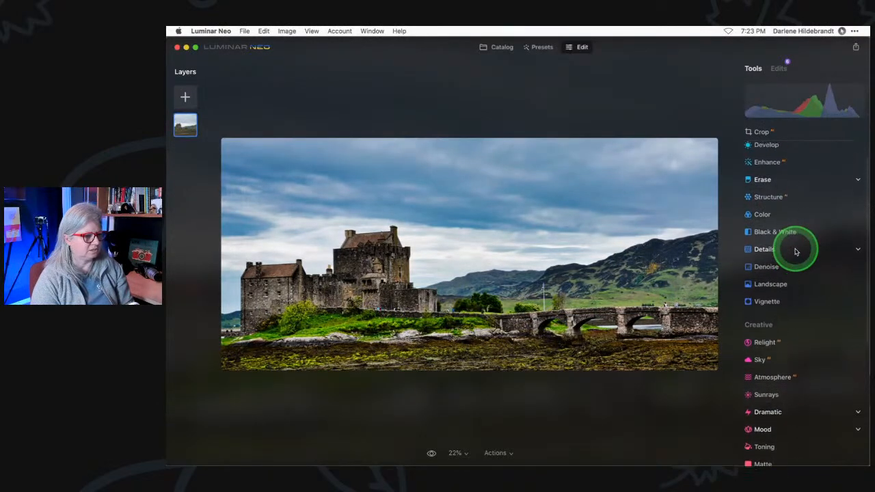
left_click(779, 307)
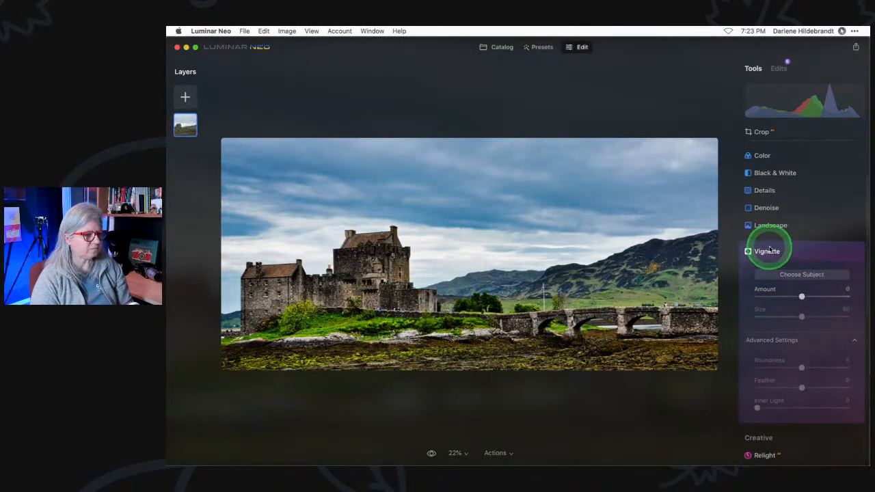
left_click_drag(801, 296, 787, 296)
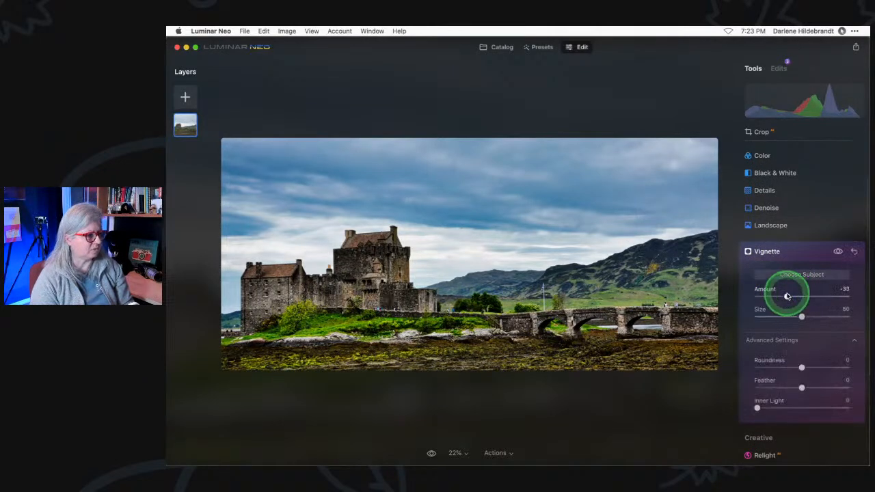
left_click(800, 389)
left_click_drag(800, 389, 729, 383)
left_click(788, 295)
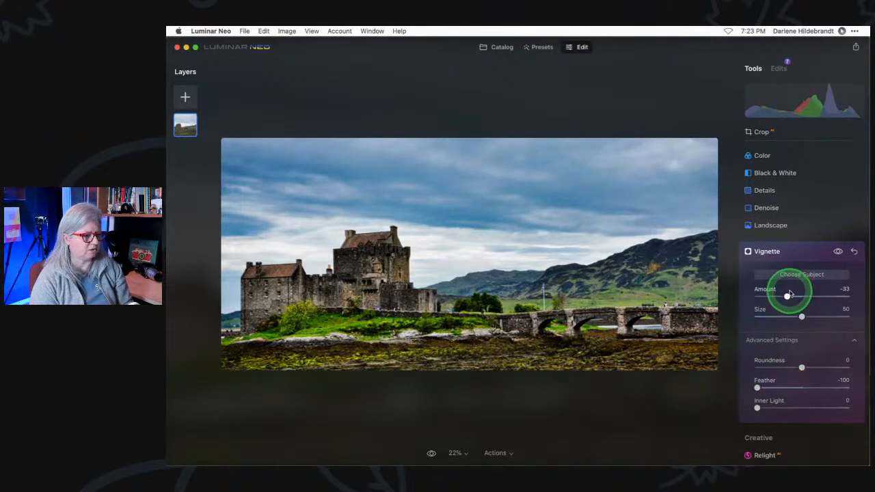
left_click_drag(782, 296, 757, 316)
Choose the castle as the vignette's subject so the bright area is centered on it.
left_click(801, 275)
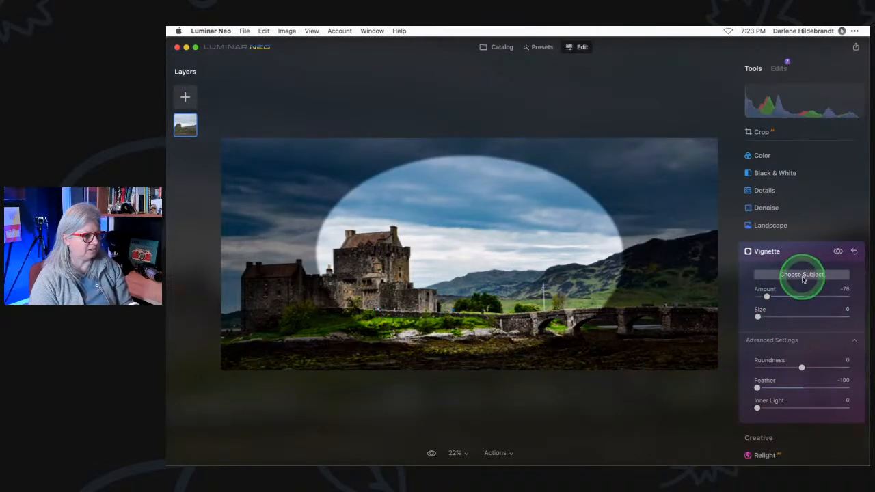
left_click(389, 272)
left_click(383, 268)
left_click(378, 275)
left_click(389, 294)
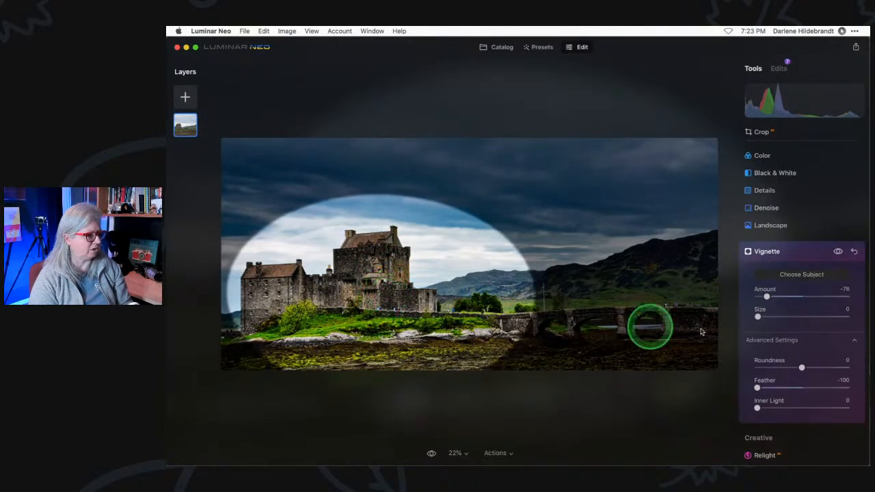
Soften the vignette to Feather 62 and Amount -44, and close Vignette.
left_click_drag(757, 388, 830, 389)
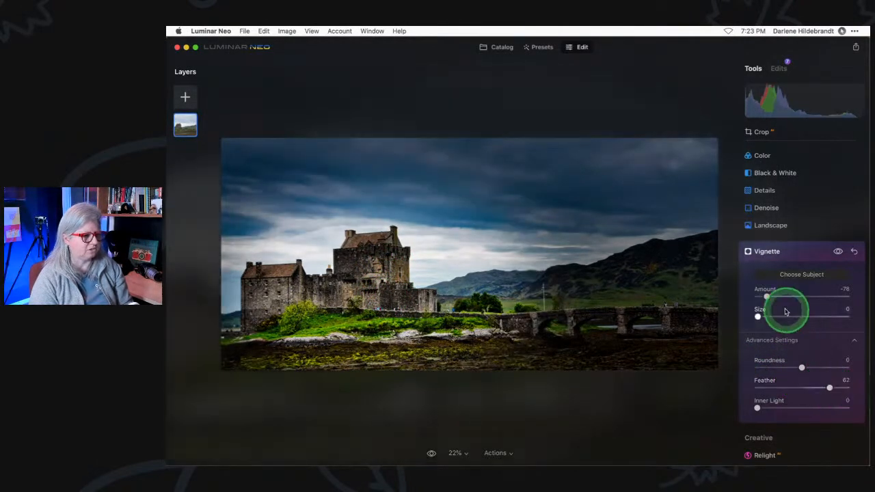
left_click_drag(767, 297, 793, 295)
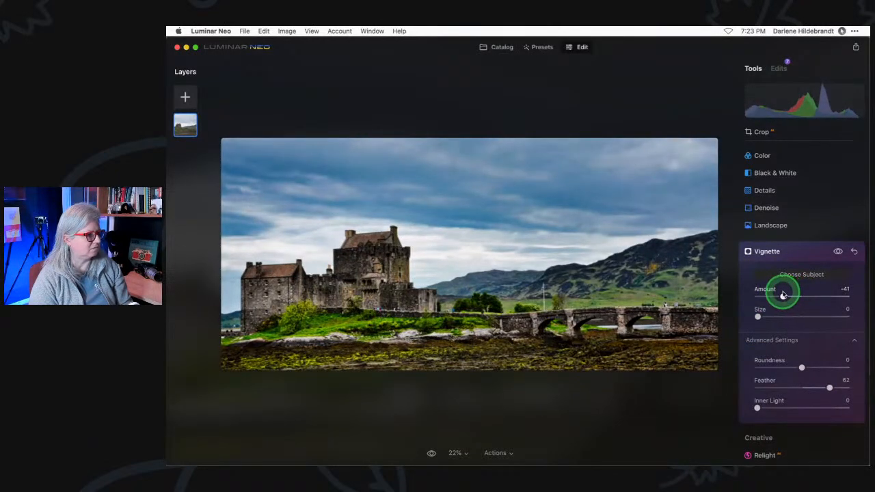
left_click_drag(782, 294, 782, 294)
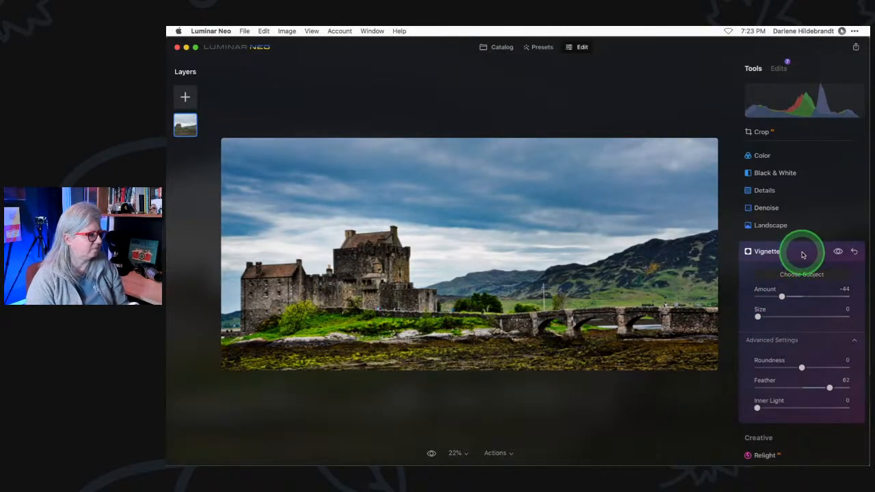
left_click(803, 255)
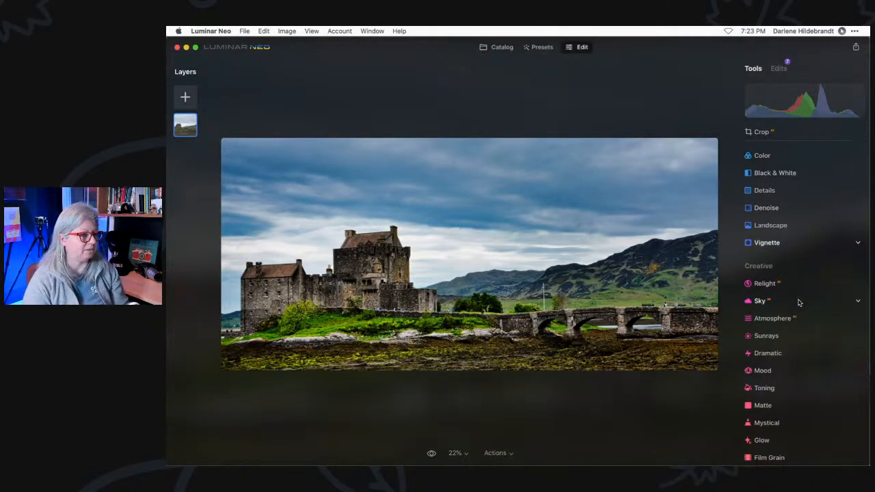
Convert the photo to black and white with Luminance at Yellow 61, Green 65, Cyan -58 and Blue -42.
left_click(780, 173)
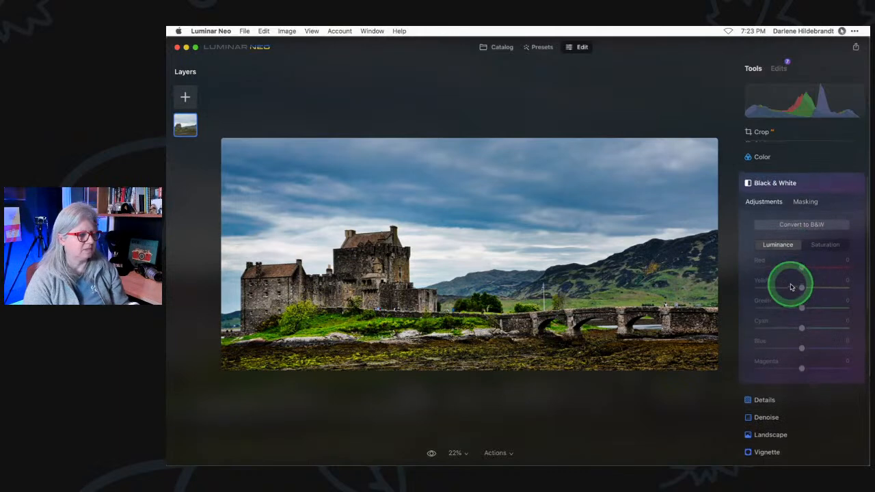
left_click(795, 233)
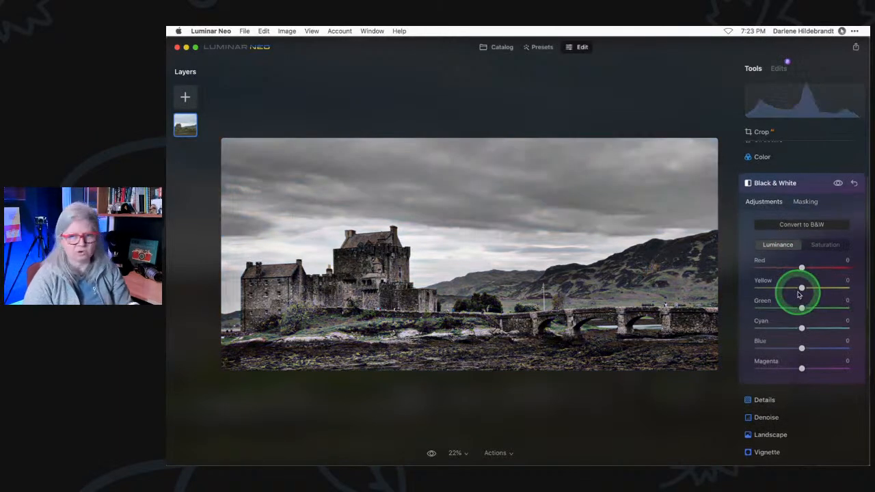
left_click(801, 288)
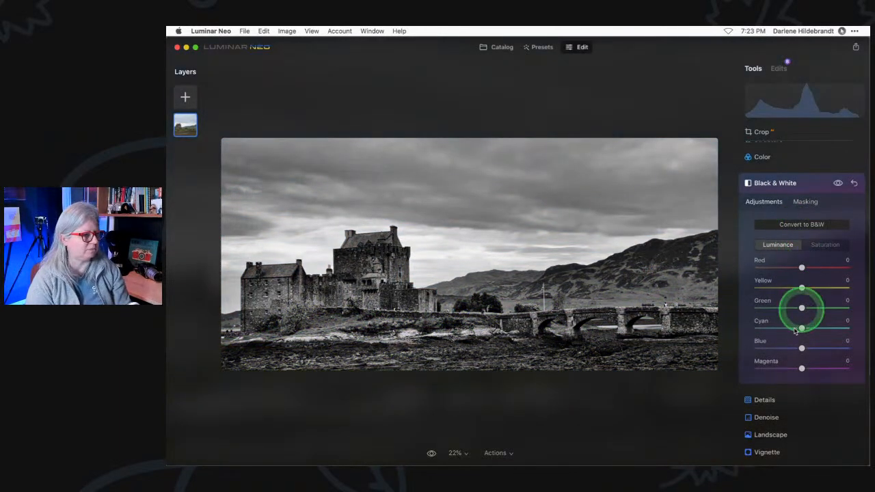
left_click(802, 348)
mouse_move(801, 348)
left_mouse_down()
mouse_move(735, 344)
mouse_move(822, 346)
mouse_move(799, 347)
left_mouse_up()
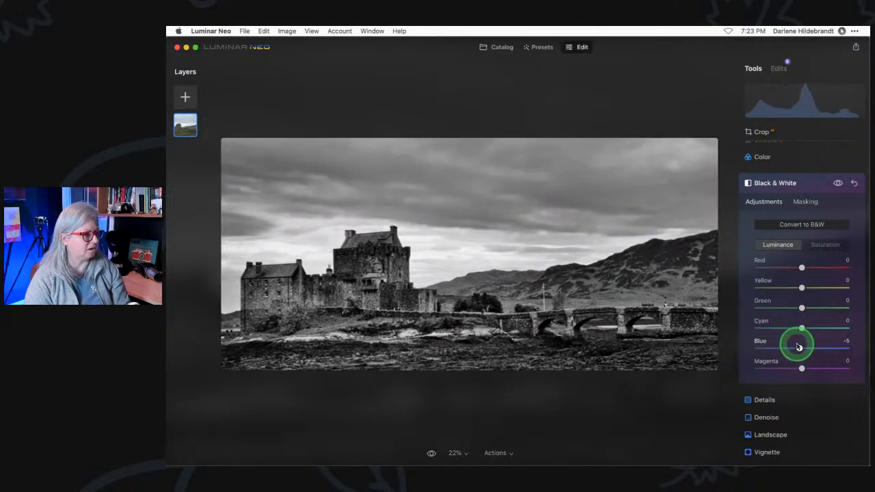
left_click_drag(802, 308, 830, 307)
left_click(802, 287)
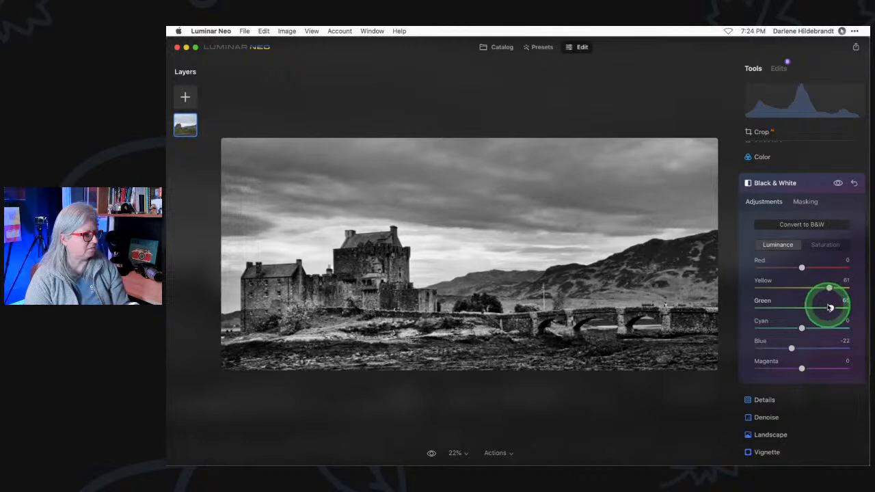
left_click_drag(802, 330, 786, 350)
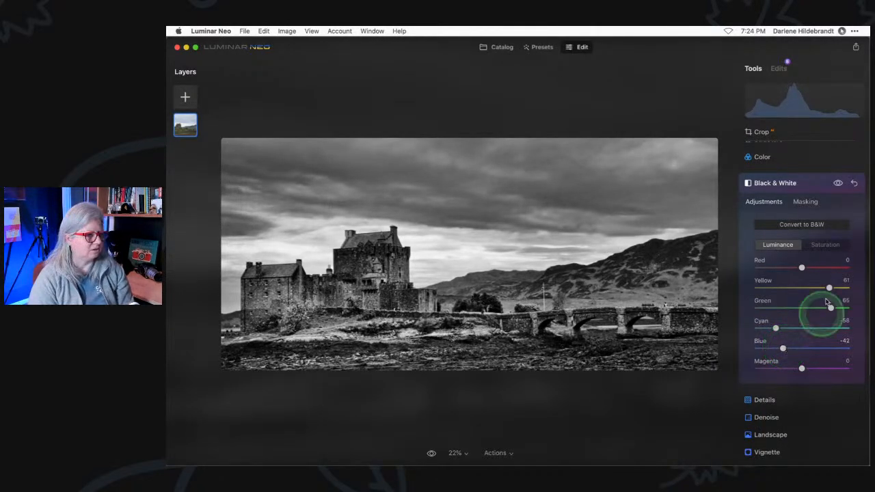
Set the Black & White Saturation to Red 14, Yellow 12, Green 10, Cyan 11, Blue 10 and Magenta 12.
left_click(827, 249)
left_click(757, 268)
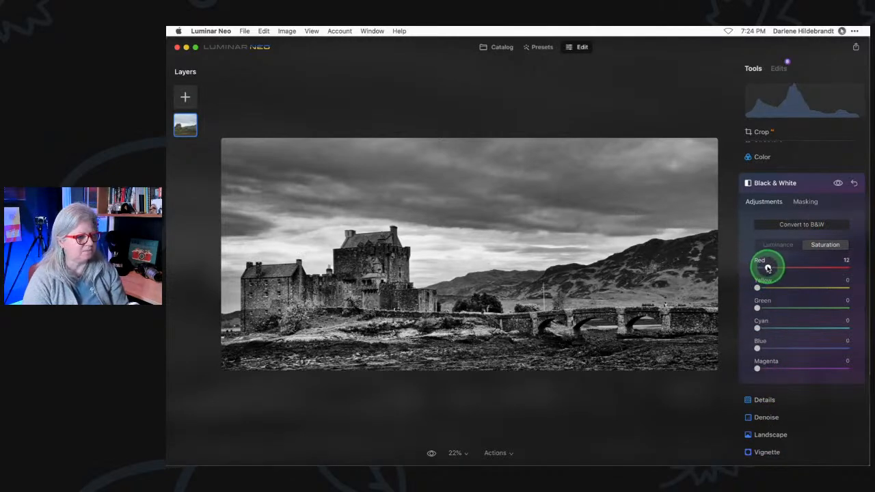
left_click_drag(757, 287, 766, 308)
left_click_drag(757, 328, 766, 348)
left_click_drag(757, 368, 767, 369)
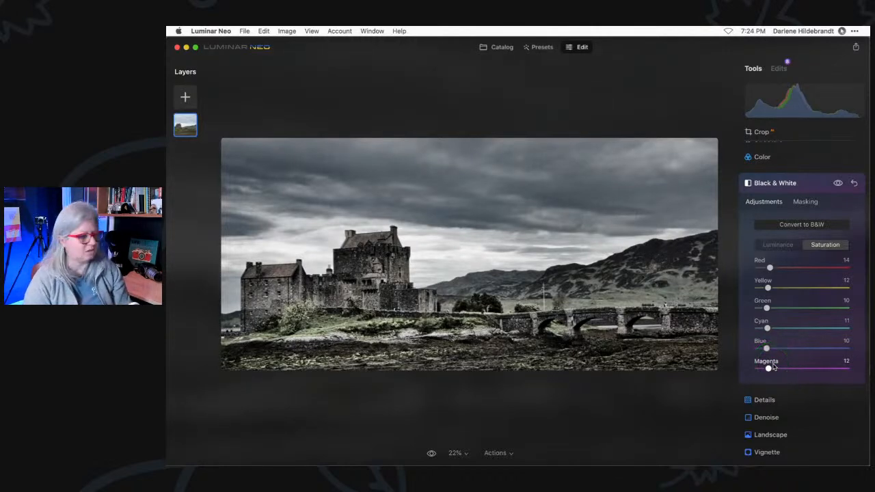
Set the Black & White Saturation to Red, Yellow and Magenta 21, and Green, Cyan and Blue 20.
left_click(775, 344)
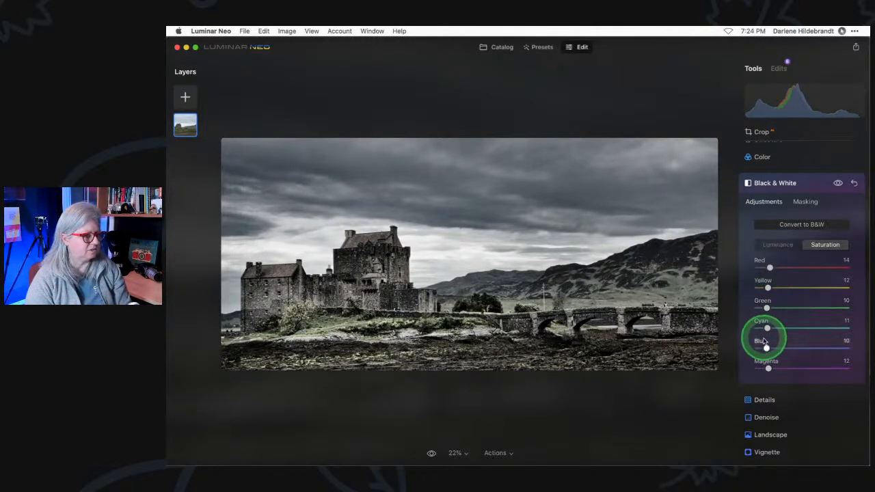
left_click_drag(767, 348, 775, 348)
left_click_drag(767, 328, 775, 329)
left_click_drag(769, 368, 775, 367)
left_click_drag(766, 308, 776, 308)
left_click_drag(768, 287, 776, 288)
left_click_drag(770, 267, 776, 267)
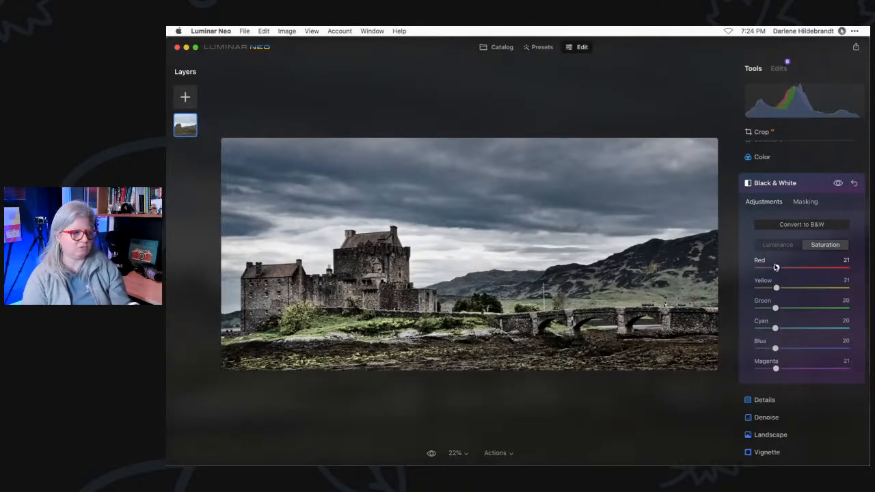
Return to the Luminance settings and compare the photo with and without the Black & White effect.
left_click(778, 244)
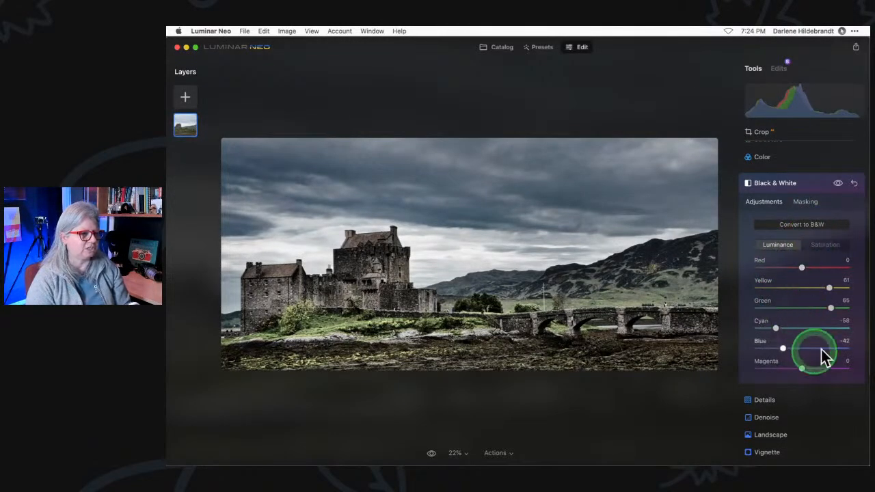
left_click(838, 183)
left_click(838, 183)
left_click(838, 183)
left_click(839, 184)
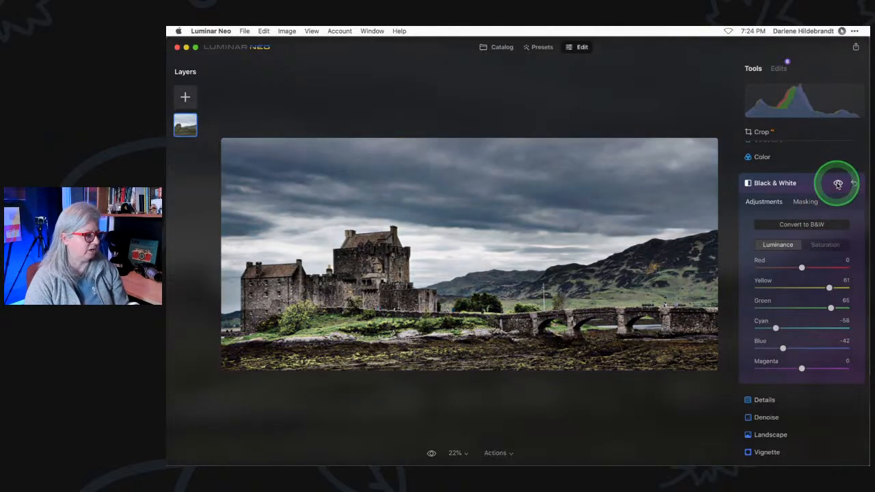
left_click(838, 184)
left_click(838, 184)
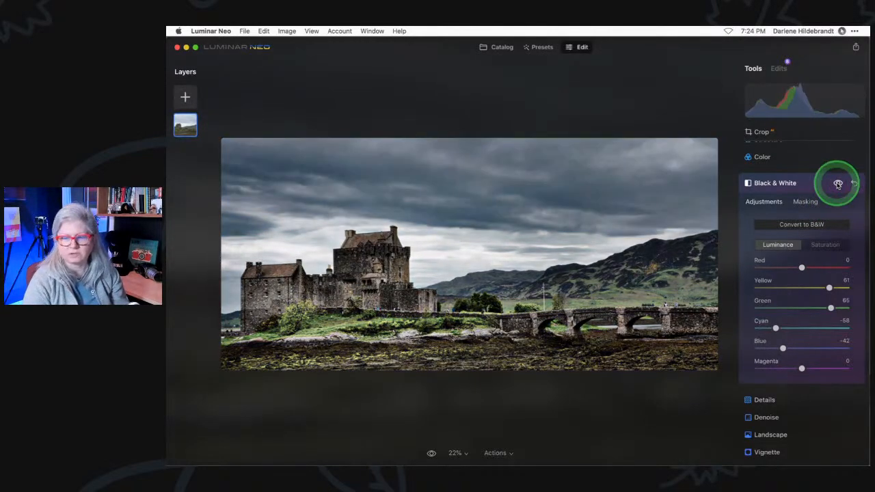
left_click(838, 184)
left_click(839, 184)
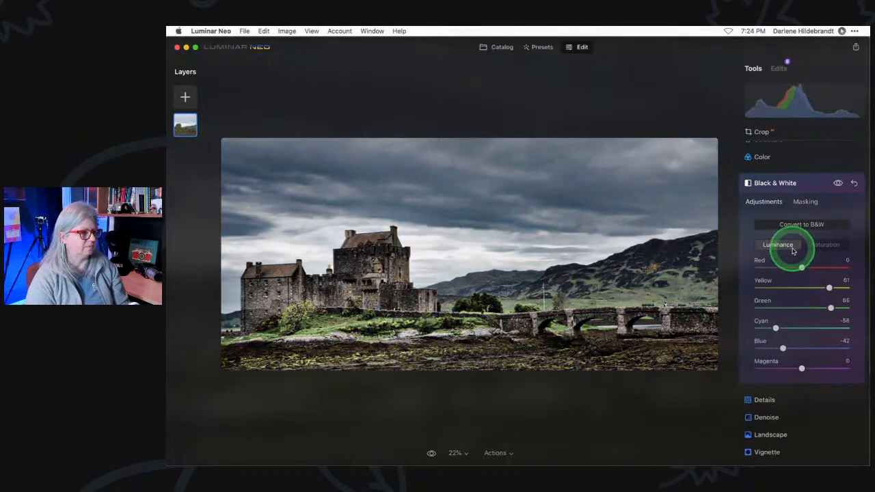
Set the Black & White Luminance to Green 7 and Yellow 43, and close Black & White.
left_click_drag(830, 309, 821, 287)
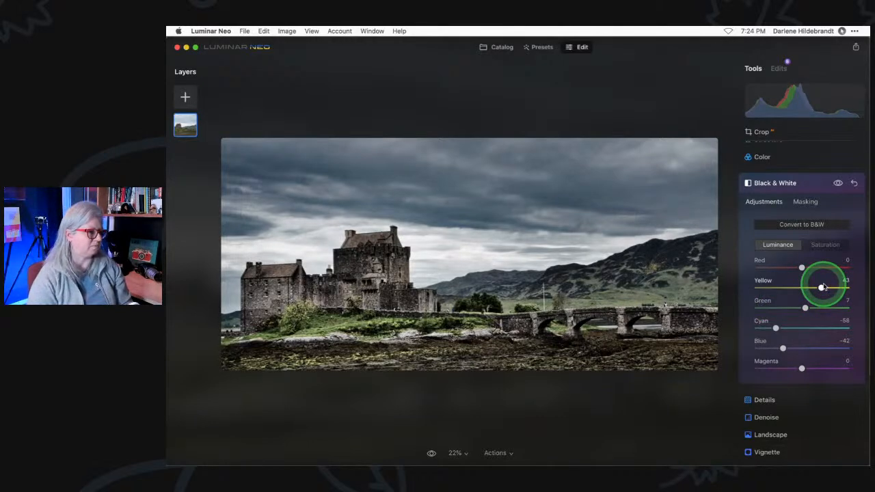
scroll(824, 287, "down", 3)
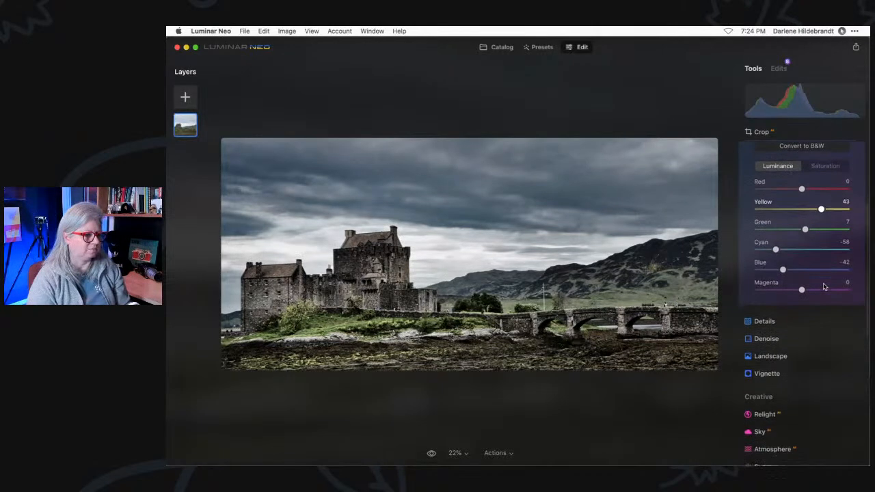
left_click(807, 158)
Apply Film Grain with Amount 21, show its size and roughness settings, and examine the grain on the castle at 100%.
scroll(807, 157, "down", 3)
left_click(762, 335)
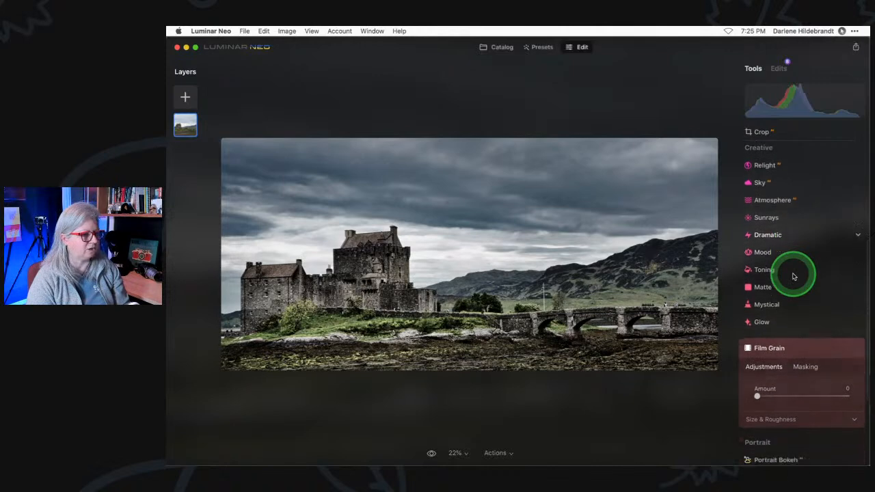
left_click_drag(757, 331, 776, 331)
left_click(770, 352)
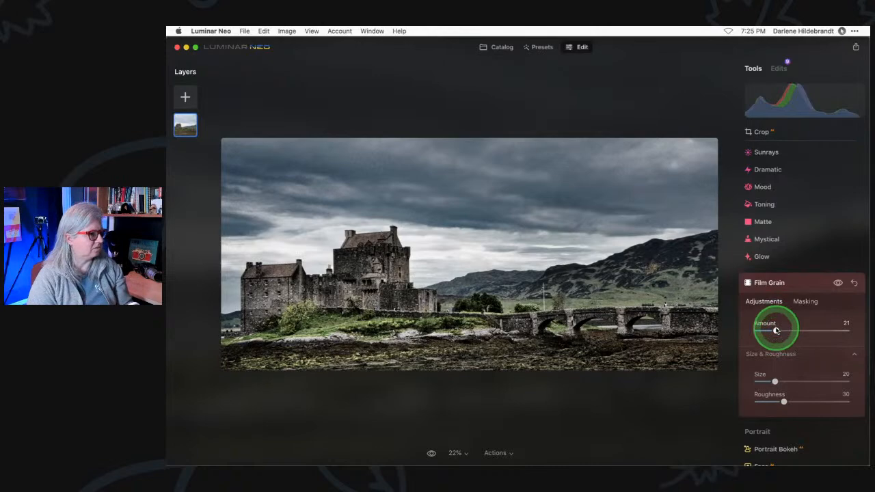
left_click(356, 291)
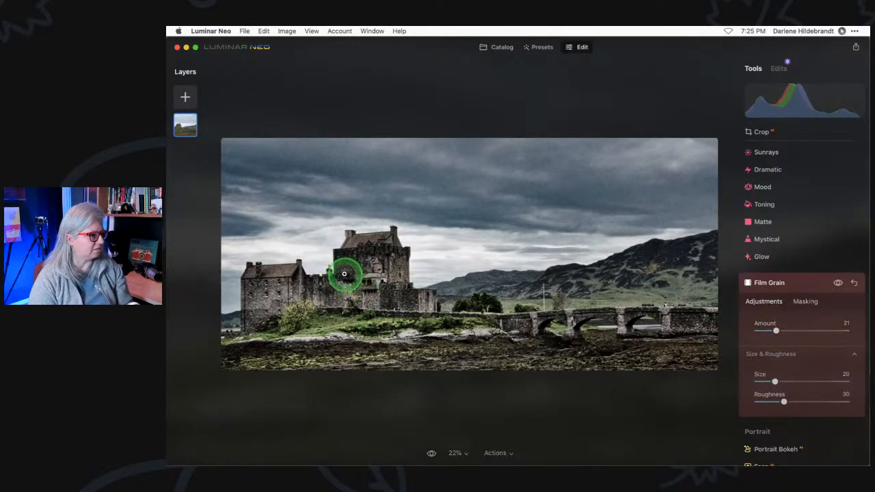
left_click_drag(528, 273, 305, 296)
left_click_drag(445, 321, 491, 325)
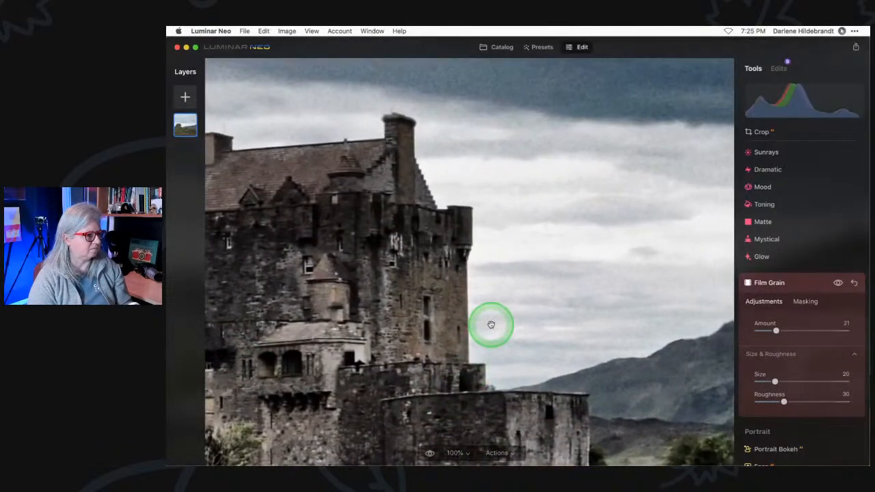
Fit the whole photo in view, close Film Grain, and compare the edited castle image with the original.
double_click(491, 325)
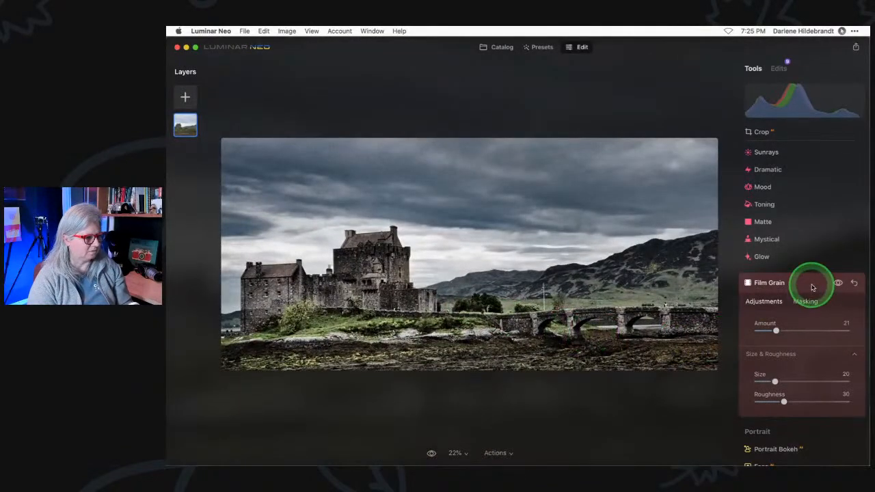
left_click(812, 287)
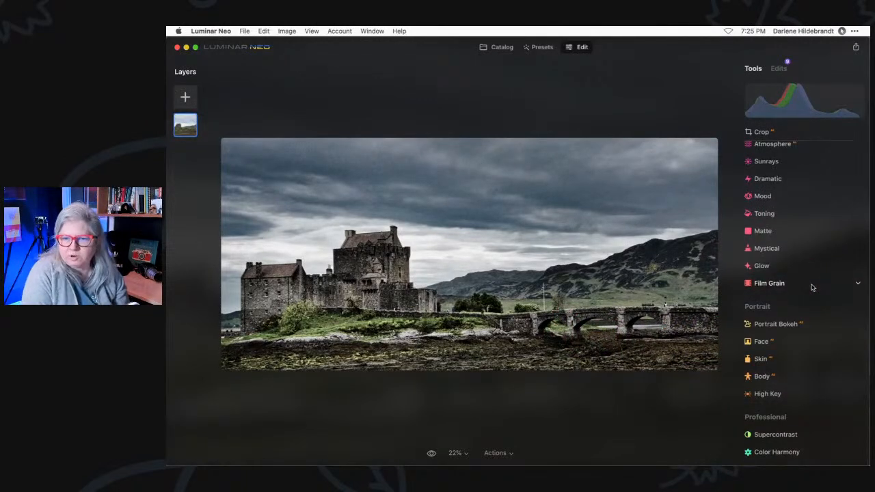
key("backslash")
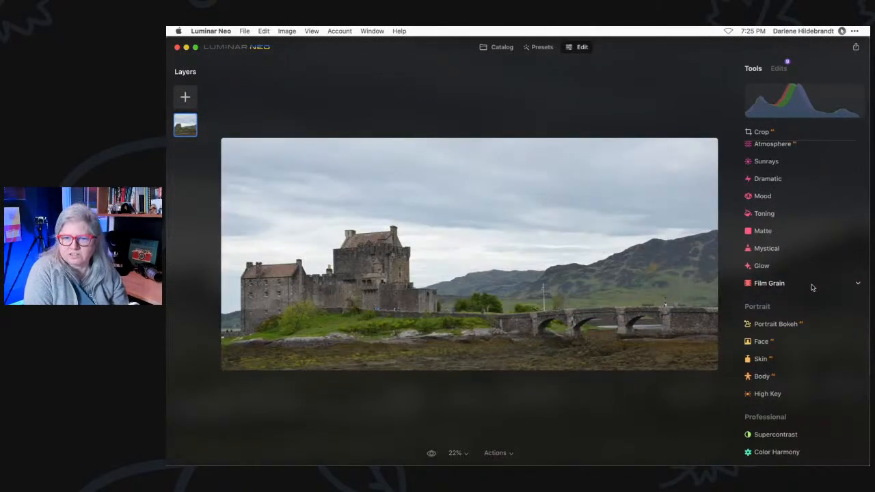
key("backslash")
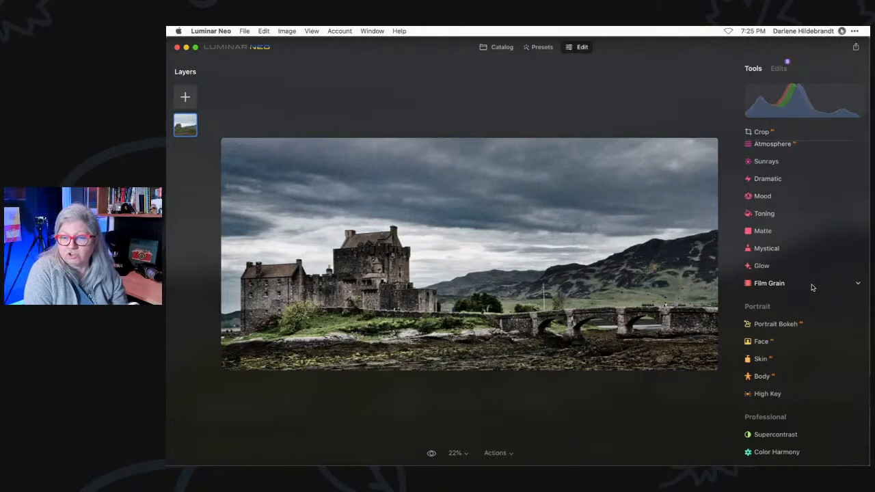
key("backslash")
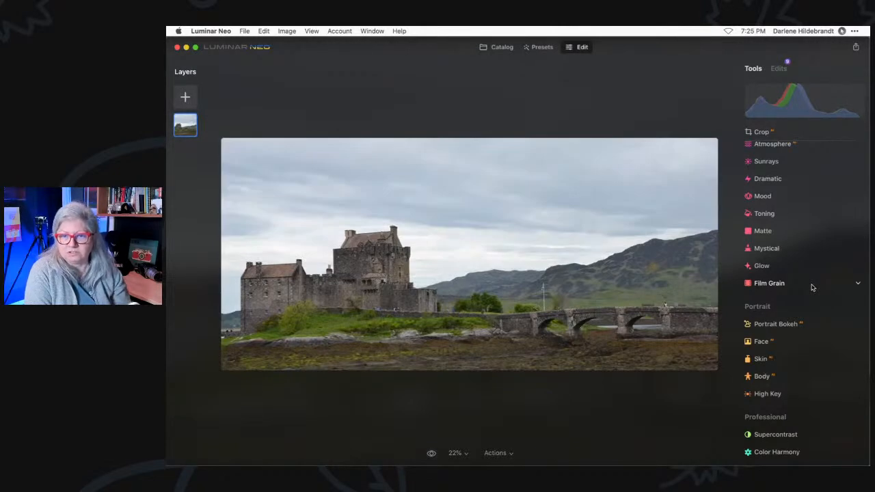
key("backslash")
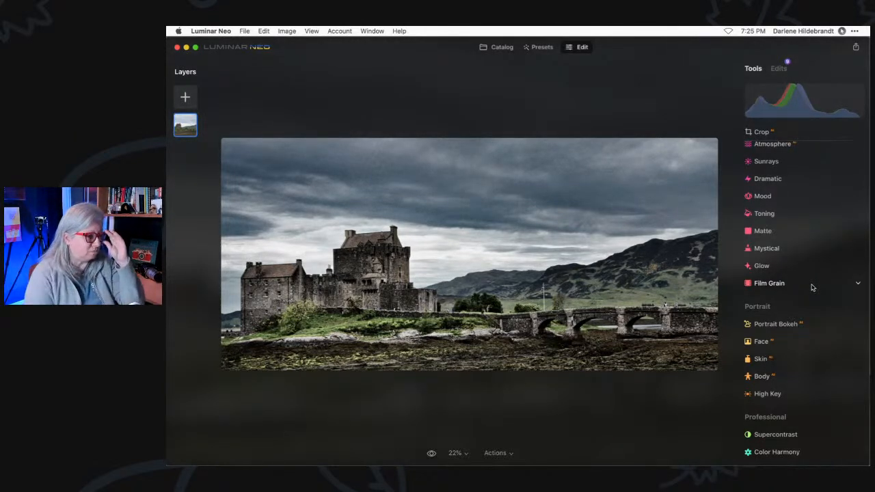
Remove the Film Grain effect from the photo's applied edits and return to the tool list.
left_click(779, 68)
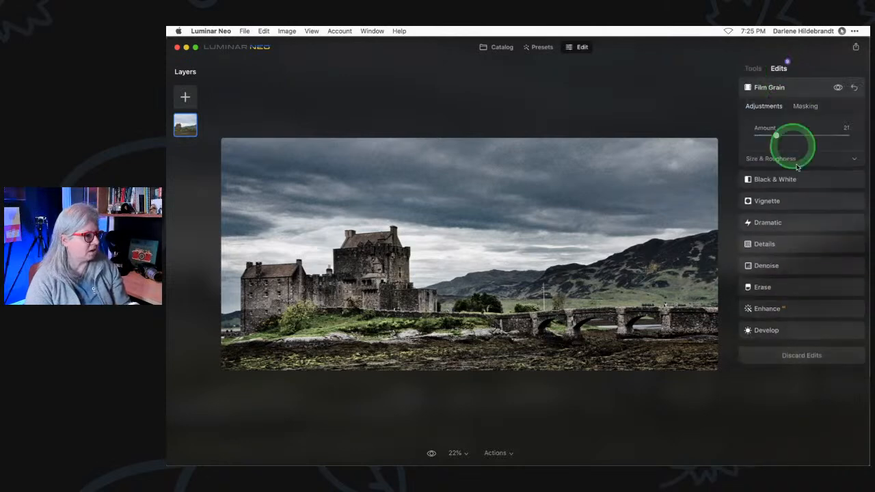
left_click(853, 89)
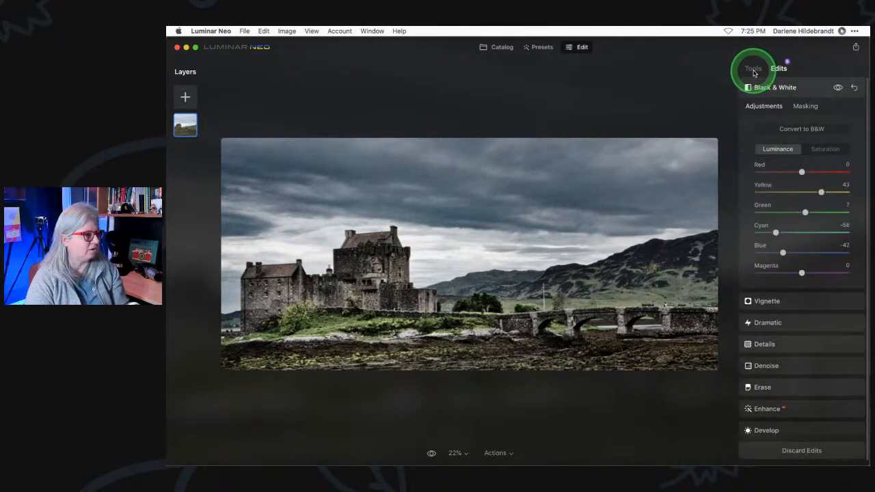
scroll(794, 284, "left", 3)
Open the Sky replacement tool and show the Dramatic Sky collection.
scroll(794, 284, "down", 1)
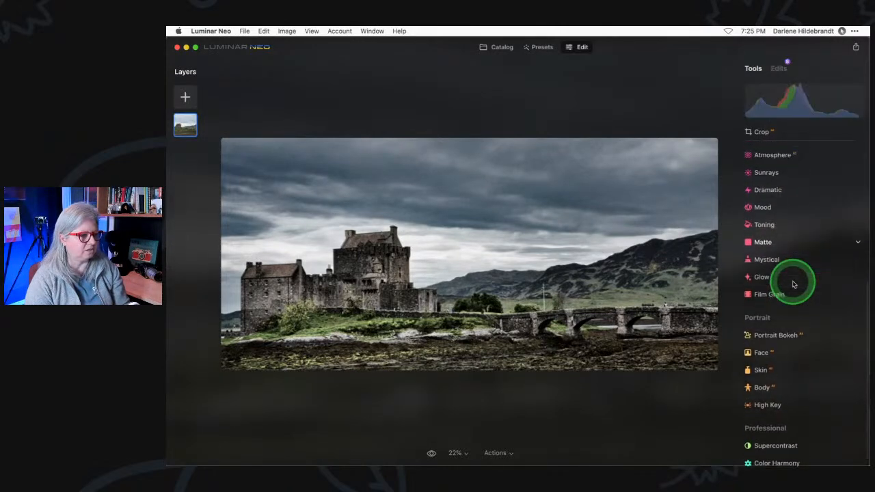
scroll(793, 285, "up", 3)
scroll(793, 284, "up", 3)
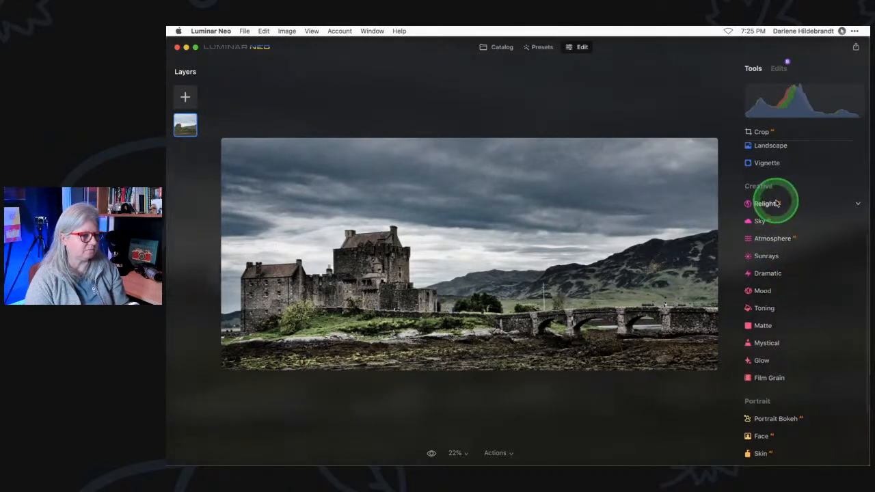
scroll(775, 195, "up", 2)
scroll(781, 195, "down", 1)
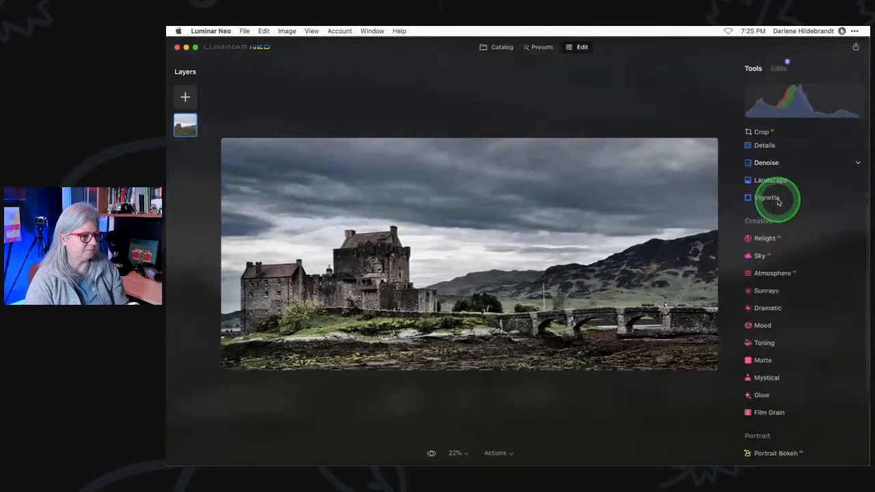
left_click(784, 258)
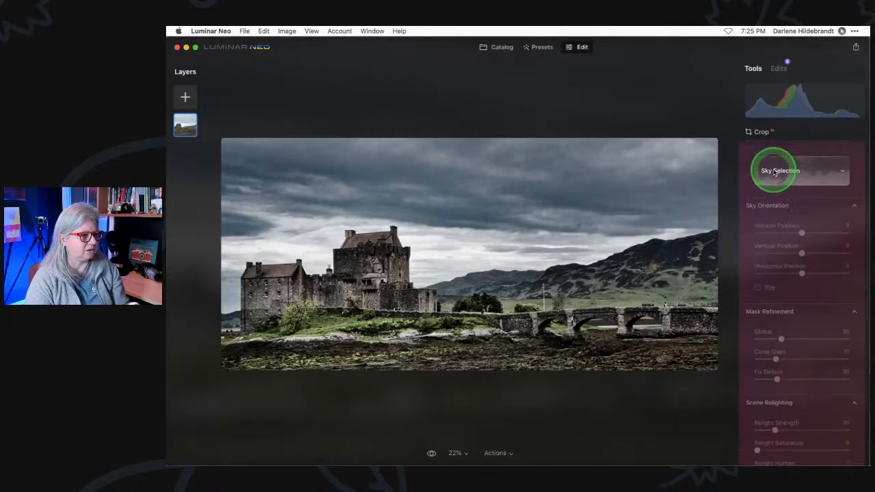
left_click(788, 190)
left_click(782, 221)
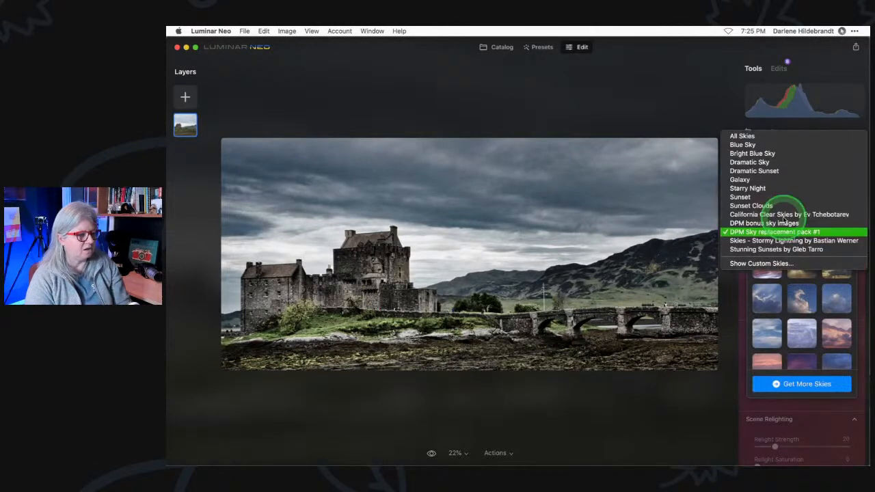
left_click(790, 162)
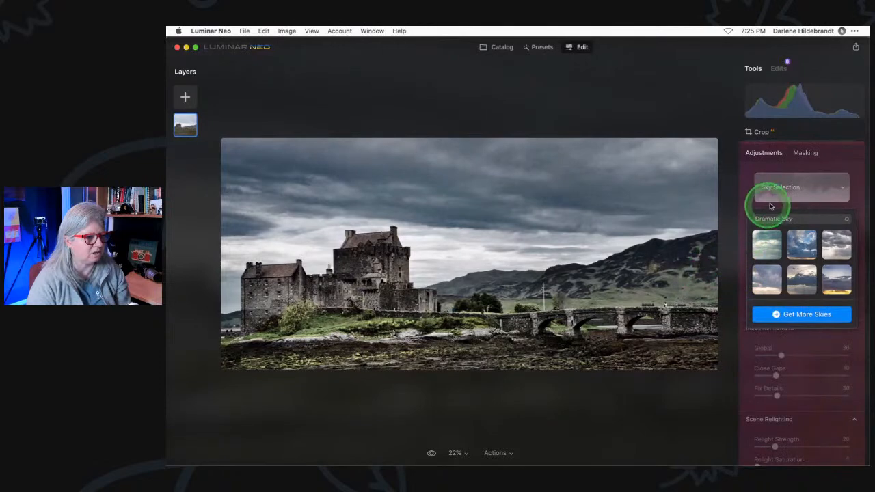
Replace the sky with Dramatic Sunset 2 from the Dramatic Sunset collection.
left_click(784, 220)
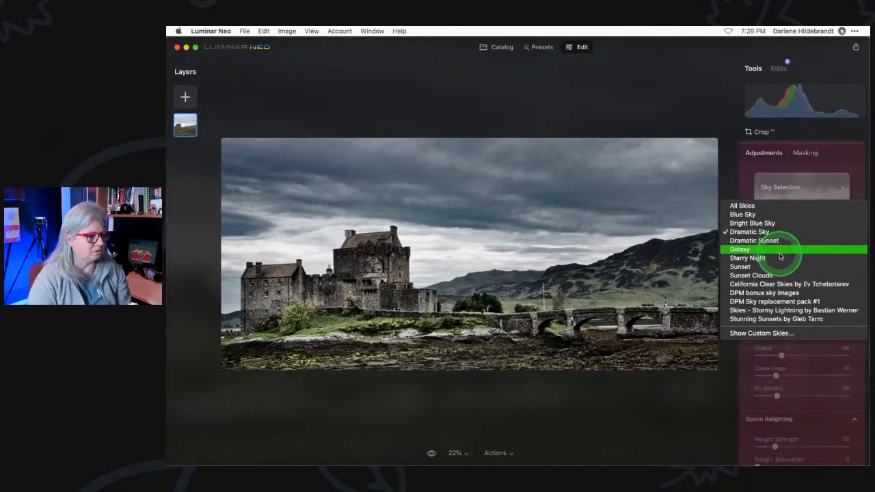
left_click(778, 240)
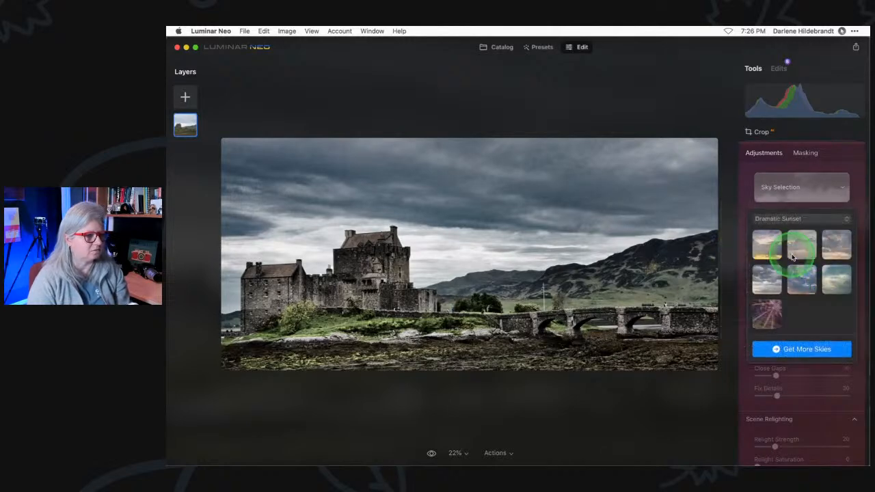
left_click(801, 244)
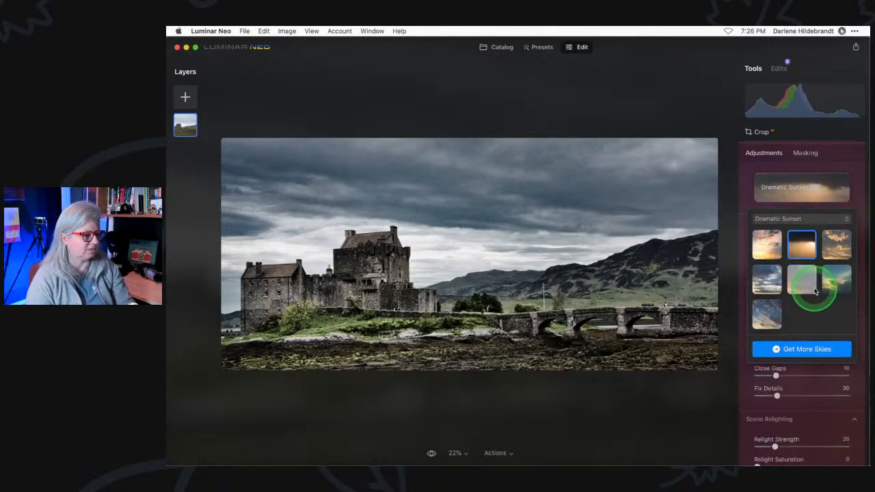
left_click(756, 190)
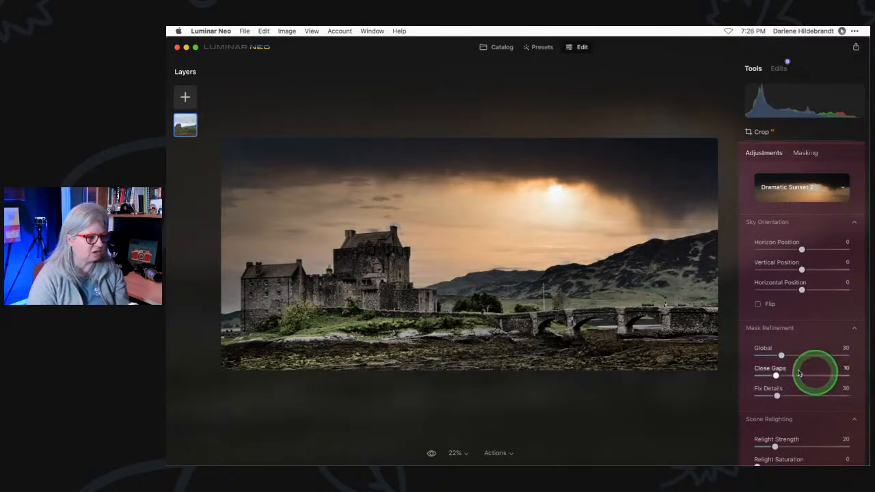
Refine the sky mask with Global 81, Close Gaps 6 and Fix Details 86, and flip the replacement sky.
left_click_drag(781, 355, 830, 355)
left_click_drag(813, 394, 767, 374)
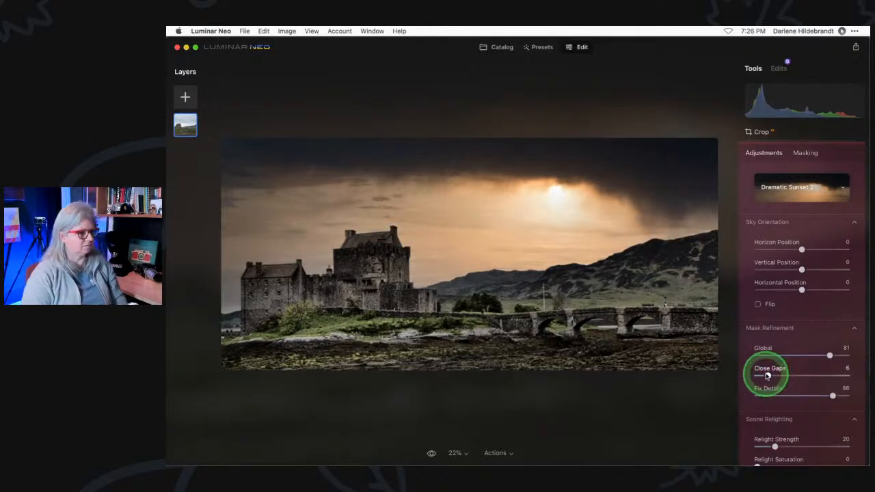
left_click(759, 304)
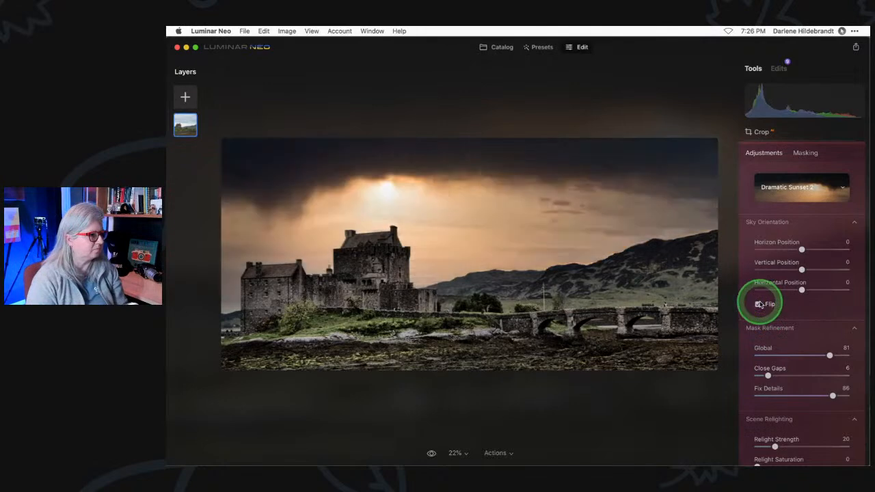
left_click(759, 304)
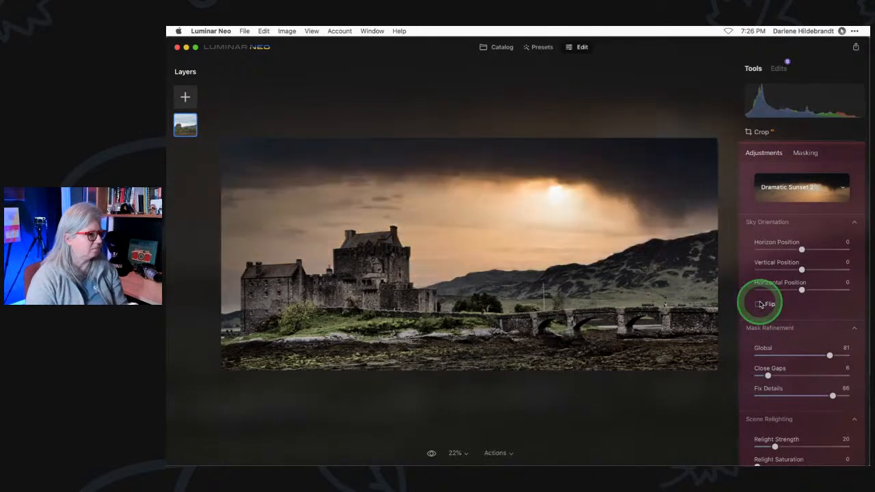
left_click(759, 304)
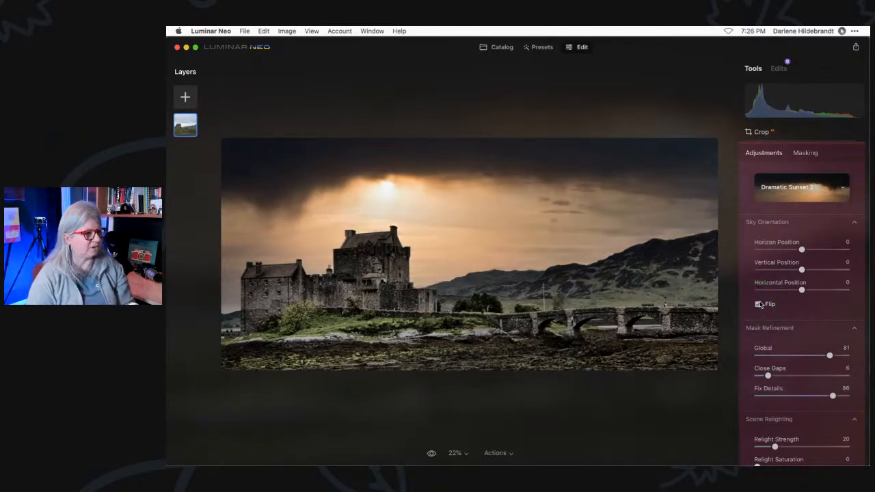
Try the first sky in the Dramatic Sunset collection and switch back to Dramatic Sunset 2.
left_click(791, 188)
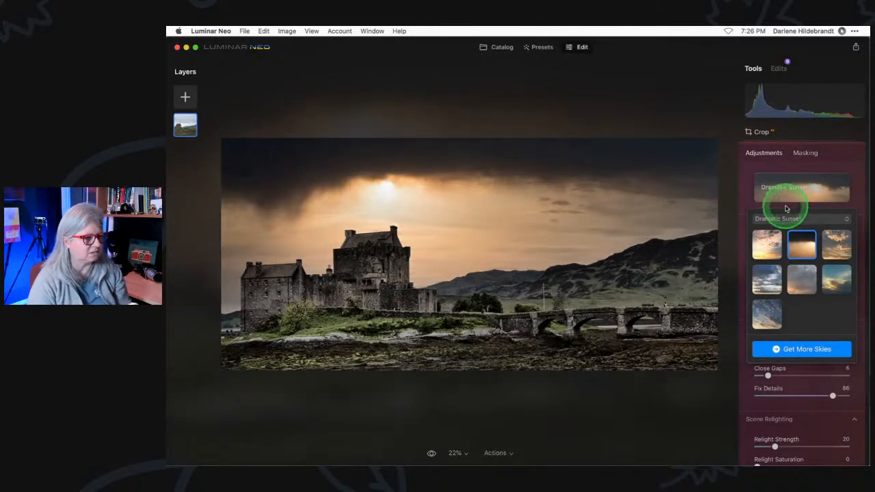
left_click(766, 244)
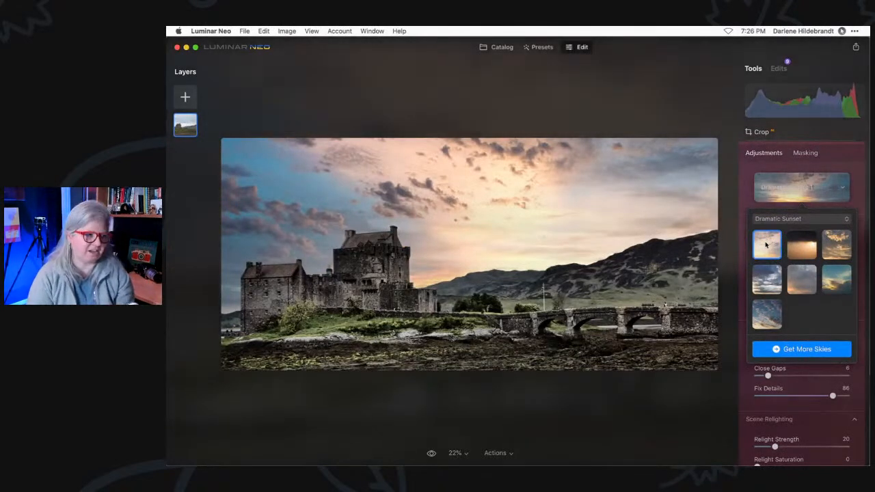
left_click(800, 243)
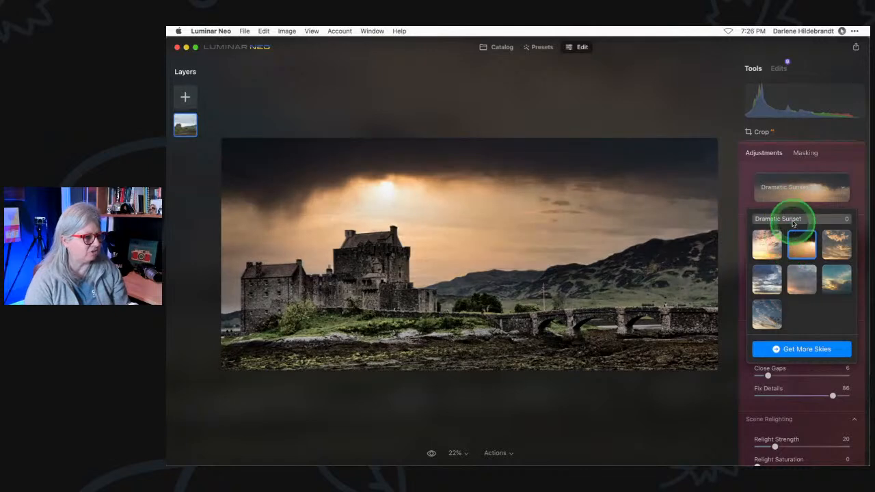
Try Storm Chasing 2 from the Skies - Stormy Lightning collection, and apply Storm Chasing 3 as the replacement sky.
left_click(784, 220)
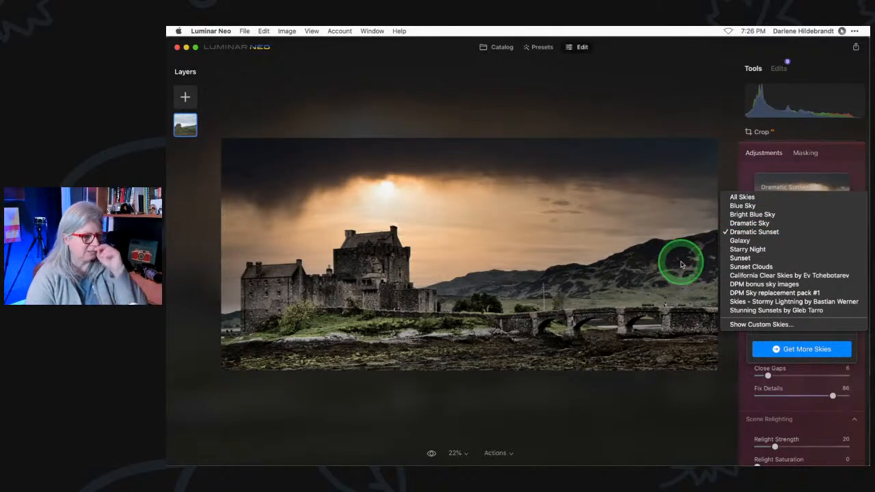
left_click(742, 301)
left_click(834, 246)
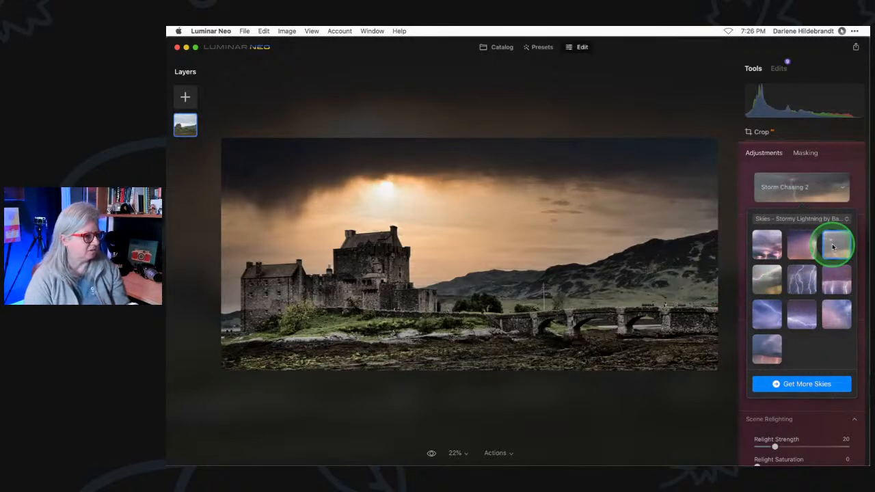
left_click(834, 246)
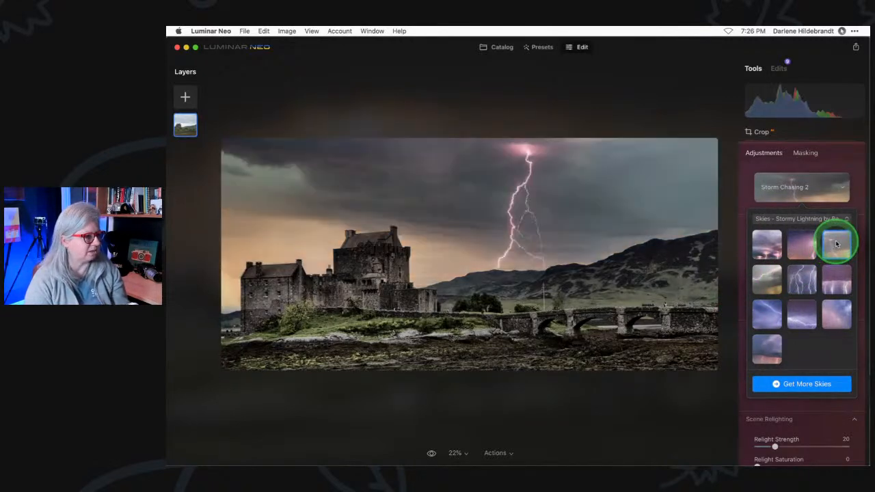
left_click(766, 279)
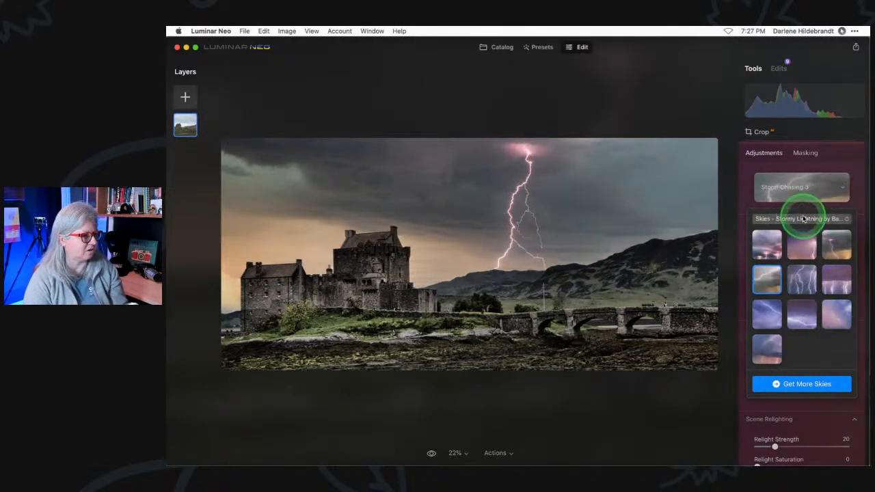
left_click(716, 294)
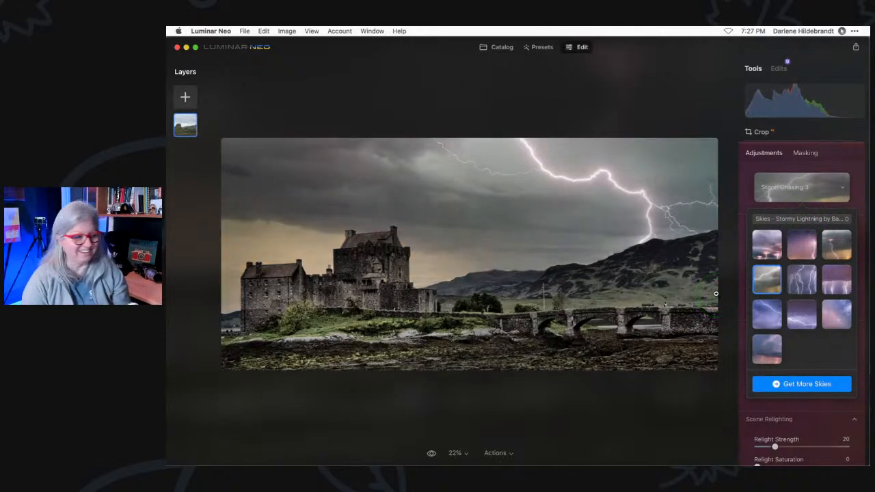
left_click(746, 199)
Set the Scene Relighting to Relight Strength 65 and Relight Saturation 41.
scroll(797, 335, "down", 5)
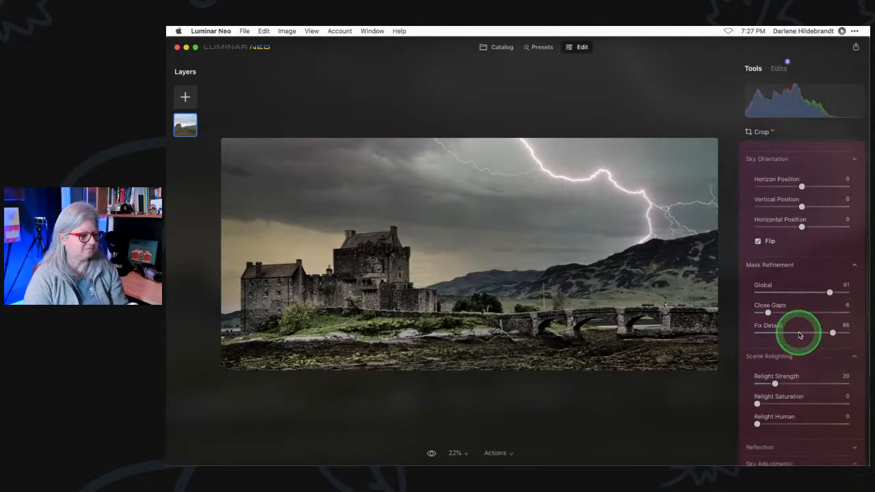
scroll(800, 335, "down", 1)
left_click_drag(758, 258, 815, 237)
In the Sky Adjustments, set Brightness to -12 and adjust the Atmospheric Haze.
left_click(805, 356)
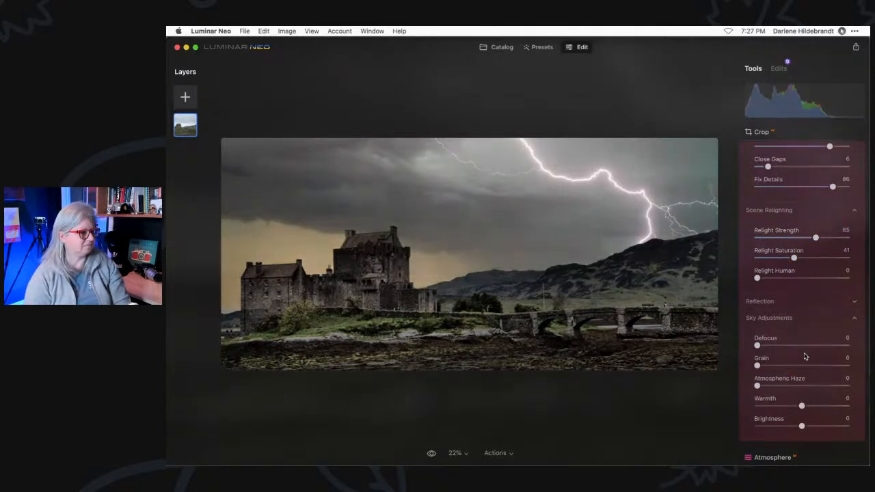
scroll(806, 369, "down", 1)
left_click(804, 388)
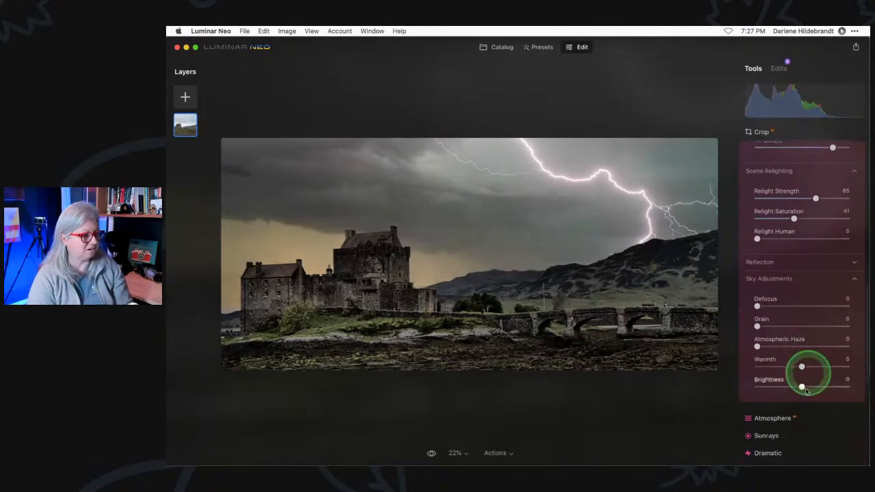
mouse_move(804, 389)
left_mouse_down()
mouse_move(787, 388)
mouse_move(799, 388)
left_mouse_up()
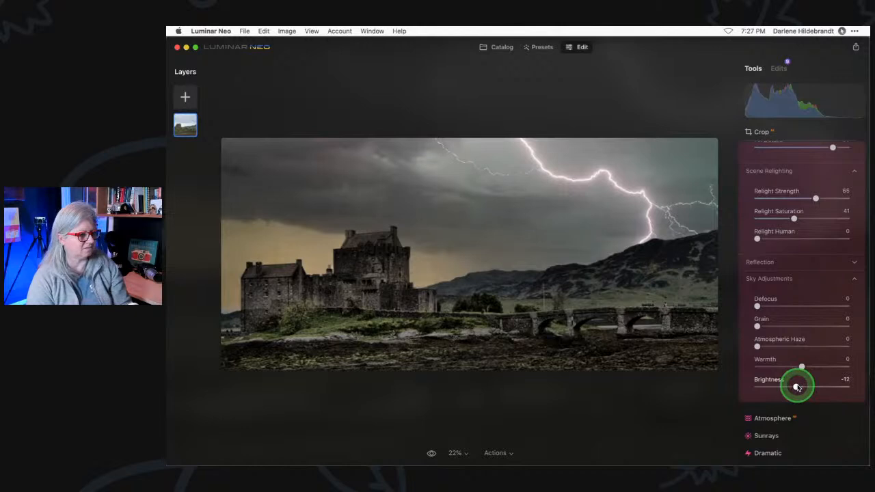
left_click(777, 346)
left_click_drag(778, 347, 769, 346)
scroll(781, 352, "up", 10)
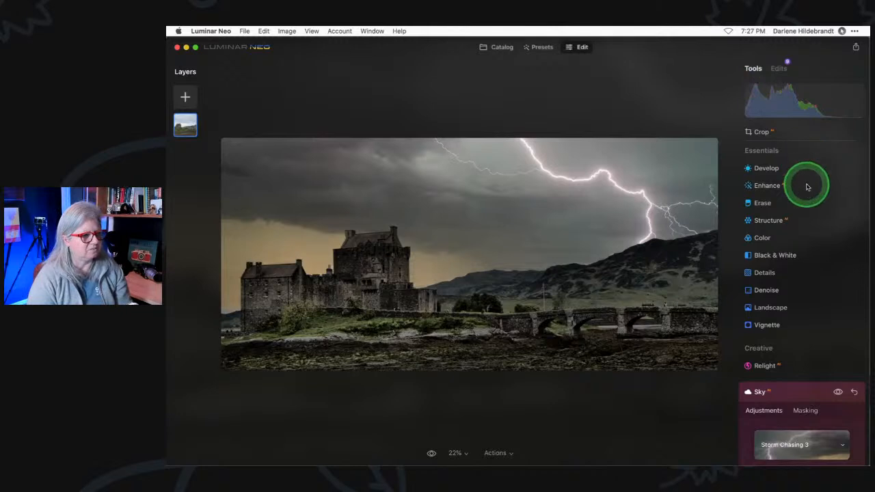
Compare the photo with and without the replacement sky, and reset the Sky edit.
left_click(838, 88)
left_click(838, 89)
left_click(838, 89)
left_click(838, 89)
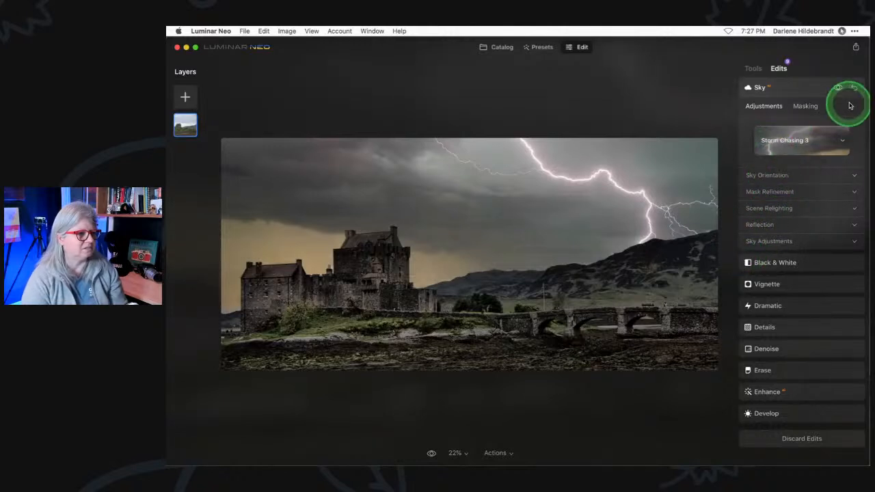
left_click(854, 88)
Try Storm Chasing 2 from the Skies - Stormy Lightning collection and apply Storm Chasing 3 as the replacement sky.
left_click(751, 69)
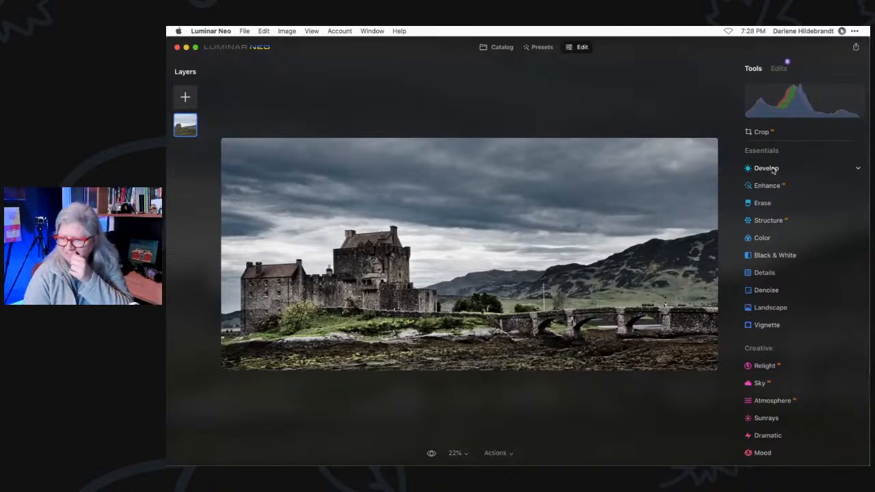
scroll(775, 260, "down", 3)
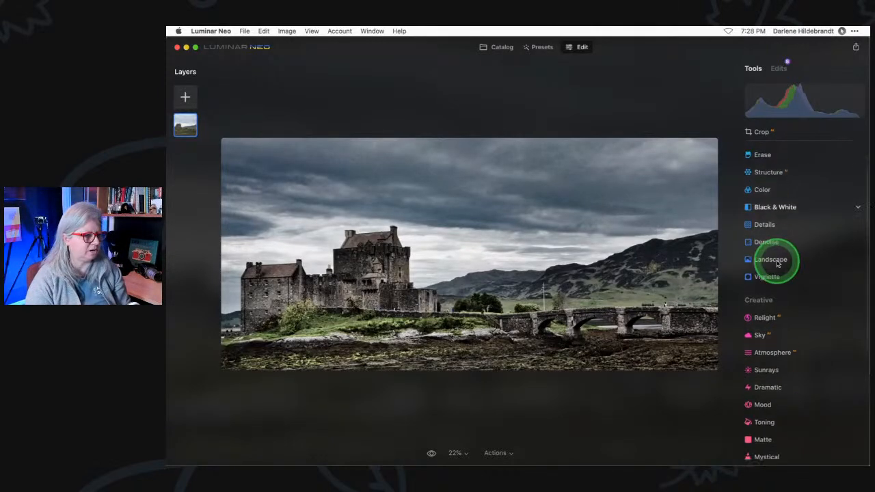
left_click(778, 319)
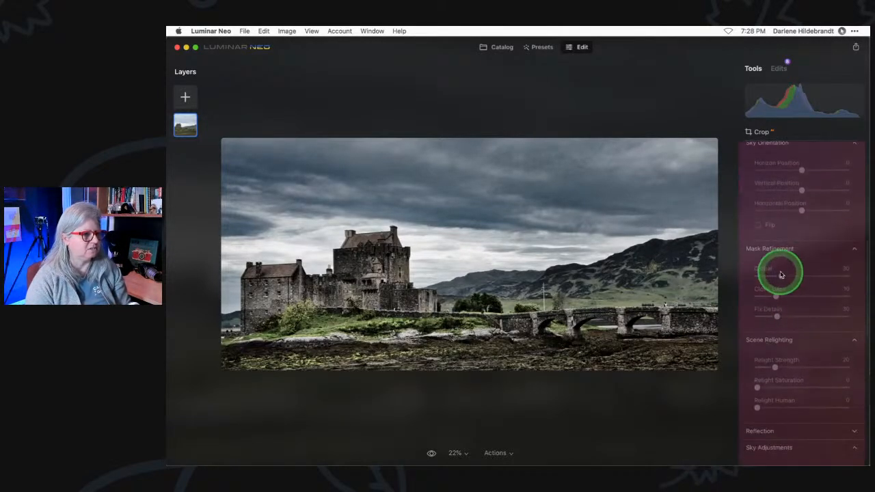
left_click(791, 200)
left_click(831, 250)
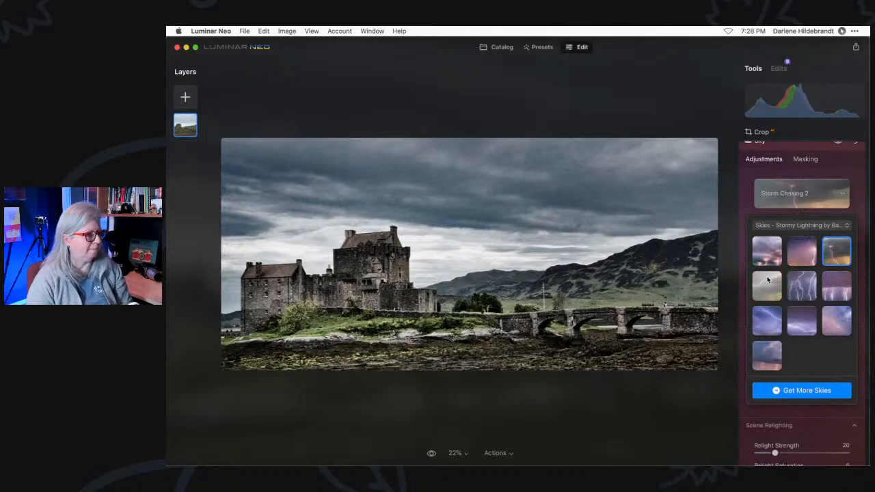
left_click(767, 279)
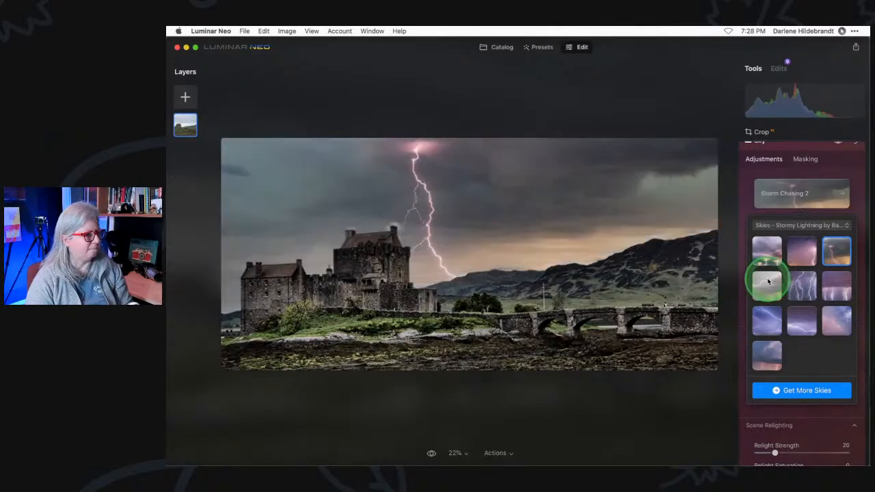
left_click(768, 281)
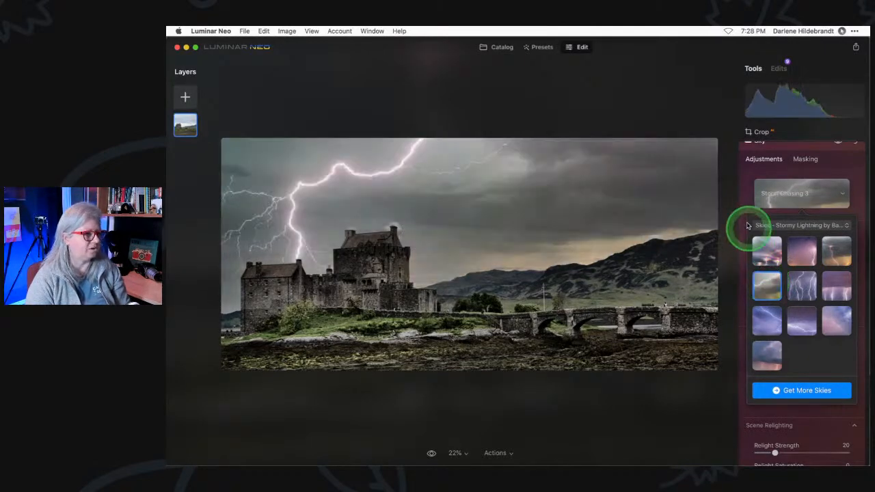
left_click(747, 197)
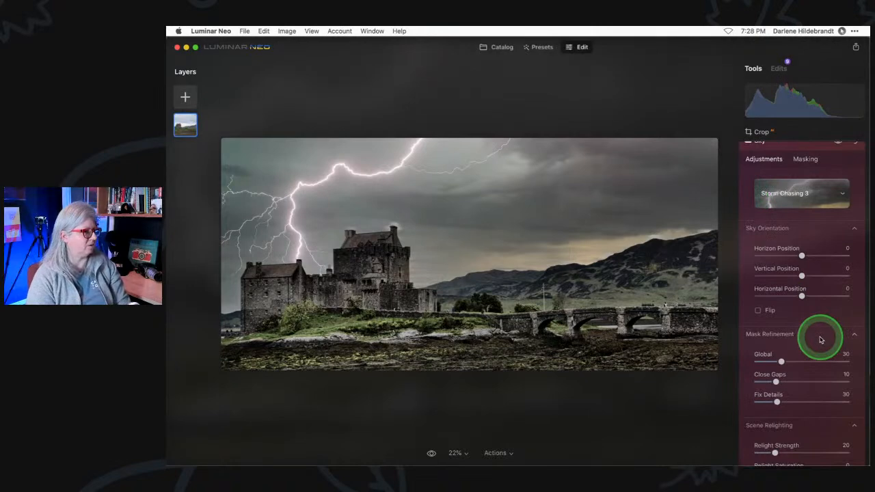
Set the sky's Mask Refinement to Global 73, Close Gaps 6 and Fix Details 80.
scroll(821, 340, "down", 2)
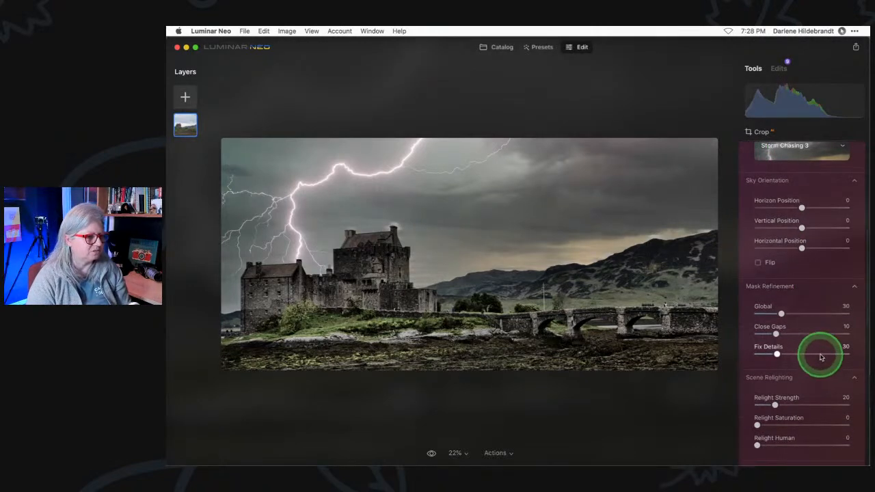
left_click(821, 315)
left_click(831, 353)
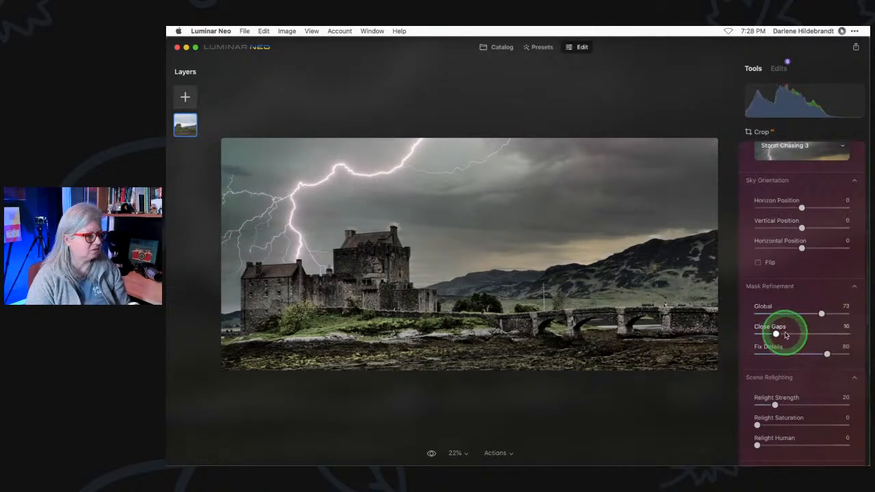
left_click_drag(777, 333, 767, 334)
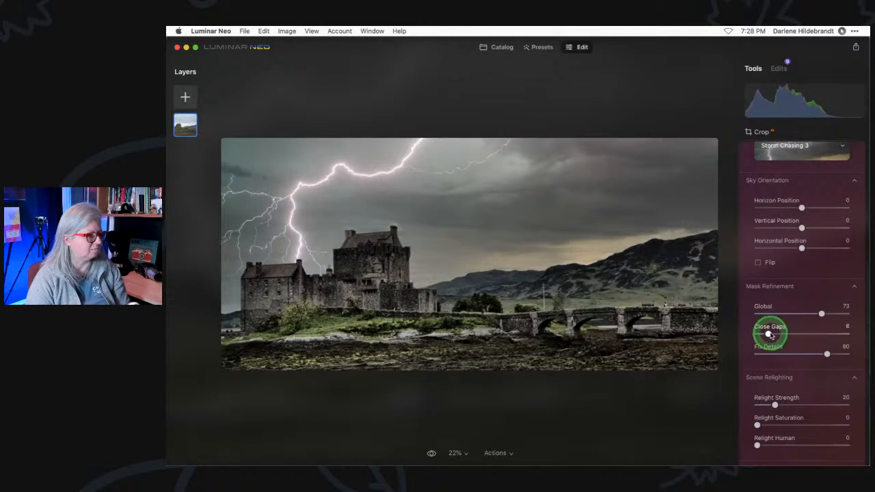
Set the sky's Scene Relighting to Relight Strength 66 and Relight Saturation 20.
left_click_drag(774, 405, 819, 401)
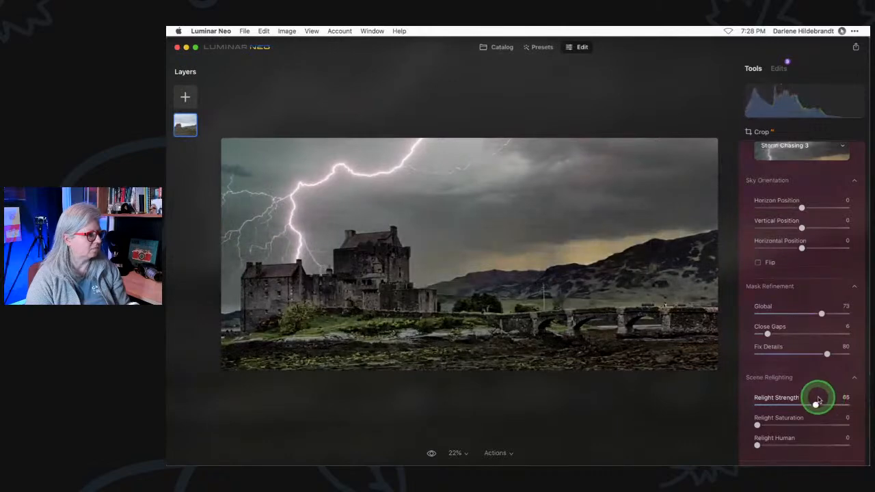
left_click(816, 405)
left_click(776, 426)
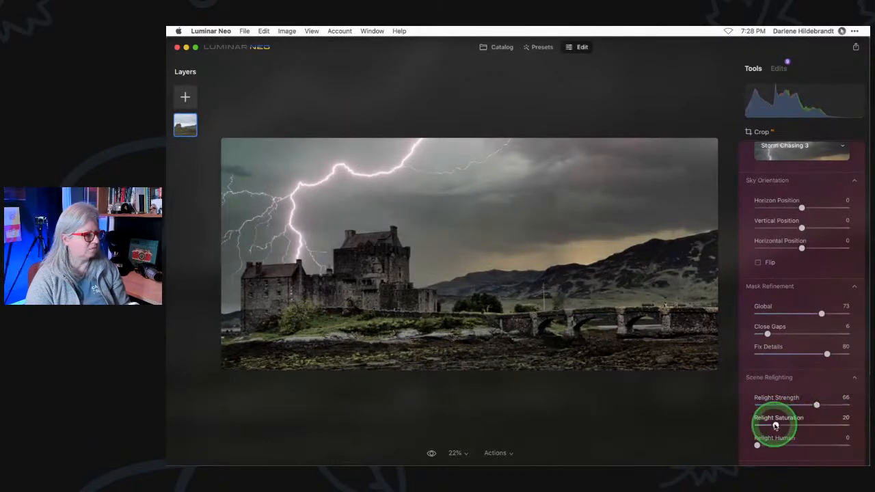
scroll(828, 415, "down", 2)
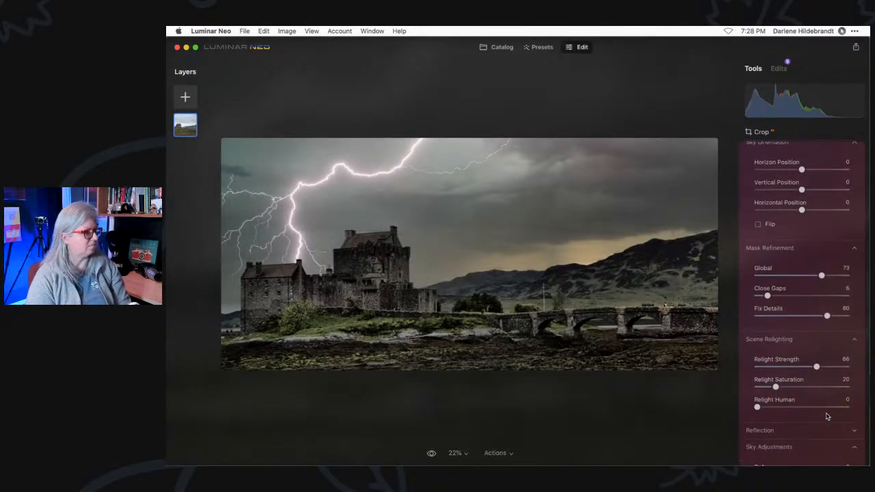
scroll(826, 416, "up", 2)
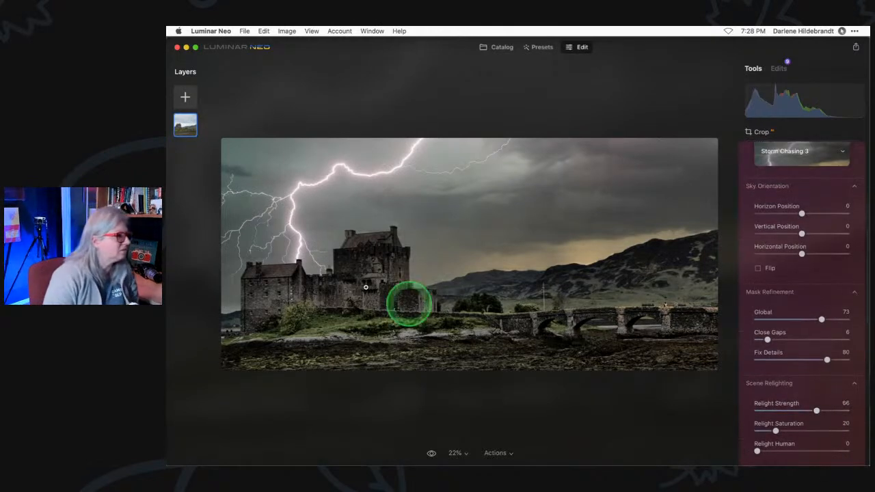
Check the castle's edges at 100% and refine the sky mask to Global 100, Close Gaps 7 and Fix Details 87.
left_click(384, 236)
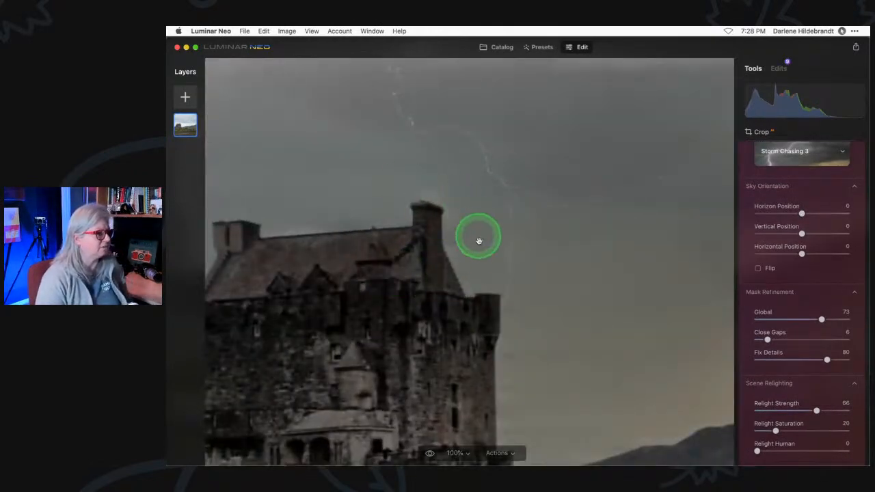
left_click_drag(821, 319, 846, 320)
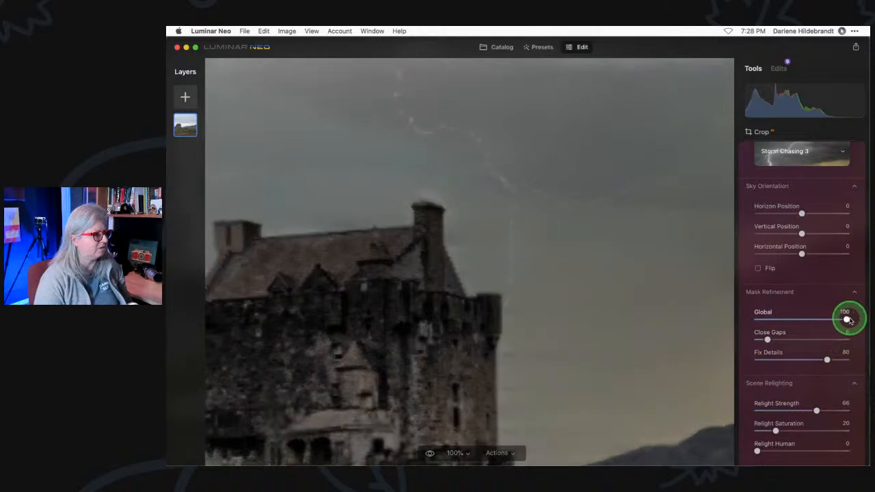
left_click_drag(827, 358, 847, 355)
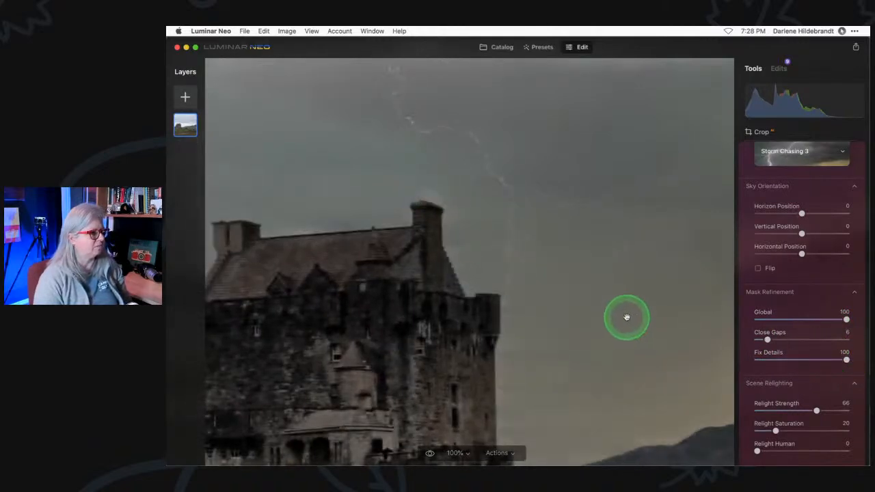
double_click(529, 271)
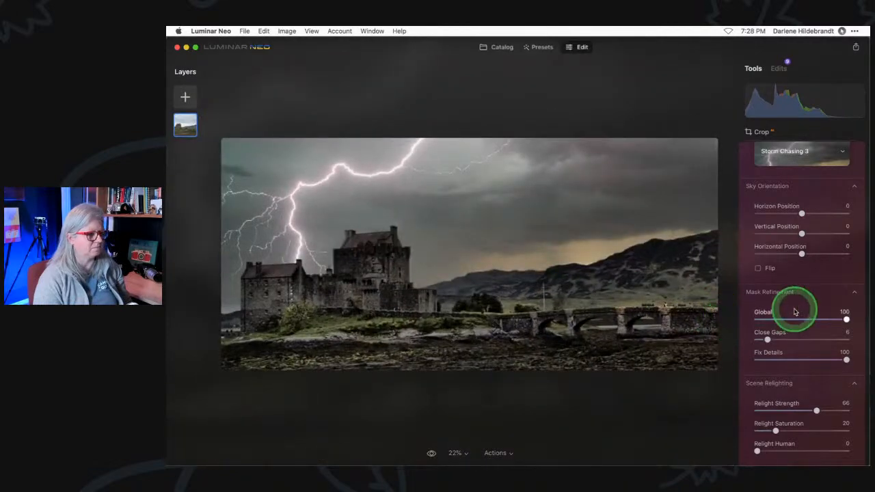
mouse_move(818, 360)
left_mouse_down()
mouse_move(759, 360)
mouse_move(837, 357)
mouse_move(736, 359)
mouse_move(815, 360)
left_mouse_up()
mouse_move(767, 340)
left_mouse_down()
mouse_move(825, 340)
mouse_move(770, 340)
left_mouse_up()
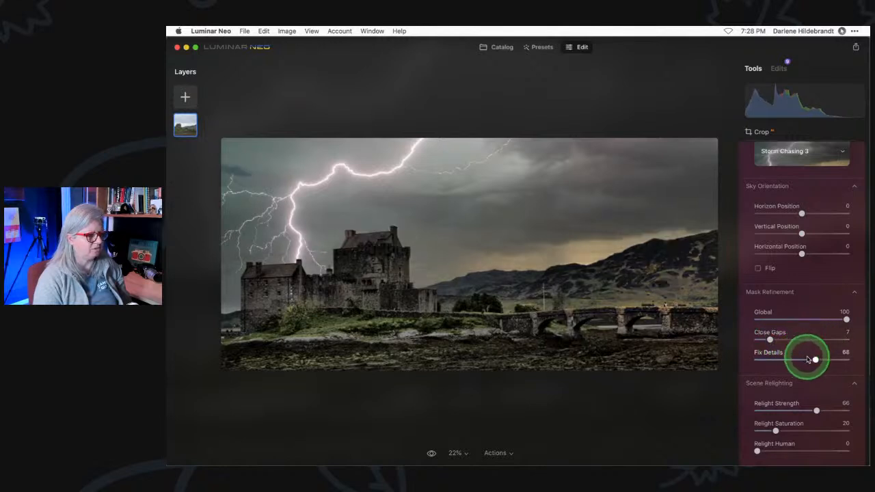
left_click_drag(815, 360, 833, 360)
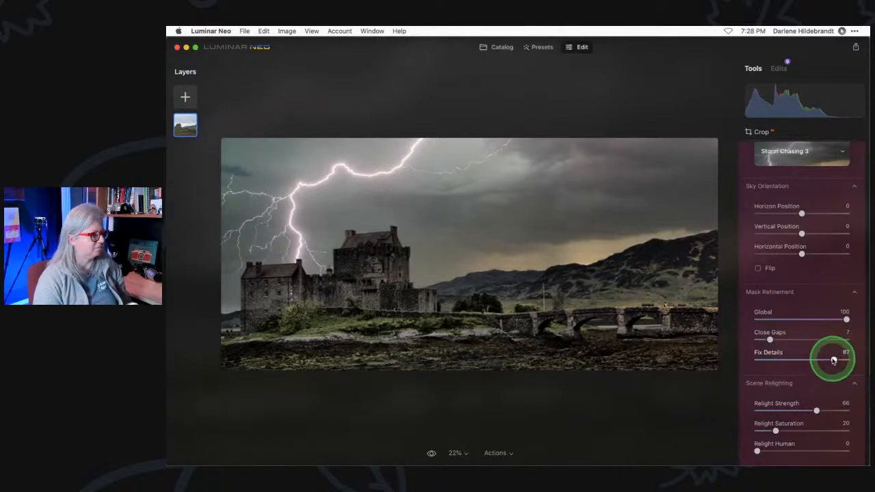
Try flipping the sky, restore its direction, and set Horizon Position -2, Vertical Position -5 and Horizontal Position 15.
left_click_drag(800, 235, 802, 234)
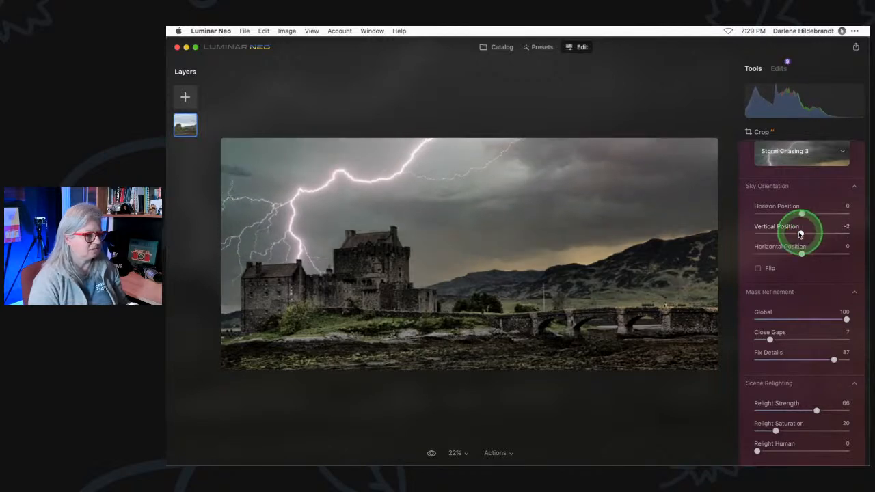
left_click(760, 267)
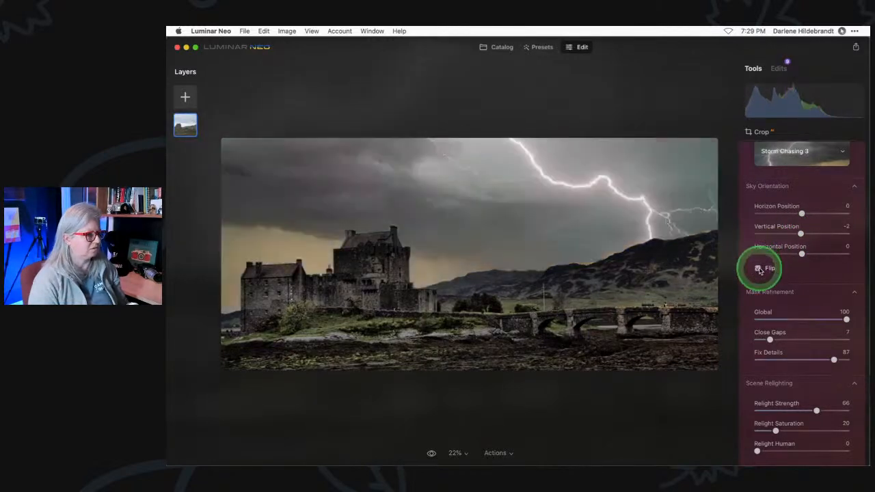
left_click(759, 269)
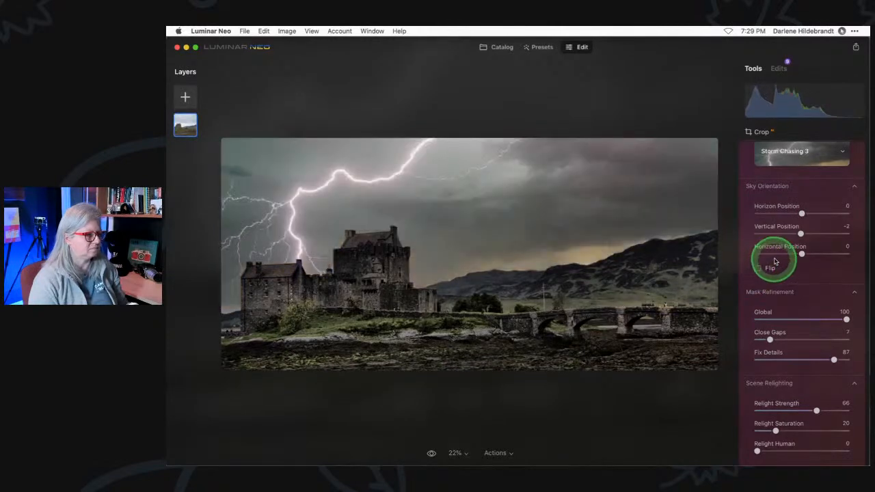
left_click_drag(800, 234, 801, 214)
left_click(804, 215)
left_click_drag(799, 253, 809, 255)
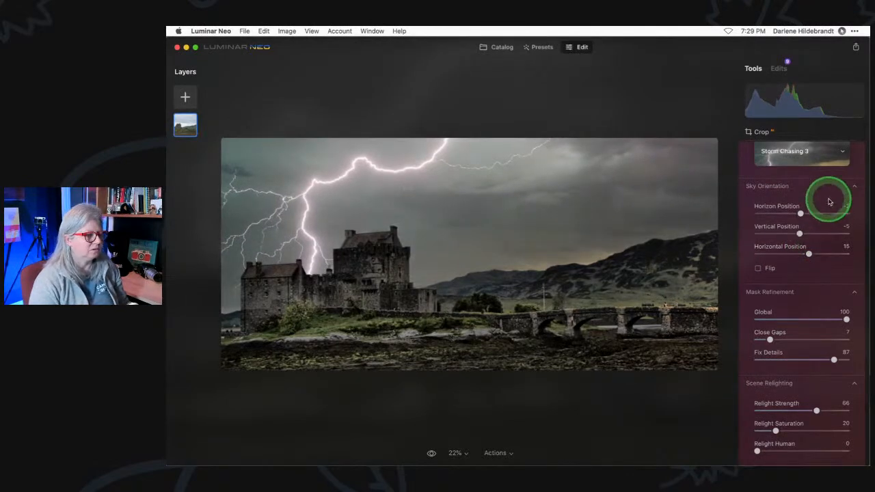
Readjust the Relight Strength and Relight Saturation in the sky's Scene Relighting.
scroll(806, 349, "down", 1)
left_click_drag(816, 374, 772, 394)
left_click(778, 394)
Compare the photo with and without the Storm Chasing 3 sky several times, and close the Sky tool.
scroll(778, 372, "up", 5)
left_click(839, 175)
left_click(838, 175)
left_click(839, 175)
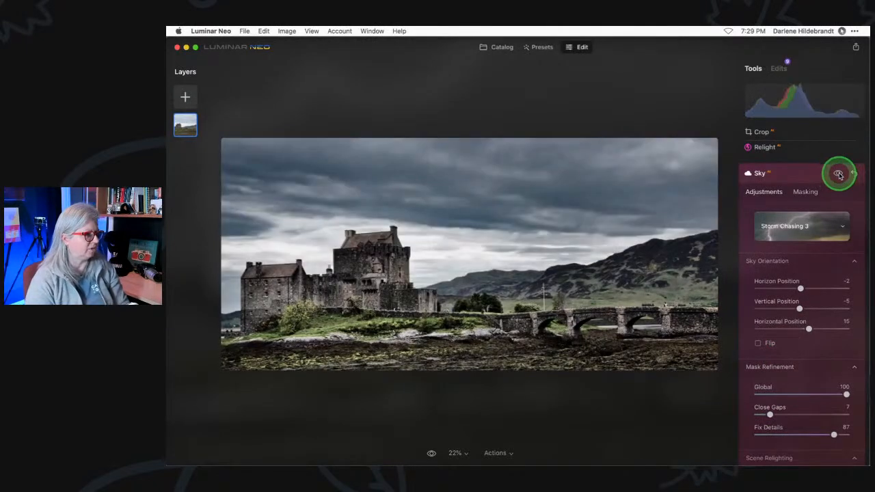
left_click(839, 176)
left_click(838, 175)
left_click(839, 175)
left_click(839, 175)
left_click(839, 175)
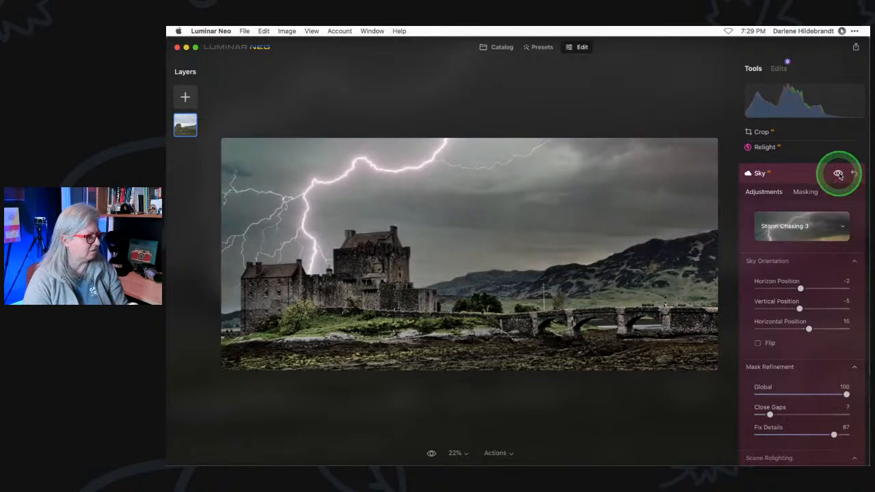
left_click(840, 175)
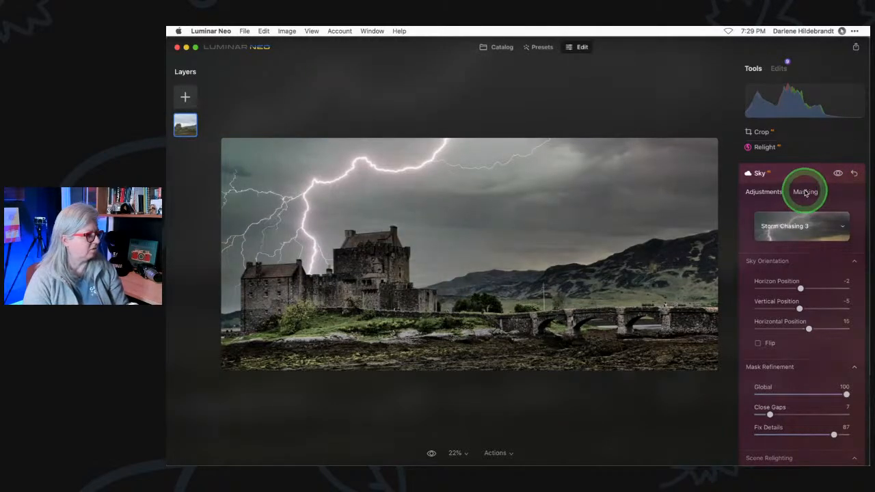
left_click(787, 171)
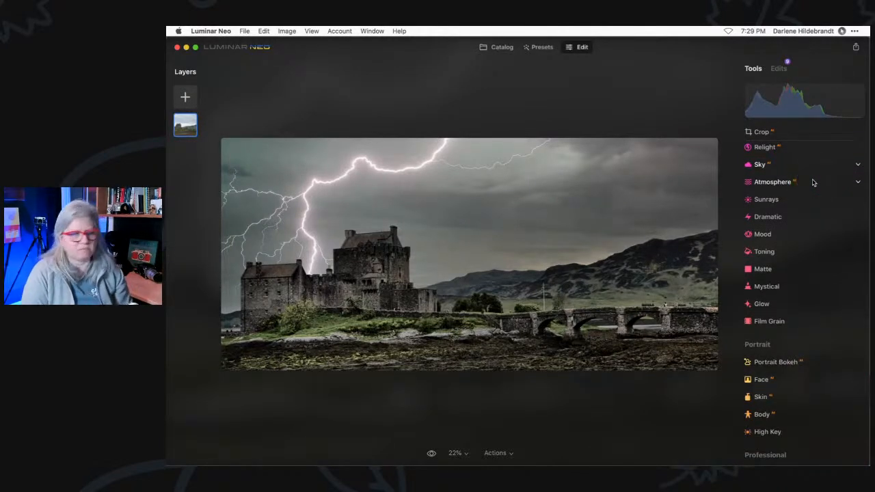
Reset the existing Black & White edit in the list of applied edits.
left_click(780, 69)
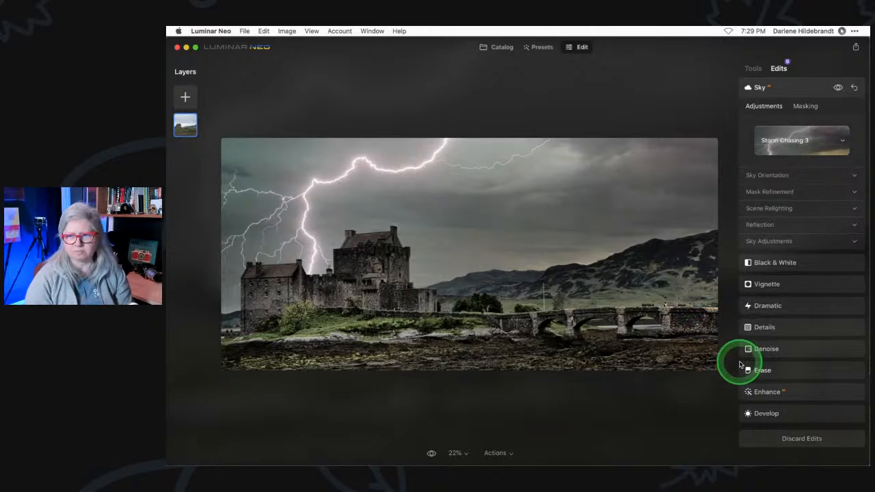
left_click(805, 264)
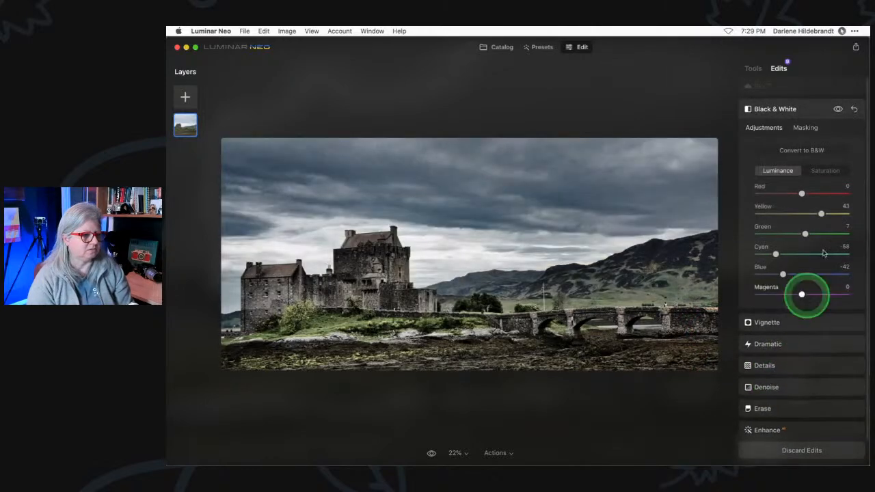
left_click(853, 109)
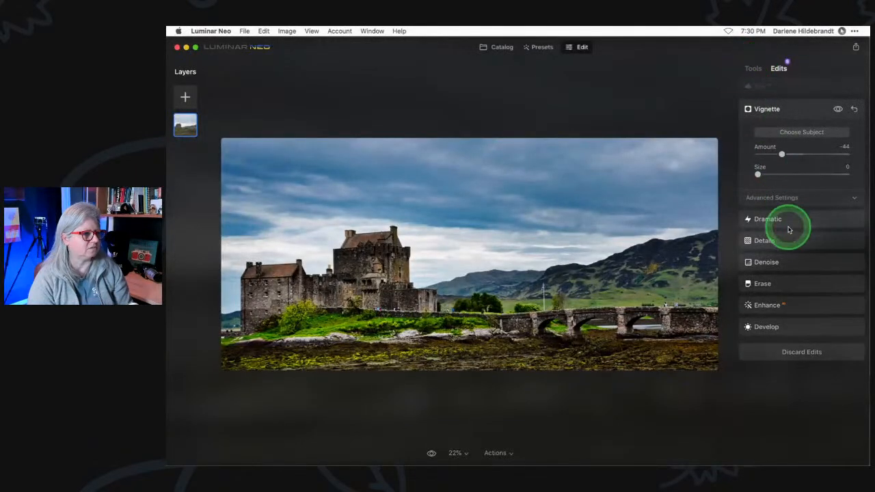
Apply Black & White again and set its saturation to Red 22, Yellow 21, Green 24, Cyan 21, Blue 23 and Magenta 22.
left_click(754, 69)
scroll(780, 252, "up", 5)
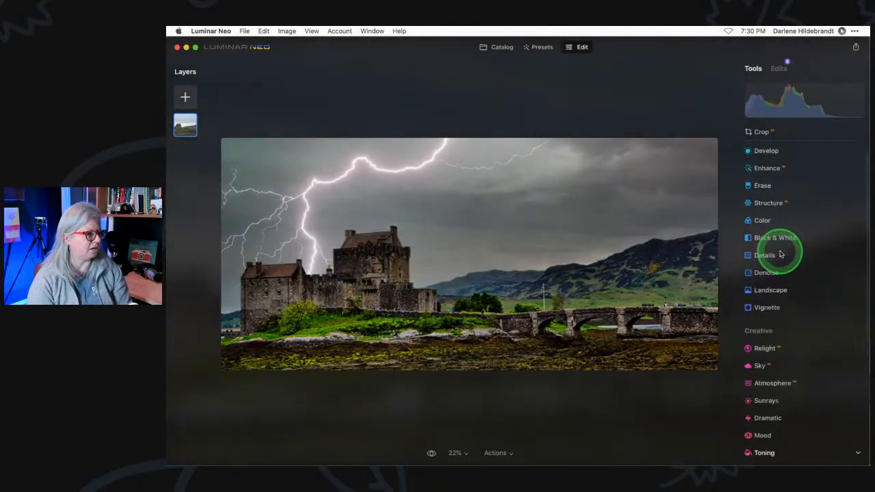
scroll(789, 215, "up", 2)
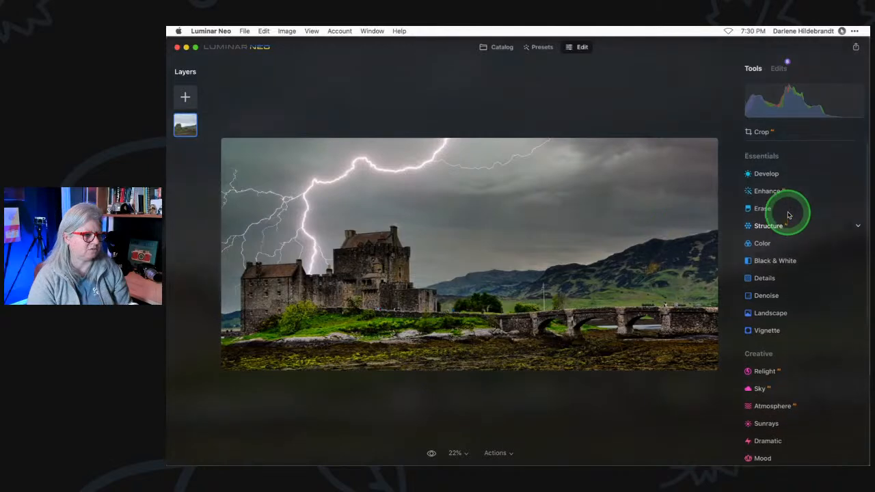
left_click(767, 254)
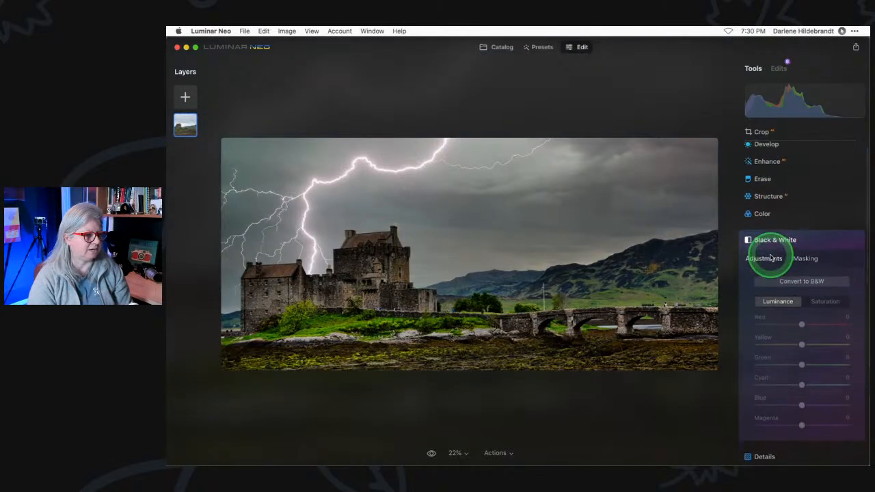
left_click(769, 262)
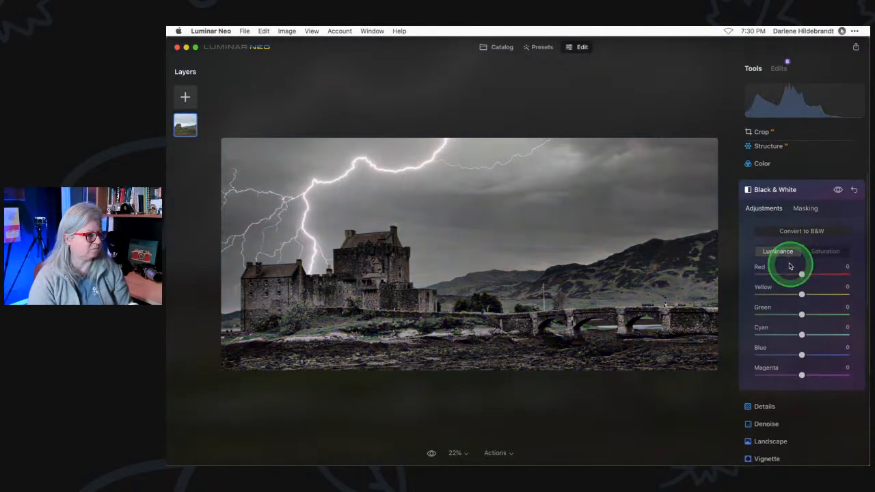
left_click(825, 251)
left_click_drag(757, 274, 776, 335)
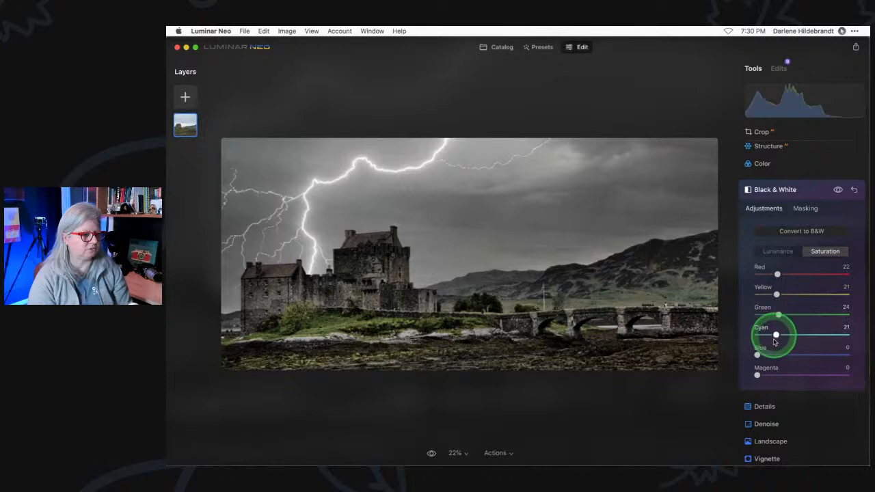
left_click(777, 355)
left_click(776, 374)
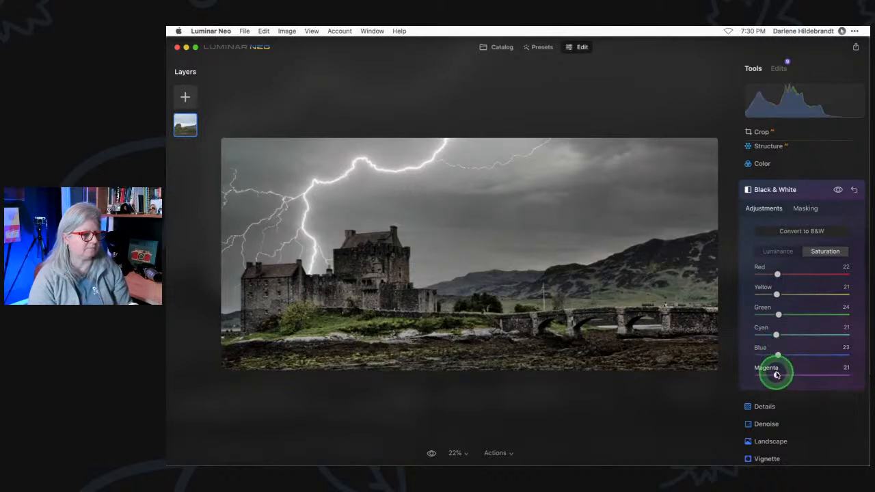
Set the Black & White luminance to Blue -57, Yellow 49, Green 28 and Magenta 6, and close the tool.
left_click(781, 252)
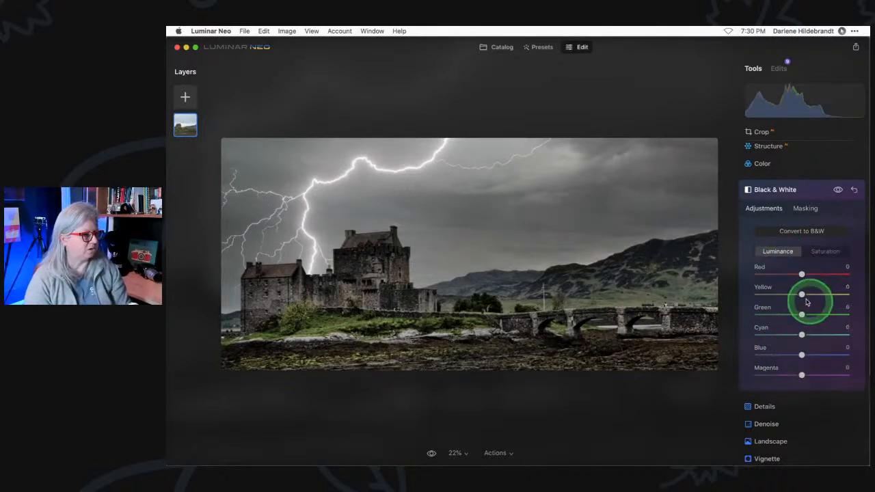
left_click_drag(801, 353, 777, 348)
left_click_drag(802, 294, 817, 314)
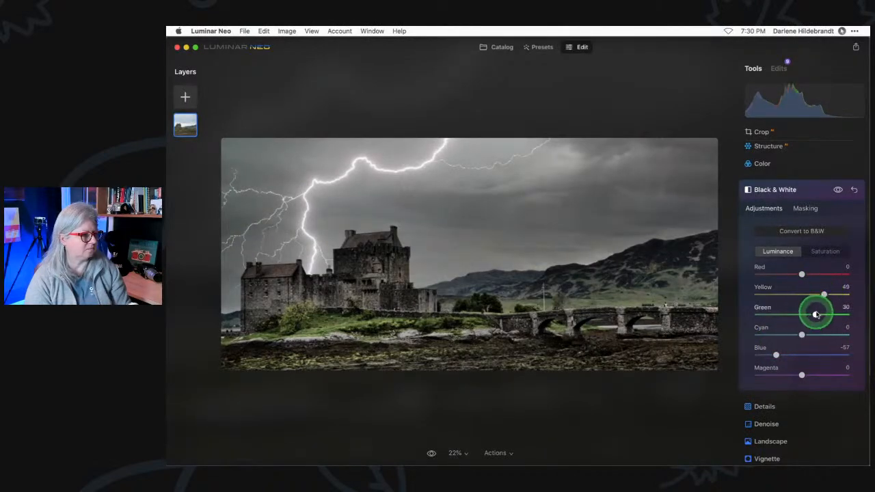
mouse_move(804, 375)
left_mouse_down()
mouse_move(775, 374)
mouse_move(829, 373)
mouse_move(760, 374)
mouse_move(805, 373)
left_mouse_up()
left_click(811, 193)
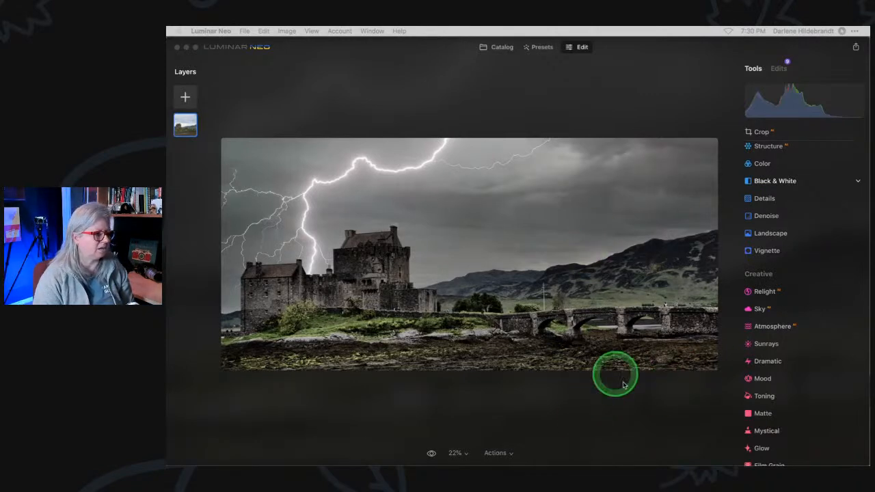
In the existing Sky edit, set Horizon Position 3, Vertical Position -2 and the Mask Refinement Global value 79.
left_click(778, 68)
left_click(778, 69)
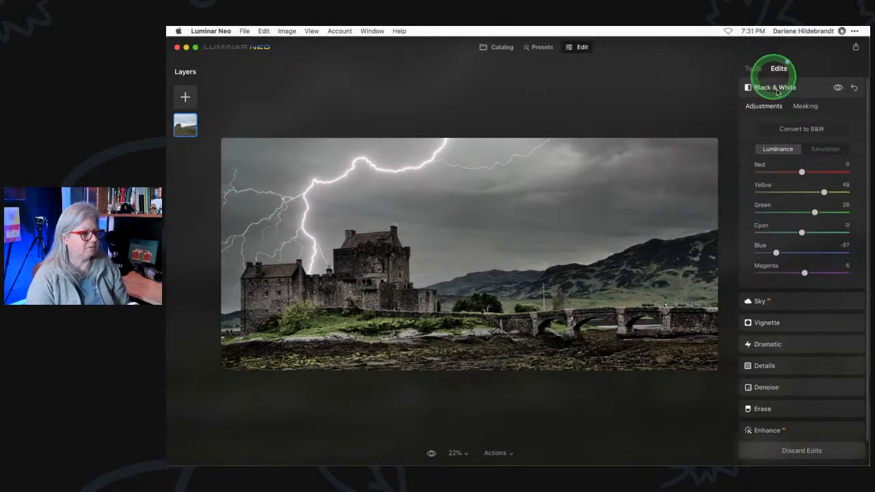
left_click(789, 305)
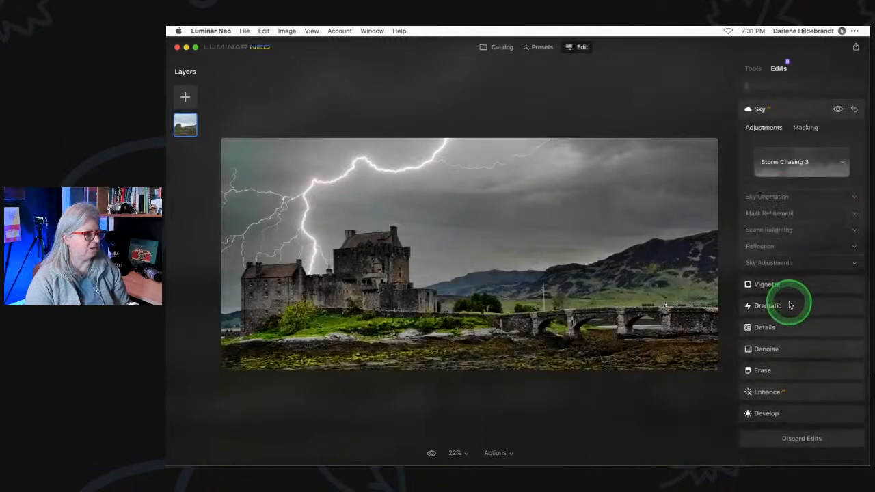
left_click(771, 213)
left_click_drag(770, 262, 810, 244)
left_click(760, 197)
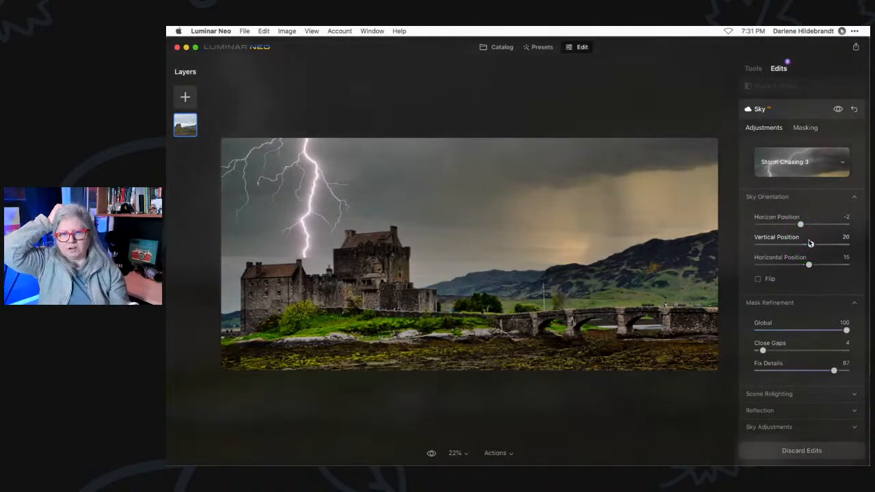
left_click_drag(810, 243, 803, 225)
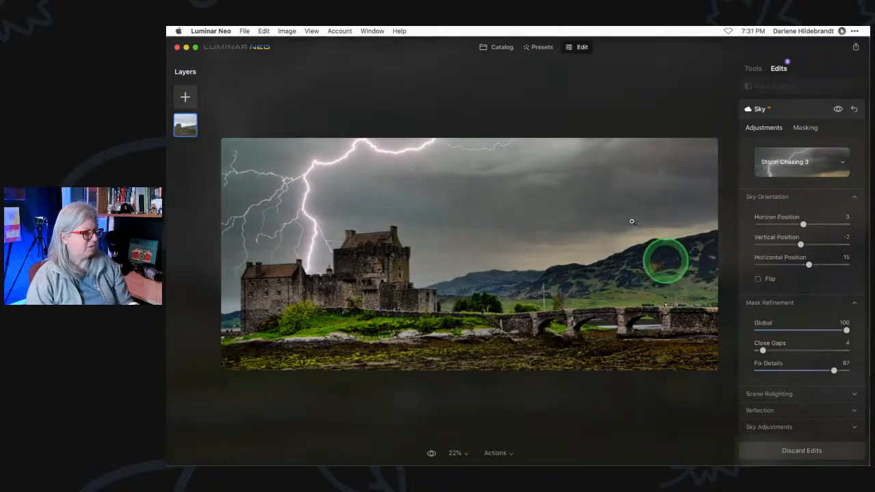
left_click(784, 330)
left_click_drag(782, 337, 828, 330)
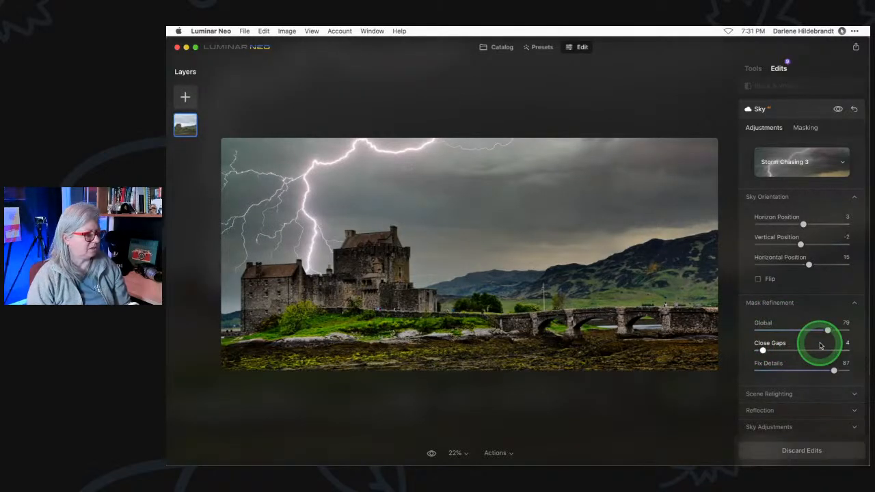
Reopen the applied Black & White edit and set its Yellow saturation to 23.
scroll(816, 110, "up", 2)
left_click(816, 88)
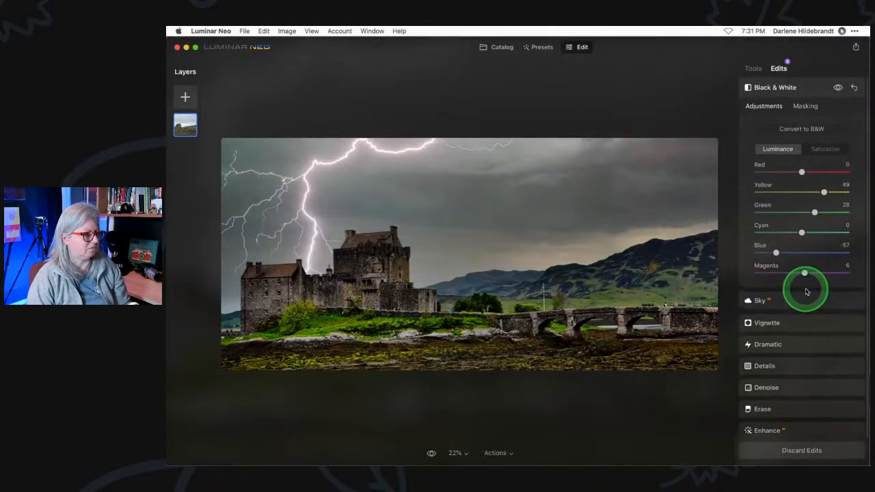
left_click_drag(824, 193, 777, 192)
left_click(825, 149)
Open the Mood tool and view its available LUT choices.
left_click(755, 68)
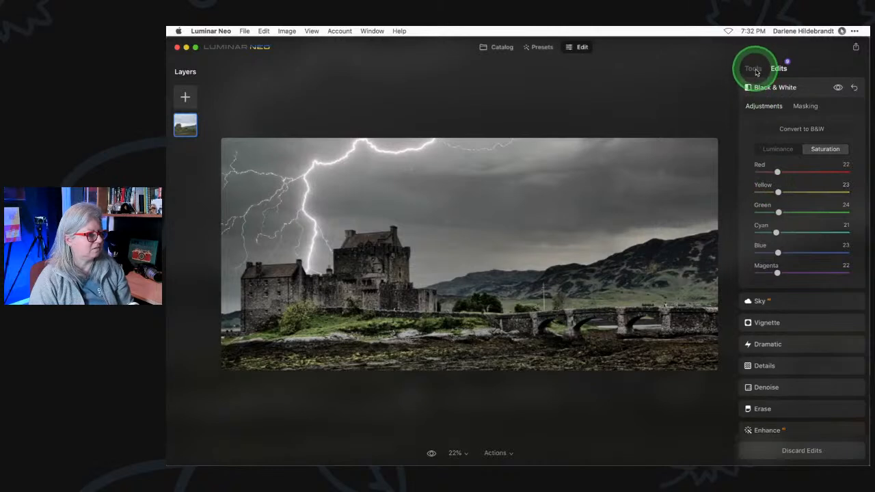
scroll(821, 264, "down", 2)
left_click(782, 318)
left_click(785, 286)
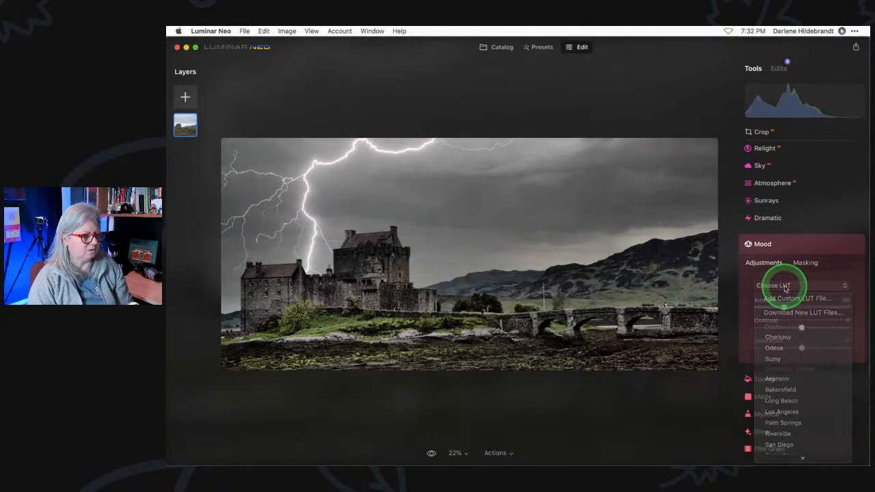
left_click(785, 287)
Switch to PDF Expert, look through the three pages of Luminar Neo default LUT samples, and return to Luminar Neo.
key("super+Tab")
key("Tab")
key("Tab")
key("Tab")
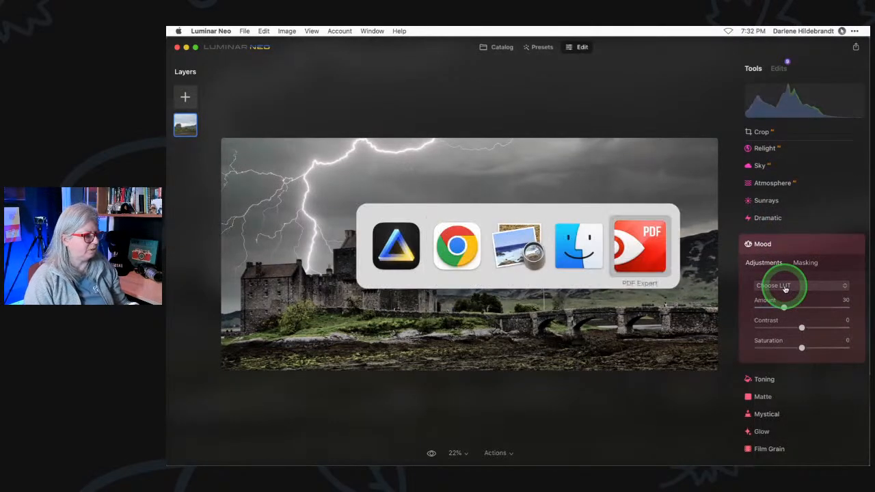
scroll(782, 270, "up", 2)
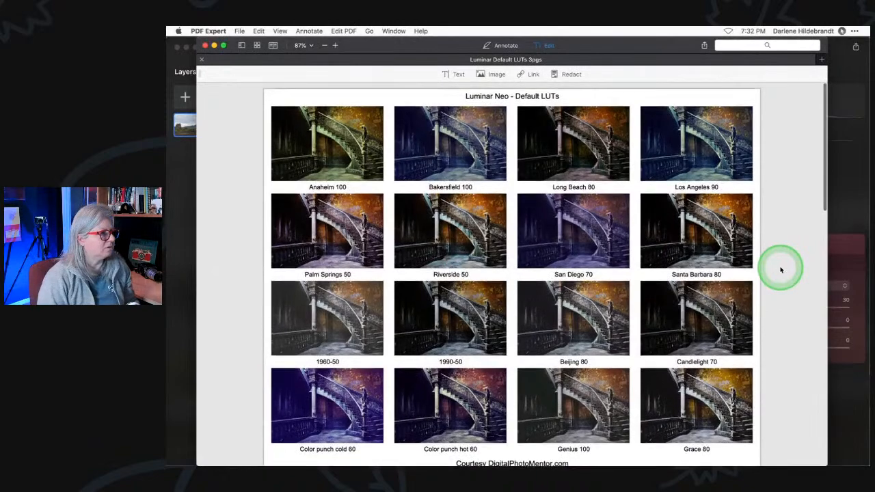
scroll(782, 270, "down", 1)
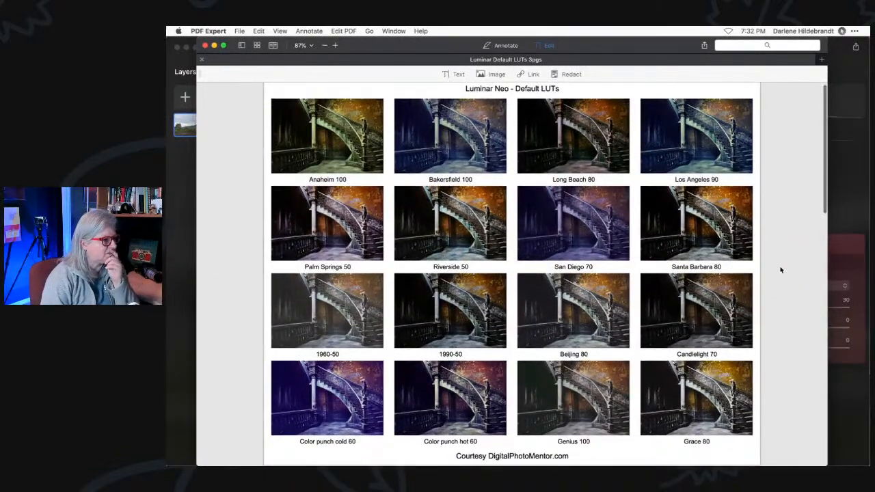
scroll(781, 270, "down", 1)
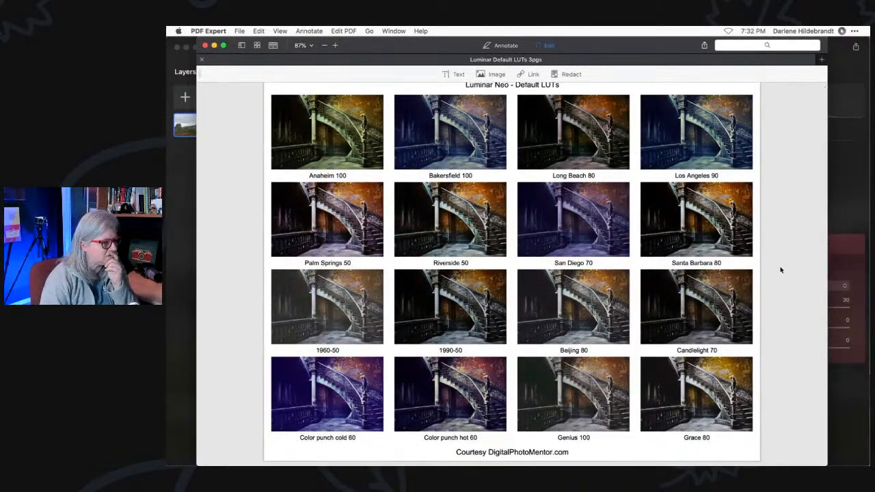
scroll(782, 270, "down", 10)
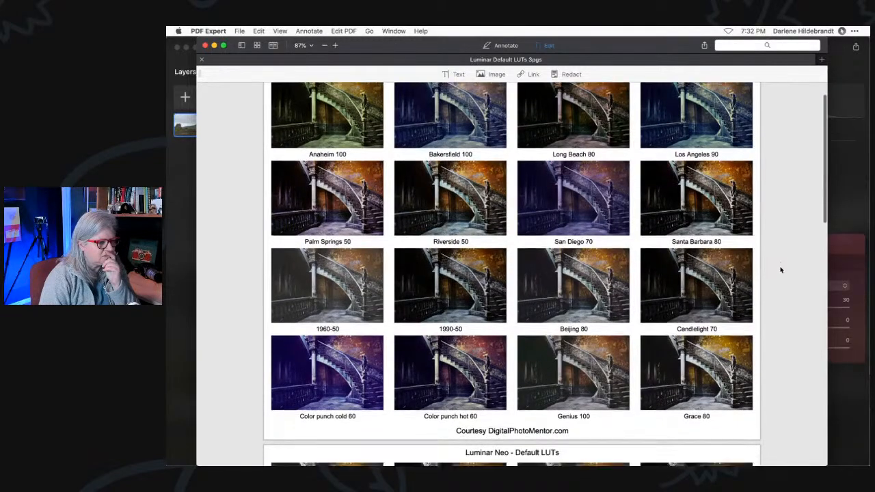
scroll(781, 270, "down", 8)
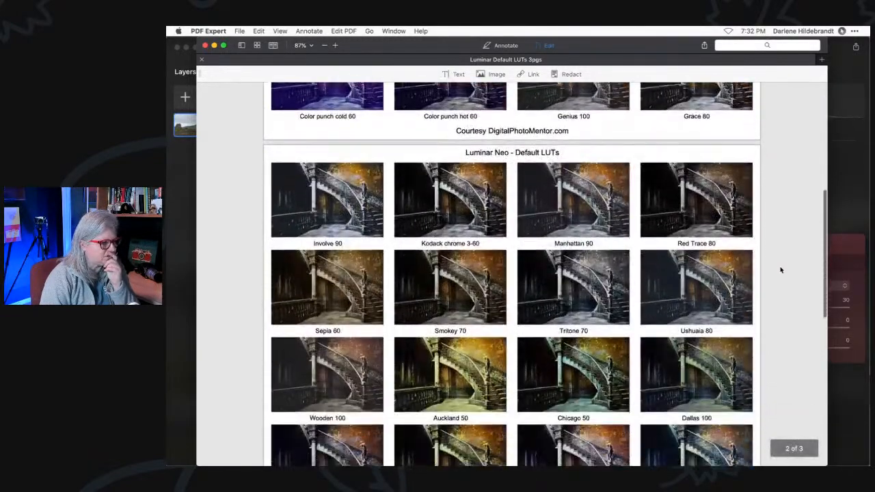
scroll(782, 270, "down", 3)
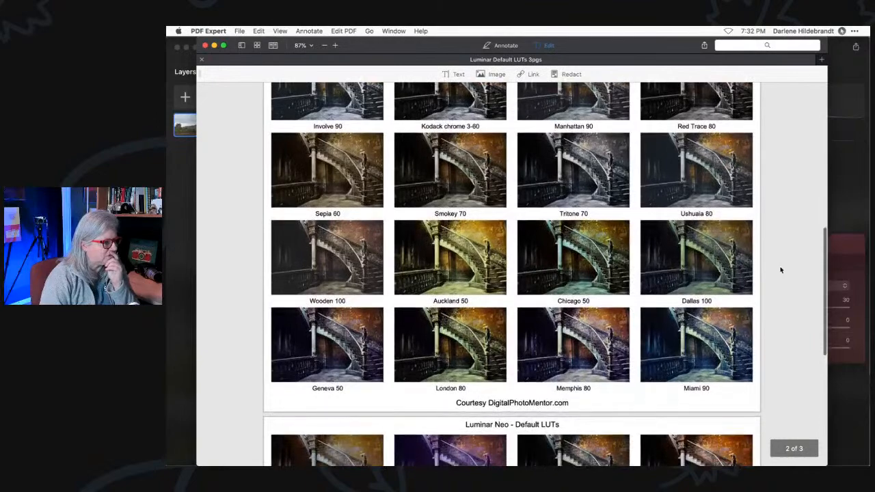
scroll(782, 270, "down", 6)
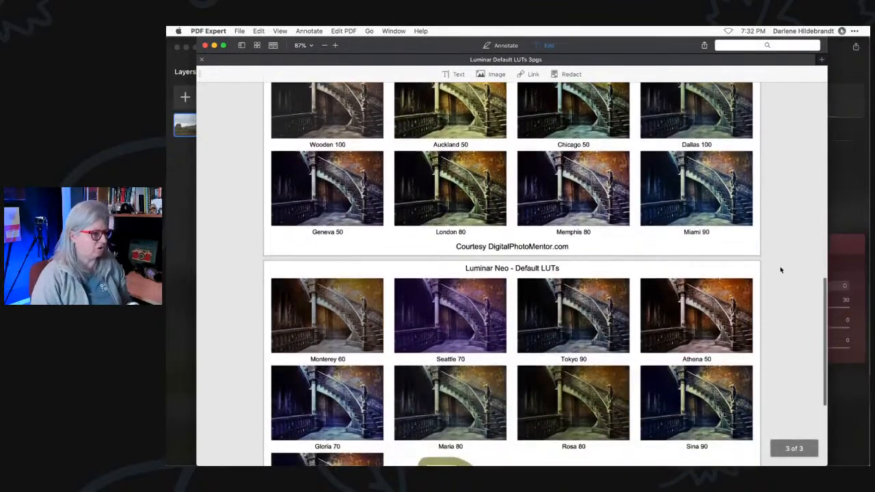
left_click(840, 236)
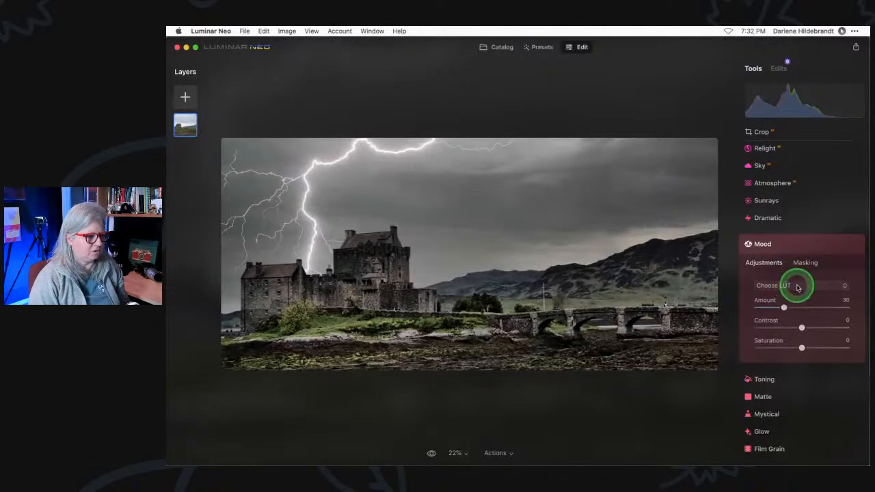
Try the Tokyo LUT in the Mood tool with Amount 74.
left_click(798, 288)
scroll(802, 315, "down", 10)
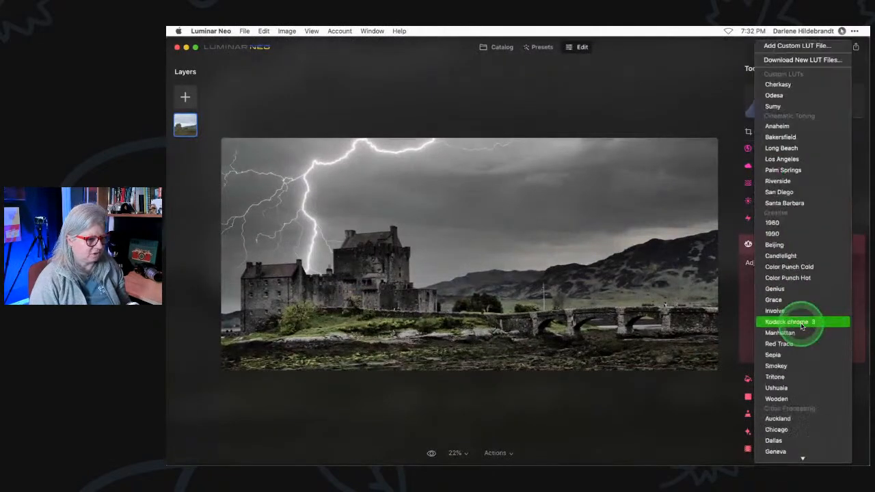
scroll(801, 326, "down", 2)
left_click(793, 381)
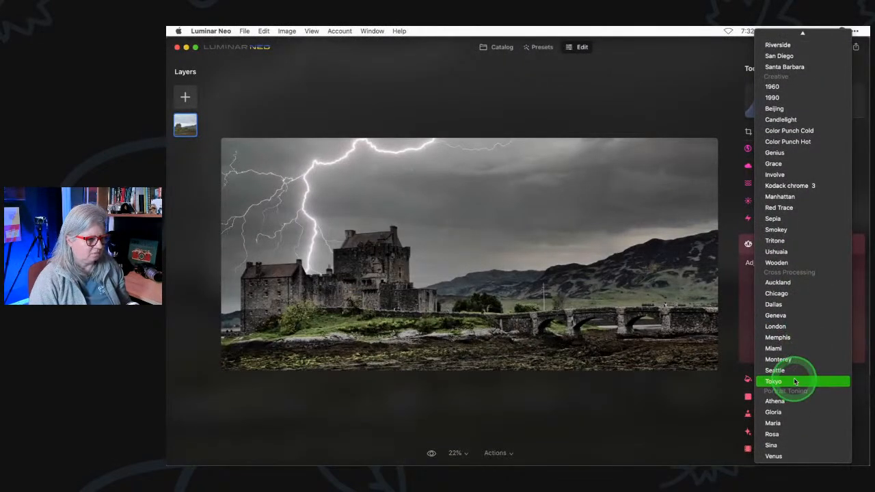
left_click(815, 307)
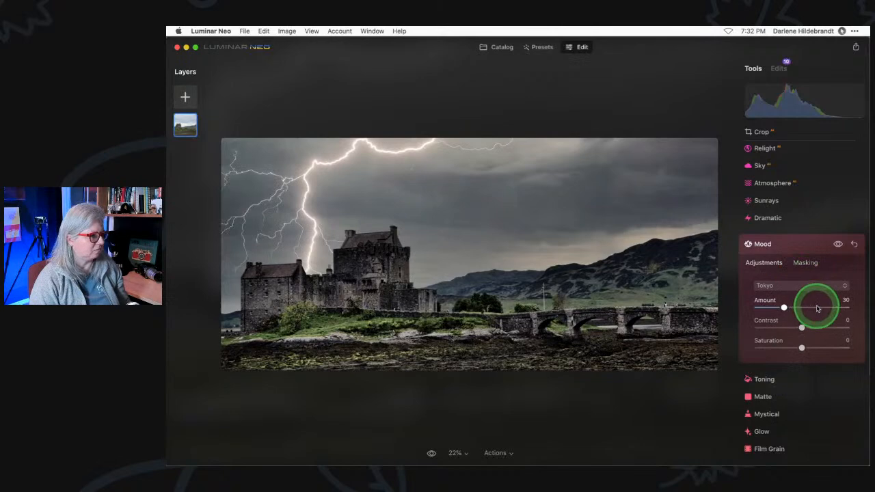
mouse_move(815, 308)
left_mouse_down()
mouse_move(767, 307)
mouse_move(819, 307)
left_mouse_up()
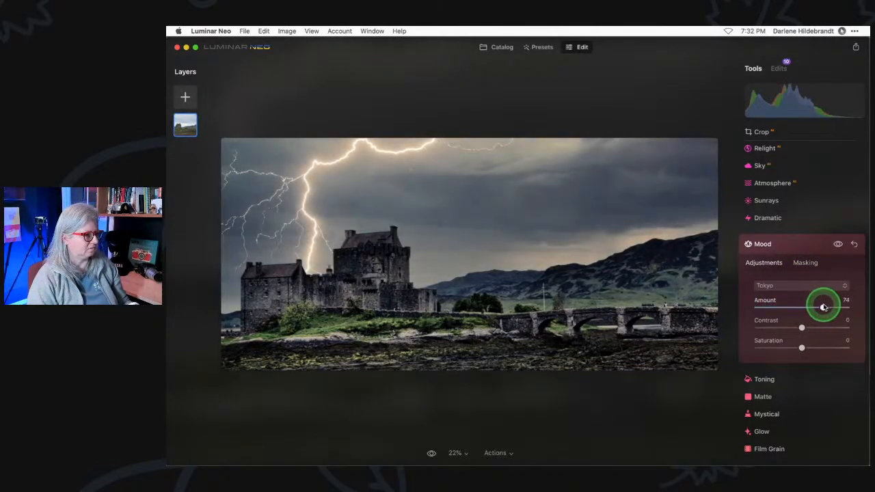
Try the Sina LUT in the Mood tool and set the Amount to 66.
left_click(796, 290)
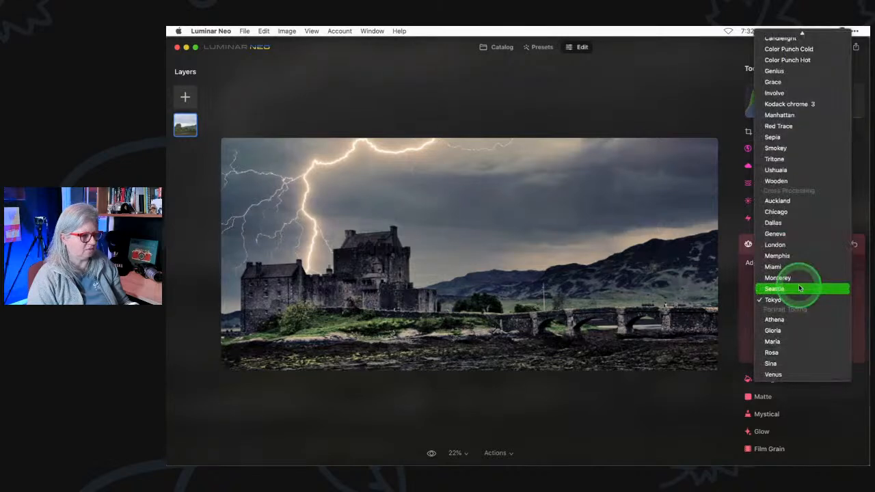
left_click(790, 364)
left_click(786, 294)
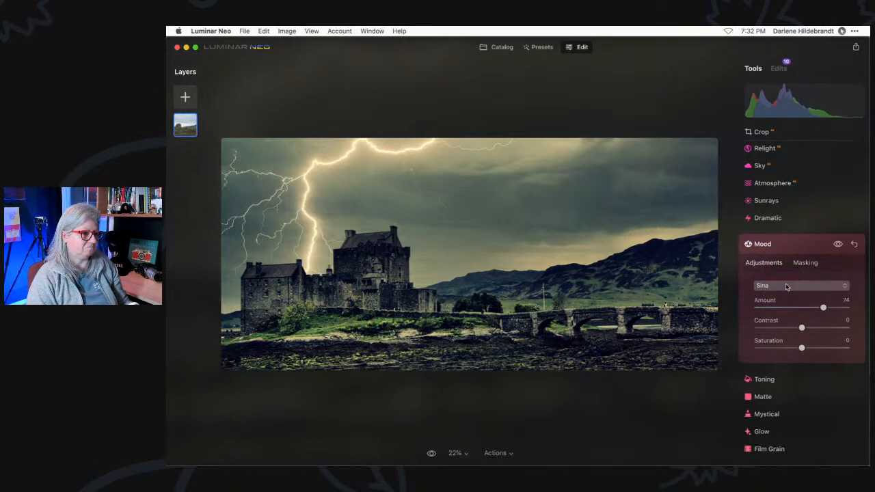
mouse_move(823, 307)
left_mouse_down()
mouse_move(761, 302)
mouse_move(816, 307)
left_mouse_up()
Try the Los Angeles LUT from the Cinematic Toning group in the Mood tool.
left_click(800, 287)
scroll(790, 273, "up", 5)
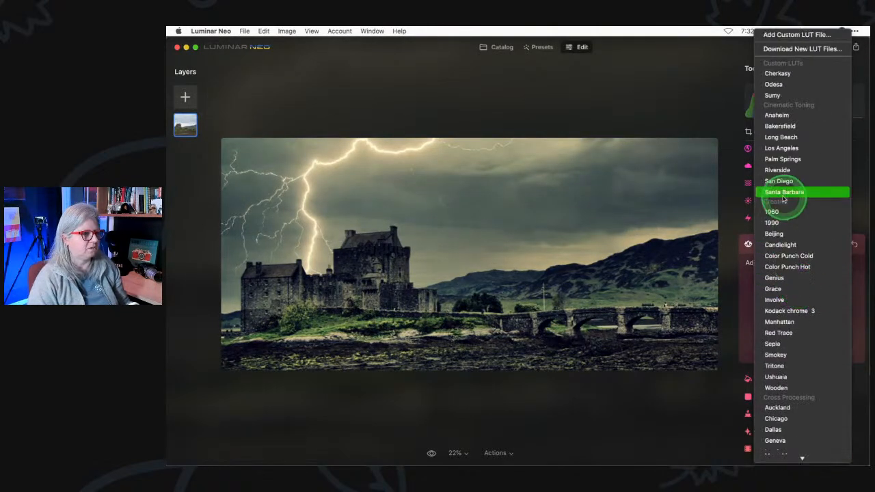
left_click(784, 149)
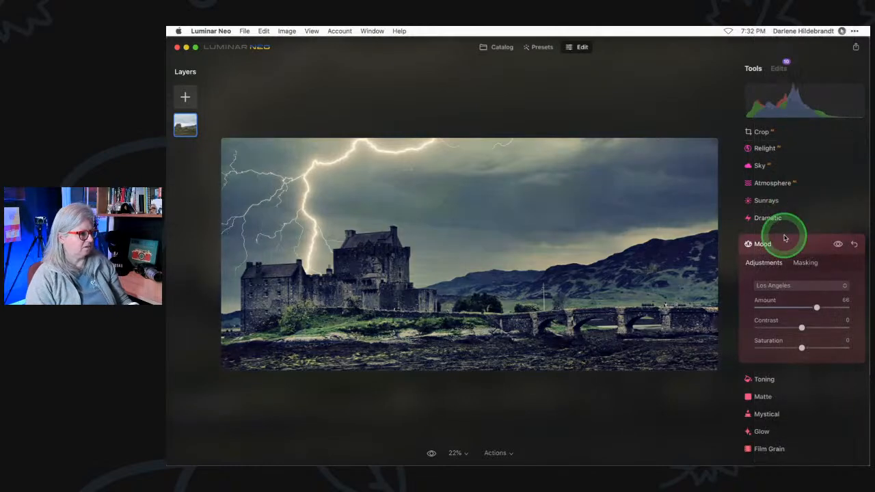
Apply the Sina LUT in the Mood tool with Amount 62 and return to the Catalog.
left_click(786, 285)
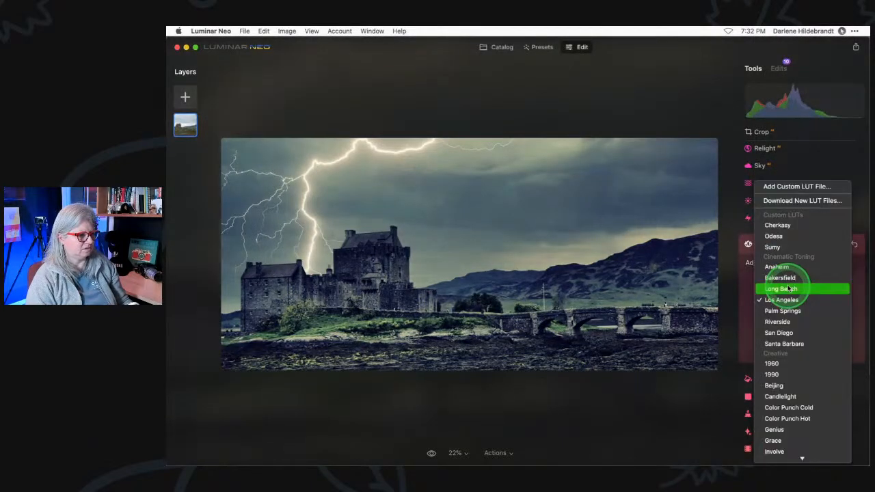
scroll(791, 308, "down", 5)
left_click(771, 446)
left_click_drag(798, 307, 813, 308)
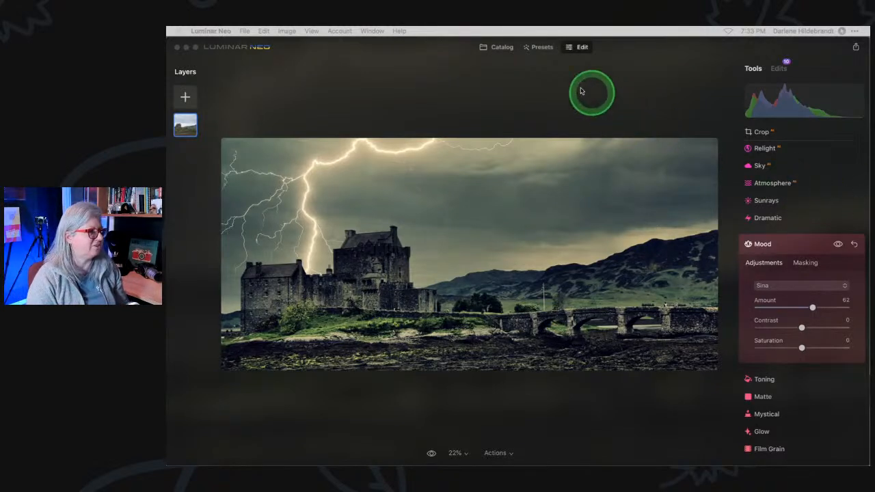
left_click(643, 98)
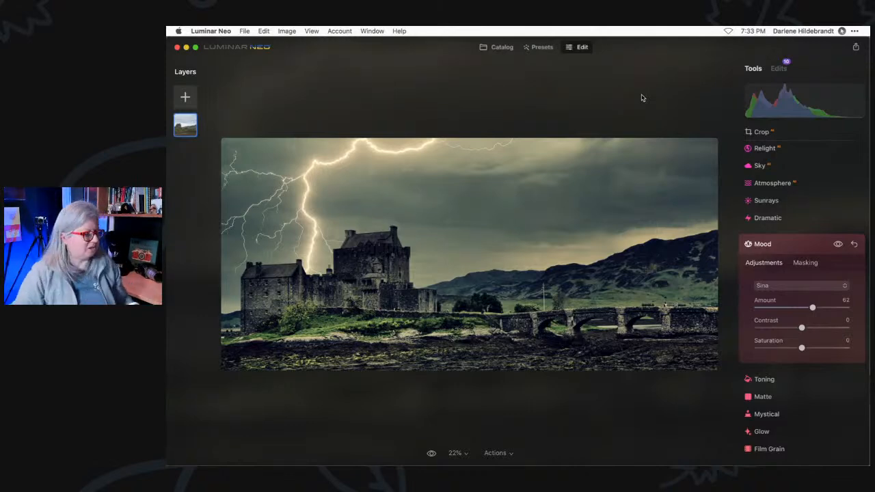
left_click(505, 47)
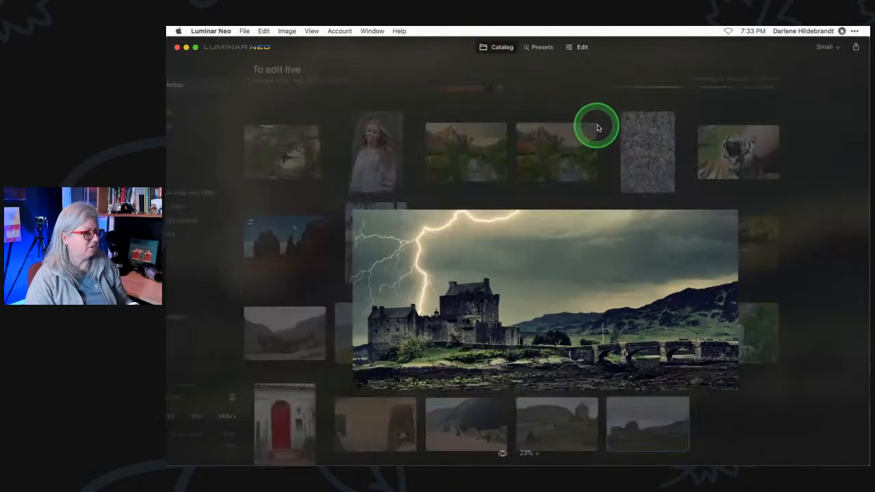
Switch to Preview, close the color wheel image and bring up Submit-Your-Photos-With-Link.png.
key("super+Tab")
key("super+Tab")
key("super+Tab")
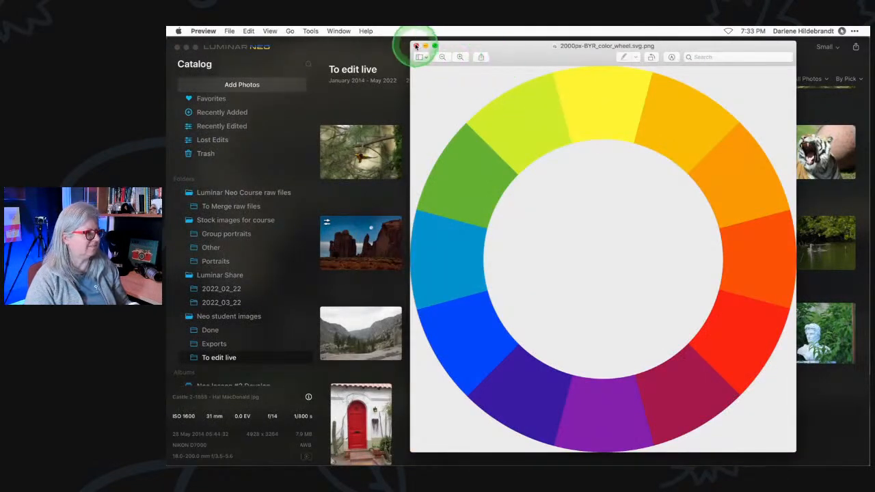
left_click(416, 46)
left_click(339, 31)
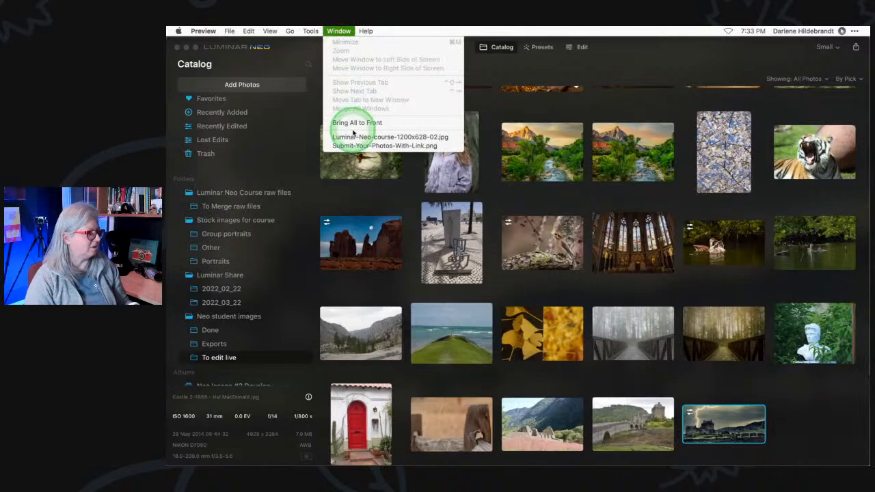
left_click(369, 145)
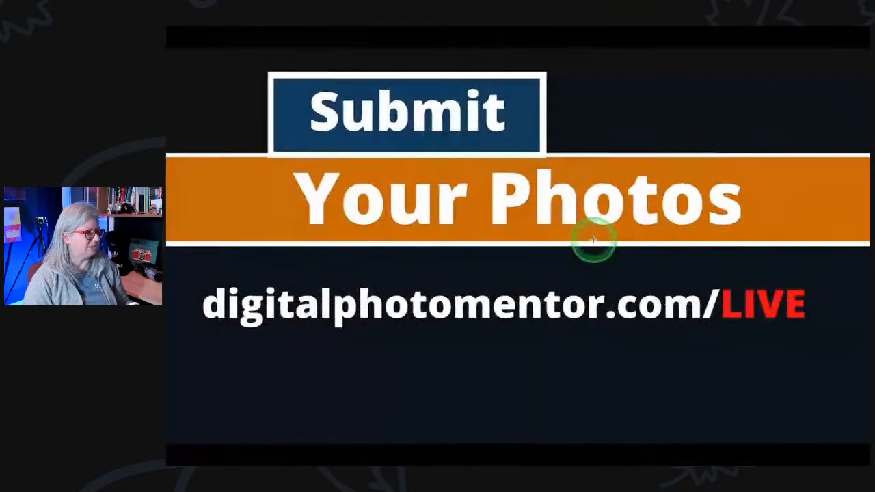